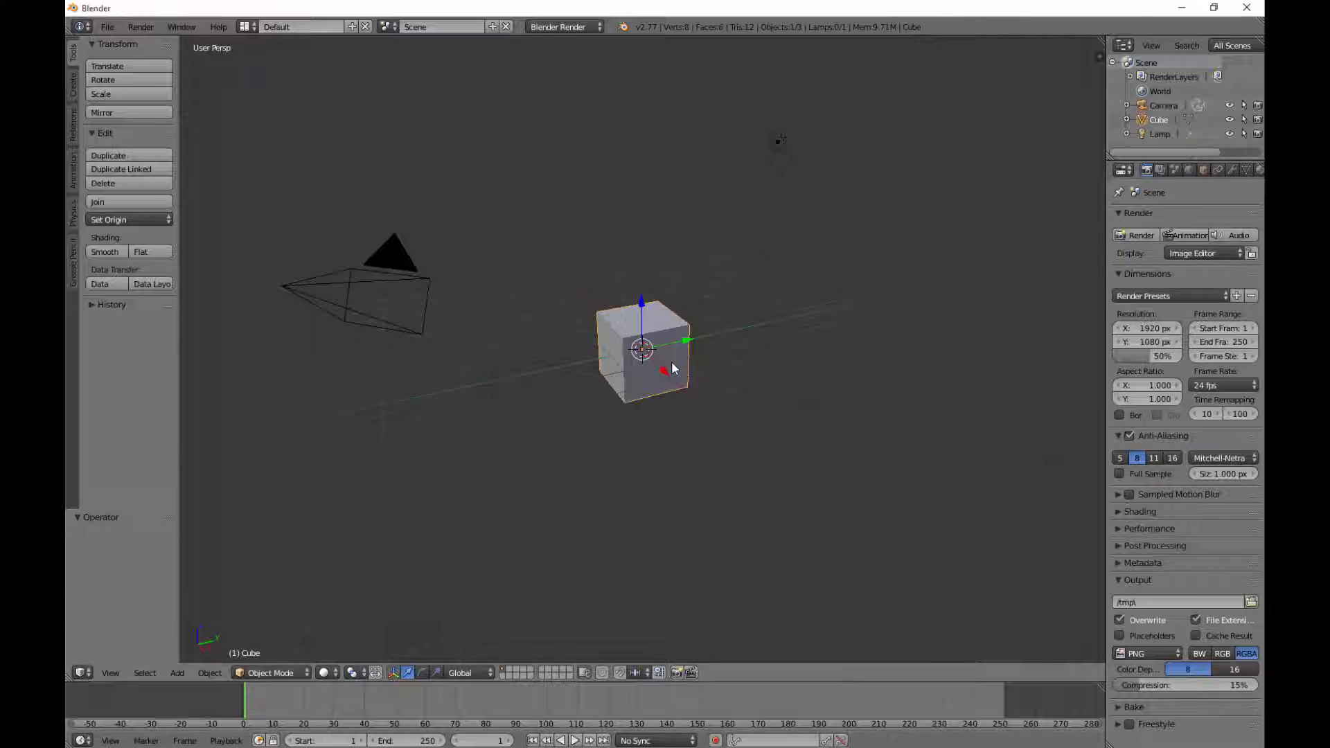
Split the 3D view into two side-by-side areas and make the smaller one a UV/Image Editor
middle_click_drag(676, 368, 688, 374)
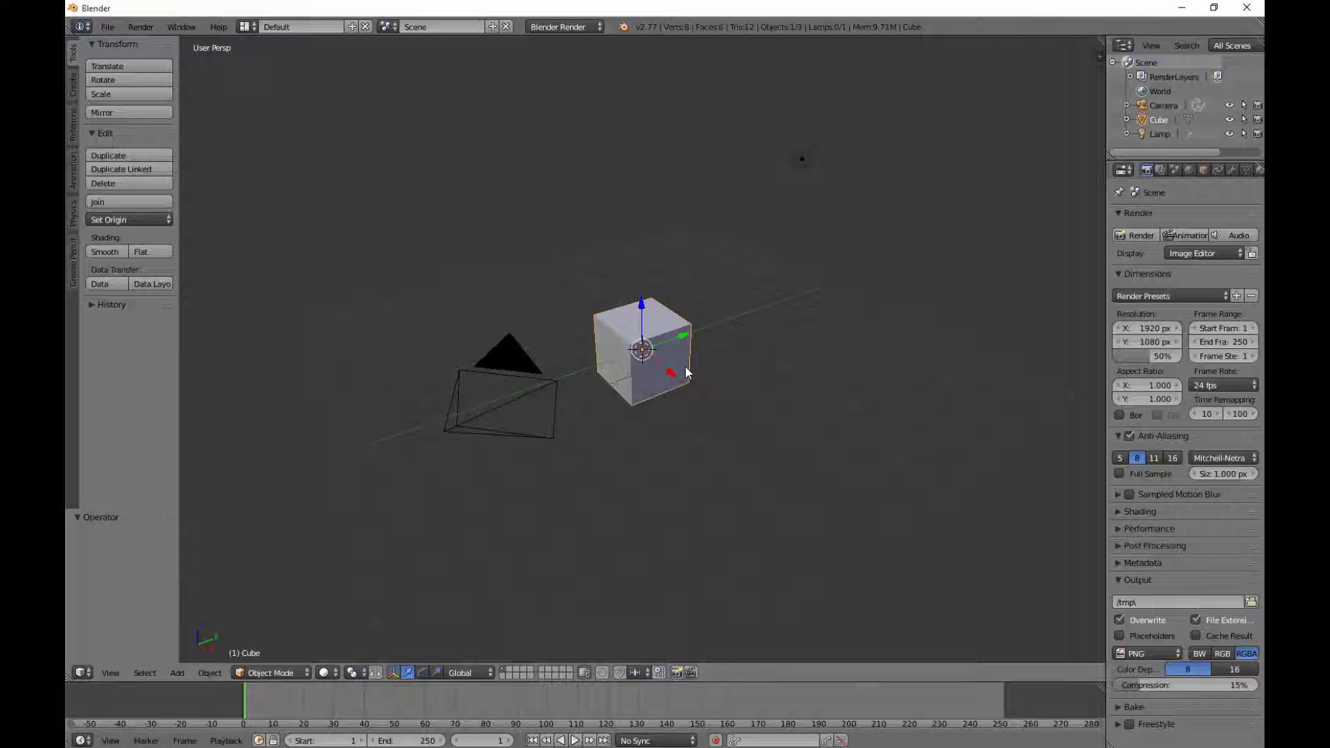
scroll(690, 357, "up", 3)
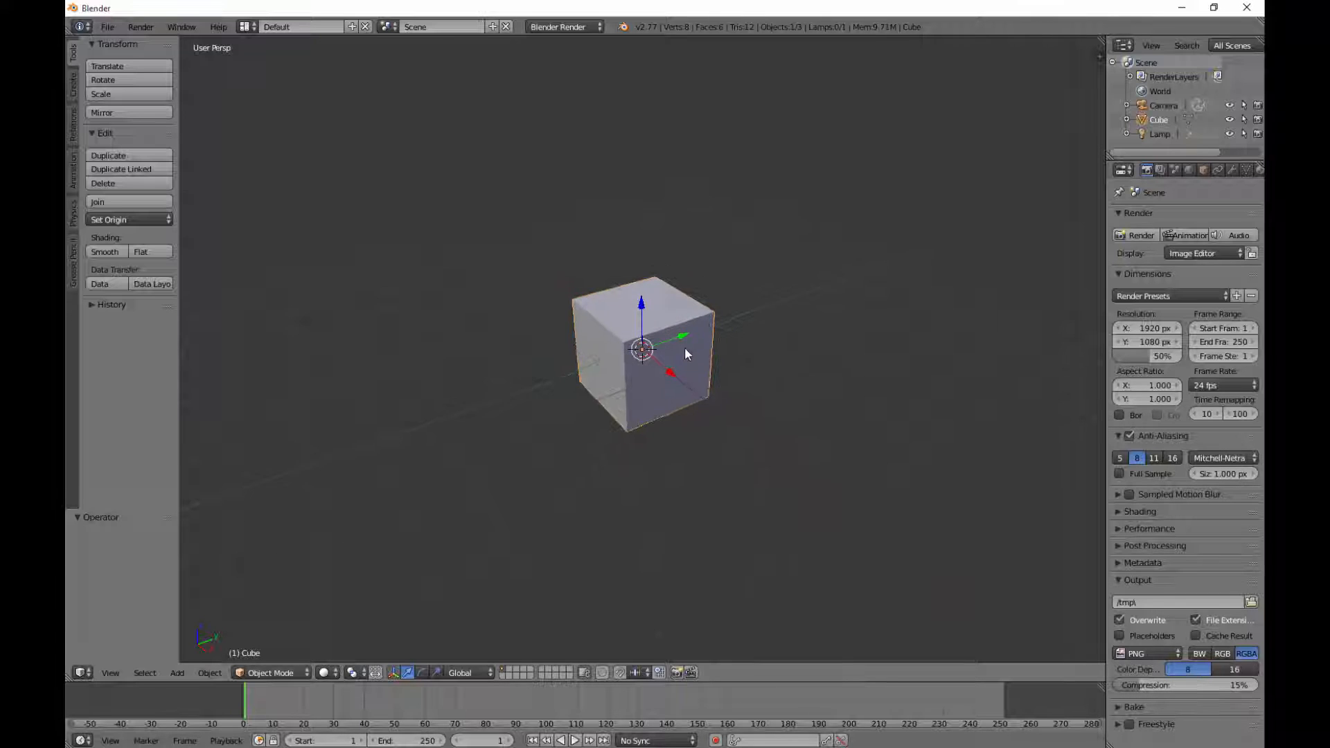
middle_click_drag(686, 354, 699, 331)
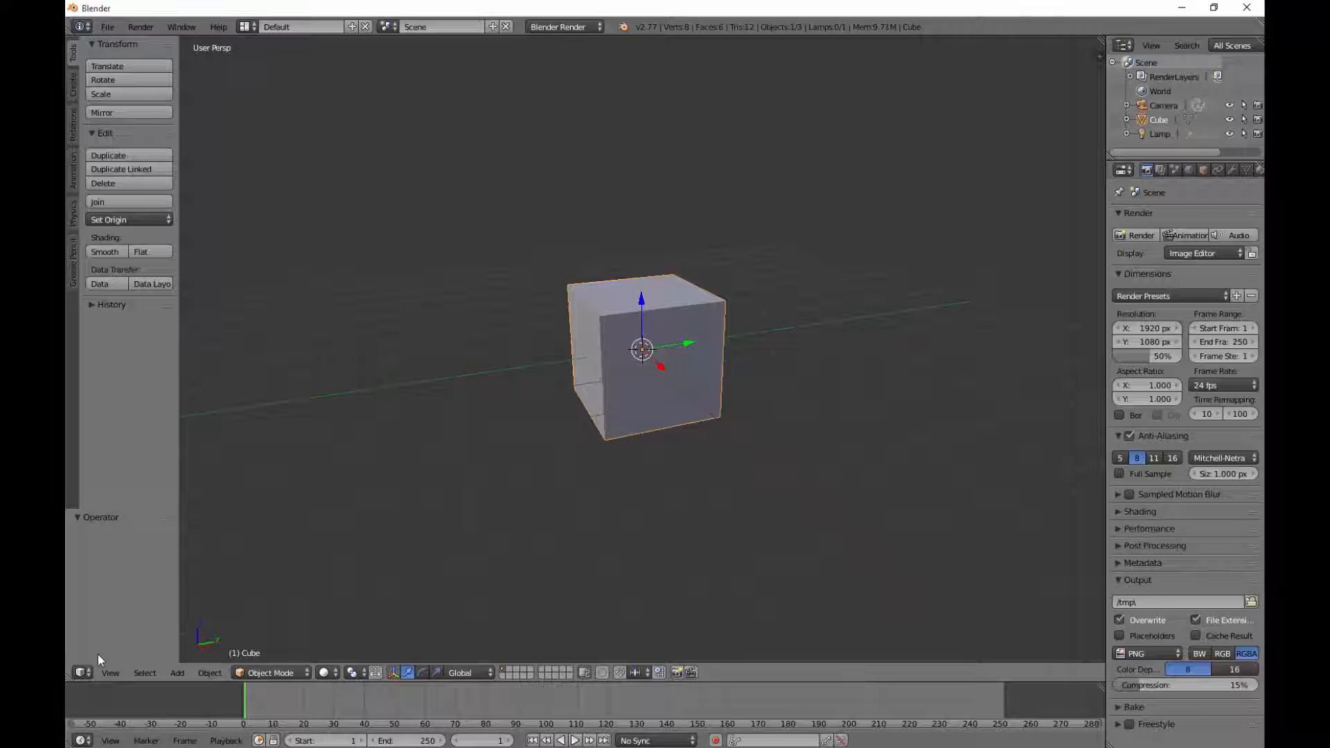
left_click_drag(70, 661, 391, 504)
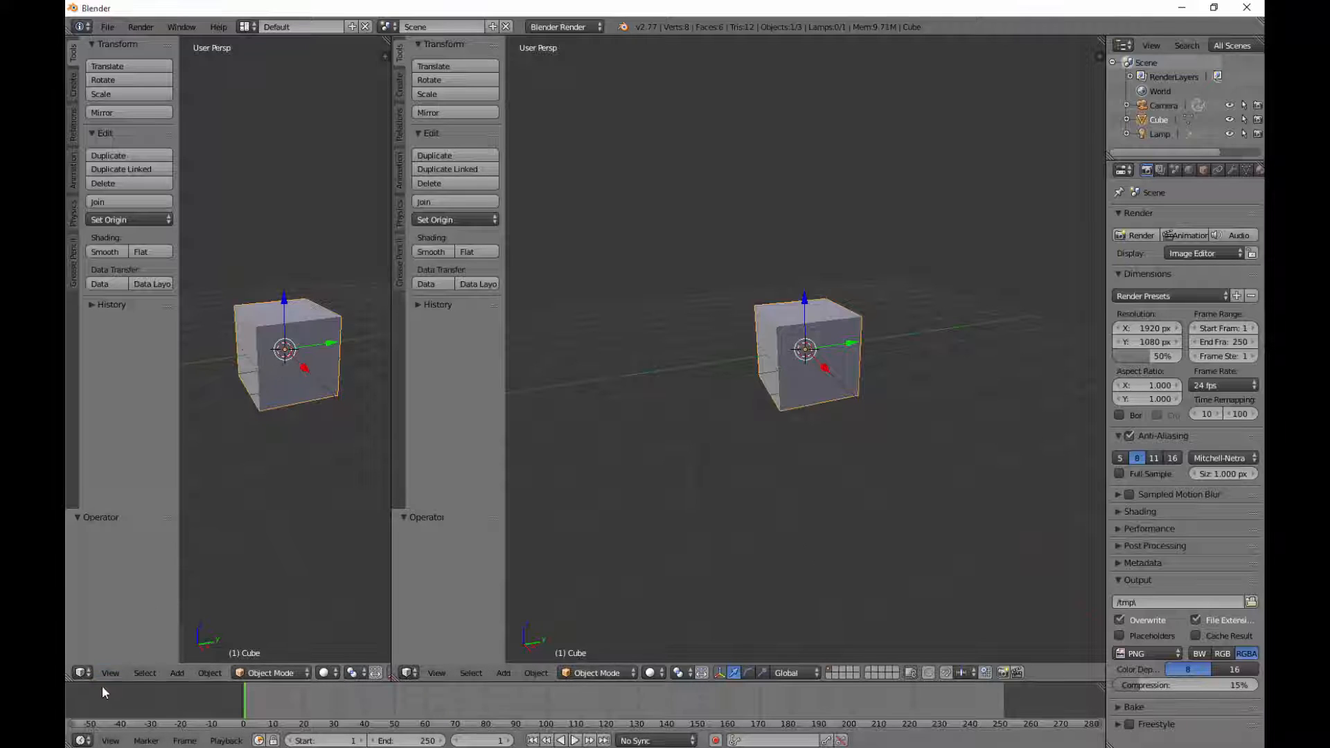
left_click(84, 672)
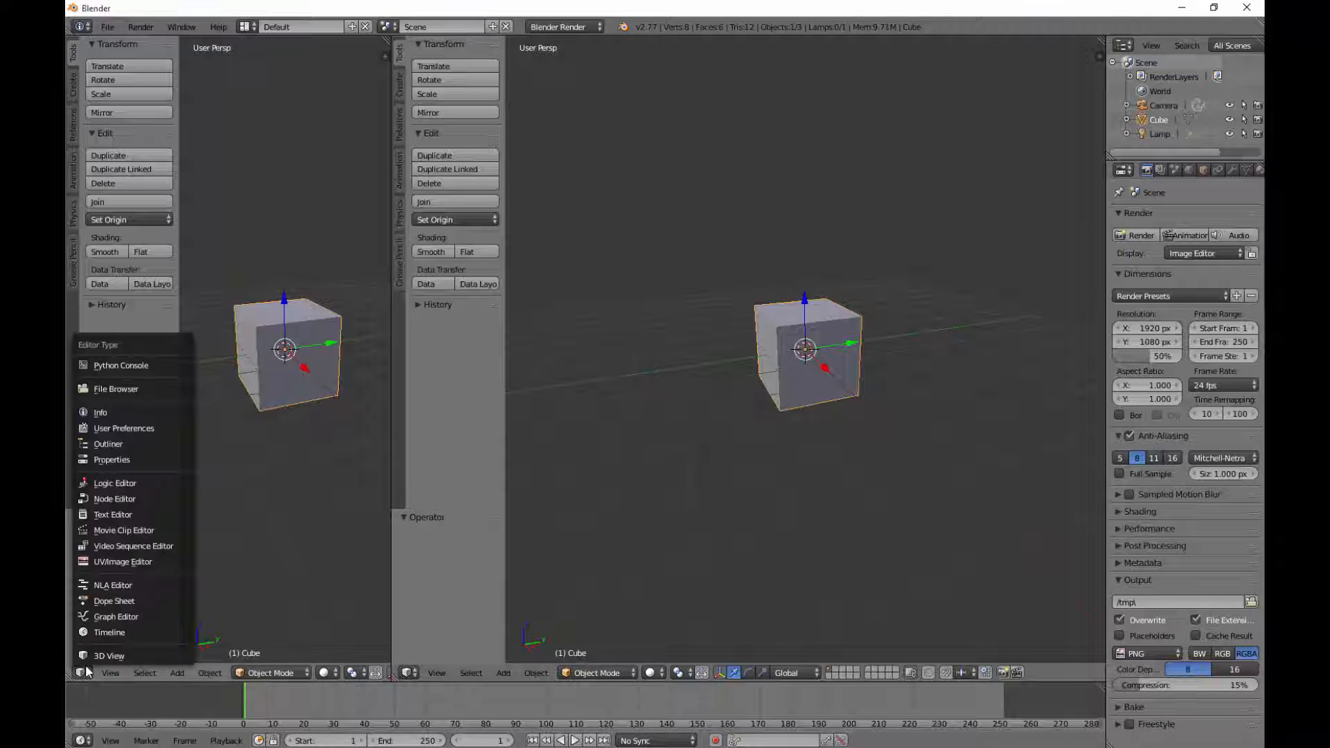
left_click(147, 558)
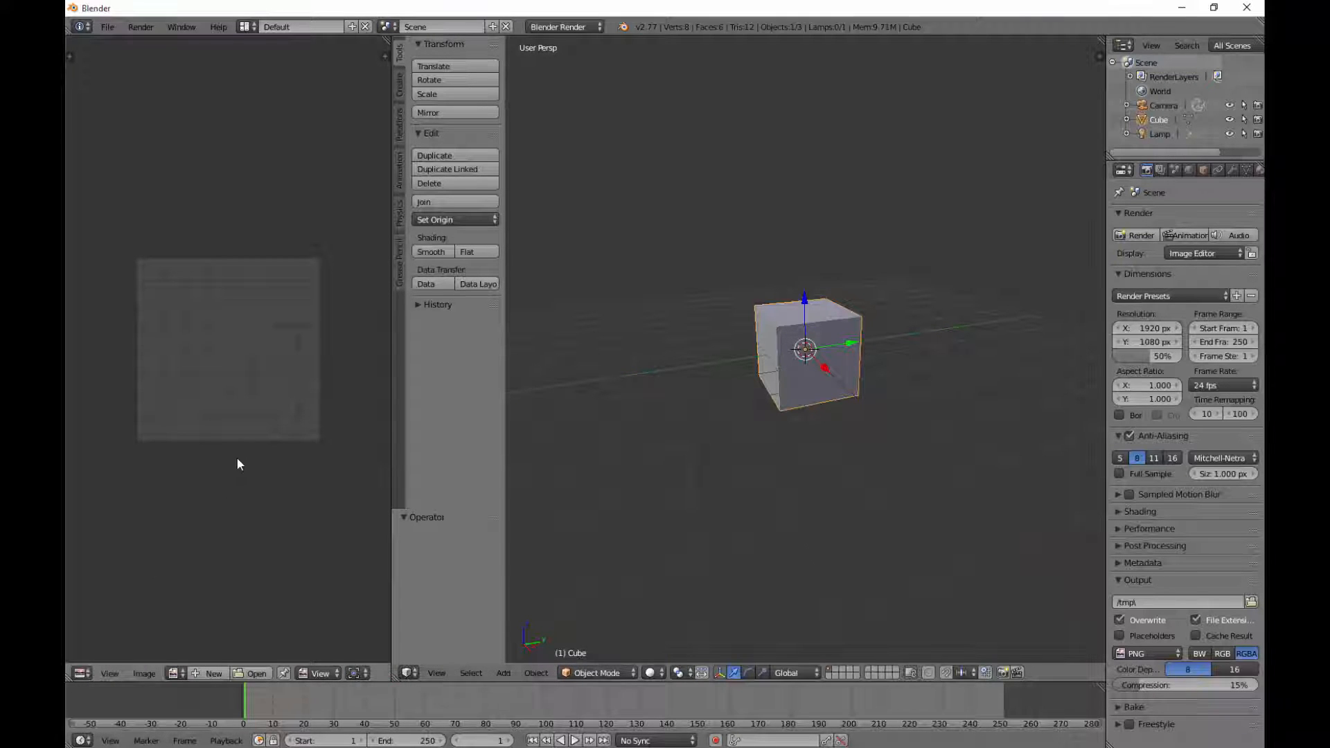
key("n")
key("n")
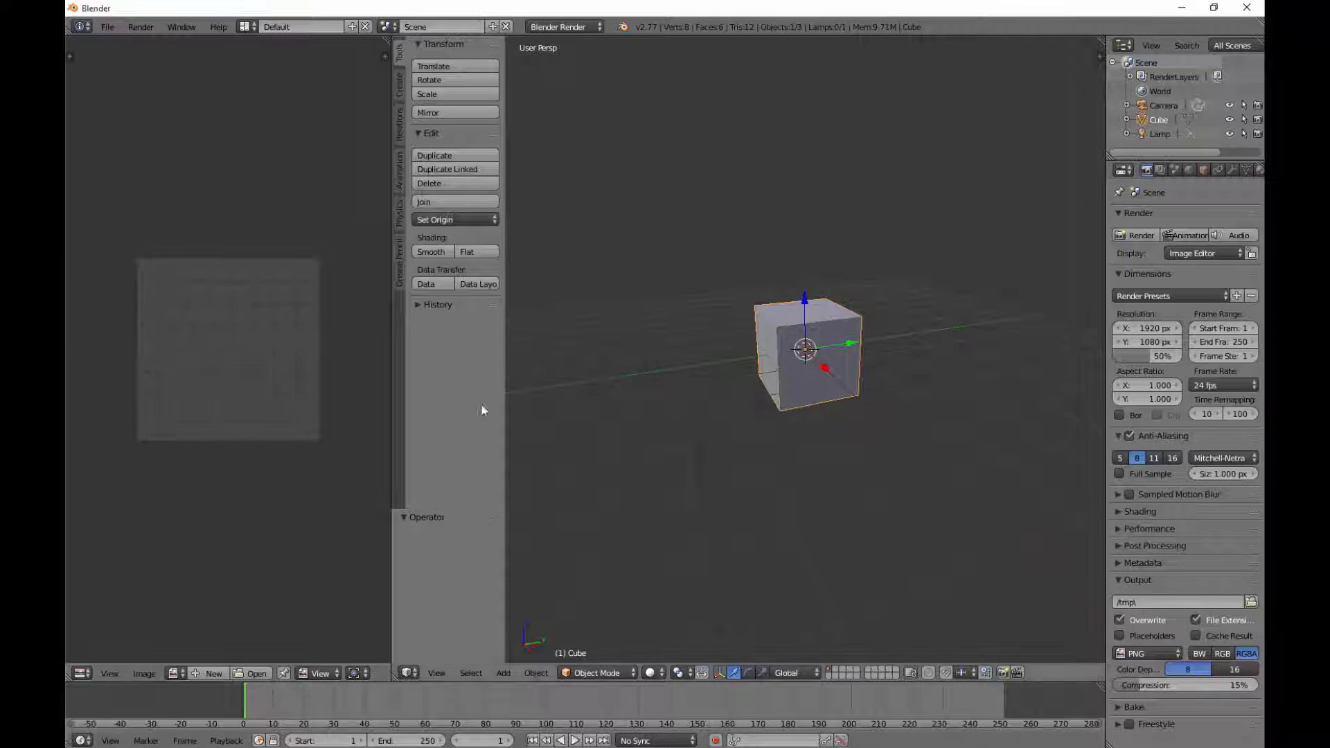
Hide the 3D view's tool shelf and widen the properties editor so all its context icons fit
key("t")
middle_click_drag(665, 392, 729, 371)
scroll(746, 413, "up", 1)
scroll(744, 418, "up", 1)
key("Tab")
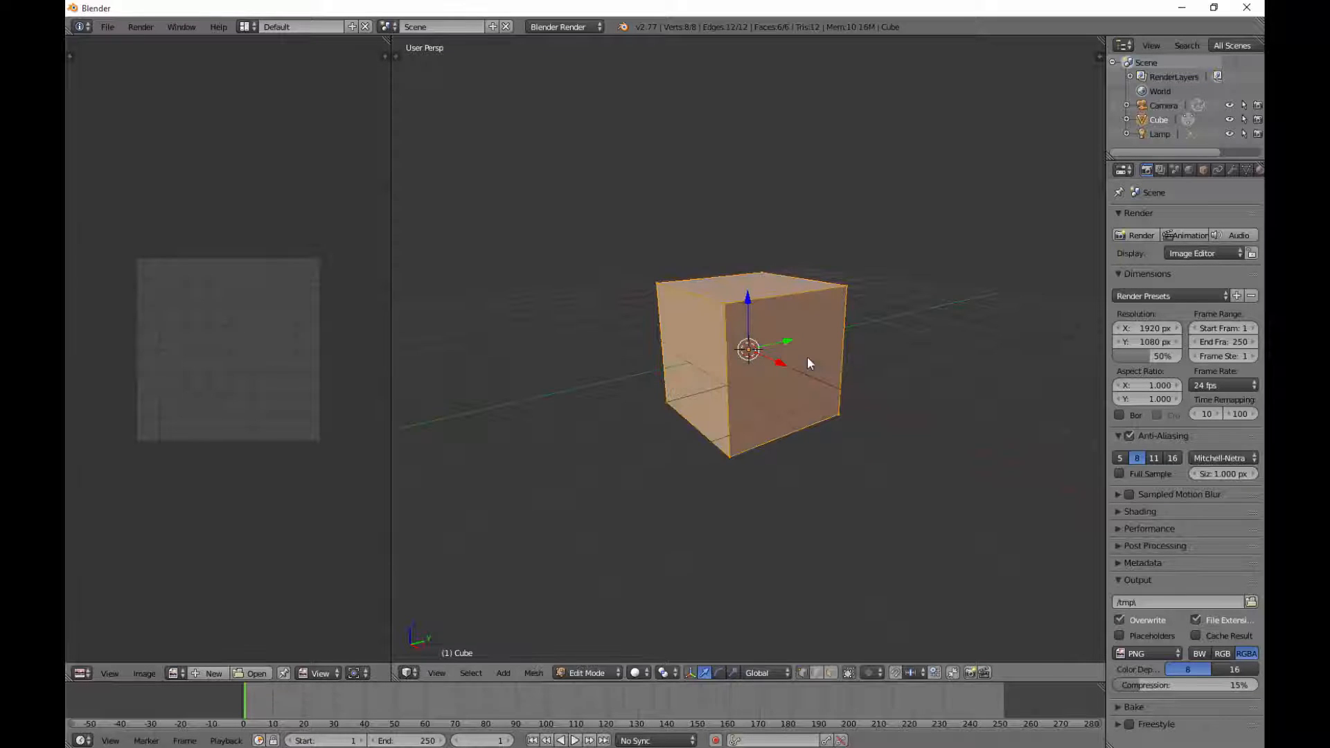
scroll(807, 356, "up", 1)
scroll(797, 354, "down", 2)
key("Tab")
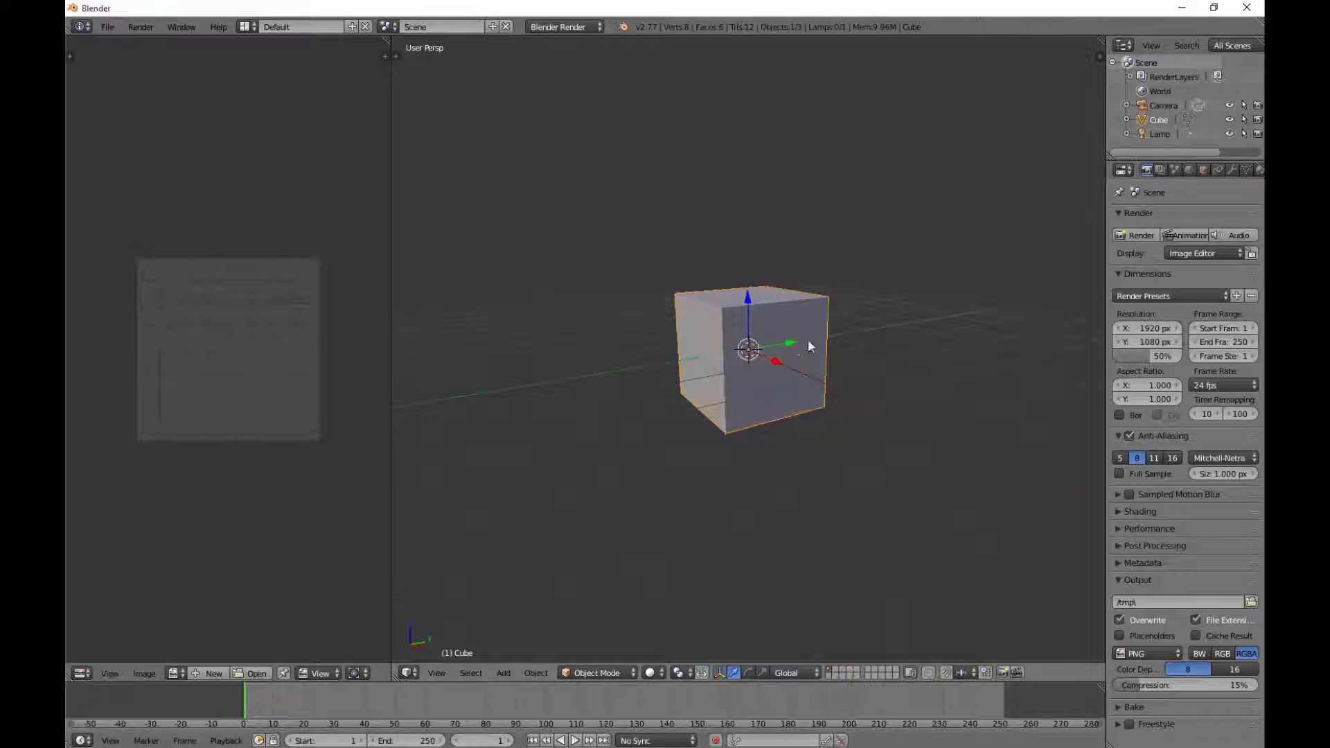
left_click_drag(1104, 214, 1037, 237)
middle_click_drag(813, 331, 855, 346)
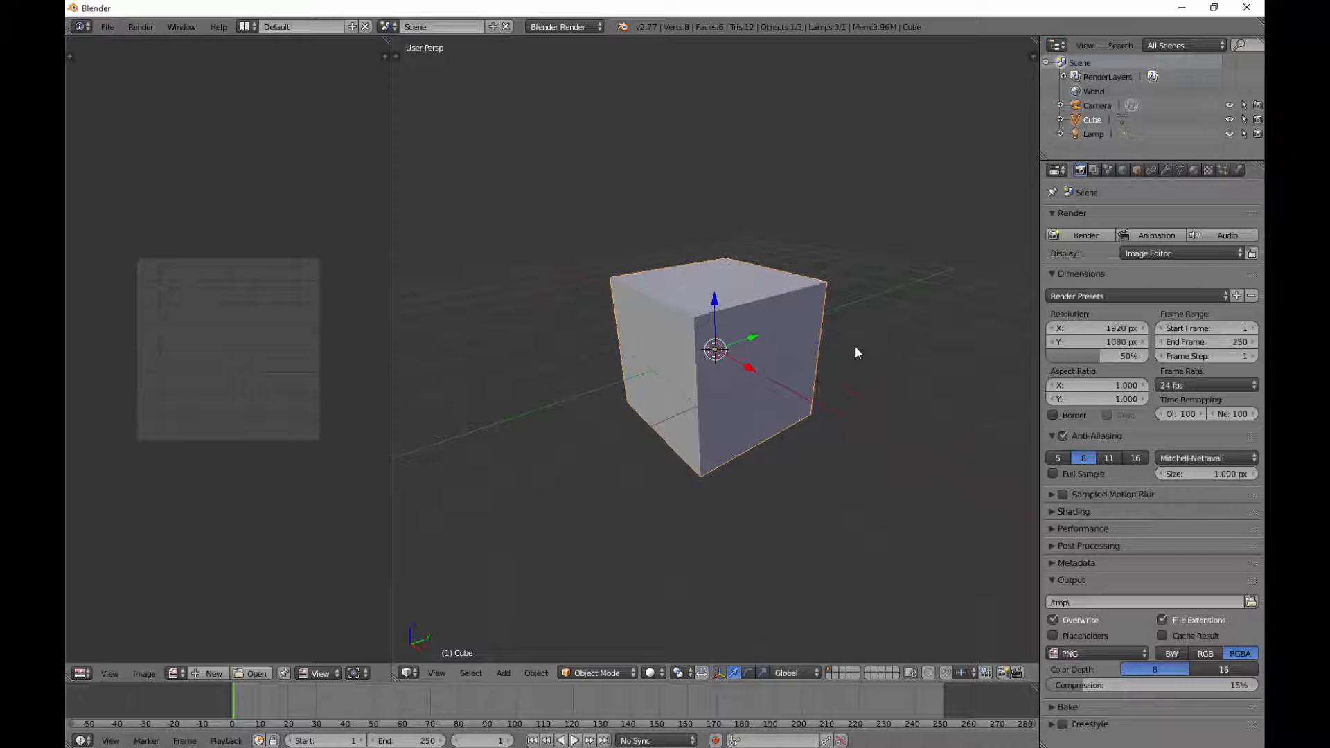
Remove the cube's default material and create a new one named cor in a fresh slot
left_click(1191, 172)
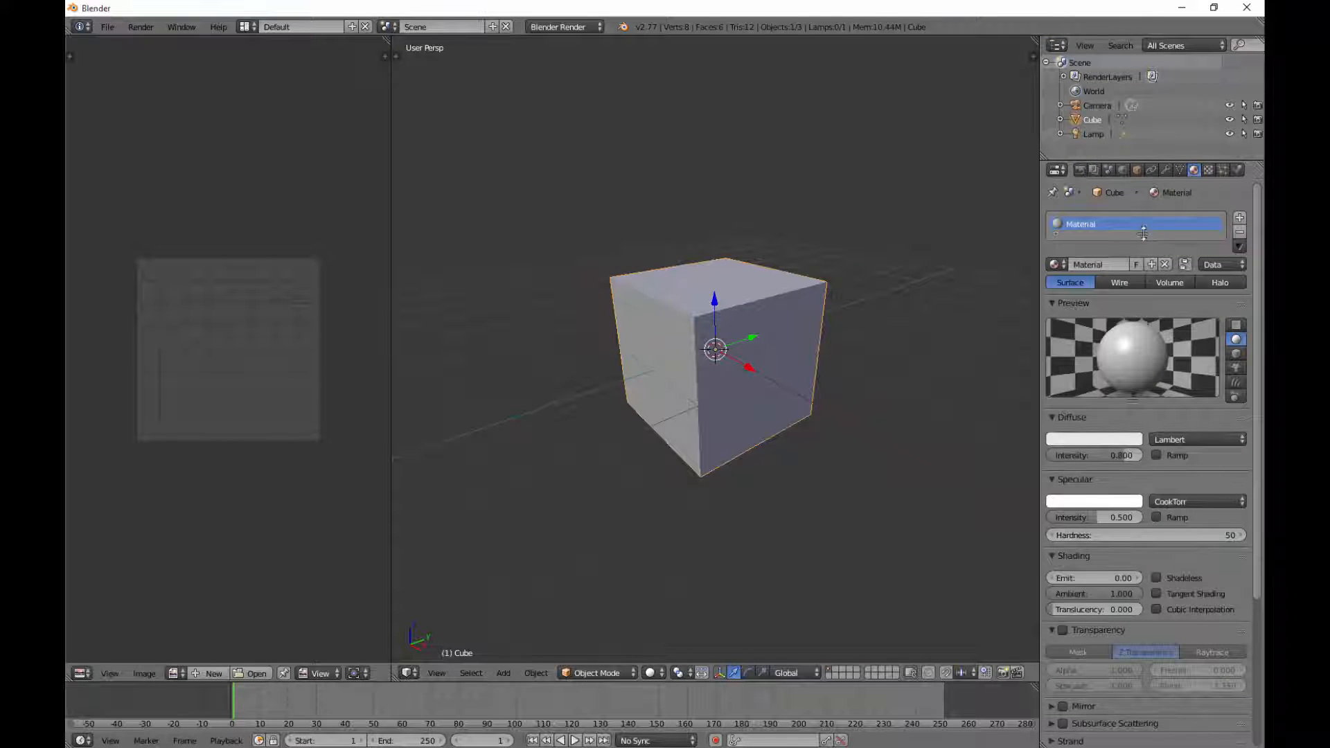
left_click(1240, 233)
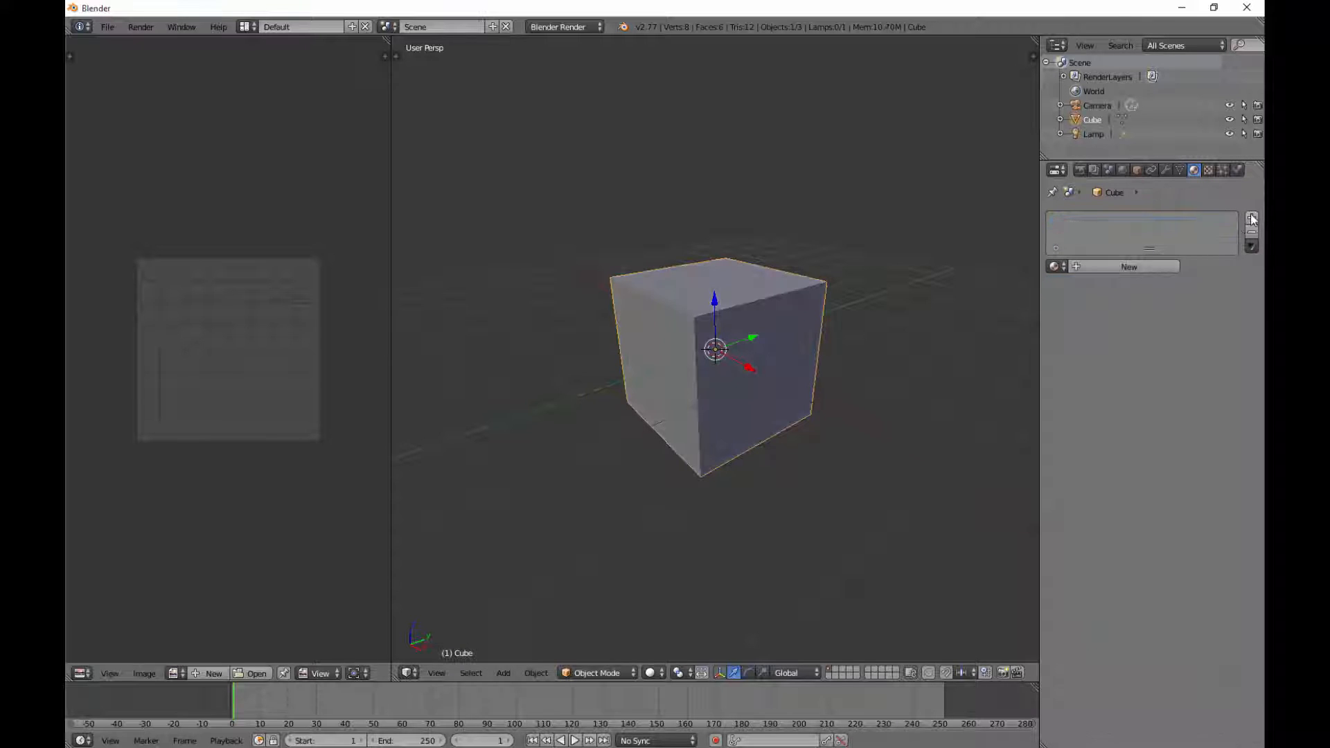
left_click(1252, 218)
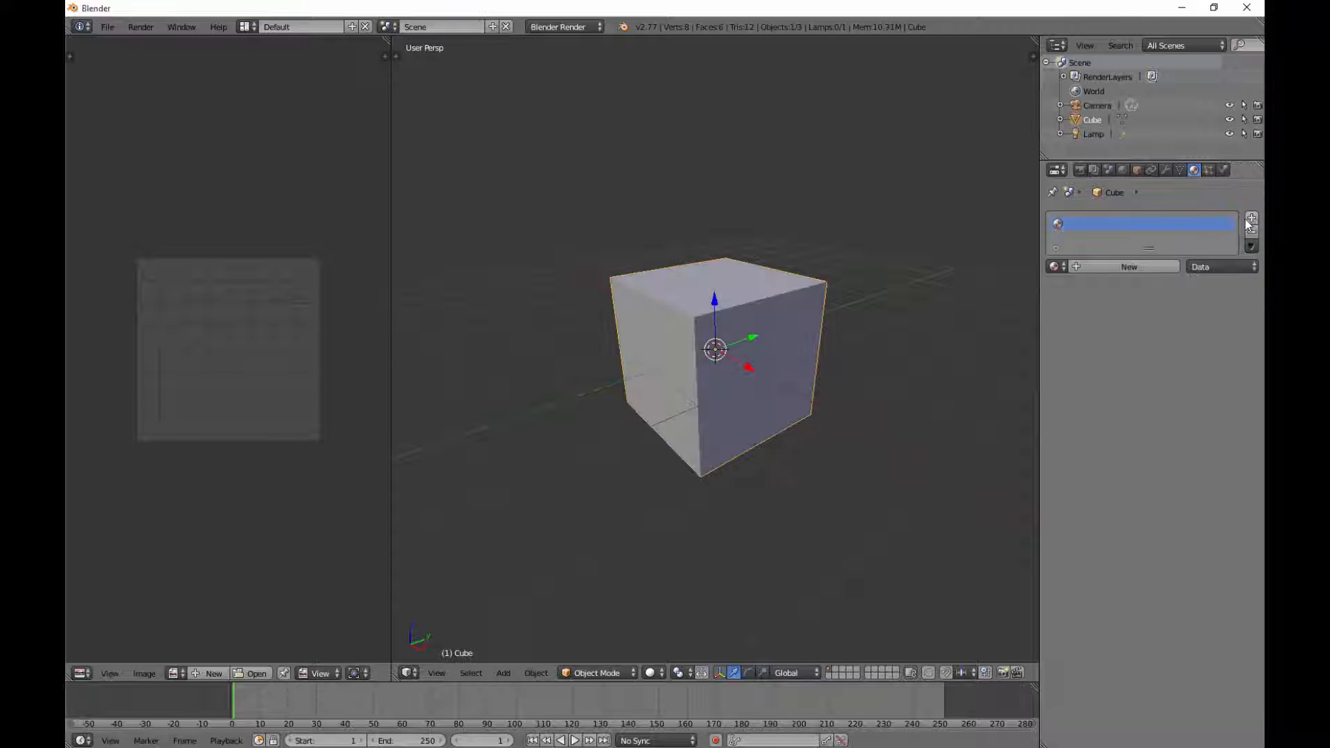
left_click(1131, 268)
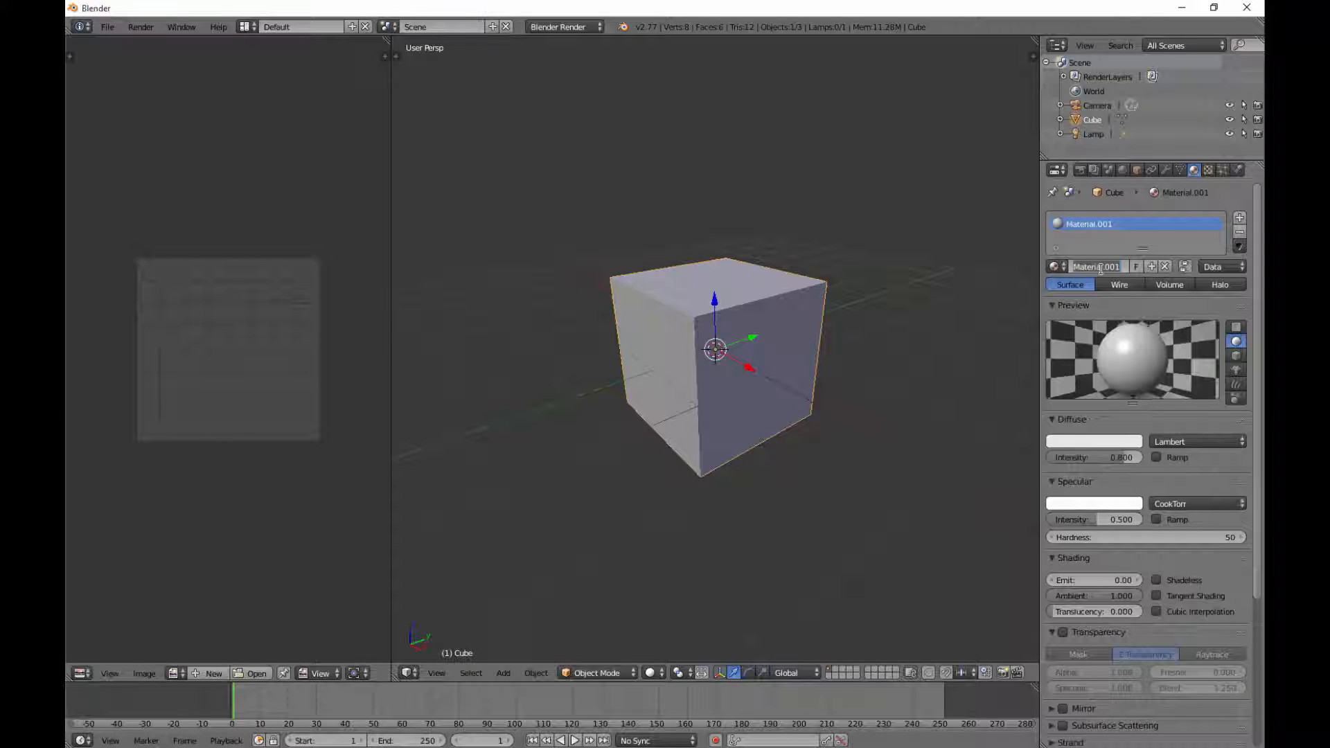
type("cu")
key("Return")
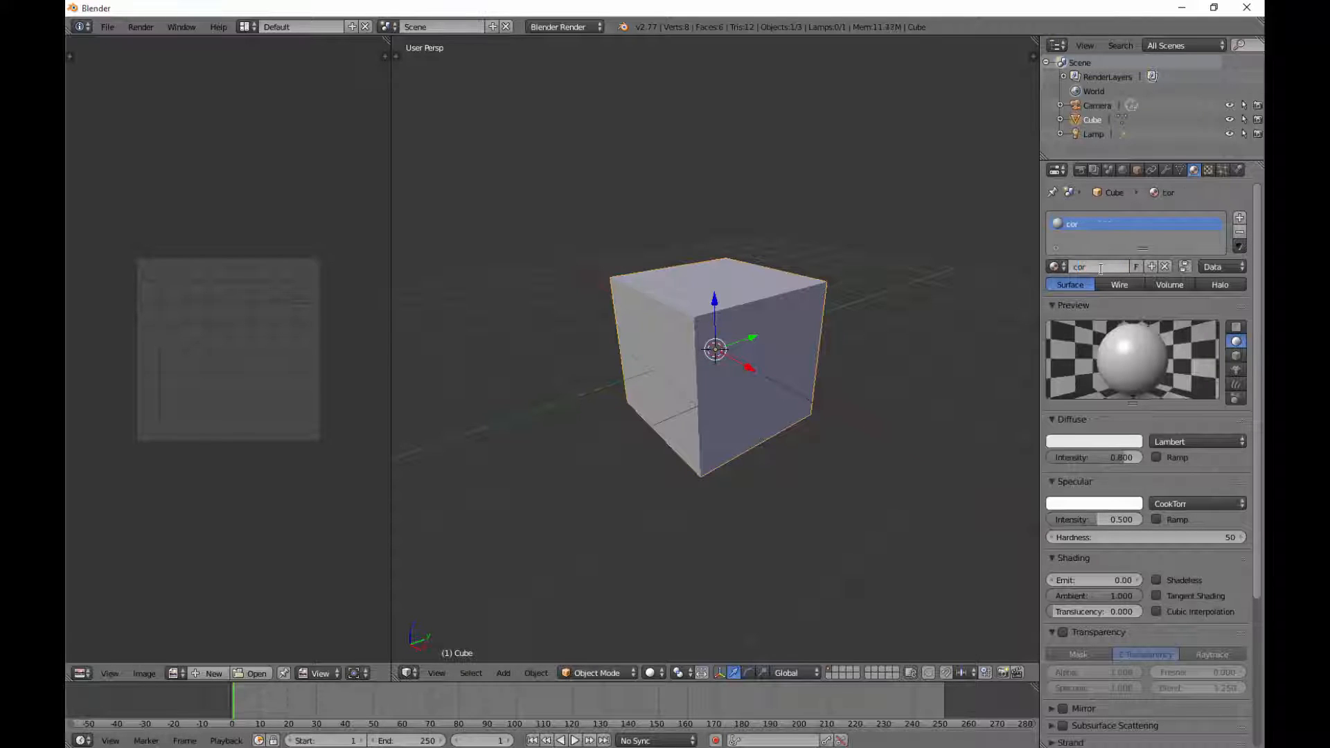
Set the diffuse color of the cor material to orange
left_click(1082, 442)
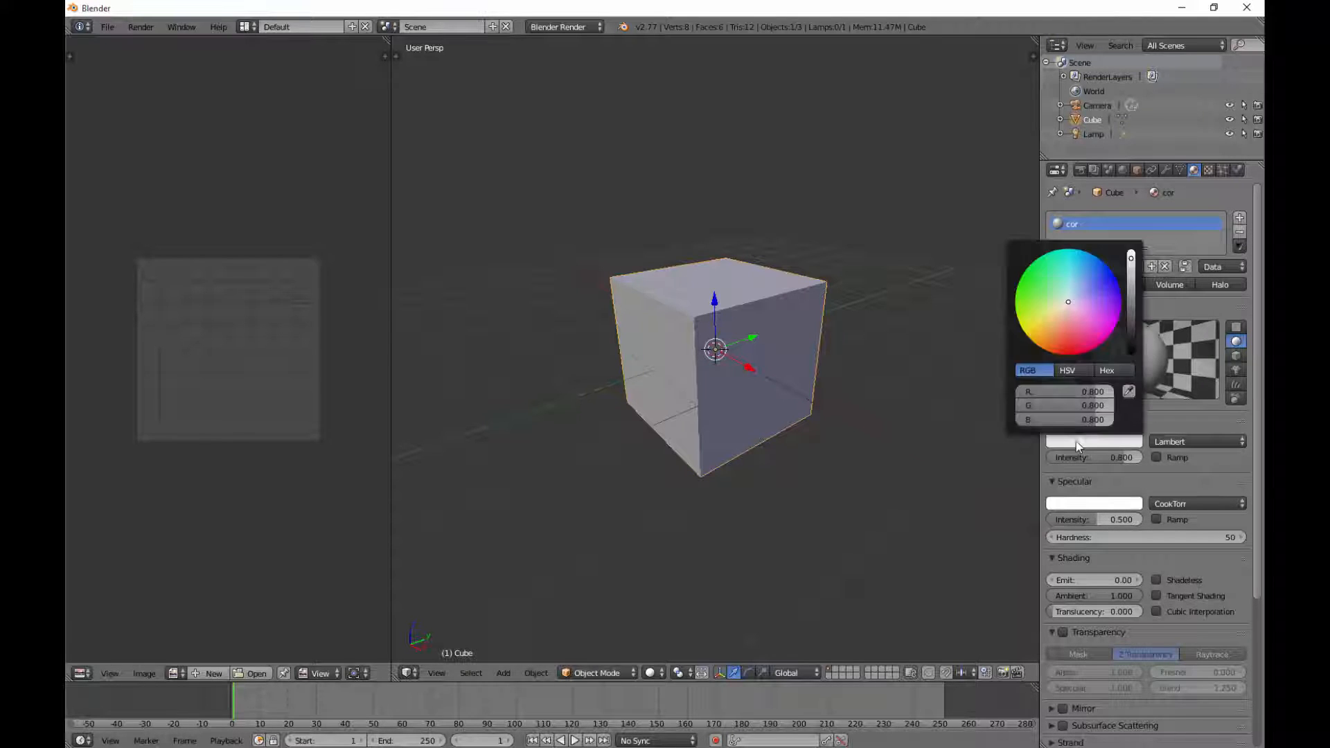
left_click(1054, 329)
key("KP_1")
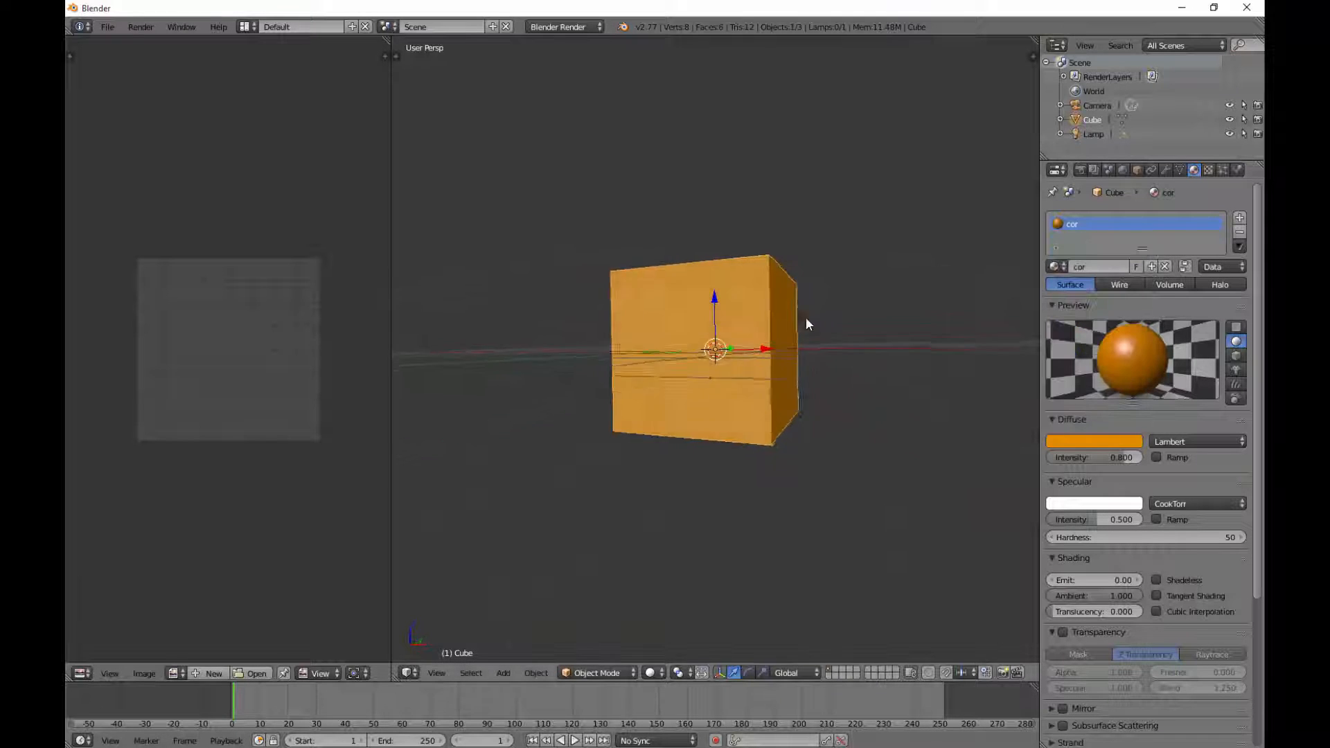
Render the cube from the camera view, examine the image, and unlink the render result from the image editor
key("KP_0")
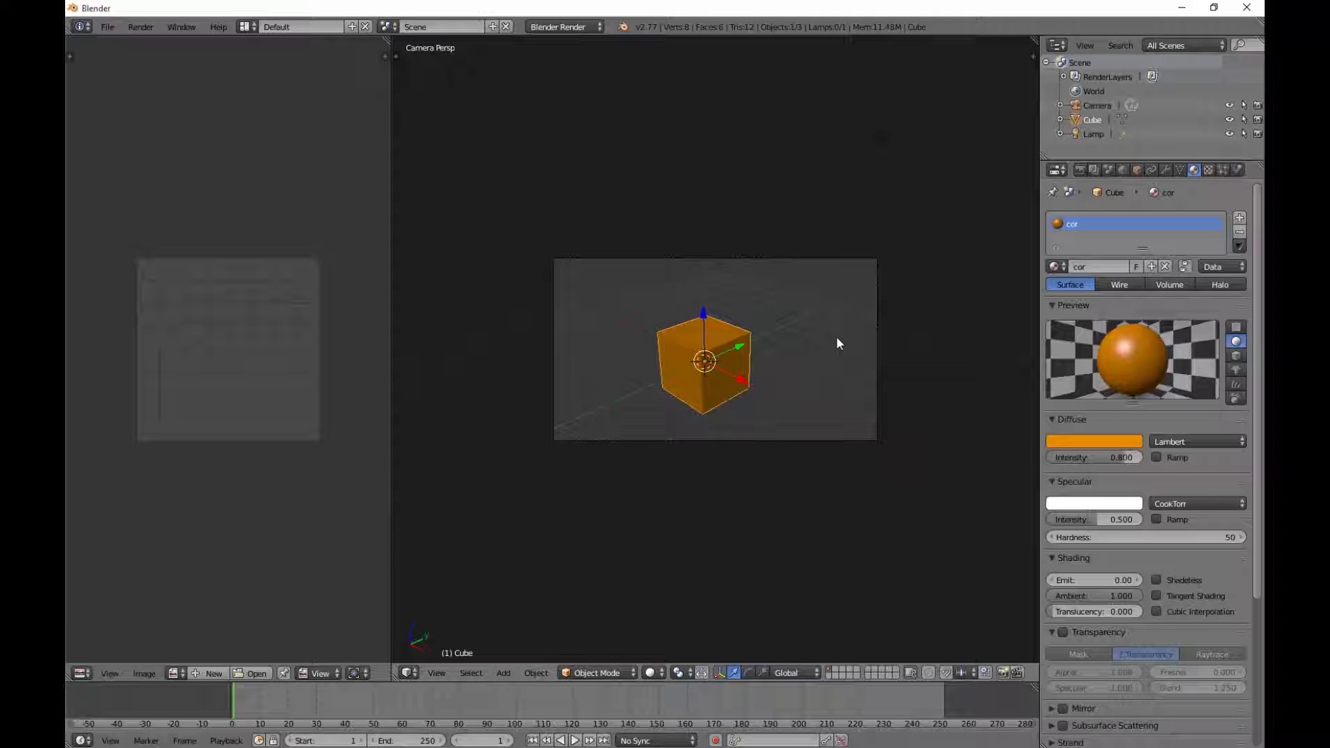
key("F12")
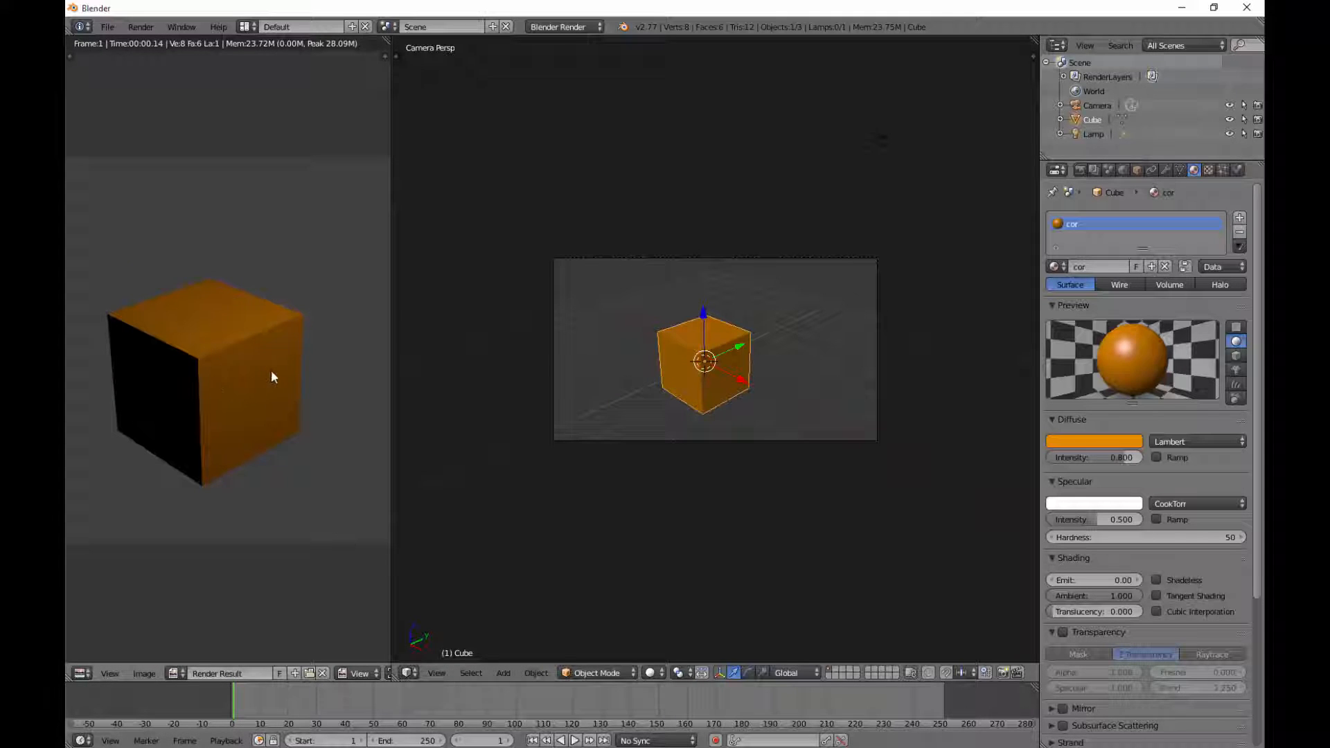
scroll(637, 369, "up", 2)
scroll(367, 379, "down", 2)
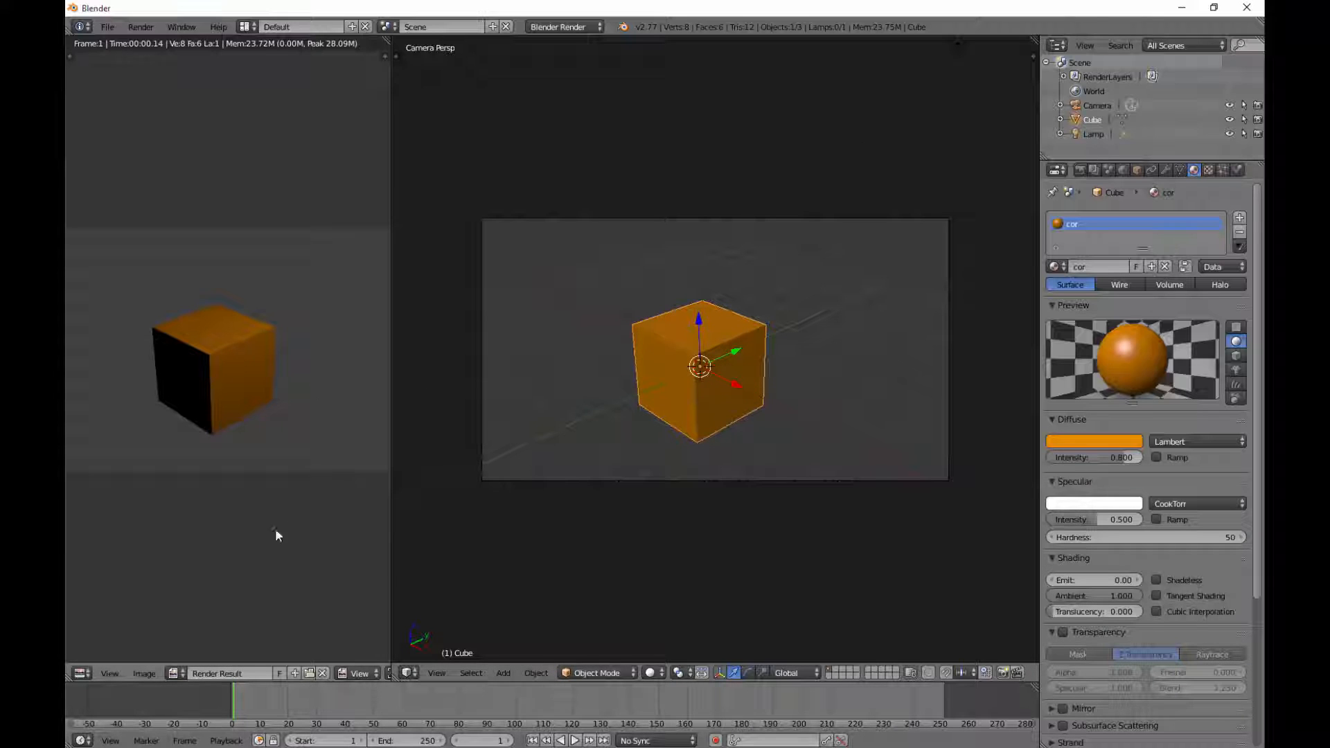
left_click(323, 674)
scroll(726, 382, "up", 3)
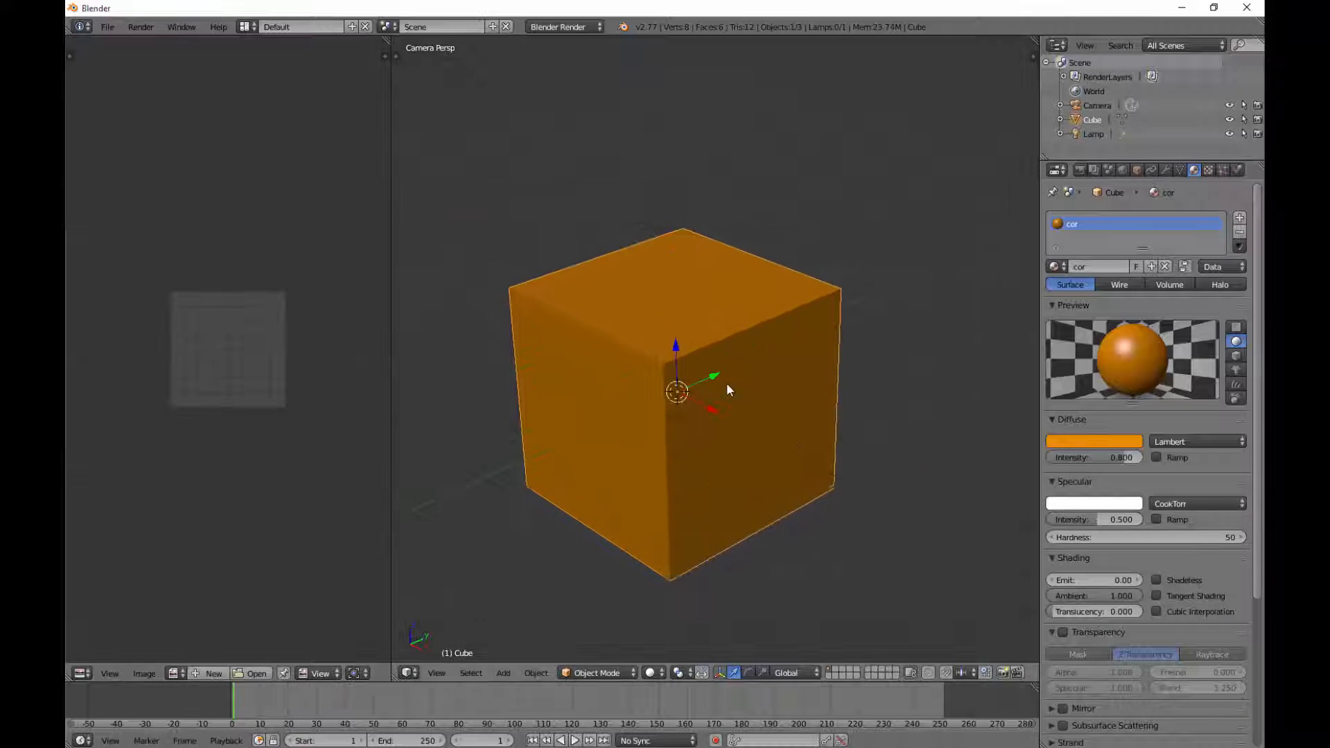
key("Tab")
scroll(726, 383, "down", 1)
key("Tab")
key("Tab")
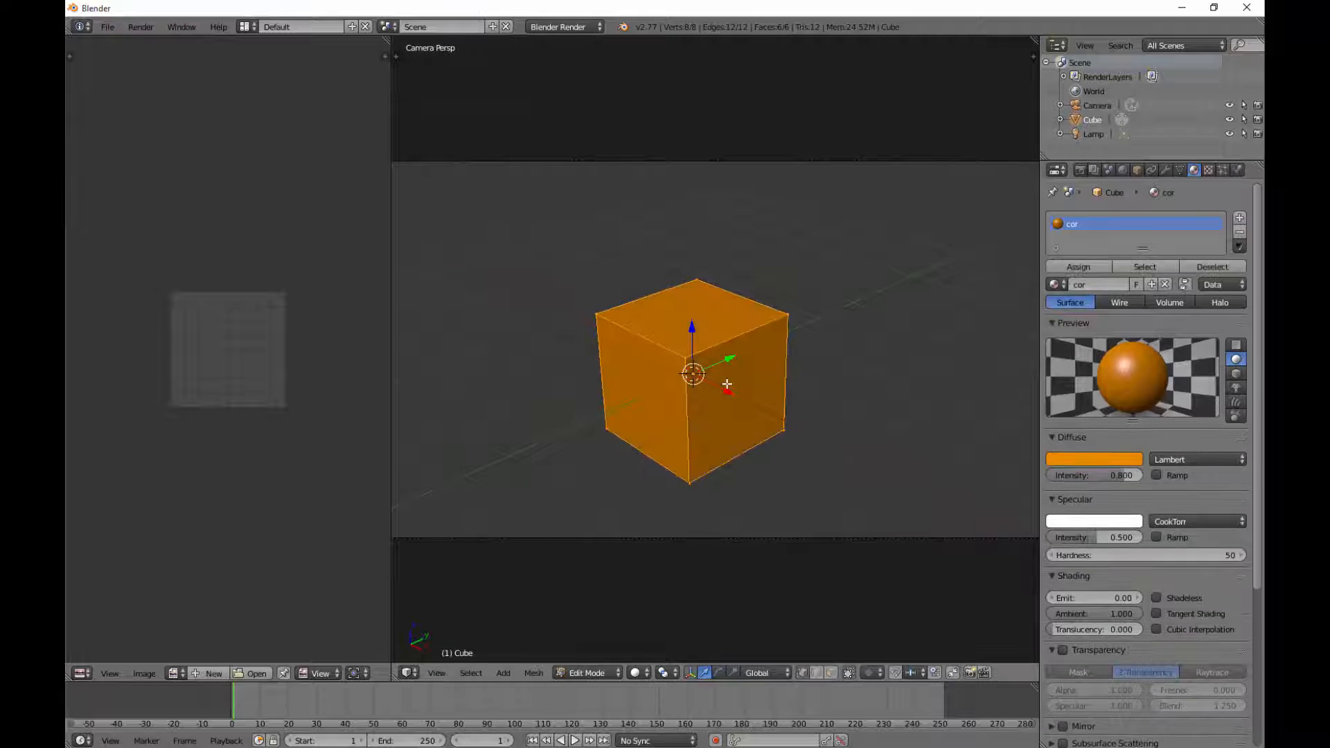
scroll(725, 380, "up", 2)
key("Tab")
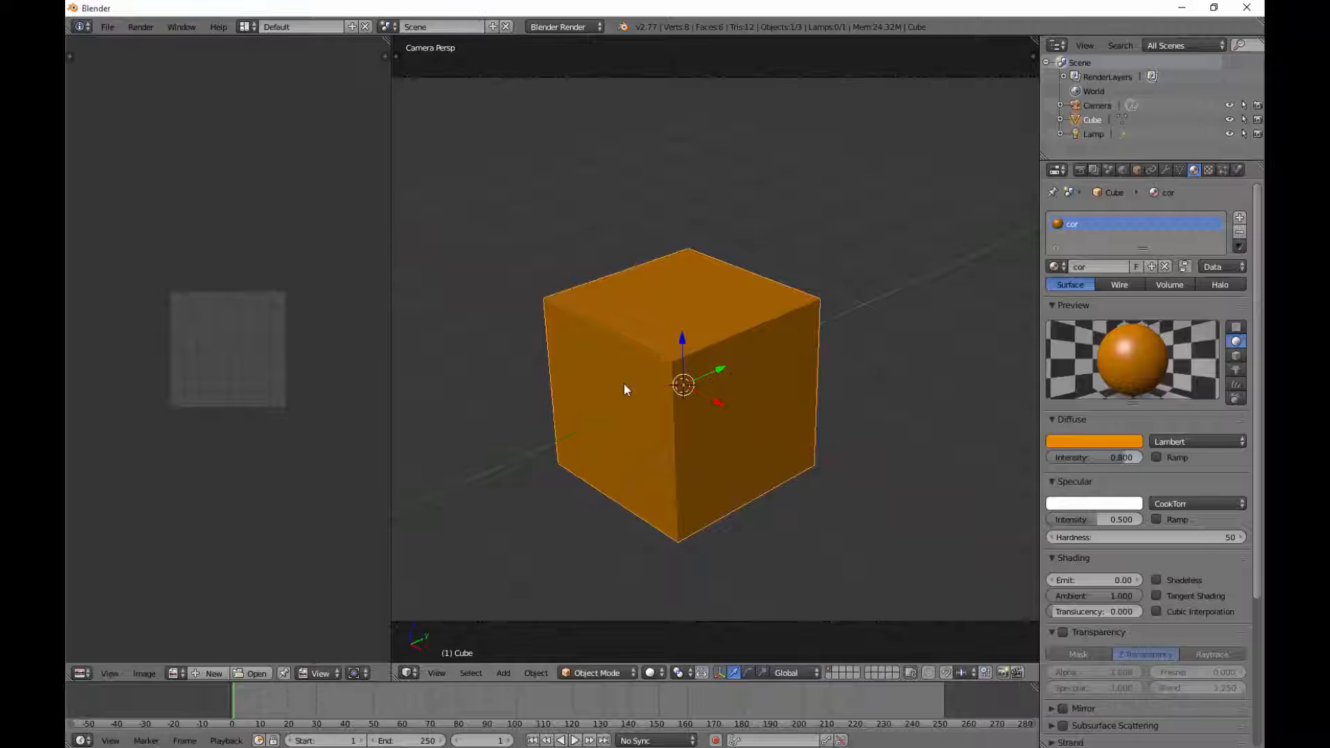
Open the image Brick-0192.jpg from the textu folder in the UV/Image Editor
left_click(149, 673)
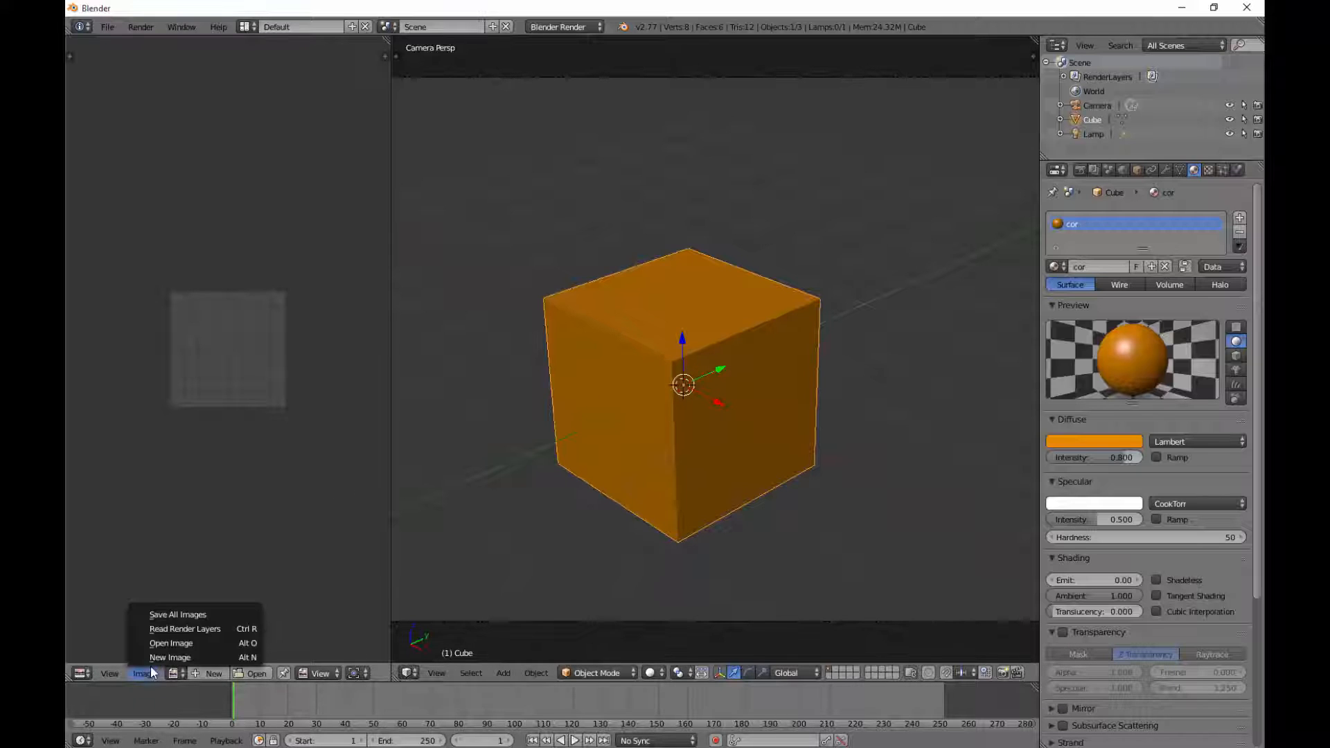
left_click(177, 643)
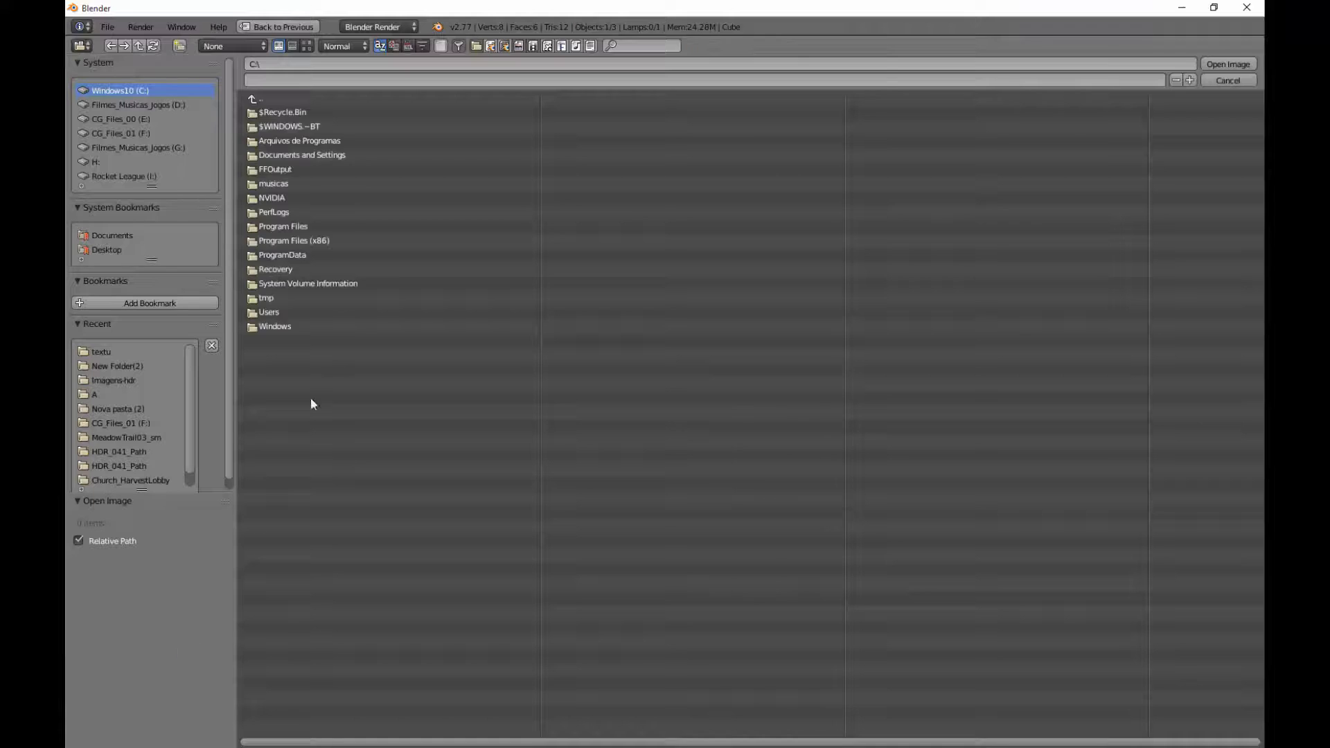
left_click(121, 352)
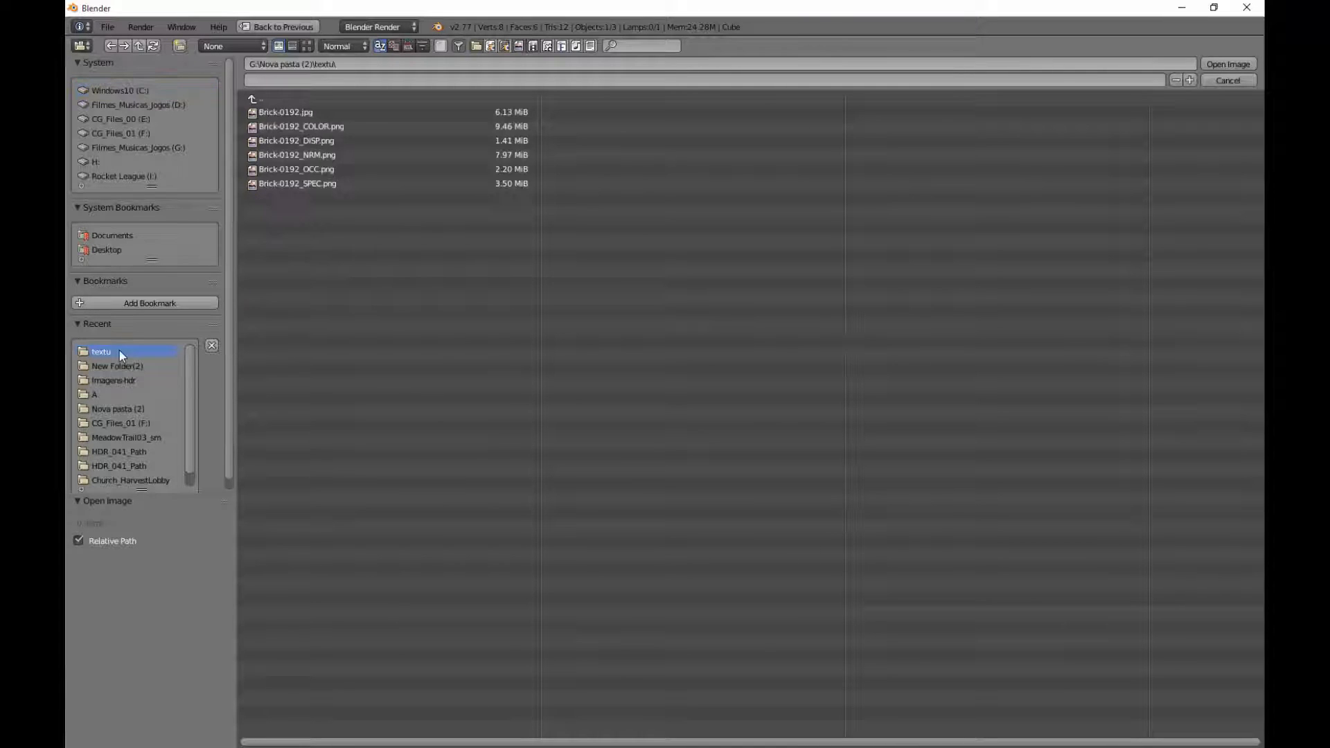
double_click(328, 113)
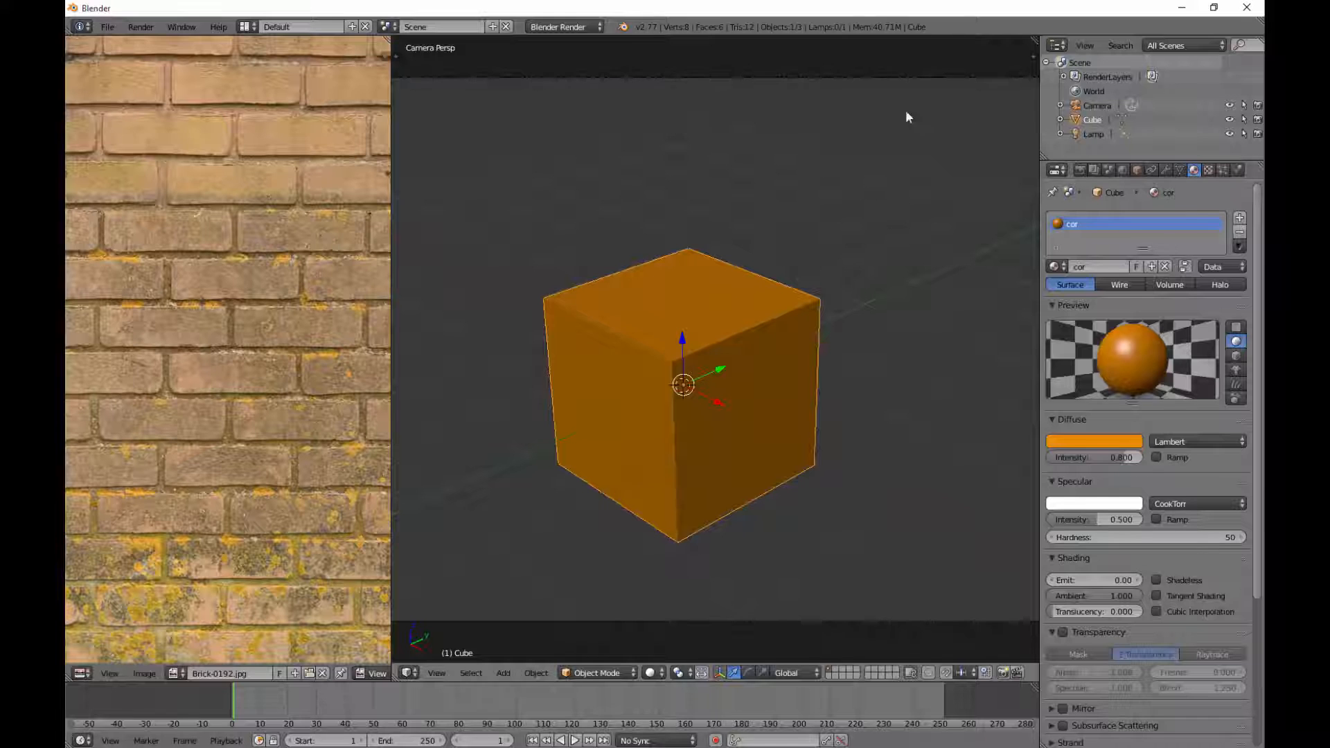
Widen the UV/Image Editor area so the whole brick image fits in it
scroll(224, 291, "down", 4)
scroll(225, 291, "down", 1)
scroll(235, 329, "up", 1)
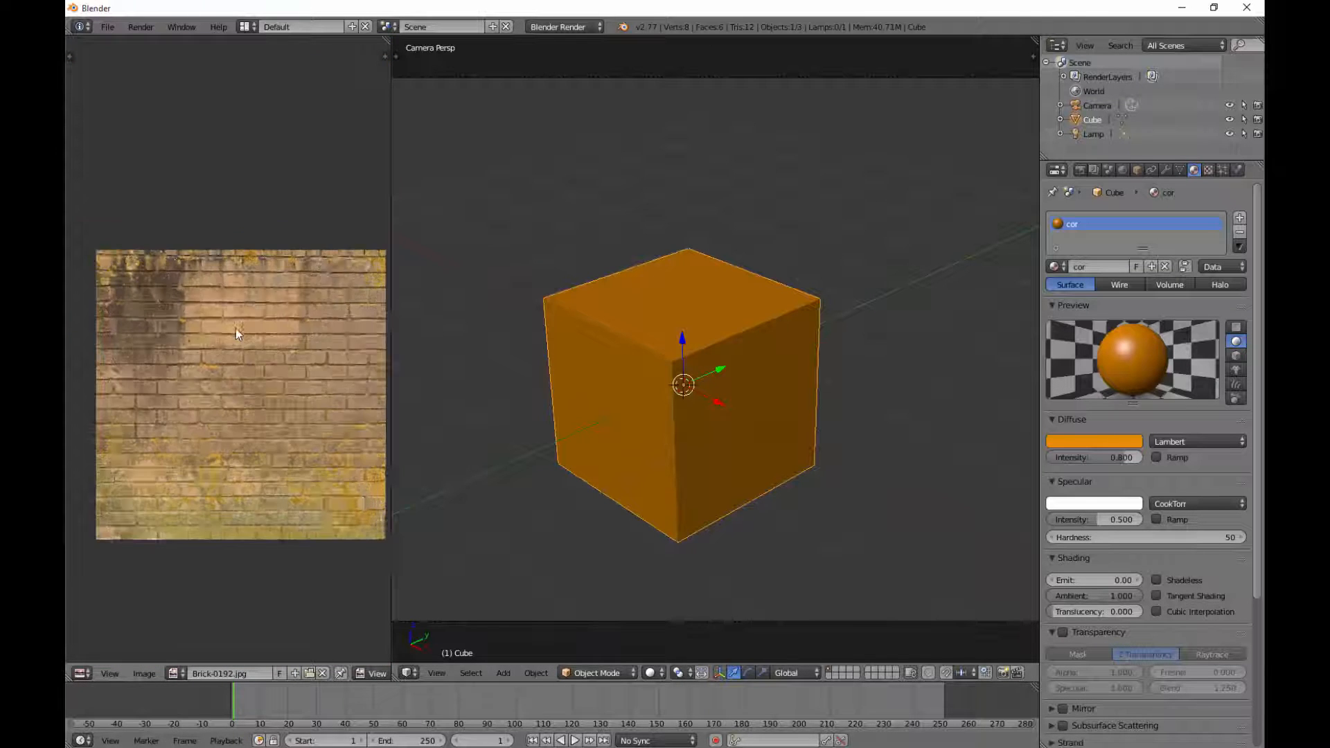
scroll(235, 328, "up", 1)
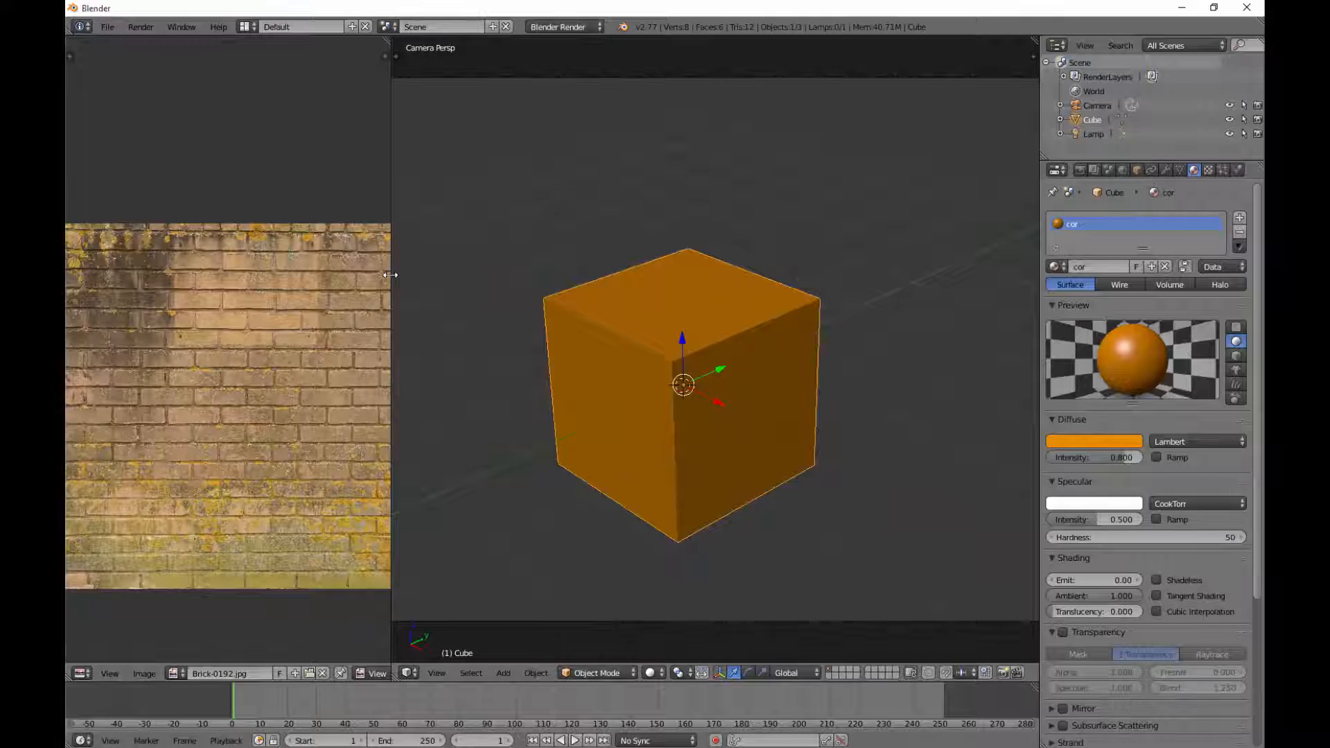
left_click_drag(391, 274, 485, 275)
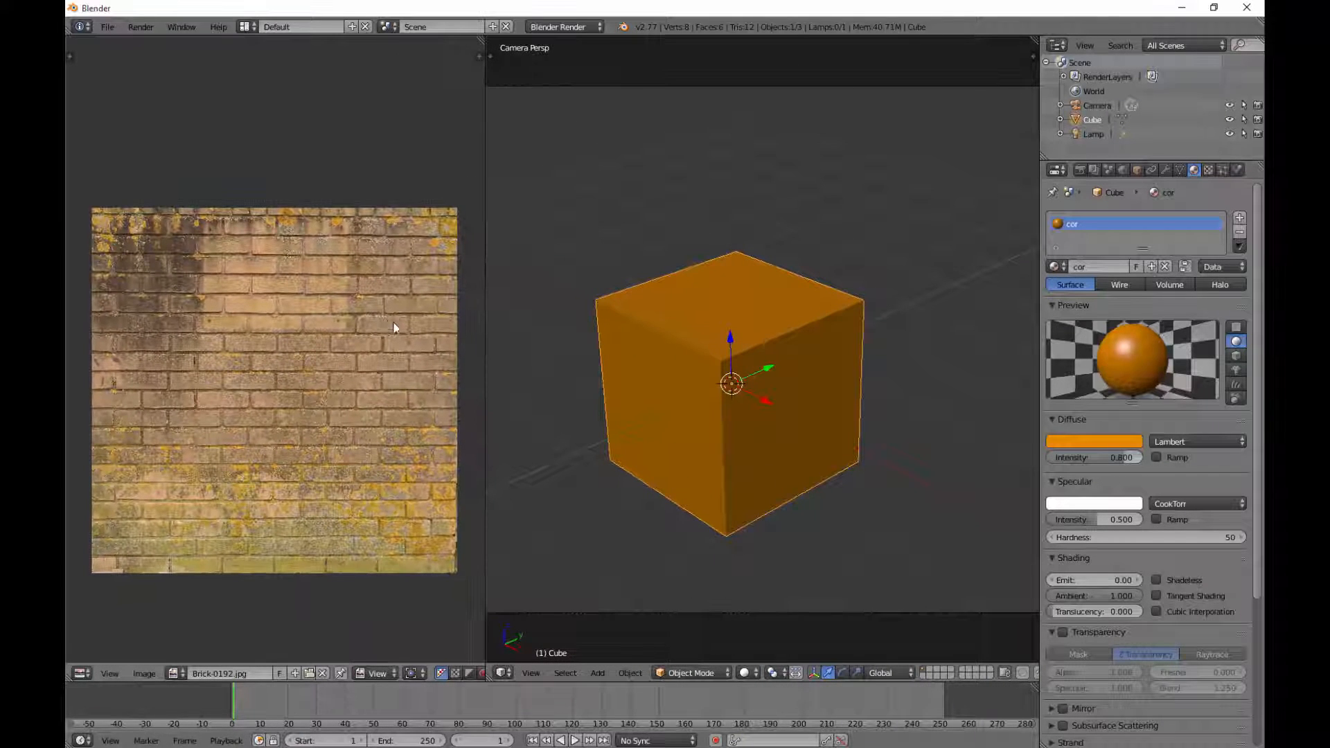
scroll(389, 330, "up", 1)
scroll(395, 363, "down", 1)
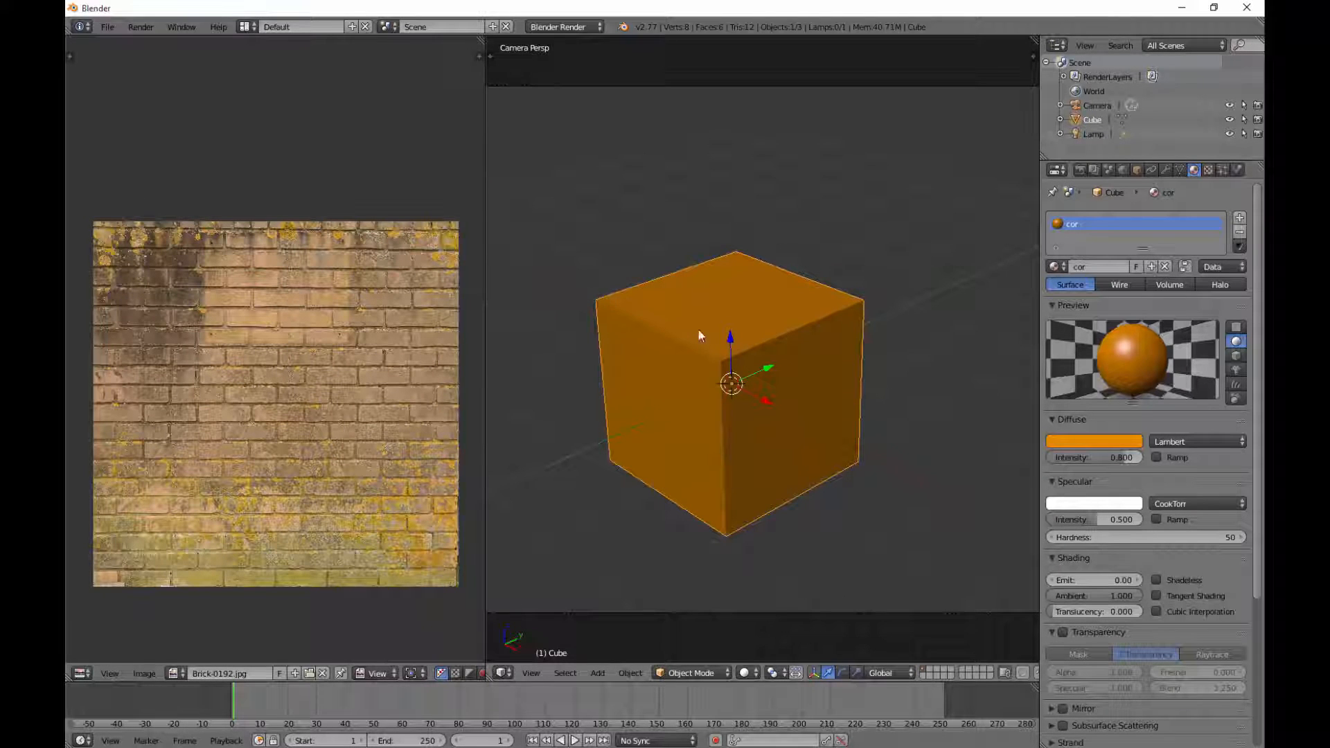
Leave the camera view, frame the cube in perspective and switch it to Edit Mode
middle_click_drag(757, 388, 746, 402)
key("KP_Decimal")
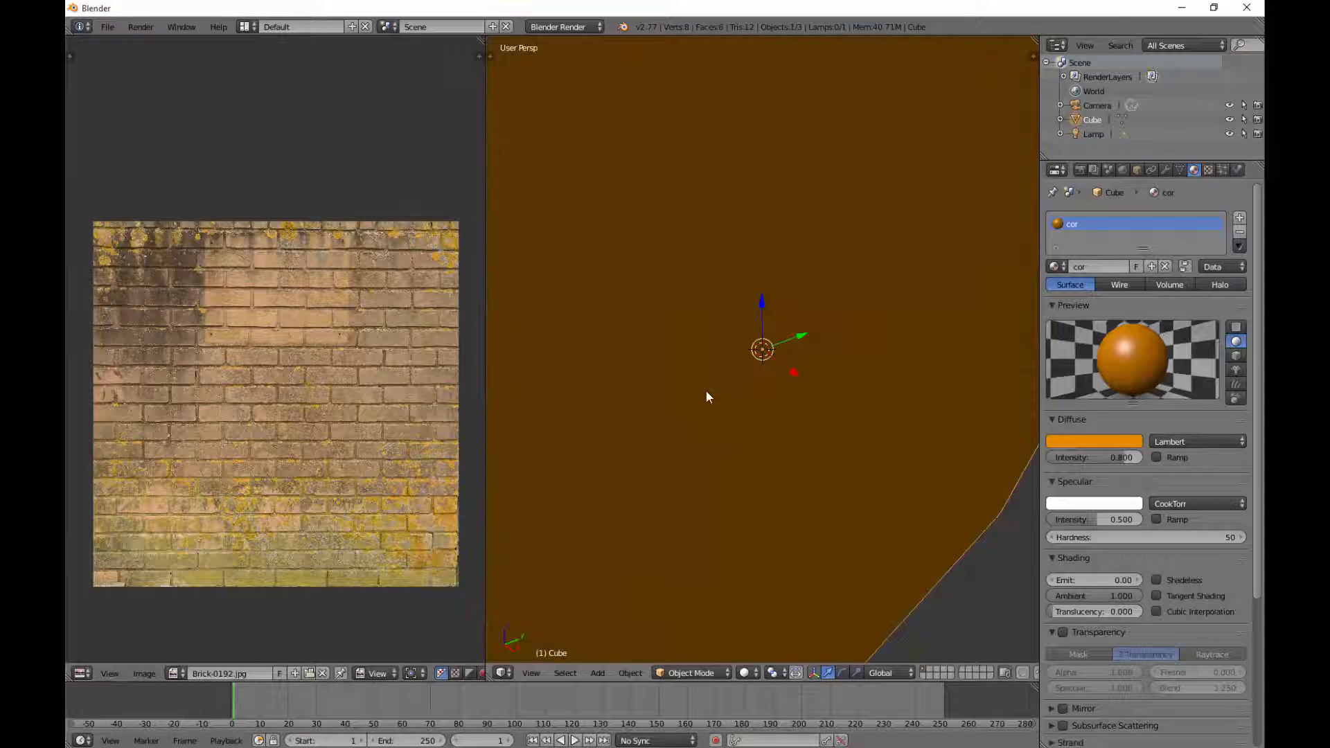
scroll(305, 394, "down", 3)
middle_click_drag(305, 396, 311, 450)
scroll(301, 433, "down", 2)
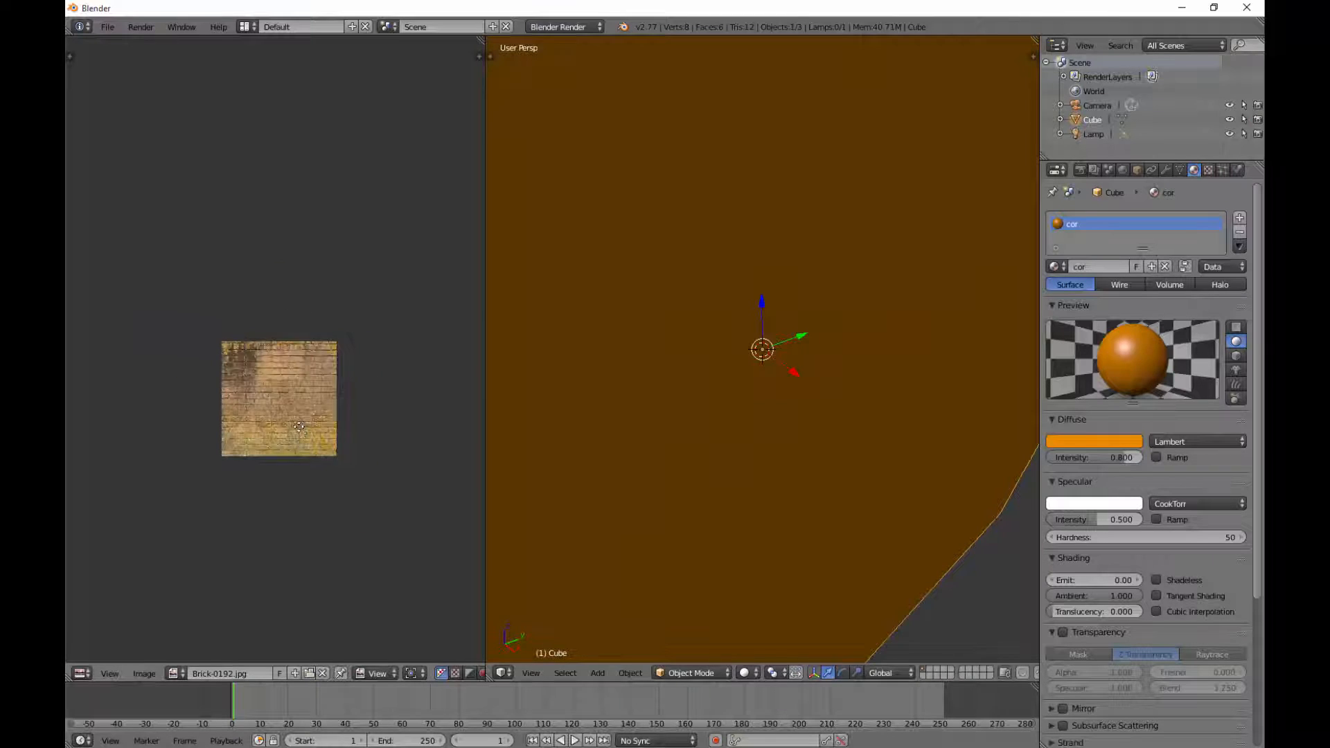
scroll(305, 450, "up", 5)
scroll(693, 336, "down", 4)
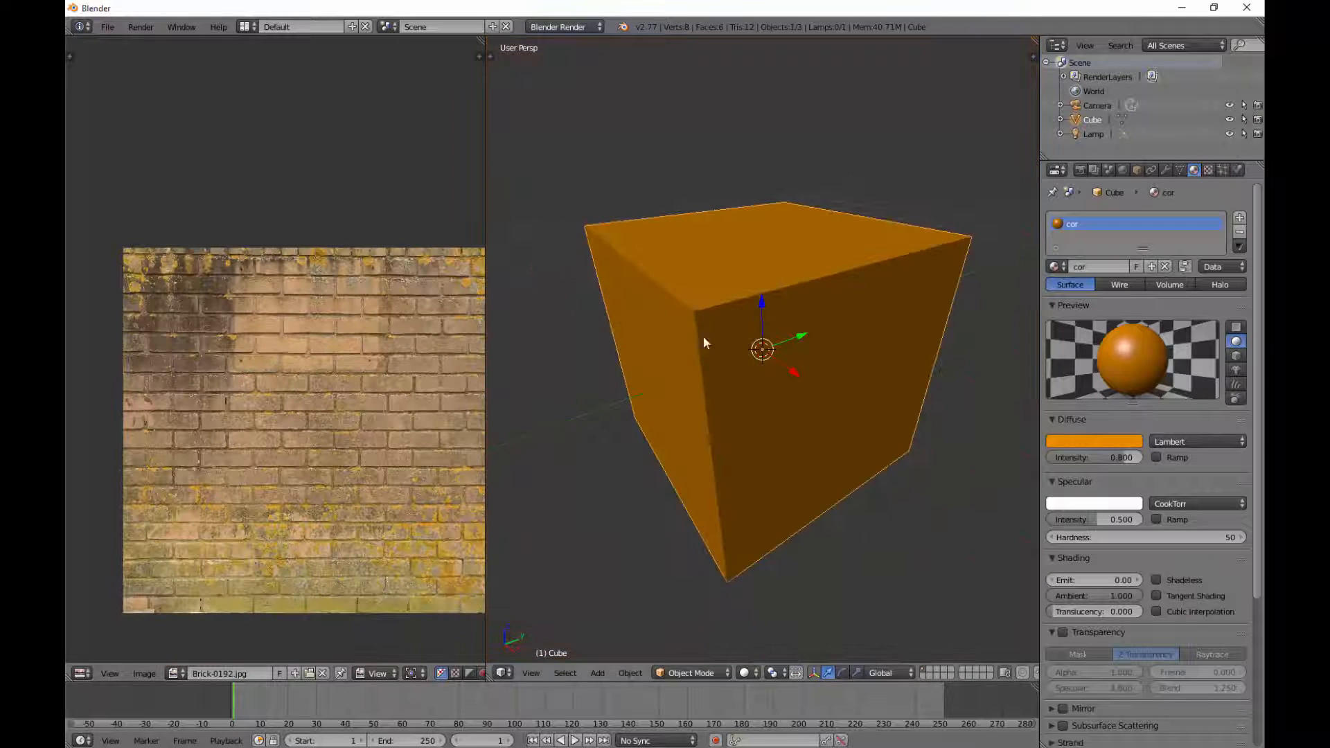
middle_click_drag(704, 336, 755, 379)
key("Tab")
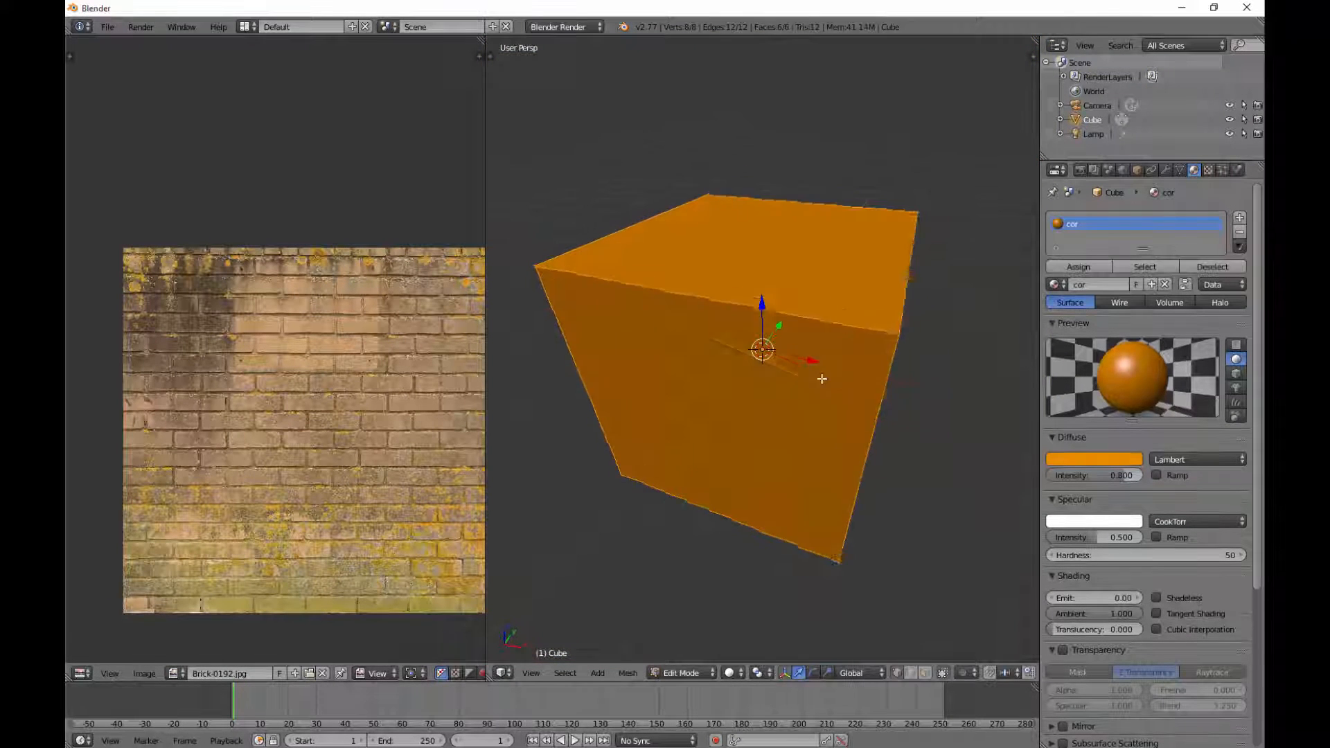
Select the four corner vertices of the cube's +X side face and move it inward along X, leaving a slab about 0.2 thick
key("z")
key("a")
key("c")
scroll(905, 269, "down", 4)
left_click(905, 267)
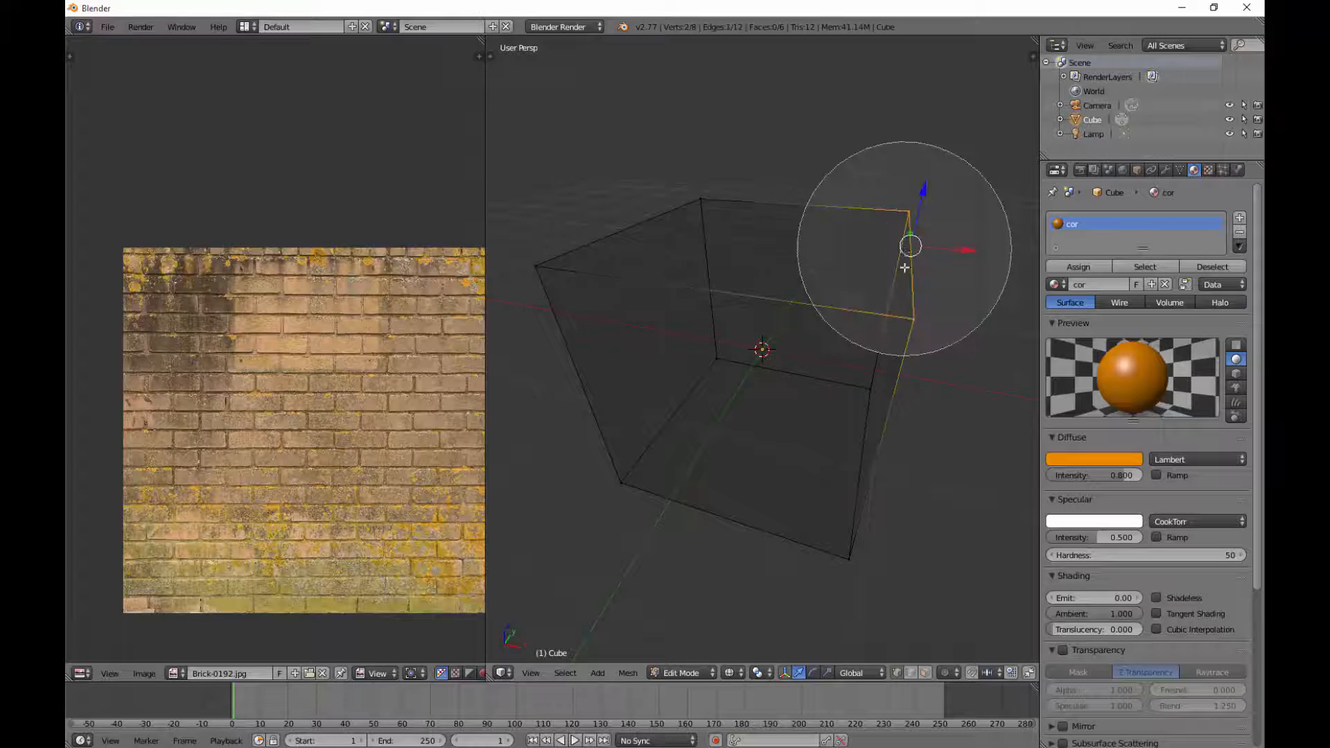
left_click_drag(904, 268, 875, 469)
key("Escape")
key("z")
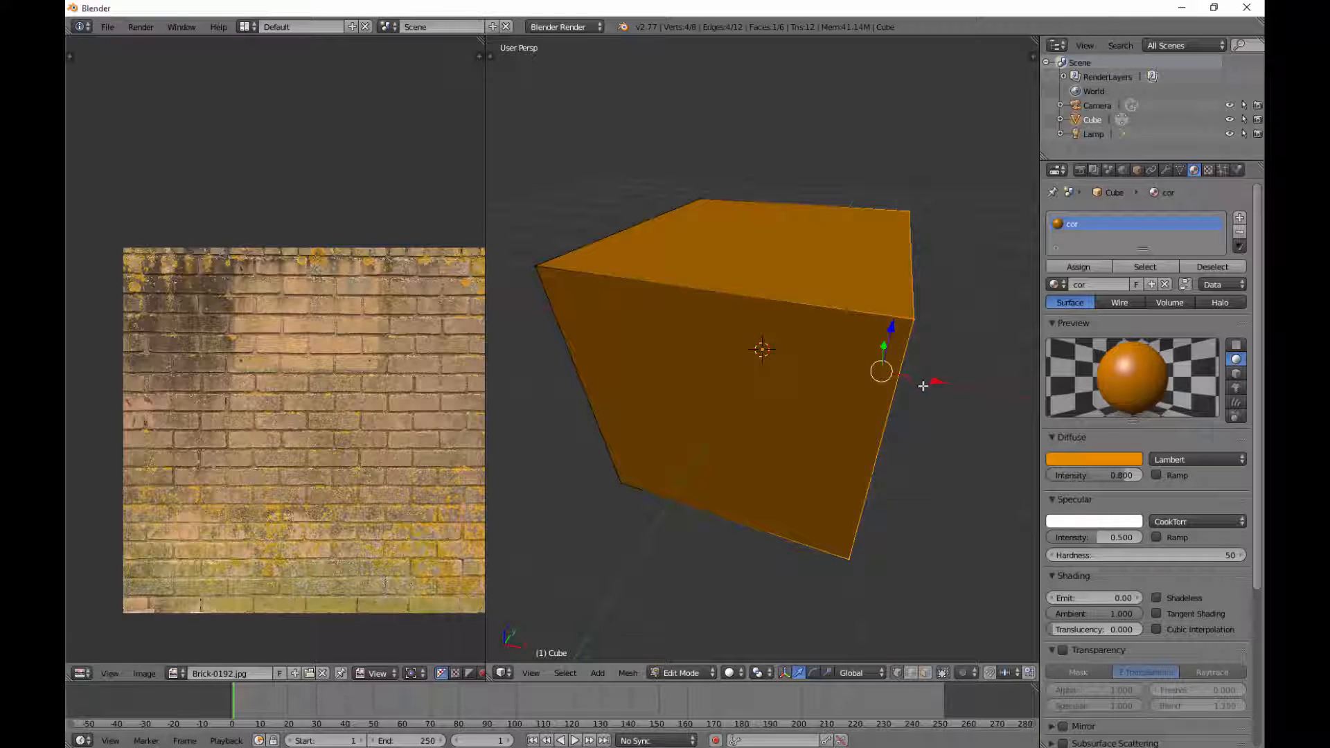
left_click_drag(929, 380, 999, 318)
middle_click_drag(861, 318, 689, 279)
key("KP_Decimal")
scroll(812, 319, "down", 5)
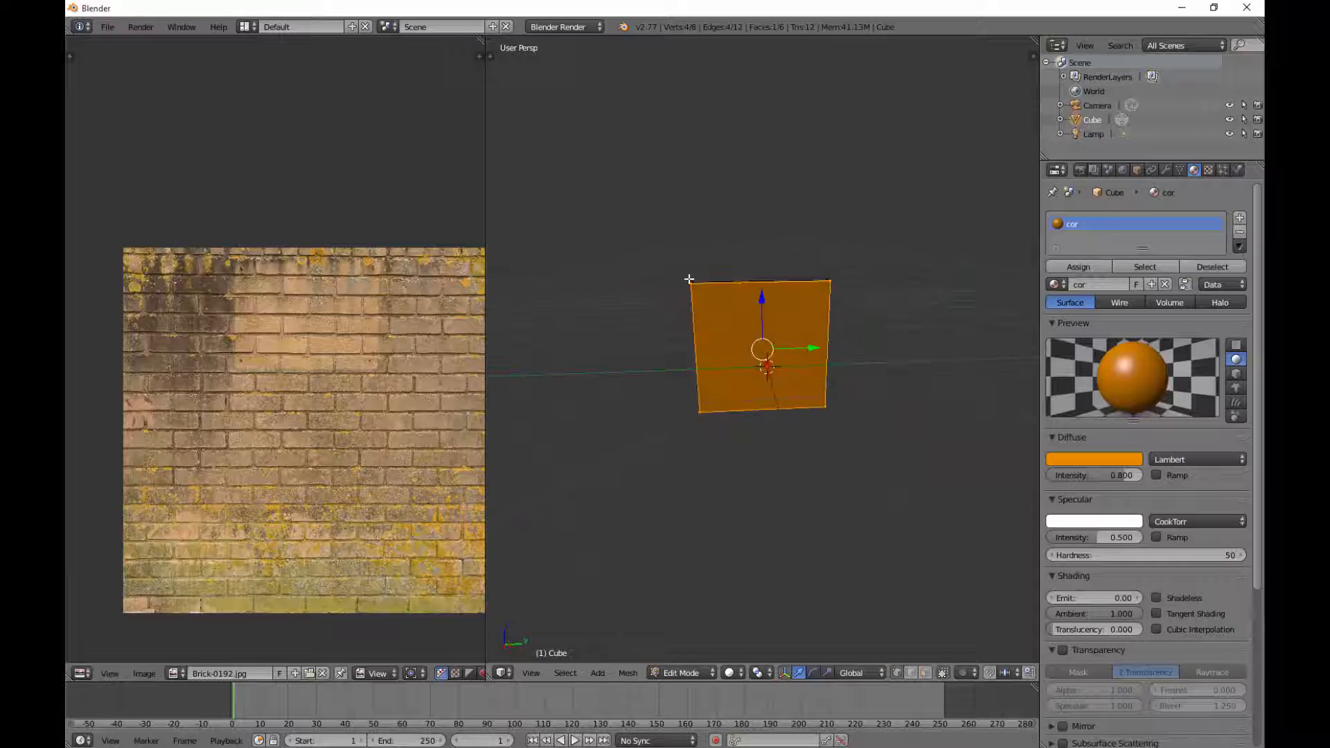
Inspect the thin slab from the side and at an angle, in both Object Mode and Edit Mode
key("KP_1")
key("KP_5")
key("KP_3")
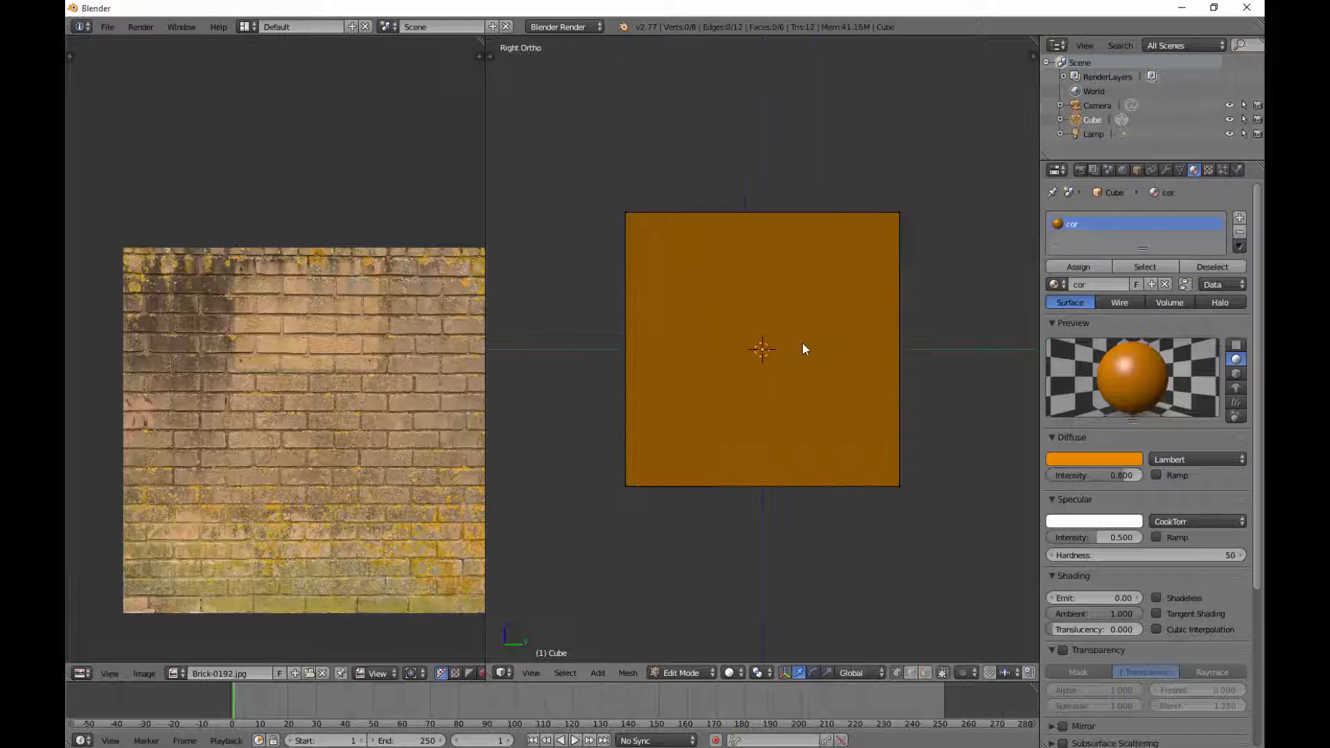
key("Tab")
middle_click_drag(394, 406, 342, 379)
middle_click_drag(672, 327, 695, 409)
key("Tab")
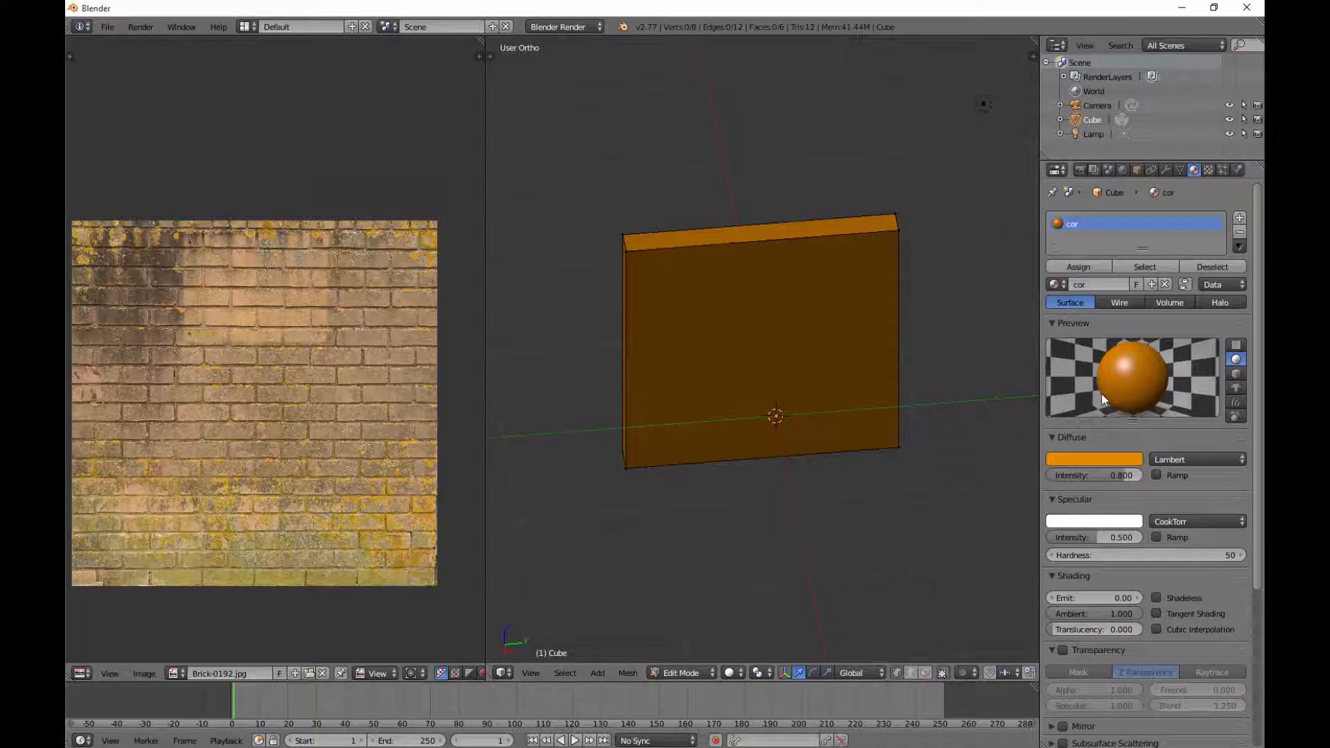
key("Tab")
middle_click_drag(659, 353, 819, 411)
key("KP_5")
scroll(733, 315, "down", 4)
In Edit Mode, select the slab's whole mesh and unwrap it with Cube Projection
key("Tab")
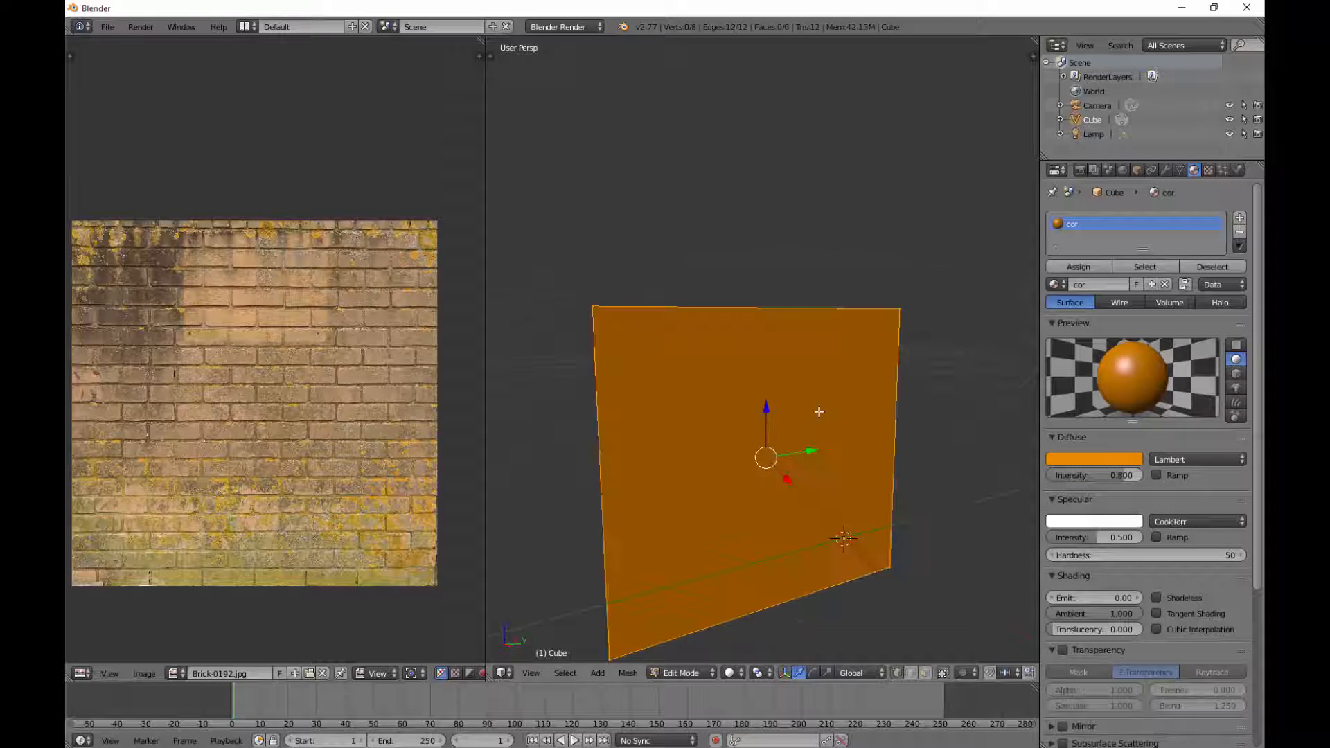
key("a")
key("u")
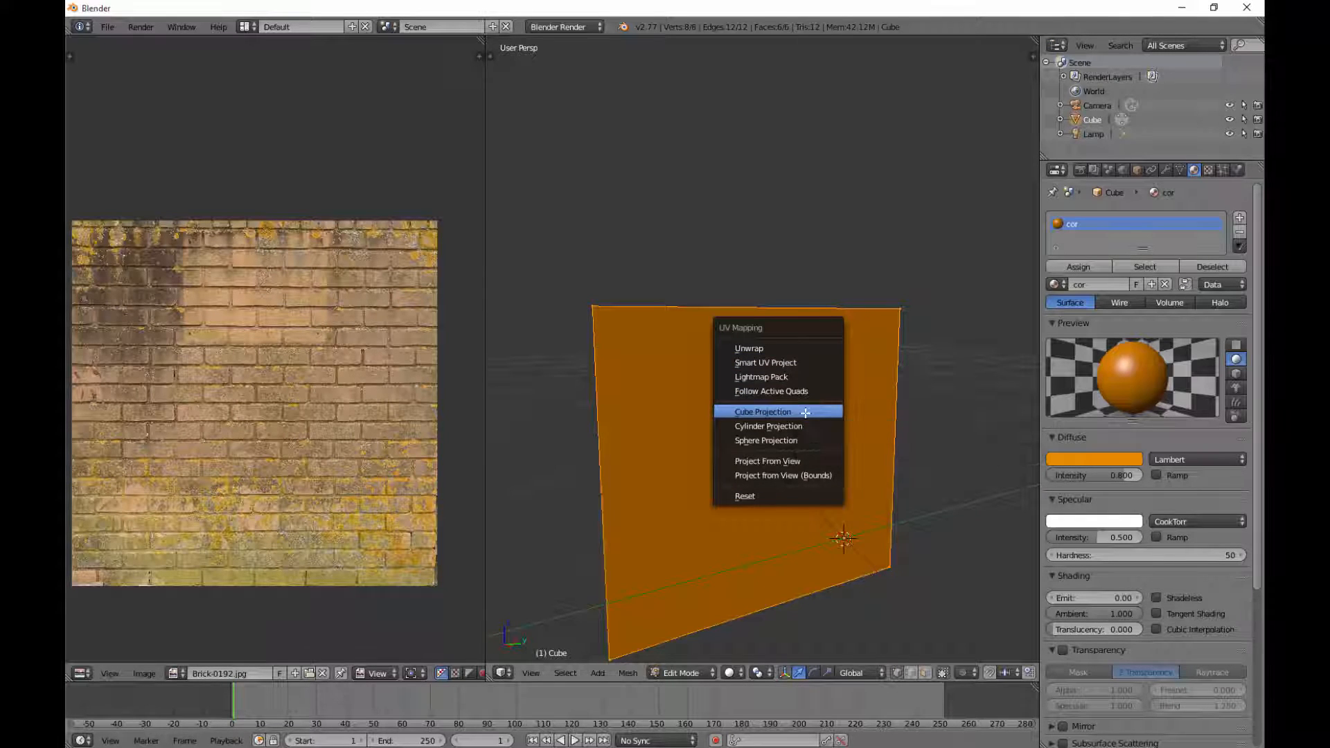
left_click(805, 413)
Examine how the projected UV faces lie relative to the brick image in the UV/Image Editor
scroll(283, 345, "down", 3)
middle_click_drag(283, 345, 326, 407)
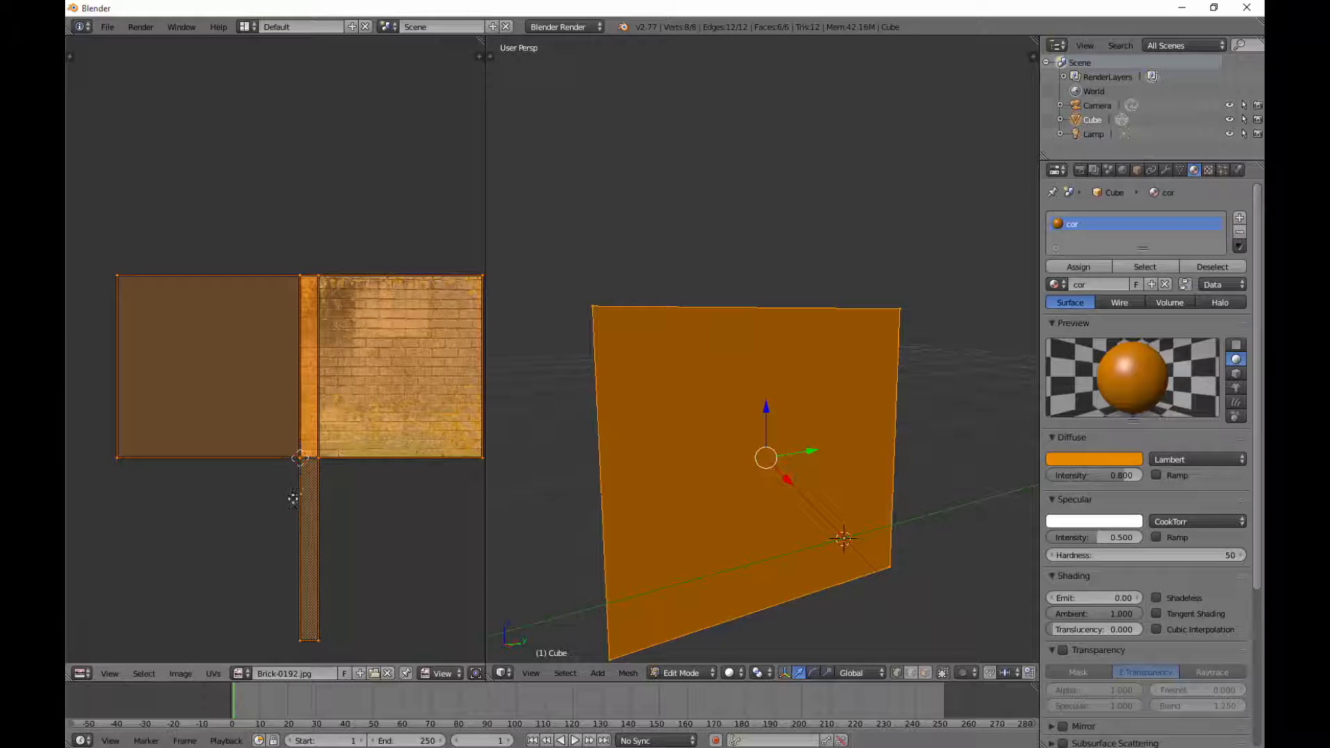
middle_click_drag(297, 495, 257, 506)
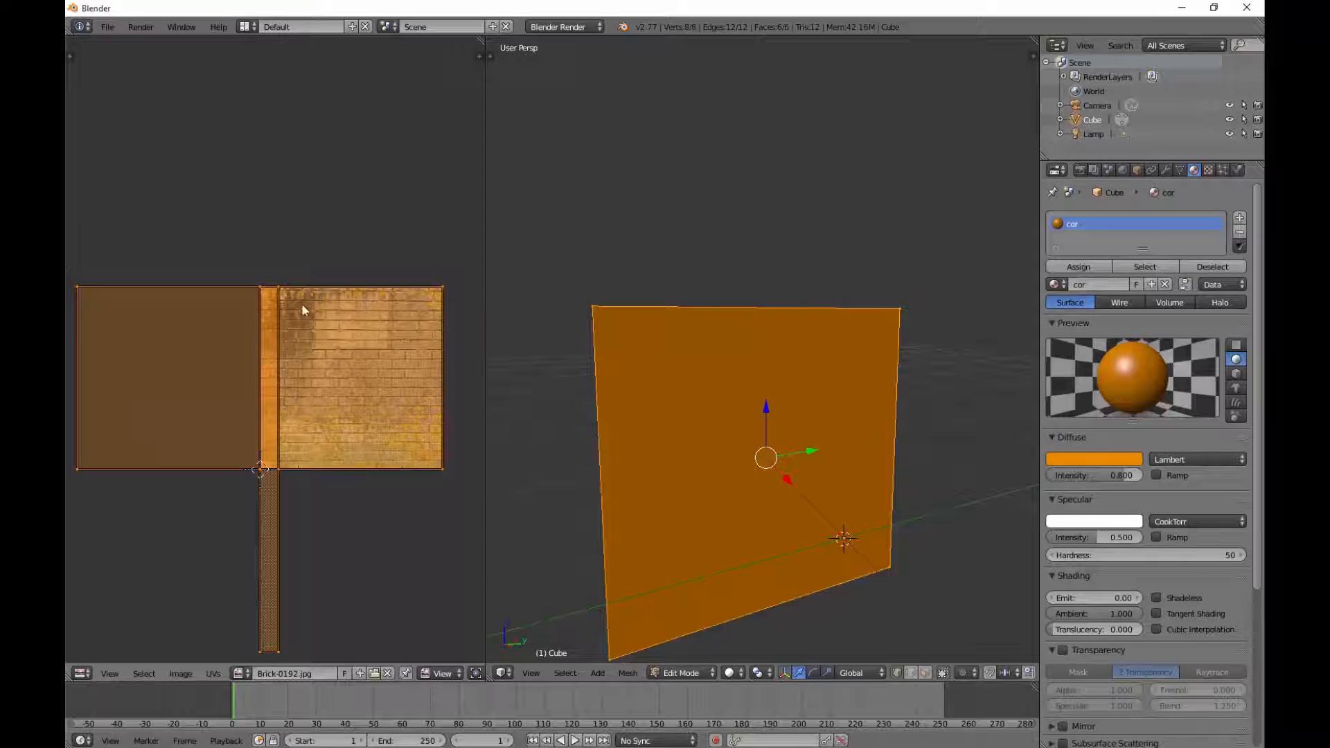
scroll(302, 304, "up", 1)
scroll(348, 366, "up", 1)
scroll(276, 383, "down", 1)
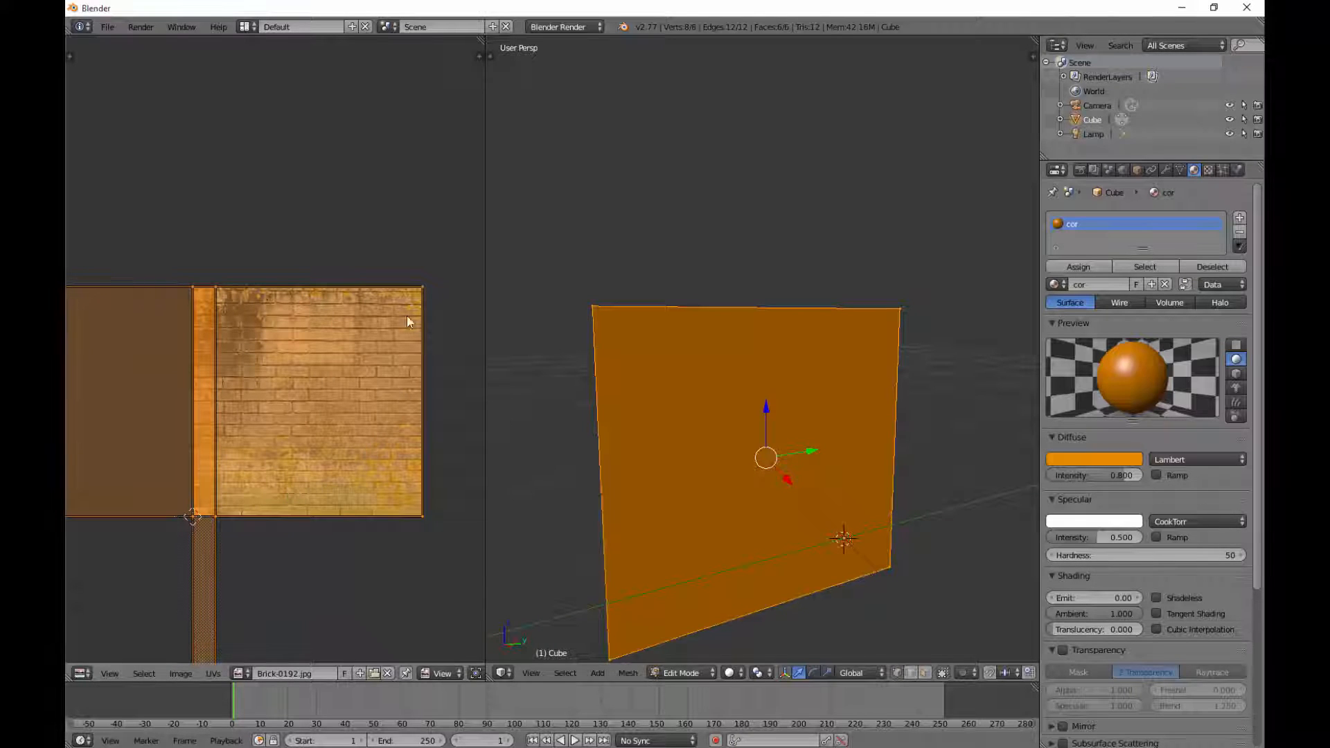
scroll(212, 509, "down", 2)
scroll(267, 346, "up", 2)
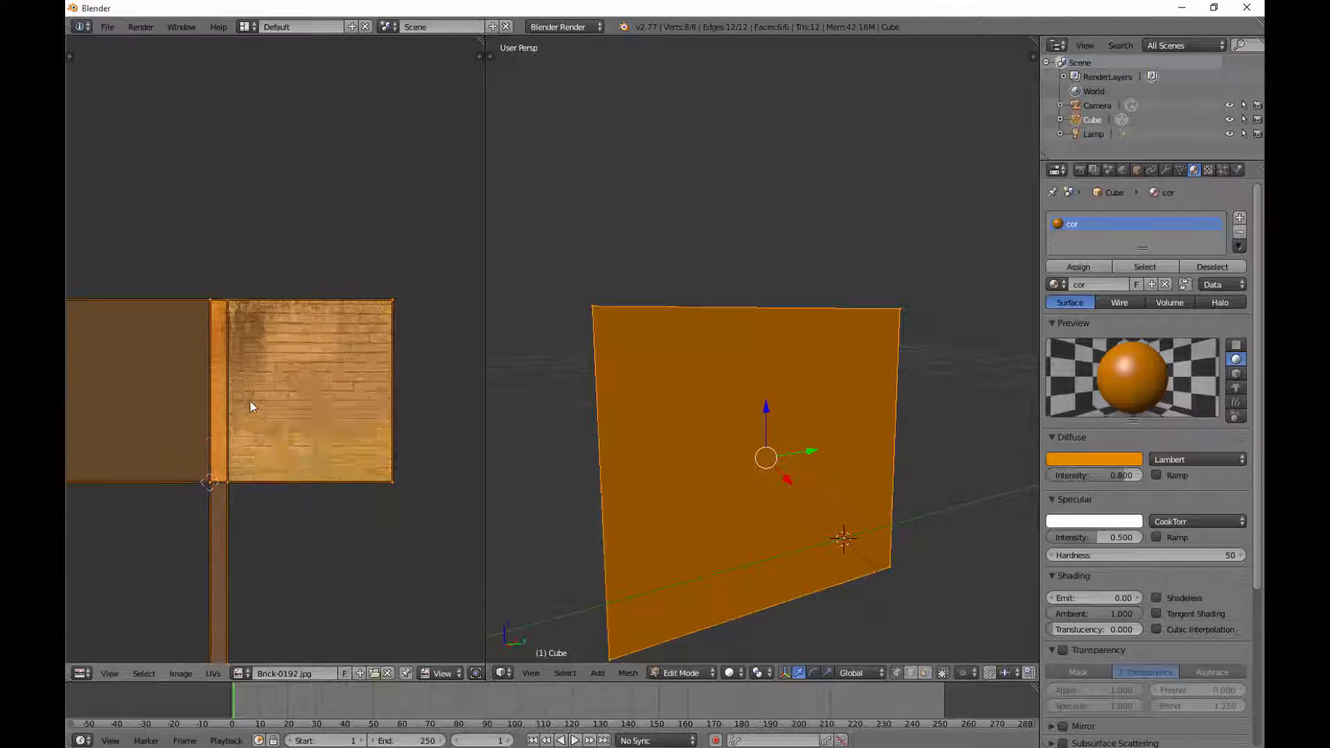
Unwrap the slab again so its whole UV layout fits inside the brick image, and return to Object Mode
middle_click_drag(252, 409, 218, 403)
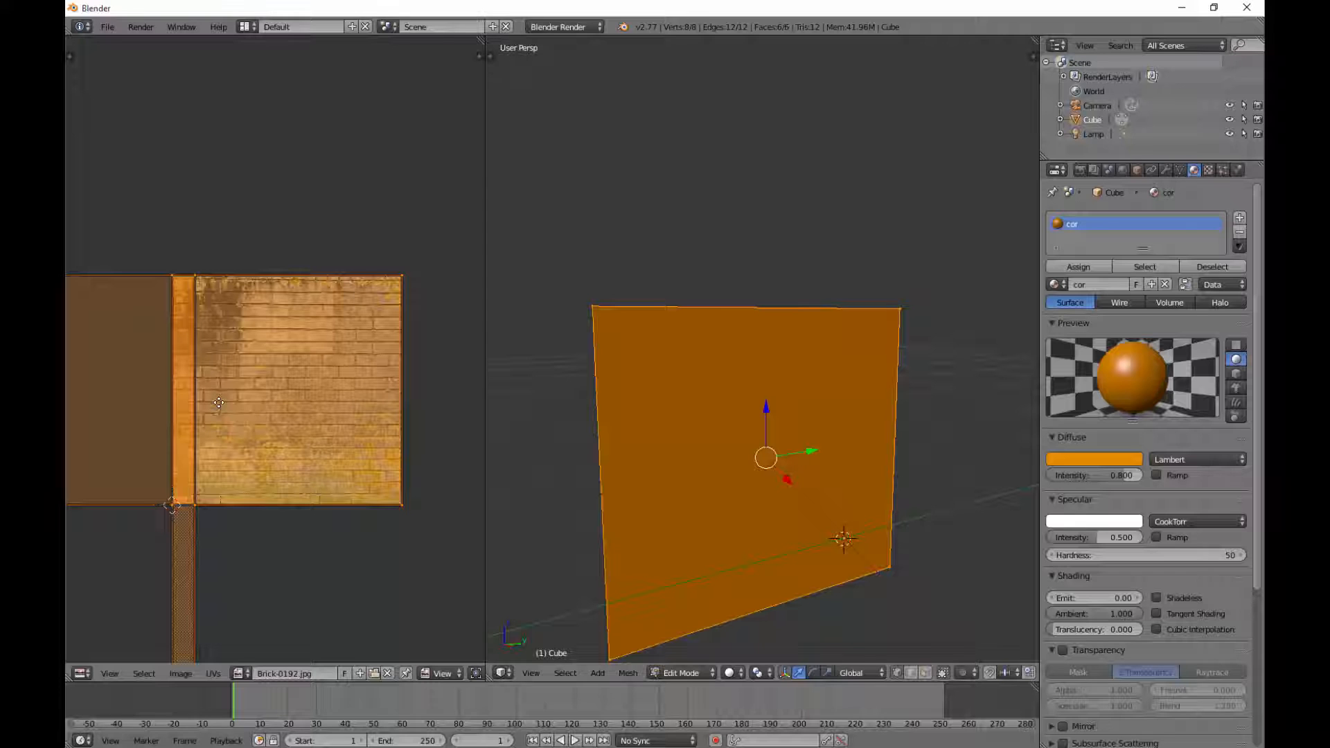
scroll(219, 402, "up", 3)
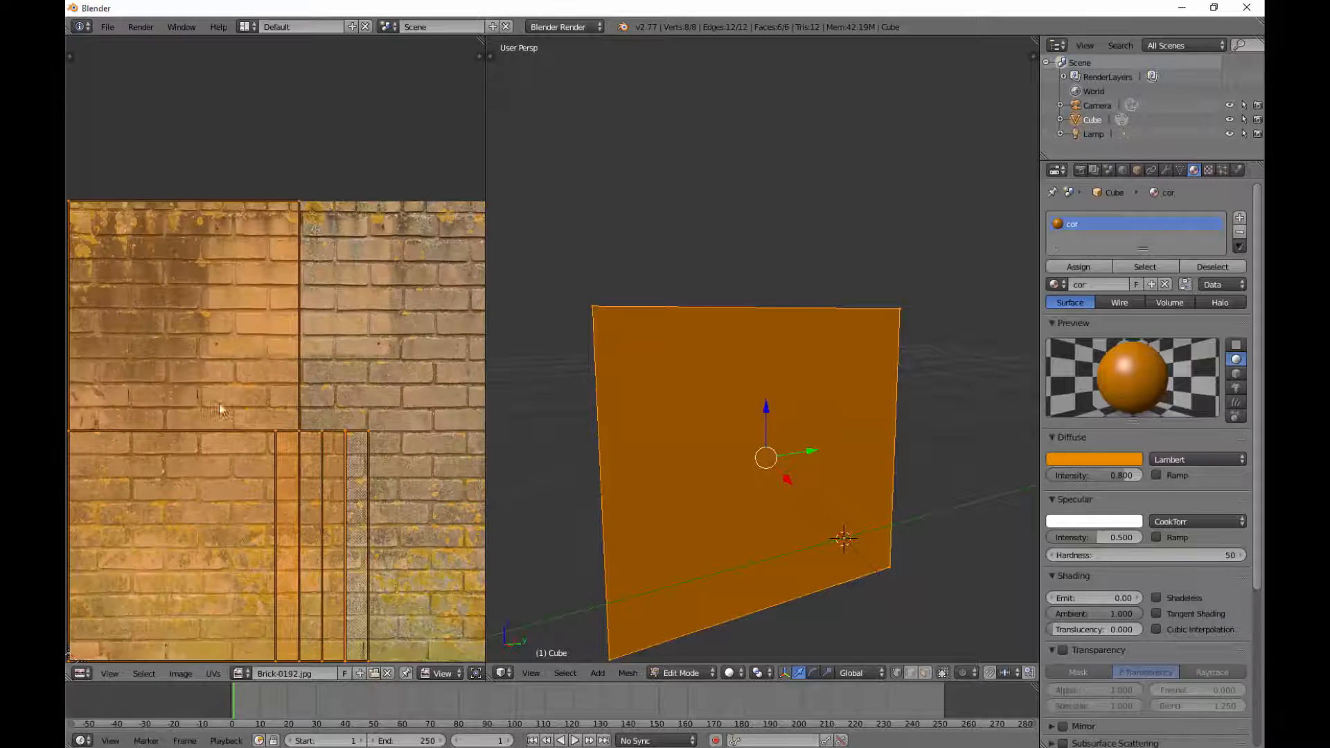
scroll(291, 281, "down", 4)
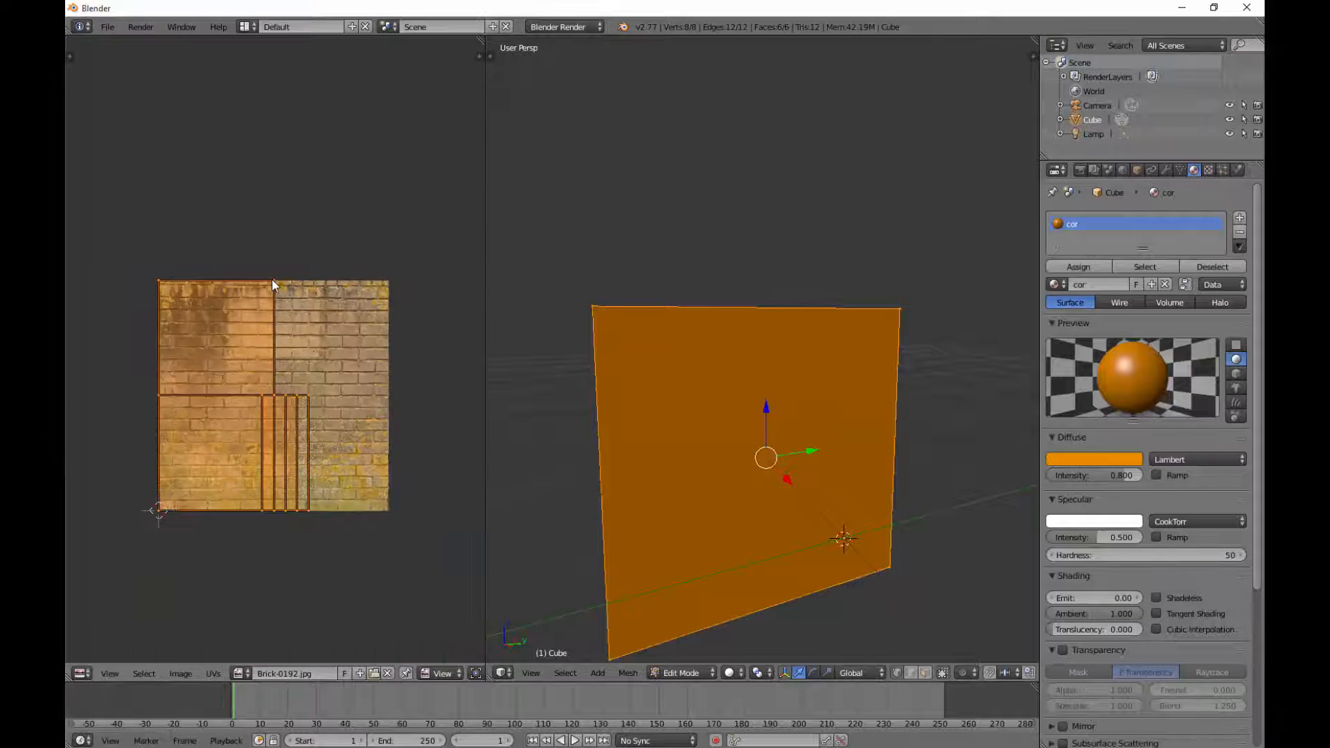
scroll(286, 312, "up", 1)
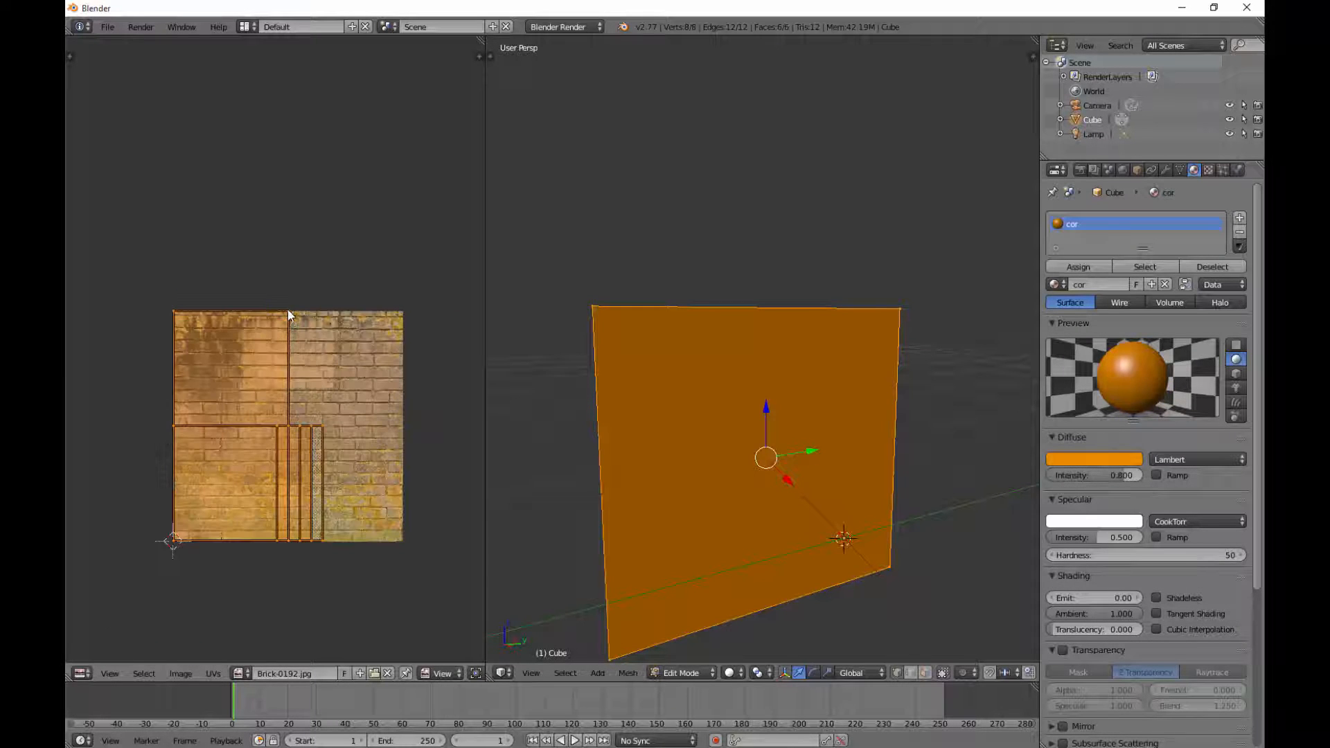
key("Tab")
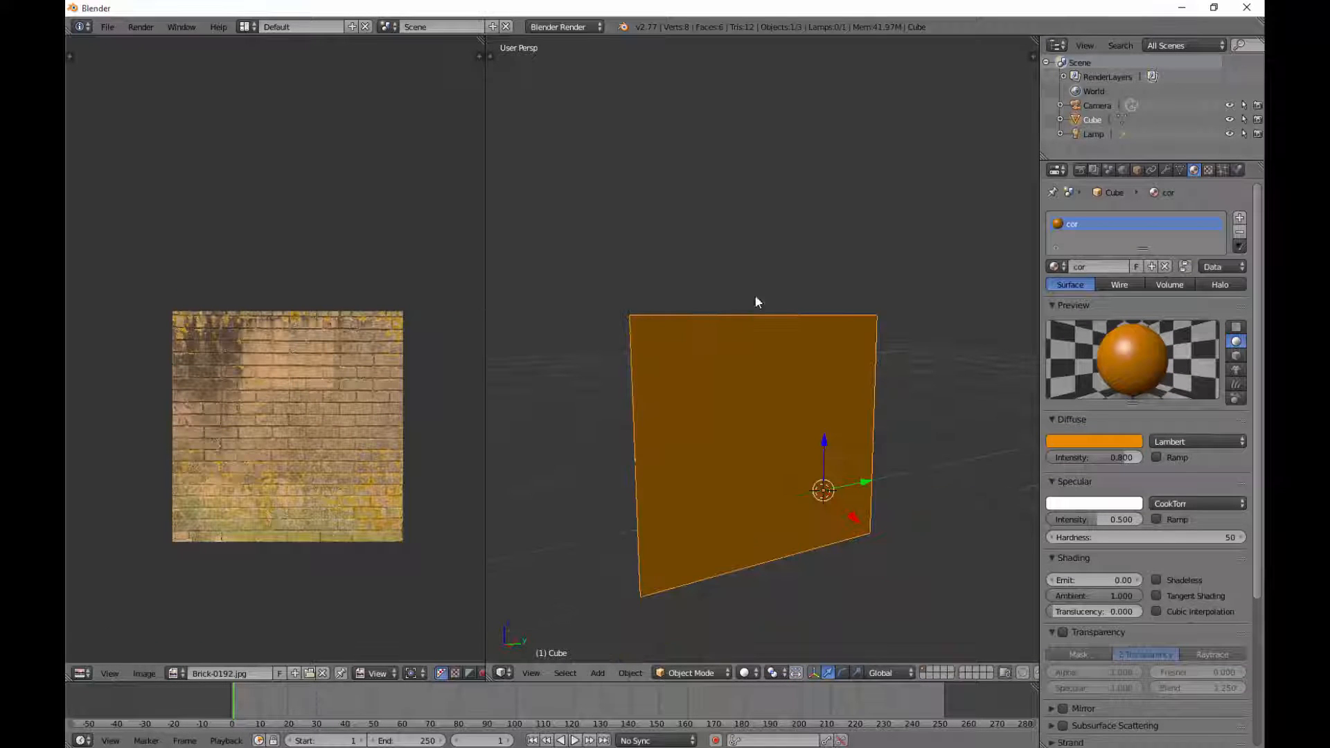
Show the 3D view's properties sidebar and collapse its Transform, Grease Pencil, View and 3D Cursor sections
key("n")
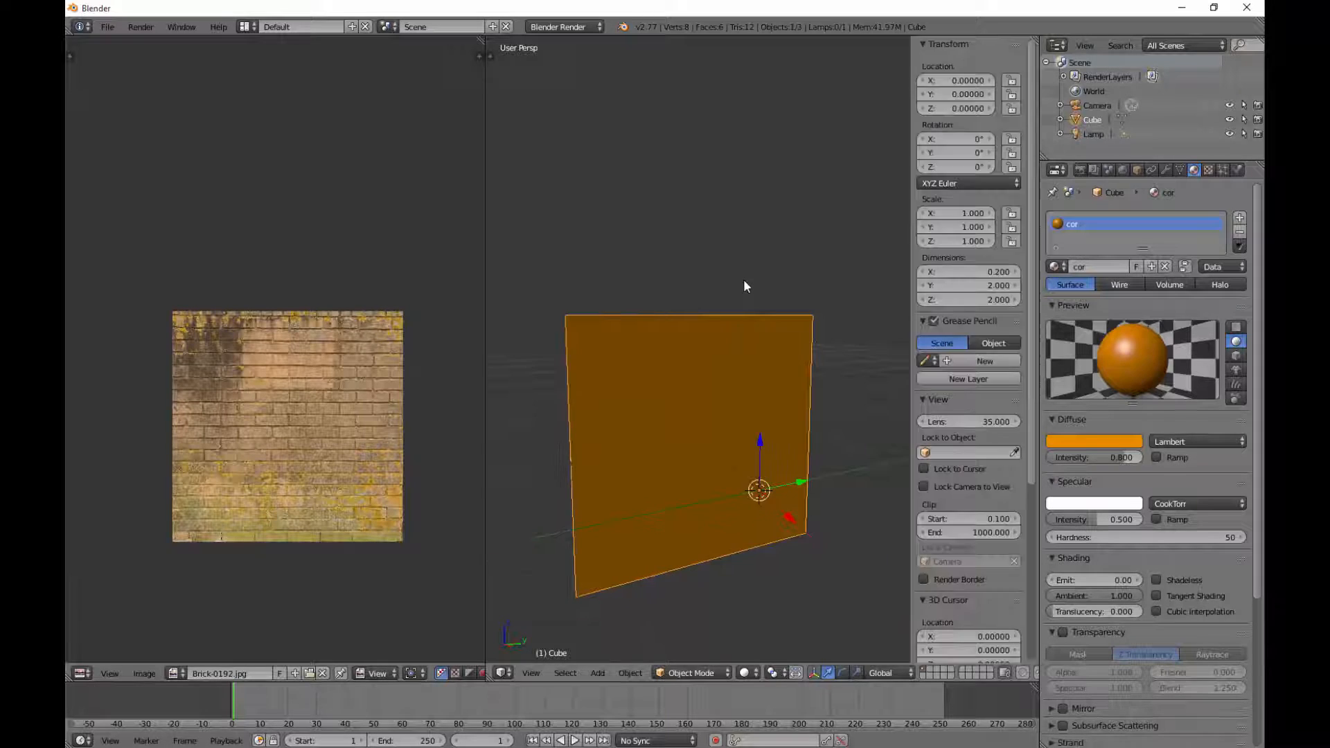
key("n")
key("n")
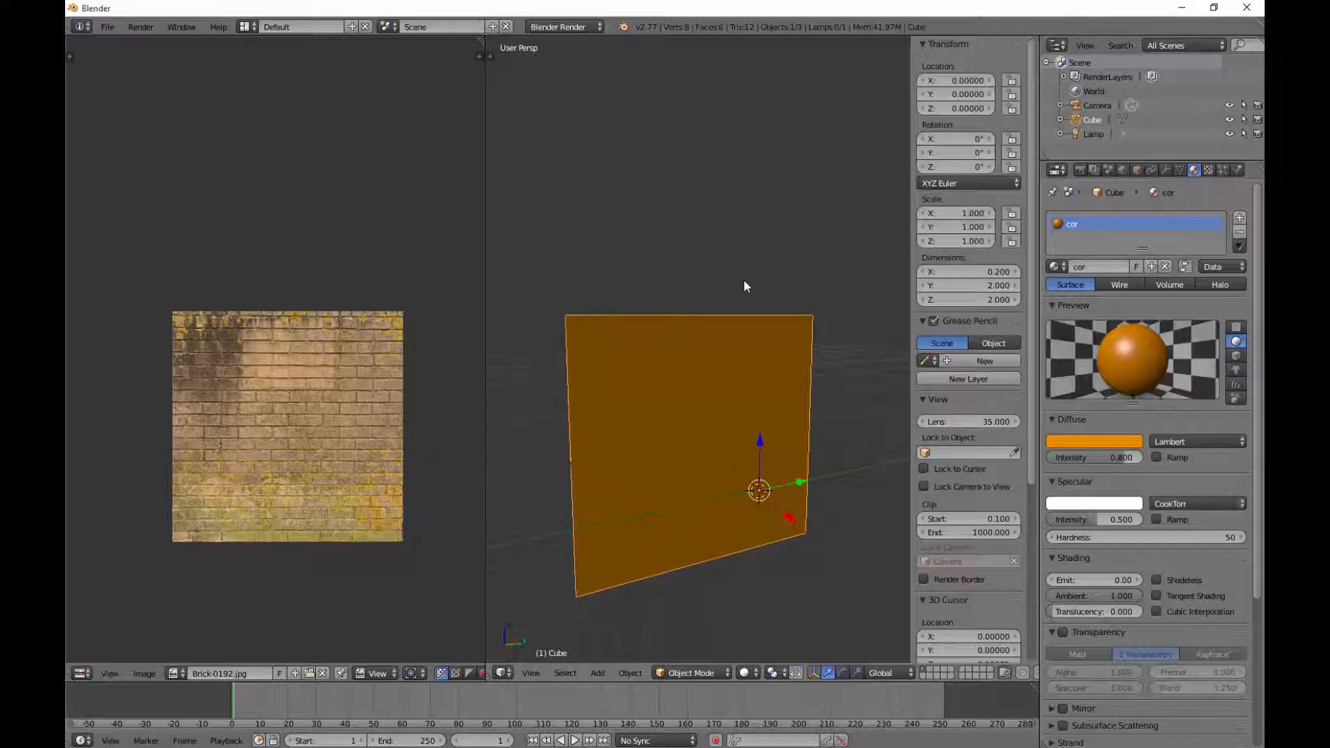
scroll(743, 280, "down", 3)
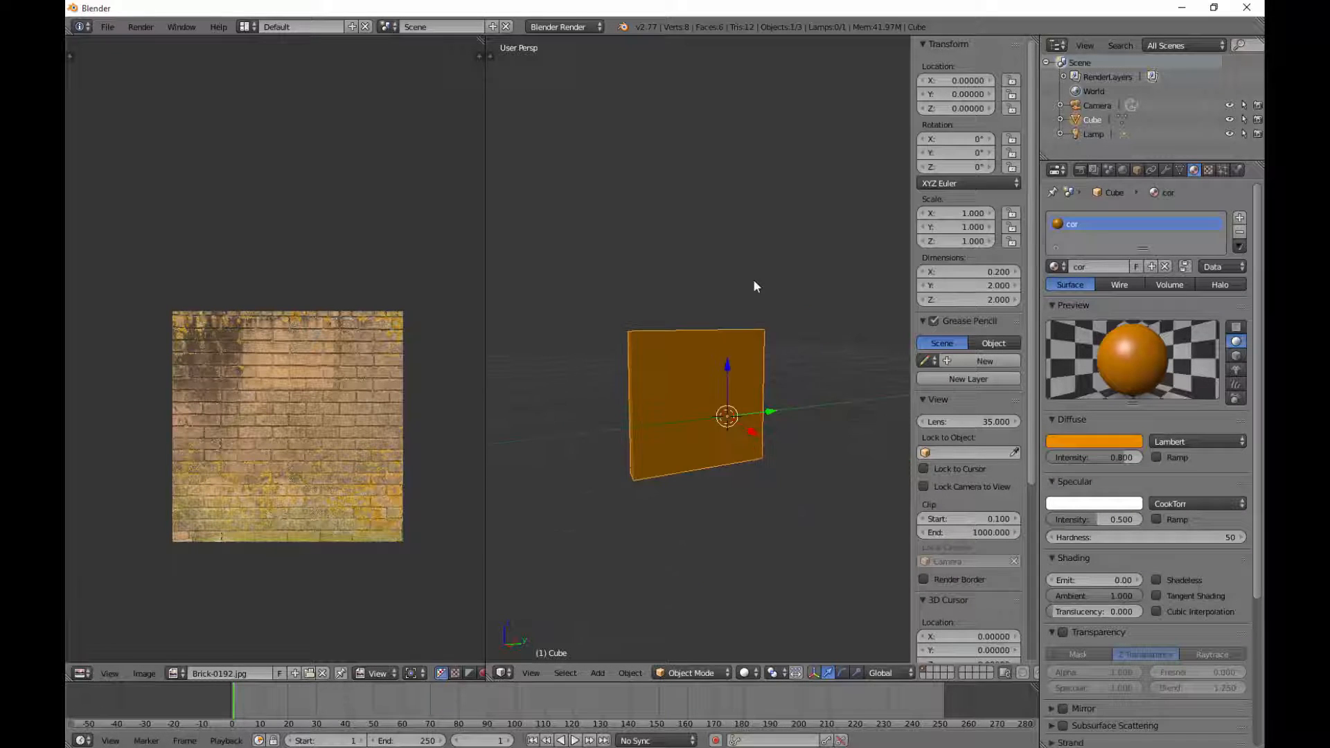
scroll(762, 280, "up", 2)
scroll(967, 270, "down", 1)
scroll(970, 256, "down", 8)
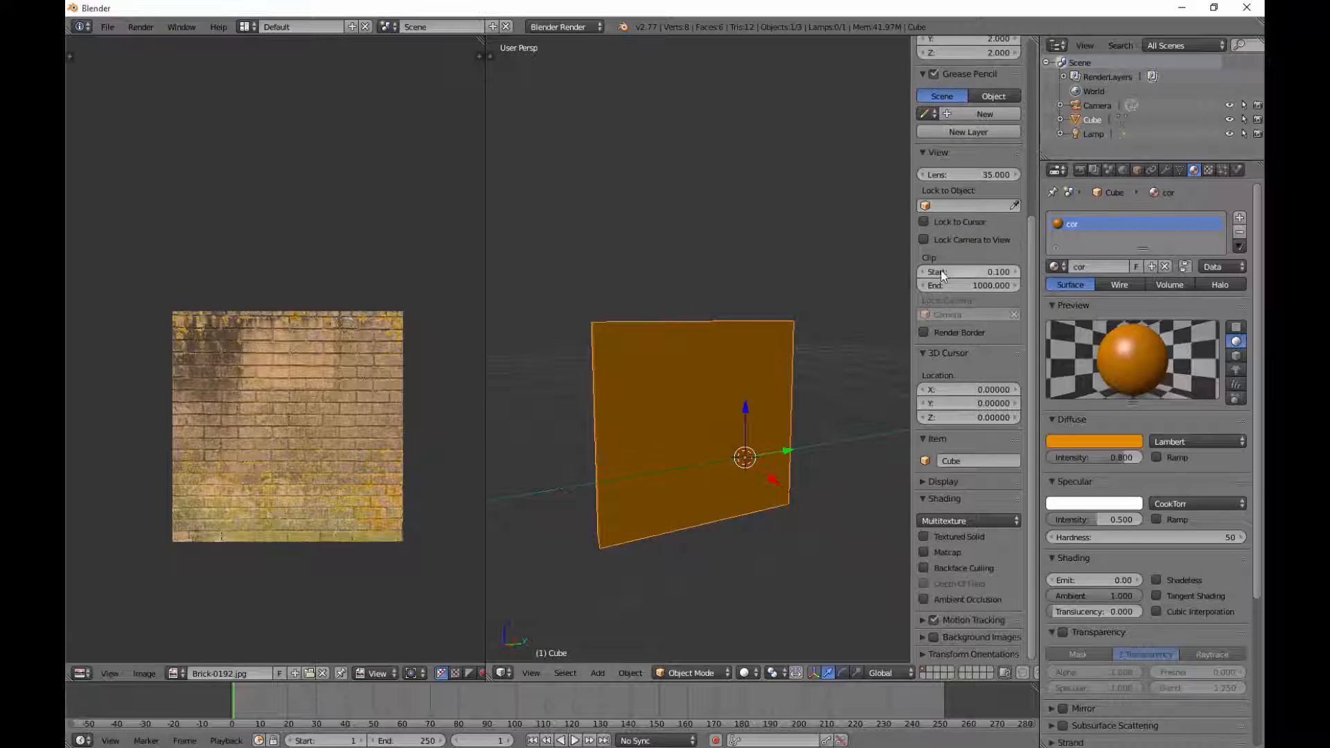
scroll(940, 271, "up", 8)
left_click(933, 43)
left_click(921, 62)
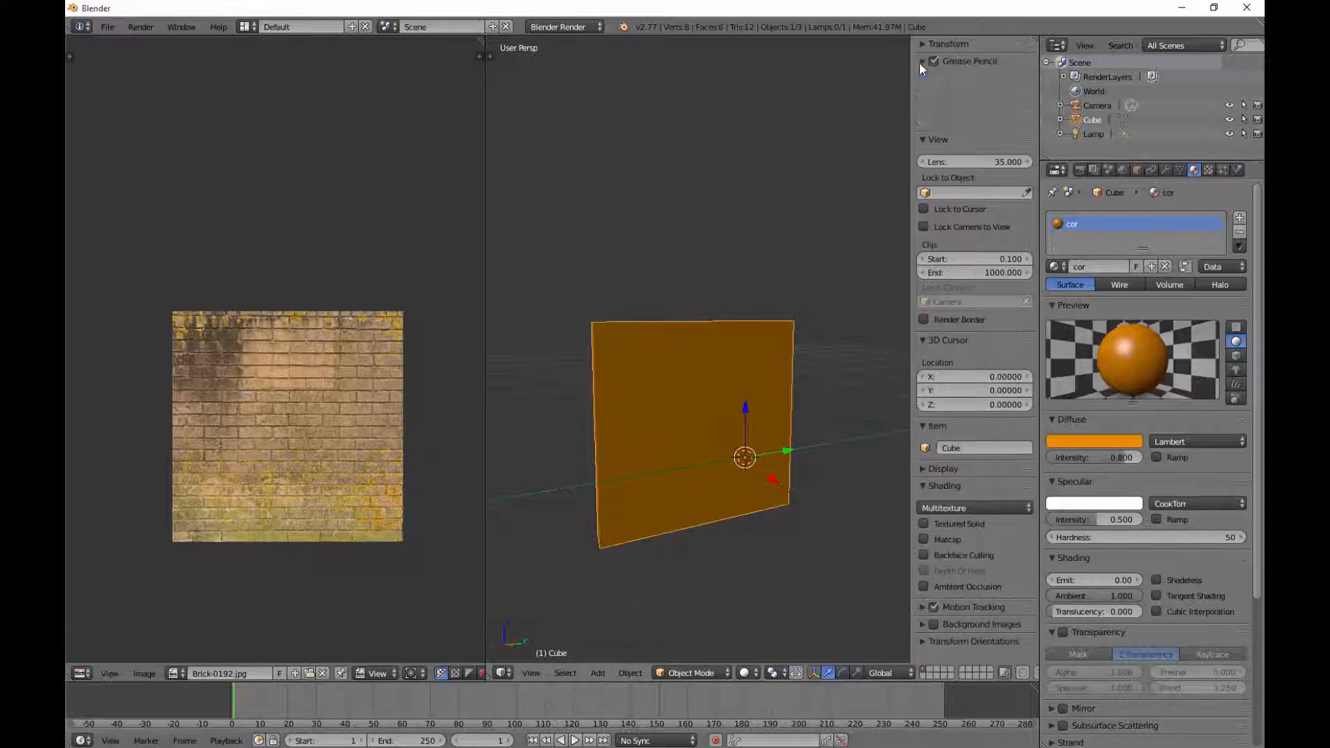
left_click(930, 78)
left_click(953, 95)
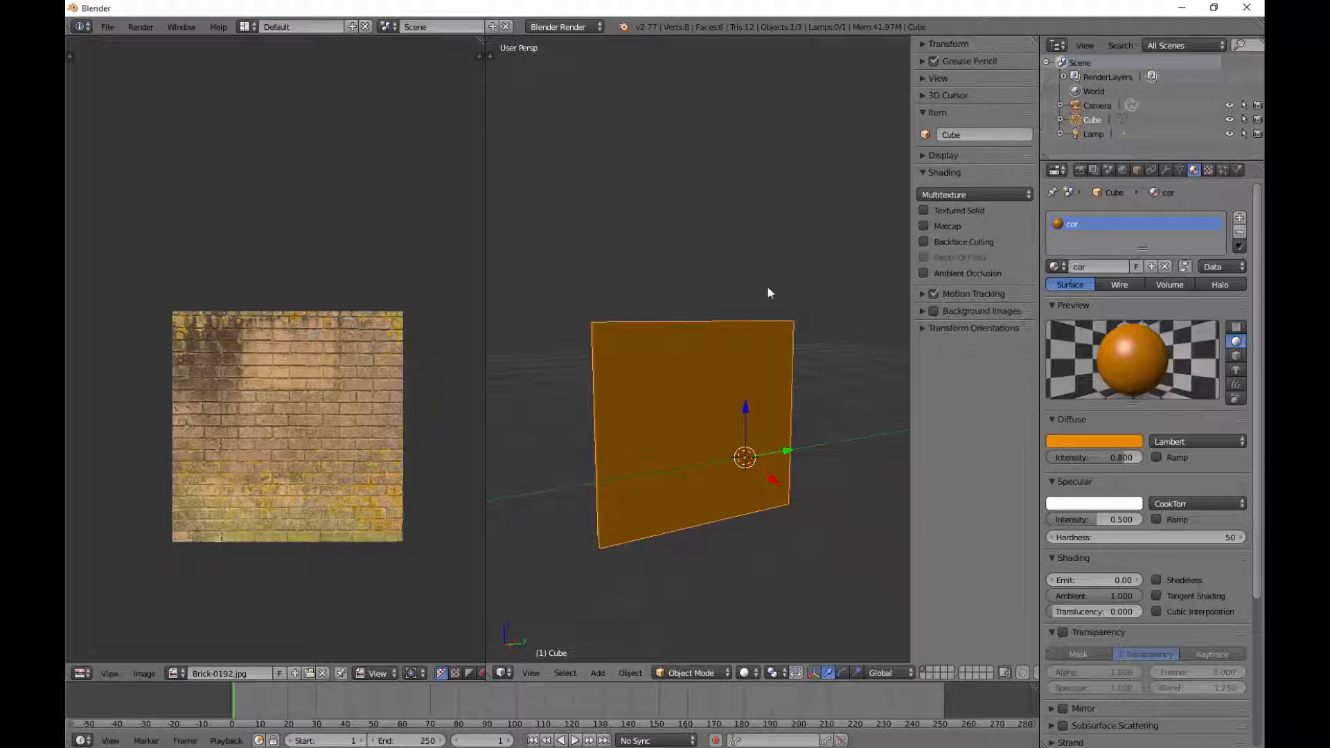
Enable Textured Solid shading in the 3D view and look at the brick texture on the slab from another angle
key("n")
key("n")
left_click(970, 210)
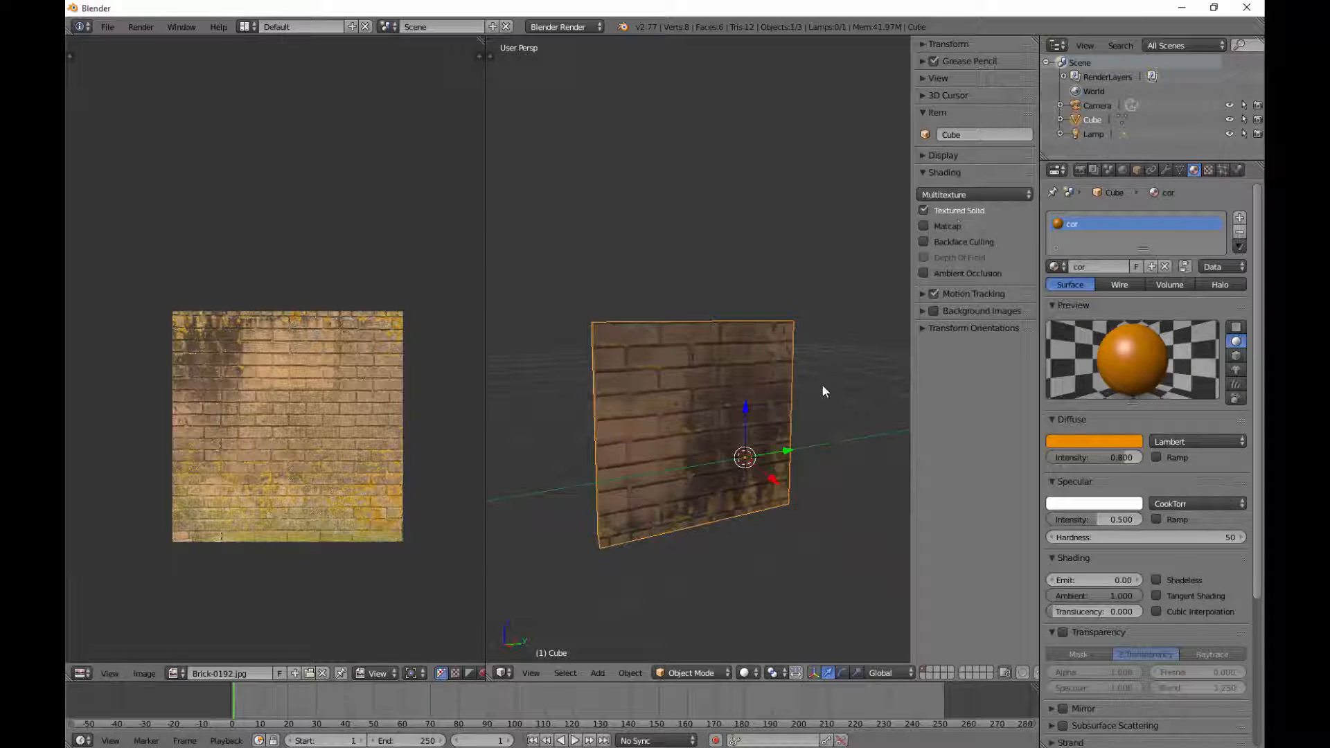
middle_click_drag(822, 384, 744, 367)
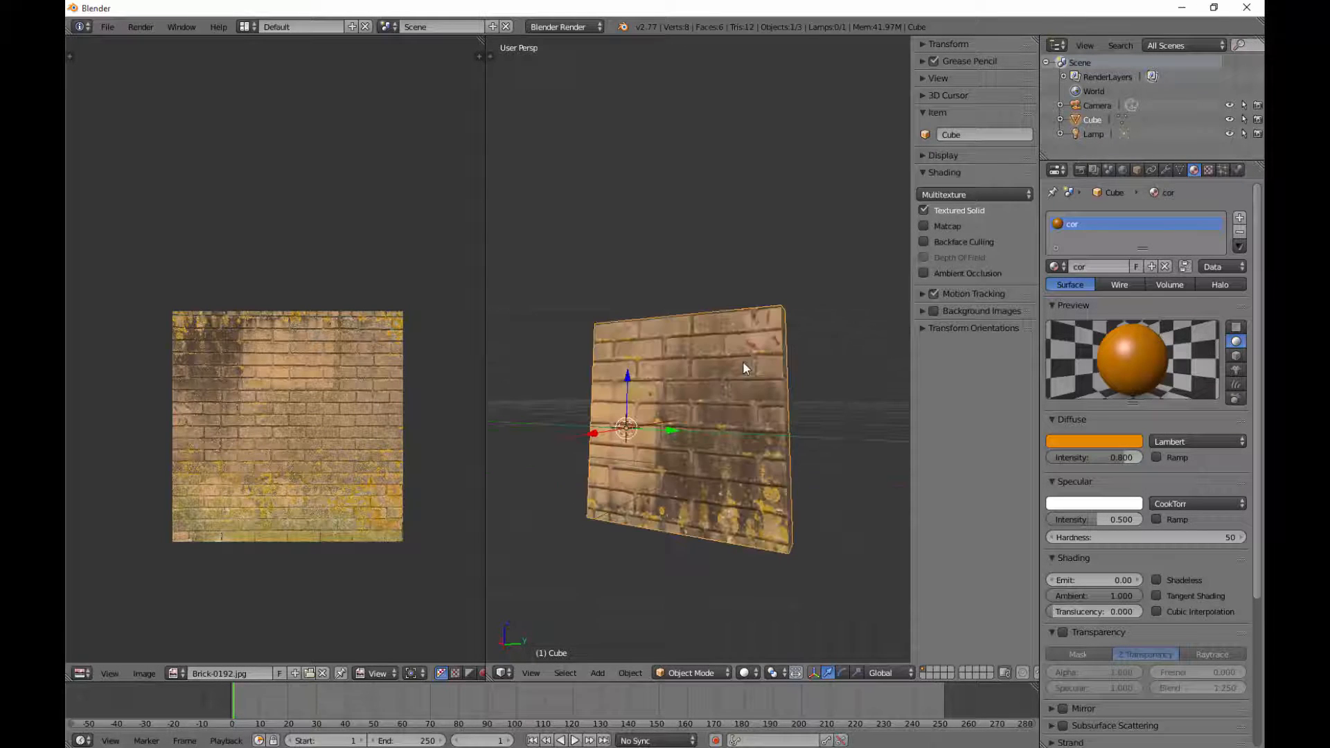
Render the slab from the camera view, check the result and return to the 3D view
key("KP_0")
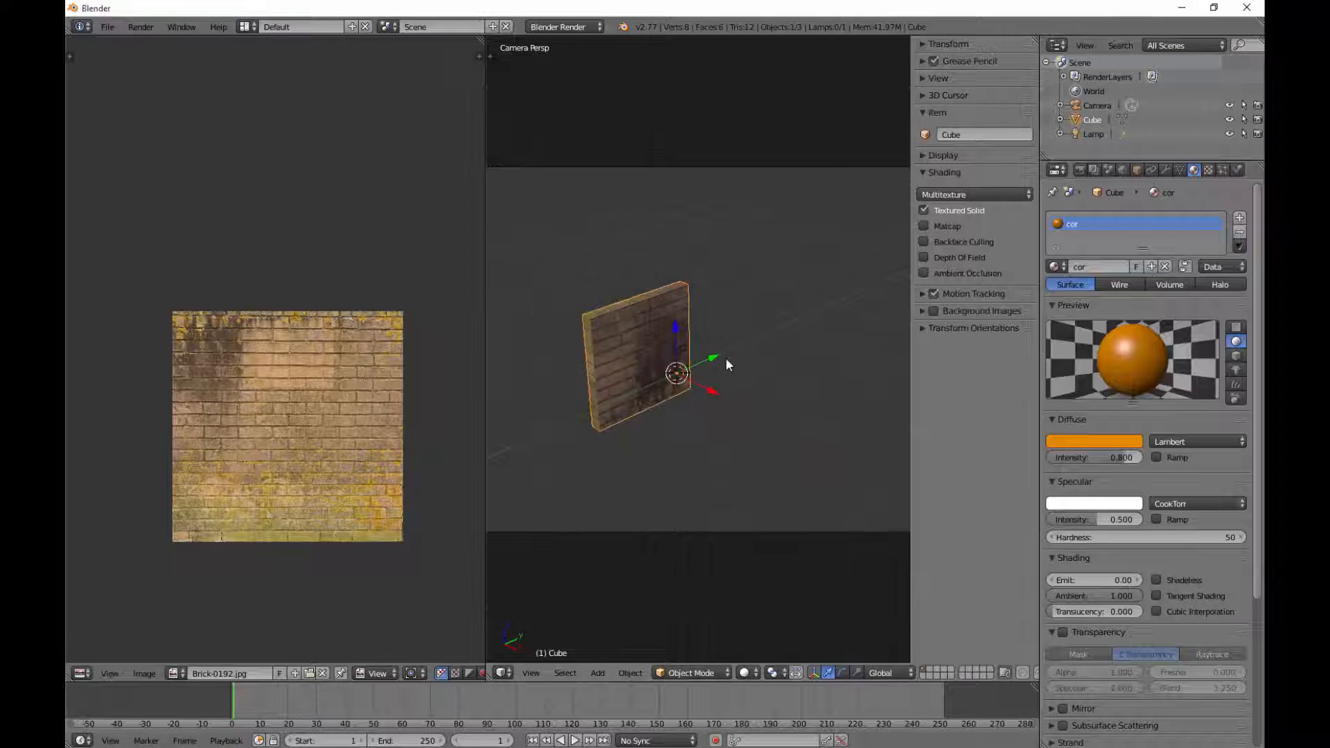
key("F12")
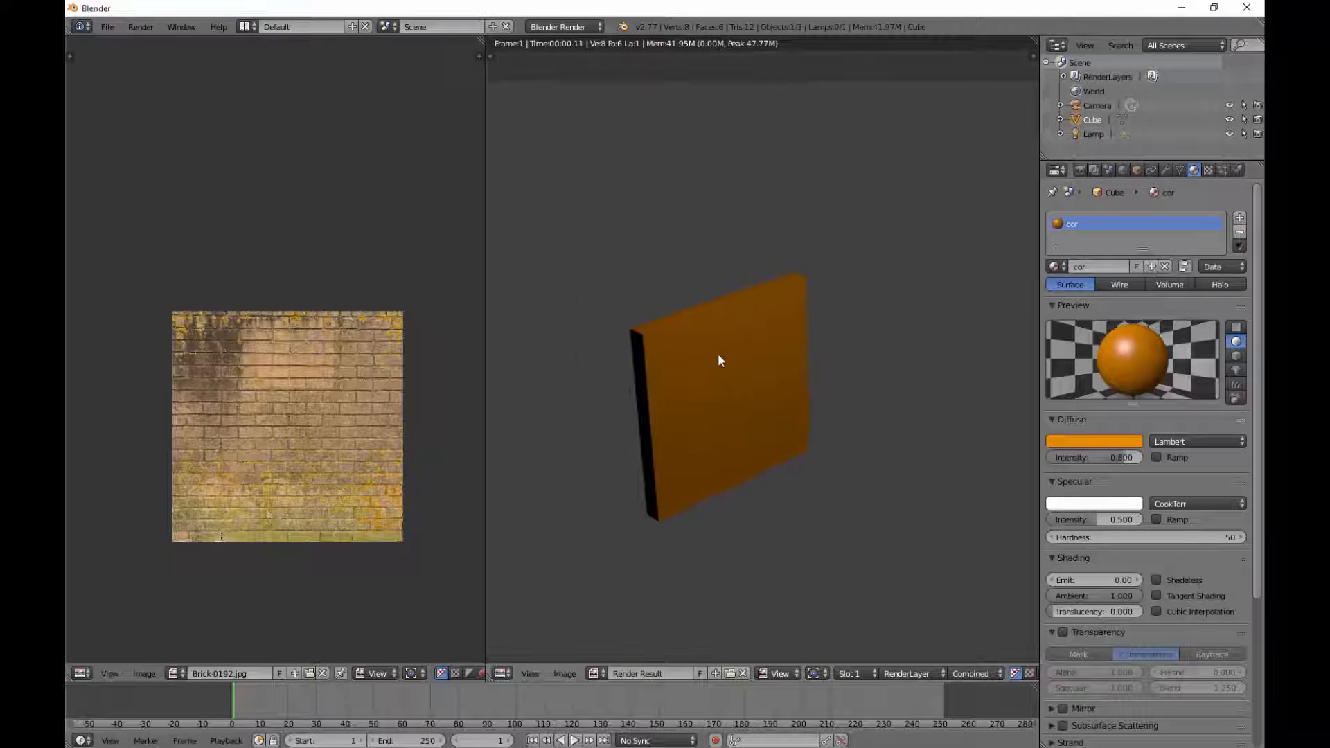
key("Escape")
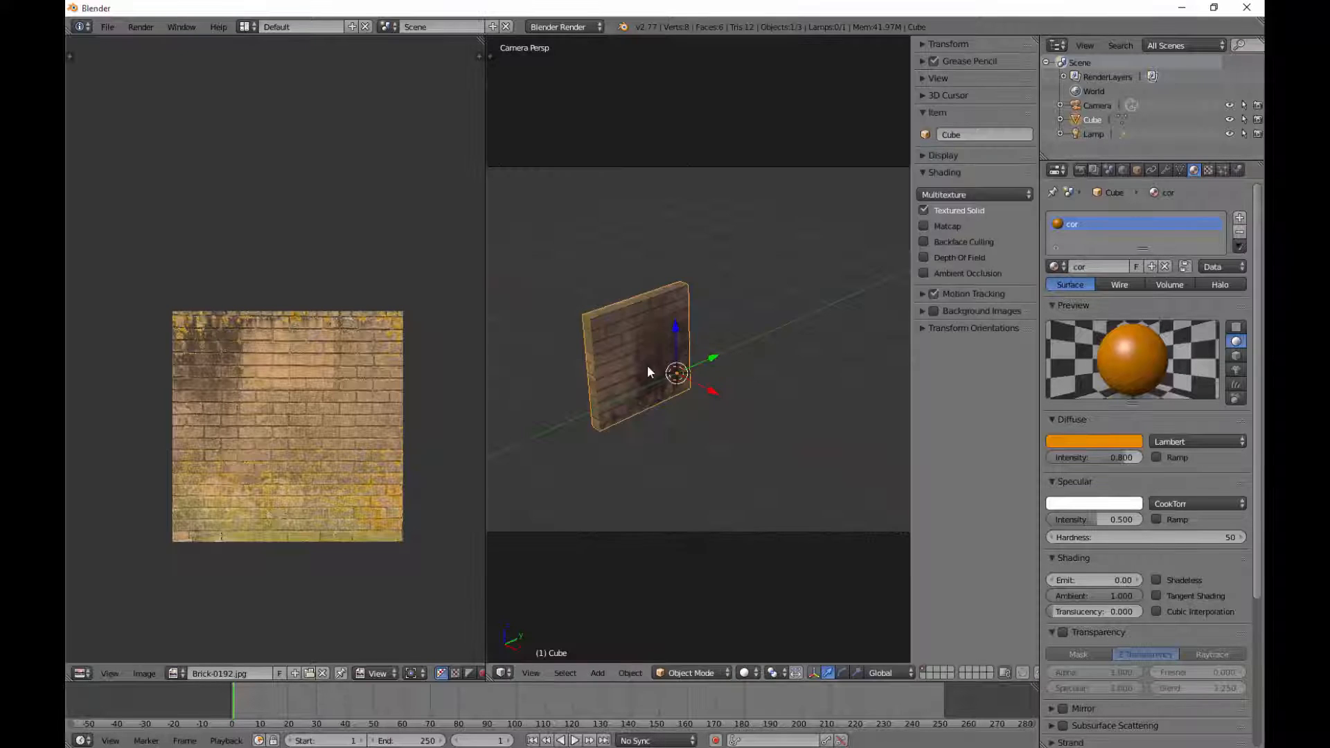
Check the slab's UV layout over the brick image in Edit Mode, and return to Object Mode with the slab centred
scroll(647, 365, "up", 2)
key("Tab")
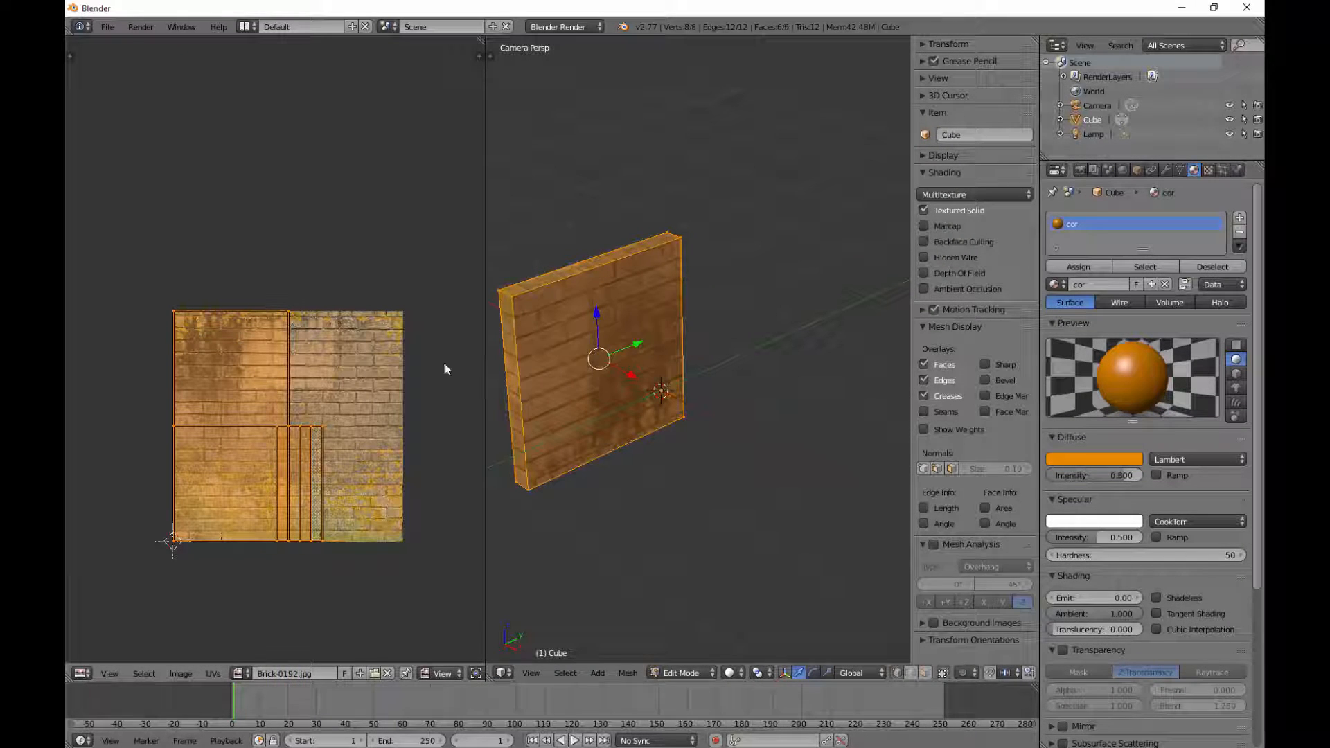
key("Tab")
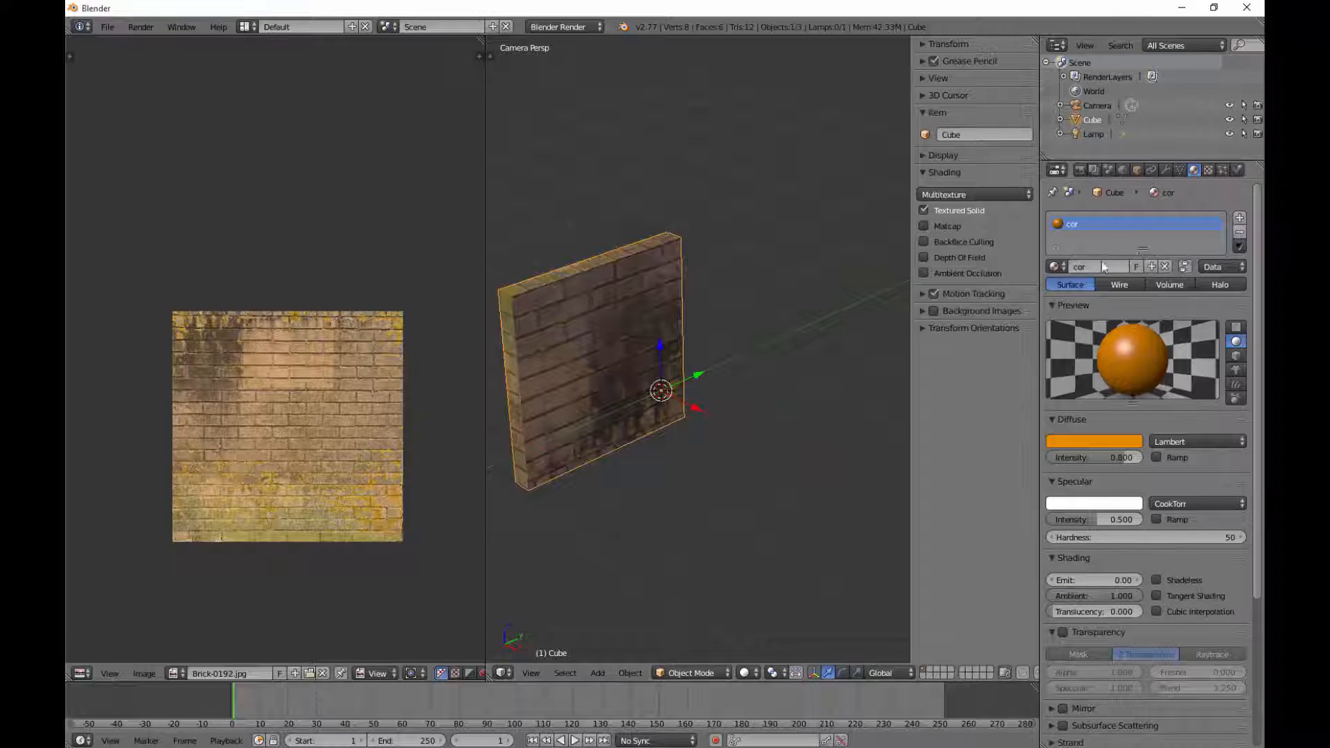
middle_click_drag(703, 335, 722, 343, "shift")
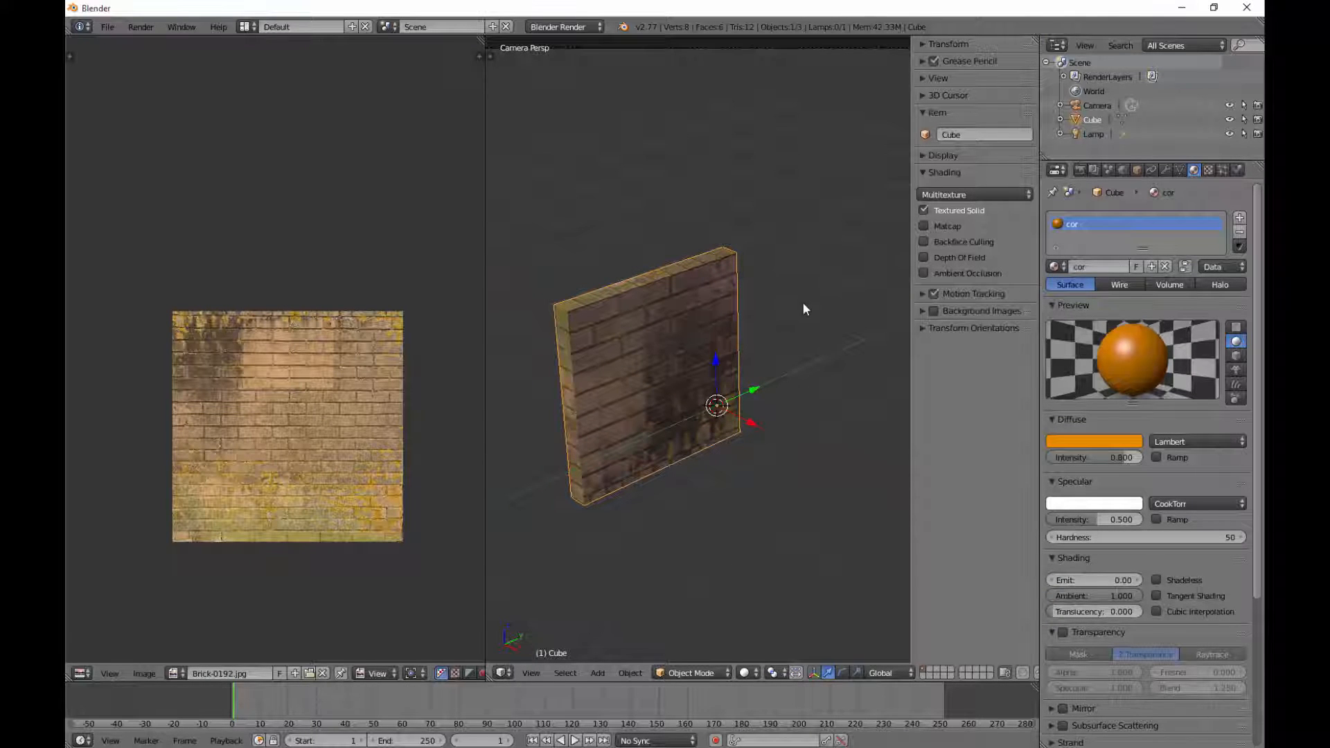
Add a new texture of type Image or Movie to the slab's cor material
left_click(1207, 171)
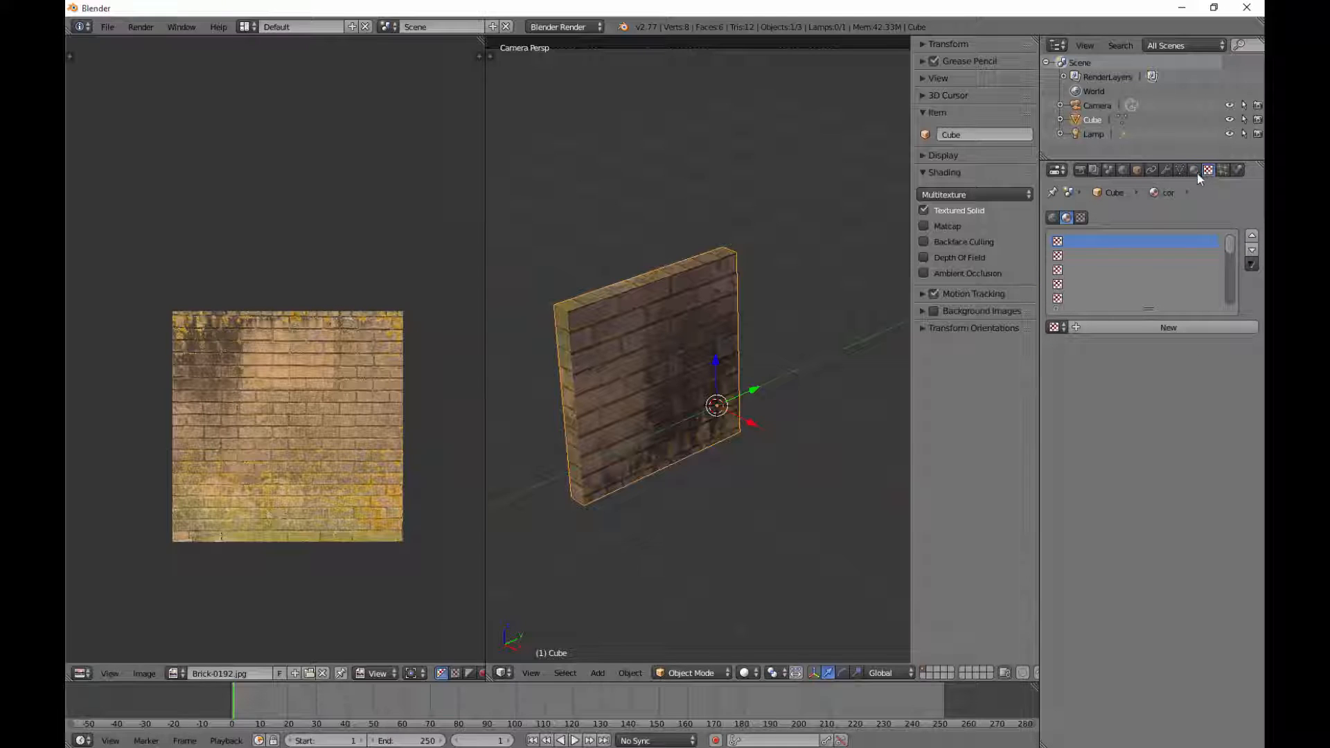
left_click(1185, 327)
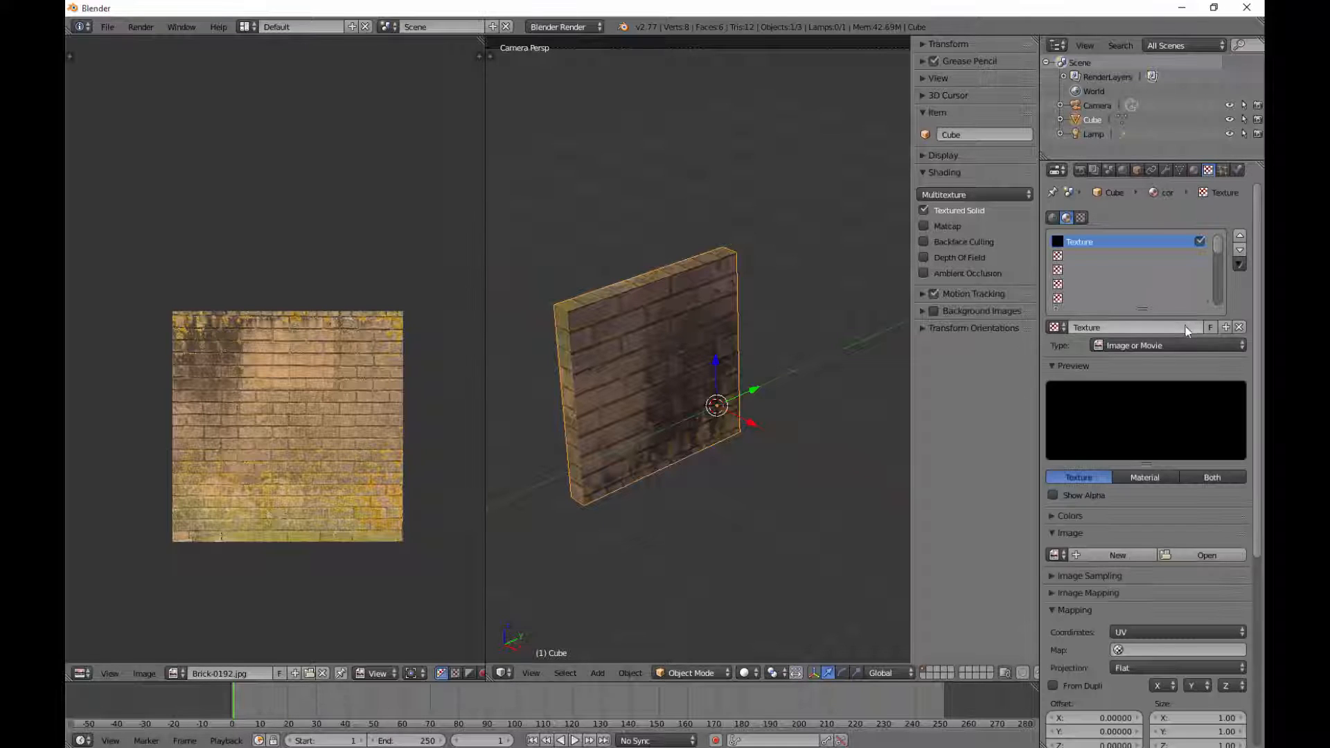
left_click(1119, 346)
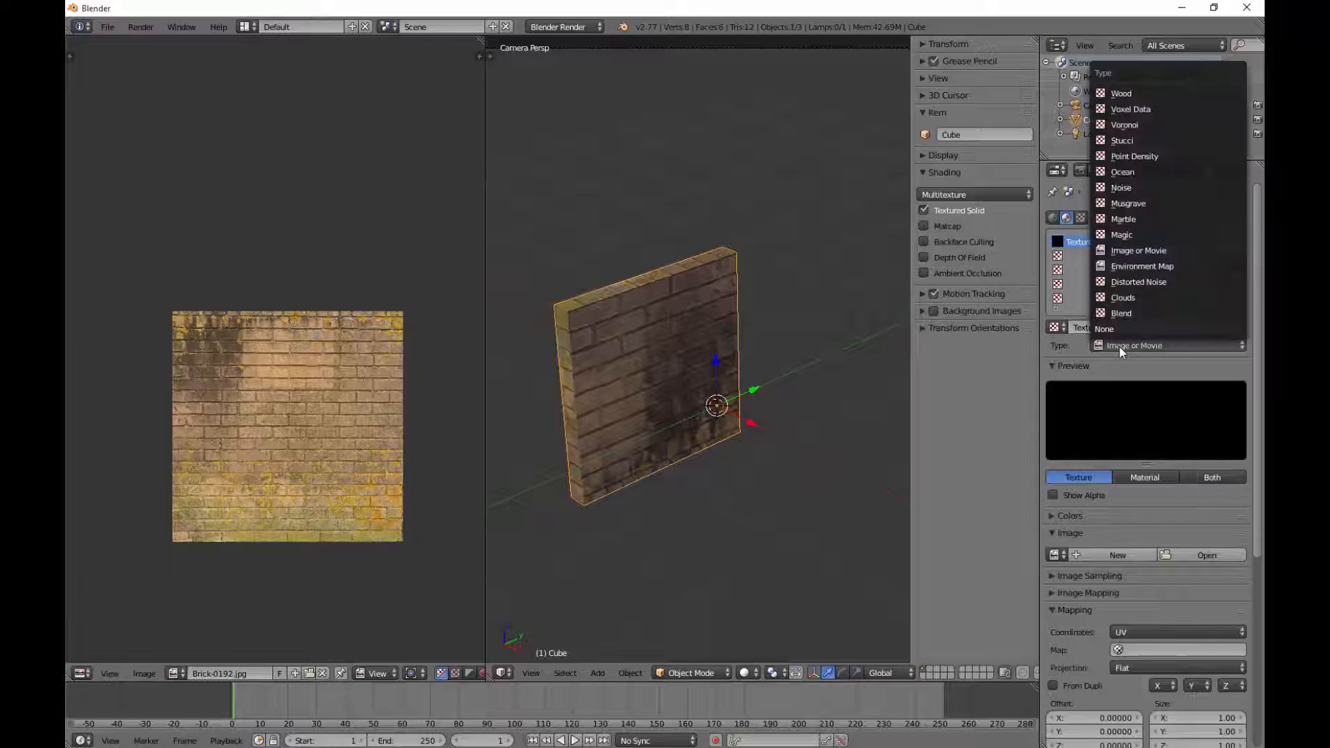
left_click(1144, 251)
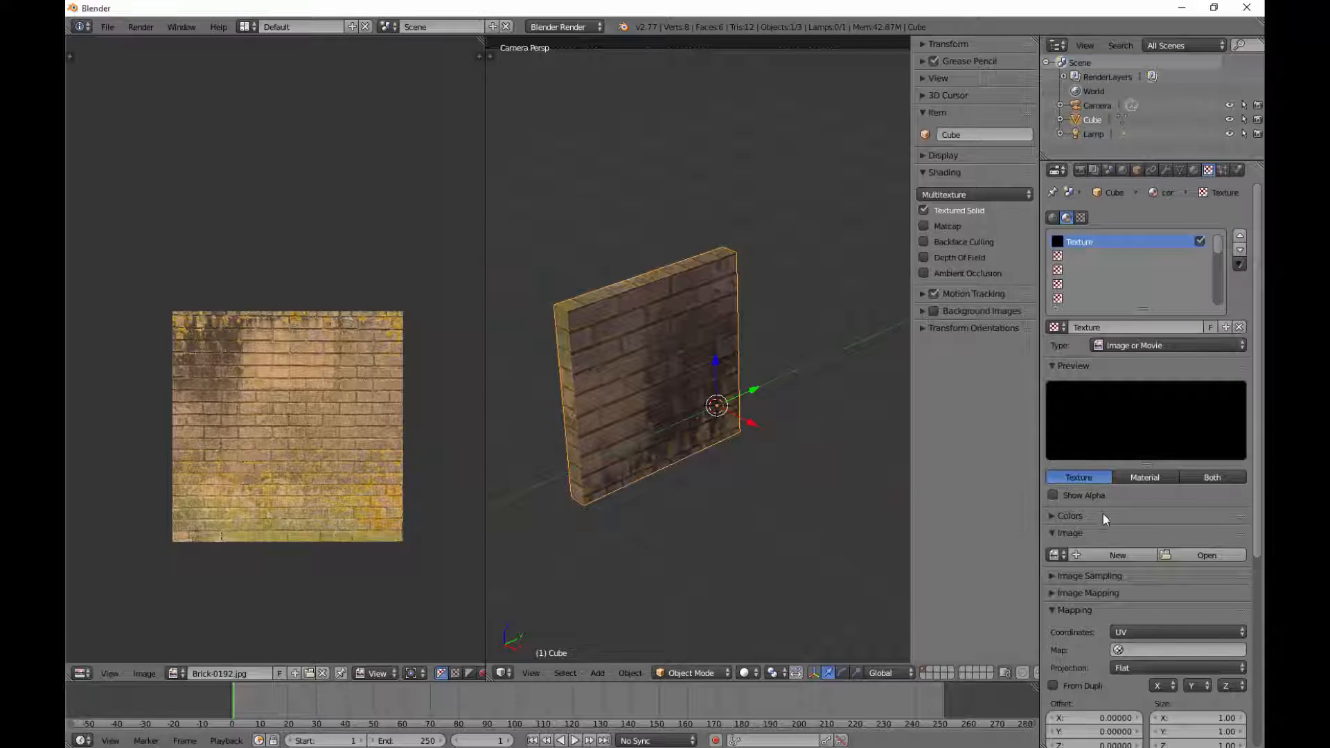
Assign the already loaded image Brick-0192.jpg to the new texture
left_click(1179, 552)
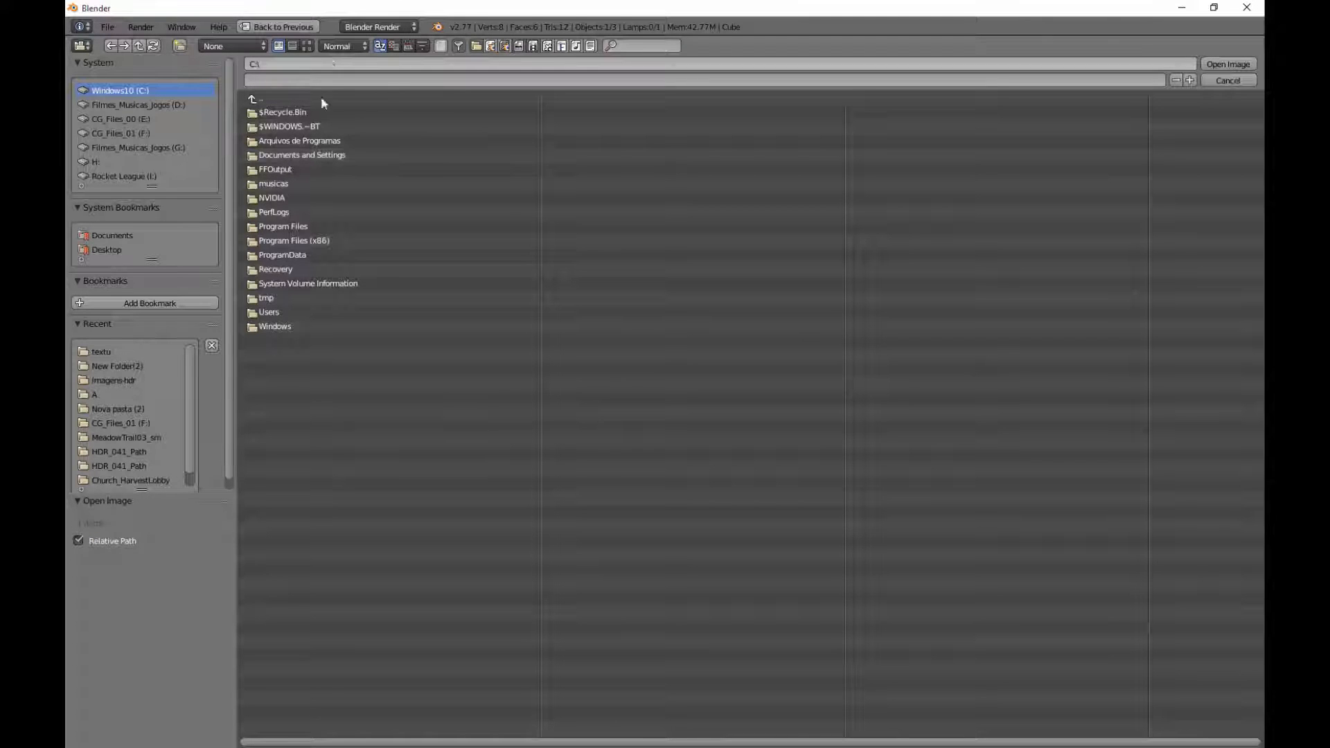
left_click(1227, 79)
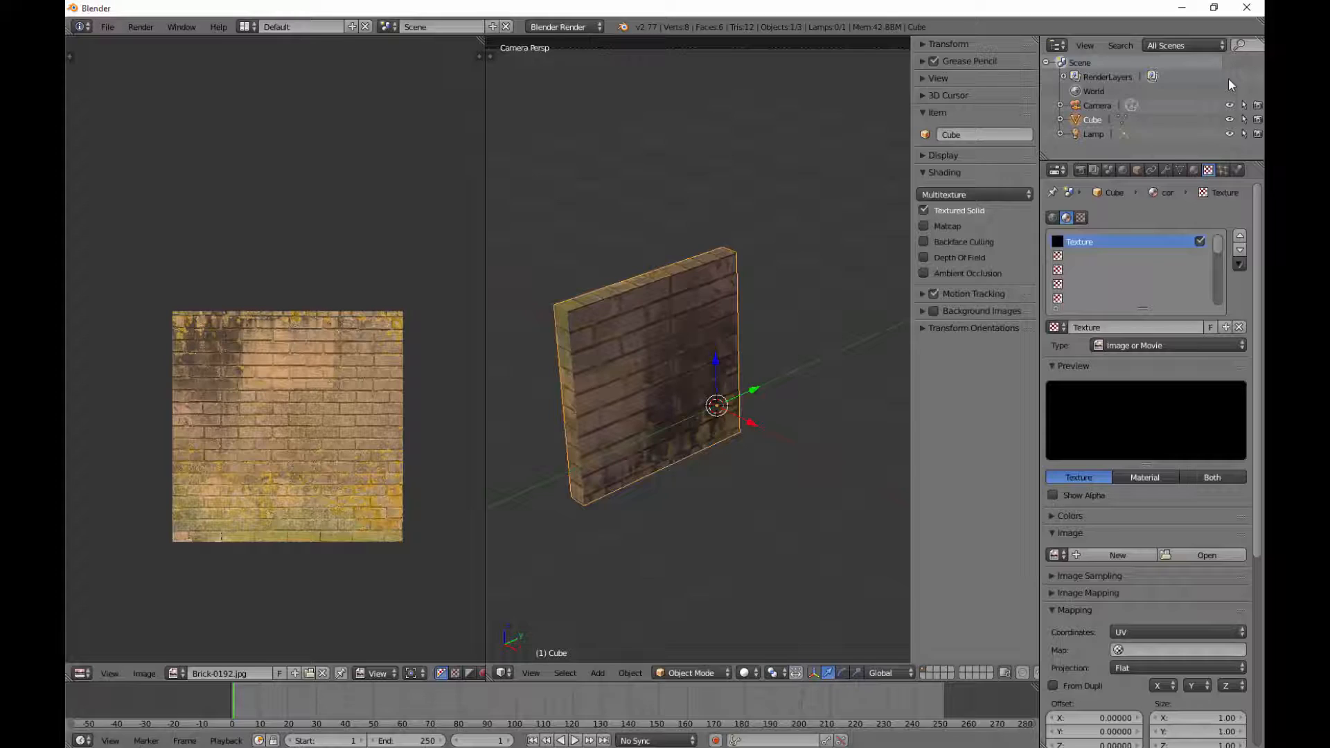
left_click(1056, 555)
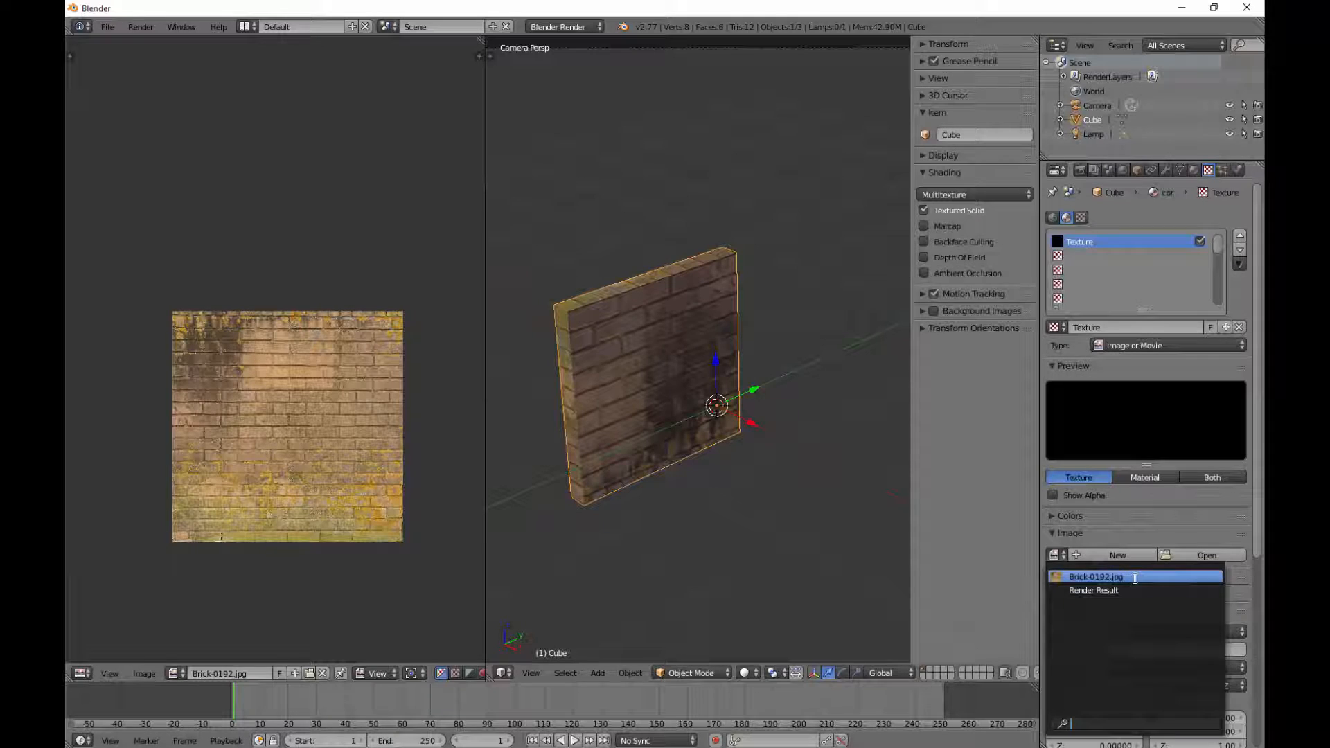
left_click(1135, 577)
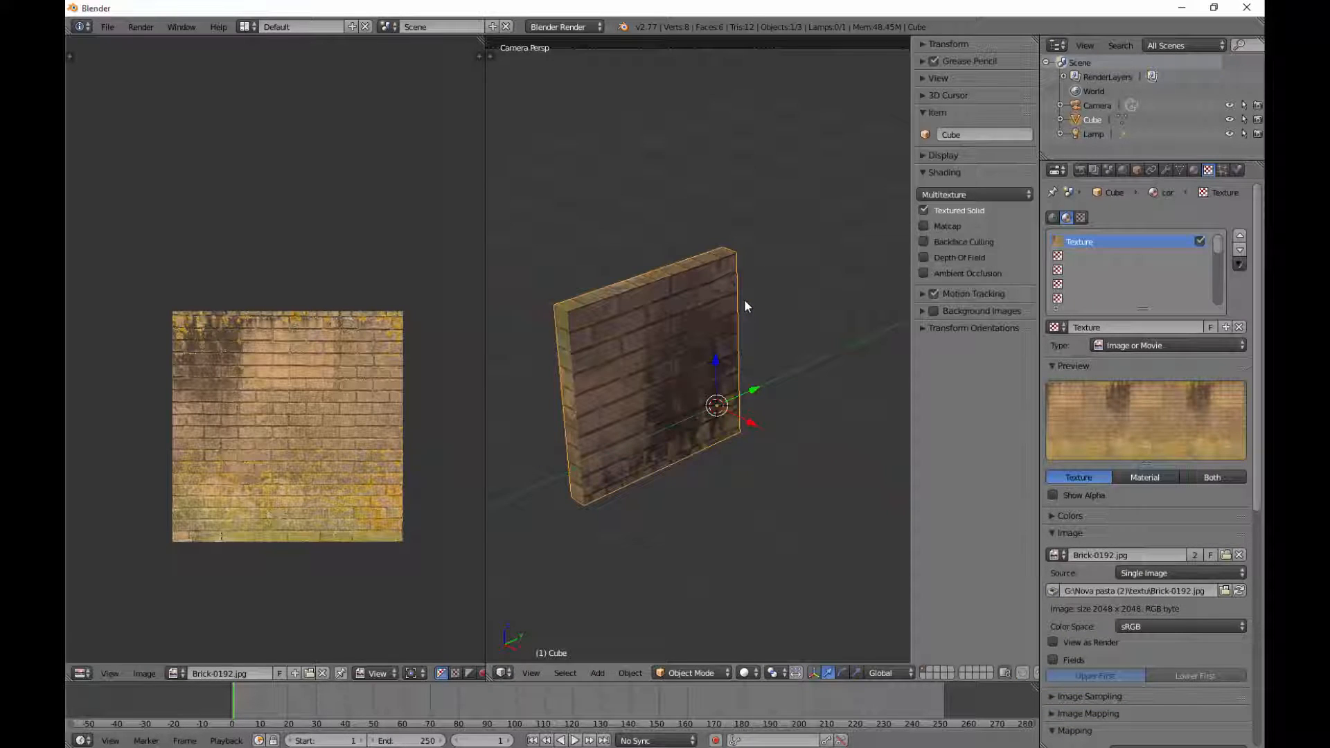
Render the slab with its brick texture, inspect the render up close and return to the 3D view
key("F12")
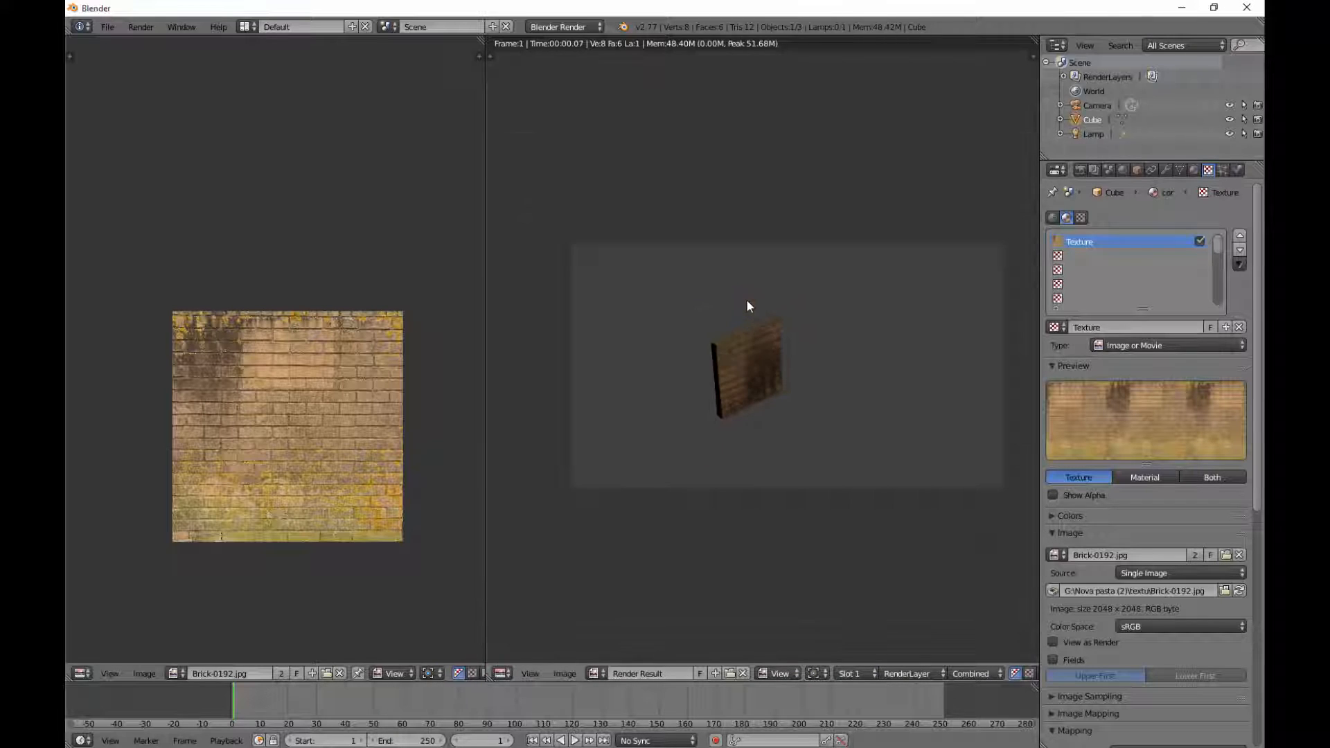
middle_click_drag(746, 307, 700, 314)
scroll(712, 338, "up", 1)
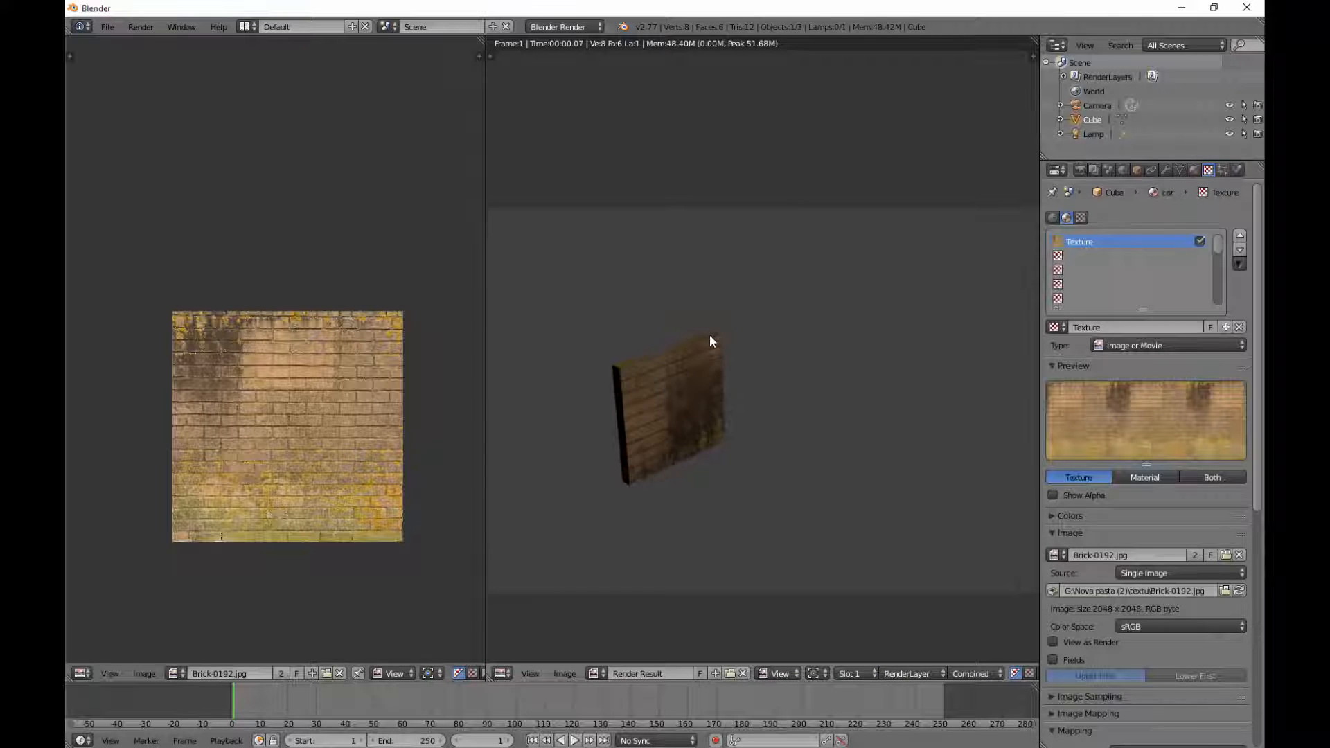
key("Escape")
middle_click_drag(625, 313, 665, 327, "shift")
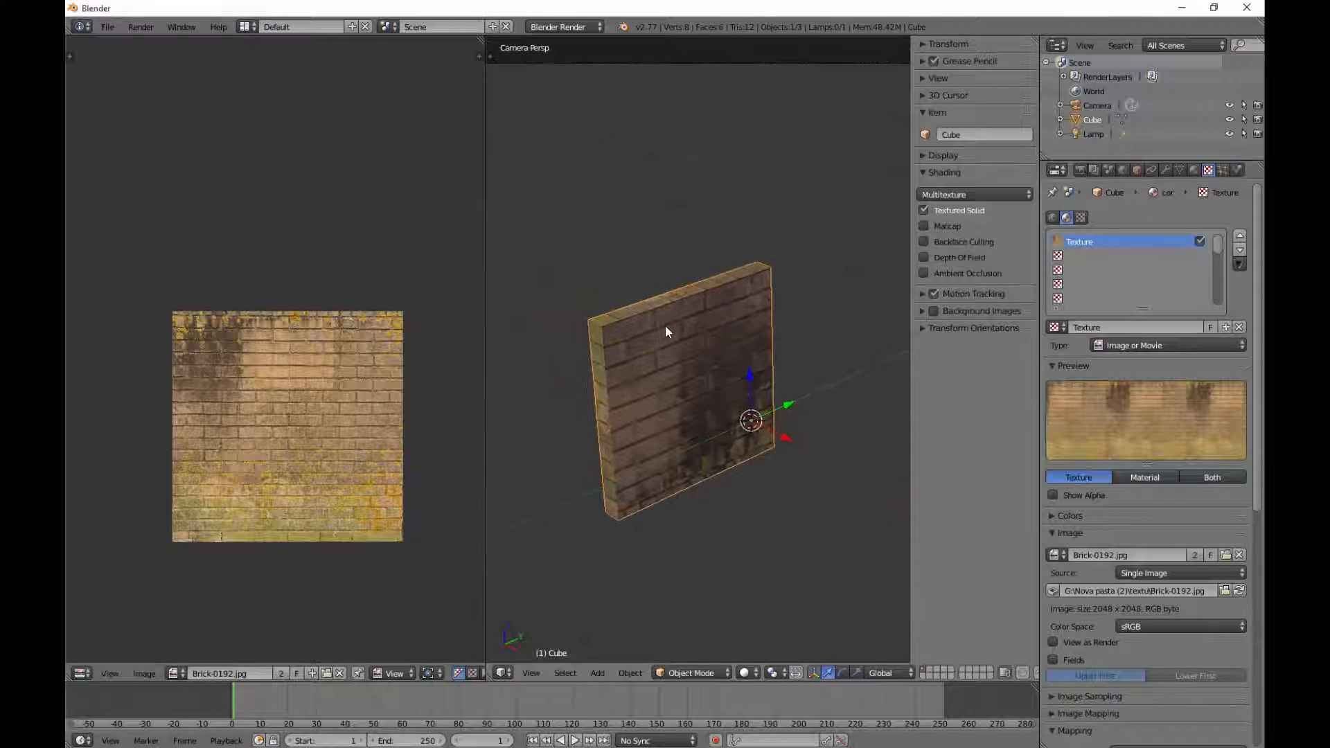
Hide the properties sidebar, enter Edit Mode with face selection and select only the slab's large front face
key("n")
middle_click_drag(745, 336, 734, 388)
scroll(721, 318, "up", 4)
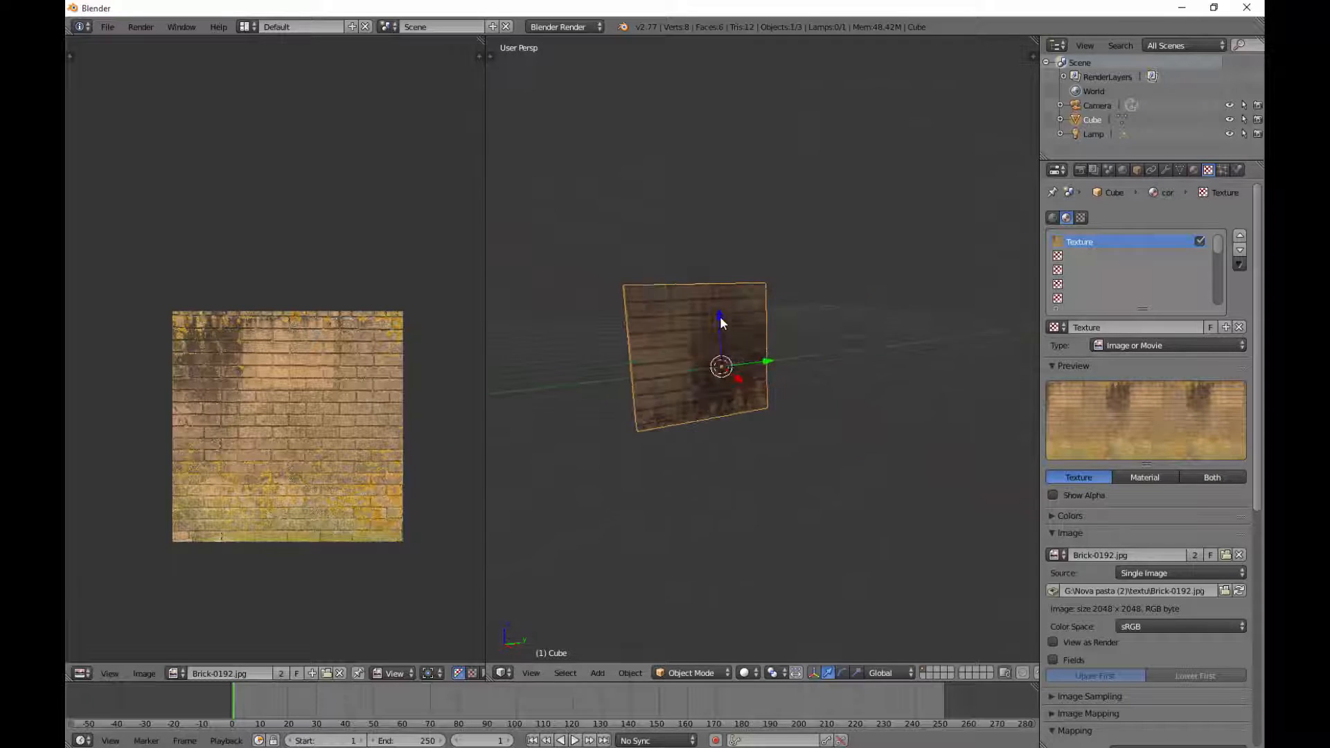
key("Tab")
key("a")
scroll(386, 401, "up", 2)
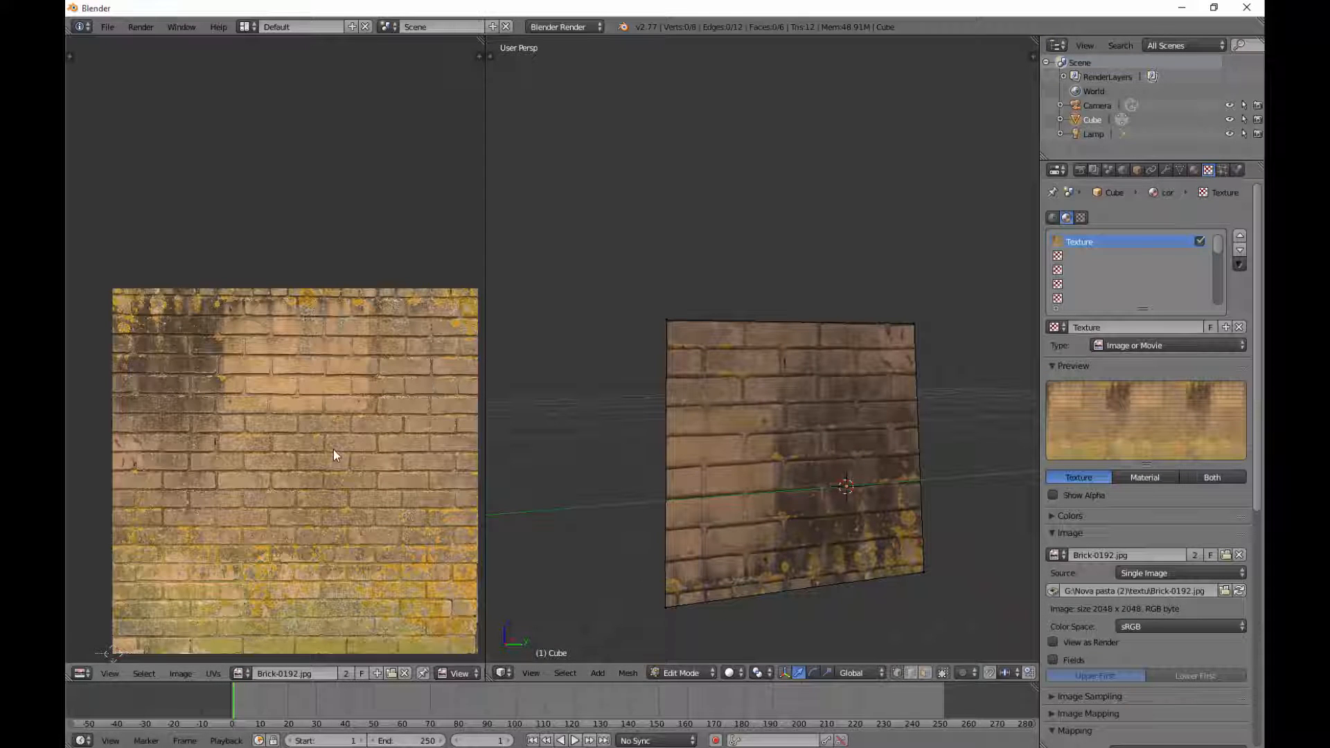
left_click(926, 673)
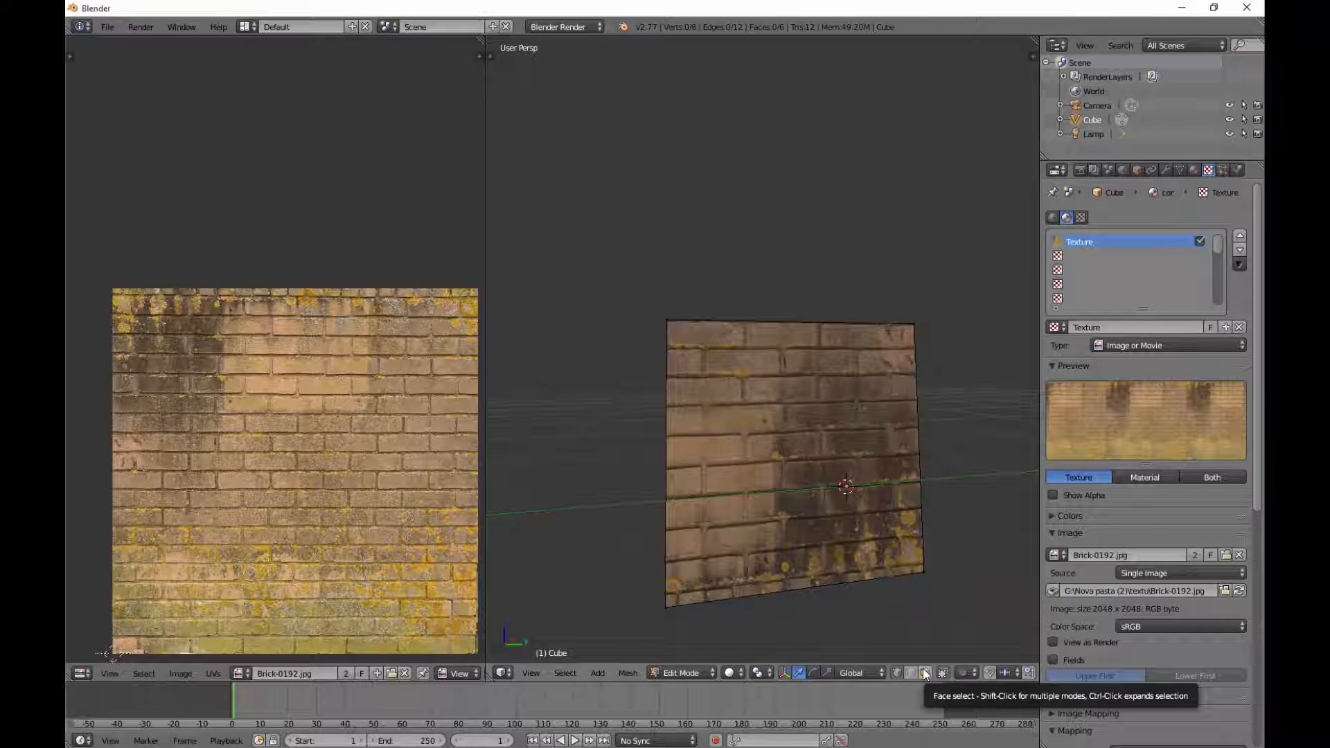
right_click(874, 523)
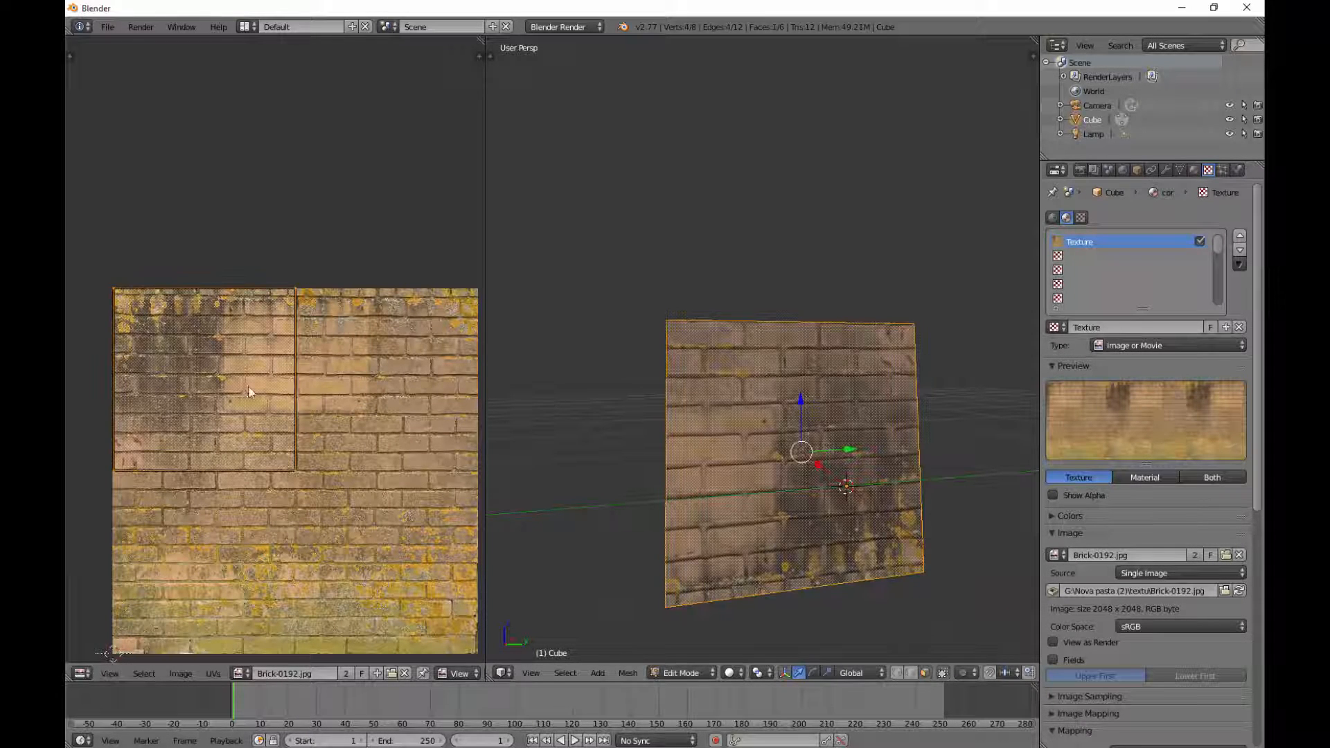
Unwrap the selected front face so that its UVs fill the whole brick image
middle_click_drag(231, 357, 251, 346)
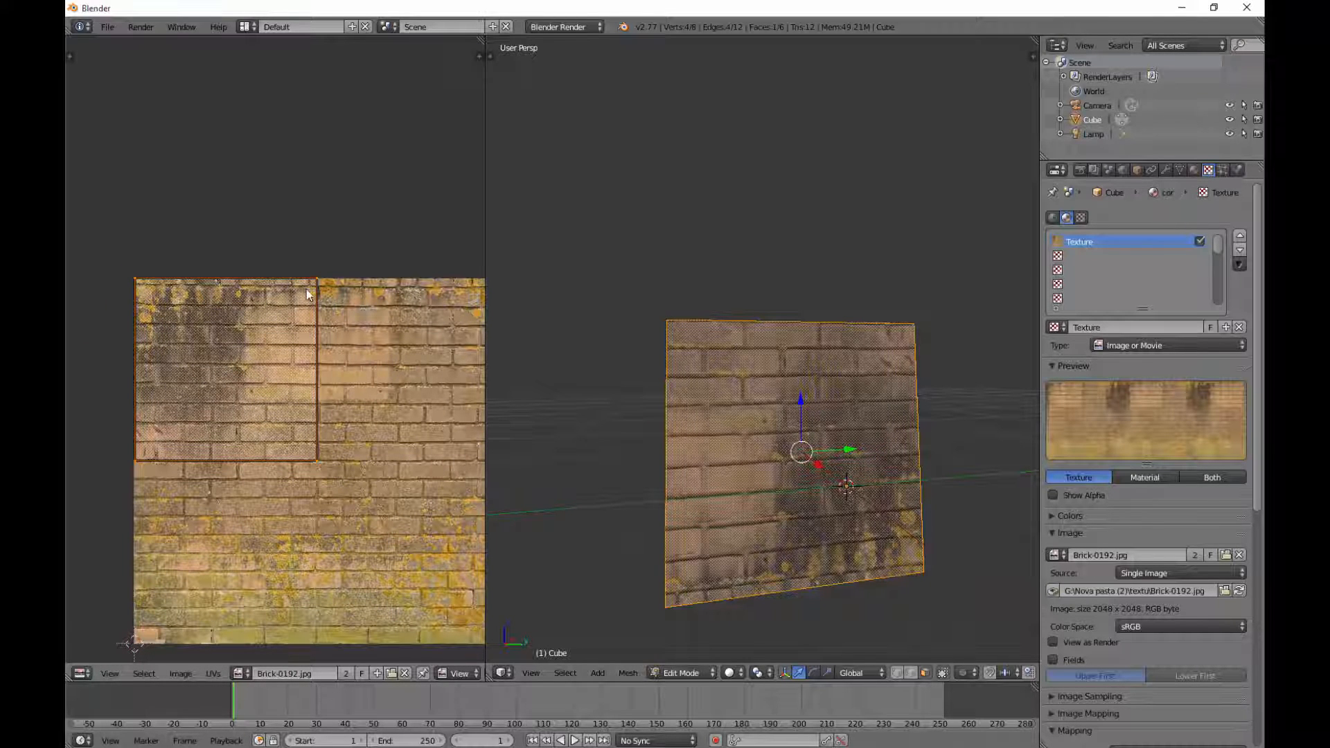
middle_click_drag(324, 444, 298, 405)
scroll(264, 513, "down", 1)
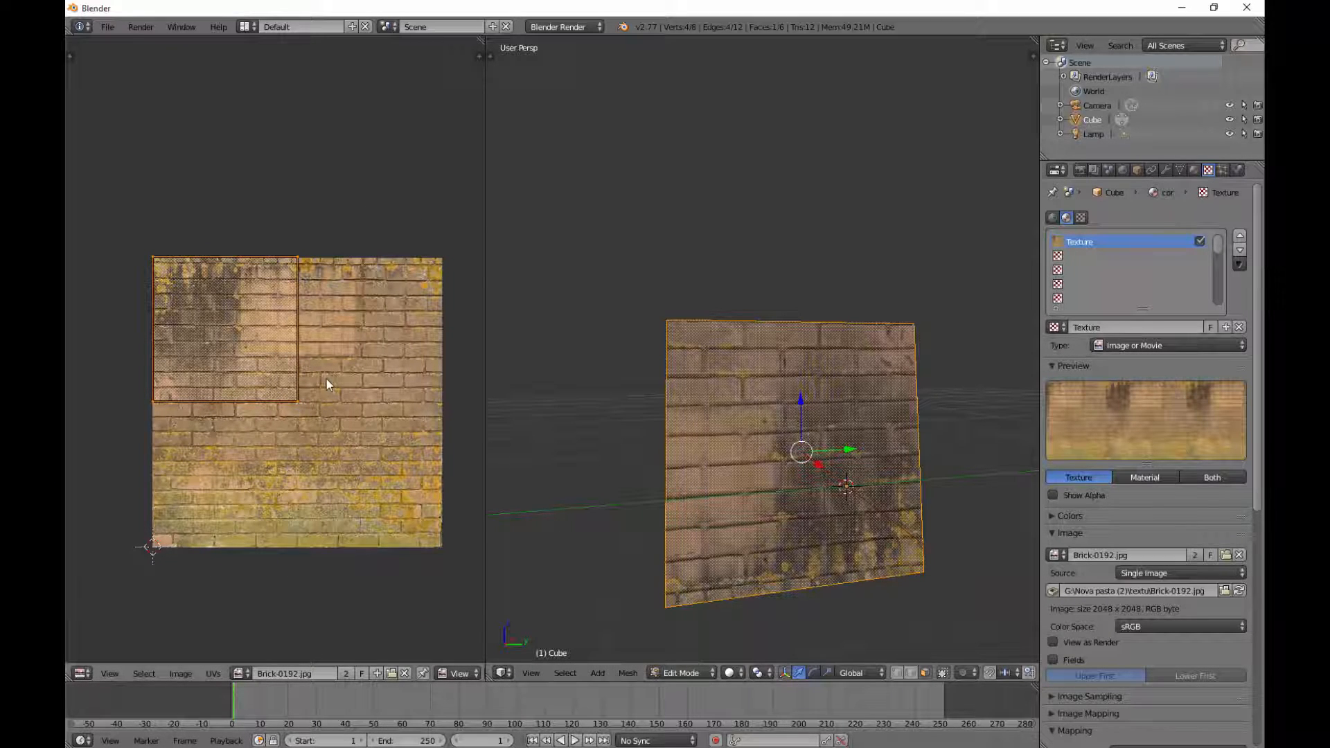
key("e")
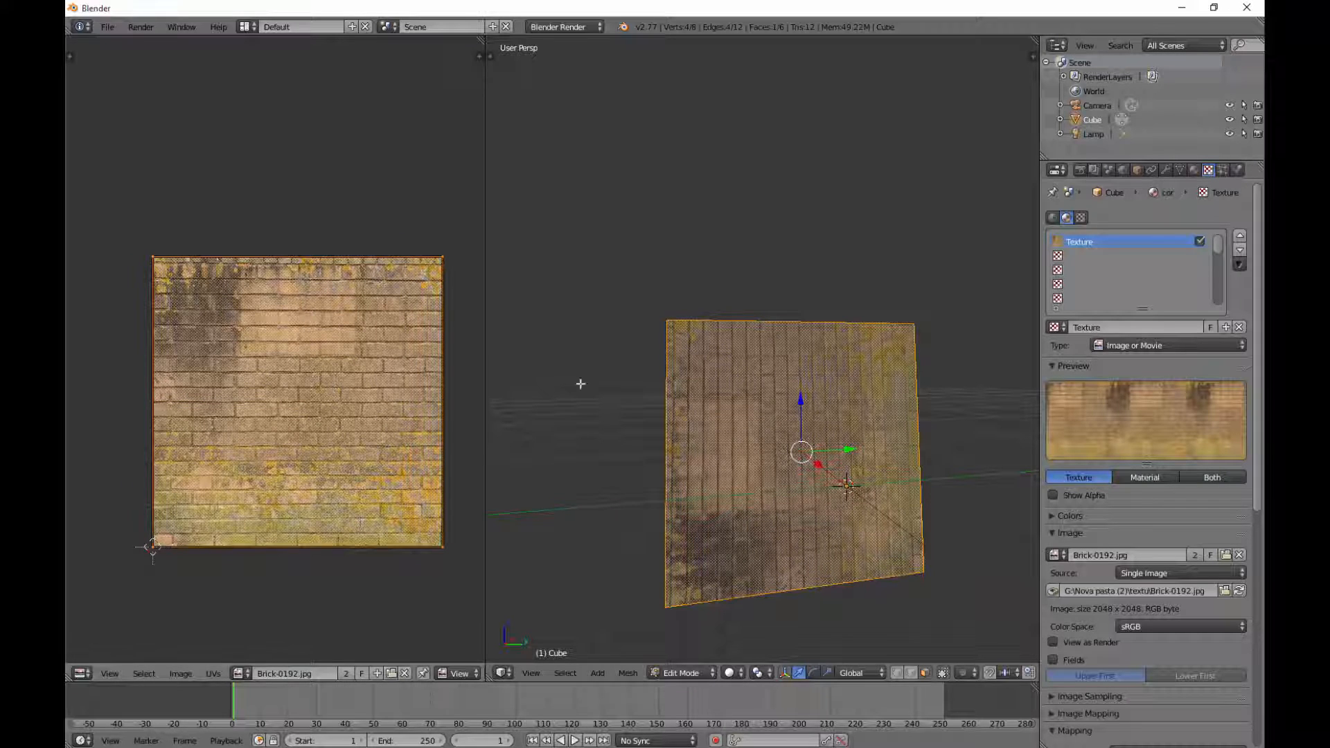
View the slab from the right and rotate the front face's UVs a quarter turn so the brick rows run horizontally
scroll(804, 516, "up", 2)
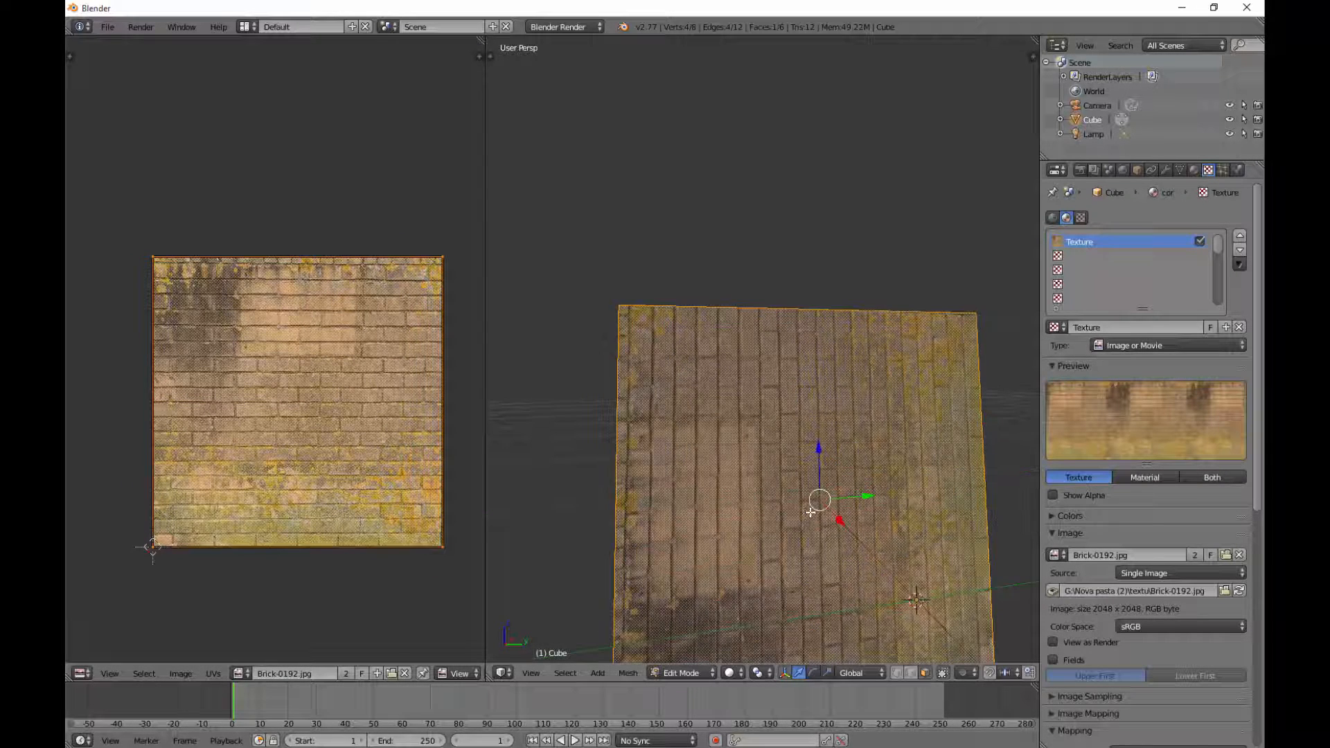
key("KP_1")
key("KP_3")
middle_click_drag(796, 516, 756, 379, "shift")
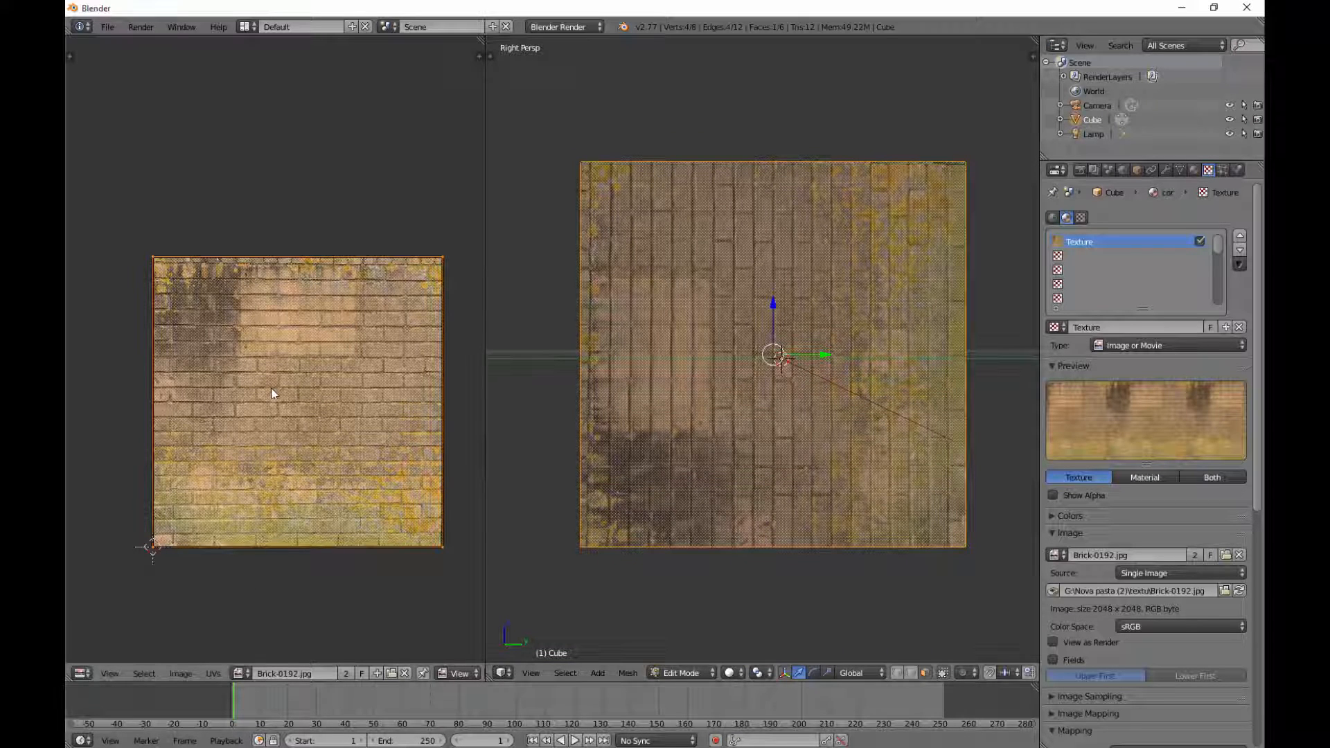
key("r")
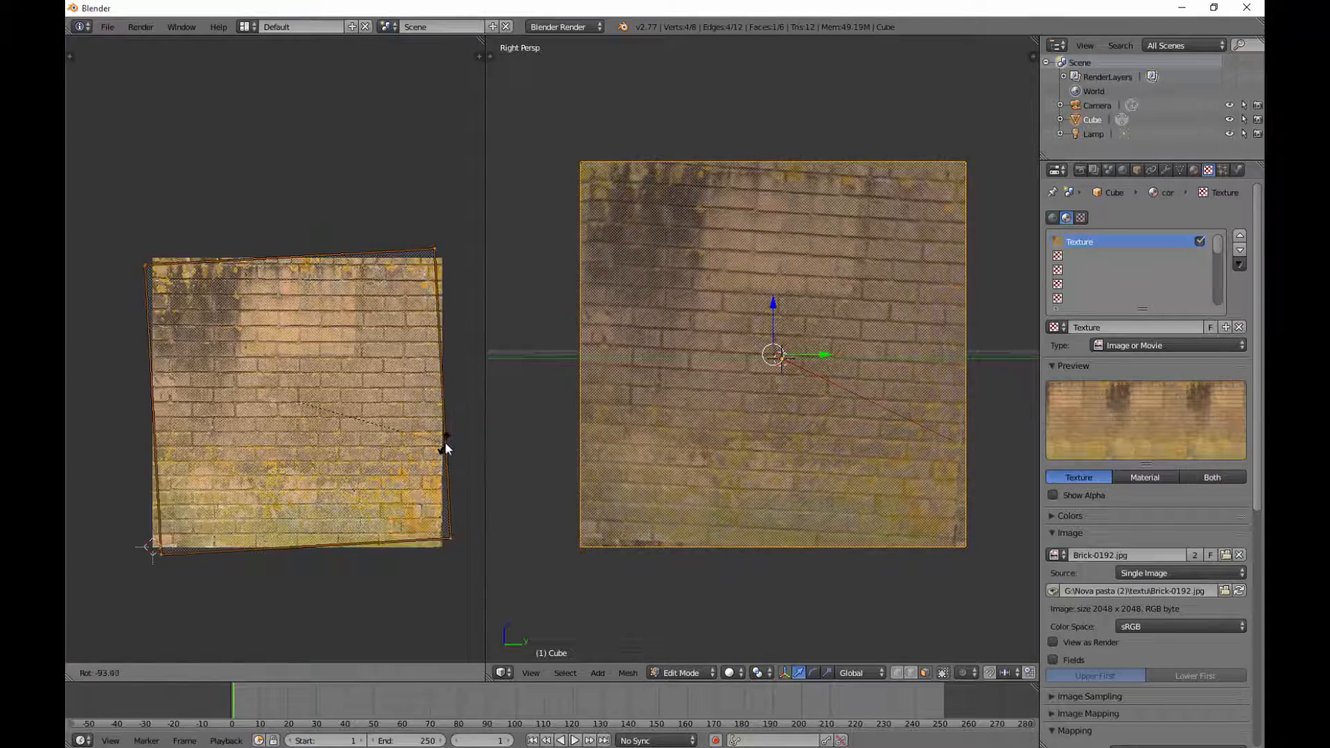
left_click(443, 451)
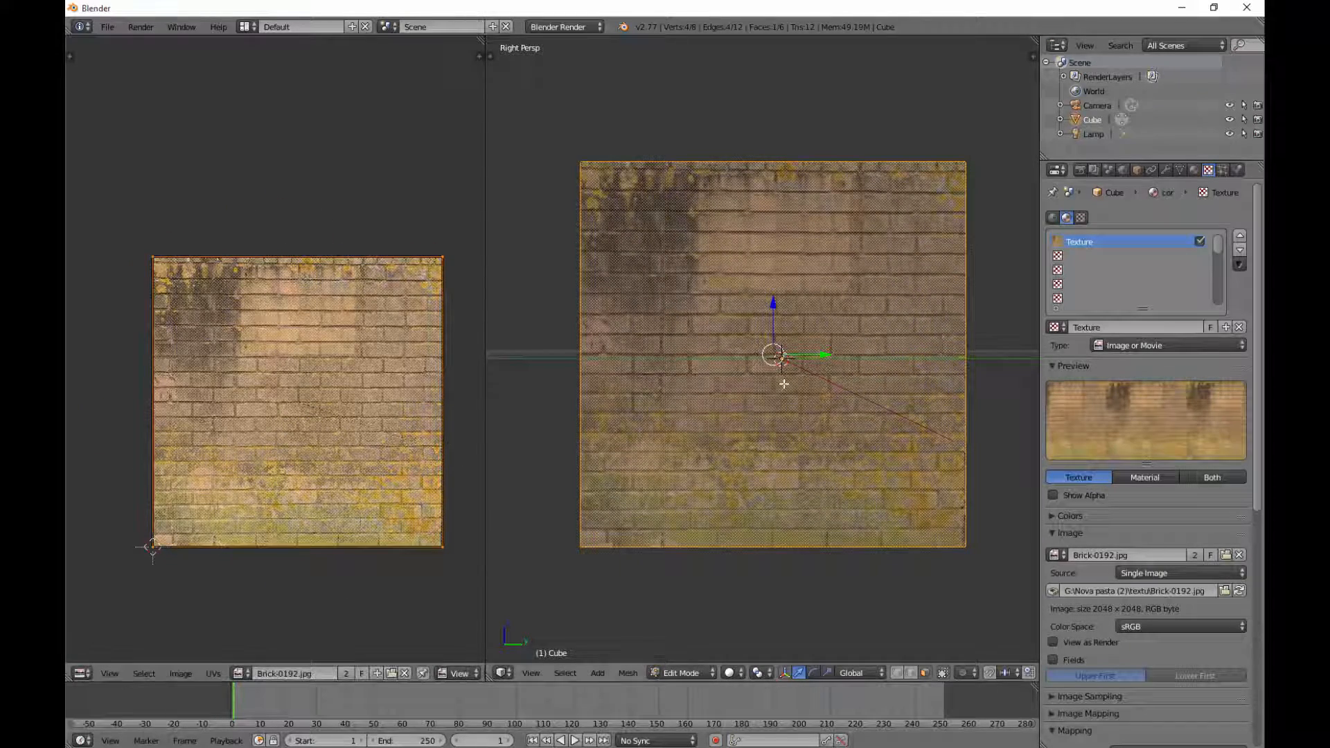
Select the slab's opposite large face and enlarge its UVs to fill the whole brick image
middle_click_drag(700, 309, 895, 334)
middle_click_drag(778, 345, 755, 278)
right_click(759, 266)
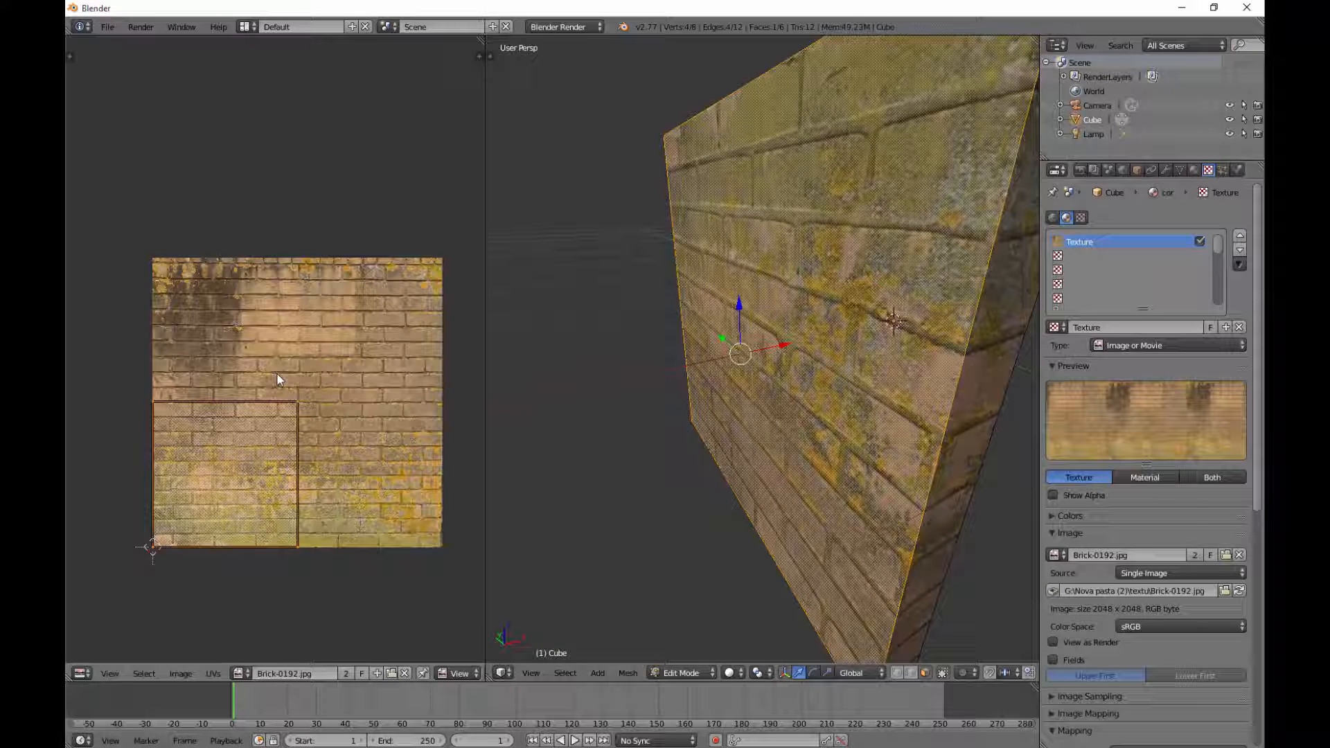
key("s")
key("2")
key("Return")
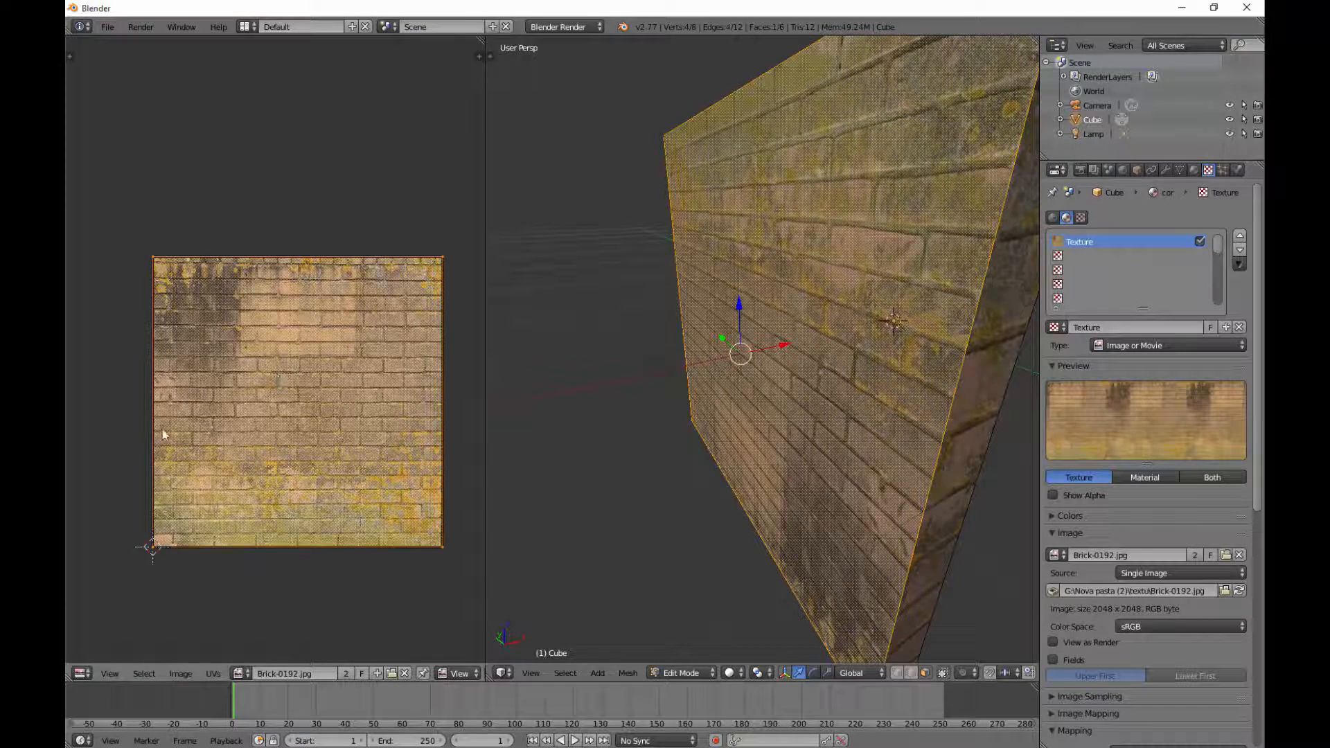
middle_click_drag(164, 436, 259, 424)
Rotate the opposite large face's UVs half a turn so the bricks stand upright with the mossy rows at the base
middle_click_drag(680, 414, 751, 378)
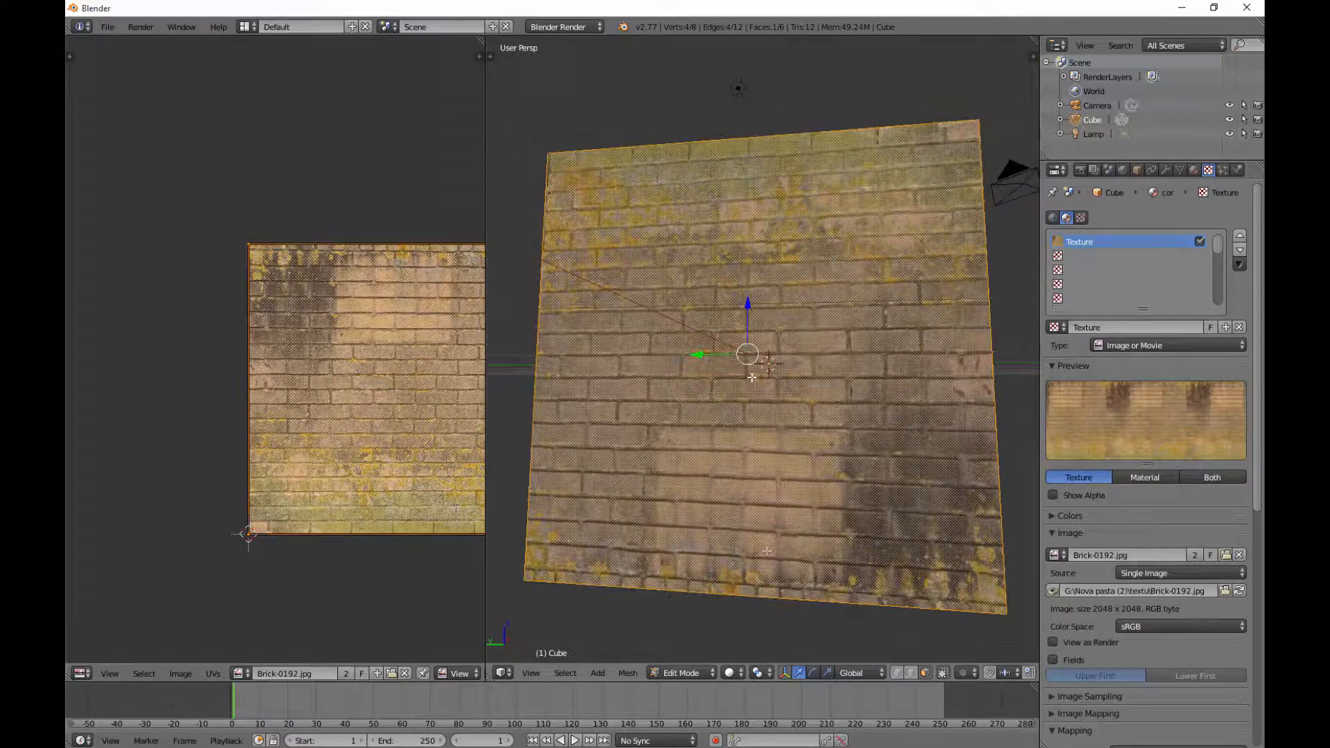
scroll(401, 197, "up", 3)
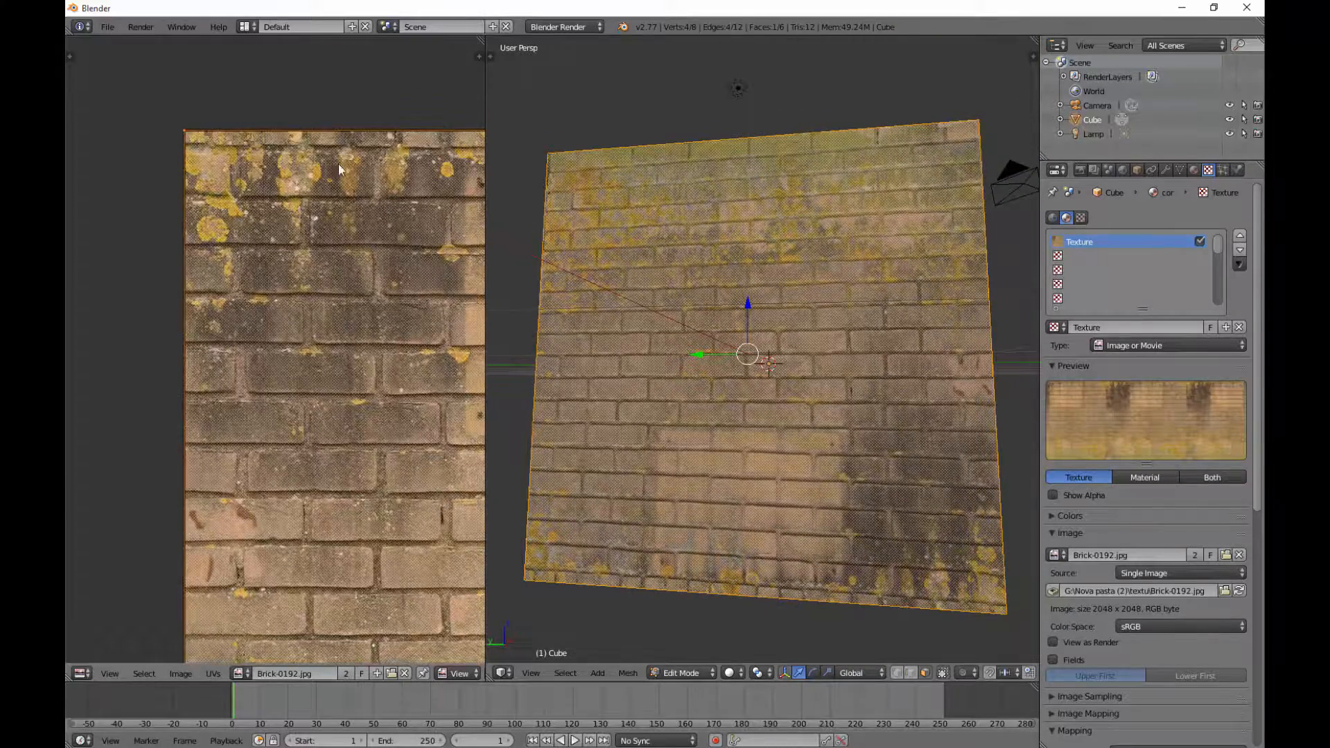
scroll(414, 573, "down", 2)
key("r")
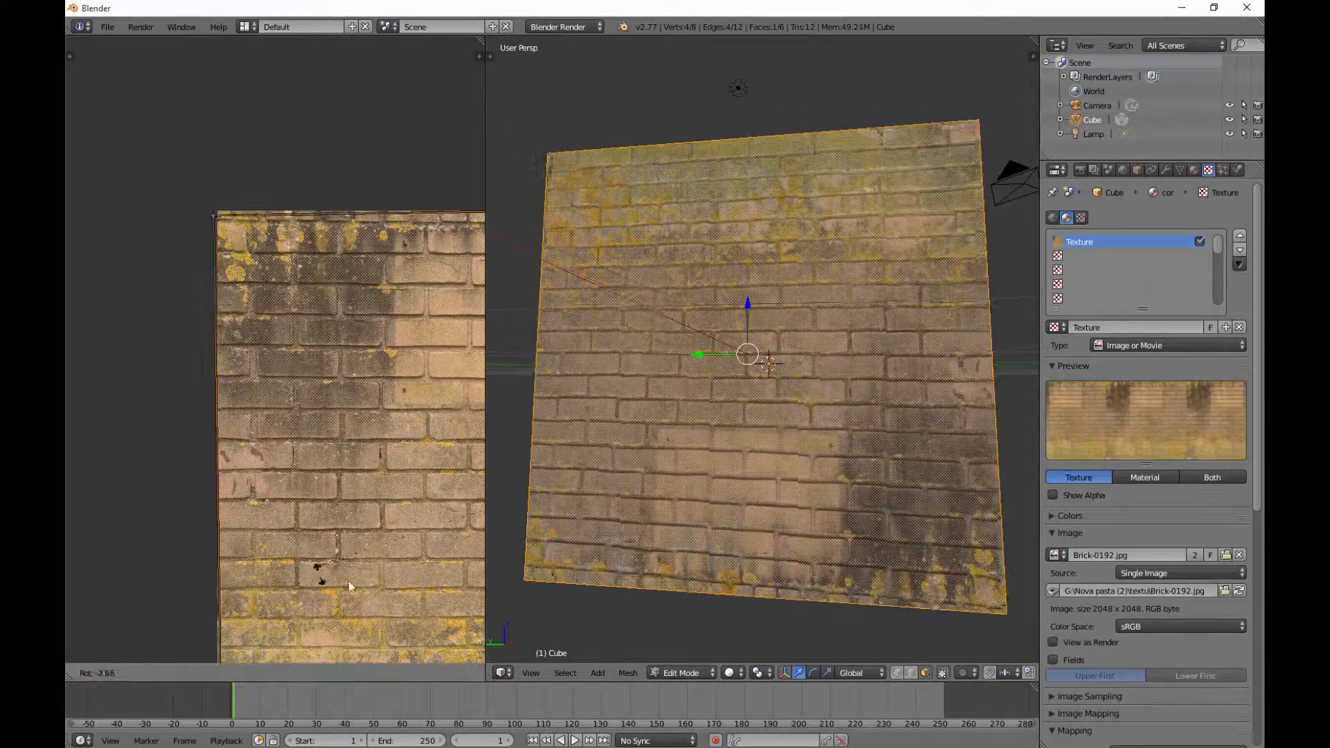
key("Escape")
scroll(434, 474, "down", 3)
middle_click_drag(358, 497, 269, 474)
key("r")
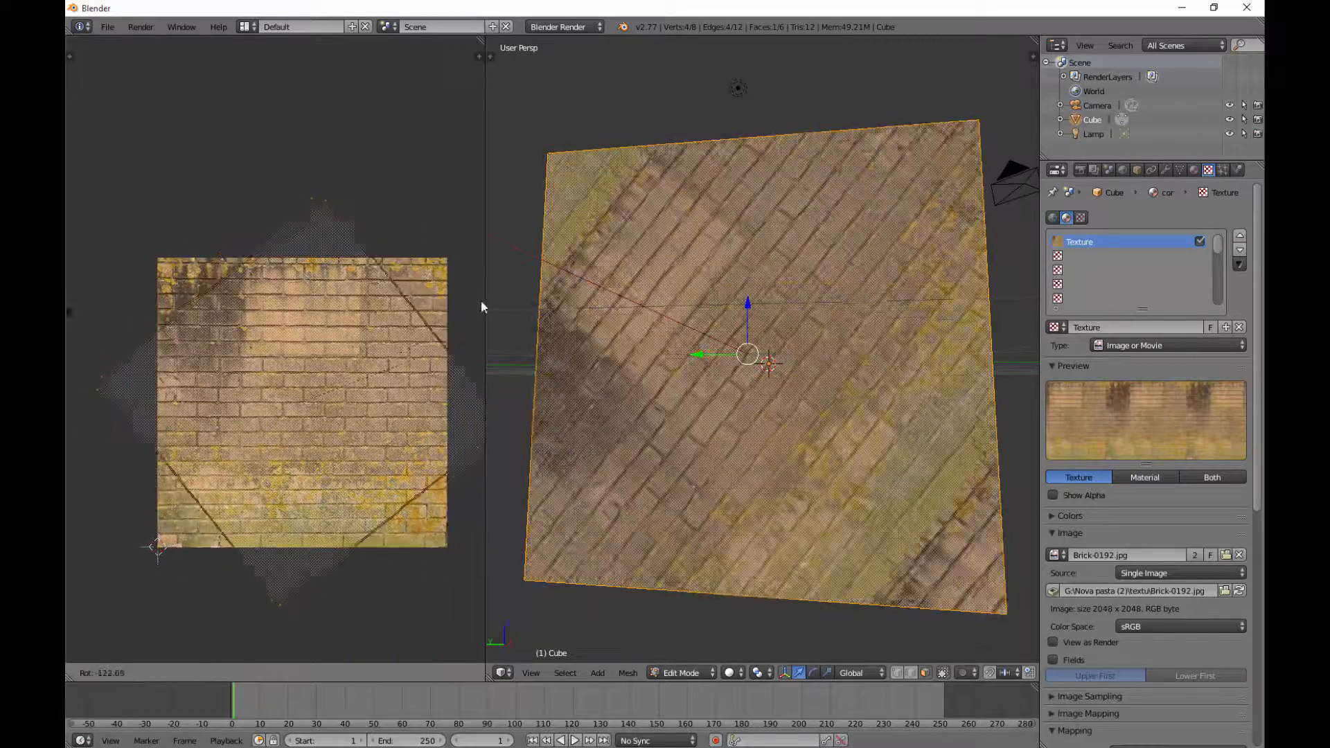
left_click(340, 223)
Select the slab's narrow side face and compare its brick rows with those of the adjoining large face
middle_click_drag(970, 320, 848, 329)
key("a")
right_click(900, 270)
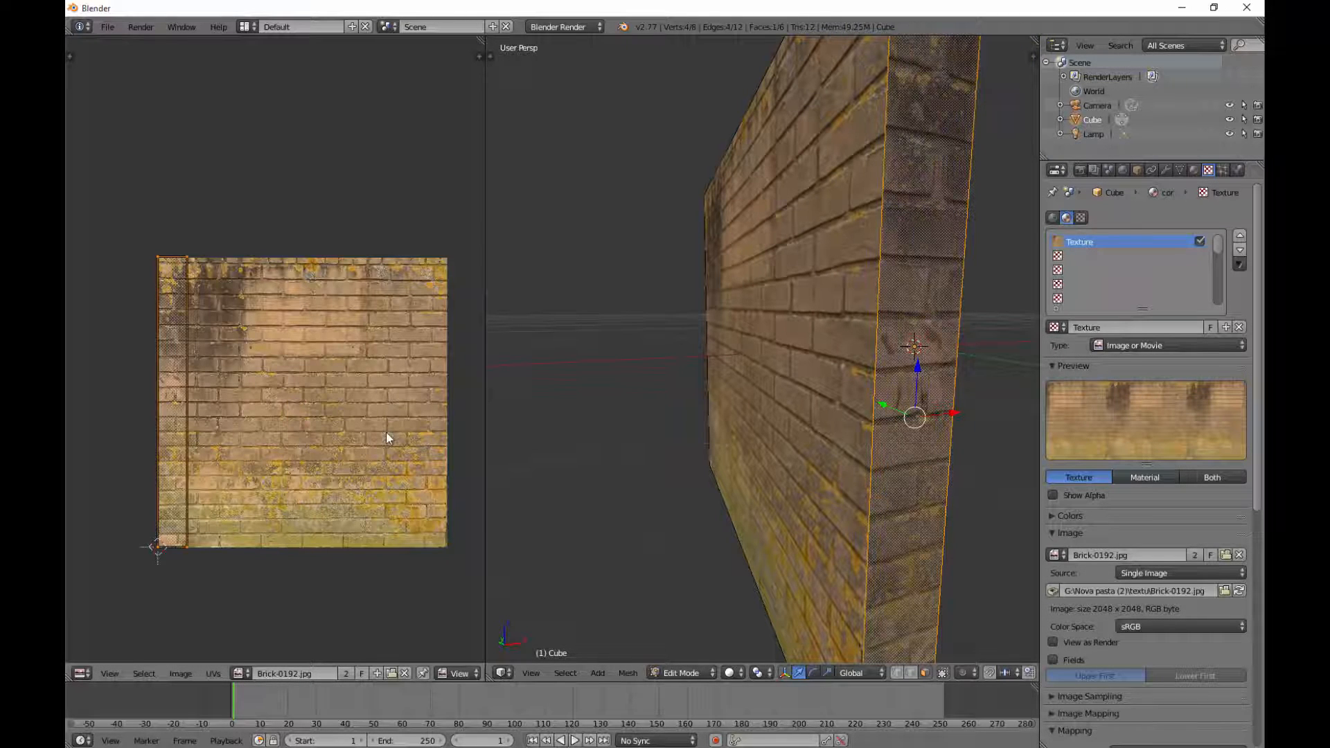
key("Tab")
mouse_move(873, 358)
middle_mouse_down()
mouse_move(924, 327)
mouse_move(871, 347)
mouse_move(912, 362)
mouse_move(893, 347)
middle_mouse_up()
key("Tab")
scroll(872, 347, "up", 2)
scroll(871, 348, "down", 3)
scroll(312, 398, "up", 2)
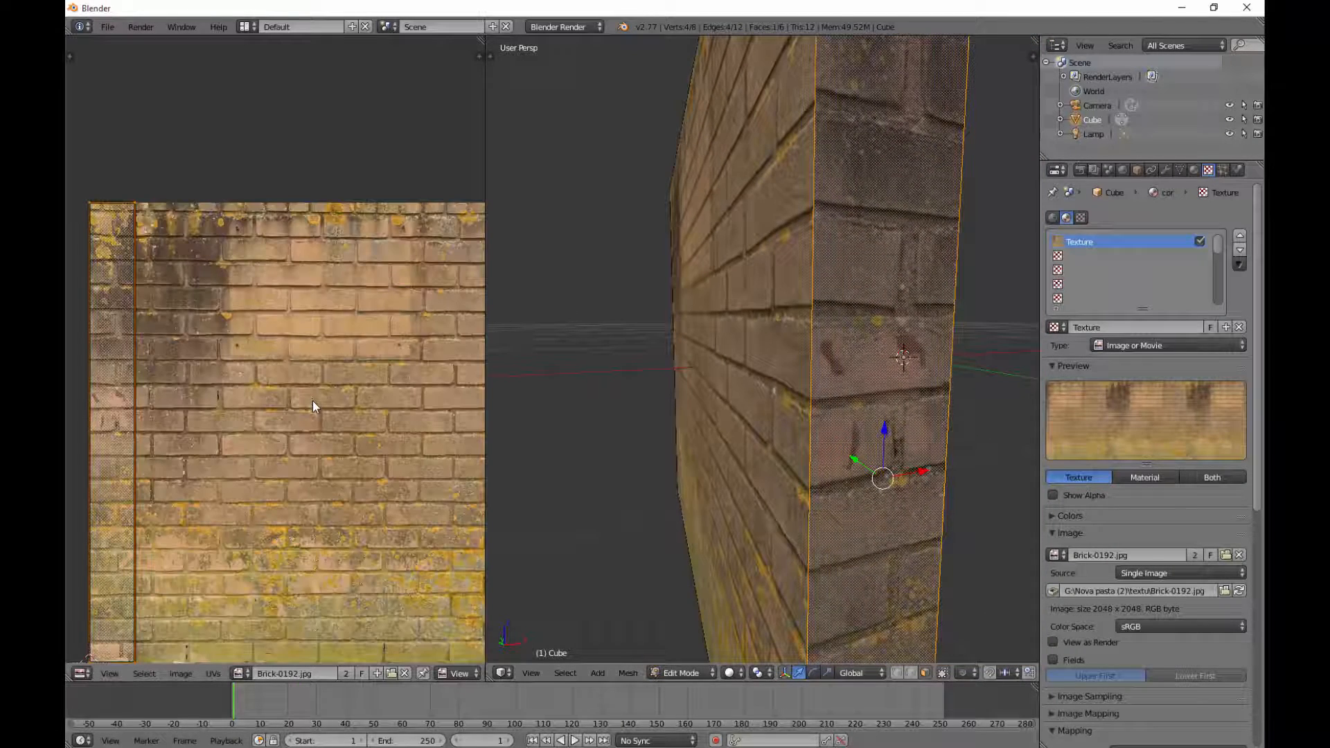
Shift the narrow side face's UVs slightly up along Y to line up its mortar joints with the adjoining large face
key("g")
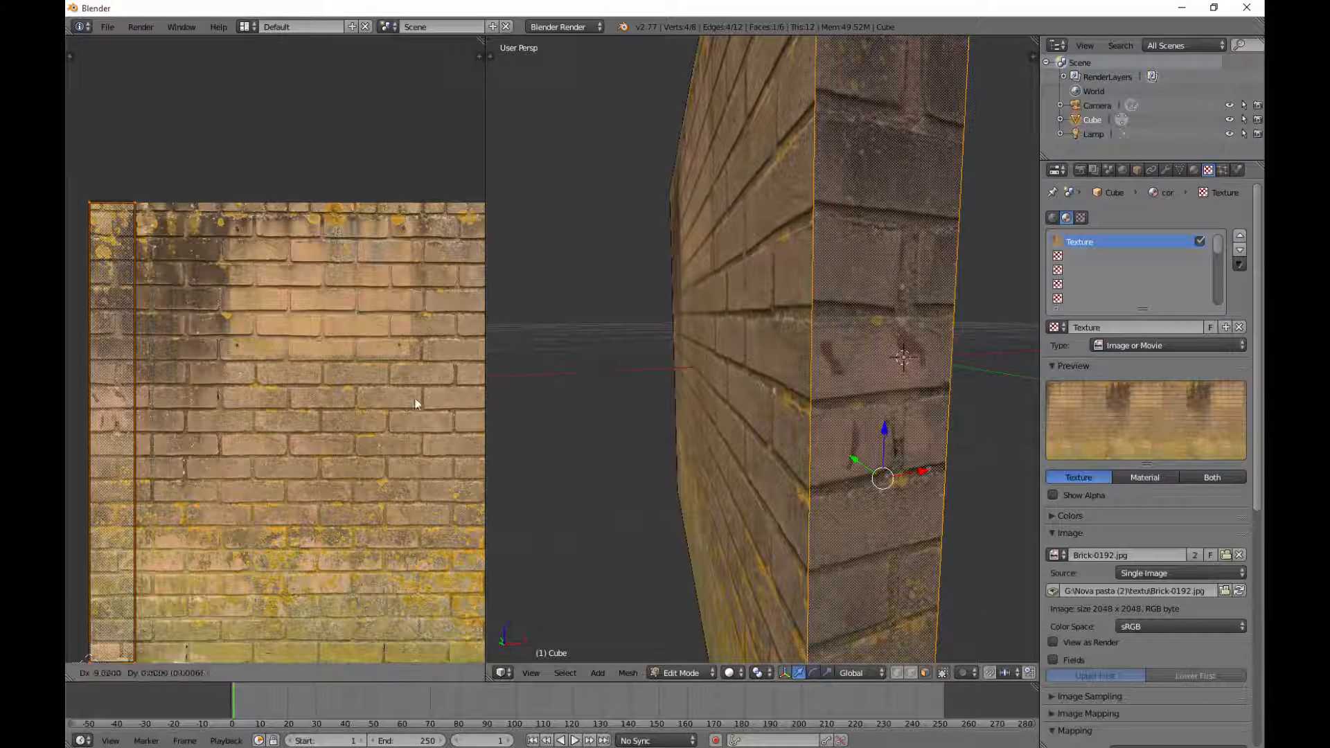
right_click(410, 394)
scroll(211, 315, "down", 2)
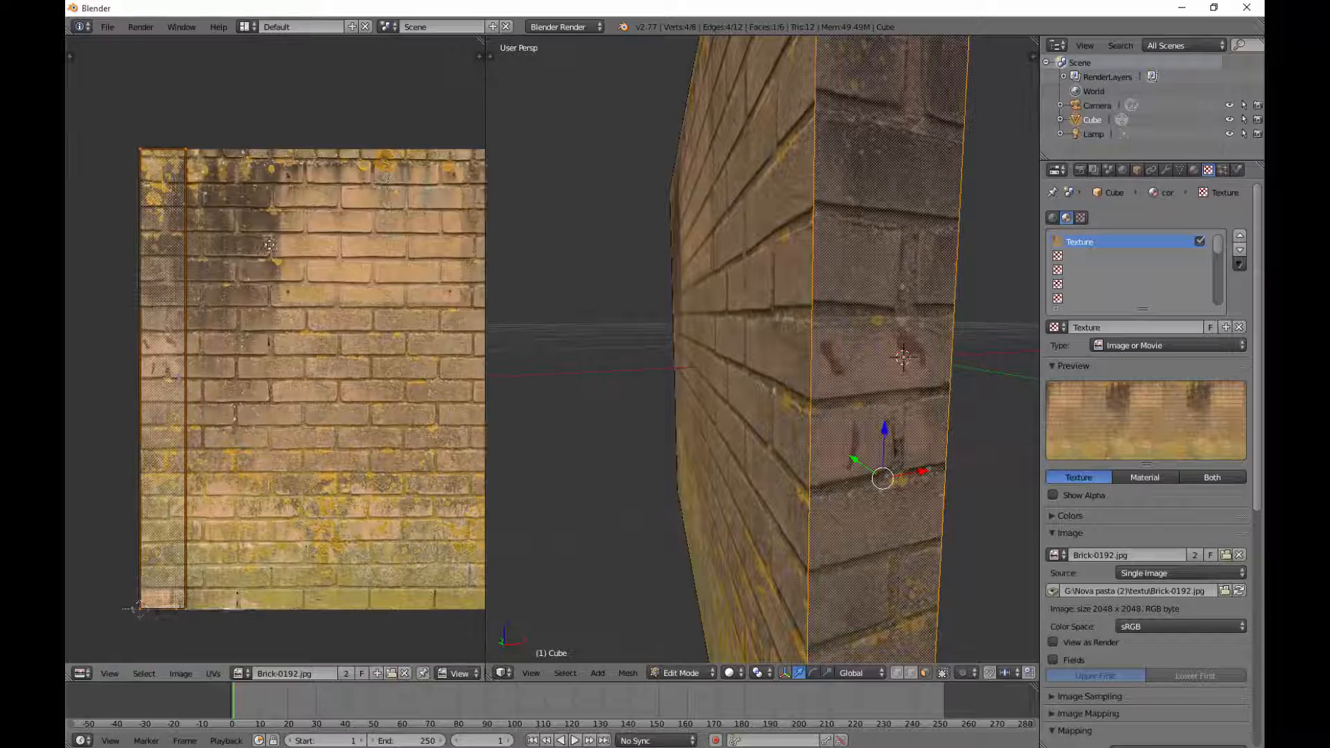
key("g")
key("y")
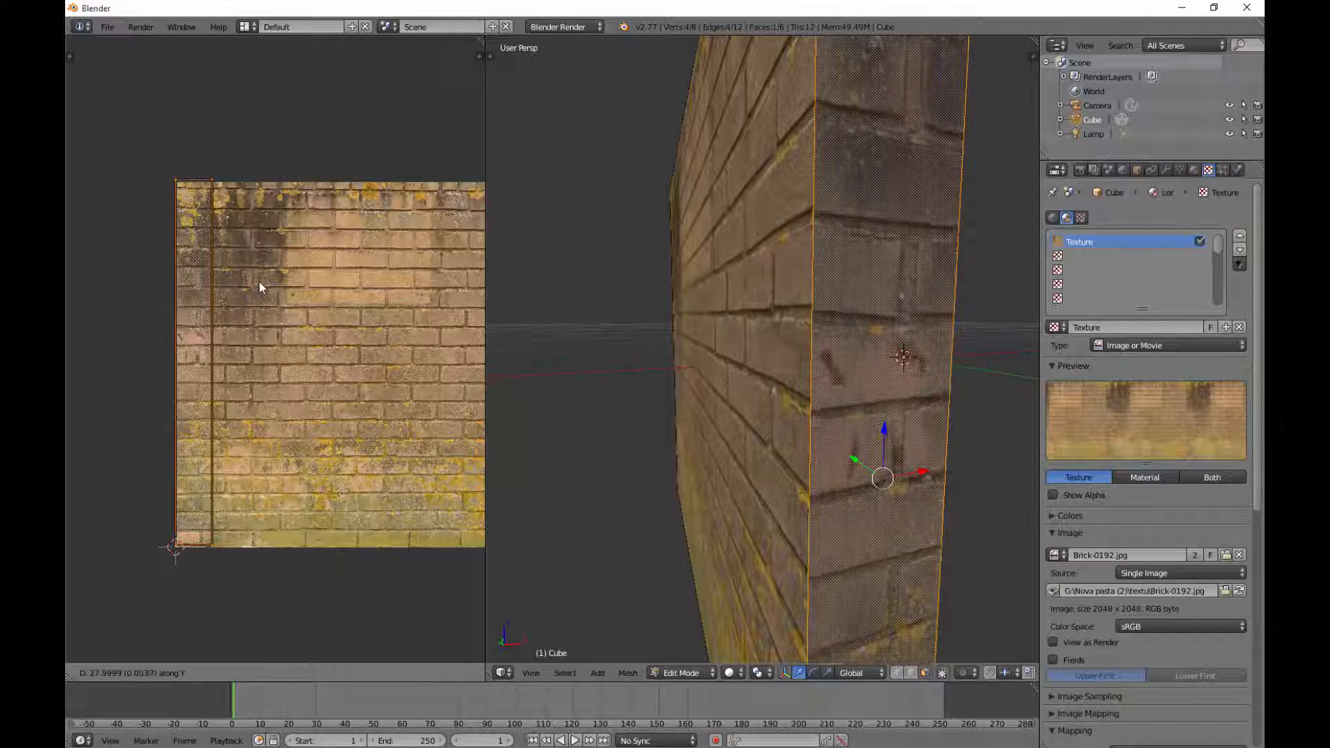
left_click(263, 284)
Return to Object Mode and inspect the brick texture on the slab's other narrow side
key("Tab")
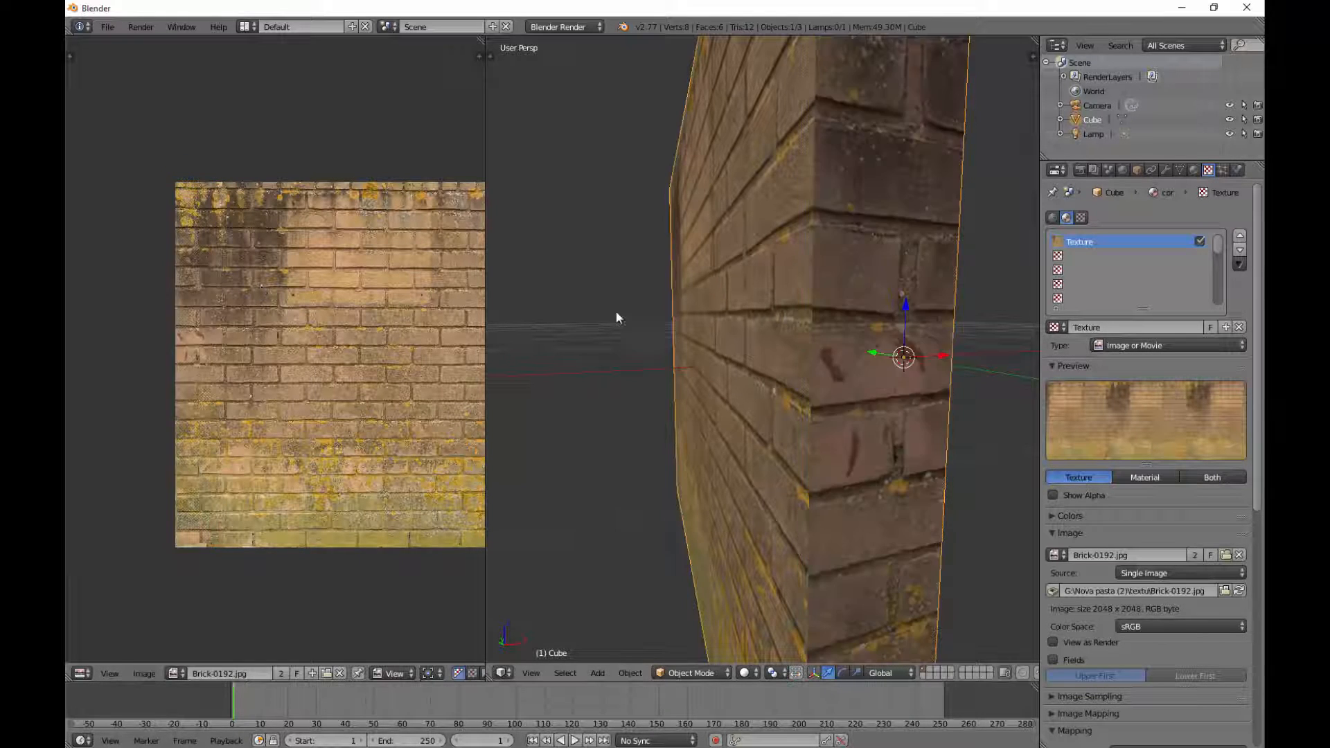
scroll(601, 313, "down", 2)
middle_click_drag(590, 313, 752, 351)
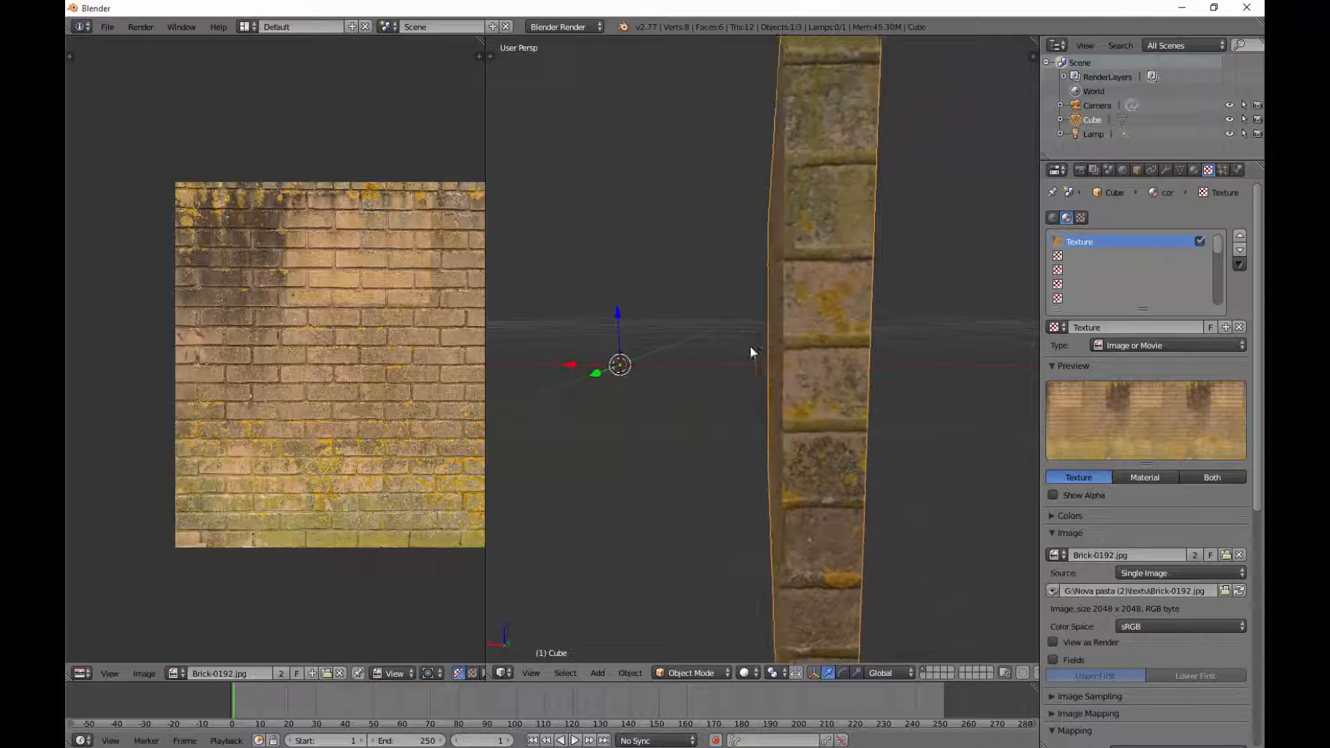
Unwrap the slab's narrow side face so its UVs form a full-height strip along one edge of the brick image
key("Tab")
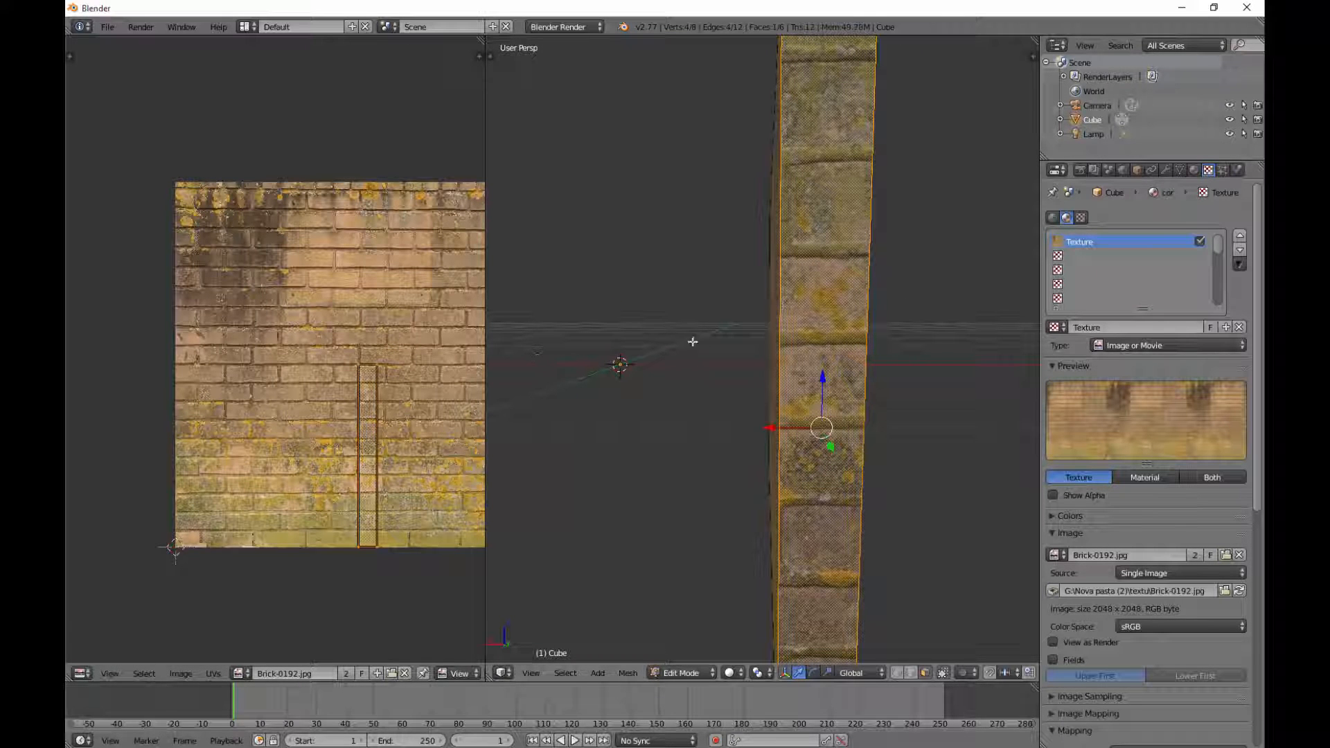
key("e")
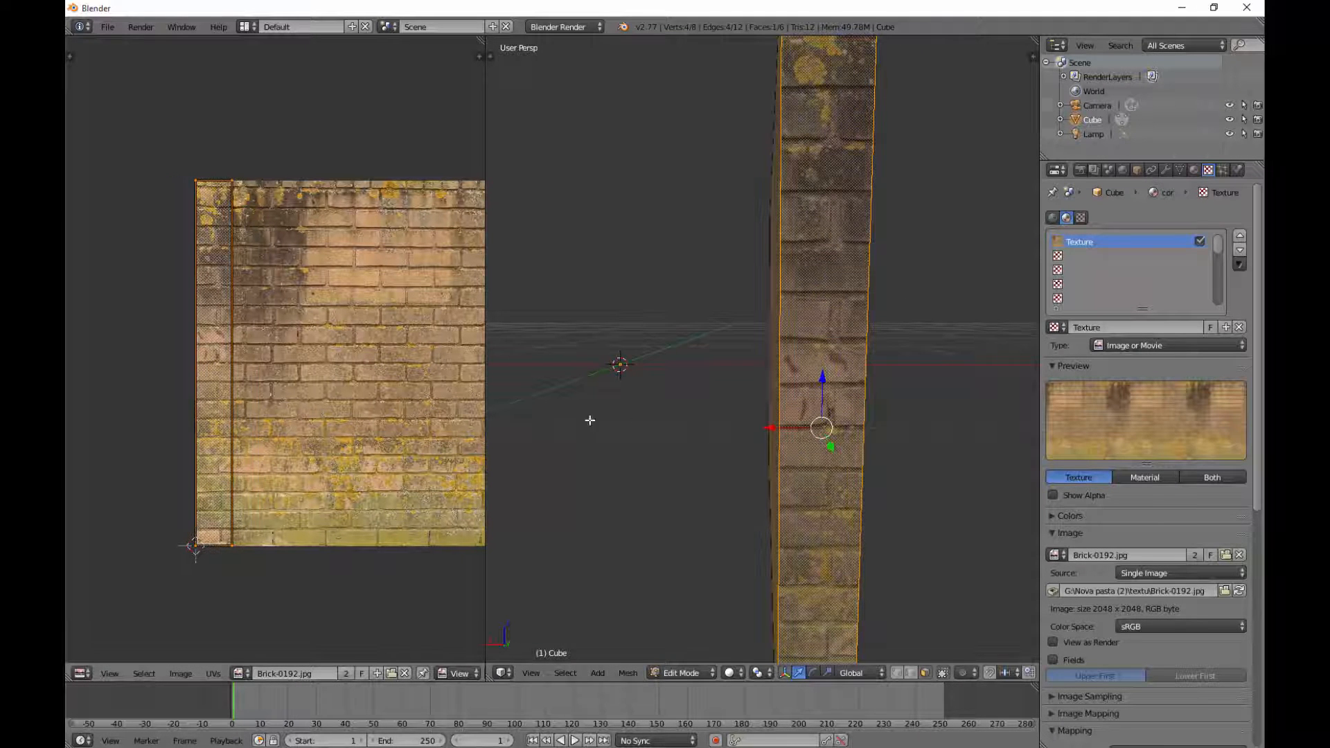
middle_click_drag(588, 419, 733, 415)
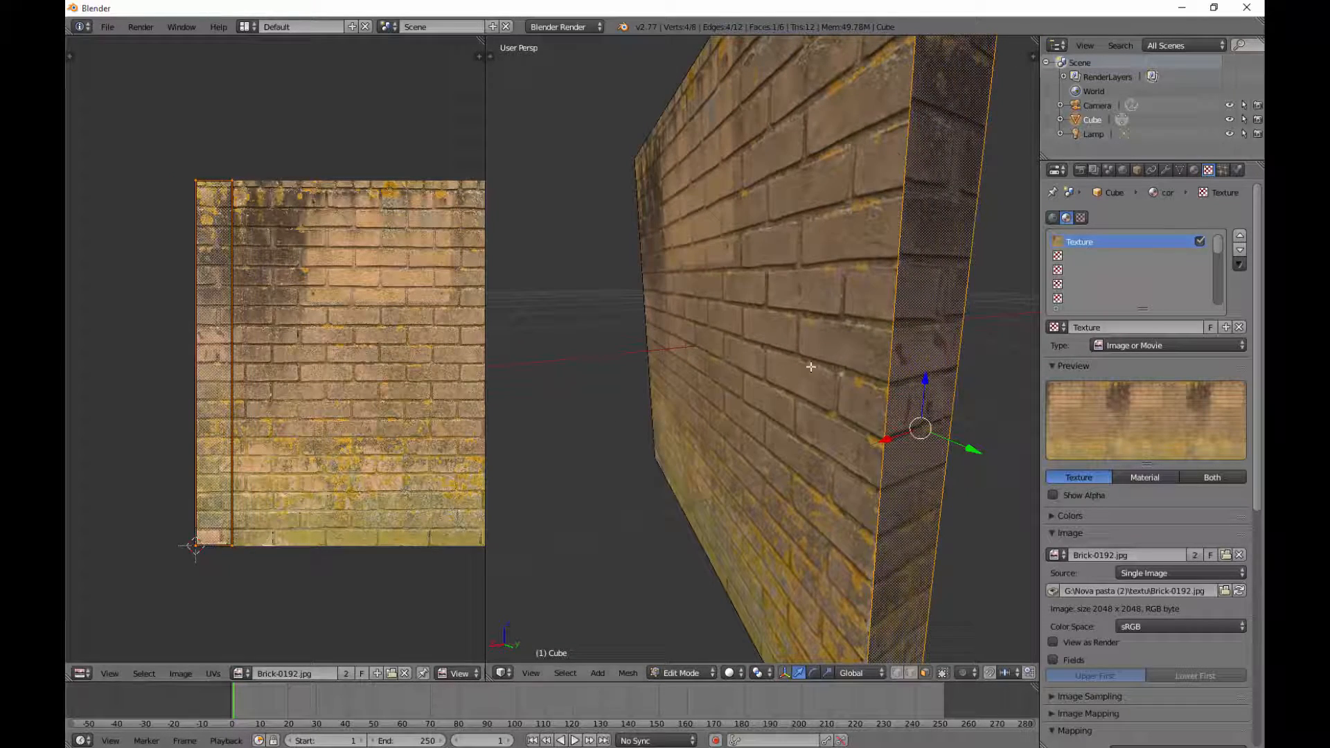
middle_click_drag(810, 367, 737, 500)
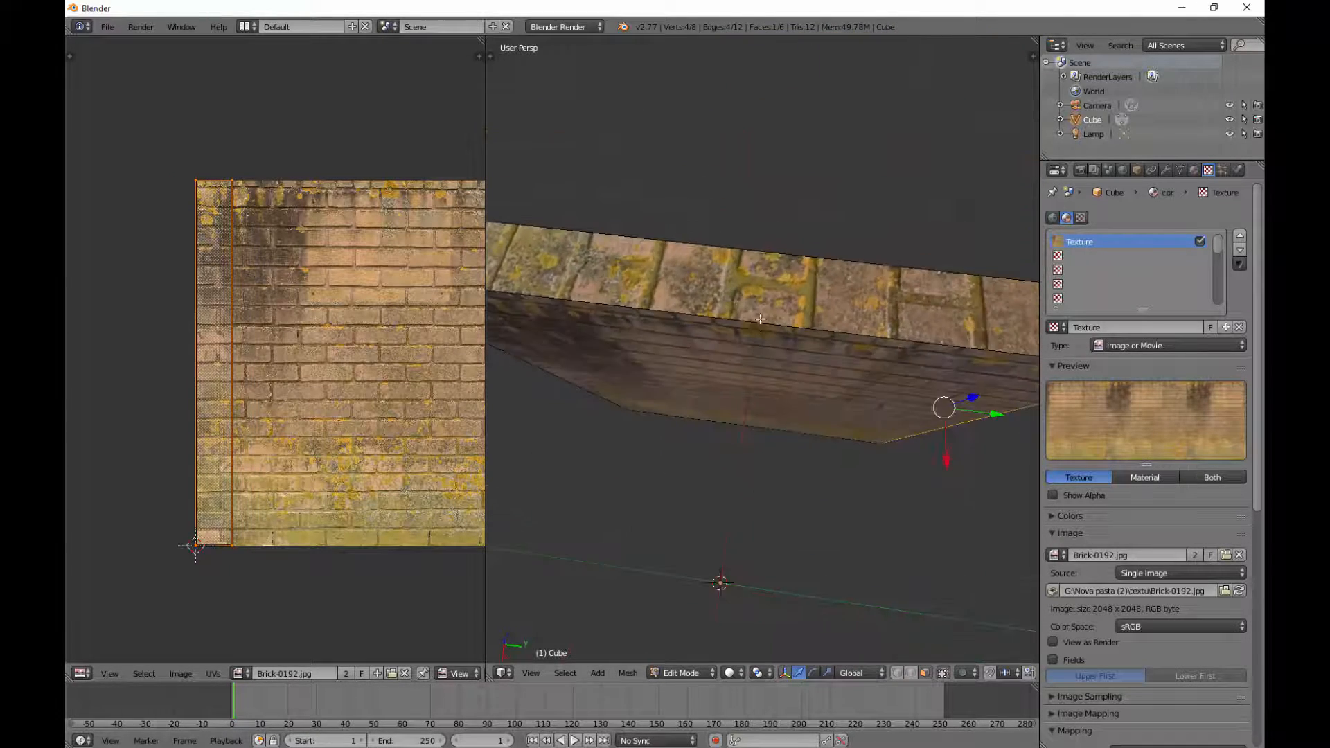
Unwrap the slab's top and bottom faces as a strip along the image's base, and return to Object Mode
right_click(749, 281)
key("e")
middle_click_drag(697, 407, 767, 424)
right_click(767, 425)
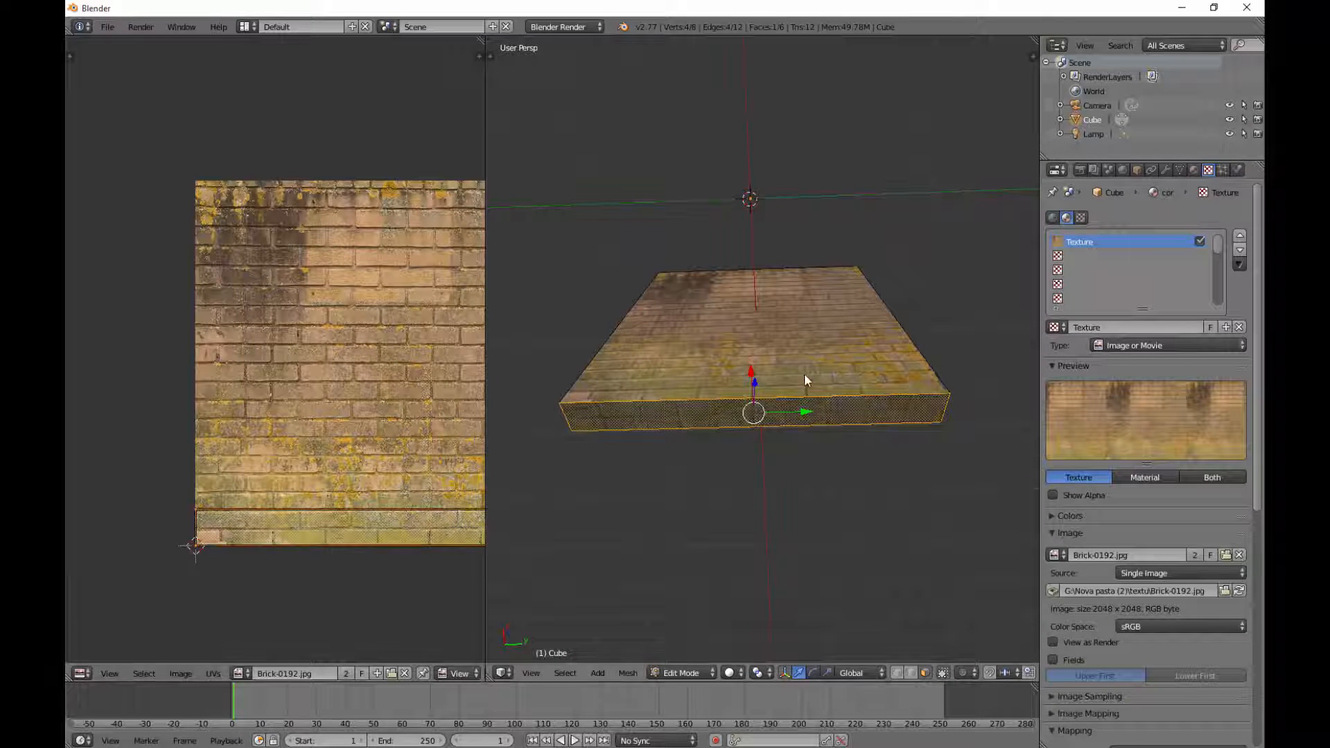
key("Tab")
middle_click_drag(804, 377, 697, 512)
middle_click_drag(564, 483, 683, 401)
key("a")
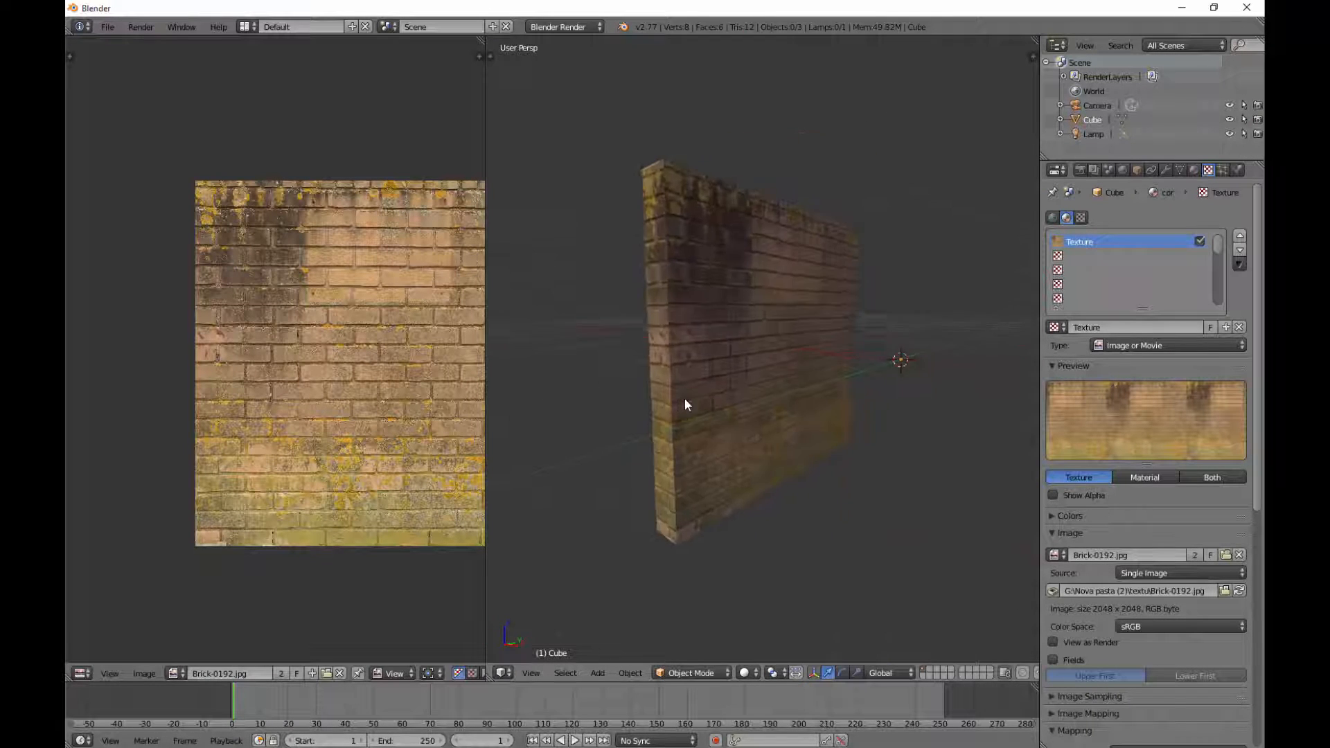
middle_click_drag(840, 356, 739, 412)
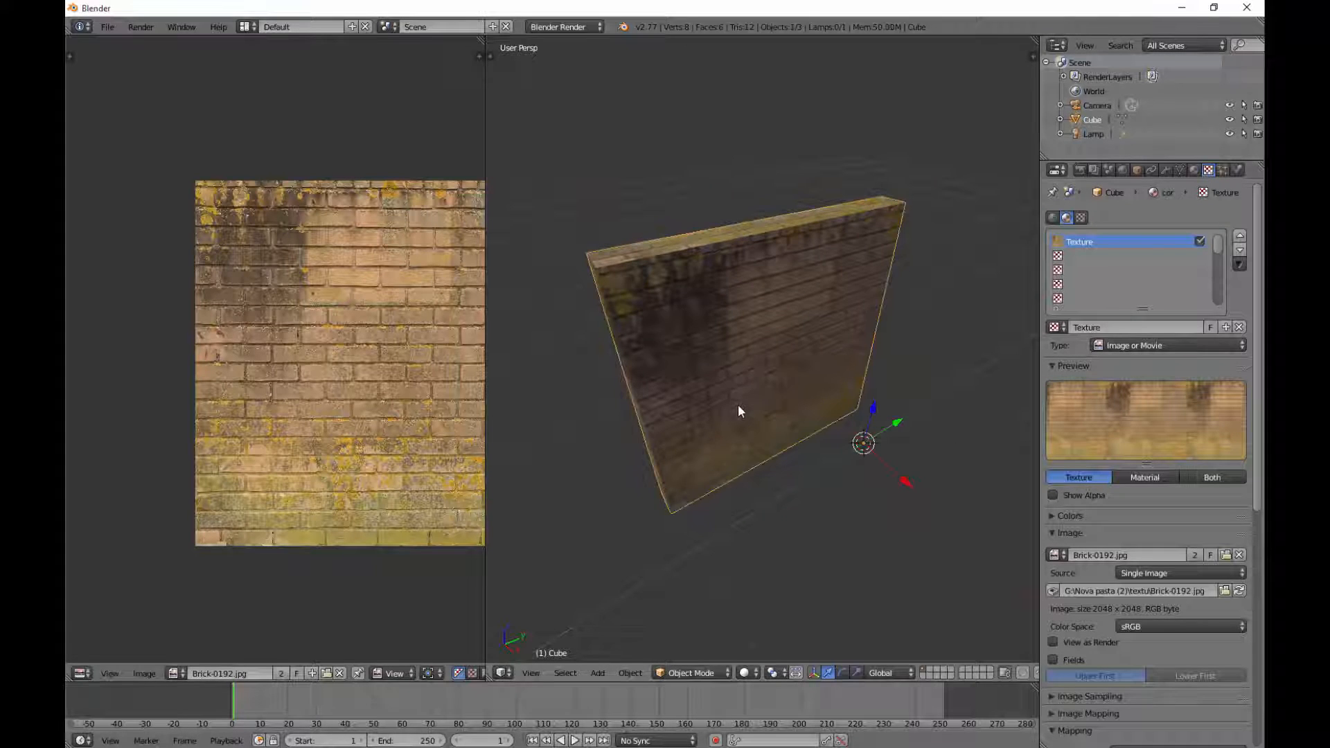
Select every face of the slab and try moving a UV corner point over the brick image
key("Tab")
key("a")
middle_click_drag(268, 348, 145, 395)
right_click(427, 239)
key("g")
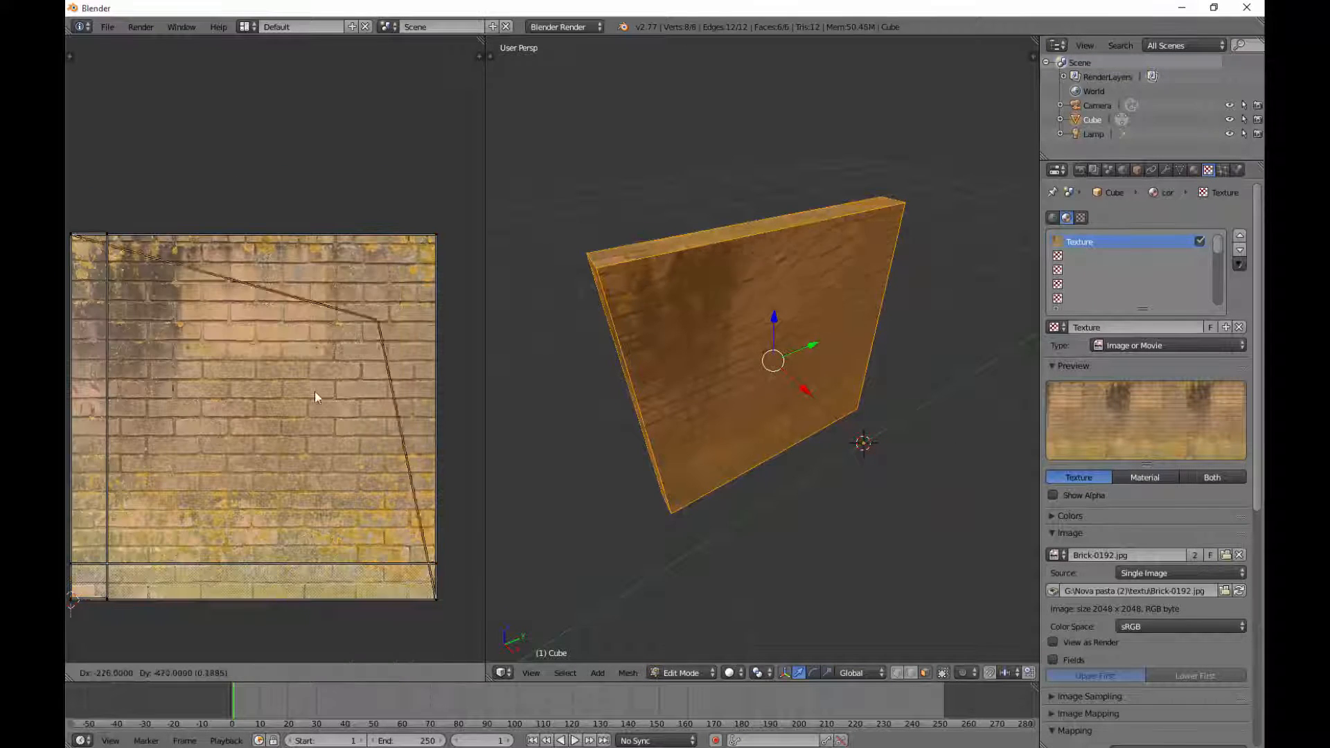
right_click(353, 367)
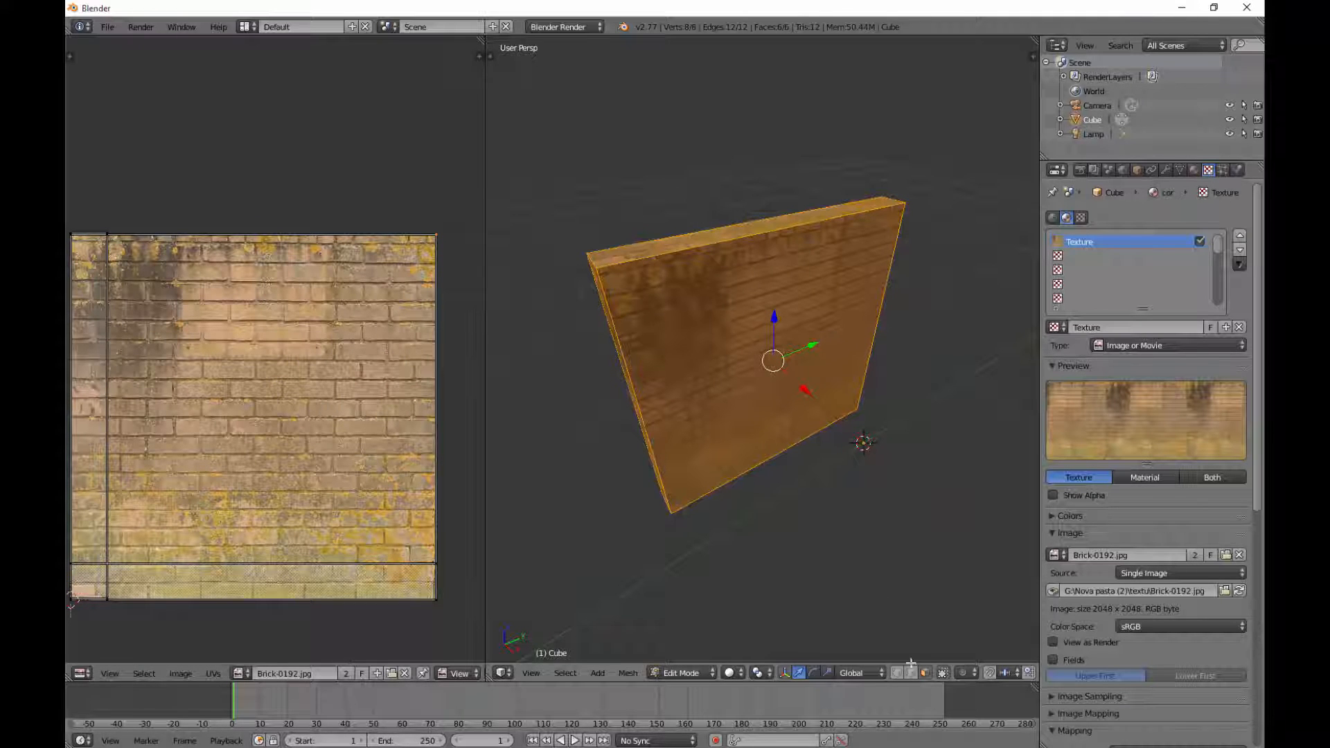
Select both large faces, compare their UVs with the brick image, and return to Object Mode to check the slab's edges
right_click(738, 313)
middle_click_drag(738, 313, 547, 326)
middle_click_drag(326, 328, 392, 363)
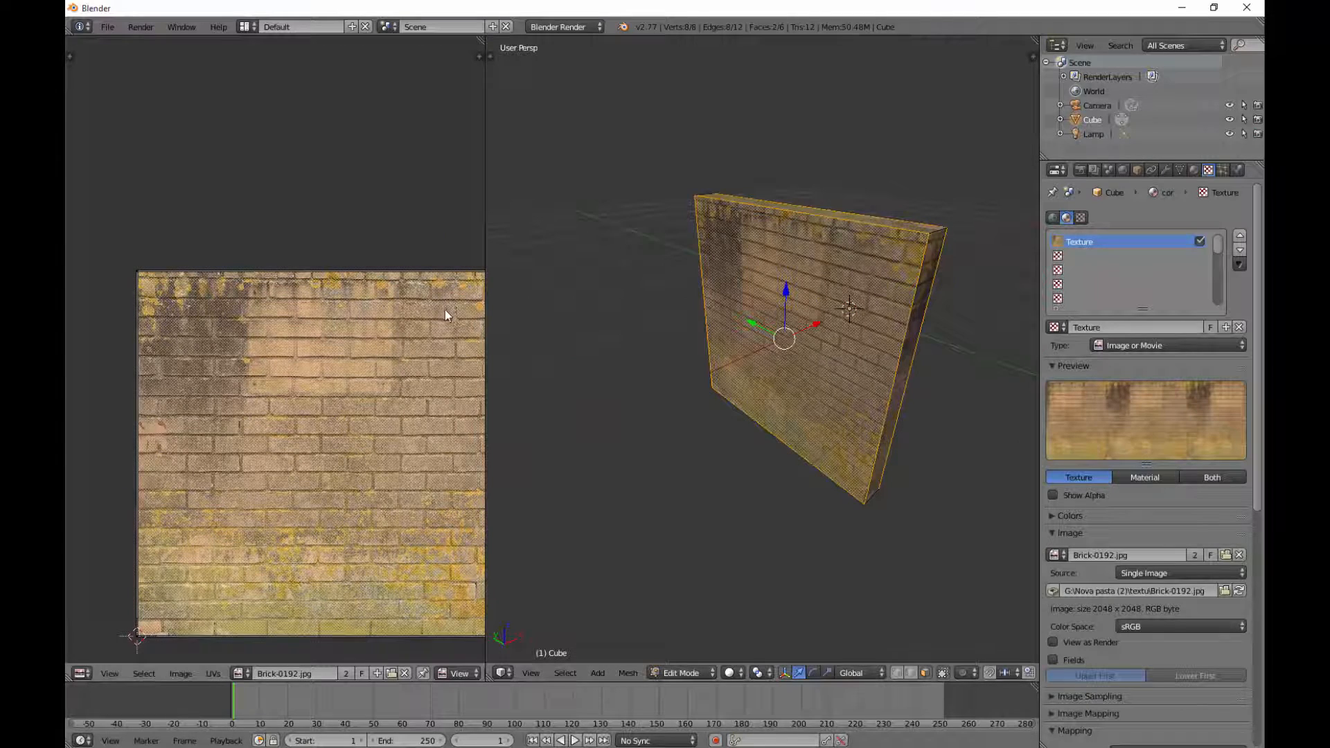
middle_click_drag(446, 315, 385, 313)
mouse_move(769, 333)
middle_mouse_down()
mouse_move(827, 336)
mouse_move(772, 339)
mouse_move(790, 350)
mouse_move(773, 350)
middle_mouse_up()
right_click(773, 341)
key("Tab")
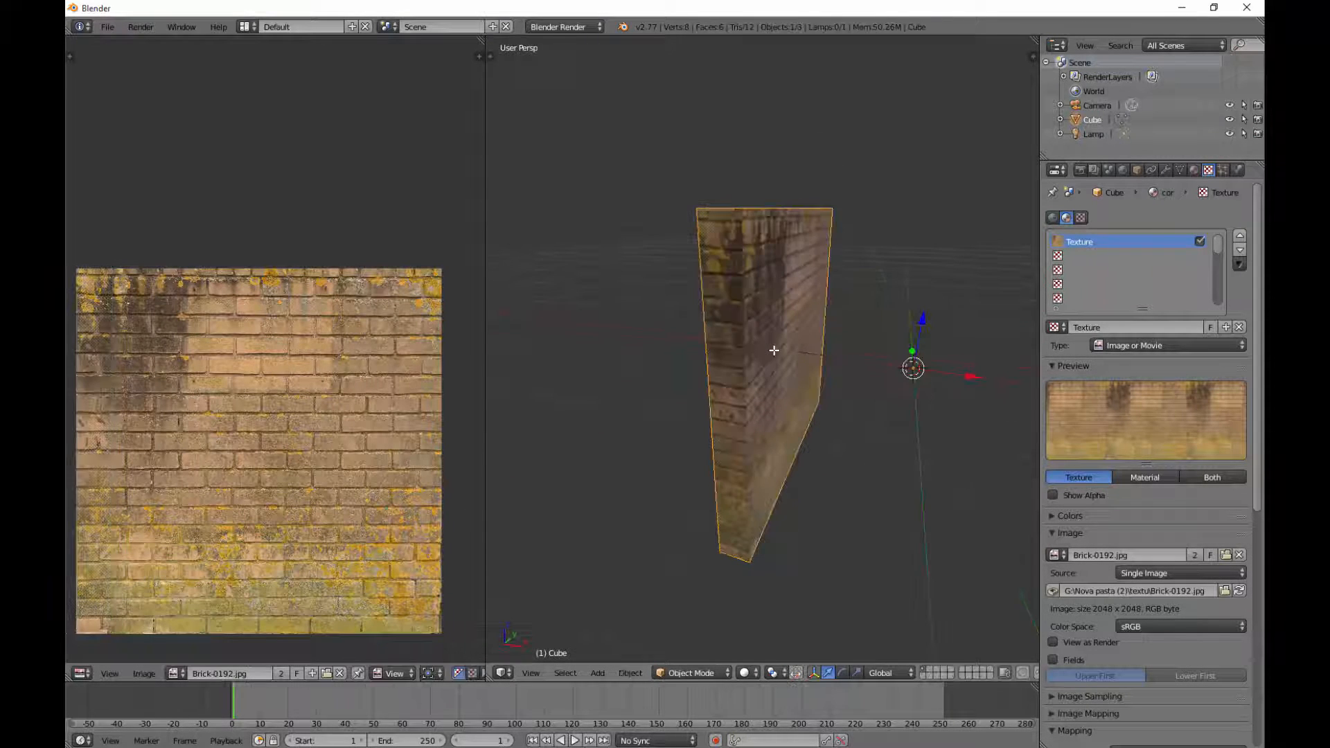
Render the textured slab from the camera view and close the render result
key("KP_0")
key("F12")
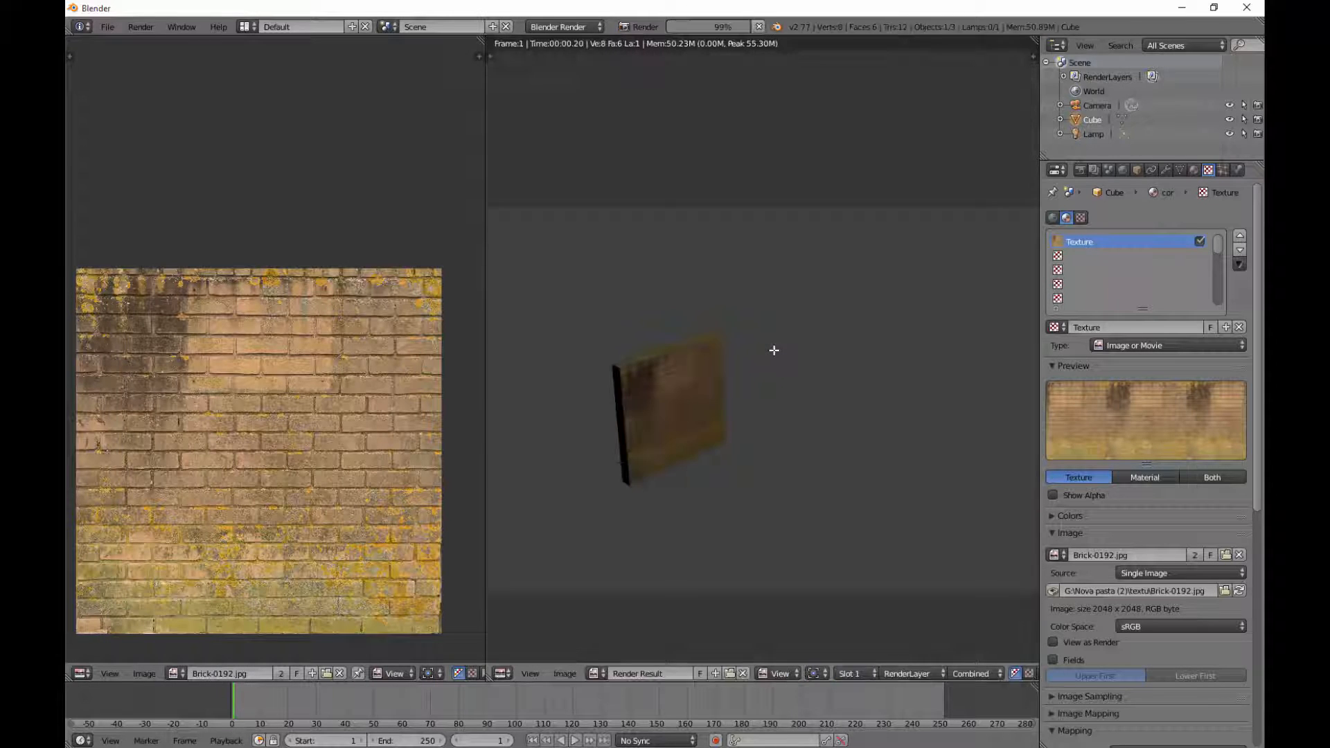
key("Escape")
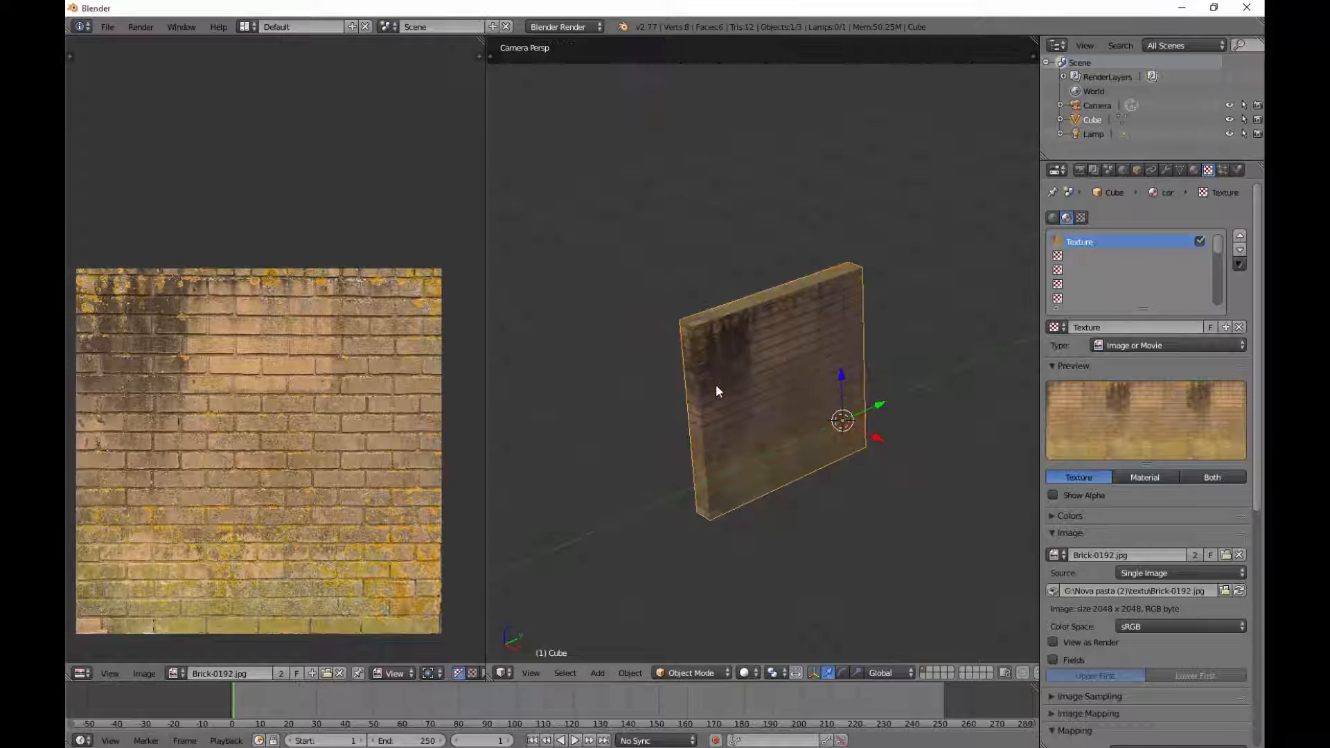
Select the front and back large faces together and try moving their UVs over the brick image
key("Tab")
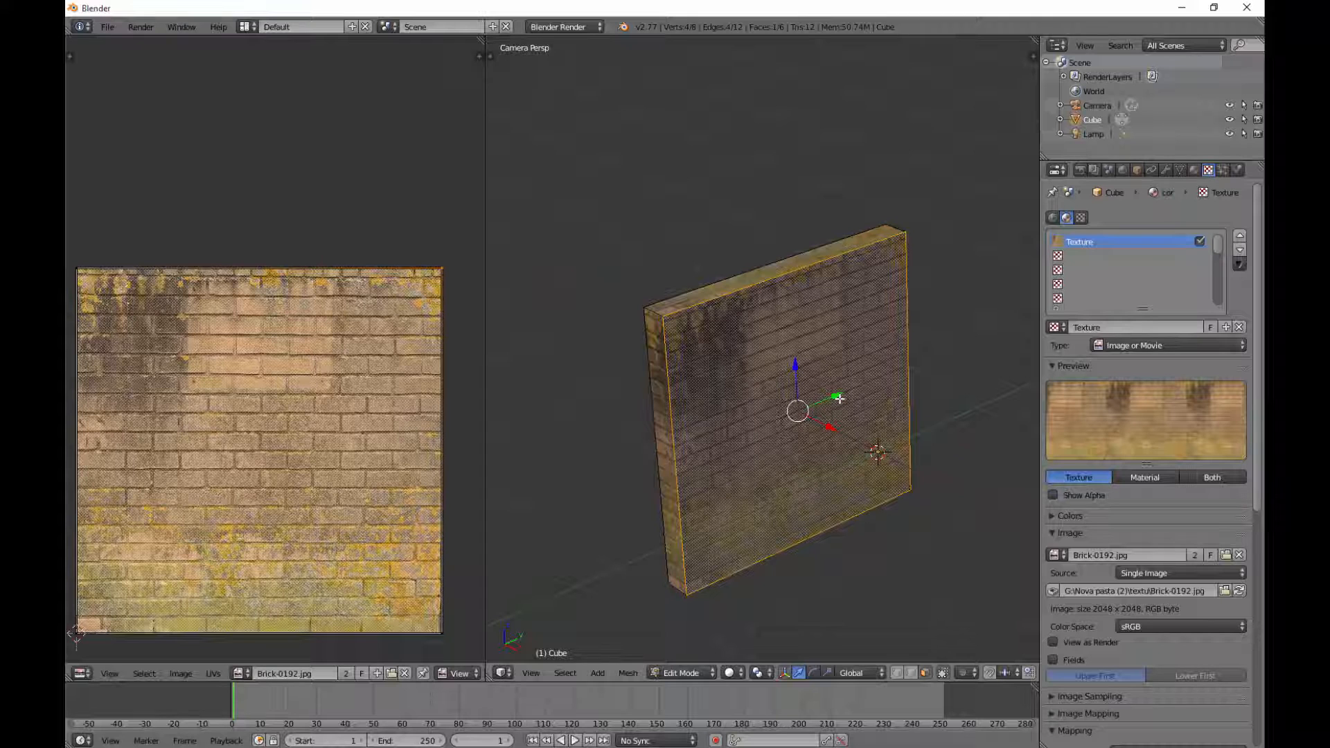
key("z")
right_click(797, 406, "shift")
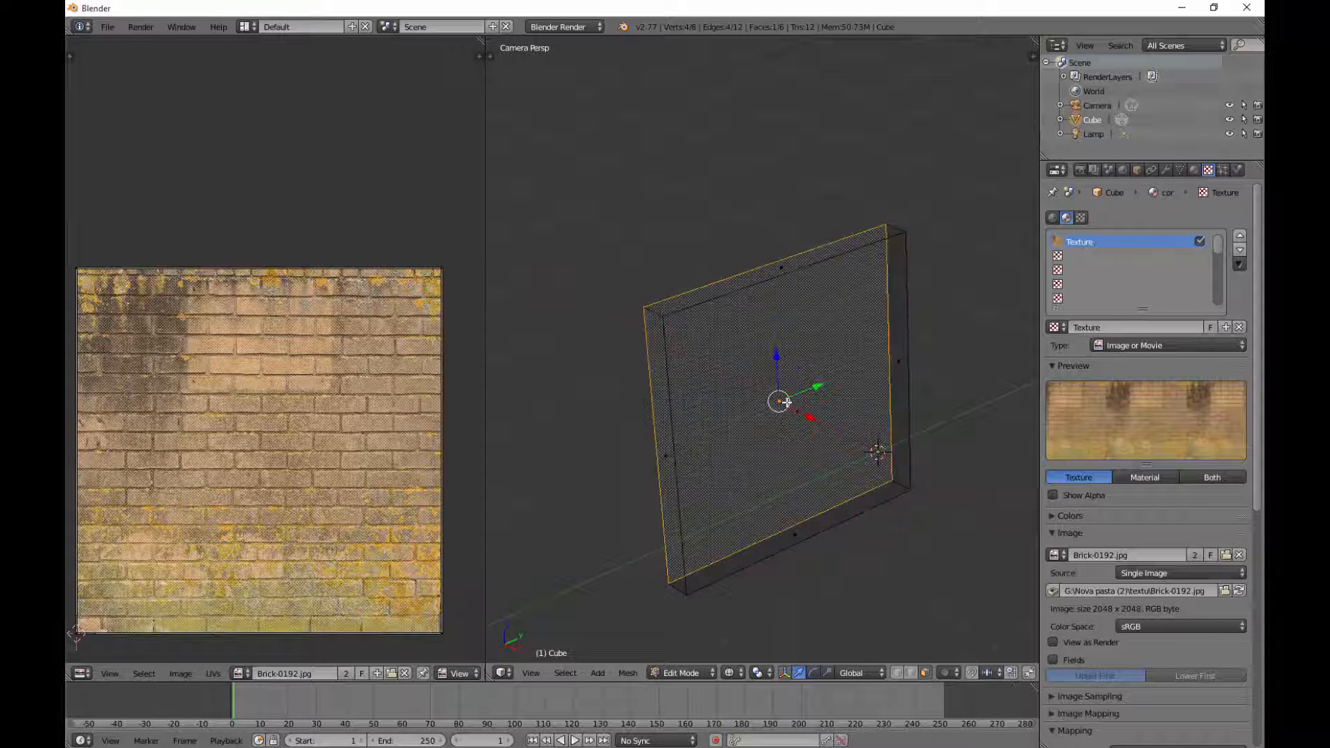
key("z")
scroll(329, 368, "down", 2)
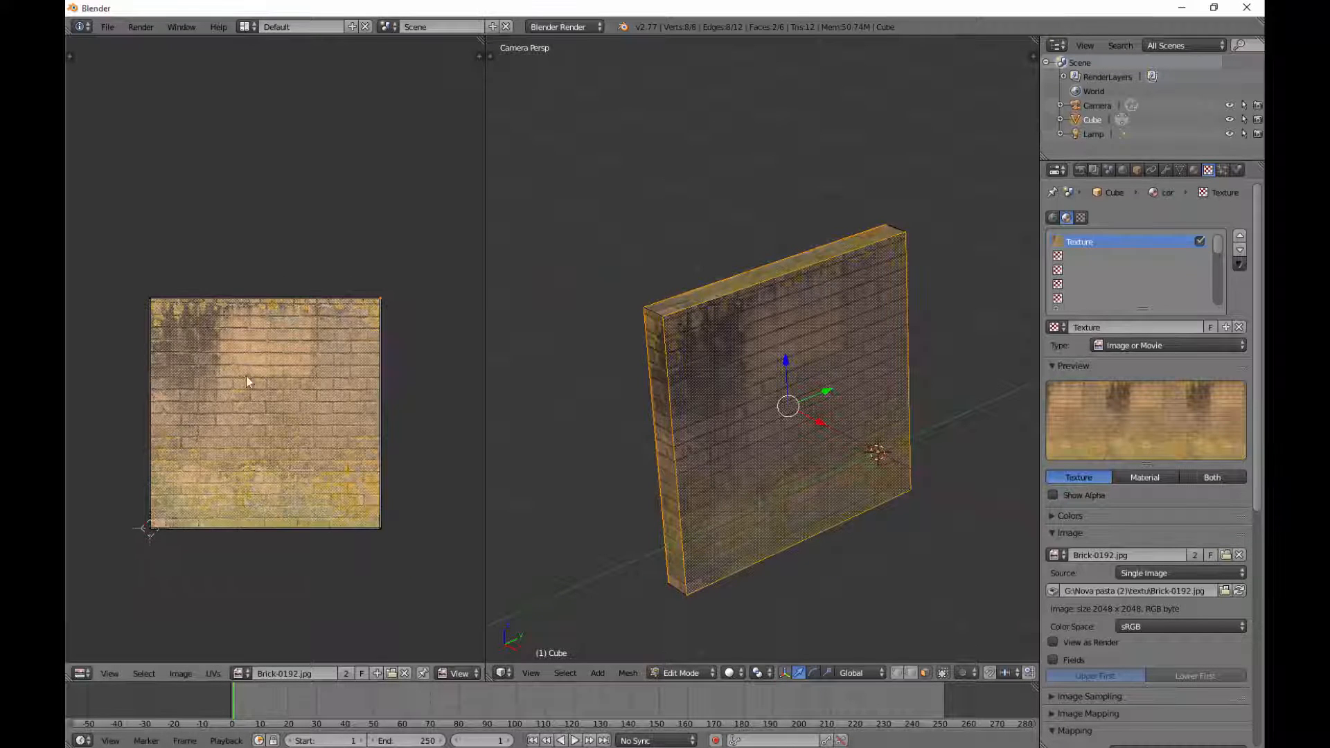
key("g")
left_click(309, 343)
Select all of the slab's faces, examine how the bricks meet at its edges, and return to Object Mode
key("a")
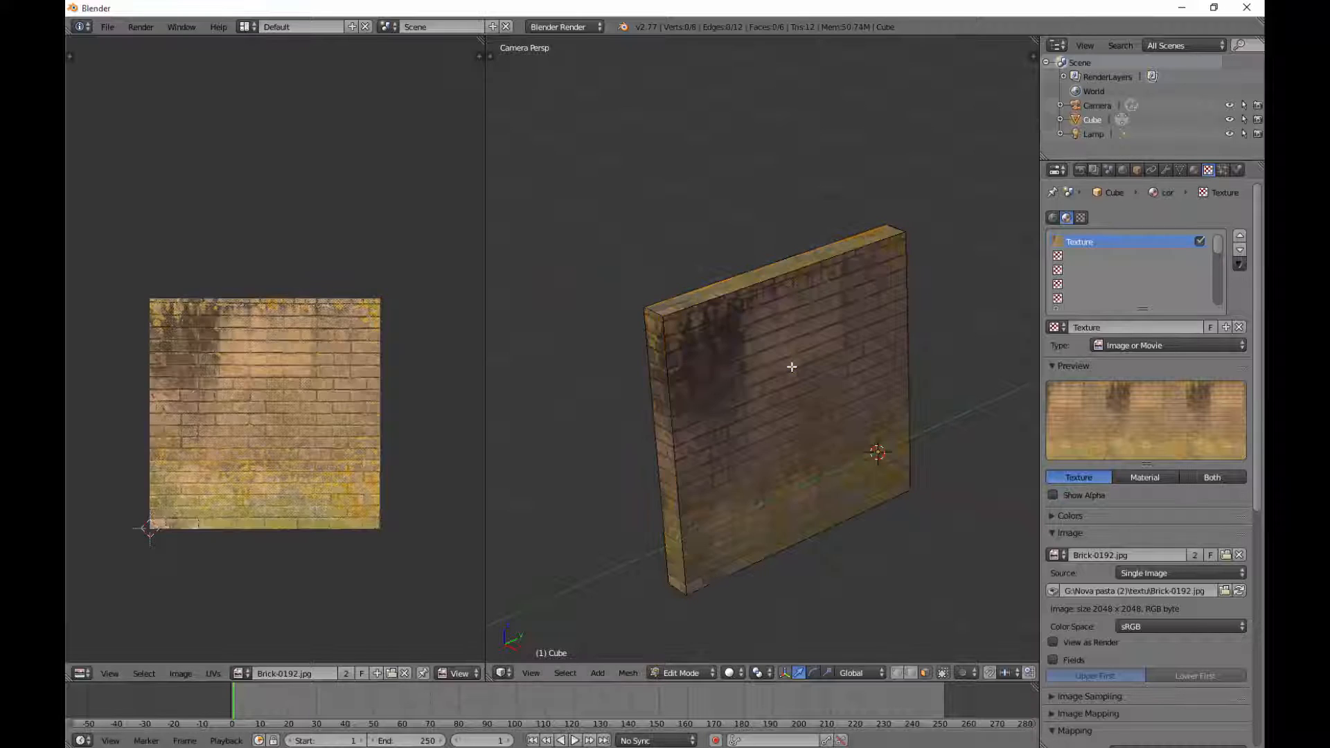
key("a")
key("Tab")
scroll(768, 361, "up", 2)
key("Tab")
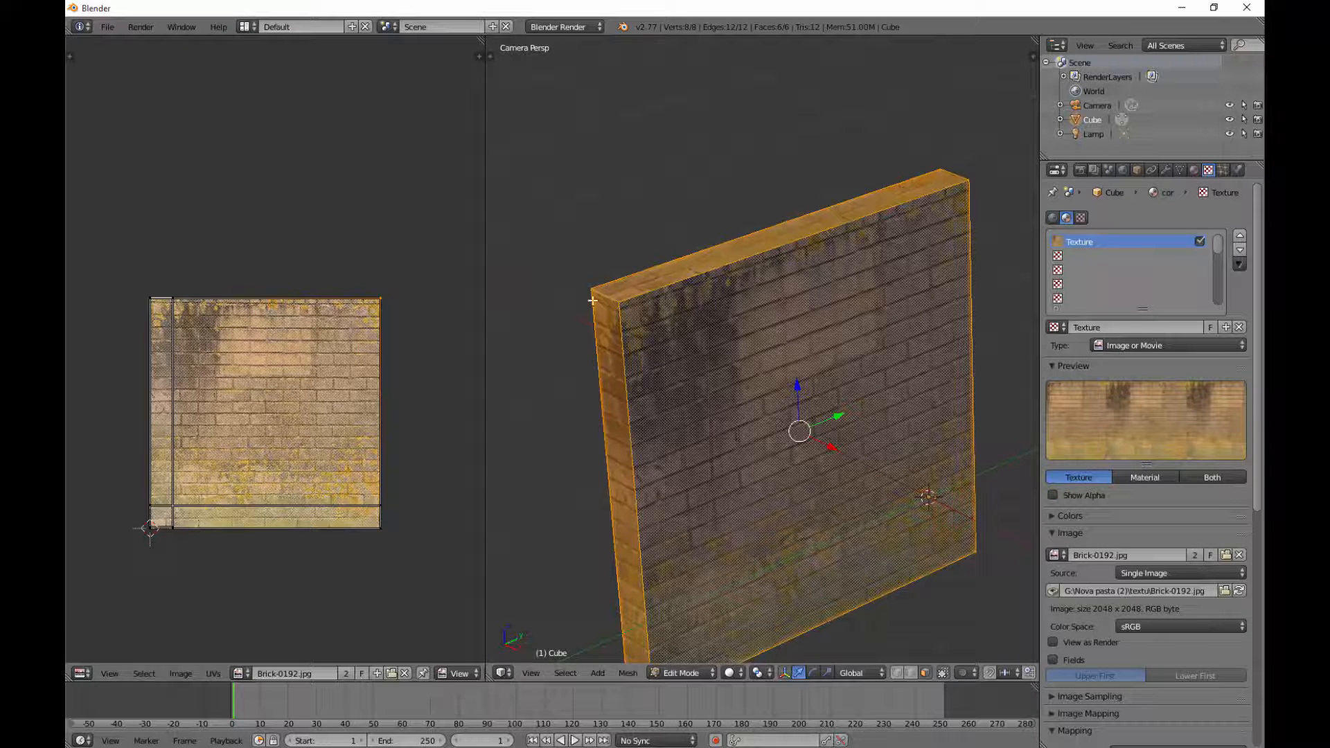
middle_click_drag(738, 337, 669, 340)
scroll(689, 357, "up", 4)
key("Tab")
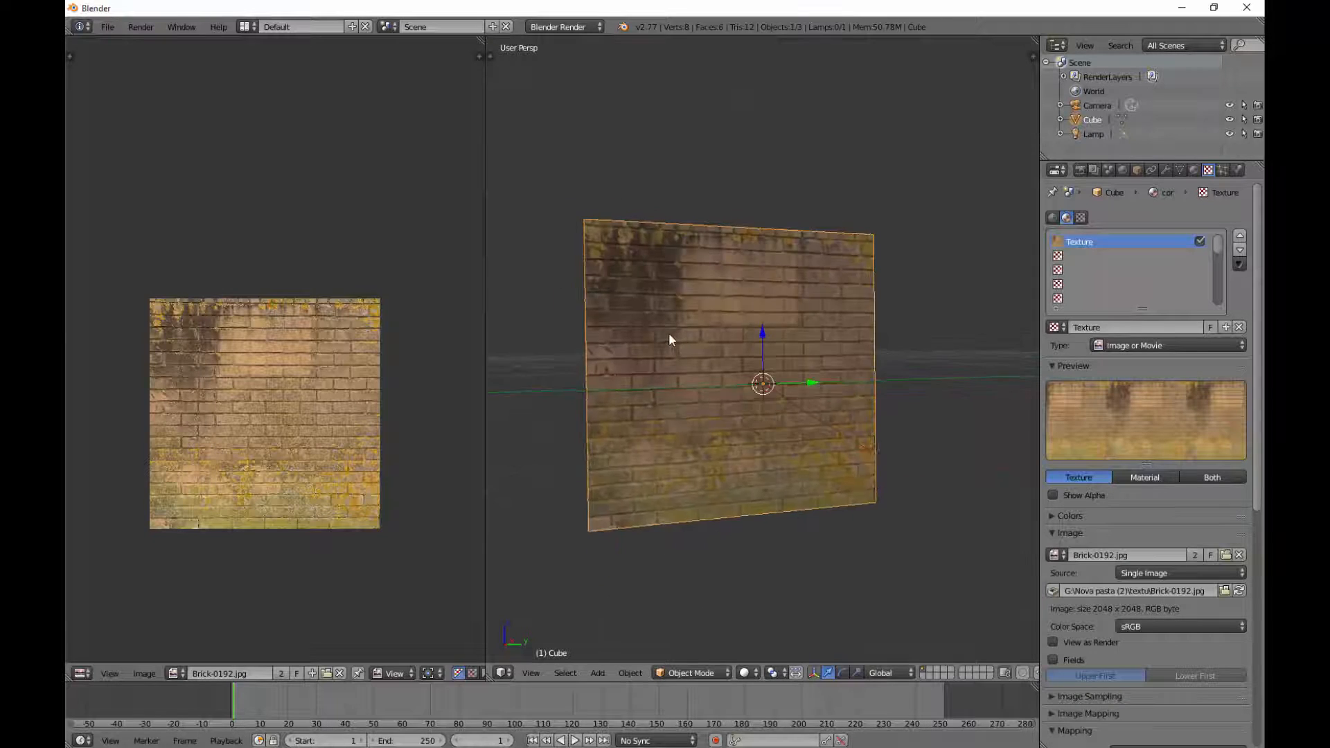
Raise the wall about 1.9 units along Z in the right orthographic view so its base sits on the ground line
key("KP_3")
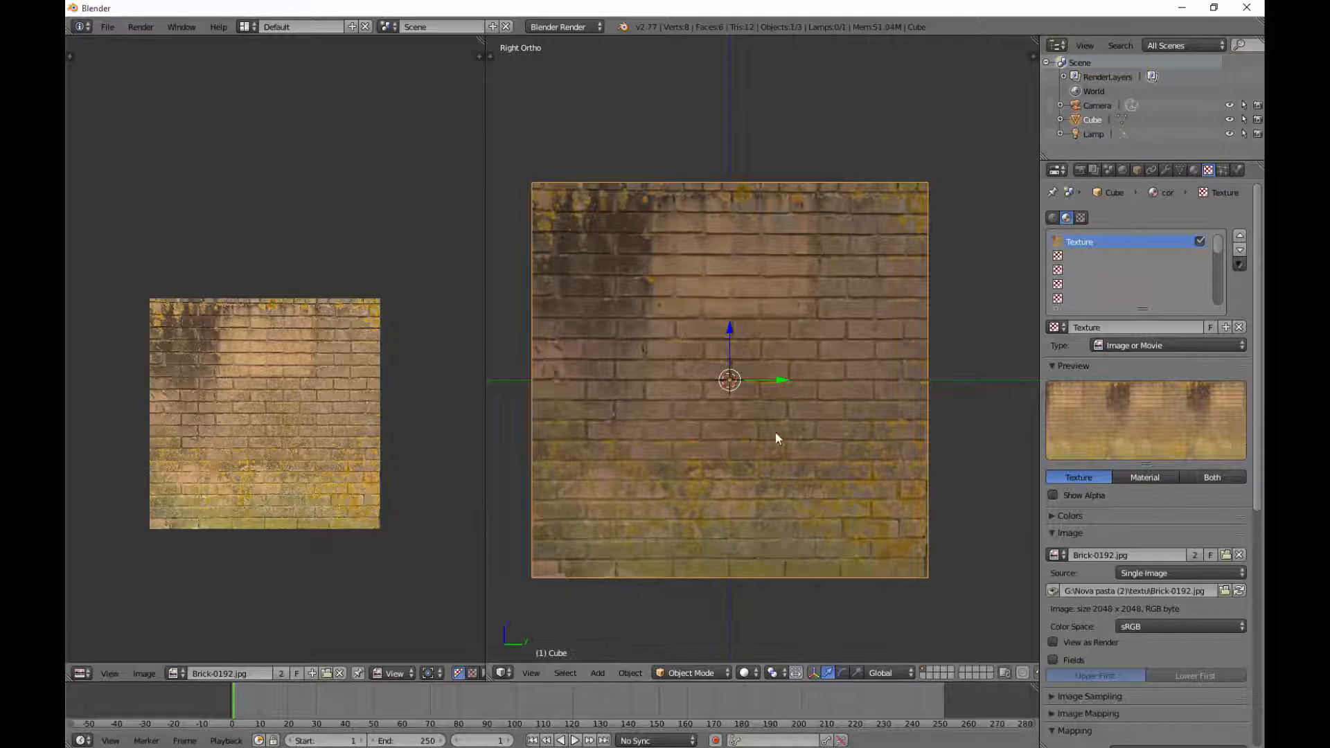
middle_click_drag(775, 433, 825, 468)
scroll(824, 468, "up", 1)
key("KP_3")
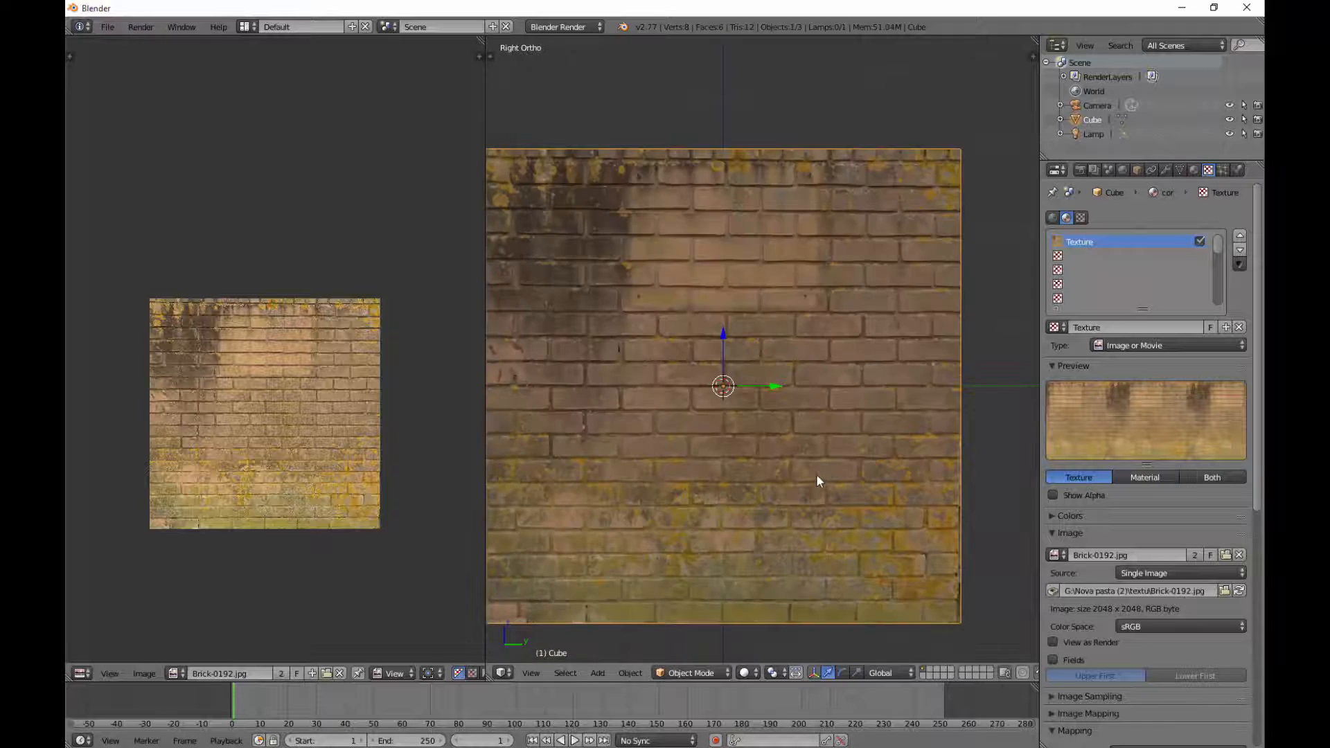
scroll(810, 477, "down", 1)
scroll(804, 477, "up", 1)
key("g")
key("z")
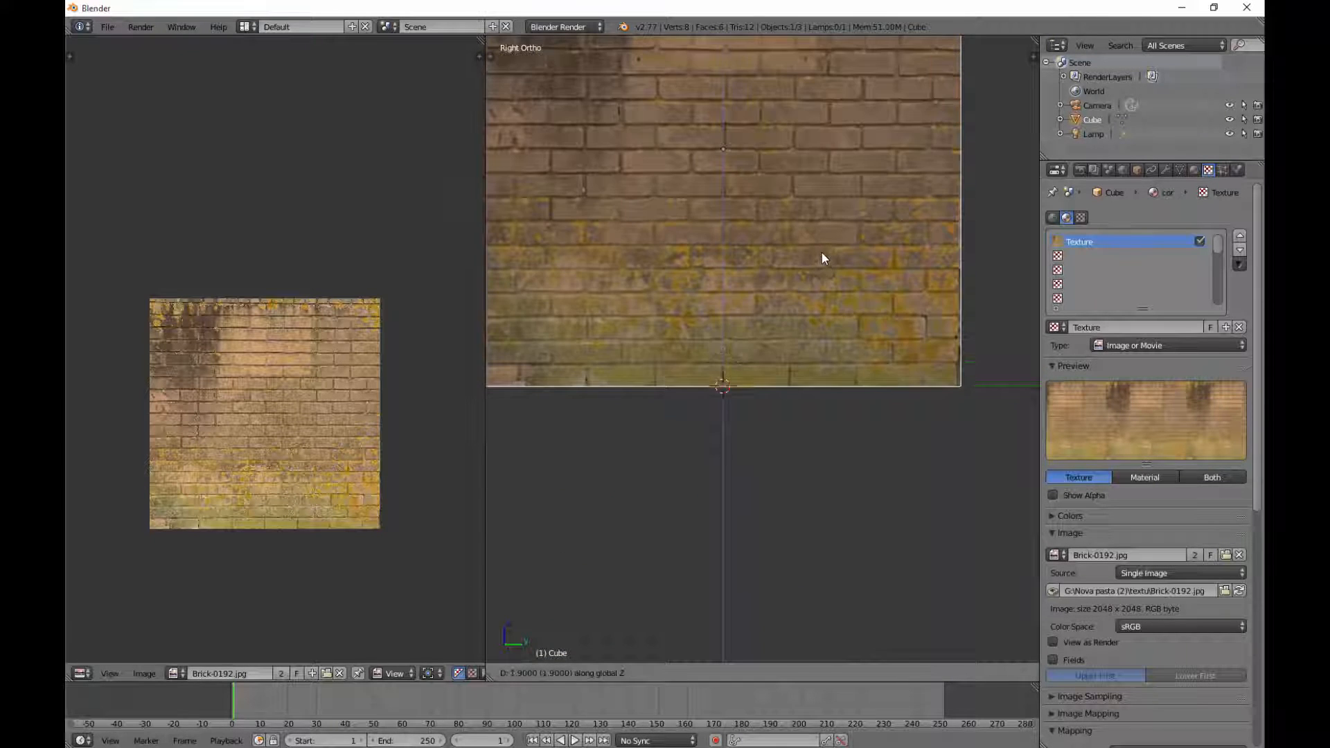
left_click(821, 258)
Duplicate the wall and rotate the copy about a quarter turn around Z to form a corner
middle_click_drag(821, 264, 880, 427)
key("KP_5")
scroll(899, 415, "down", 4)
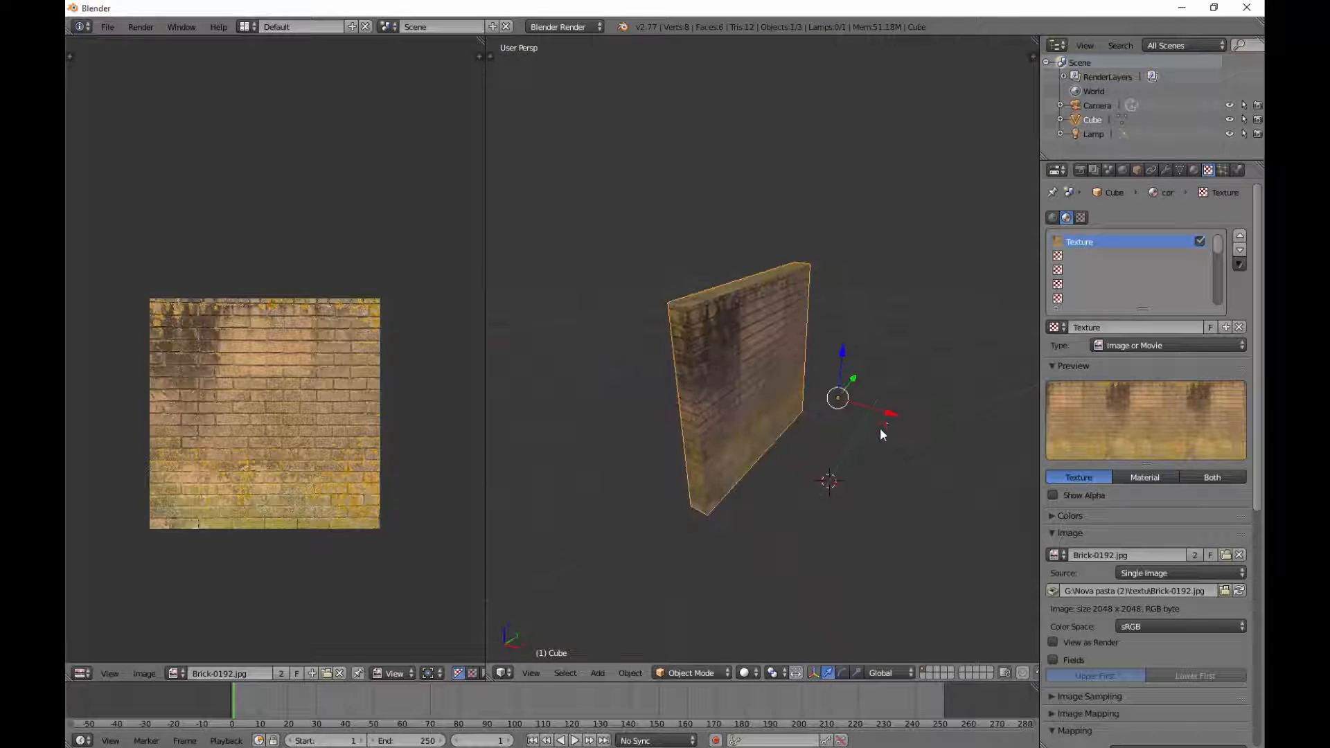
key("shift+d")
key("r")
key("z")
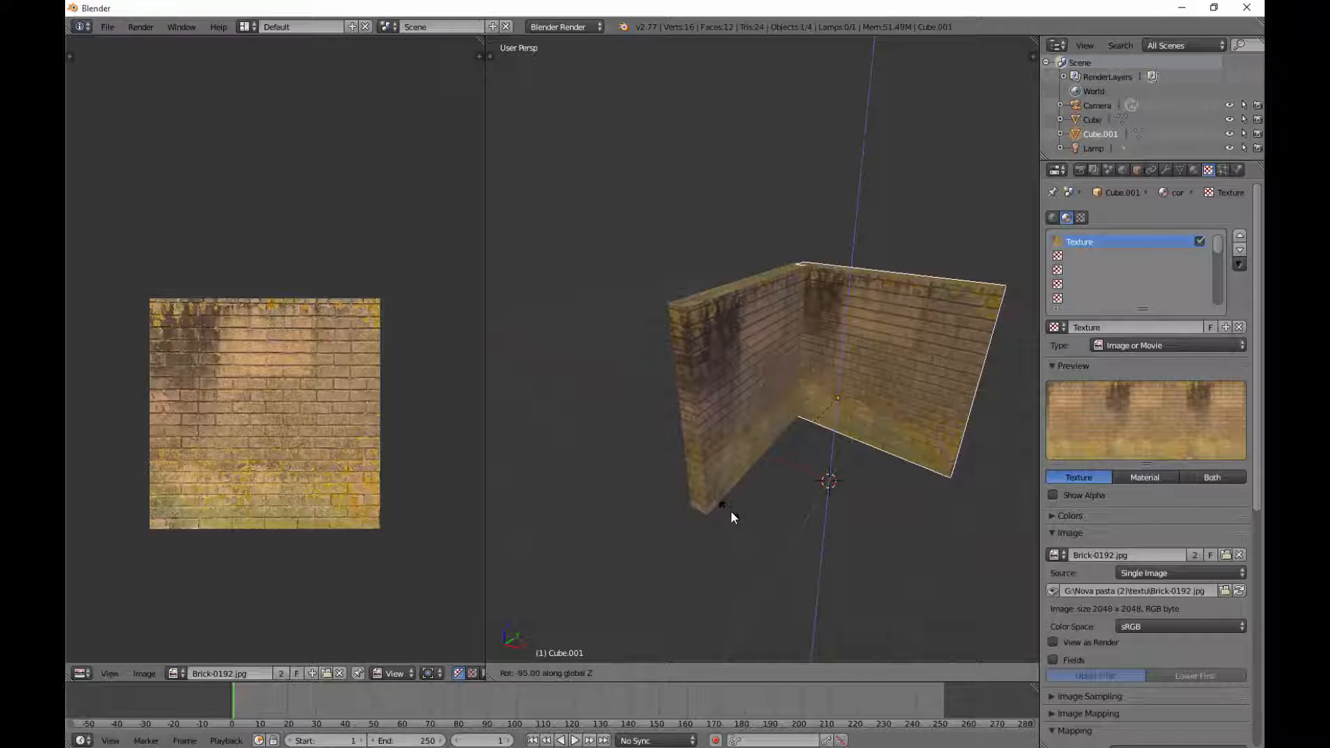
left_click(735, 513)
Duplicate the rotated wall panel twice from the top view, placing the copies end to end in a straight row
middle_click_drag(735, 513, 893, 372)
key("KP_7")
scroll(735, 489, "up", 3)
key("shift+d")
left_click(707, 404)
key("shift+d")
left_click(815, 393)
Duplicate the original wall panel twice, placing the copies end to end to extend that side of the corner
right_click(805, 375)
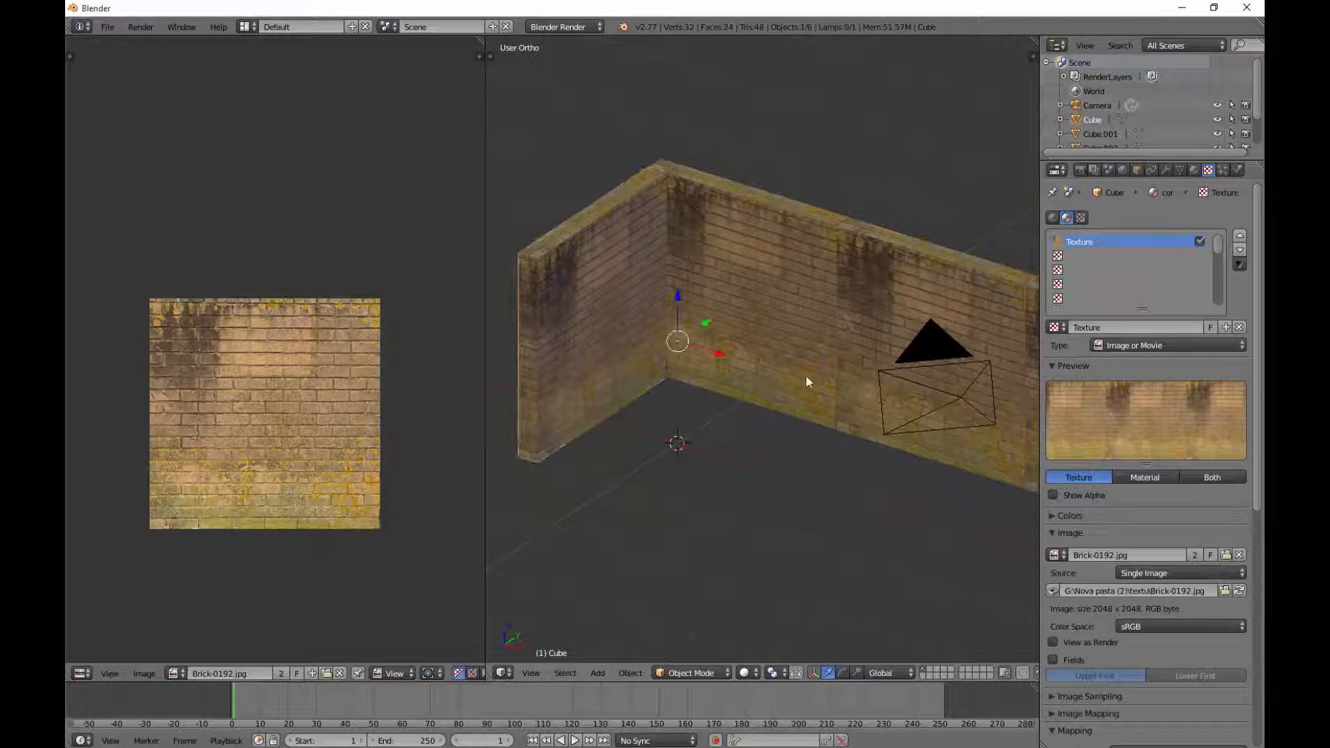
middle_click_drag(805, 375, 887, 377)
key("shift+d")
left_click(721, 380)
middle_click_drag(720, 378, 918, 410)
key("shift+d")
left_click(846, 447)
middle_click_drag(846, 447, 786, 452)
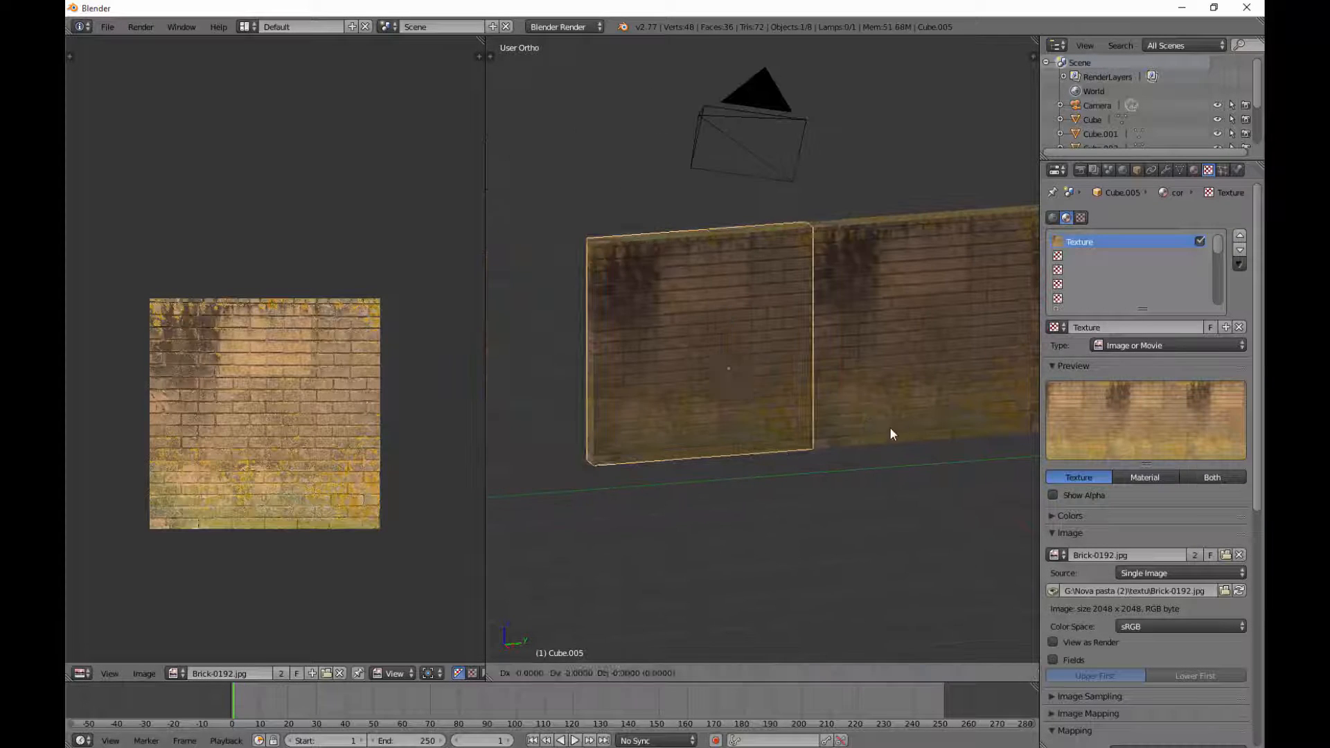
middle_click_drag(889, 427, 953, 418)
Add two evenly spaced horizontal loop cuts to the middle panel of the extended side
right_click(796, 421)
key("Tab")
scroll(947, 439, "up", 2)
key("a")
key("a")
middle_click_drag(956, 517, 894, 479, "shift")
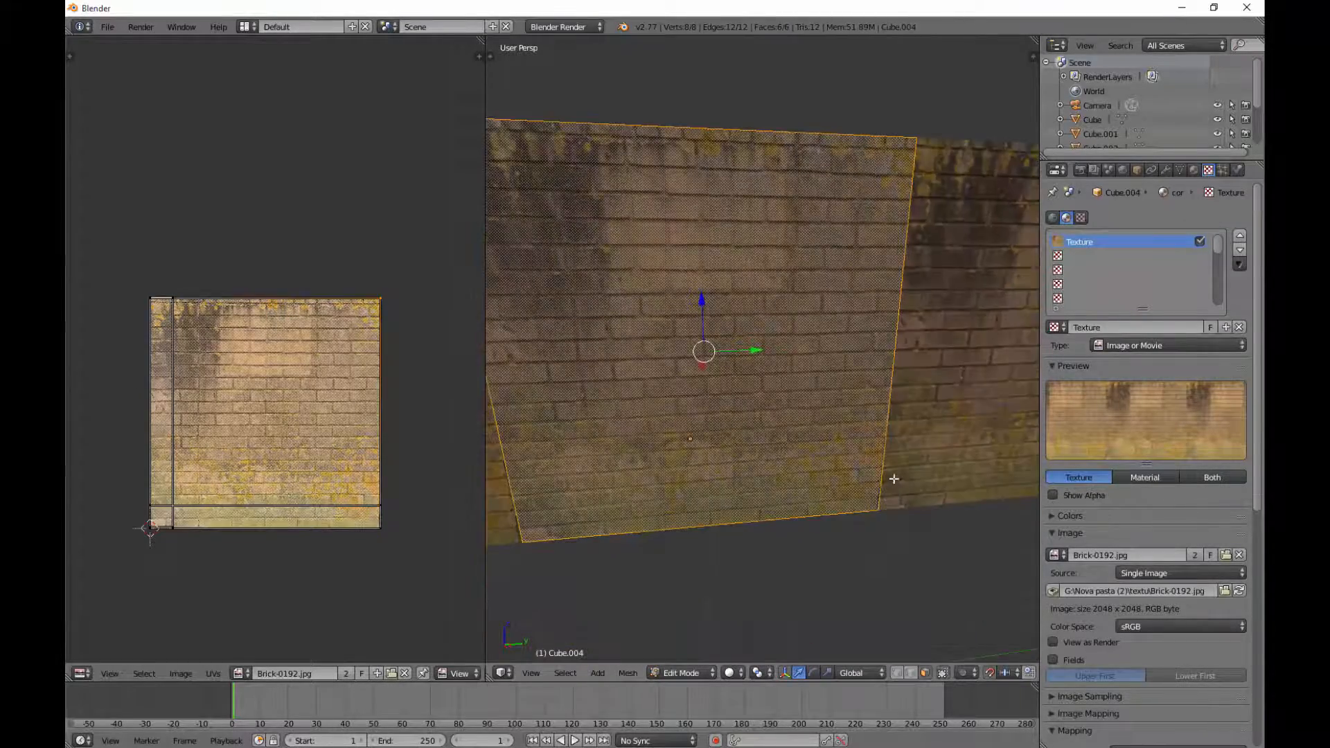
middle_click_drag(788, 417, 879, 447)
scroll(797, 427, "down", 3)
key("ctrl+r")
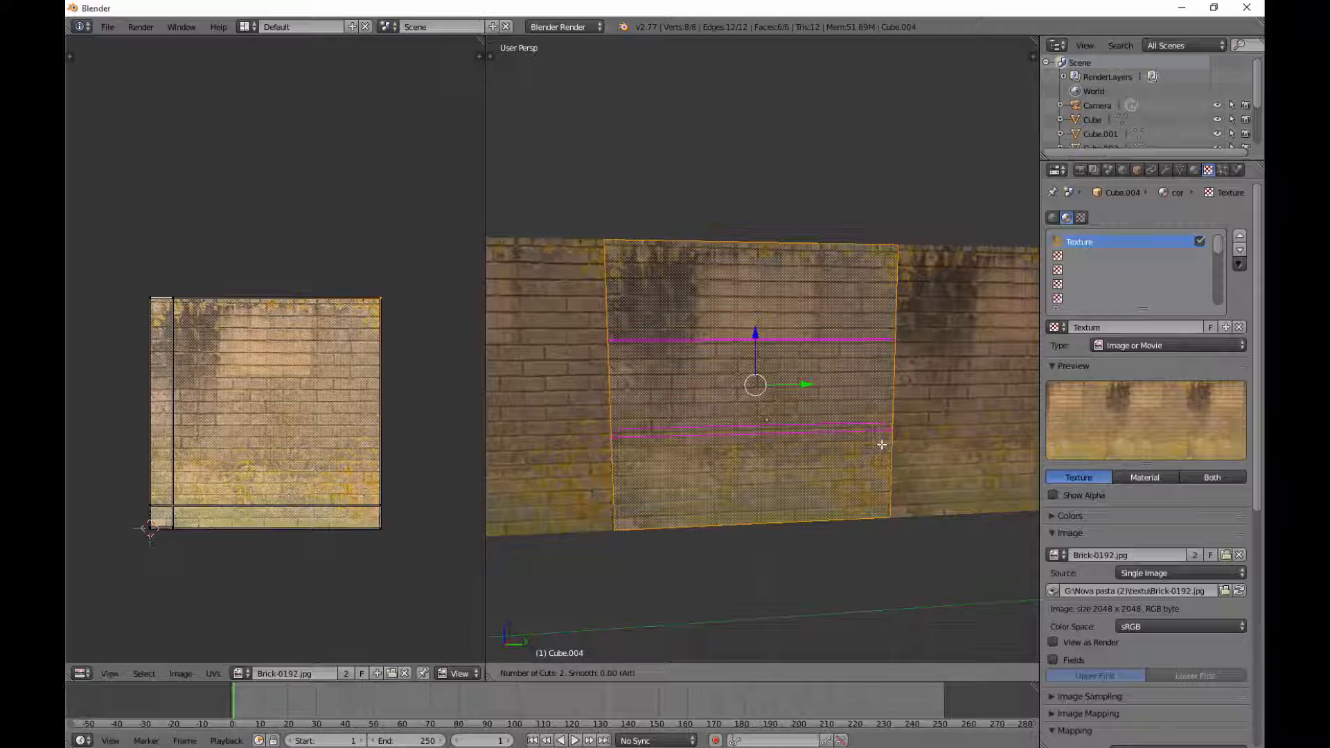
double_click(881, 445)
Add three evenly spaced vertical loop cuts to the middle panel and delete the central edge loop
key("ctrl+r")
scroll(790, 448, "up", 1)
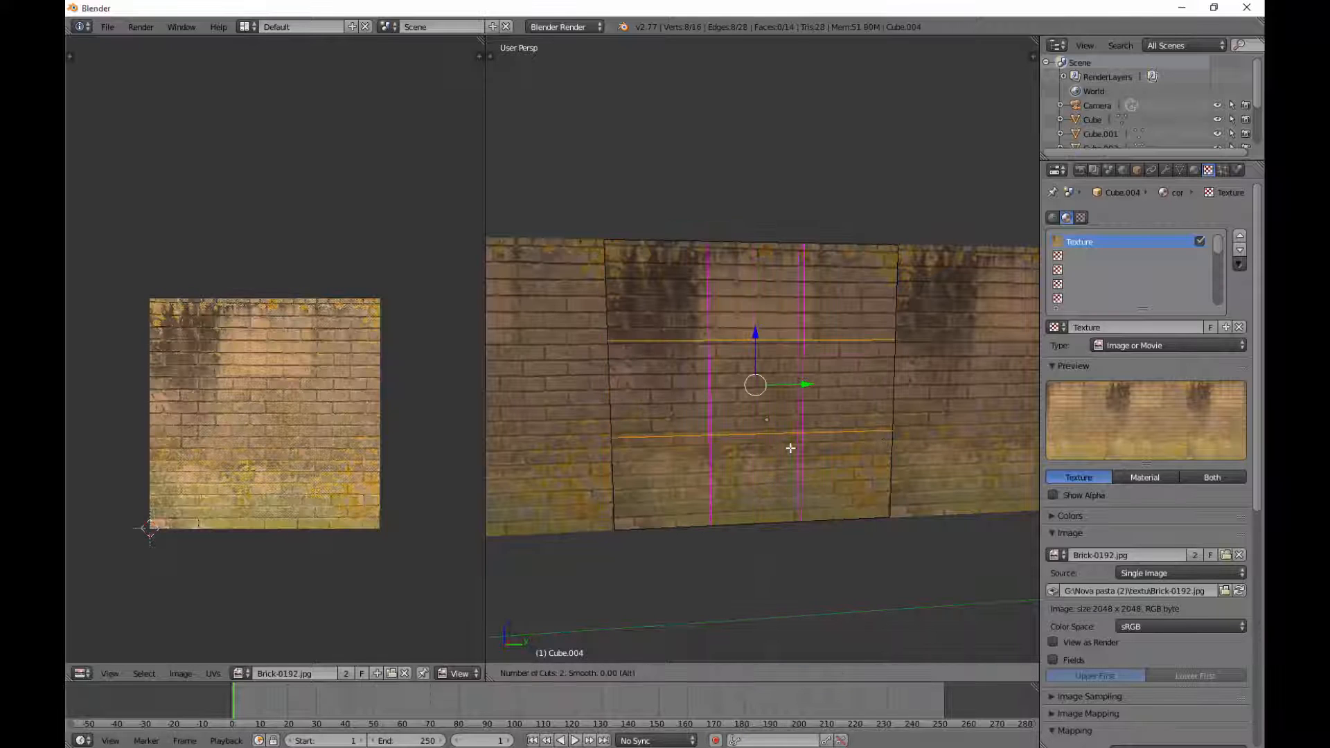
double_click(791, 448)
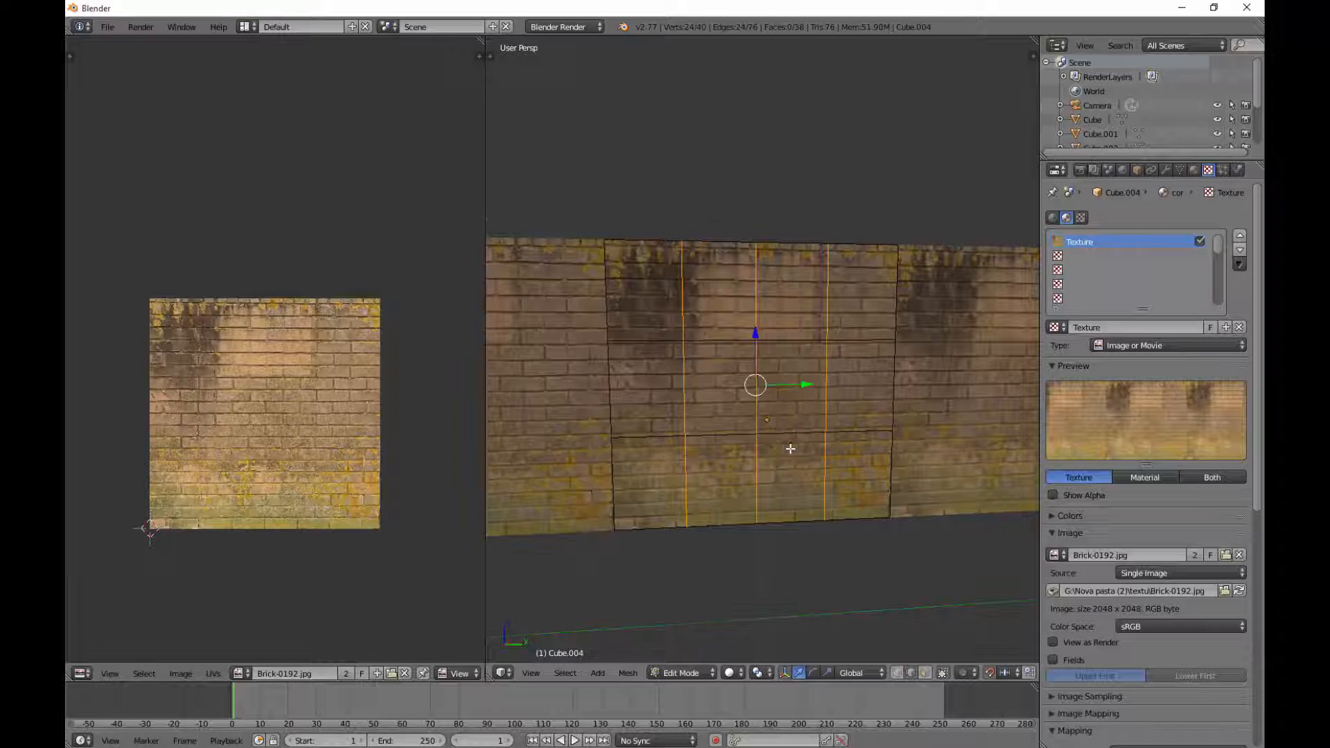
scroll(790, 448, "up", 1)
right_click(764, 499, "alt")
key("x")
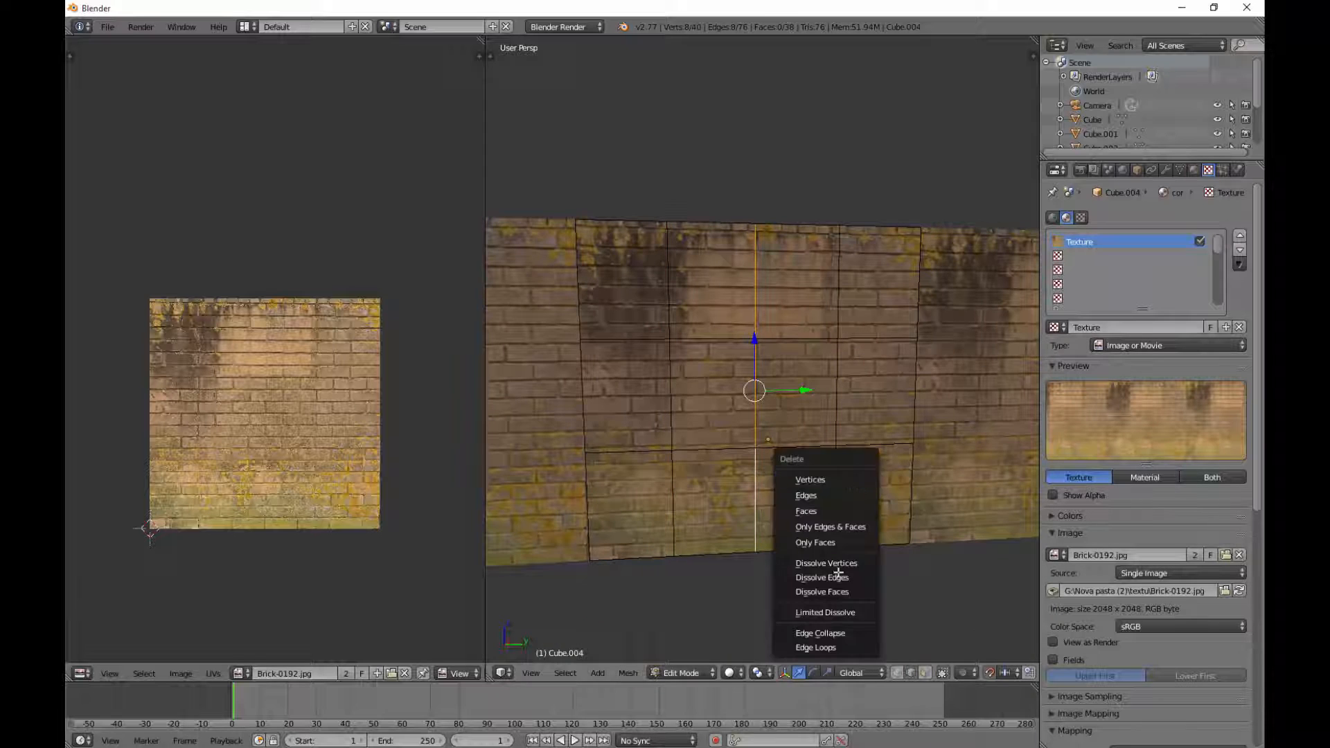
left_click(828, 646)
scroll(865, 607, "up", 1)
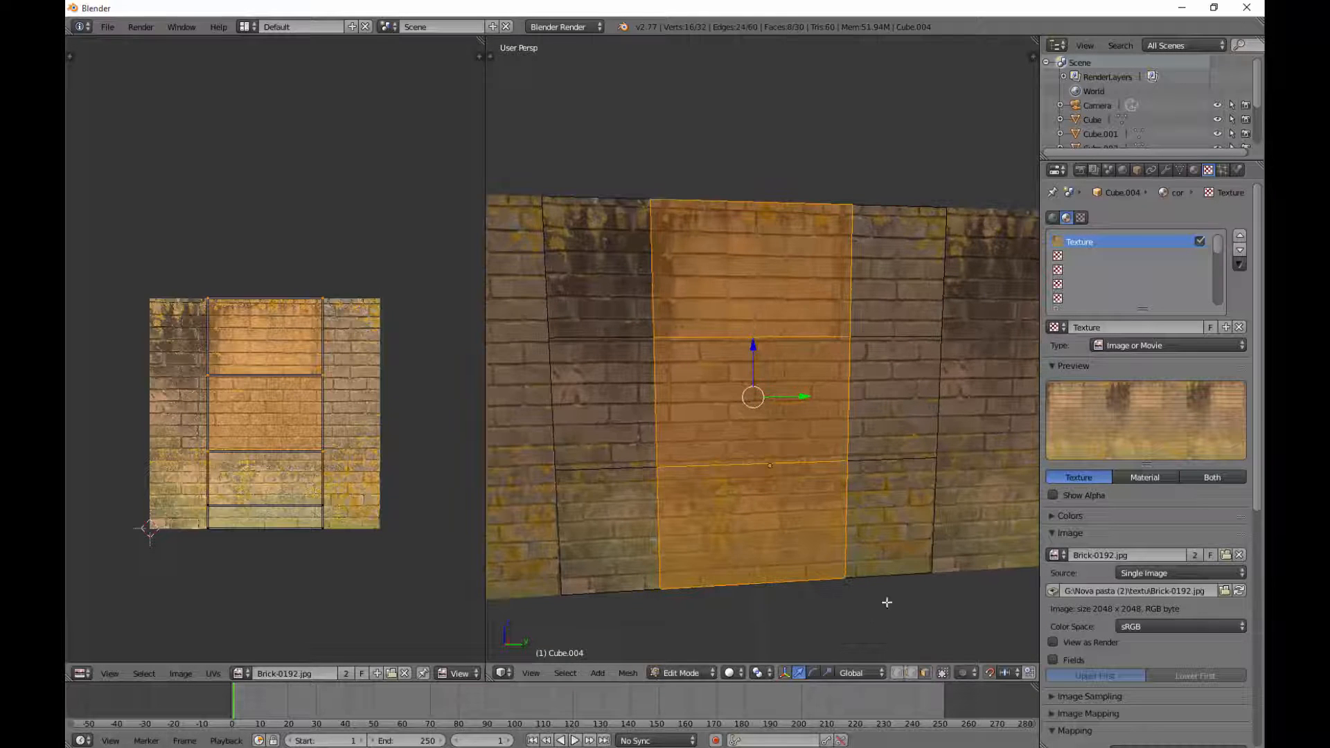
Delete the front and back central faces of the subdivided wall panel to cut the window opening
right_click(824, 394)
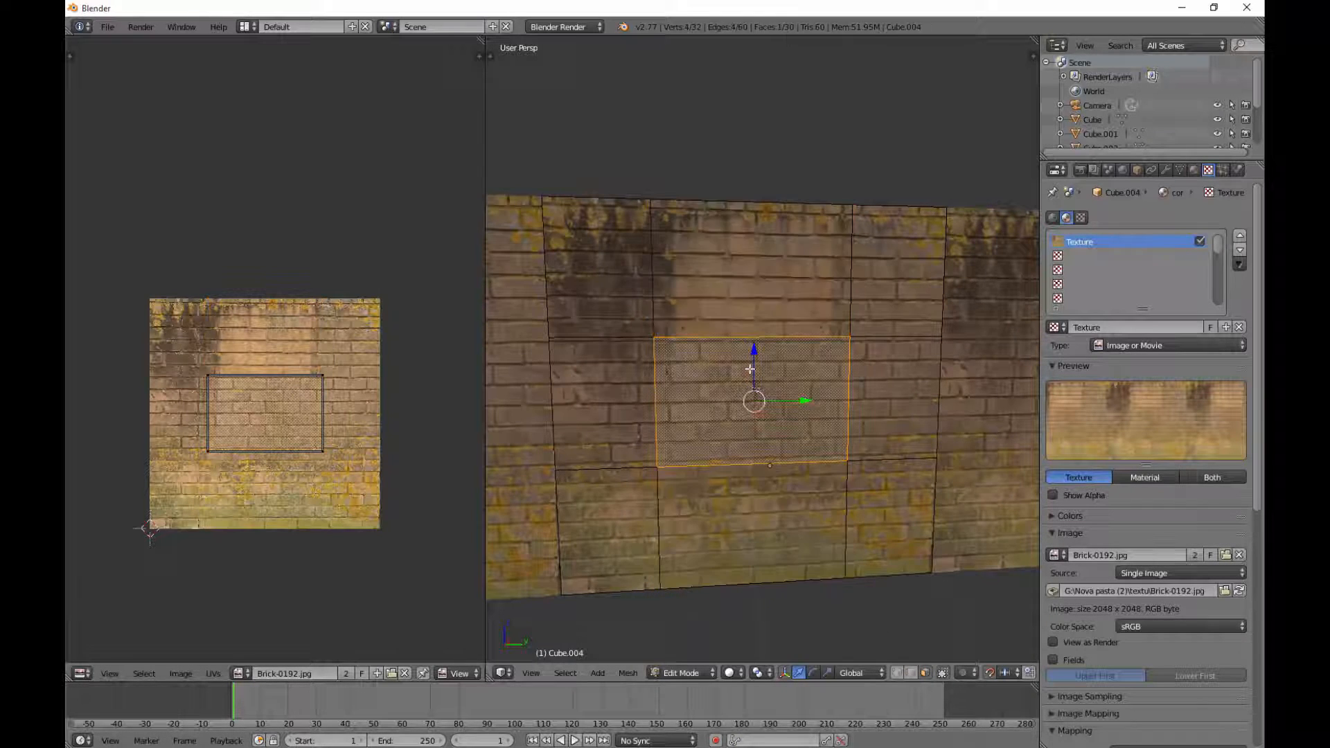
key("z")
key("z")
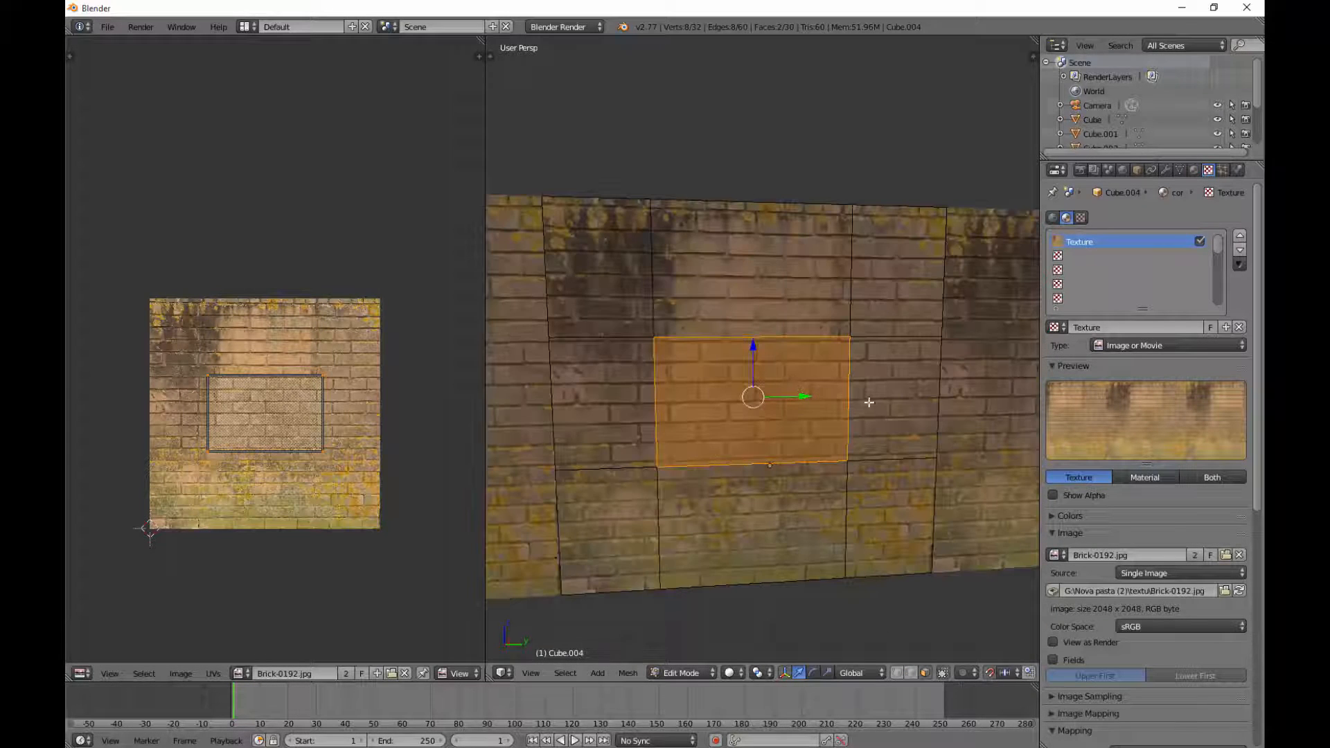
key("x")
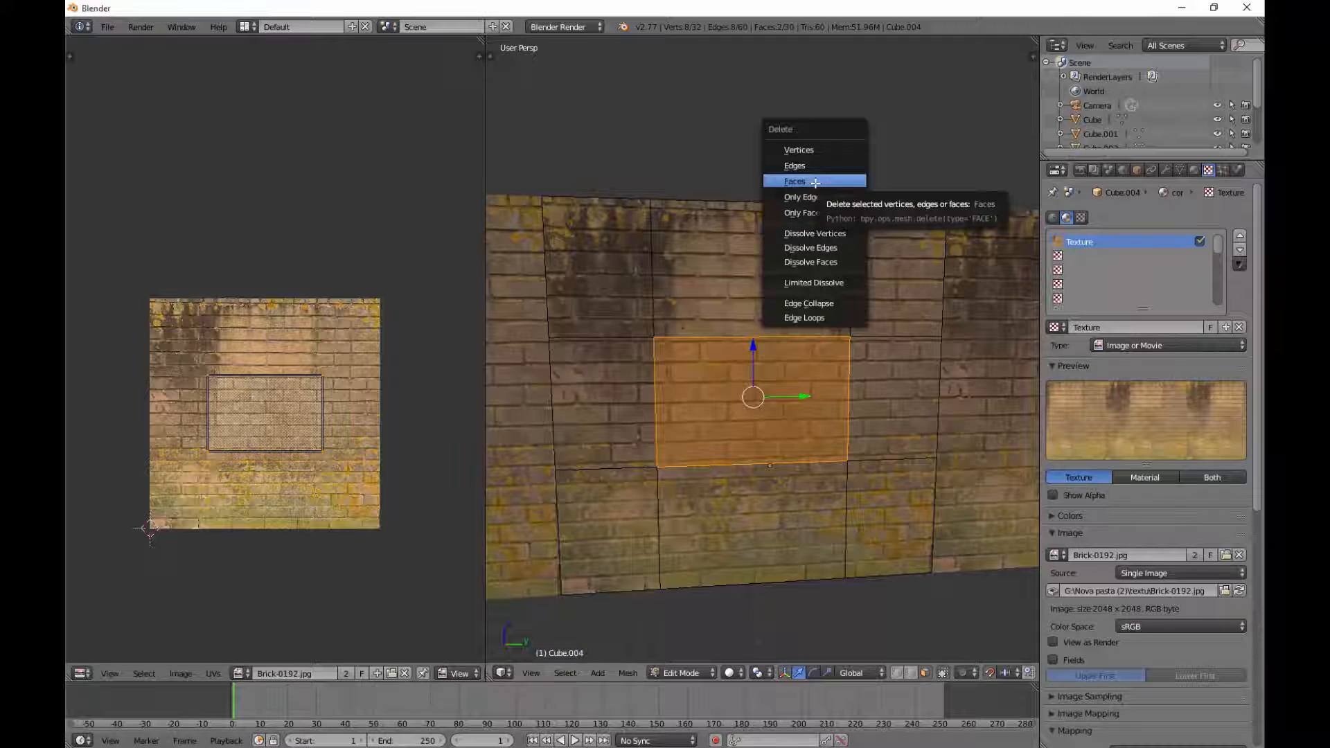
left_click(795, 181)
middle_click_drag(808, 196, 794, 632)
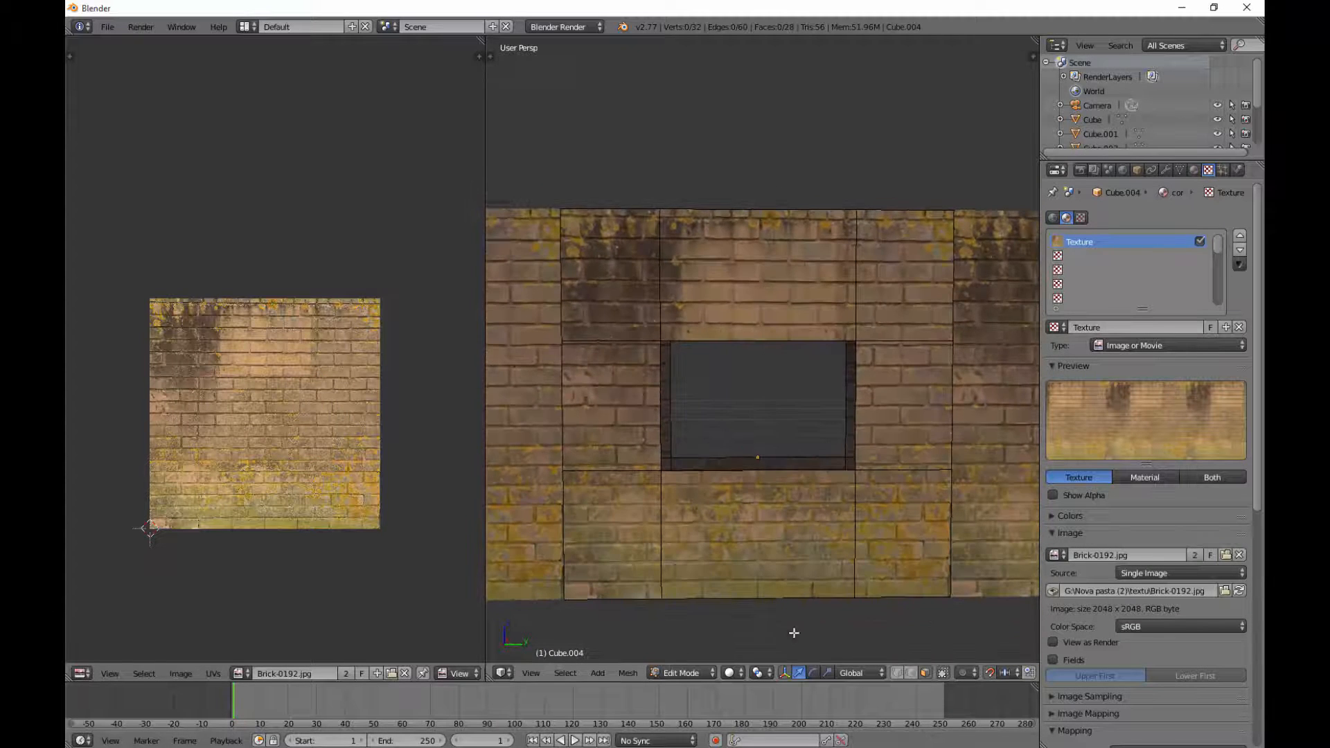
Fill the window opening's sill and its left jamb with faces between the front and back edges
scroll(745, 522, "up", 2)
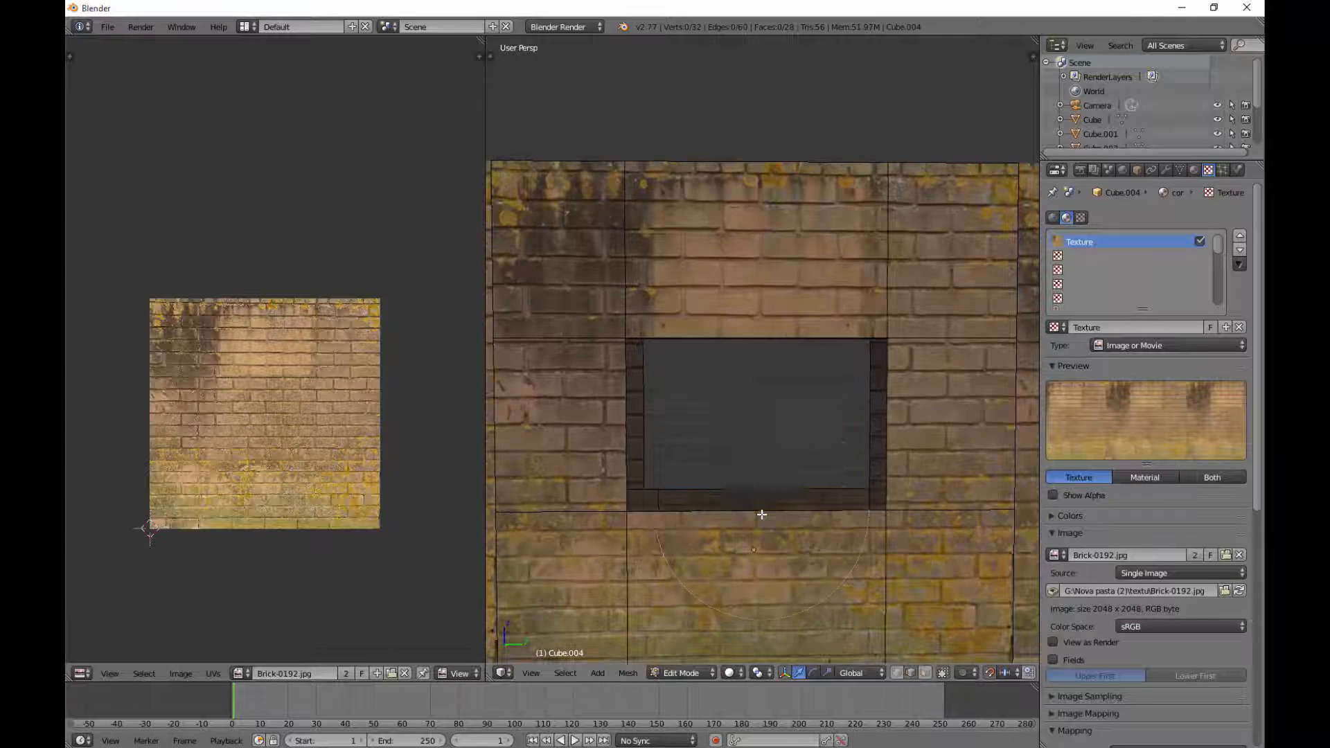
key("c")
left_click(758, 507)
right_click(757, 506)
key("f")
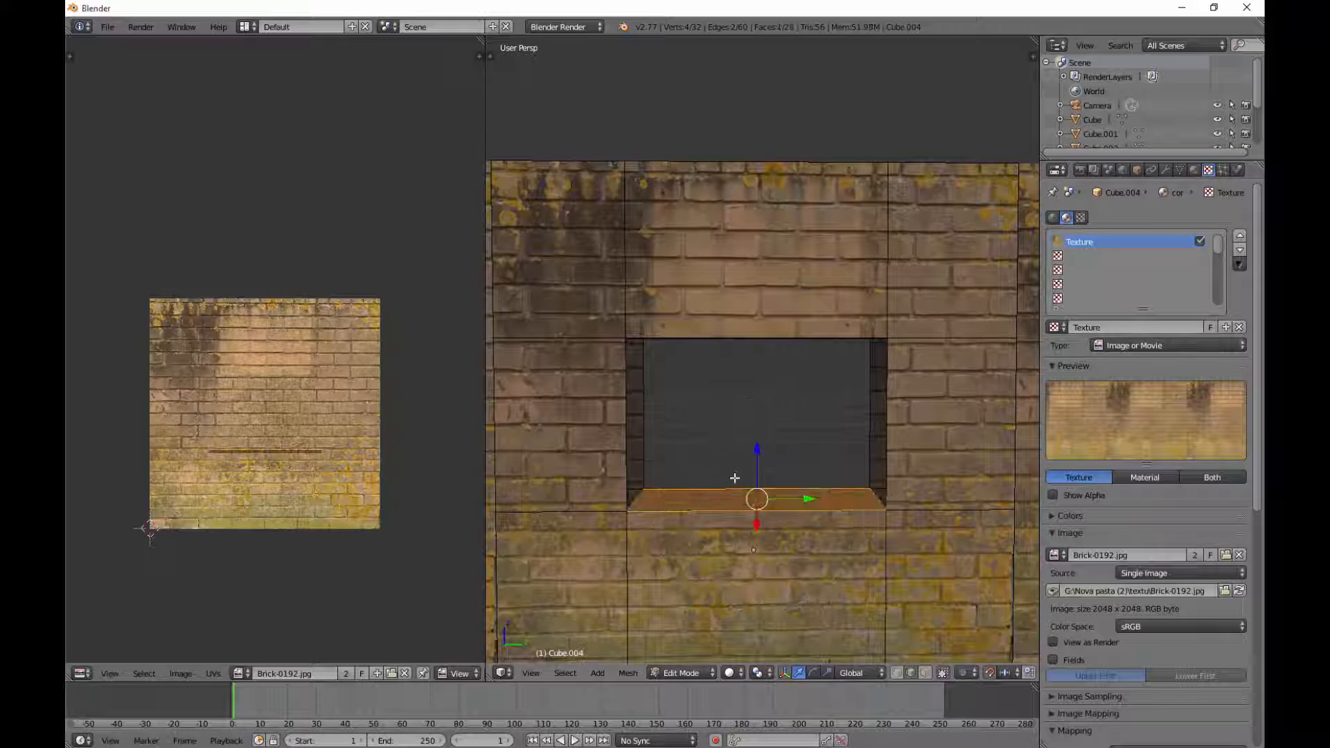
key("a")
key("c")
scroll(669, 420, "up", 5)
left_click(667, 419)
right_click(668, 418)
middle_click_drag(693, 443, 704, 385)
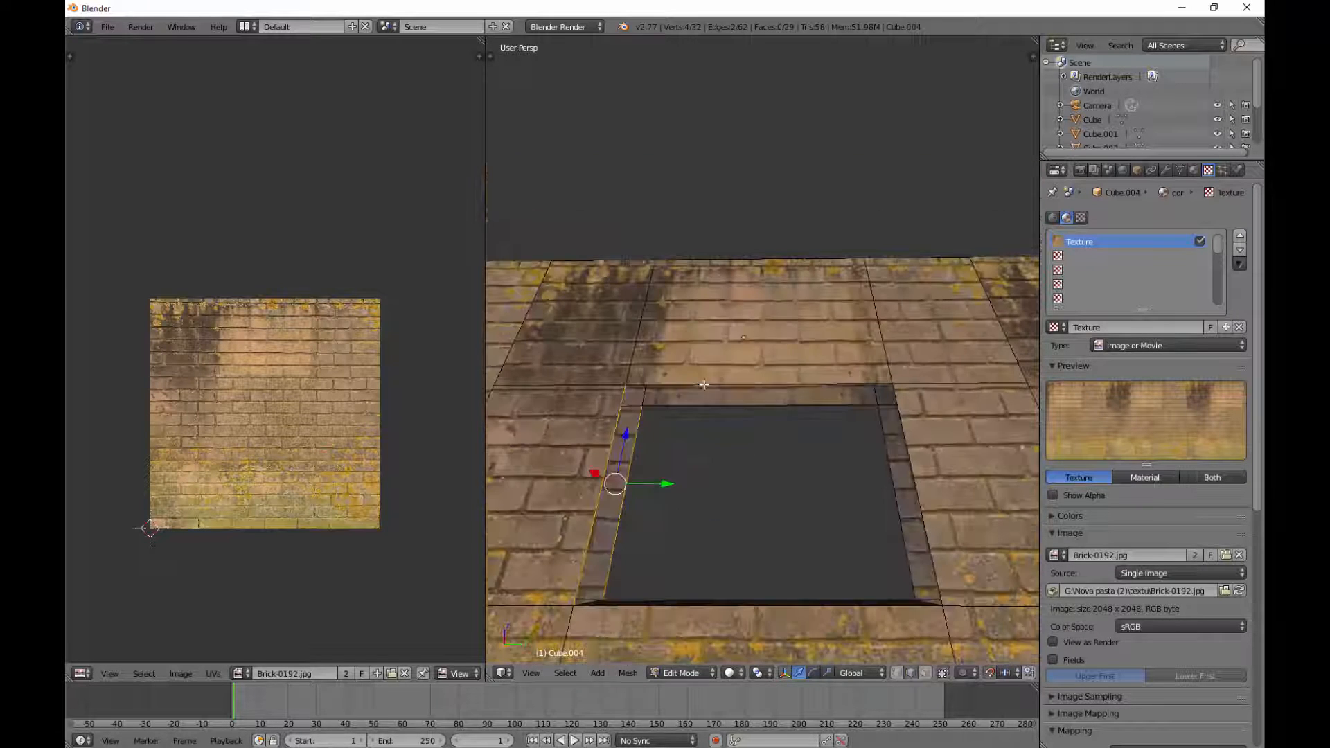
key("f")
Fill the underside of the window opening's top and its right jamb with faces
key("a")
key("c")
right_click(746, 430)
key("f")
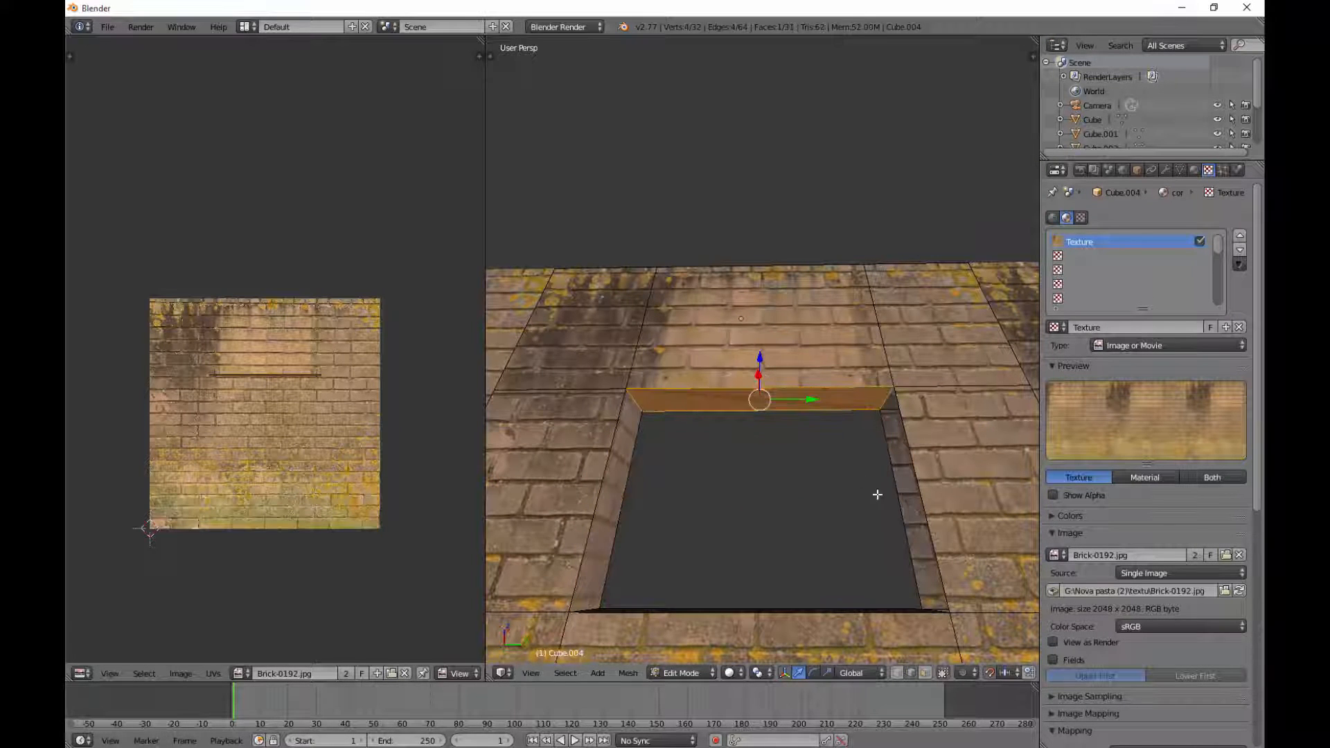
key("a")
key("c")
middle_click_drag(875, 493, 774, 563)
left_click(880, 498)
right_click(879, 498)
key("f")
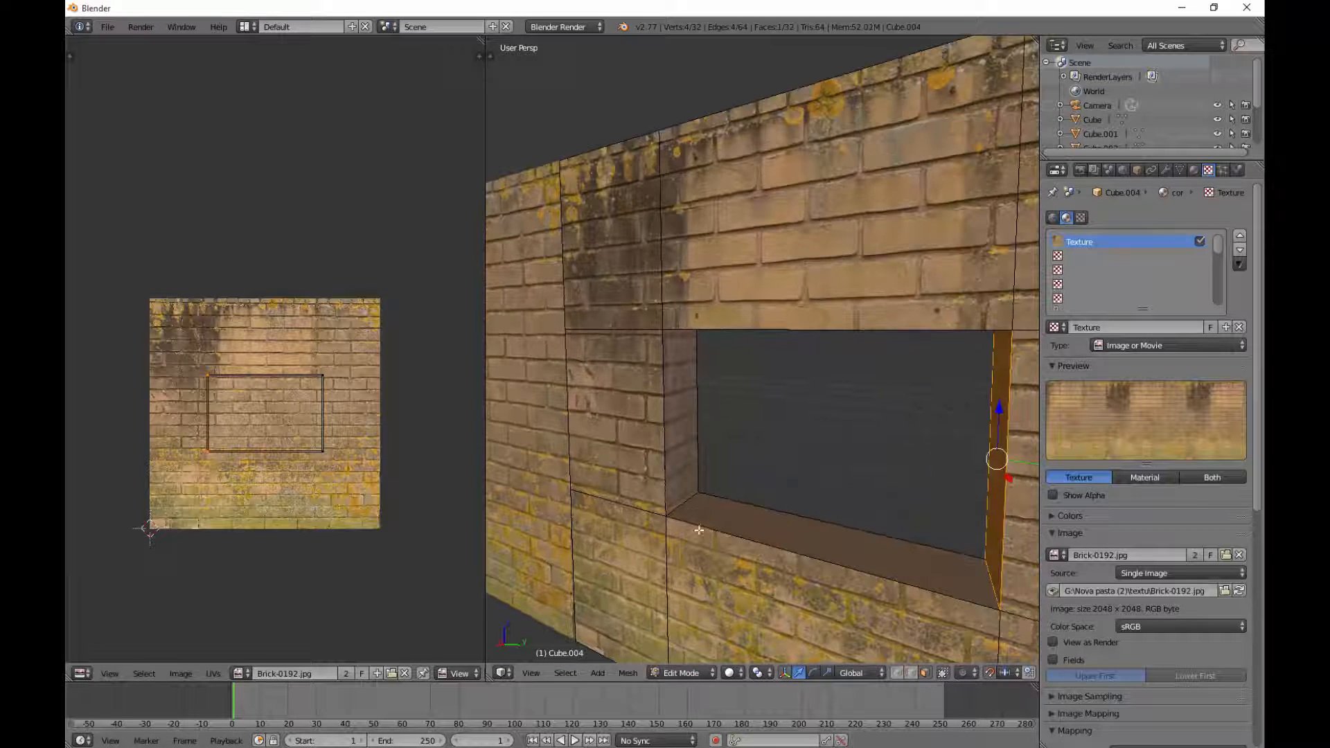
Reset the UV mapping of the window's left jamb face and scale it down to under half size on the brick image
right_click(657, 449)
right_click(675, 416, "shift")
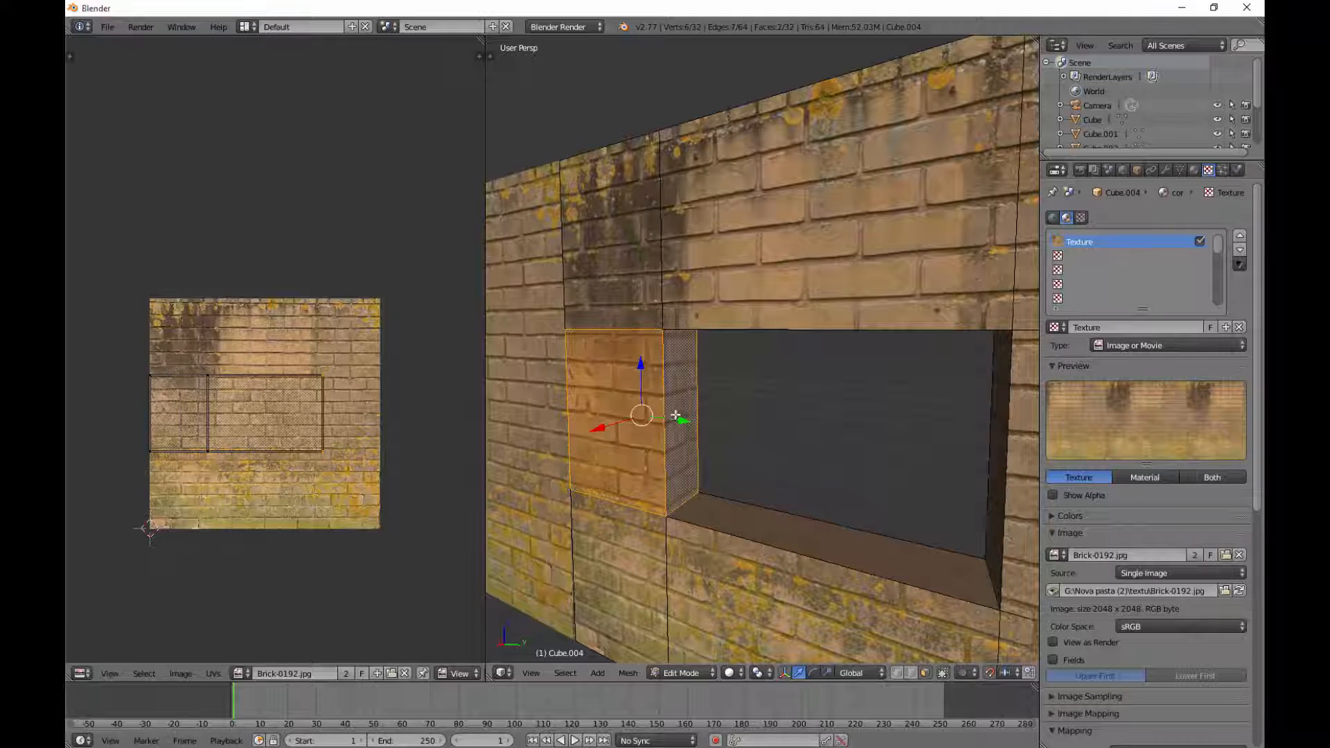
right_click(632, 415, "shift")
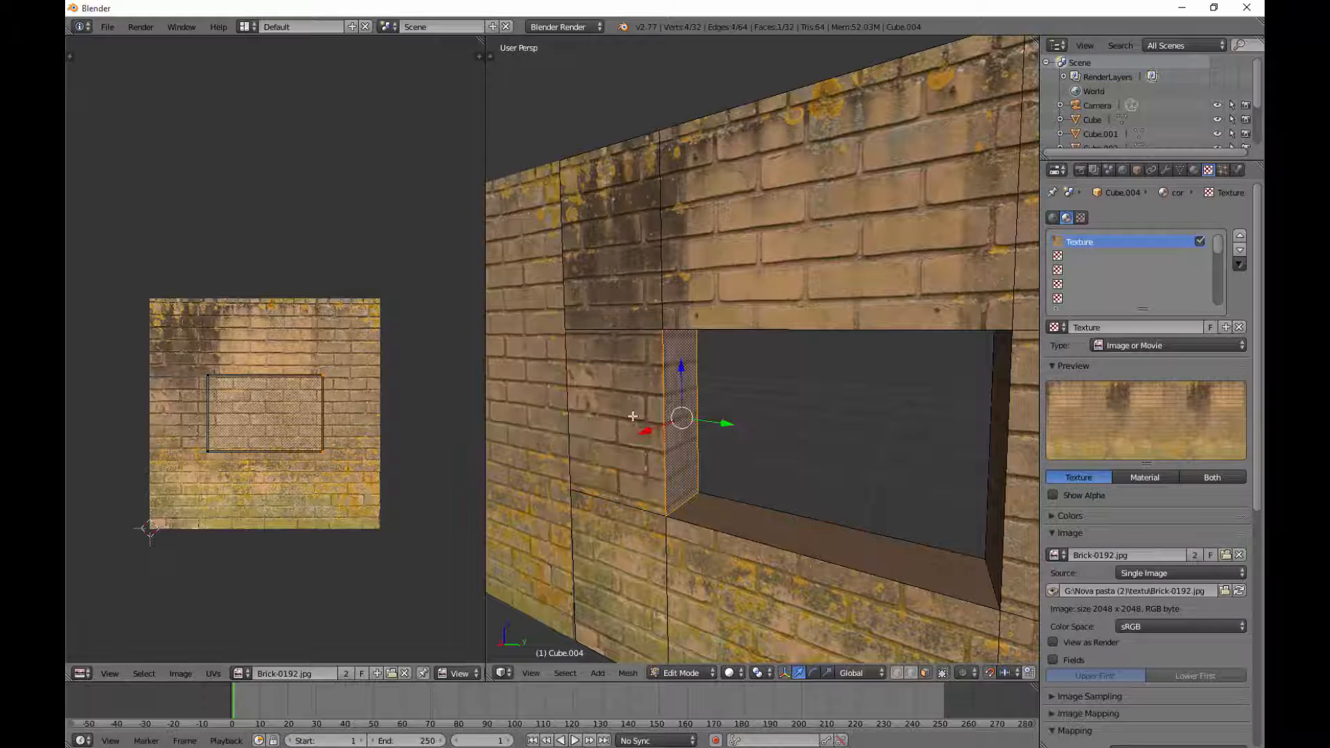
scroll(290, 459, "up", 1)
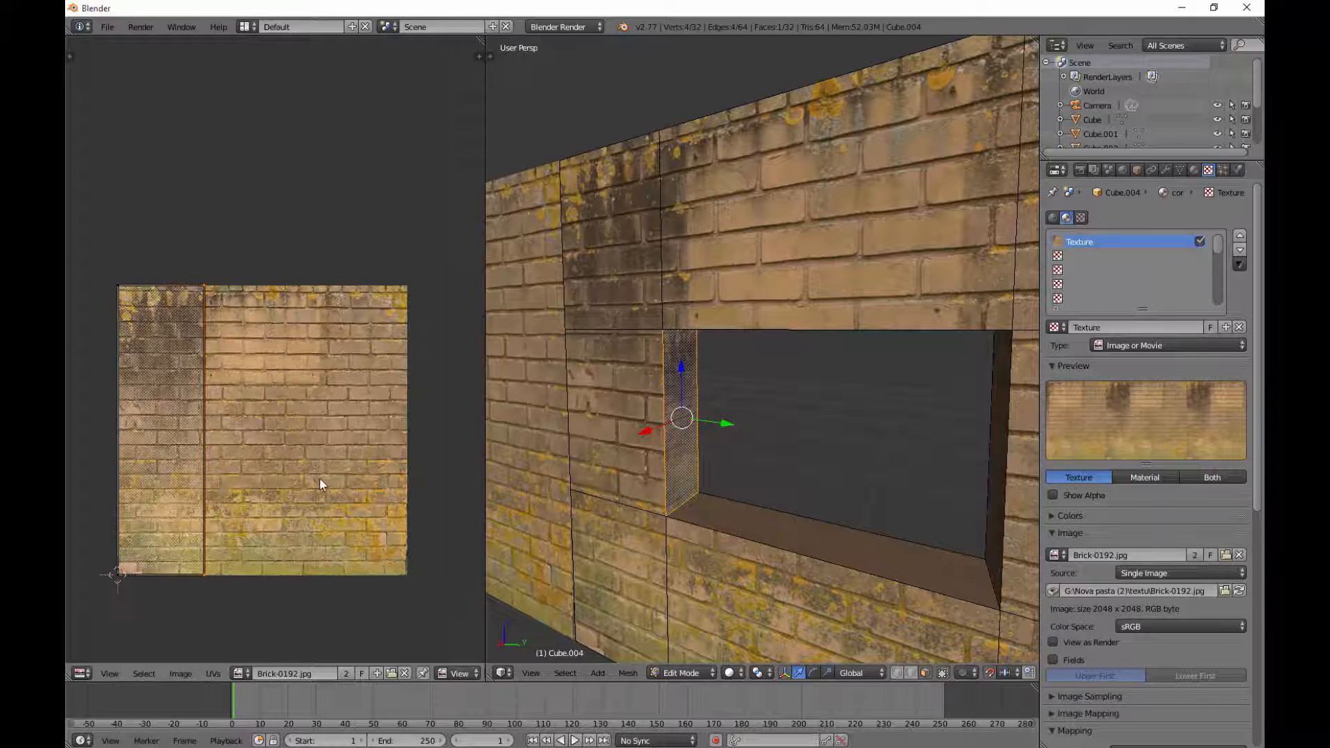
key("s")
left_click(278, 469)
scroll(330, 484, "up", 3)
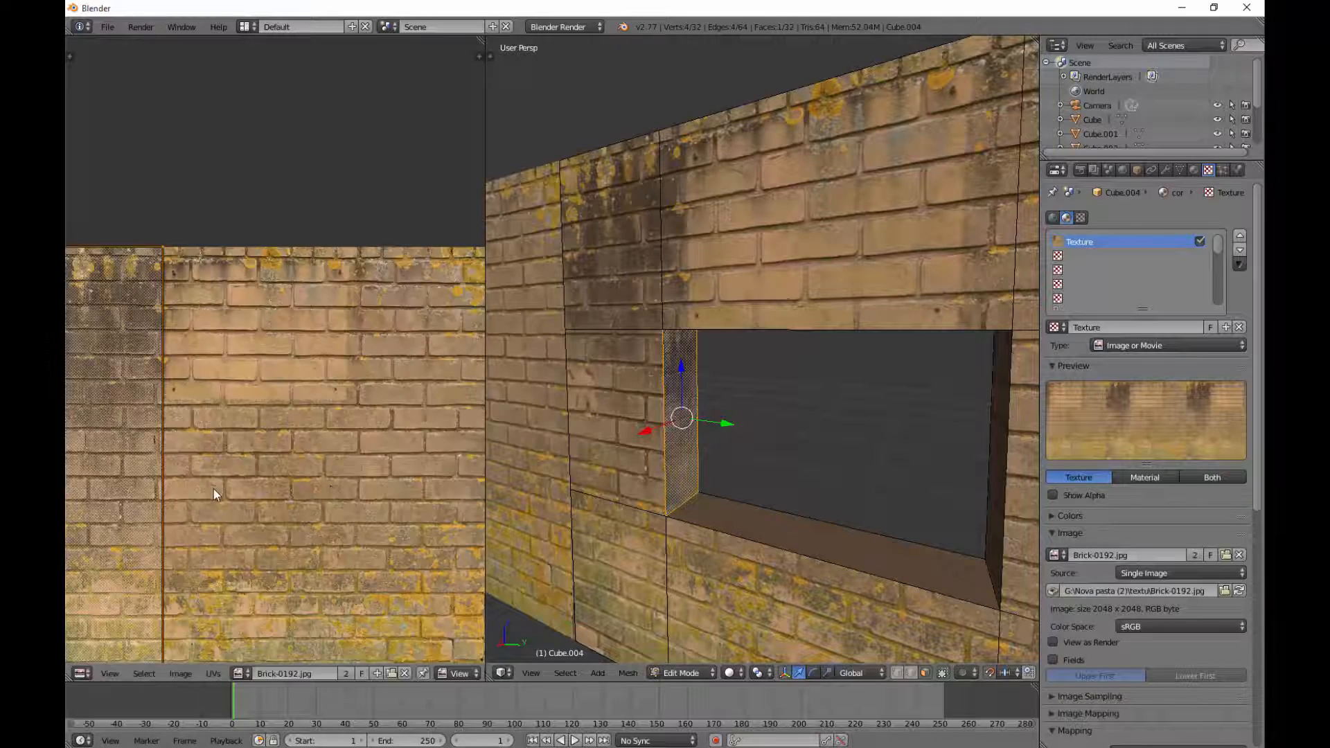
key("s")
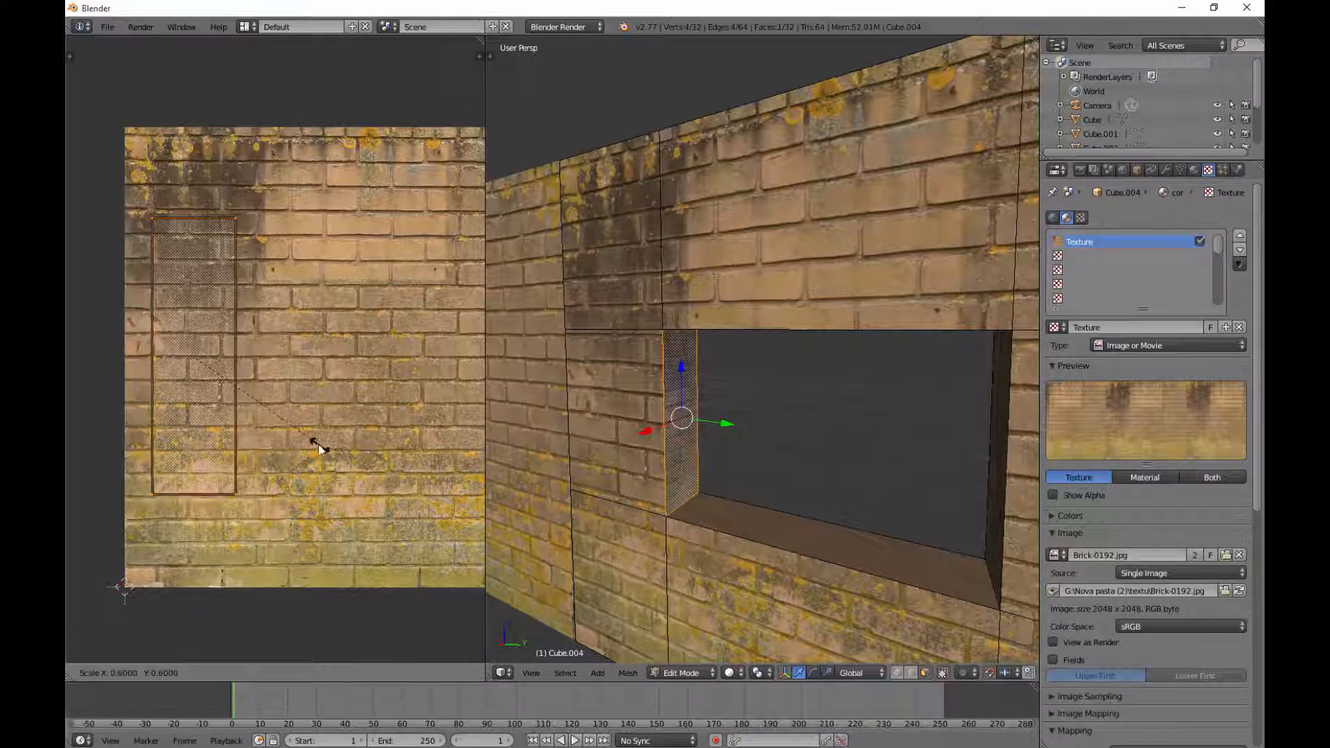
left_click(263, 418)
Scale the left jamb's UVs by about 0.9 and nudge them along Y to match the surrounding bricks
scroll(627, 423, "up", 2)
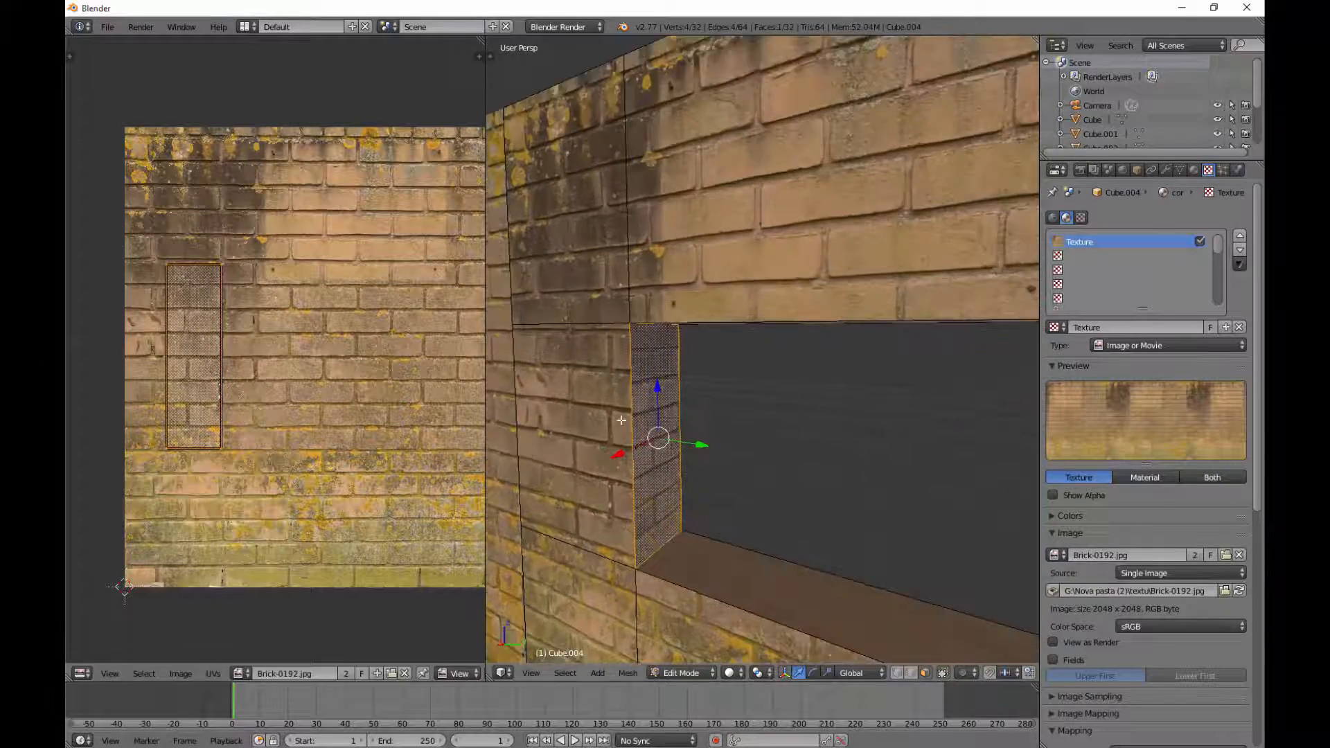
middle_click_drag(682, 478, 669, 419)
key("s")
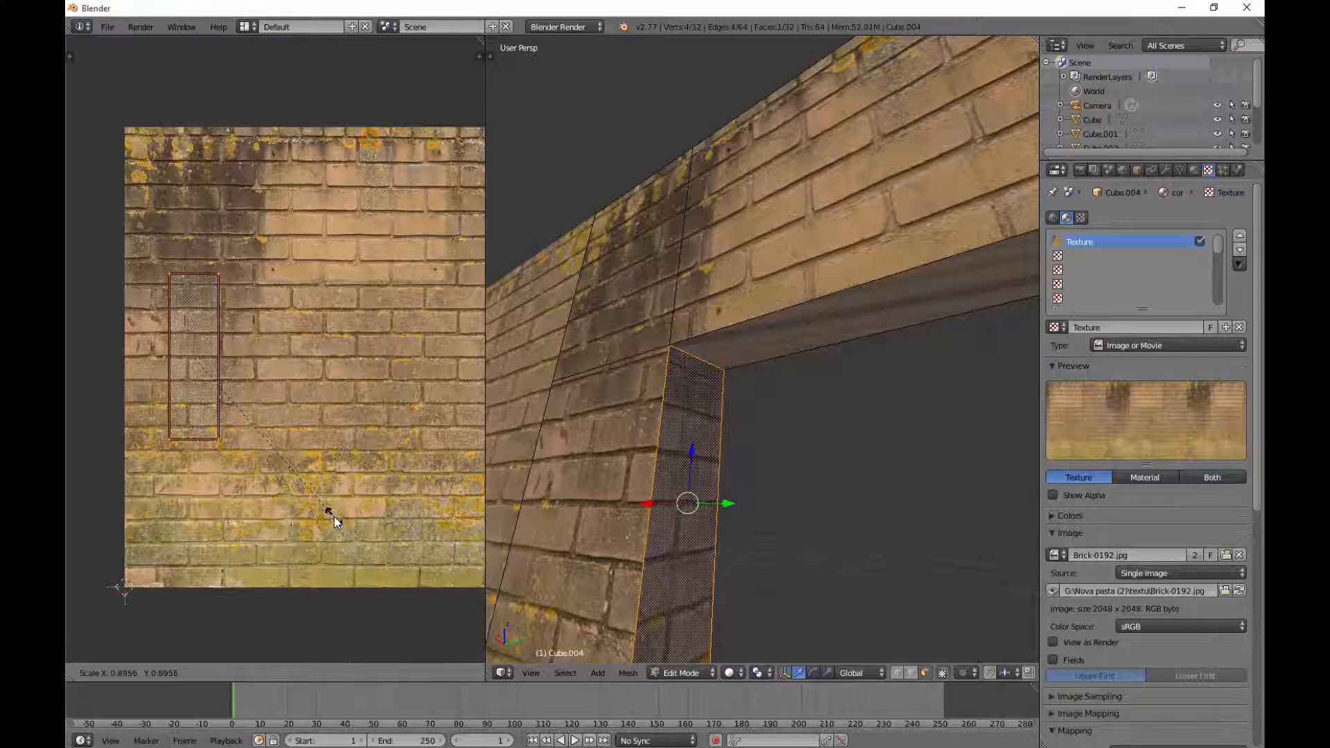
left_click(332, 515)
key("g")
key("y")
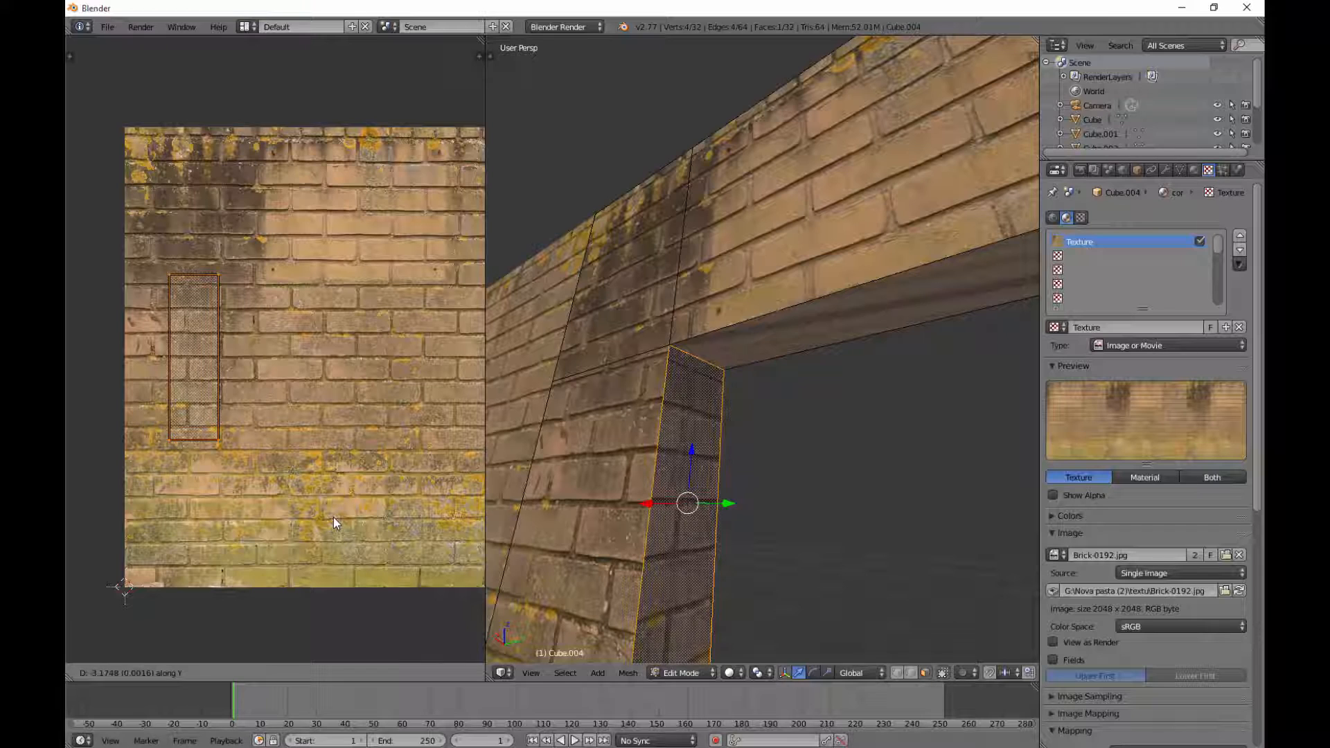
left_click(333, 518)
Reset the UV mapping of the window's right jamb face and scale it down to under half size
middle_click_drag(693, 485, 655, 357)
right_click(654, 357)
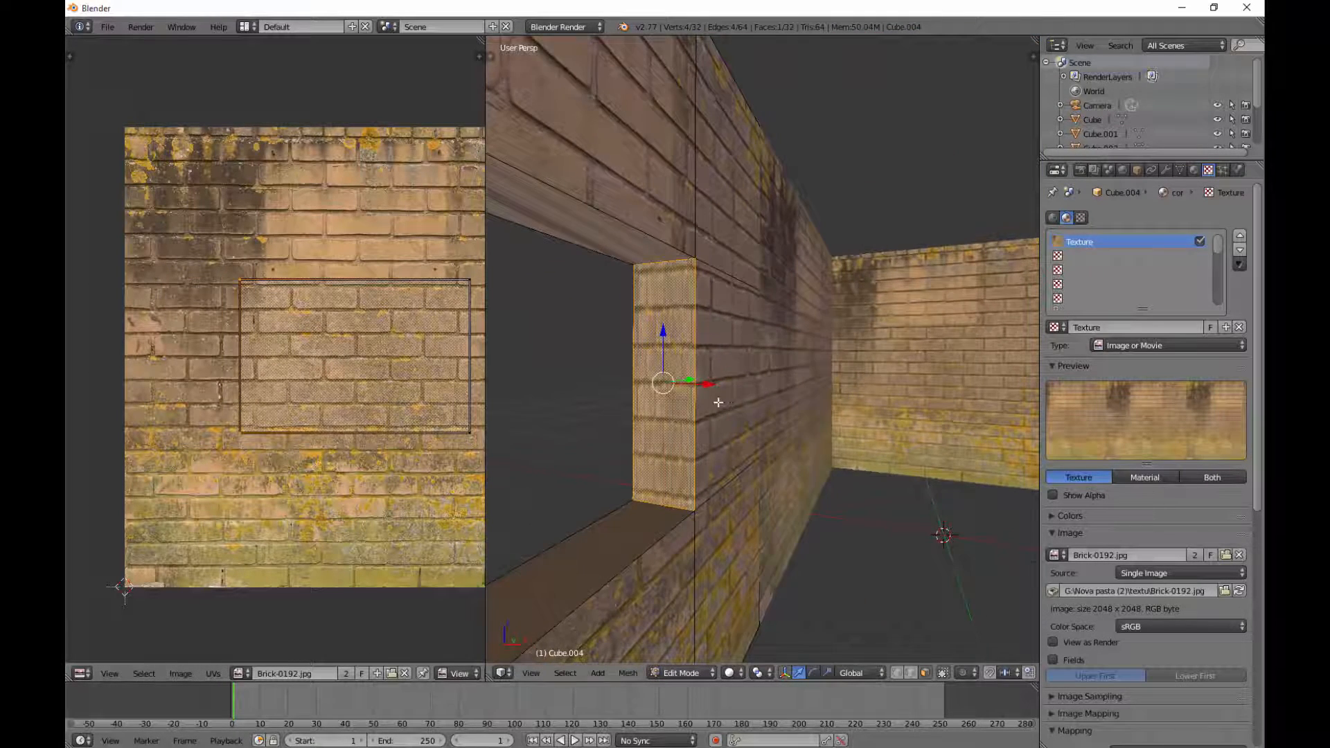
middle_click_drag(718, 403, 756, 497)
key("e")
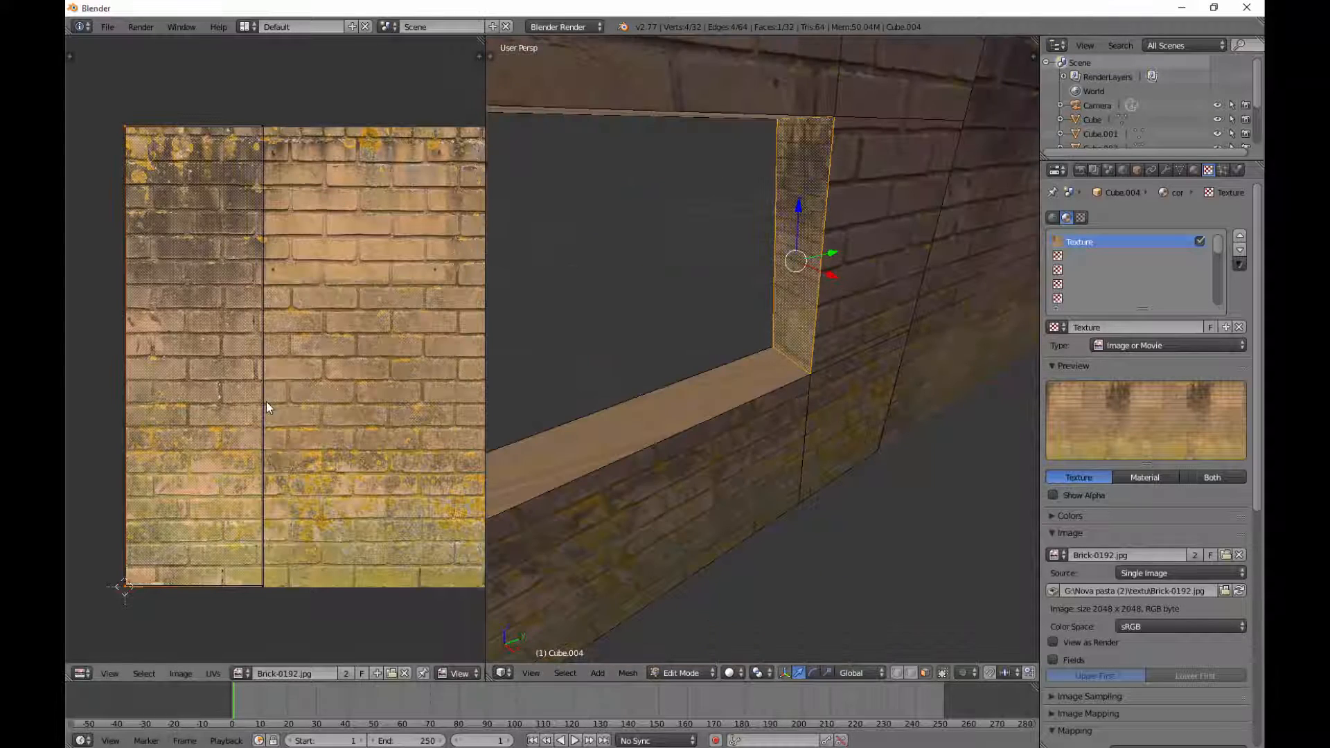
middle_click_drag(895, 327, 795, 394)
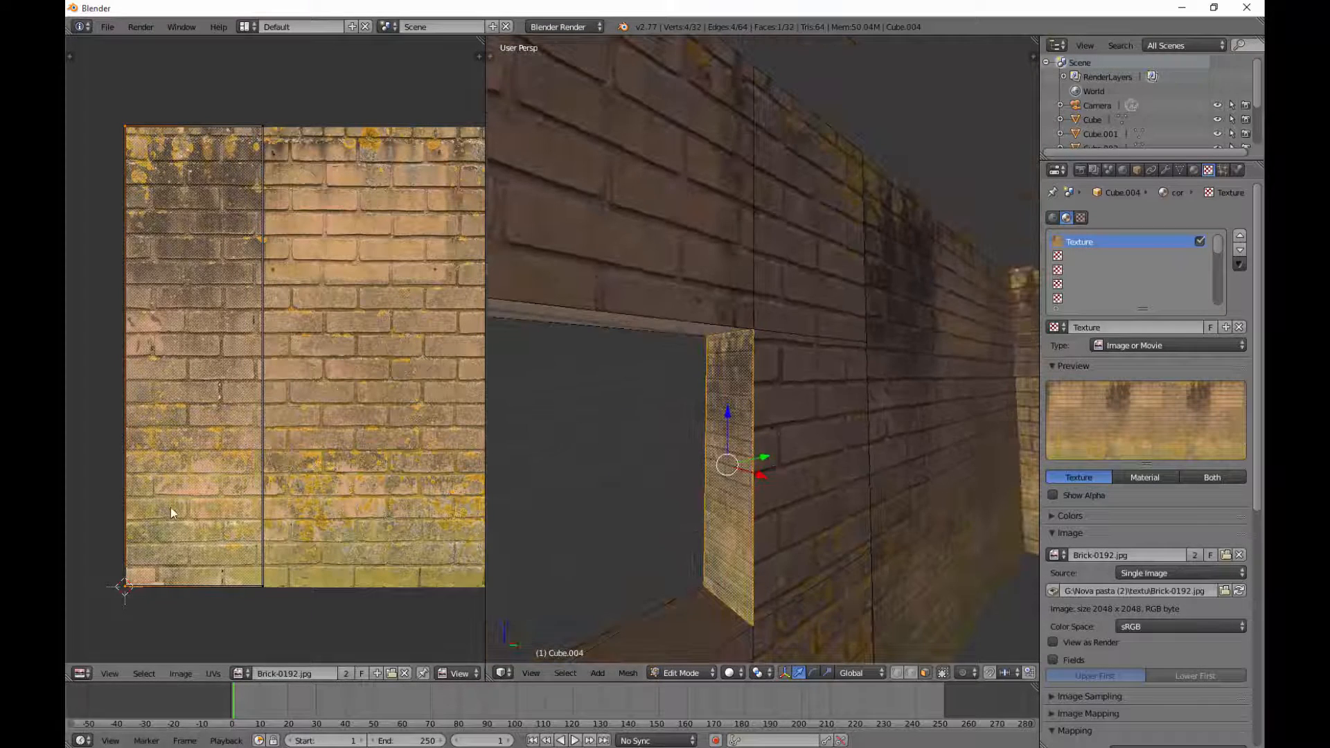
key("s")
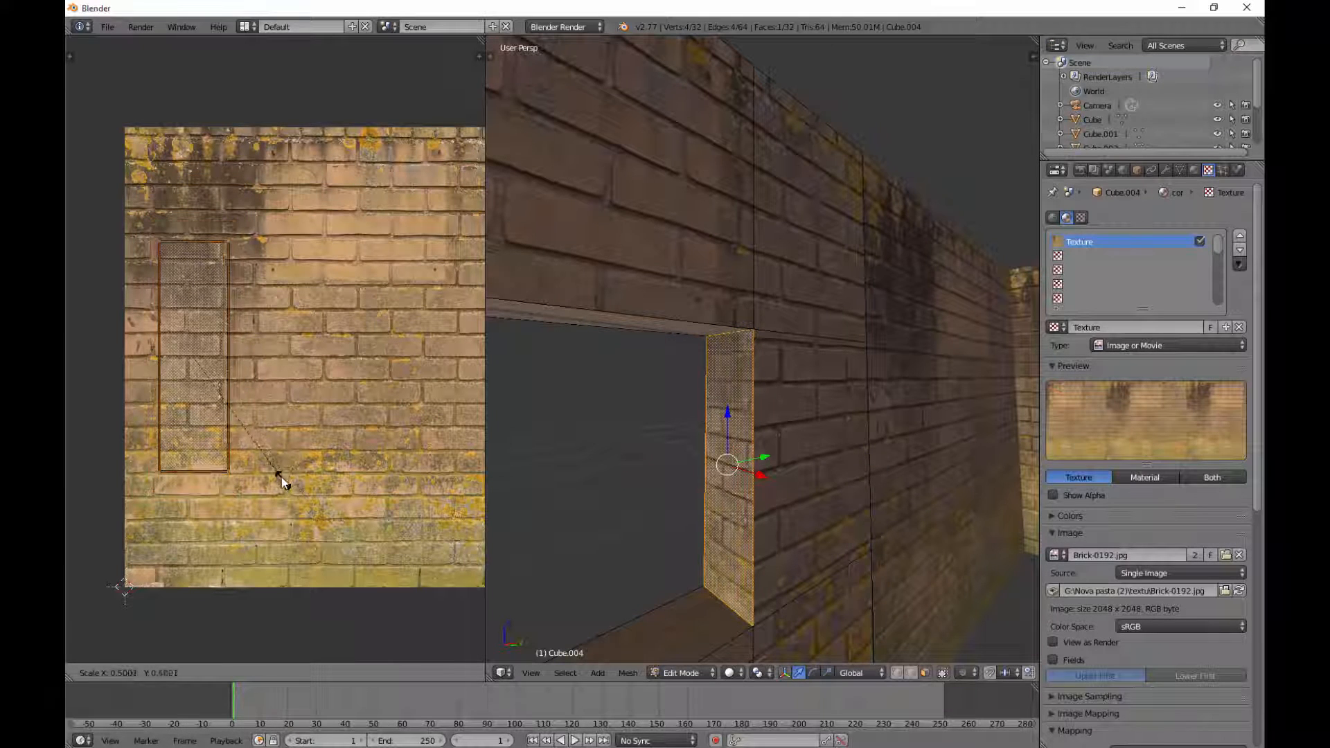
left_click(250, 447)
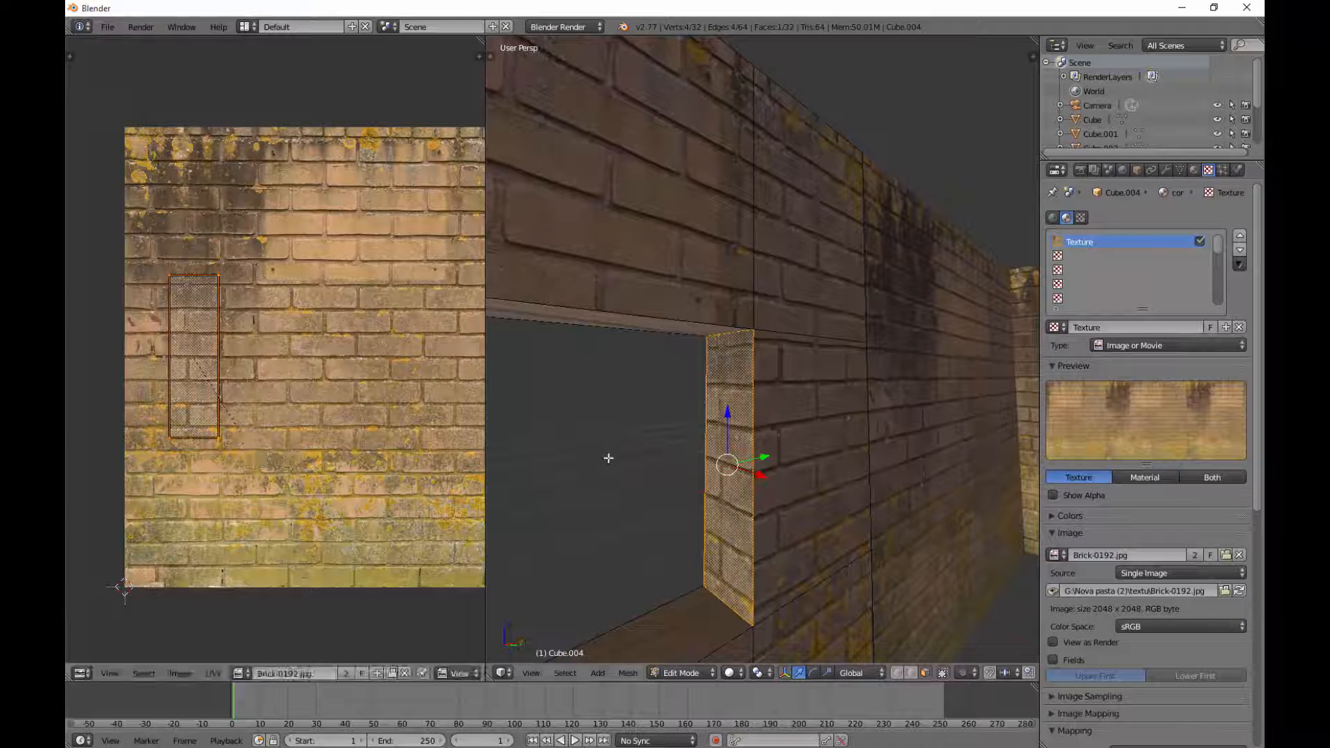
Reset the UV mapping of the window sill face and scale its UVs to about 0.56
middle_click_drag(770, 451, 720, 533)
right_click(712, 547)
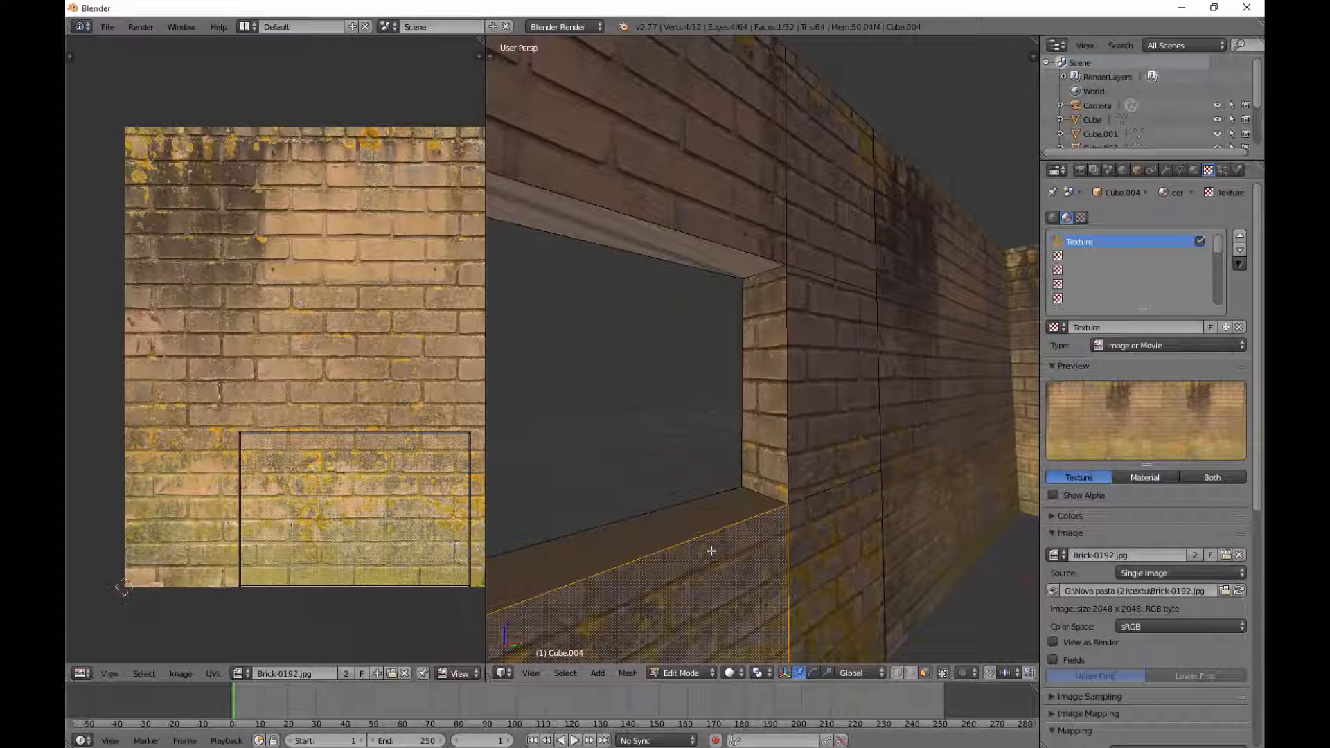
key("e")
middle_click_drag(307, 489, 339, 403)
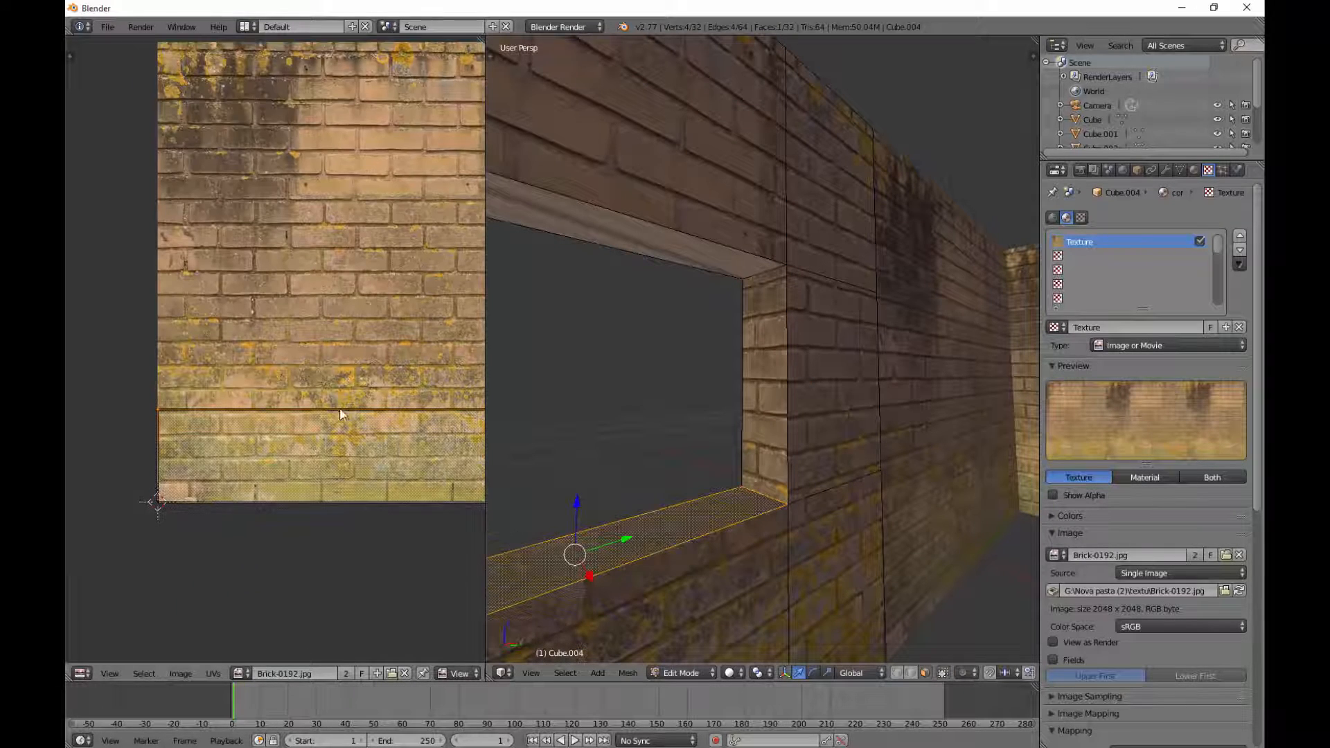
middle_click_drag(644, 516, 679, 581)
key("s")
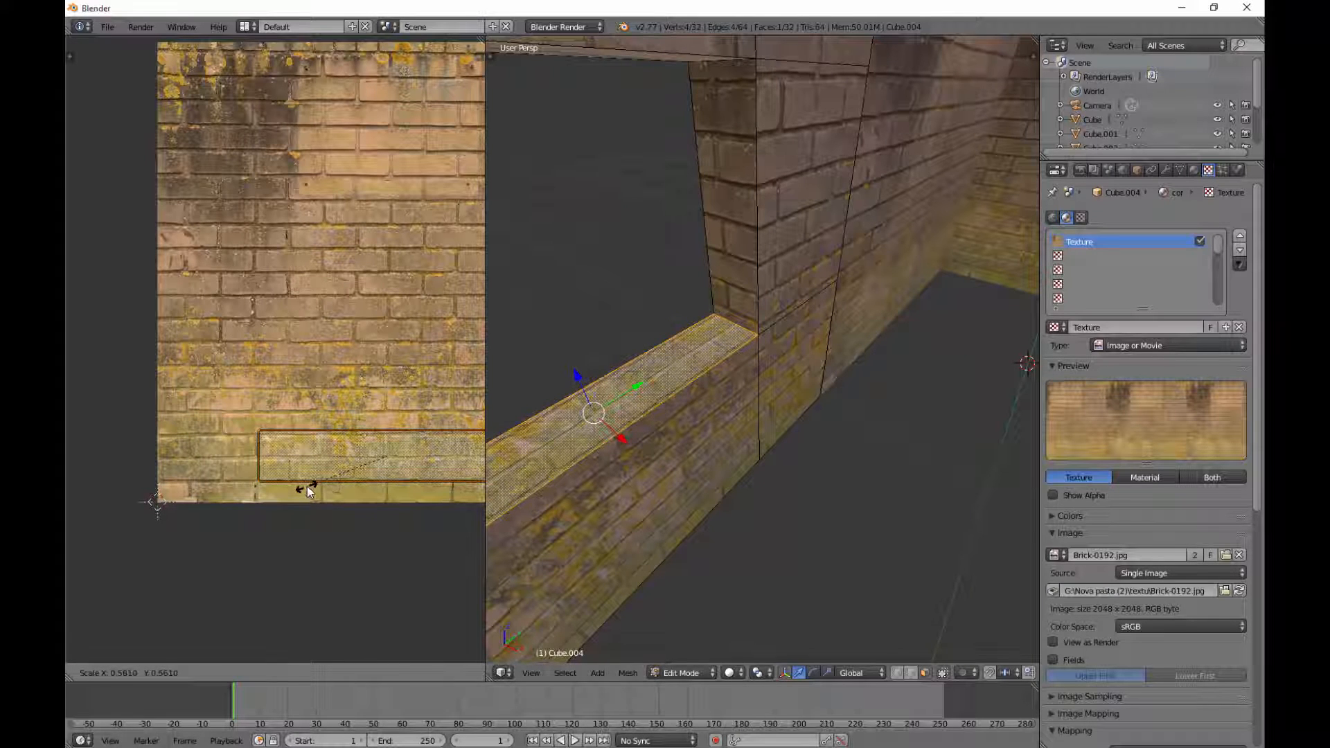
left_click(304, 489)
Reset and scale down the UV mapping of the face above the window opening, and return to Object Mode
middle_click_drag(792, 493, 700, 318)
right_click(708, 347)
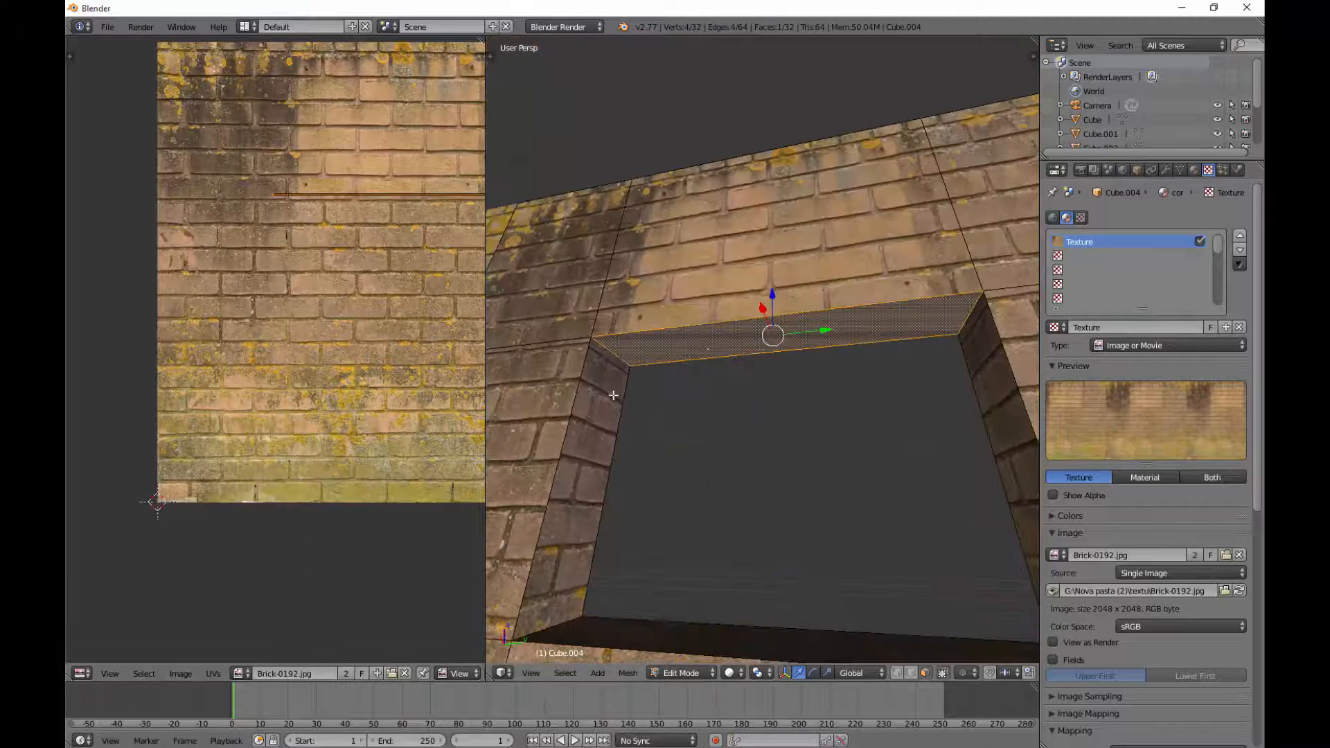
key("s")
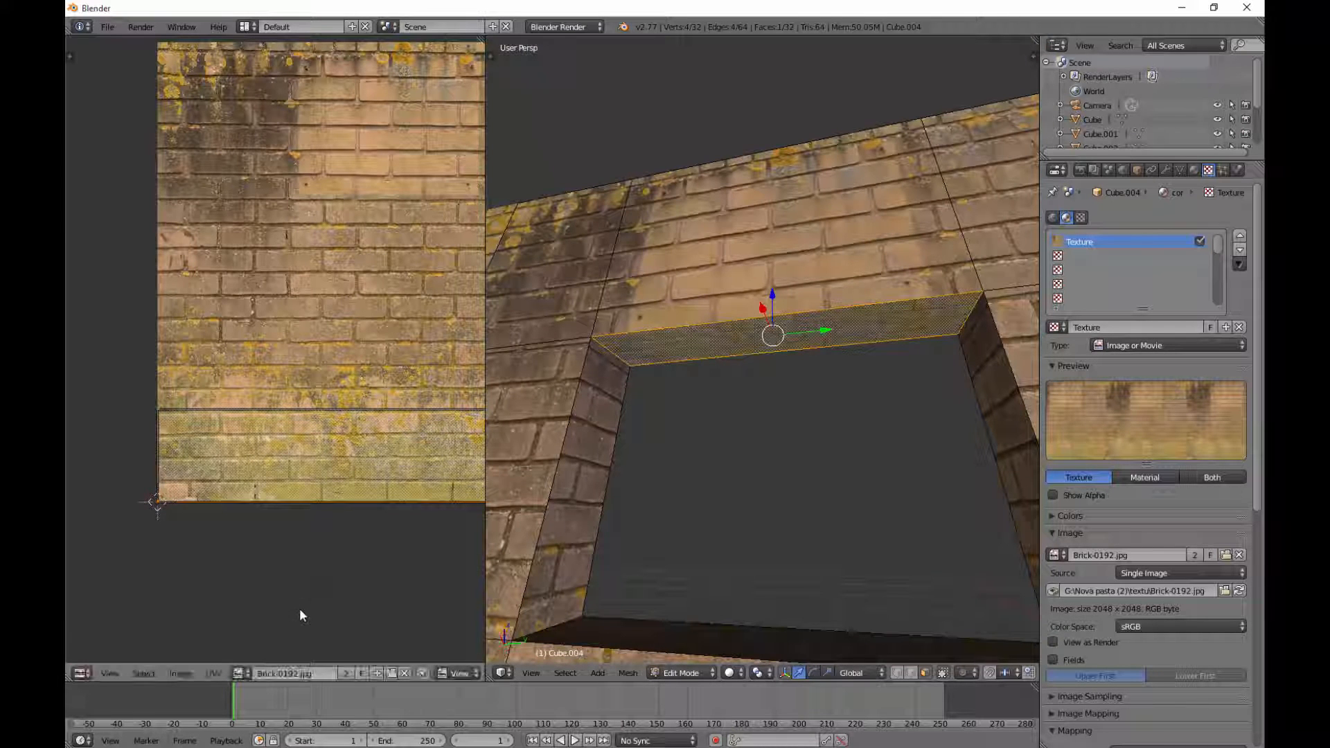
left_click(318, 524)
key("Tab")
Delete the plain wall panel at the far end of the window side
middle_click_drag(778, 415, 724, 425)
scroll(796, 455, "down", 6)
key("a")
right_click(651, 405)
key("x")
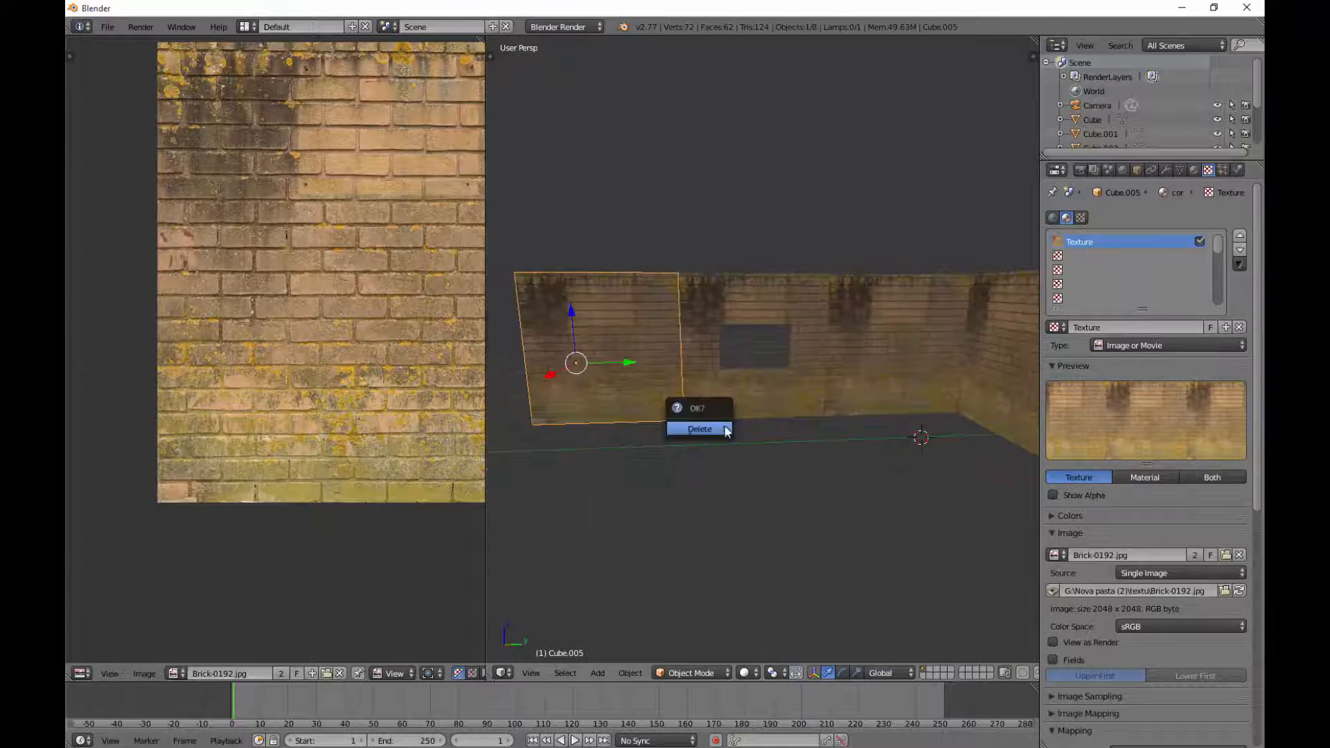
left_click(725, 426)
Duplicate the window panel and place the copy beside it, where the end panel stood
right_click(748, 405)
middle_click_drag(780, 458, 792, 479)
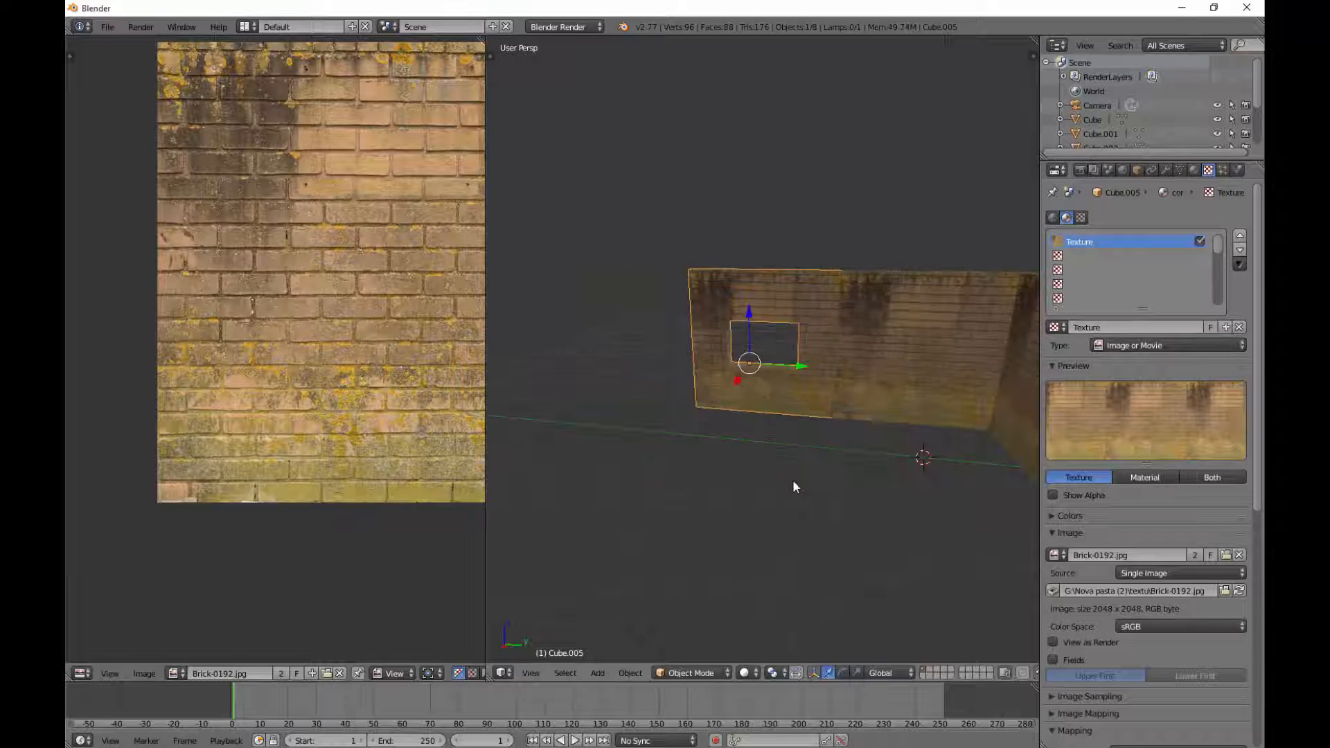
key("shift+d")
left_click(658, 472)
Duplicate the plain panel nearest the corner along Y and place the copy at the far end of the window wall
middle_click_drag(680, 465, 870, 385)
right_click(866, 392)
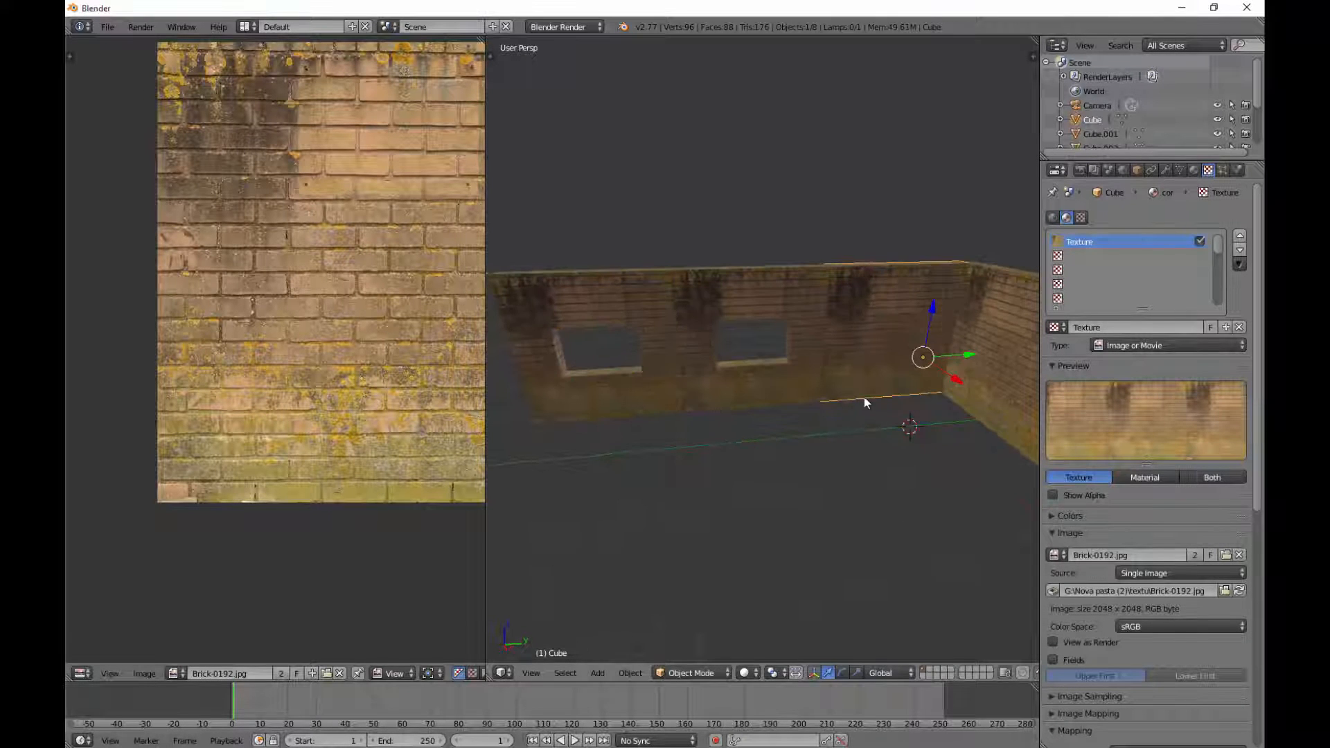
key("shift+d")
key("y")
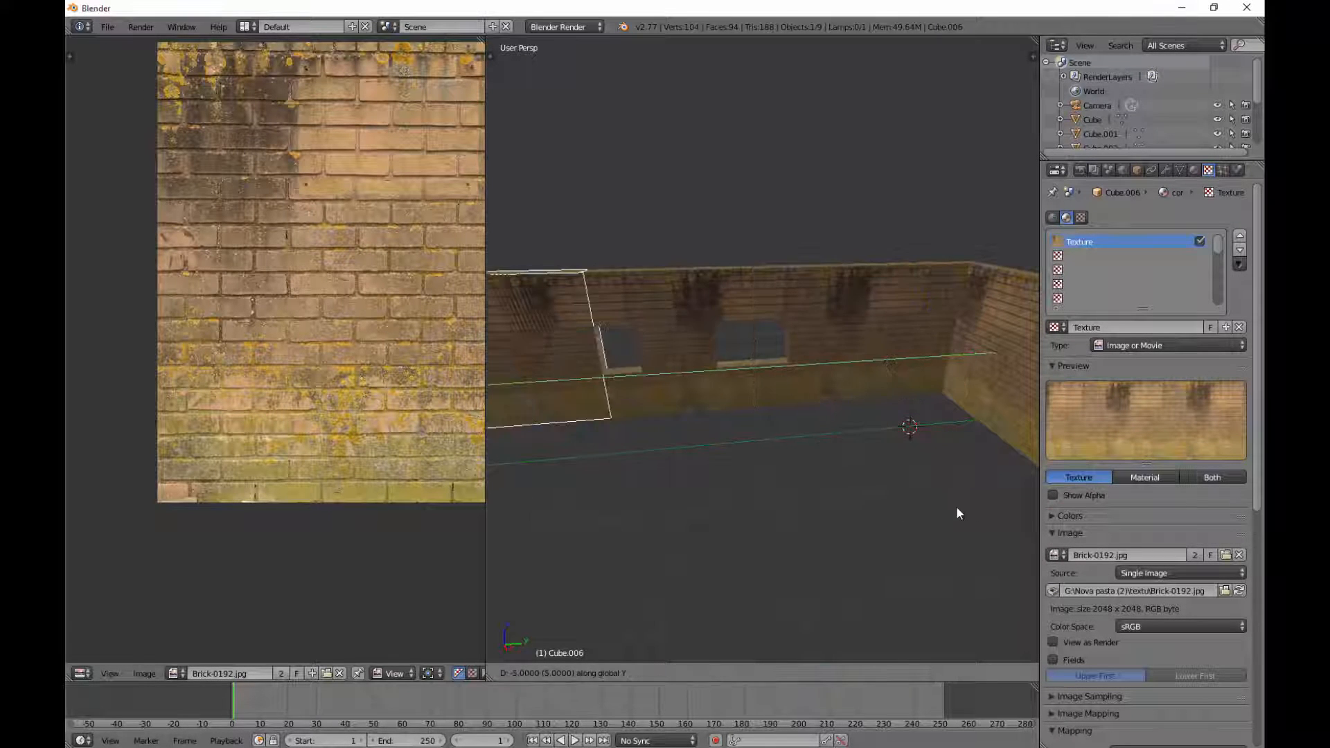
left_click(859, 518)
Add a plane at the 3D cursor inside the wall corner as a floor
middle_click_drag(748, 475, 785, 459)
key("shift+a")
mouse_move(811, 425)
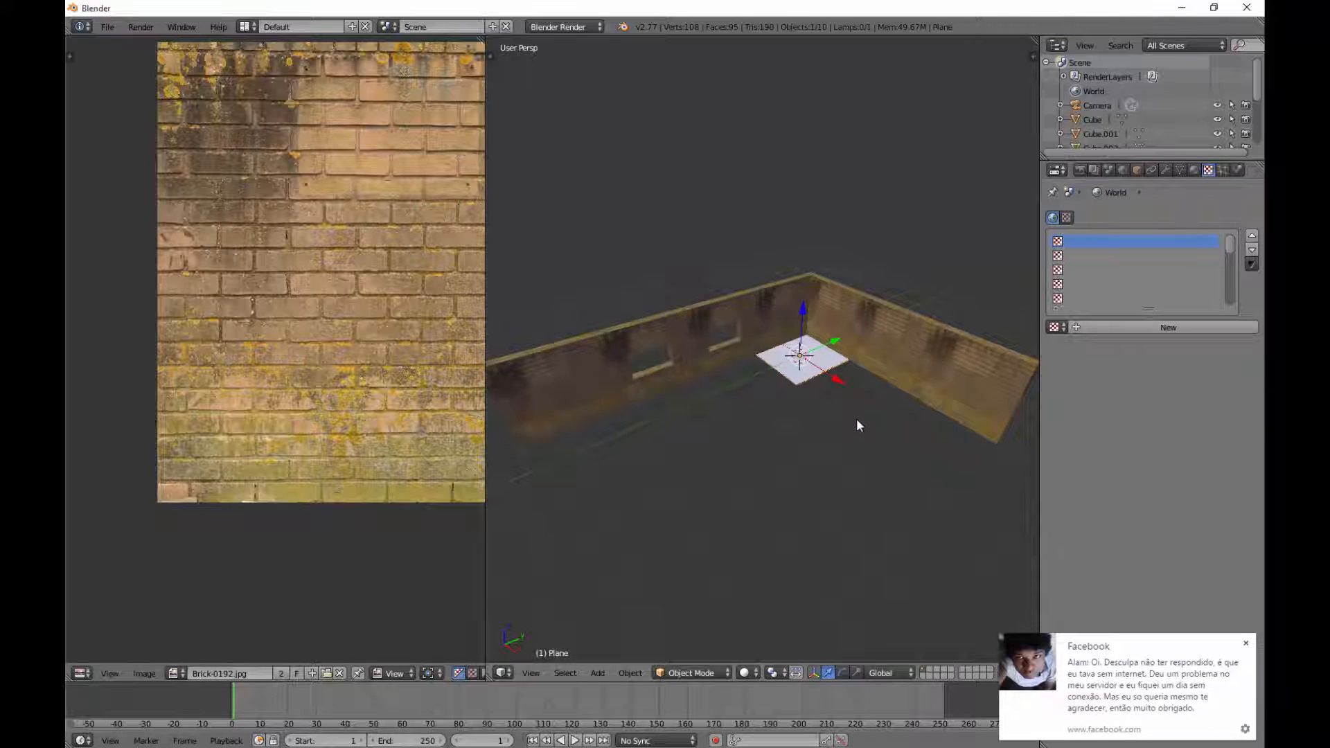
Move the plane's edge facing away from the corner along Y so the floor reaches the end of the window wall
middle_click_drag(856, 418, 790, 446)
key("Tab")
key("z")
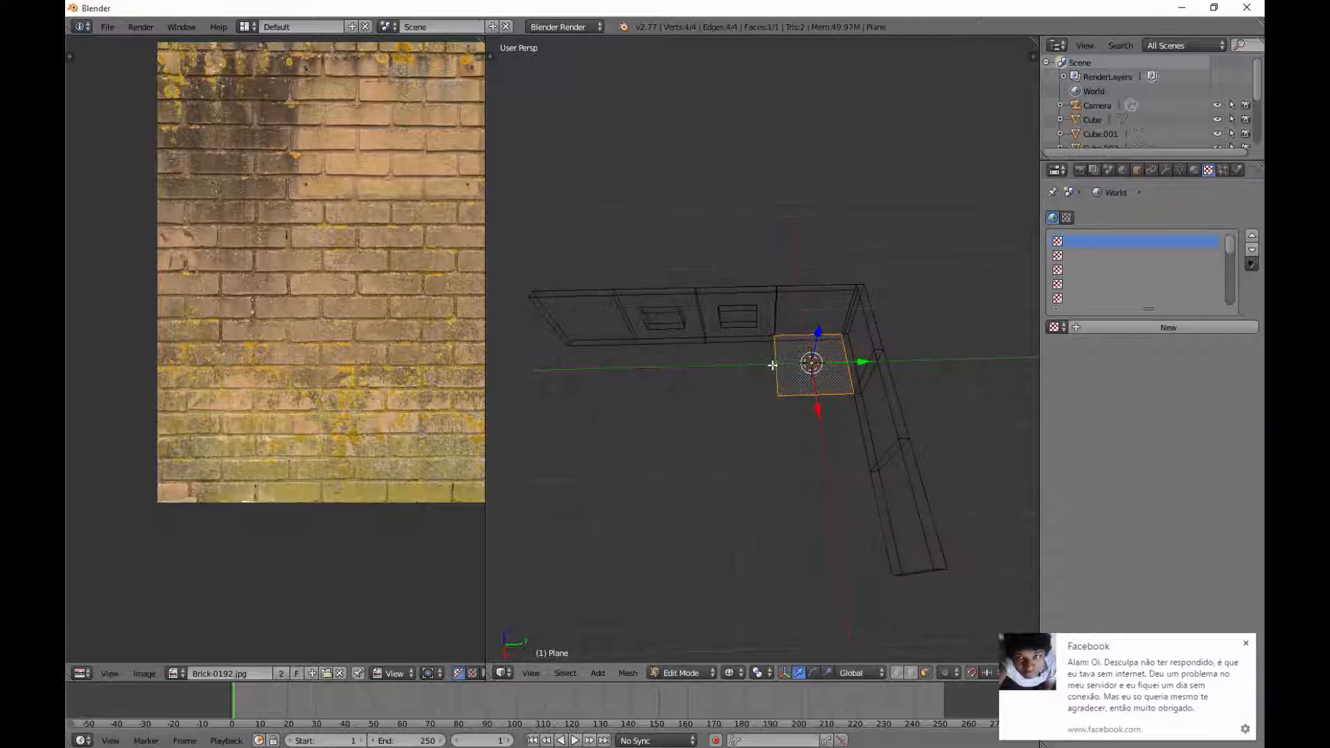
key("z")
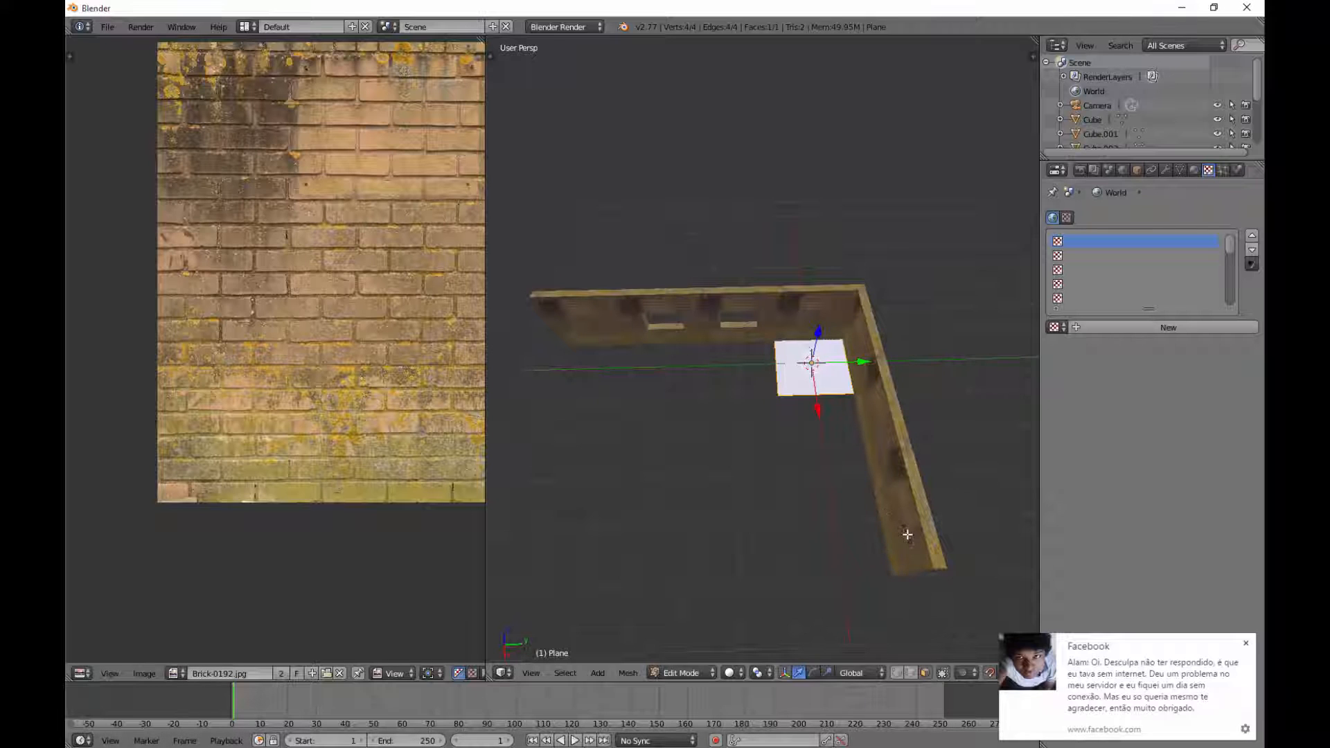
right_click(776, 369)
key("g")
key("y")
left_click_drag(635, 365, 596, 367)
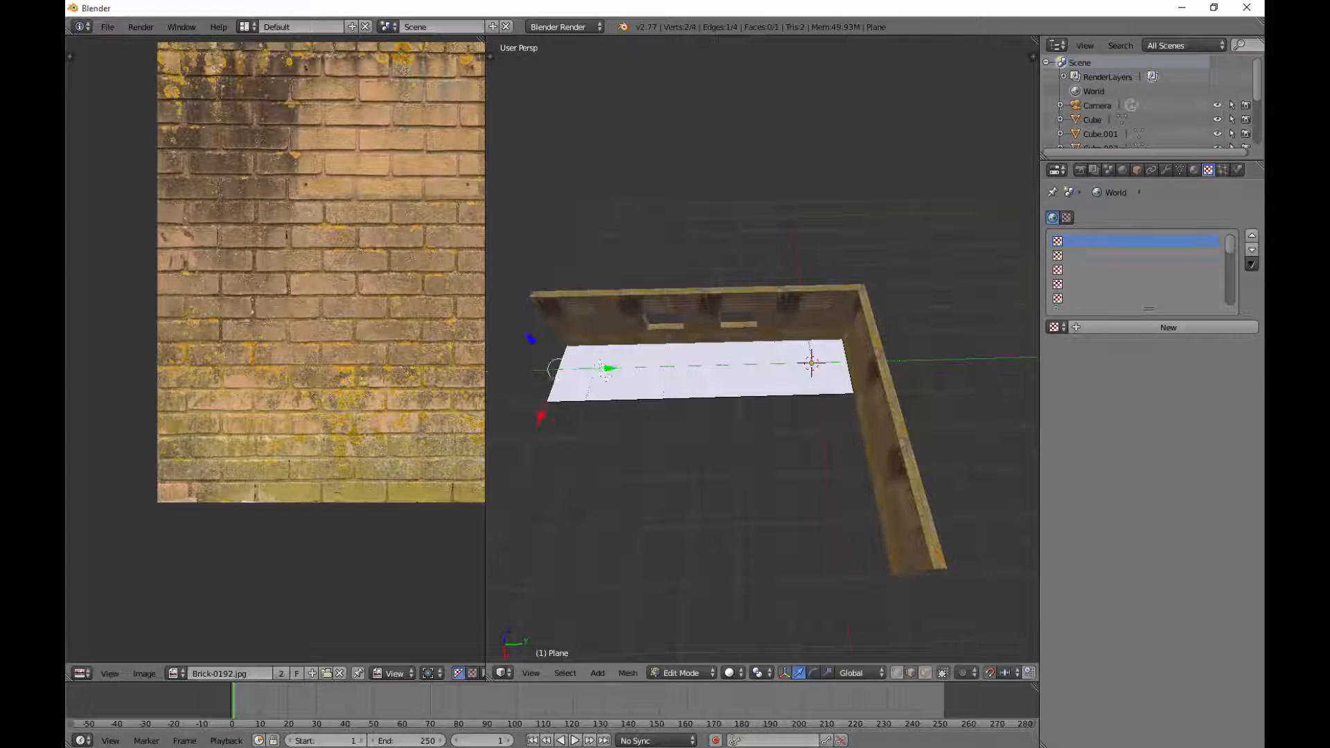
Move the floor plane's open edge along X so the floor reaches the end of the second wall
right_click(669, 401)
middle_click_drag(669, 402, 824, 417)
left_click_drag(836, 422, 1004, 445)
middle_click_drag(1004, 446, 856, 416)
Select the whole floor plane and unwrap its UVs with the standard Unwrap method
key("a")
key("a")
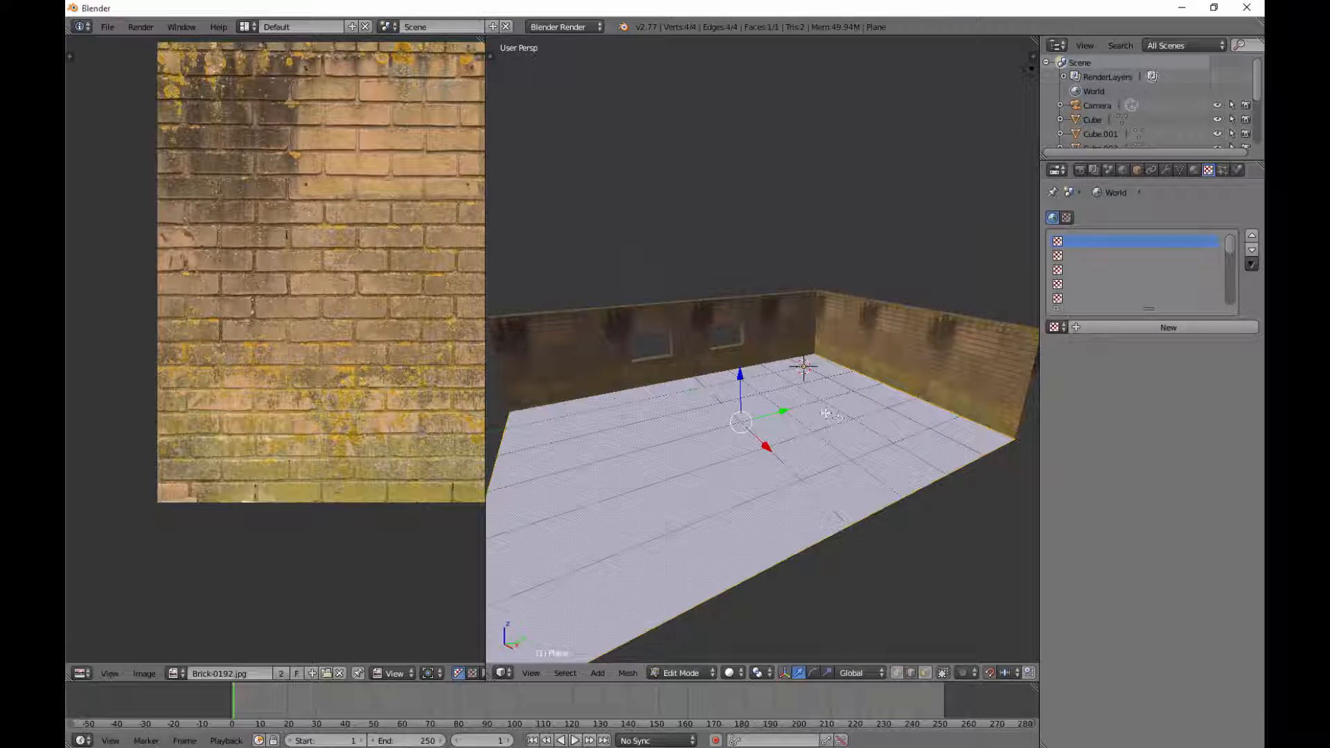
key("a")
key("u")
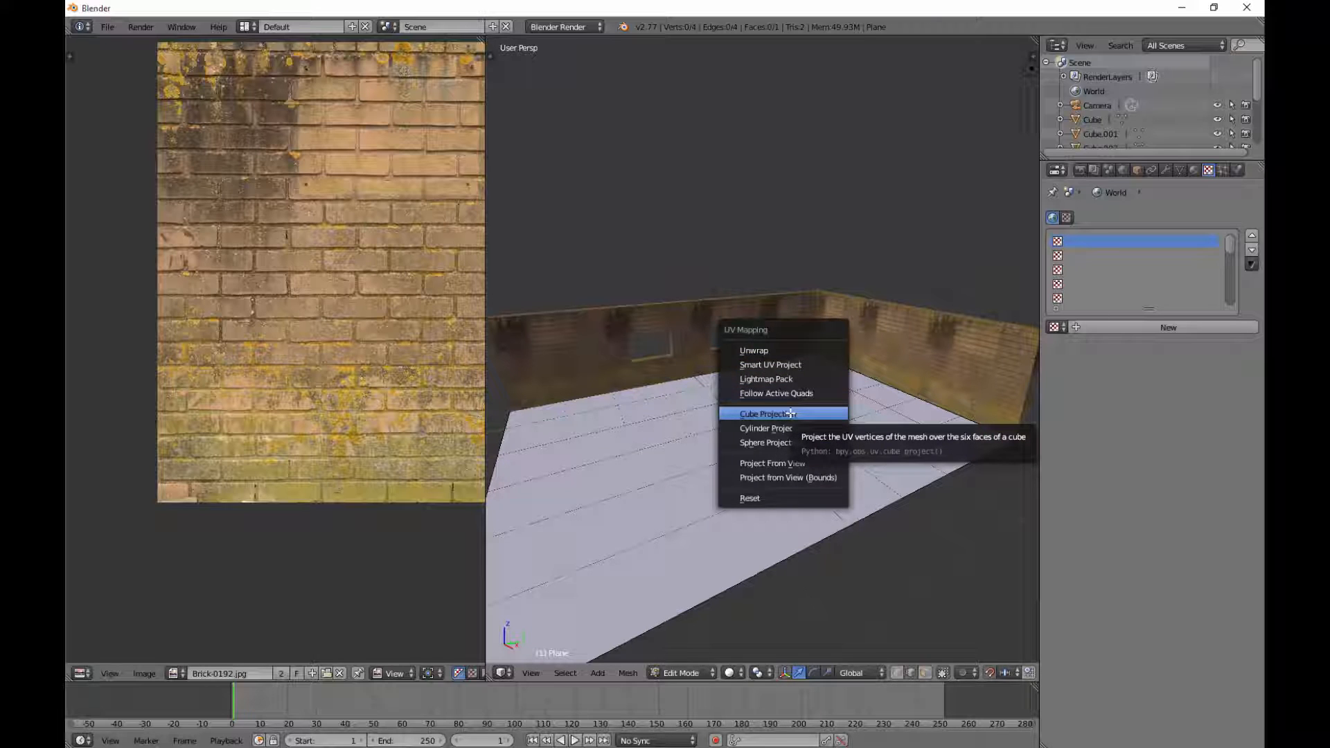
left_click(766, 351)
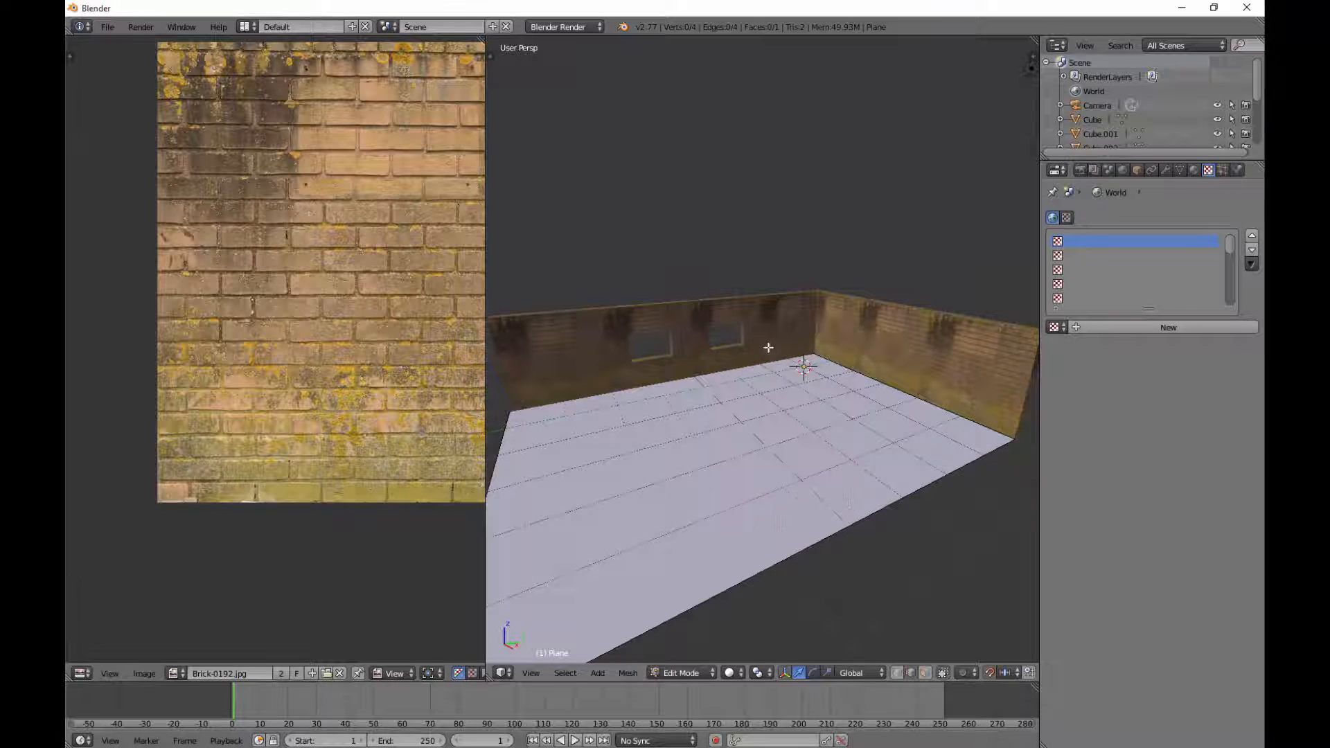
scroll(381, 339, "down", 4)
scroll(371, 366, "up", 2)
key("a")
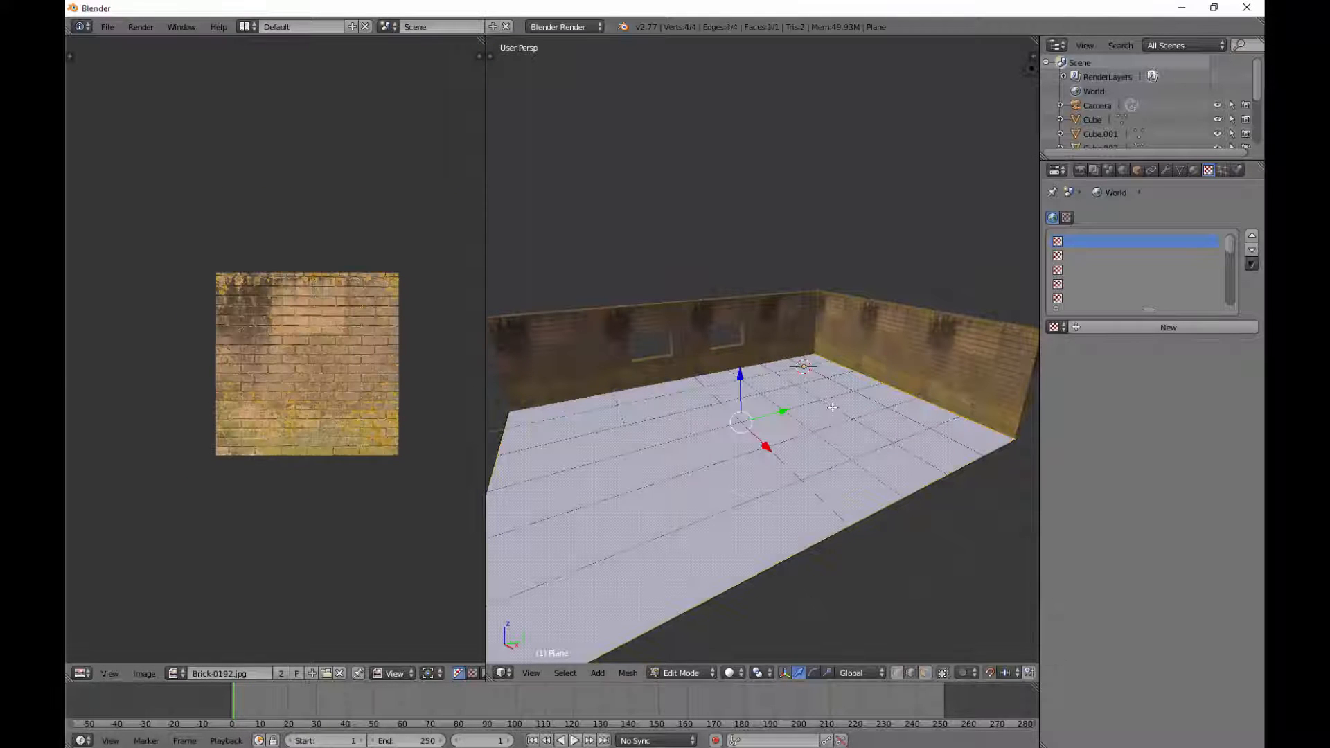
scroll(260, 362, "up", 3)
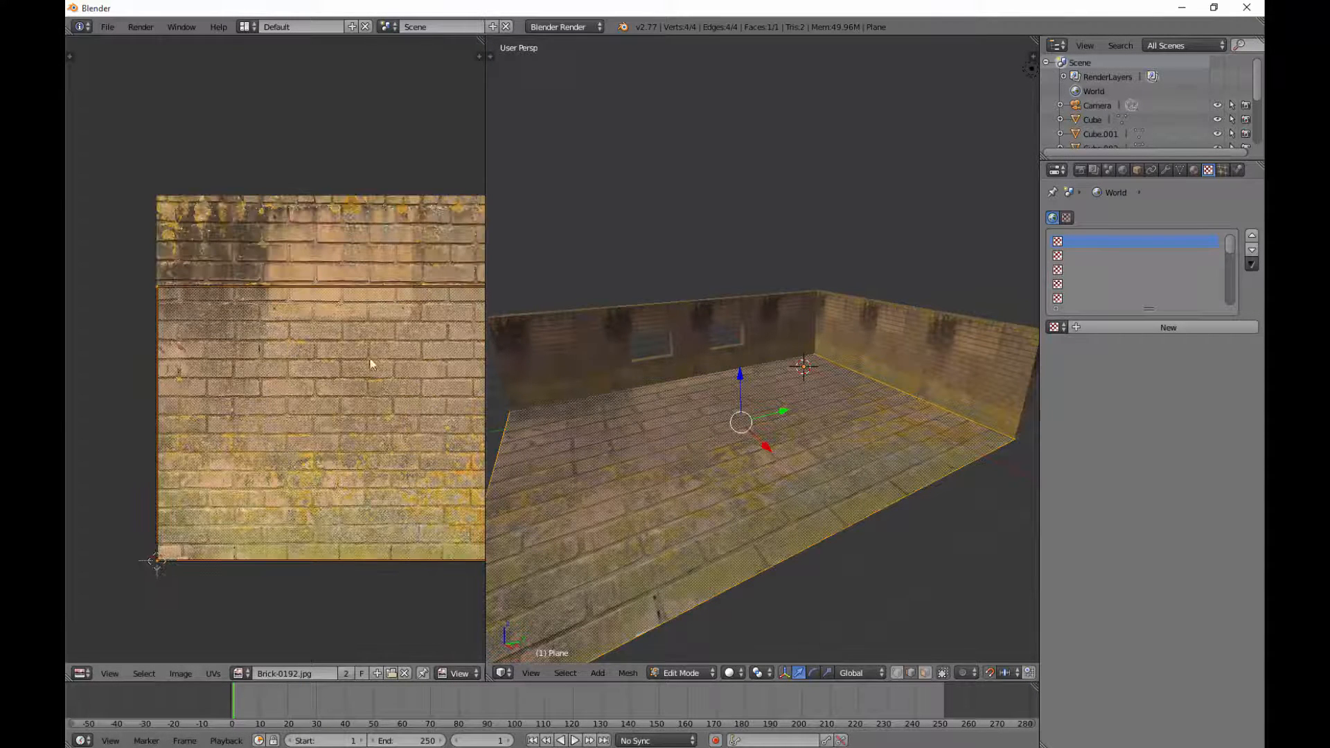
Load Concrete-0640.jpg from the Nova pasta (2) folder as the floor's image and return to Object Mode
middle_click_drag(726, 455, 734, 478)
left_click(180, 673)
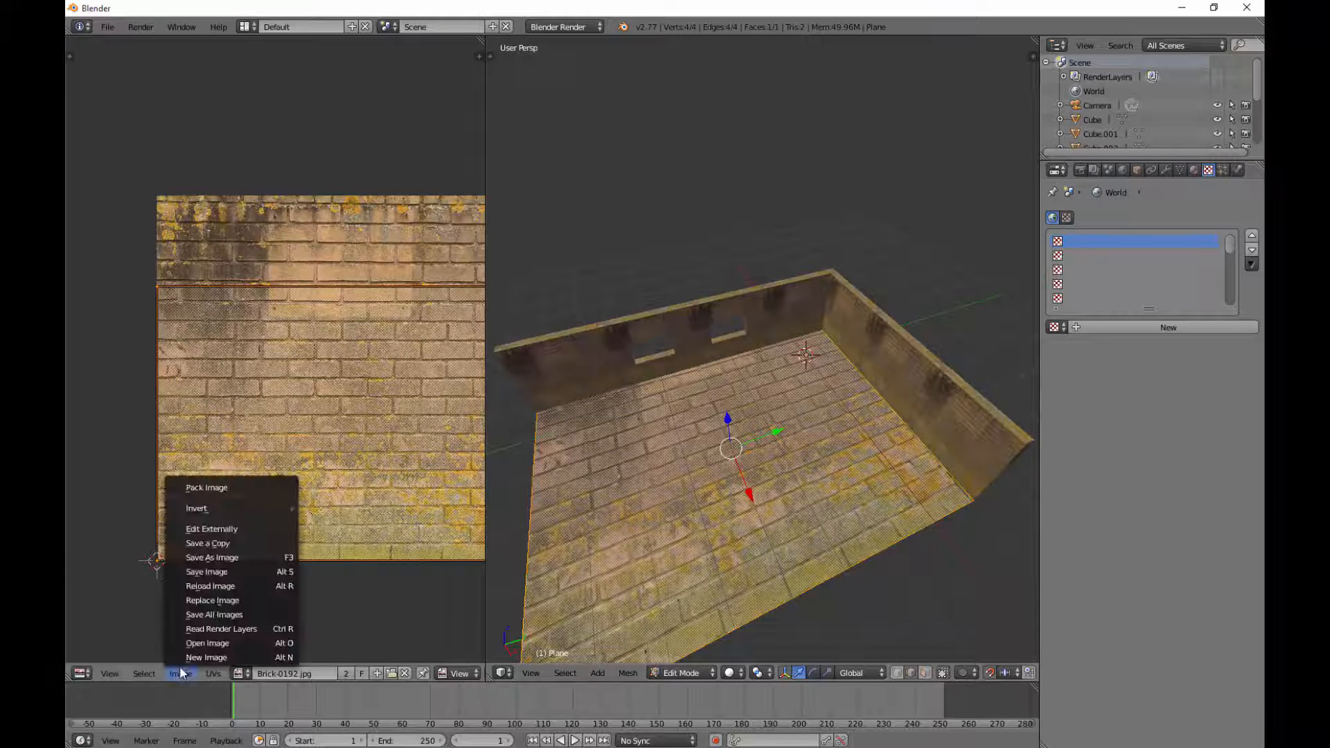
left_click(208, 643)
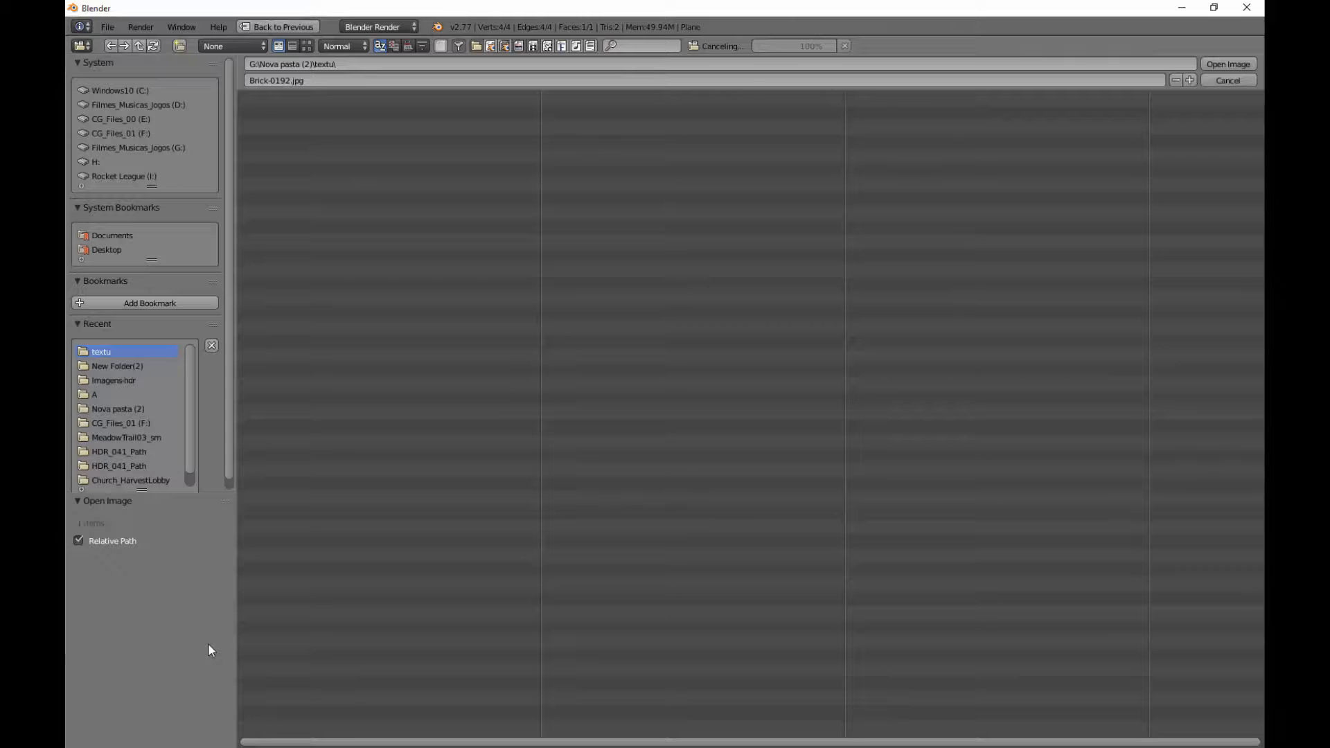
left_click(302, 98)
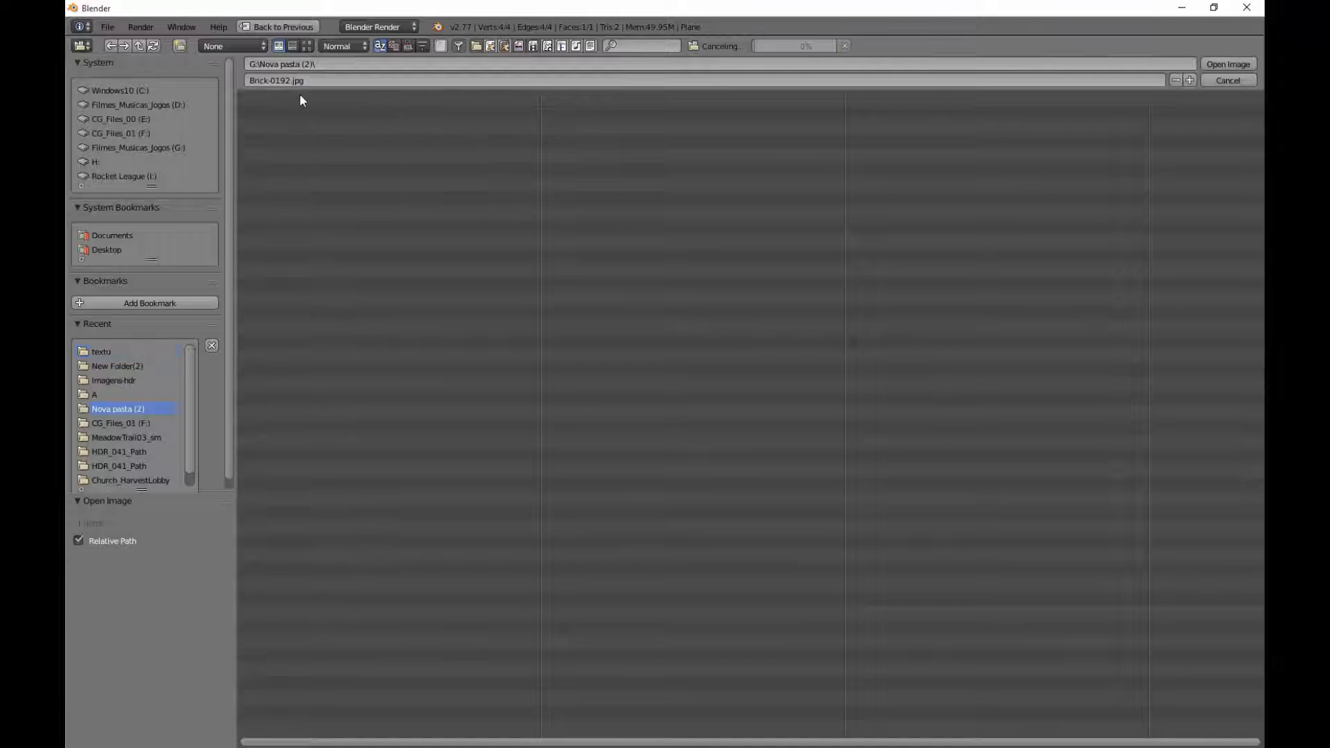
left_click(308, 46)
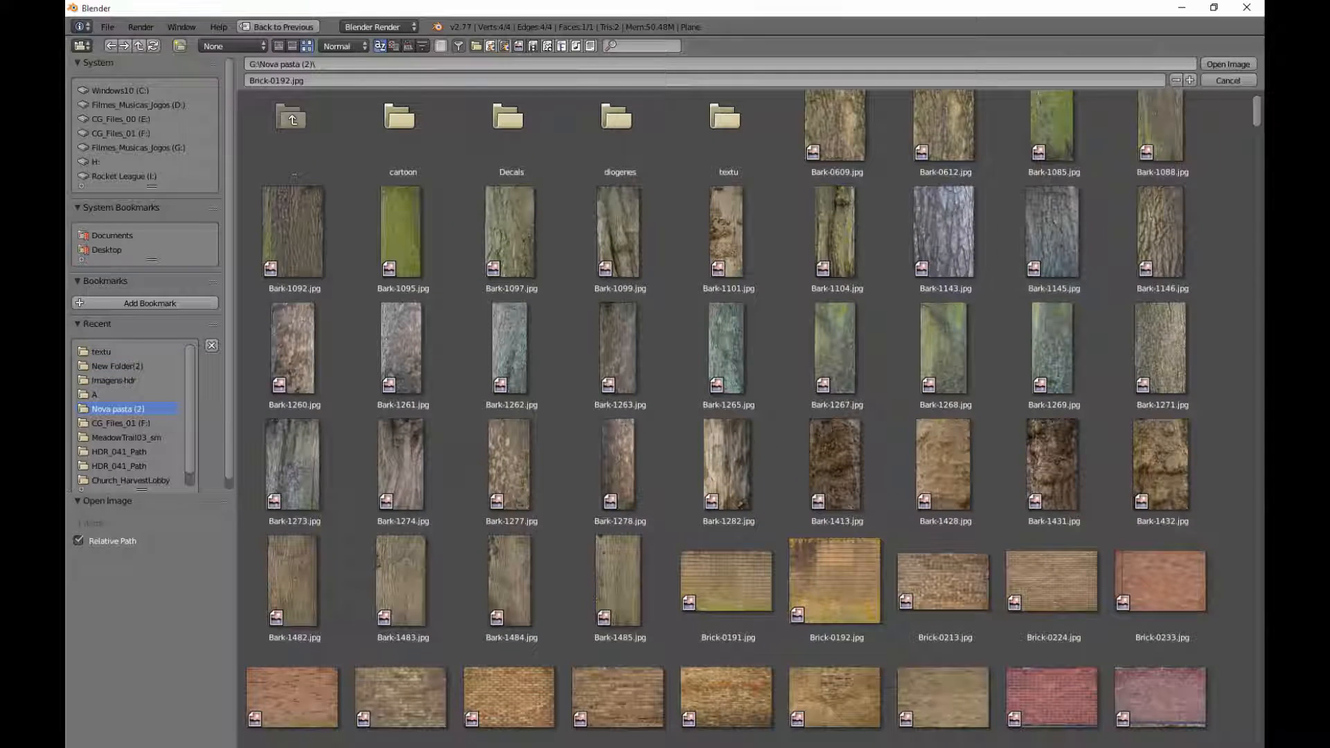
left_click_drag(1258, 111, 1253, 151)
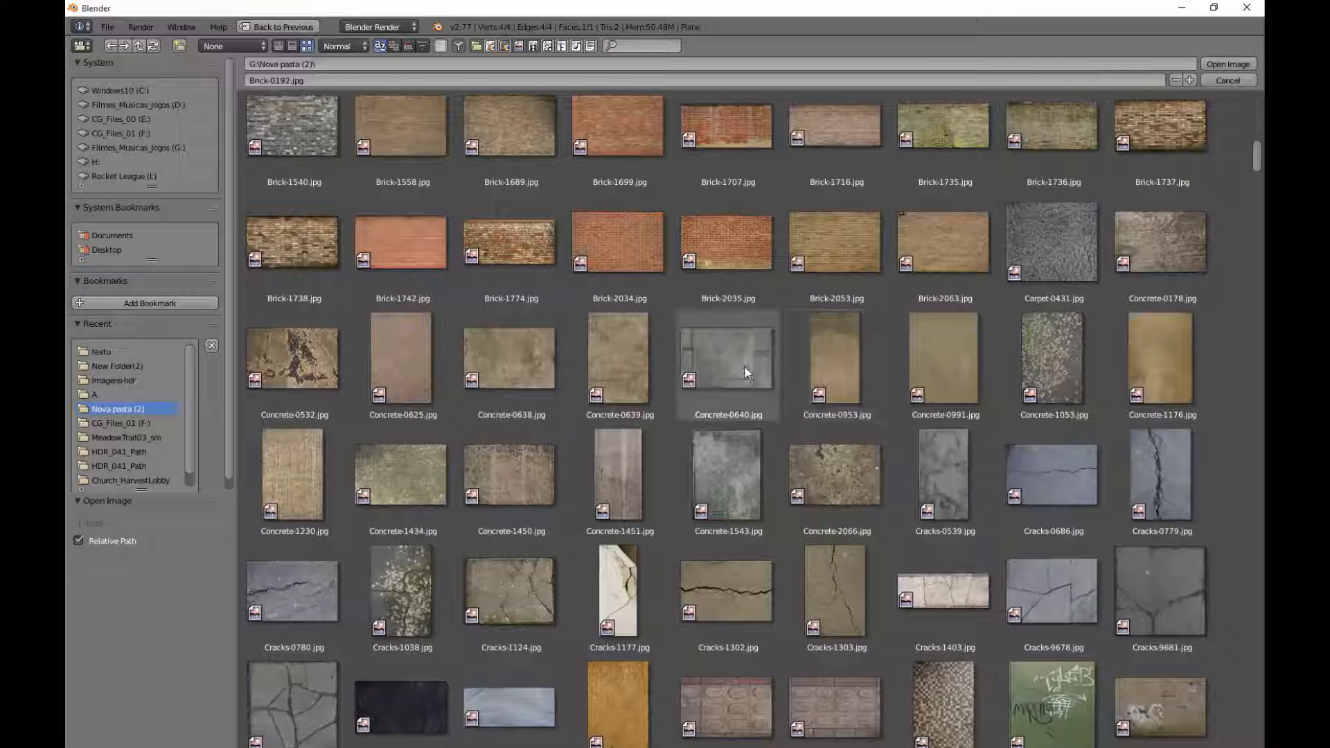
scroll(750, 367, "down", 5)
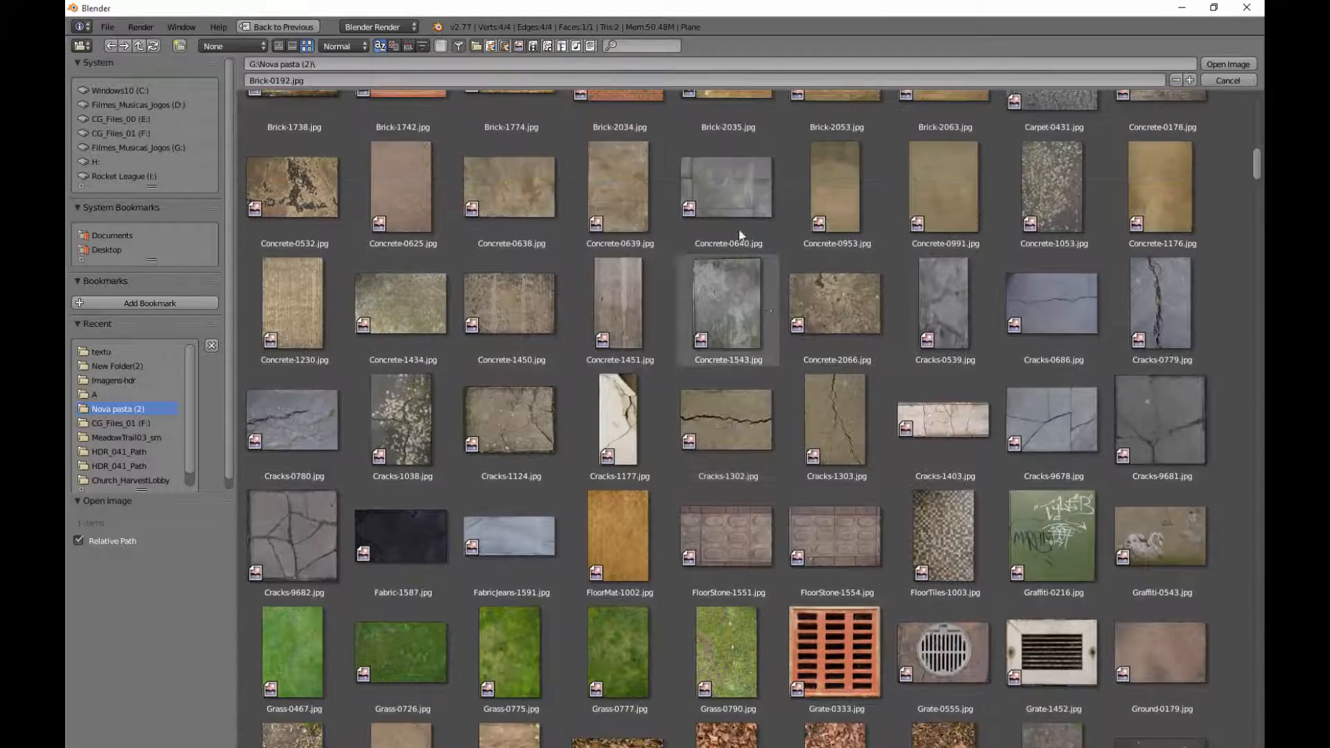
left_click(733, 207)
double_click(733, 223)
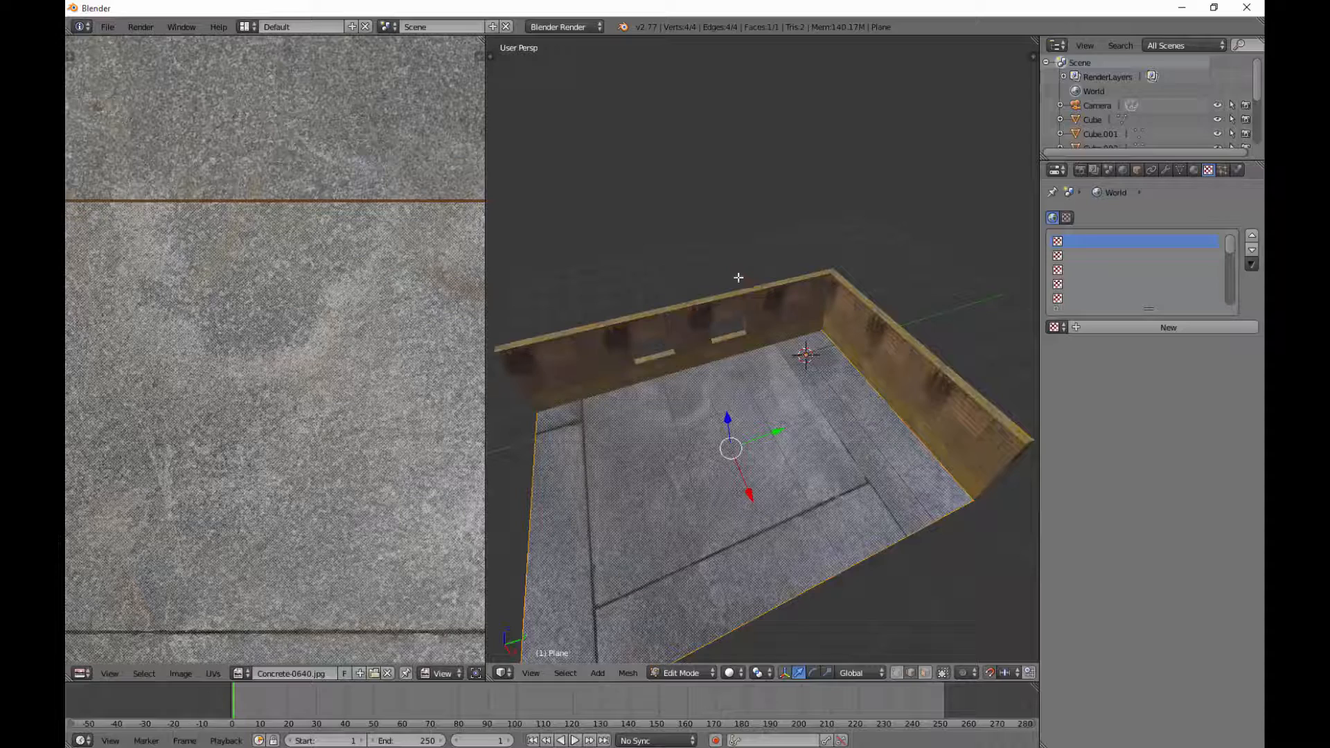
scroll(376, 400, "down", 4)
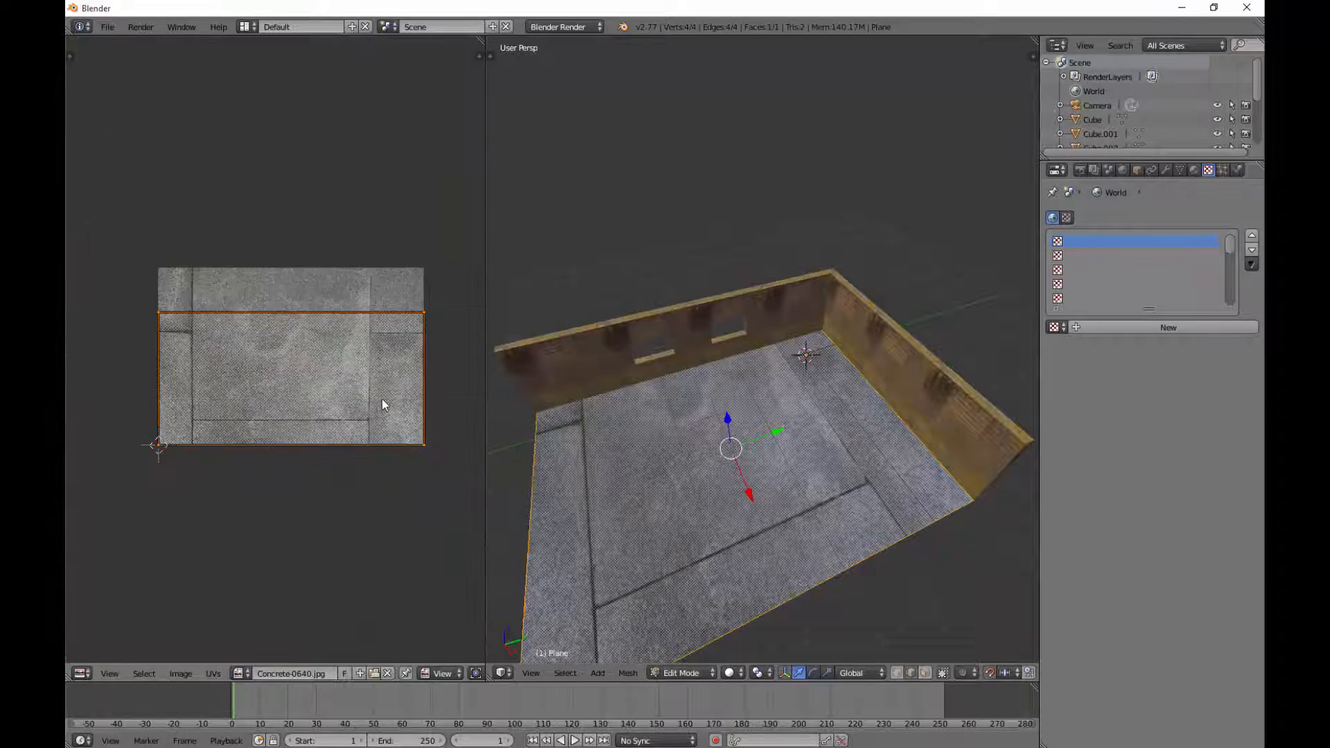
key("Tab")
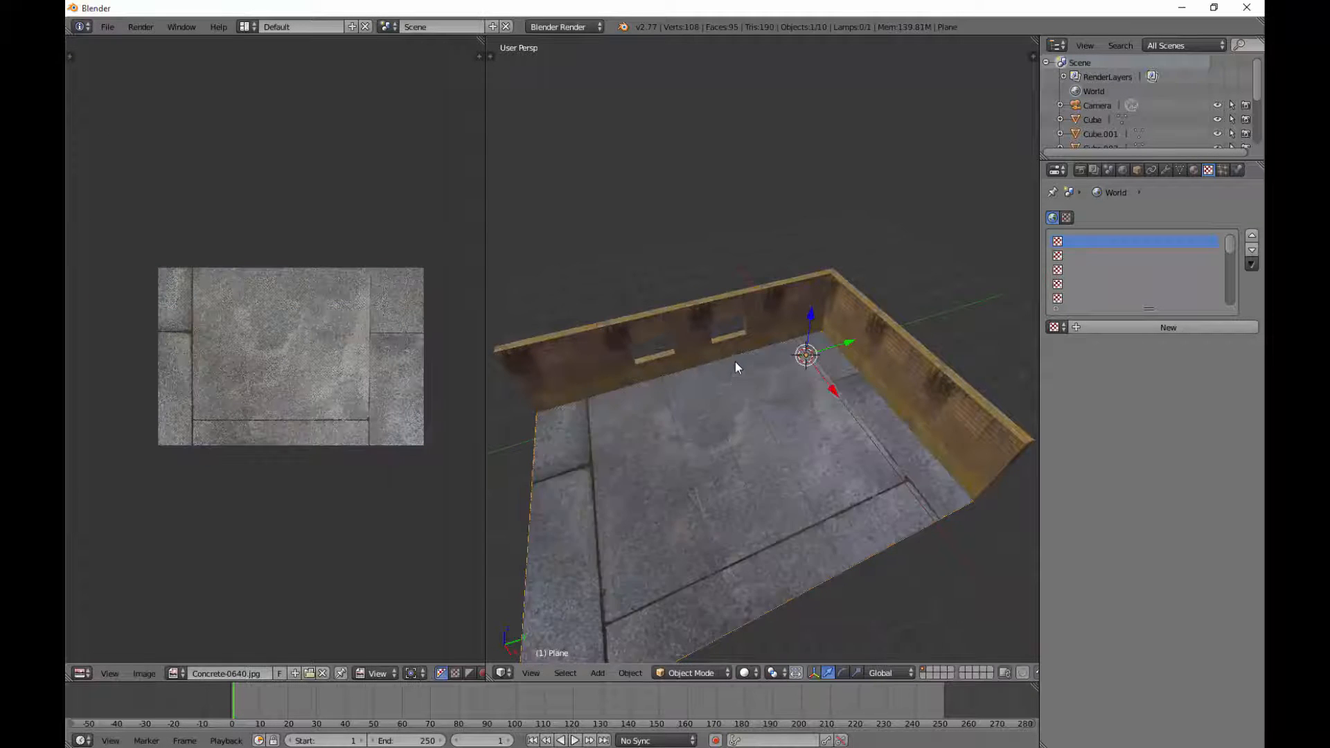
middle_click_drag(735, 362, 822, 422)
key("ctrl+s")
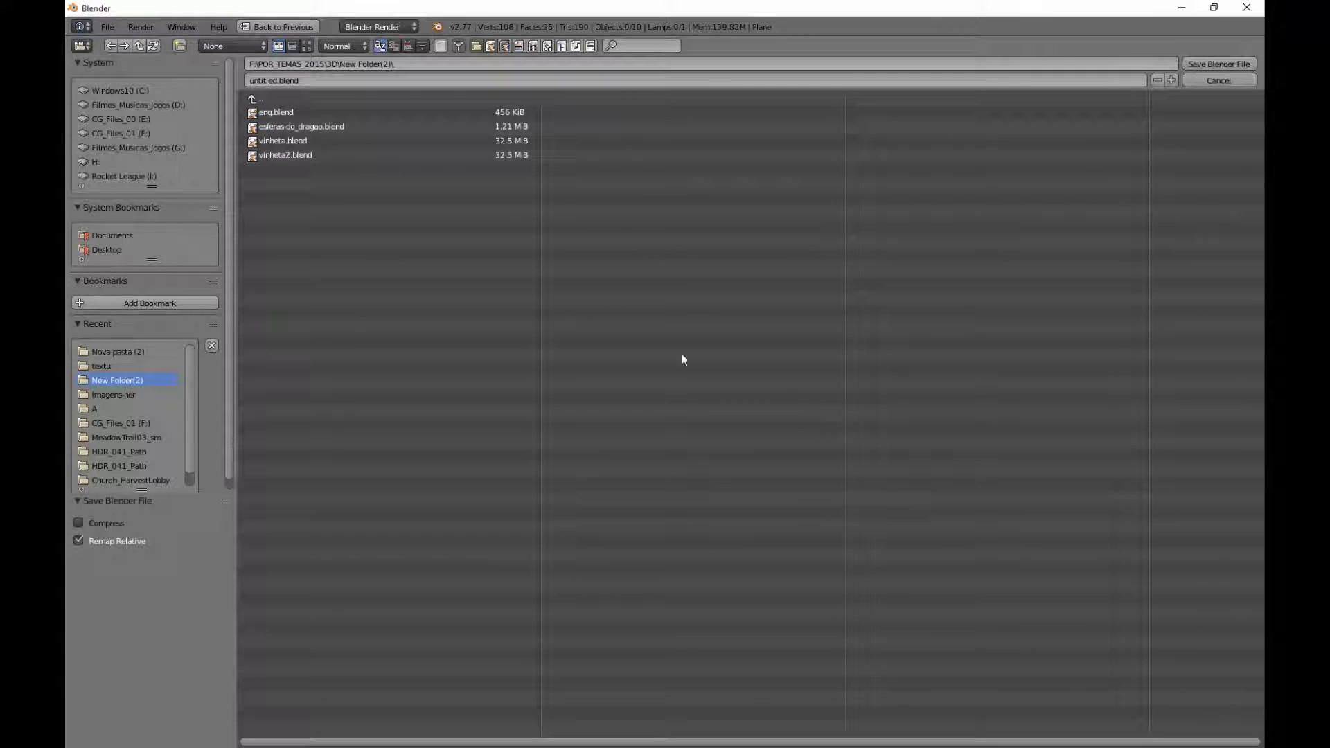
key("Escape")
Look through the camera and fly it back until its frame takes in both walls and most of the floor
middle_click_drag(683, 332, 831, 326)
middle_click_drag(512, 259, 512, 260)
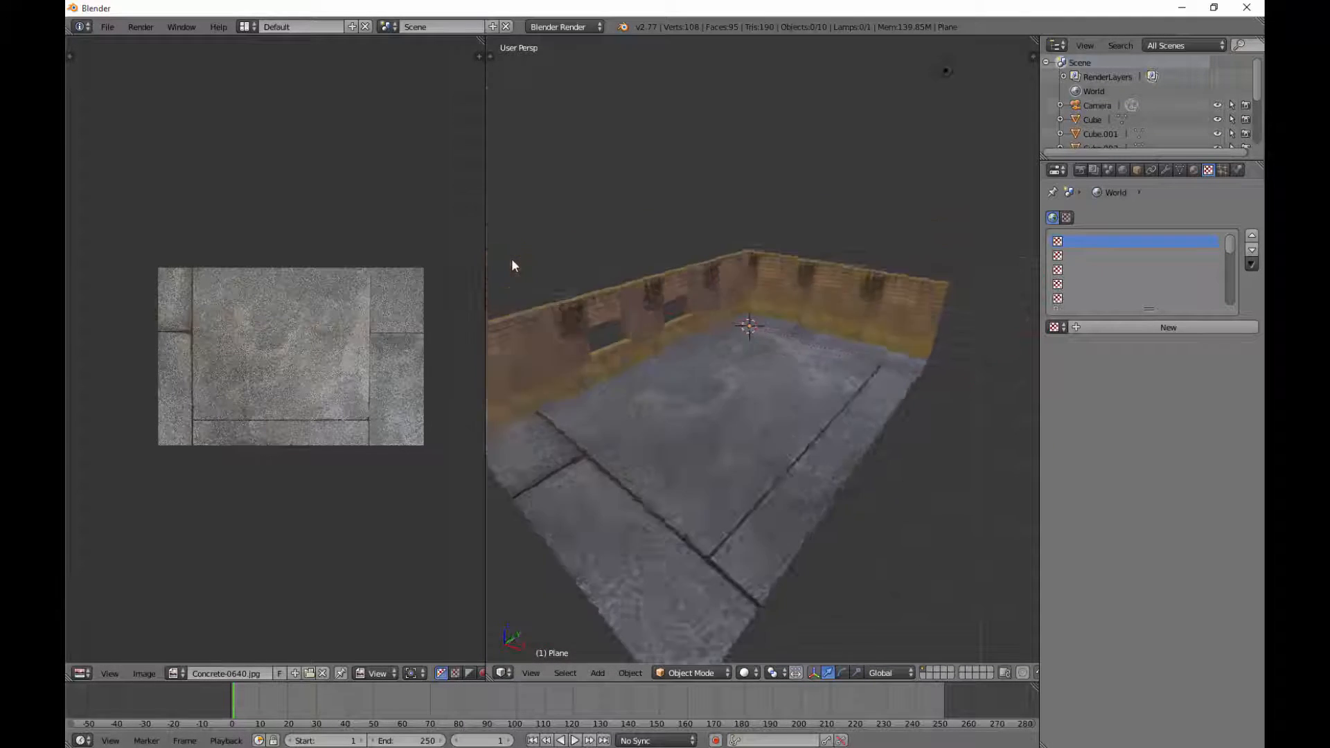
key("KP_0")
right_click(761, 234)
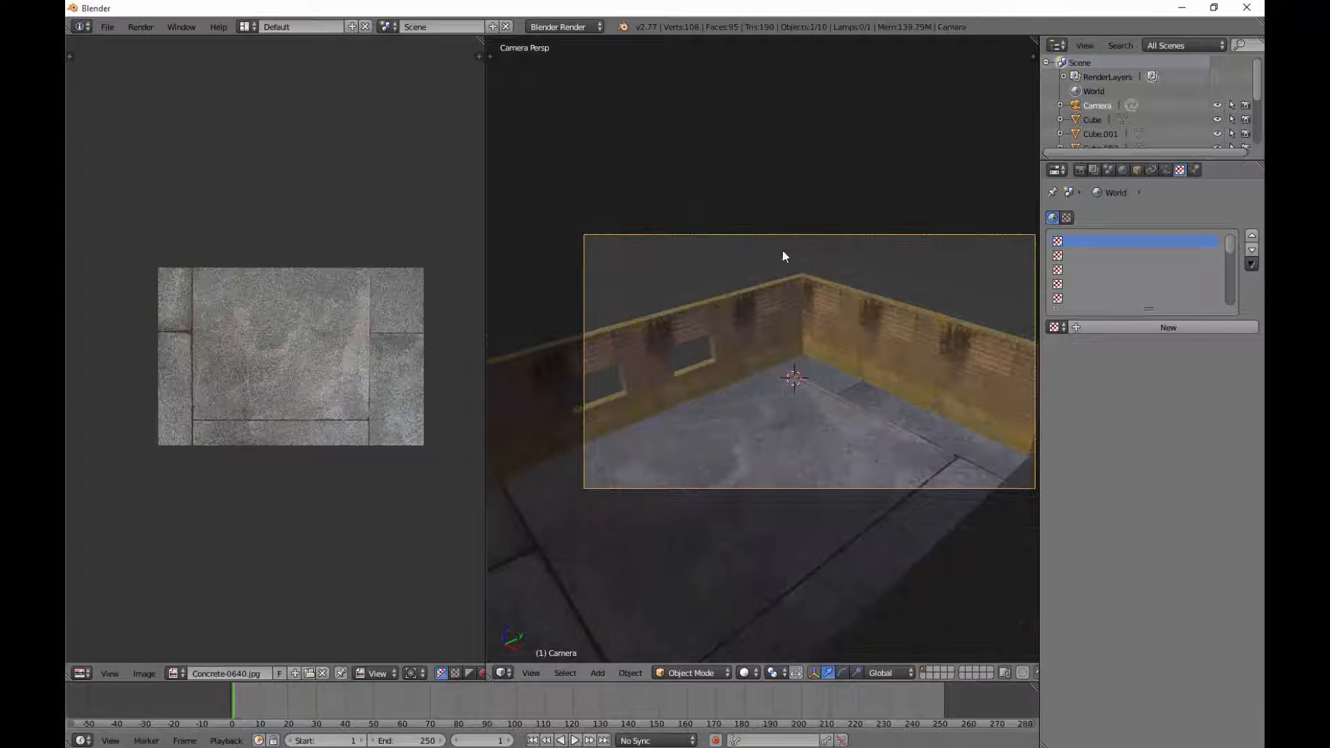
key("shift+f")
key("w")
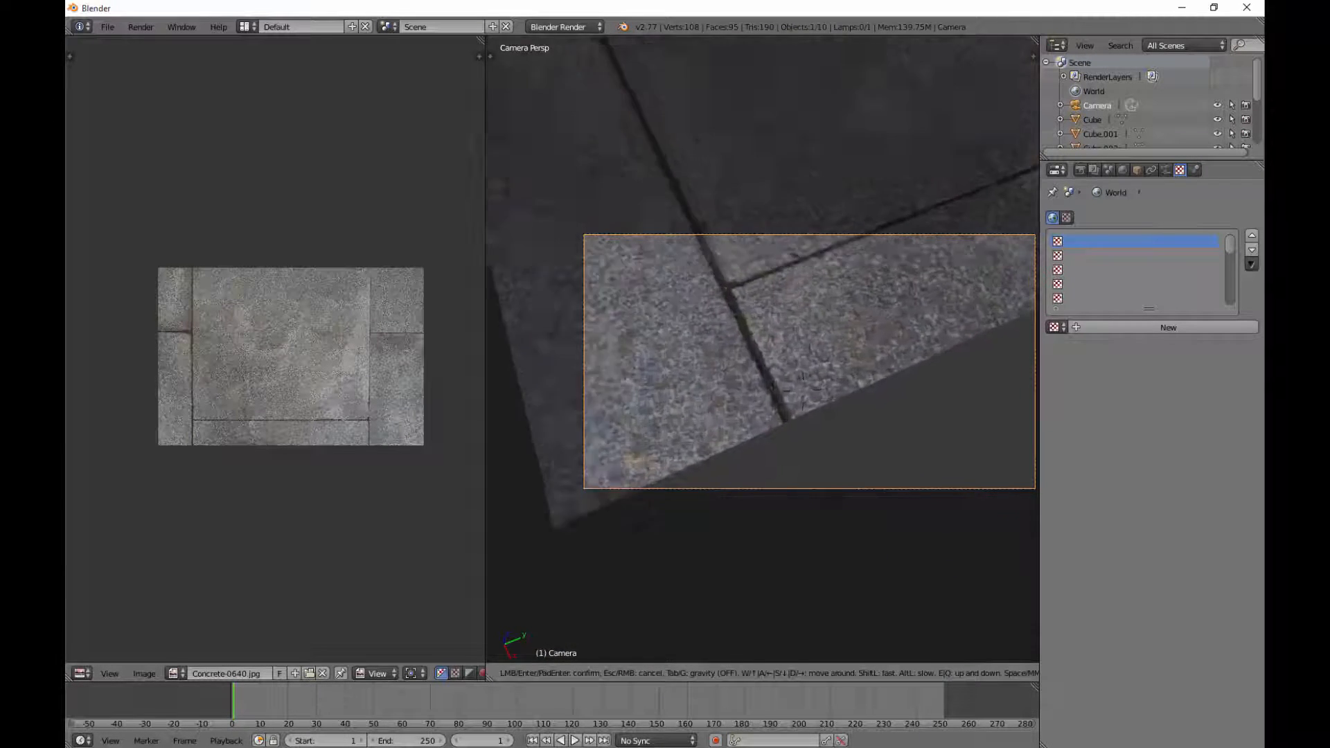
key("s")
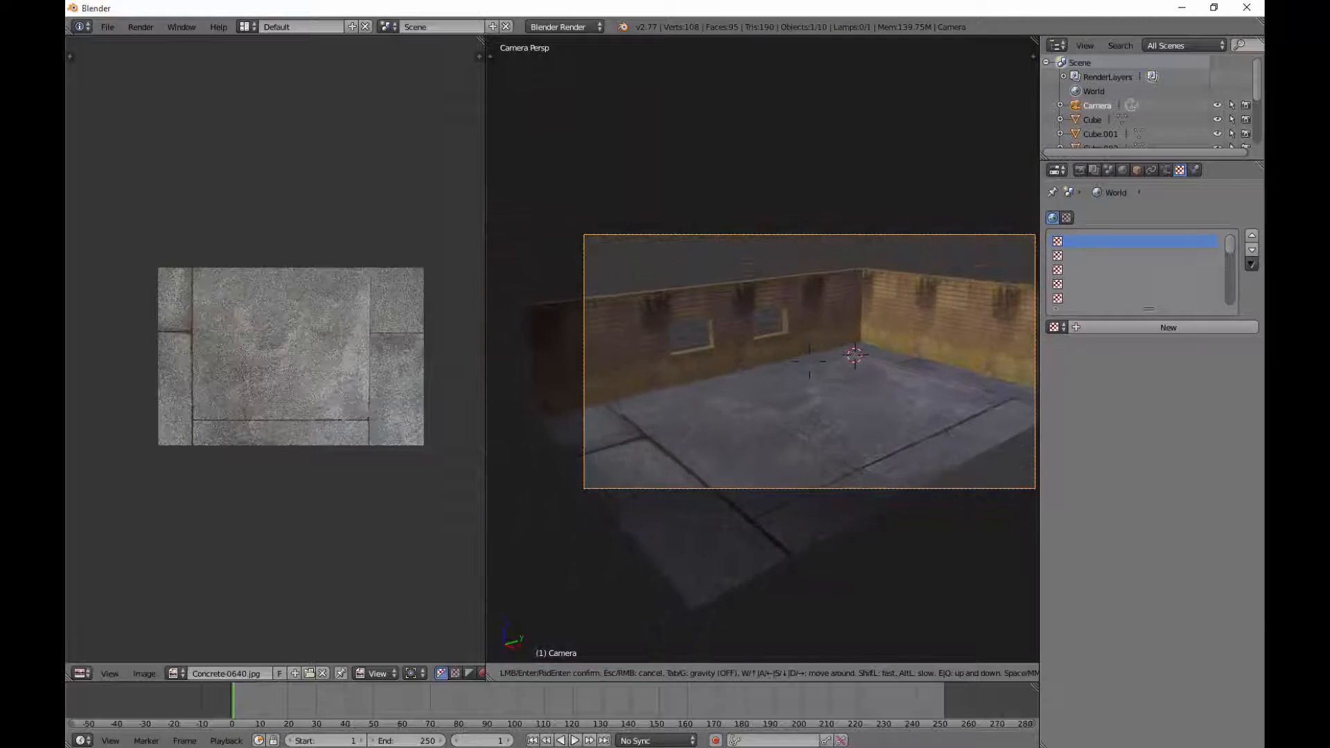
left_click(771, 352)
middle_click_drag(874, 386, 802, 396, "shift")
scroll(828, 398, "up", 2)
scroll(802, 395, "down", 1)
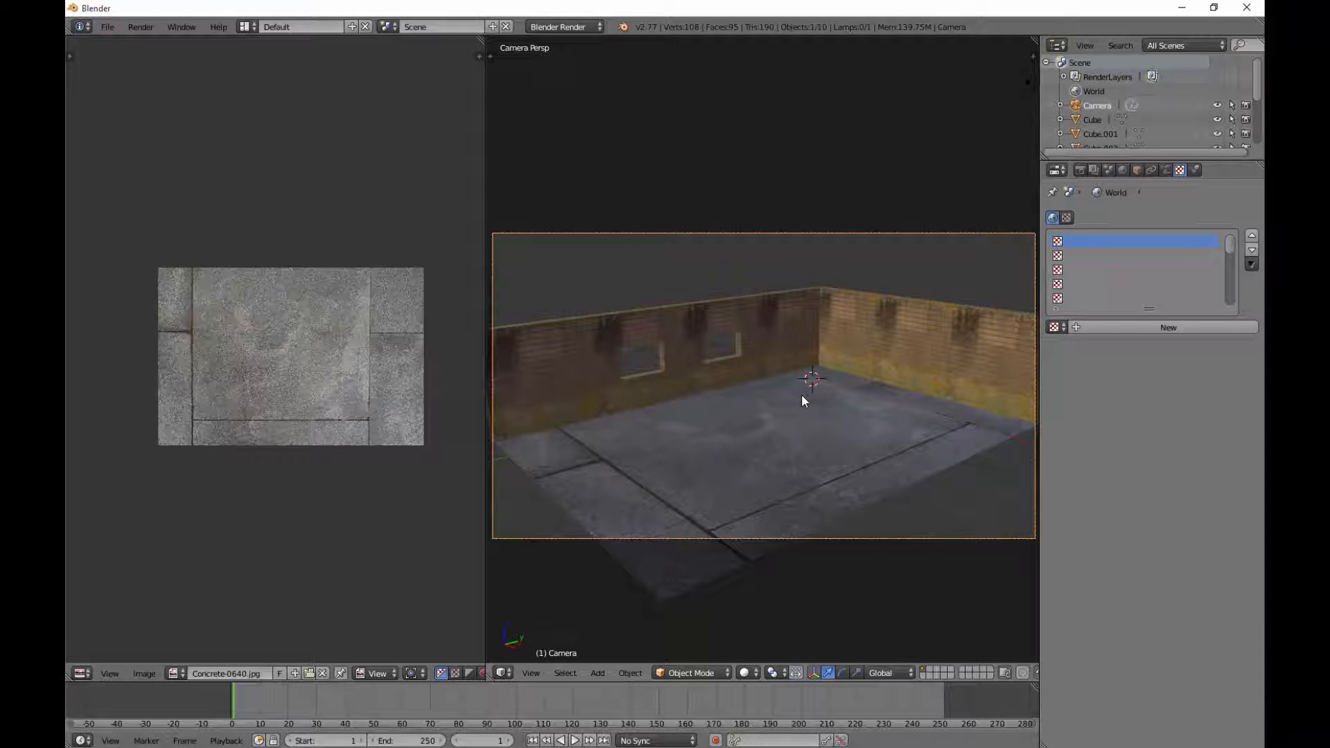
Render the camera view and examine how the walls and floor are textured and lit
key("F12")
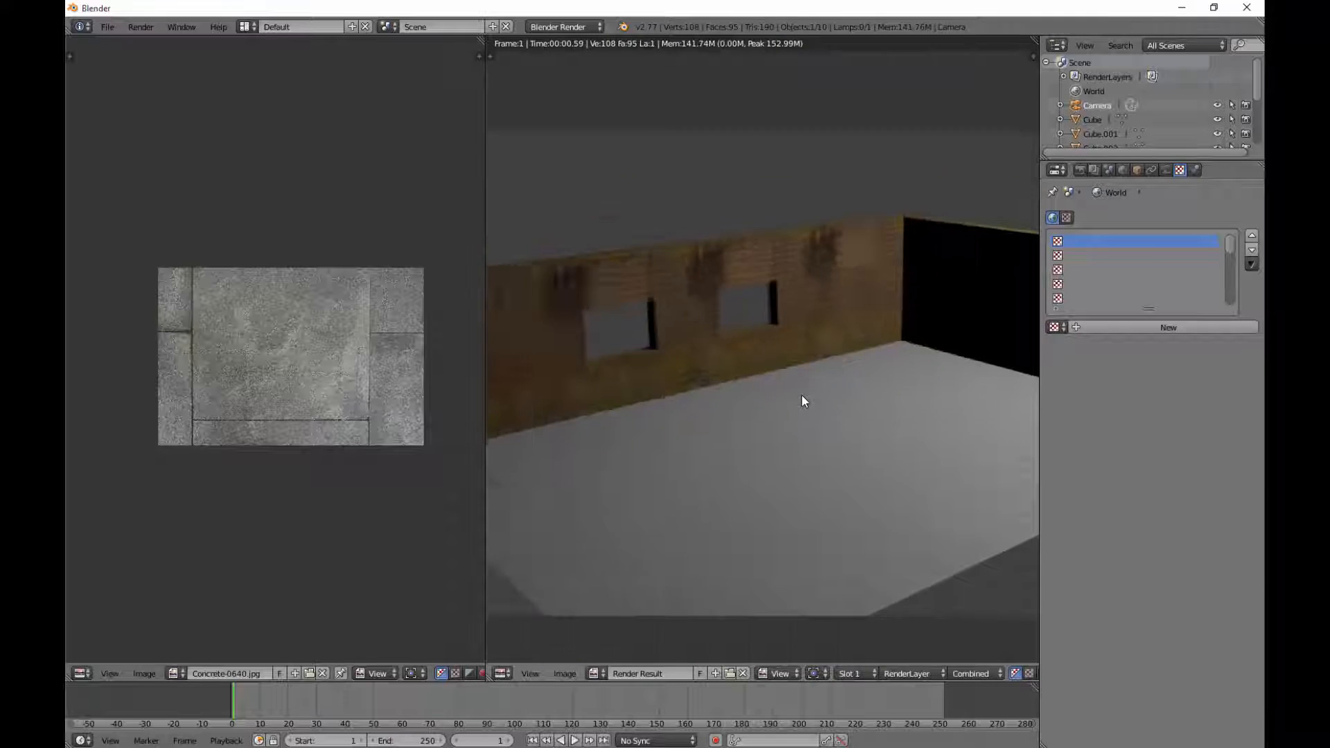
middle_click_drag(903, 315, 874, 325)
scroll(801, 376, "down", 1)
middle_click_drag(801, 375, 806, 379)
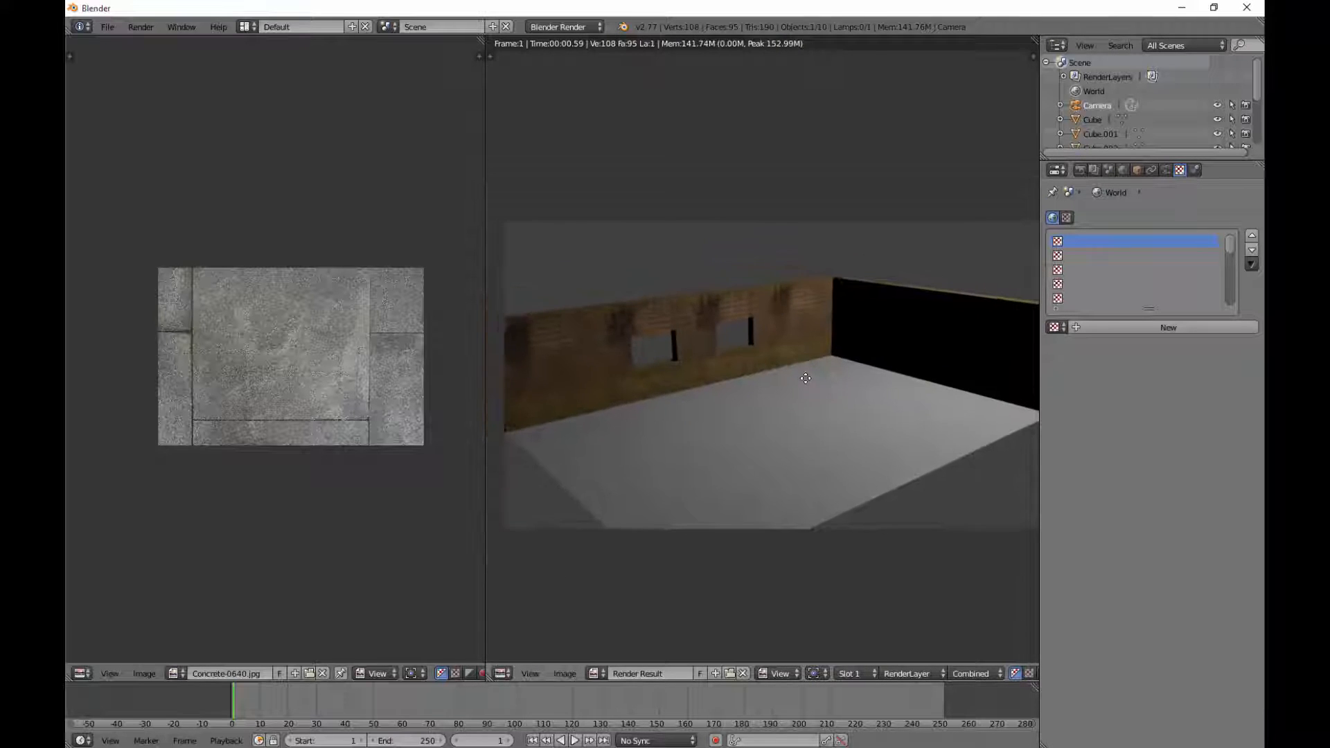
scroll(805, 379, "up", 1)
key("Escape")
Create a new material on the floor plane and name it piso
right_click(833, 414)
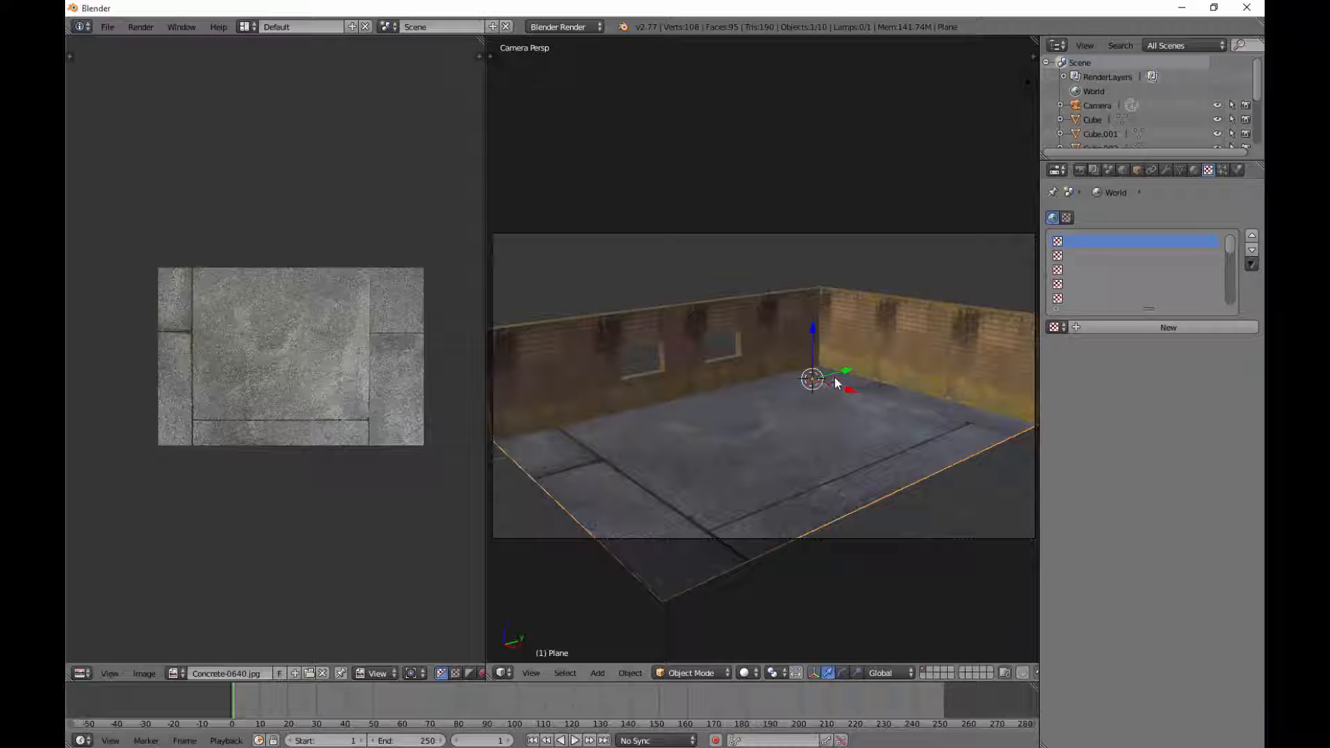
left_click(1193, 170)
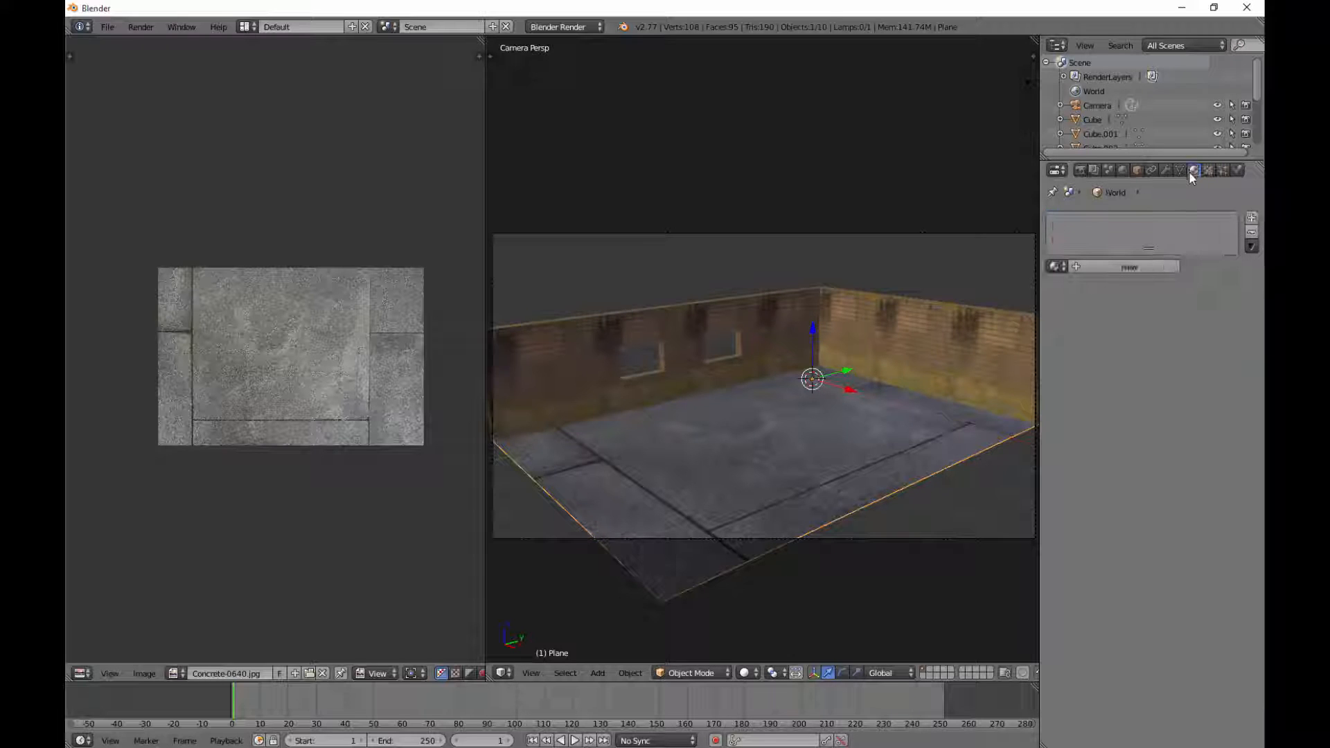
left_click(1141, 265)
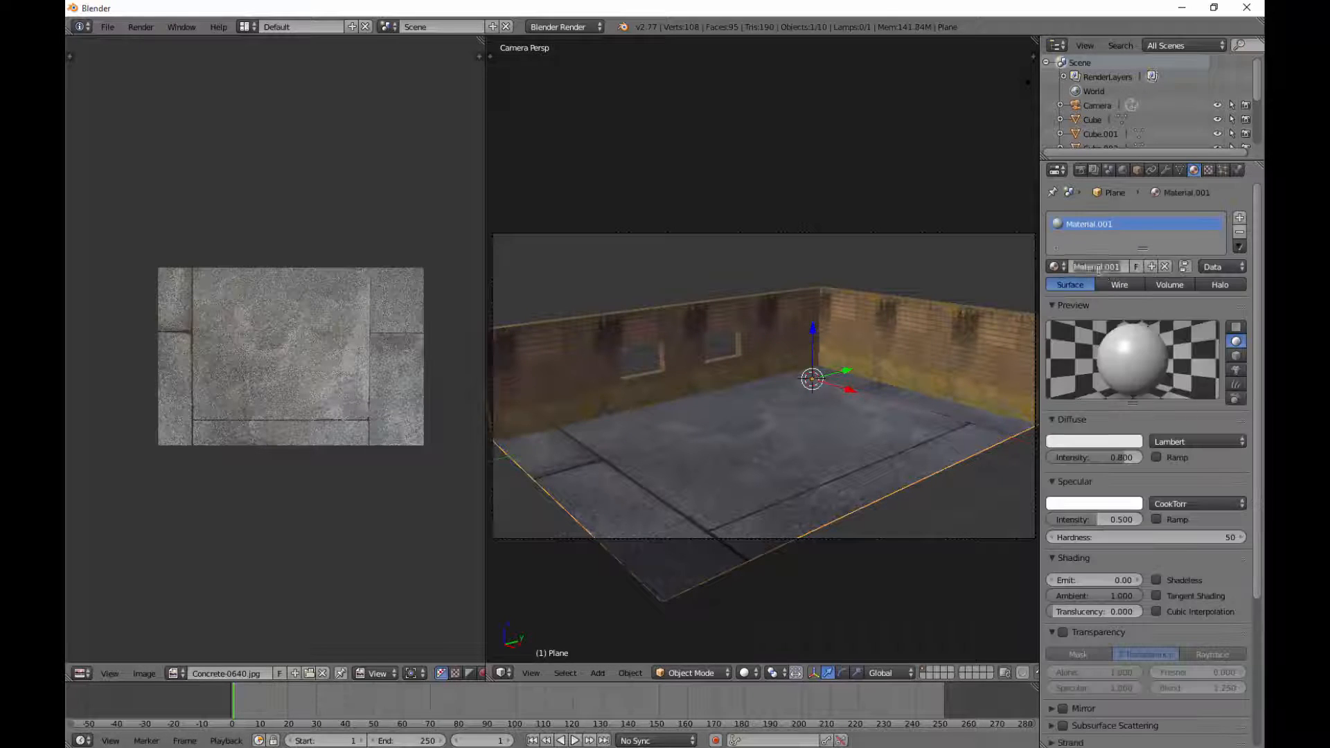
left_click(1098, 269)
type("bas")
key("BackSpace")
key("BackSpace")
key("BackSpace")
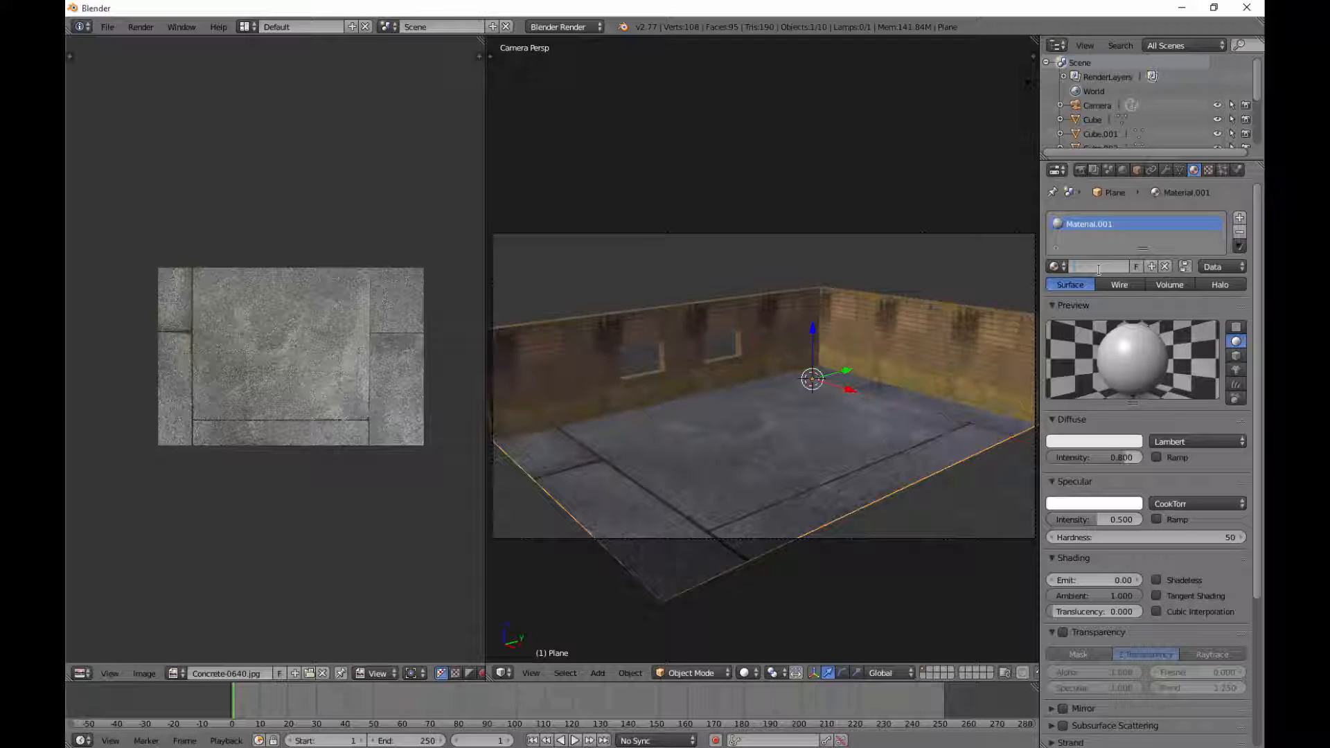
type("piso")
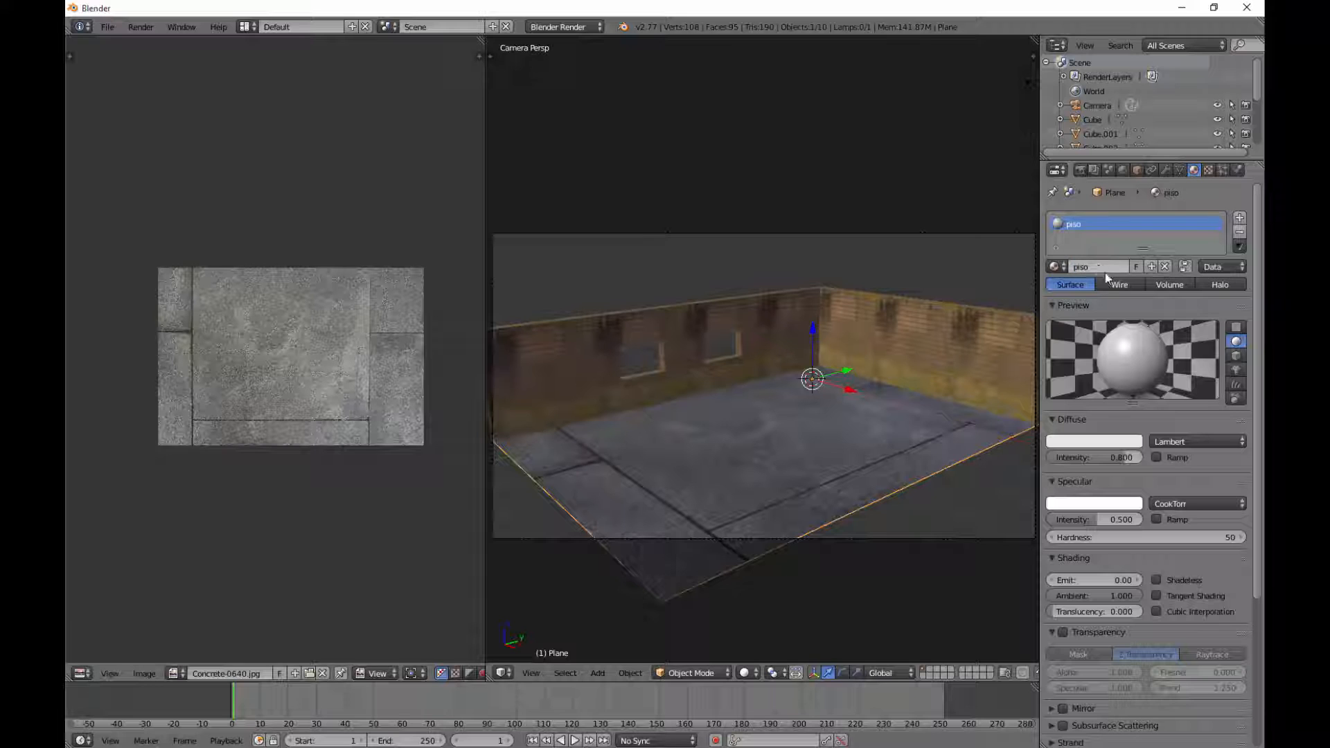
key("Return")
Add a new image texture to the piso material and assign the already loaded Concrete-0640.jpg to it
left_click(1209, 170)
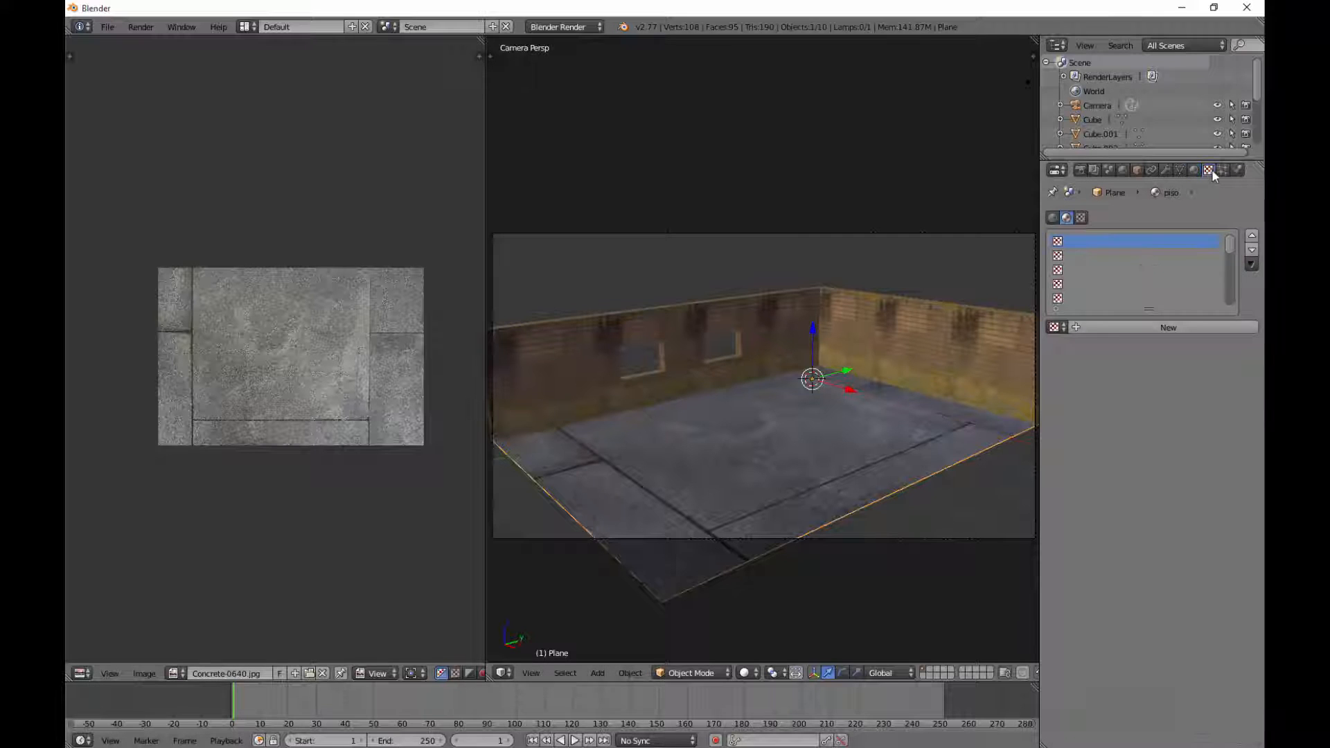
left_click(1157, 327)
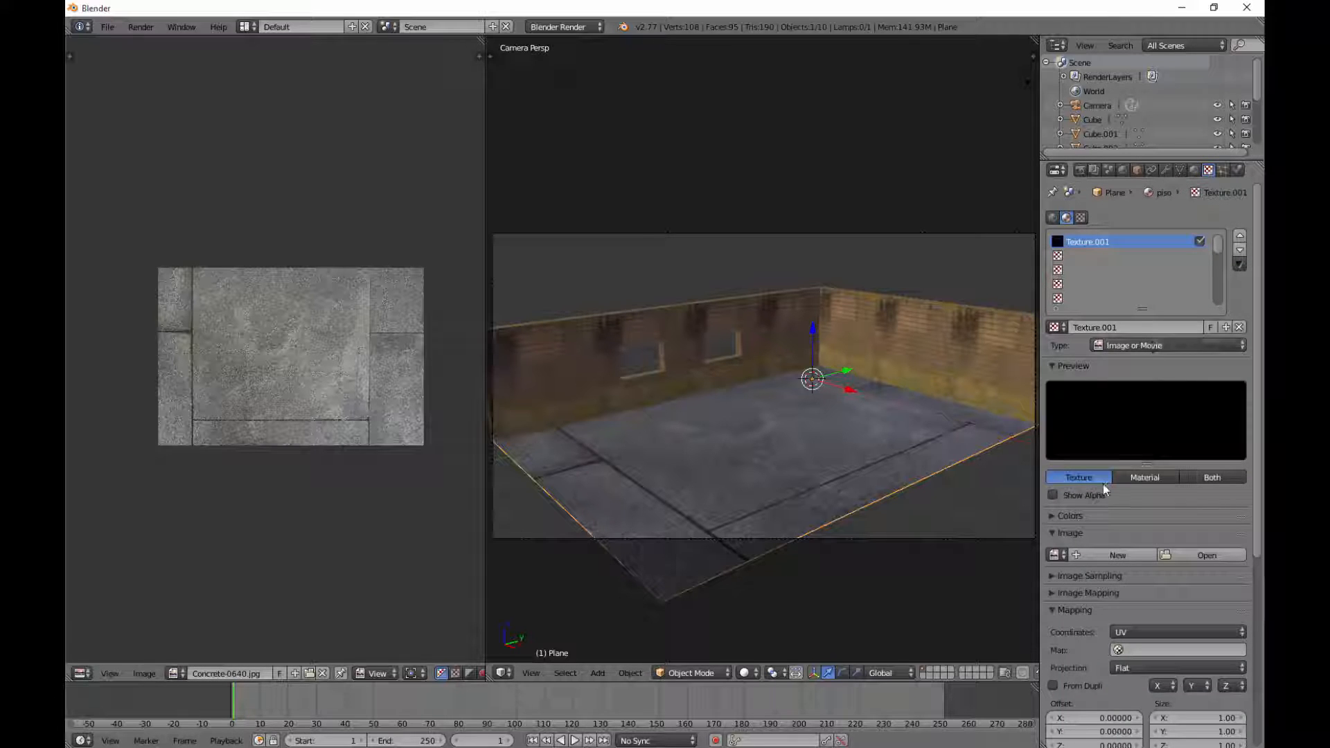
left_click(1205, 554)
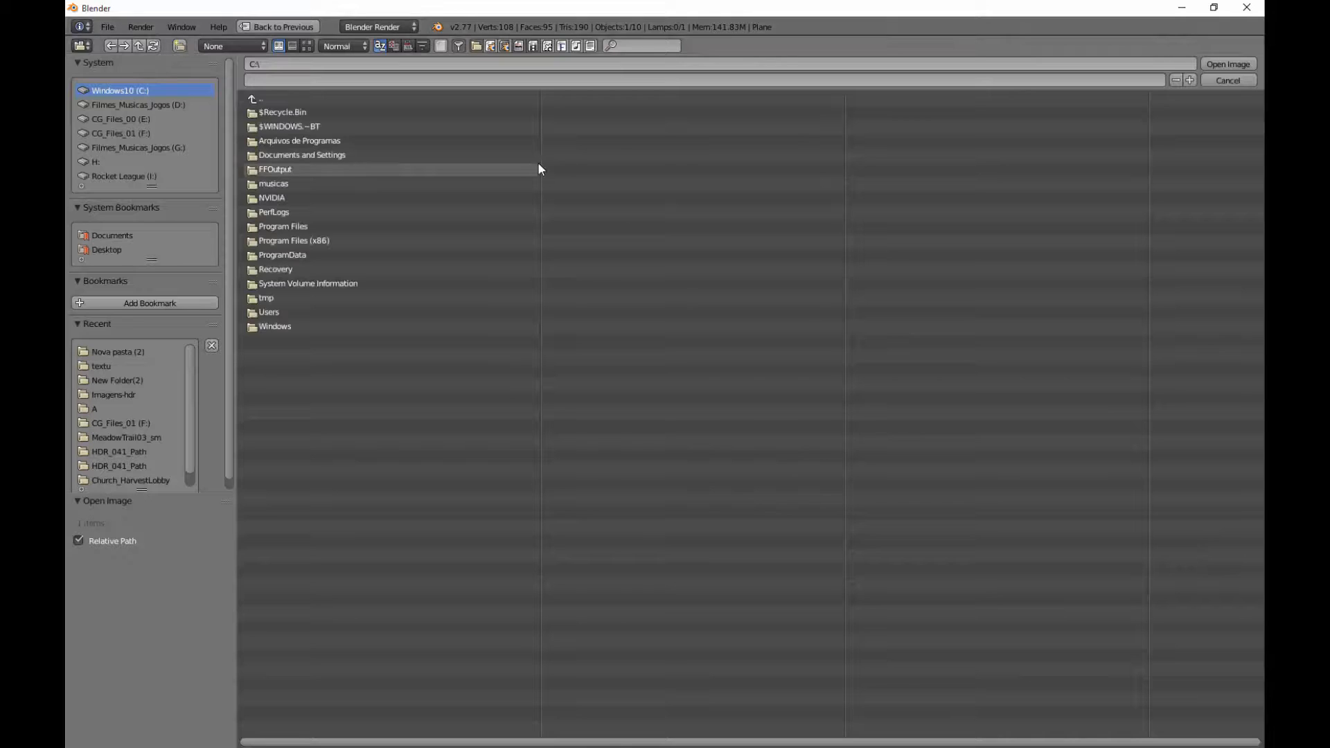
left_click(1243, 83)
left_click(1056, 555)
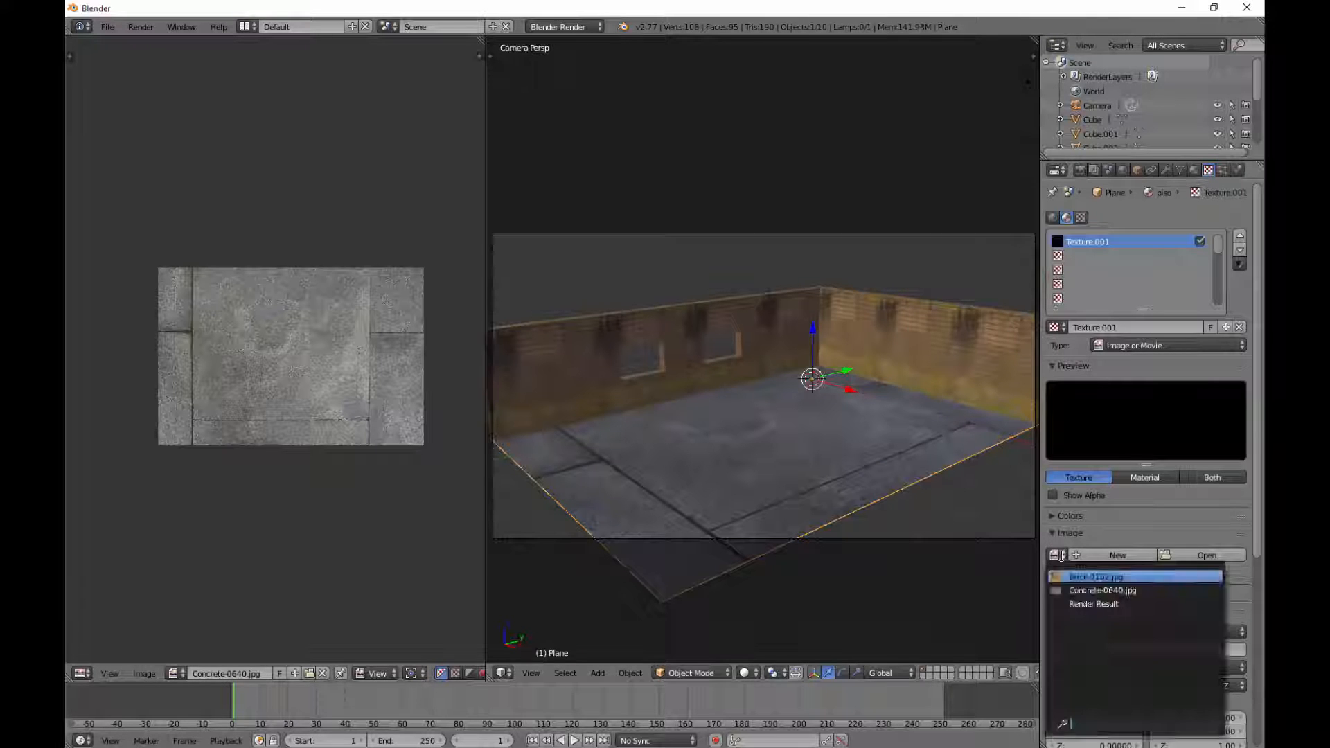
left_click(1130, 590)
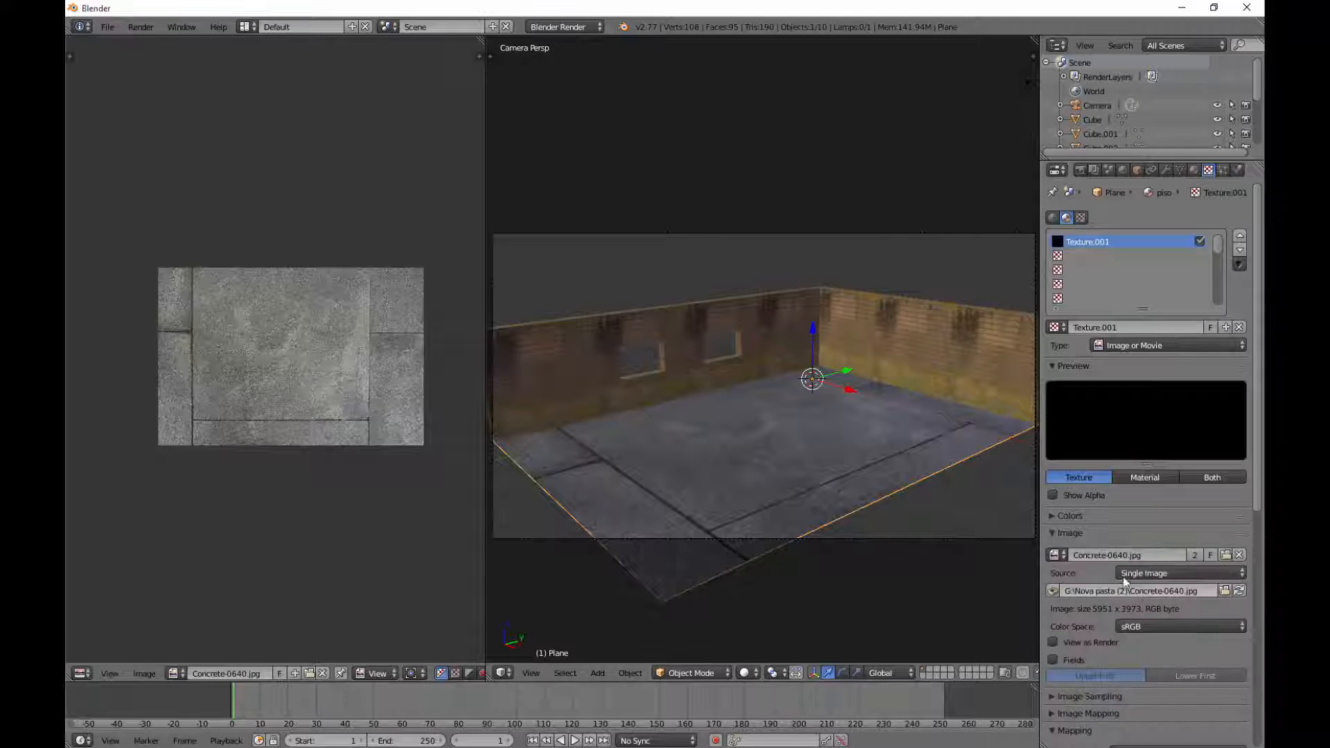
Open the floor plane's mesh for editing in Edit Mode
scroll(799, 467, "up", 2)
middle_click_drag(800, 467, 784, 438)
scroll(813, 498, "up", 4)
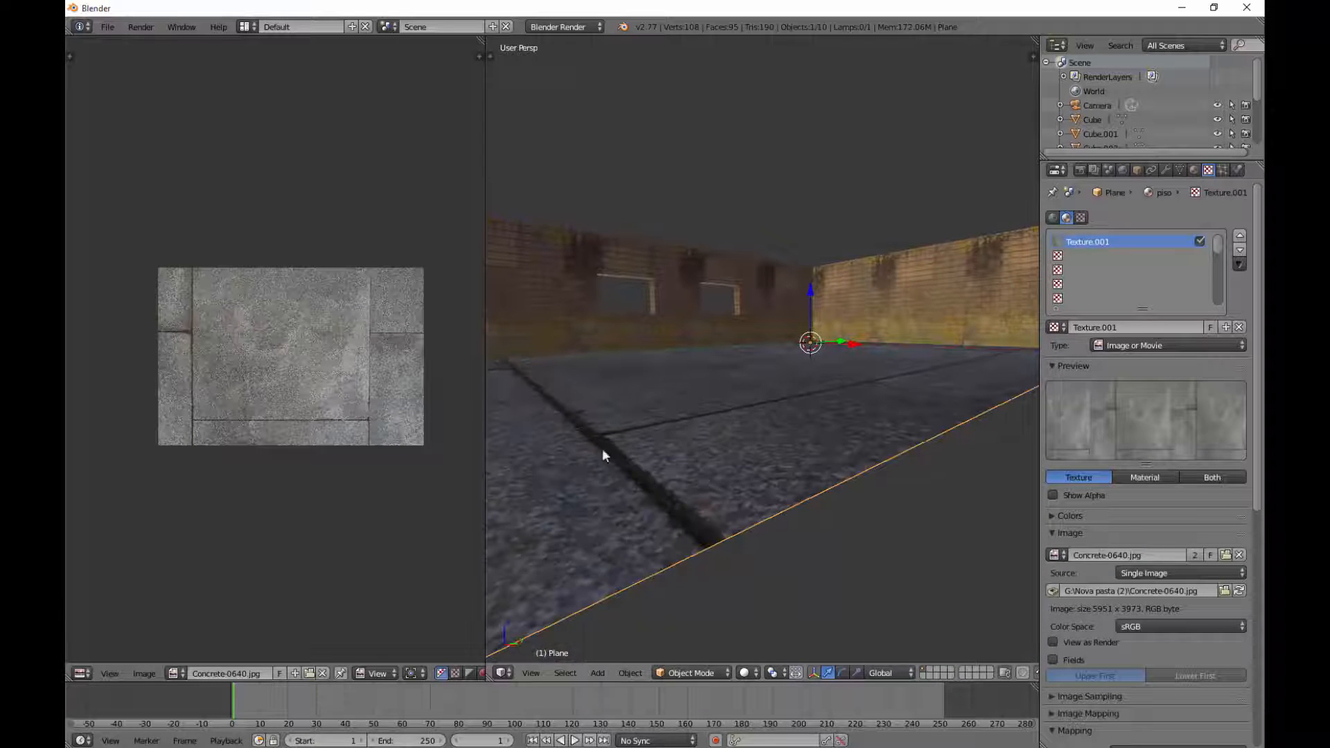
middle_click_drag(619, 469, 639, 500)
scroll(639, 500, "up", 1)
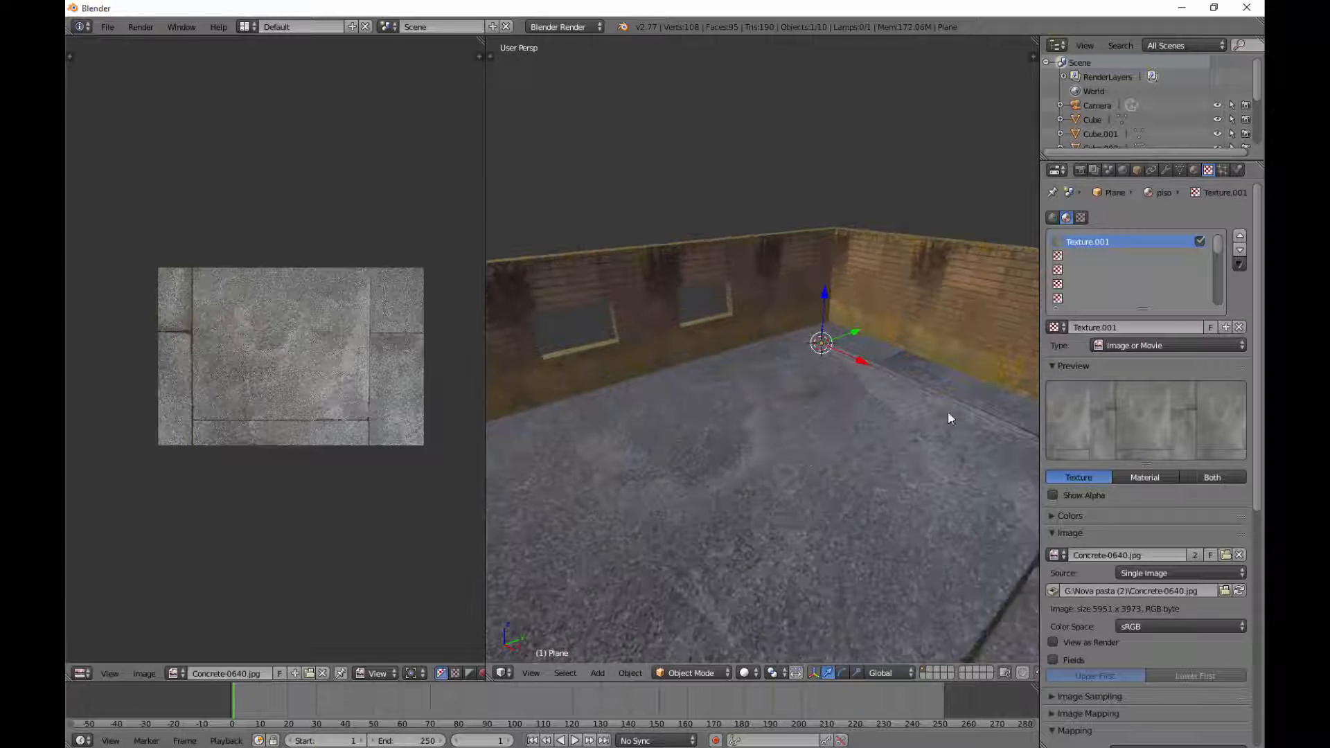
scroll(890, 430, "down", 1)
key("Tab")
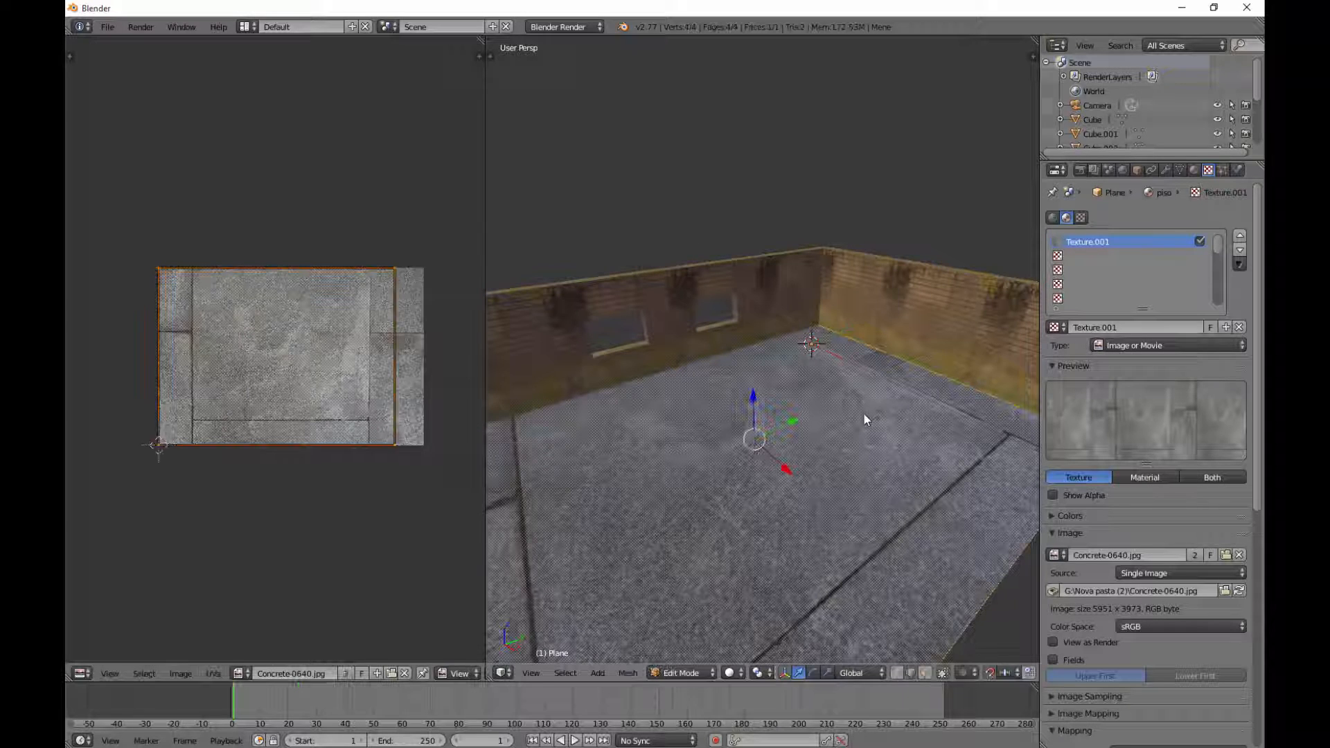
Return the floor plane to Object Mode and expand Texture.001's Mapping settings, collapsing the Influence settings and keeping UV coordinates
key("Tab")
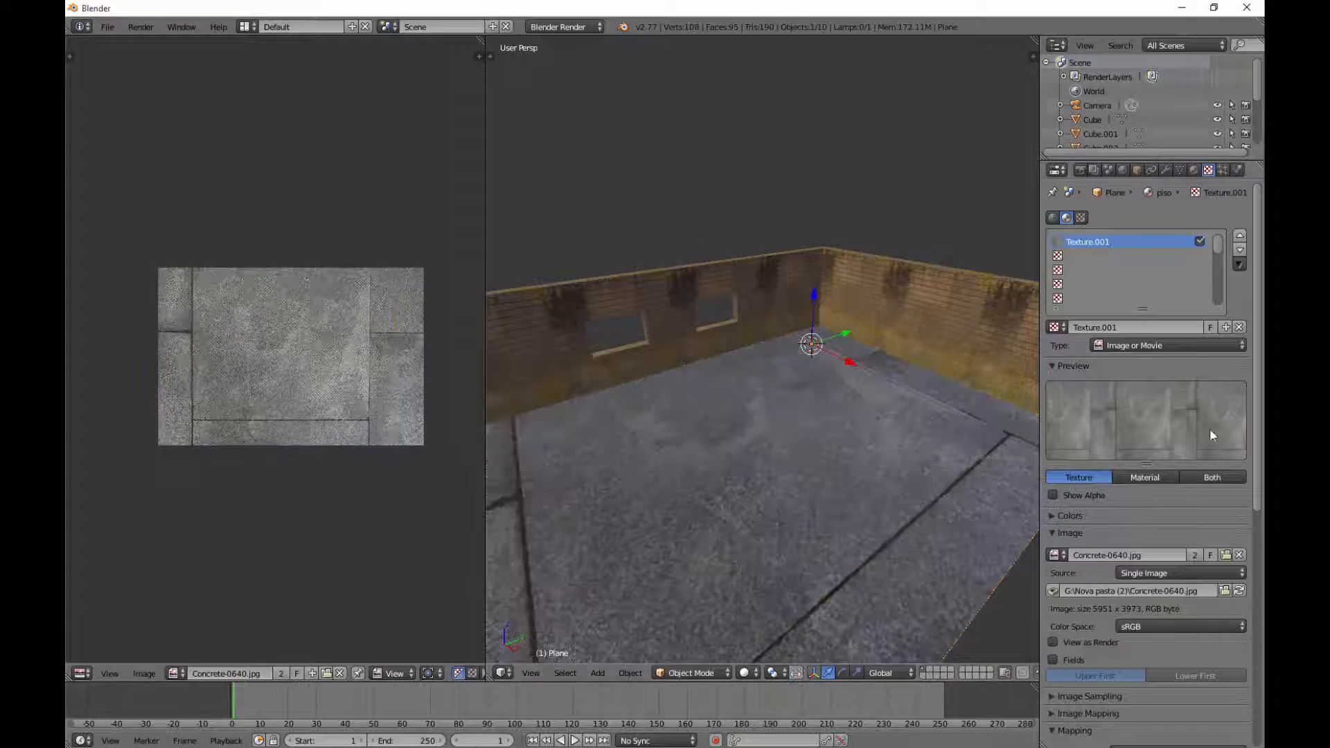
scroll(1086, 469, "down", 2)
left_click(1083, 472)
scroll(1088, 474, "down", 2)
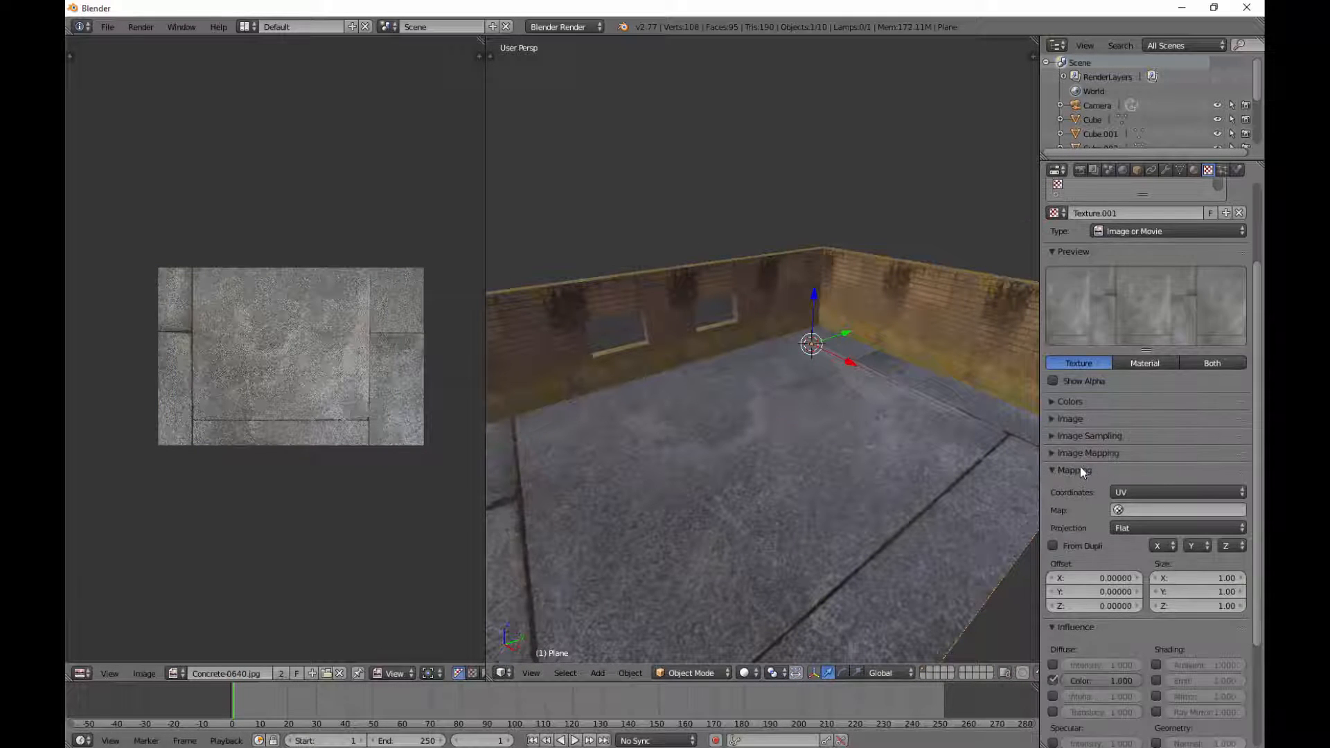
left_click(1080, 470)
left_click(1081, 487)
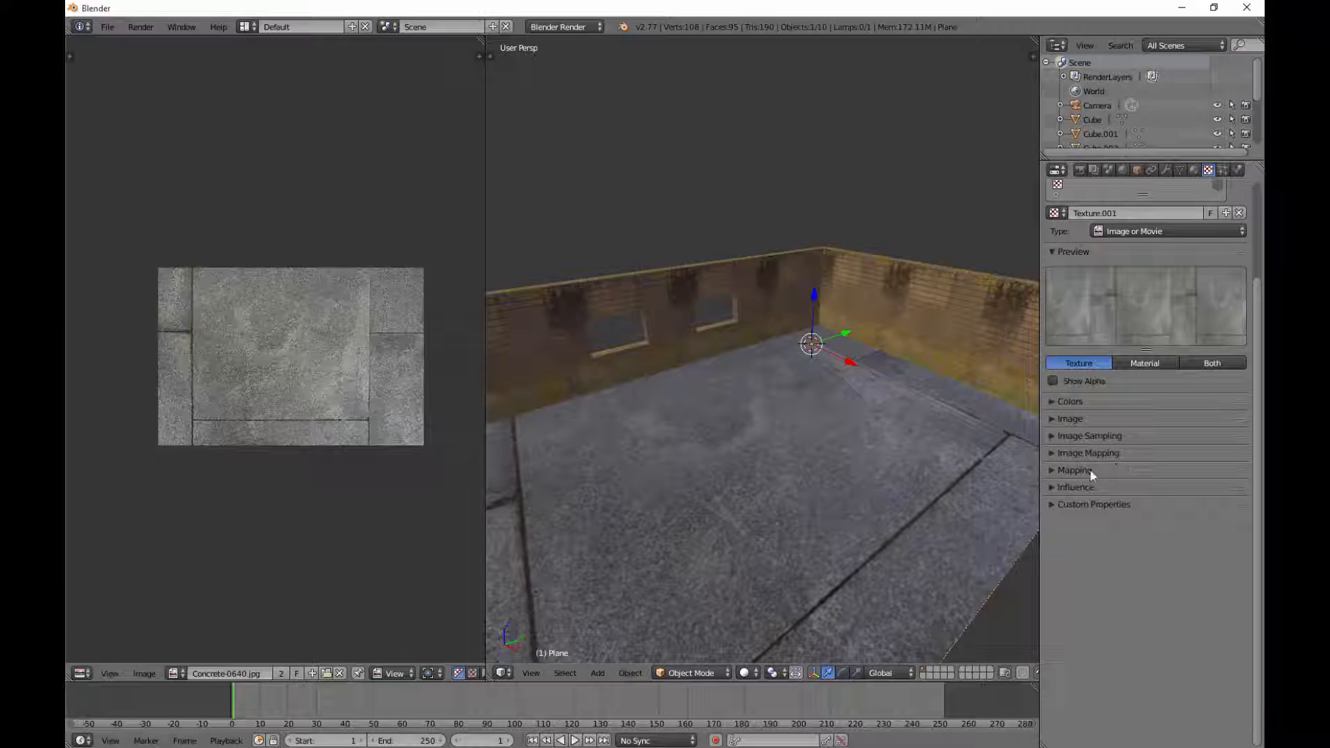
left_click(1083, 469)
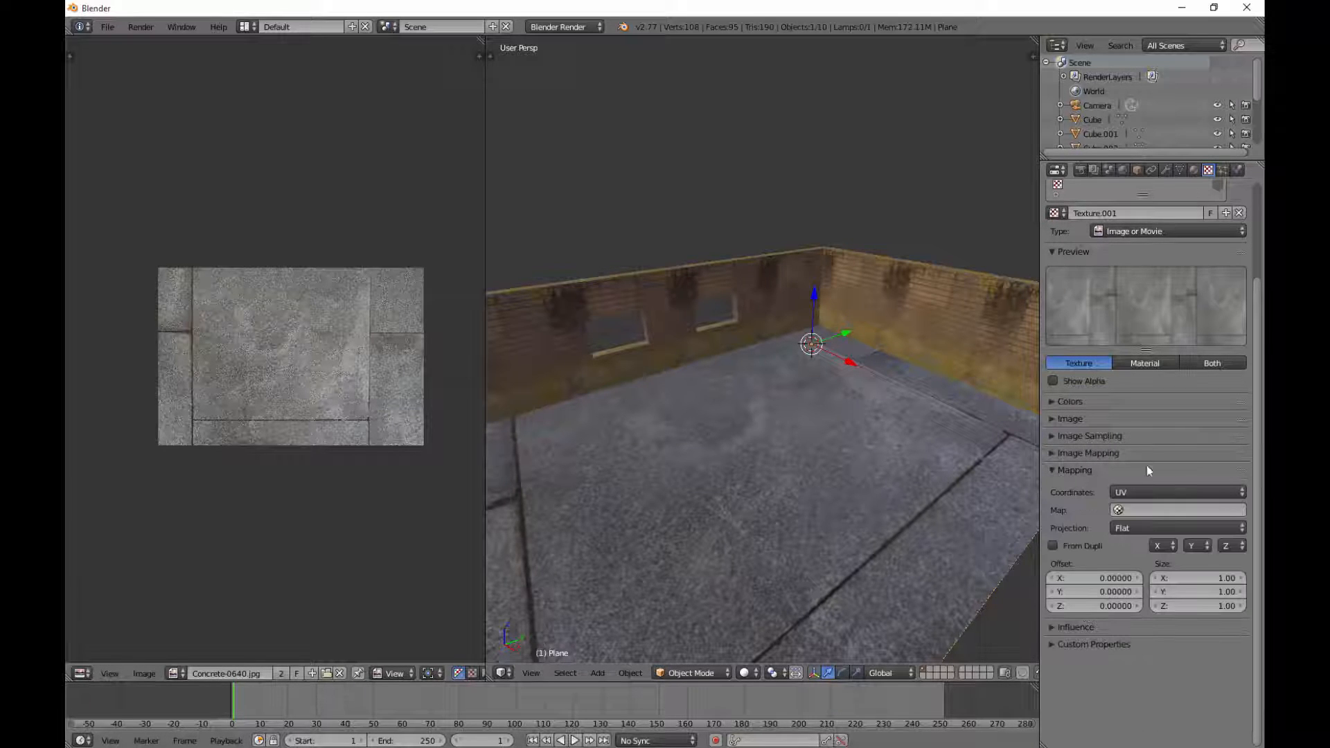
left_click(1136, 491)
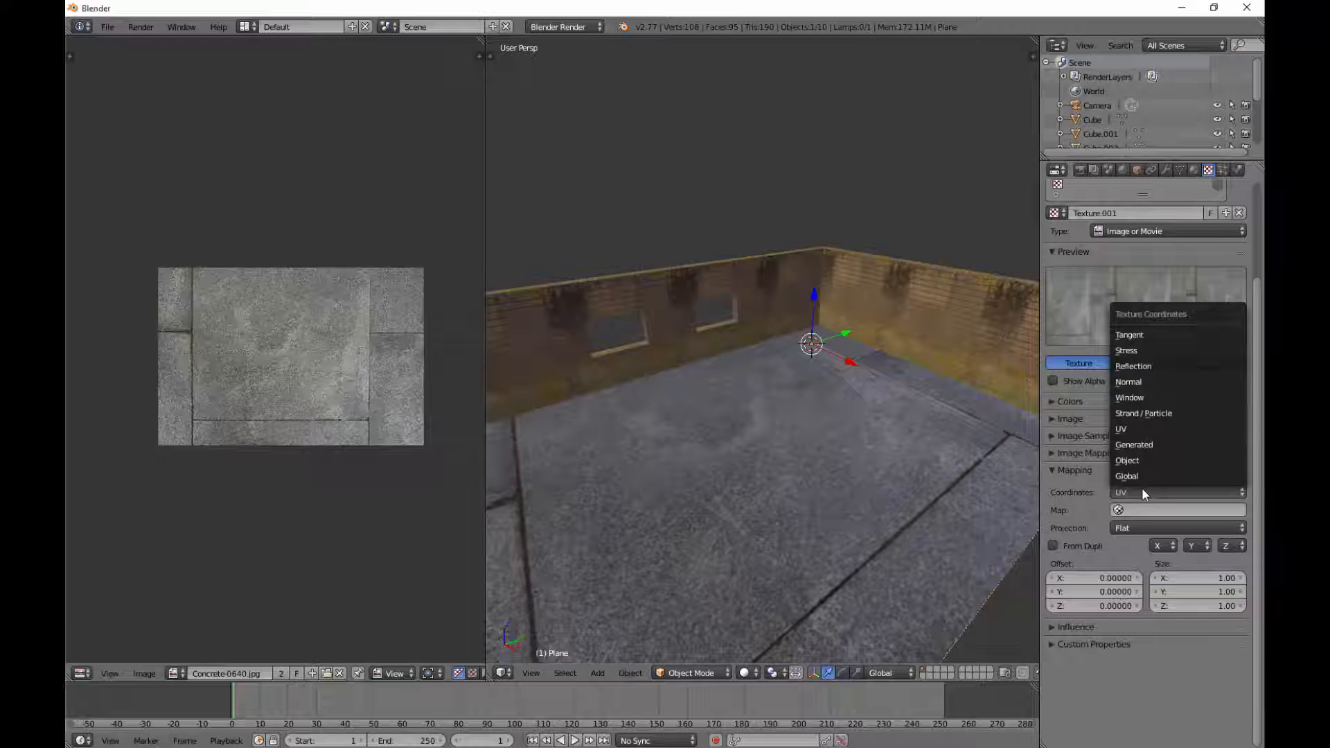
left_click(1142, 489)
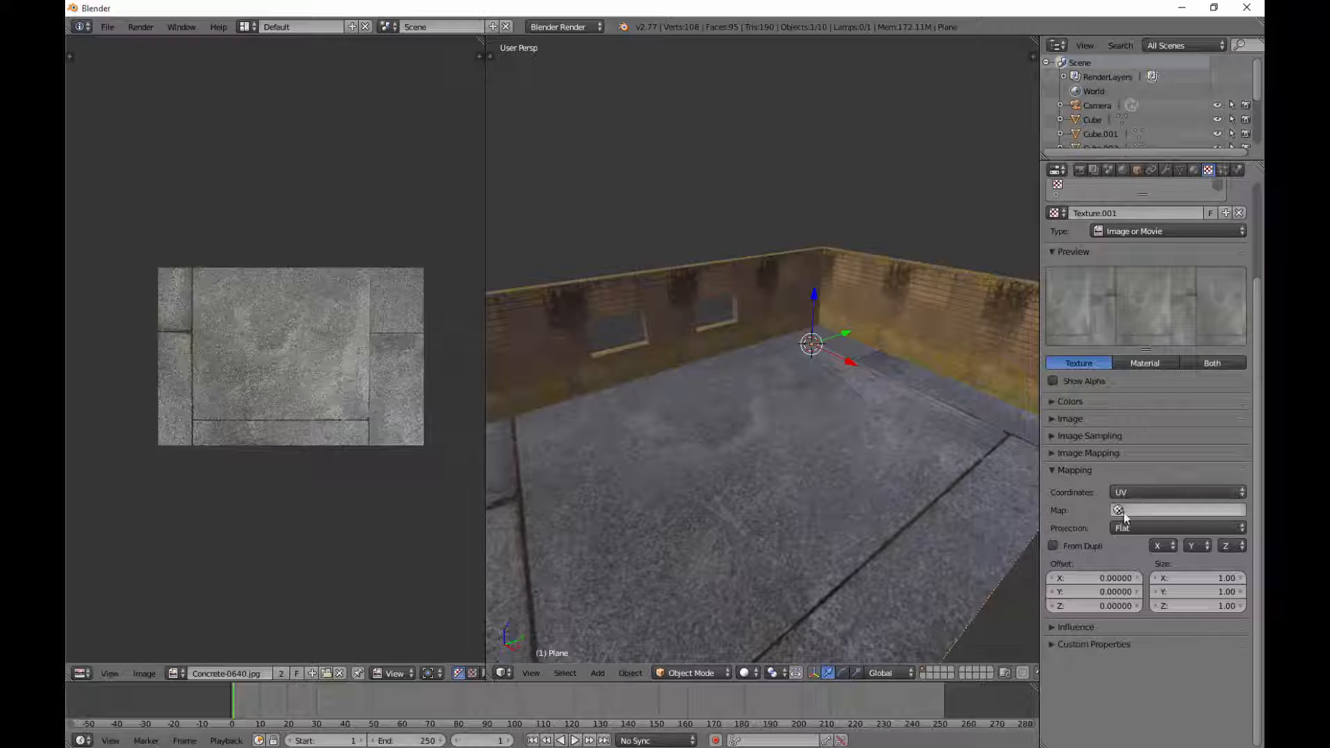
left_click(1125, 511)
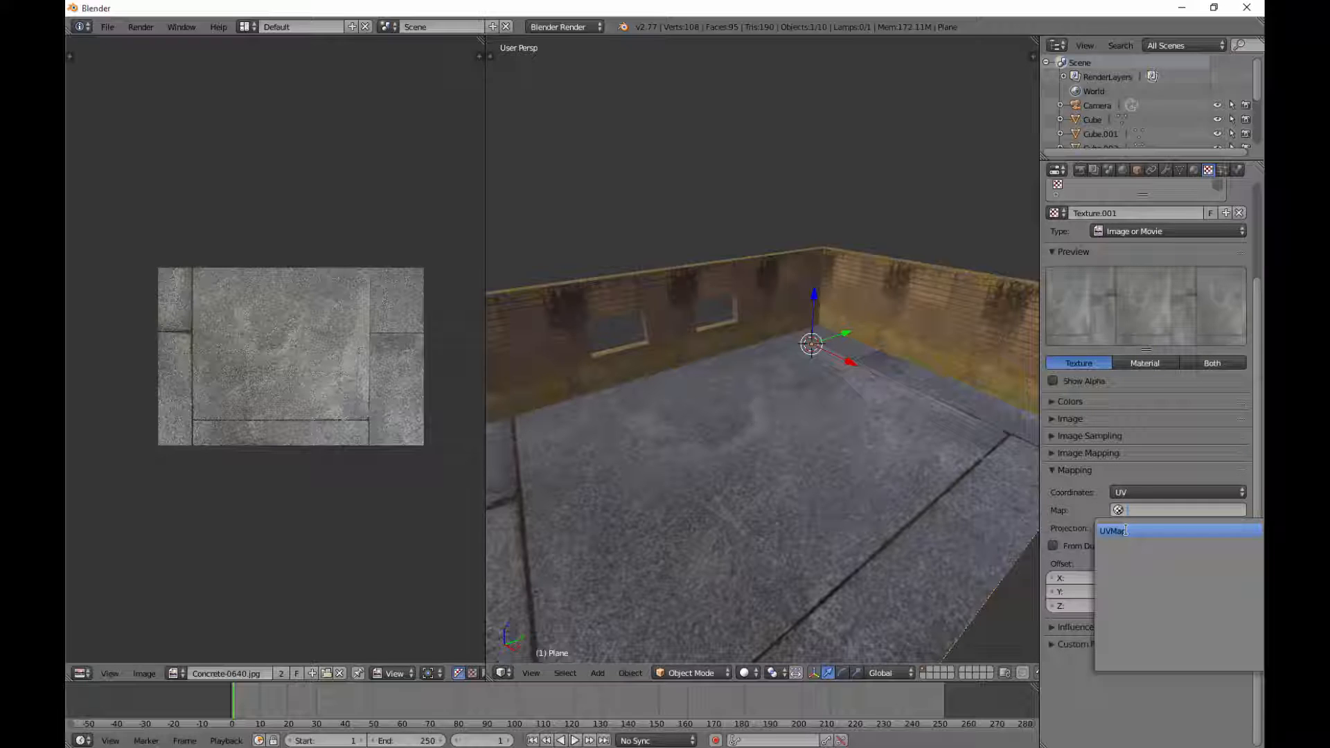
key("Tab")
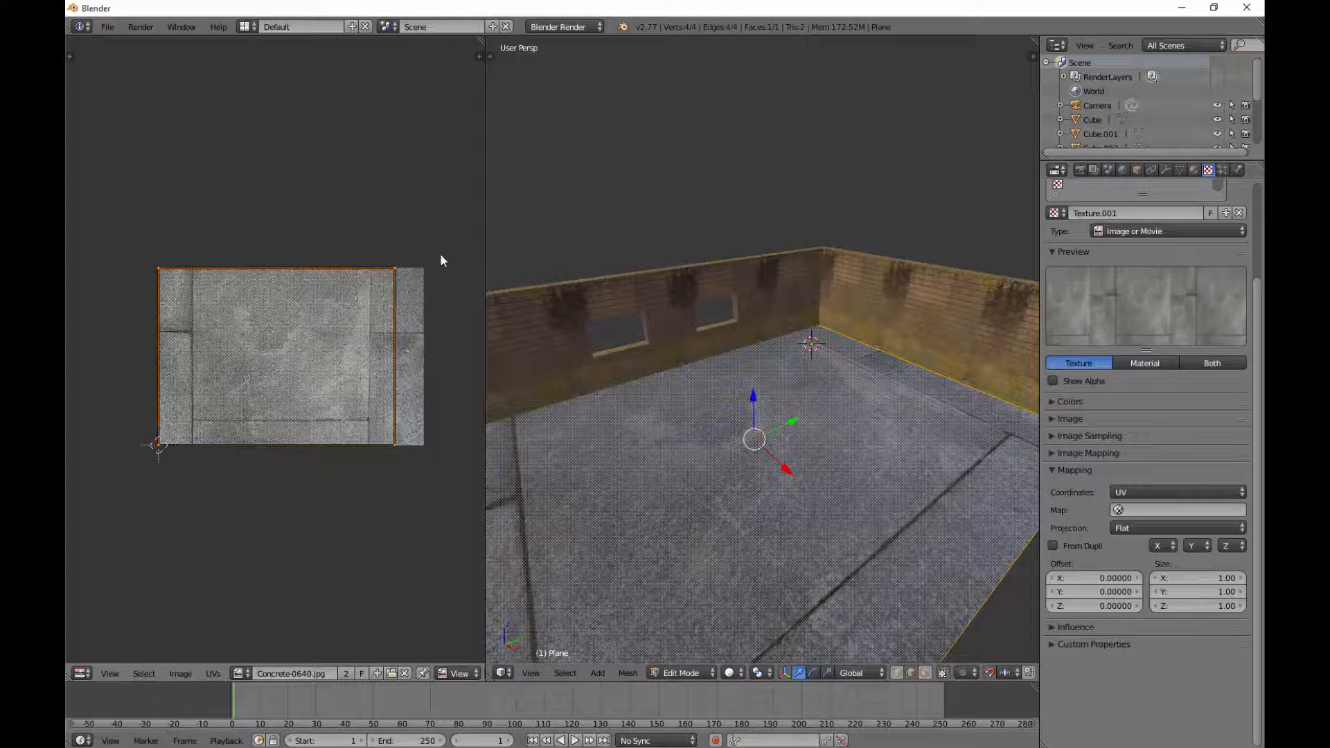
key("s")
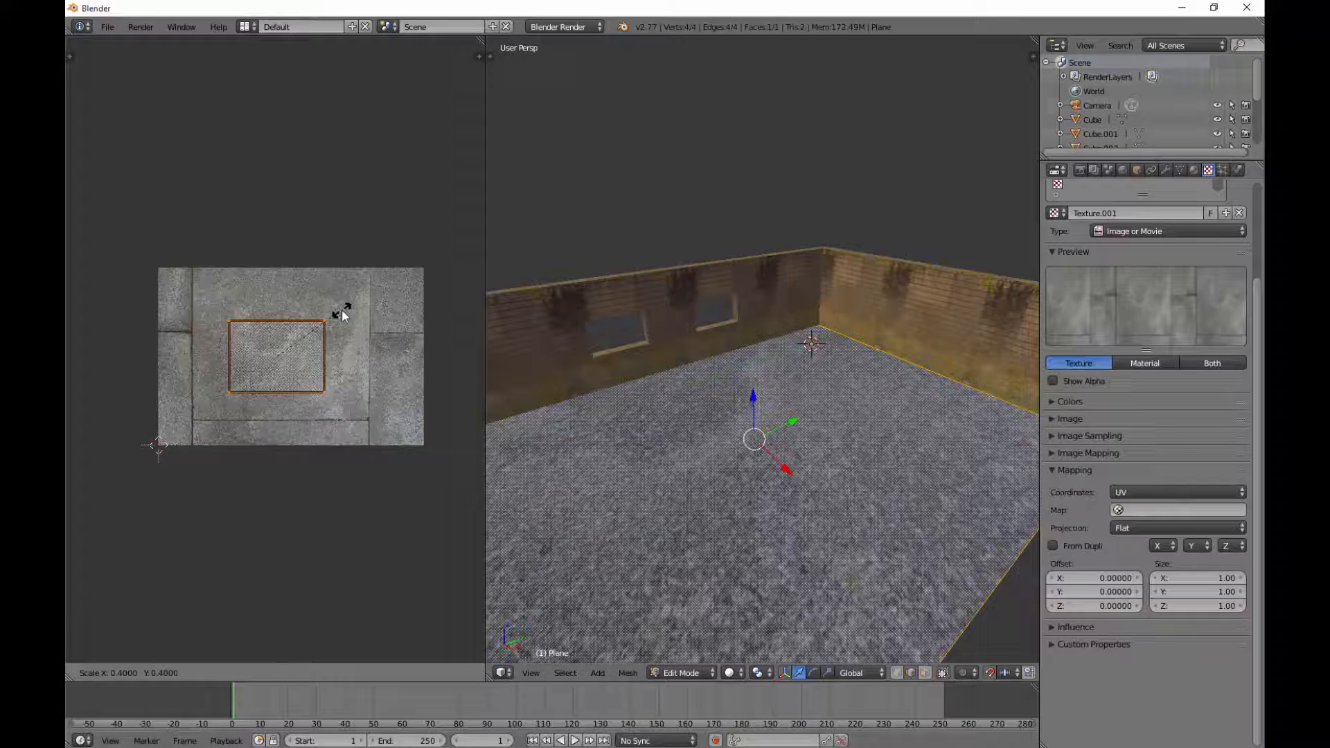
right_click(77, 186)
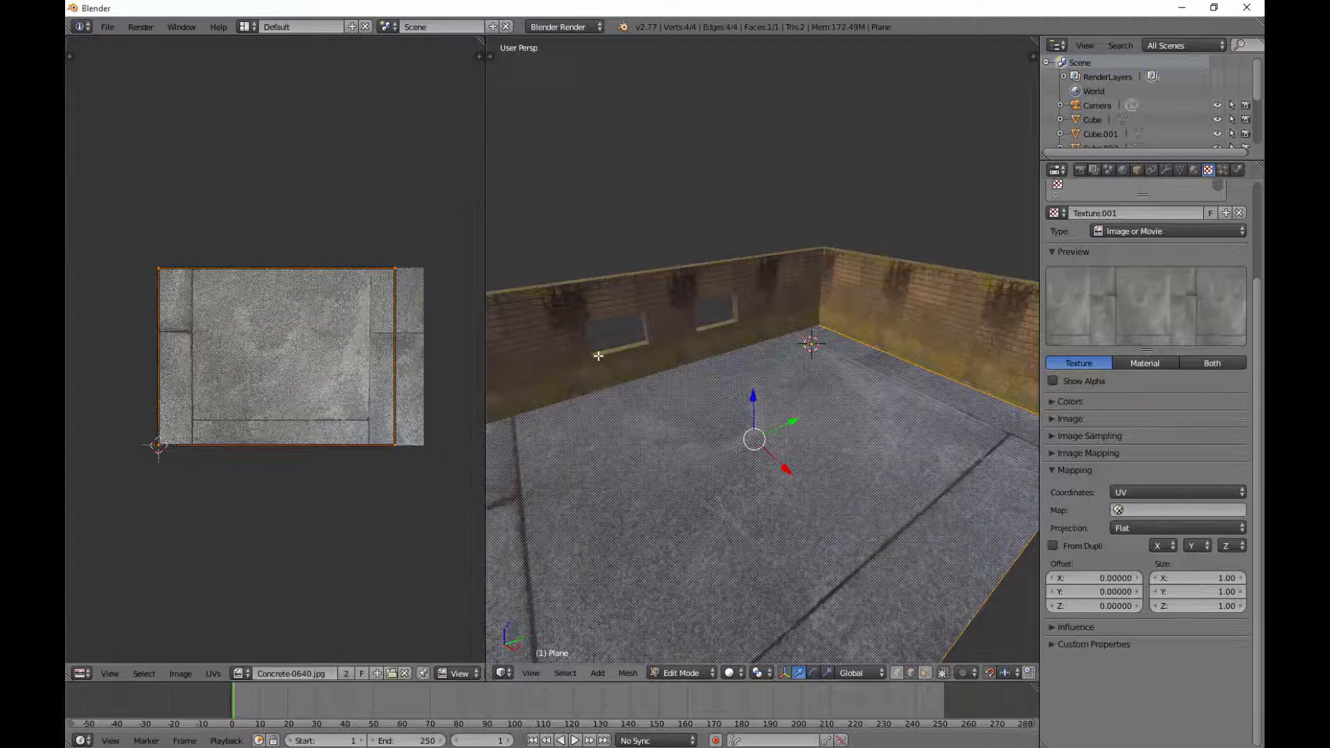
key("Tab")
Assign UVMap as the floor texture's map and set its mapping size to 4 in X and Y
left_click(1122, 511)
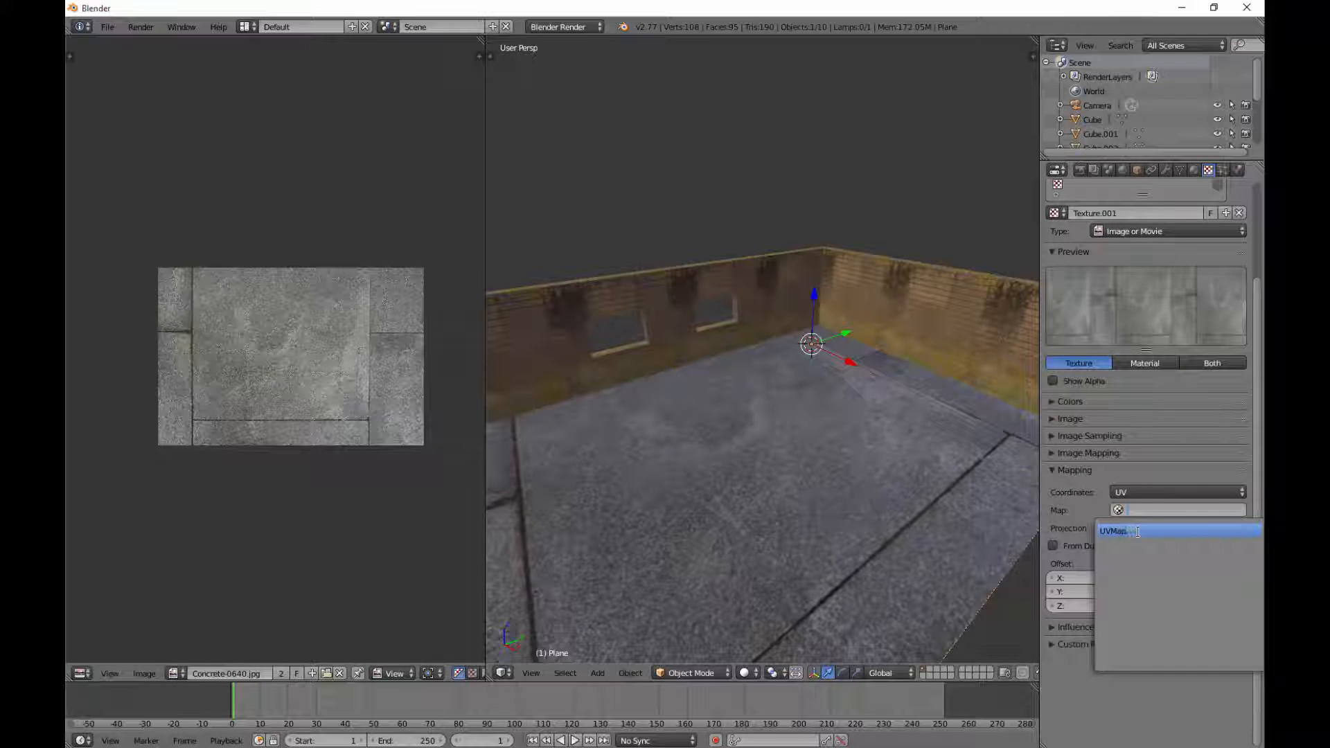
left_click(1138, 532)
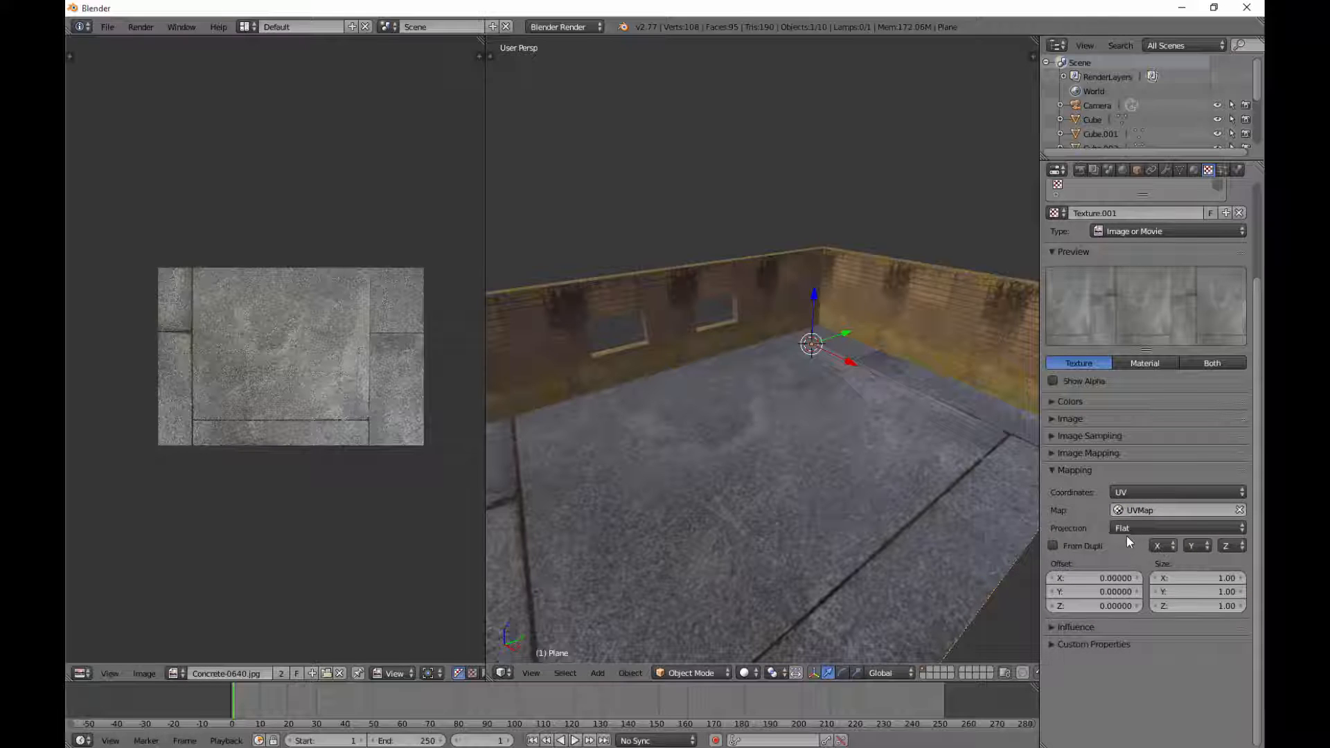
left_click(1217, 579)
type("4")
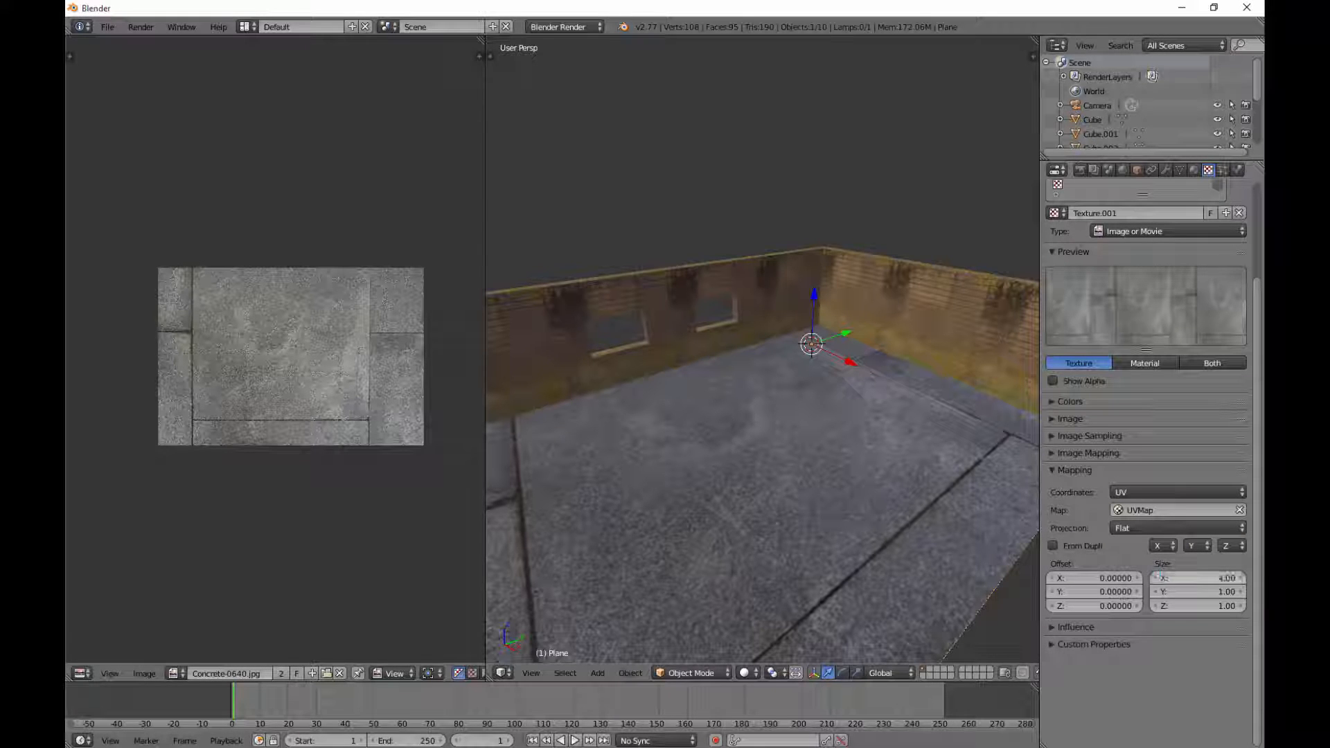
key("Tab")
type("4")
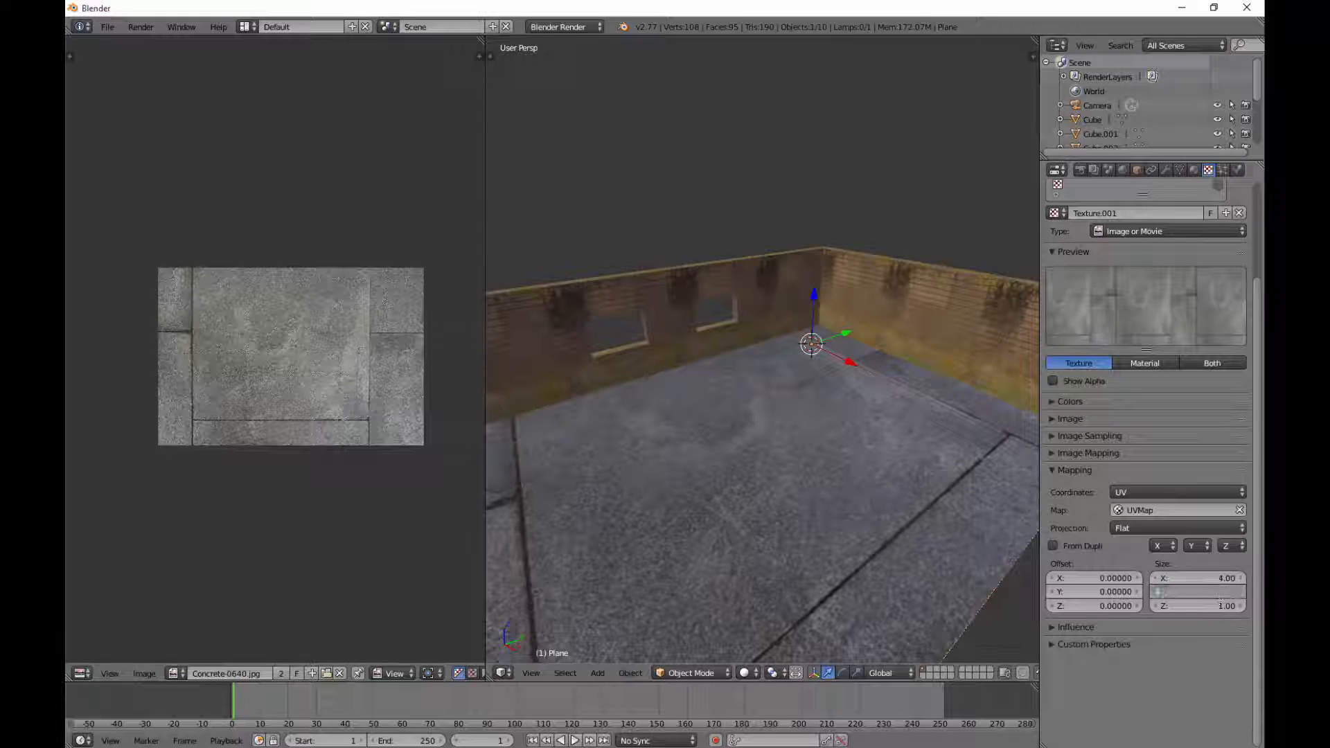
key("Return")
Render the scene and examine the concrete texture's tiling on the floor
mouse_move(799, 414)
middle_mouse_down()
mouse_move(772, 401)
mouse_move(794, 414)
middle_mouse_up()
key("F12")
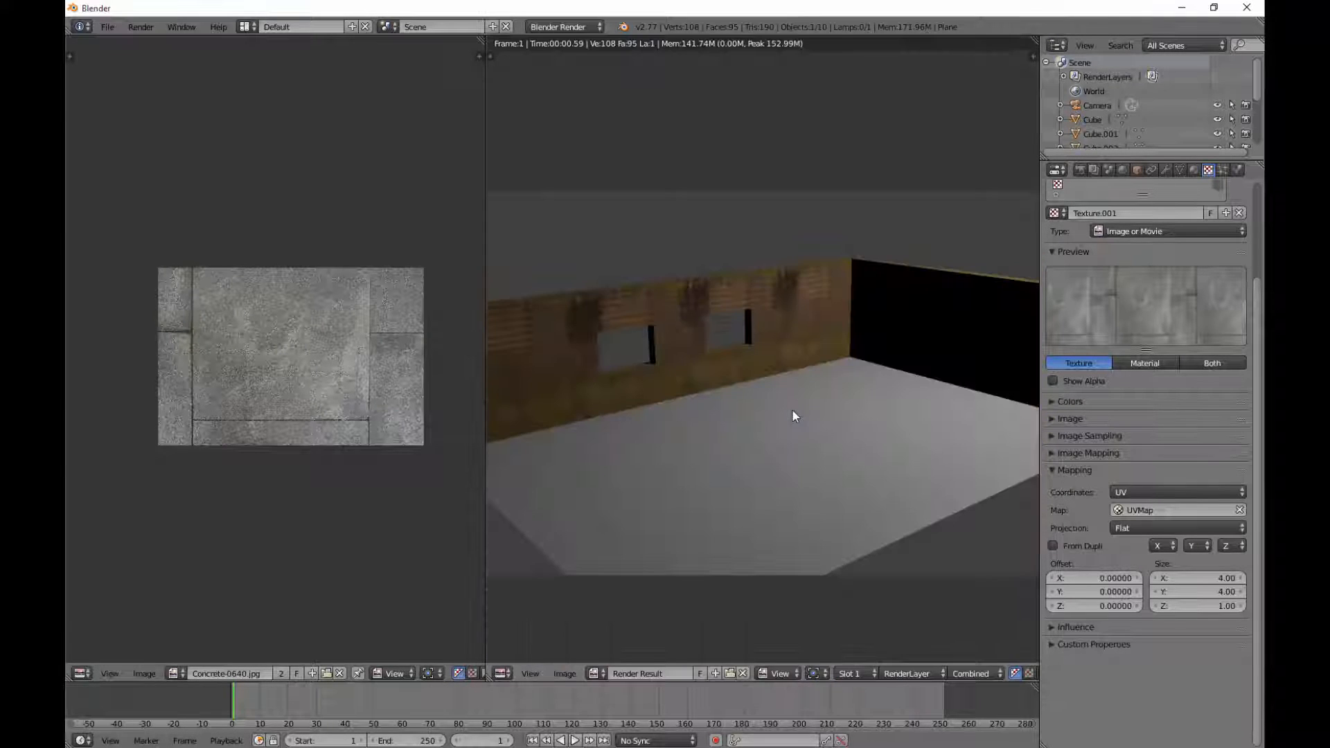
middle_click_drag(752, 490, 775, 438)
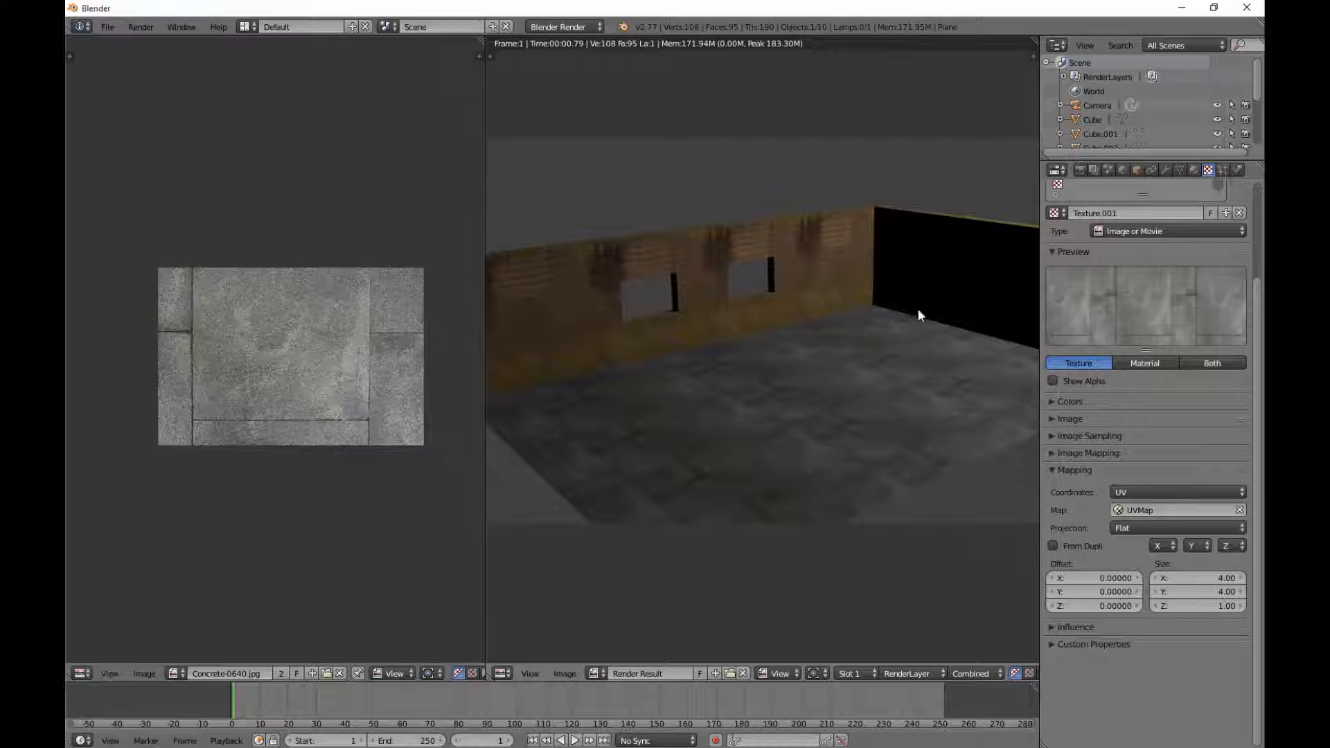
middle_click_drag(659, 467, 725, 428)
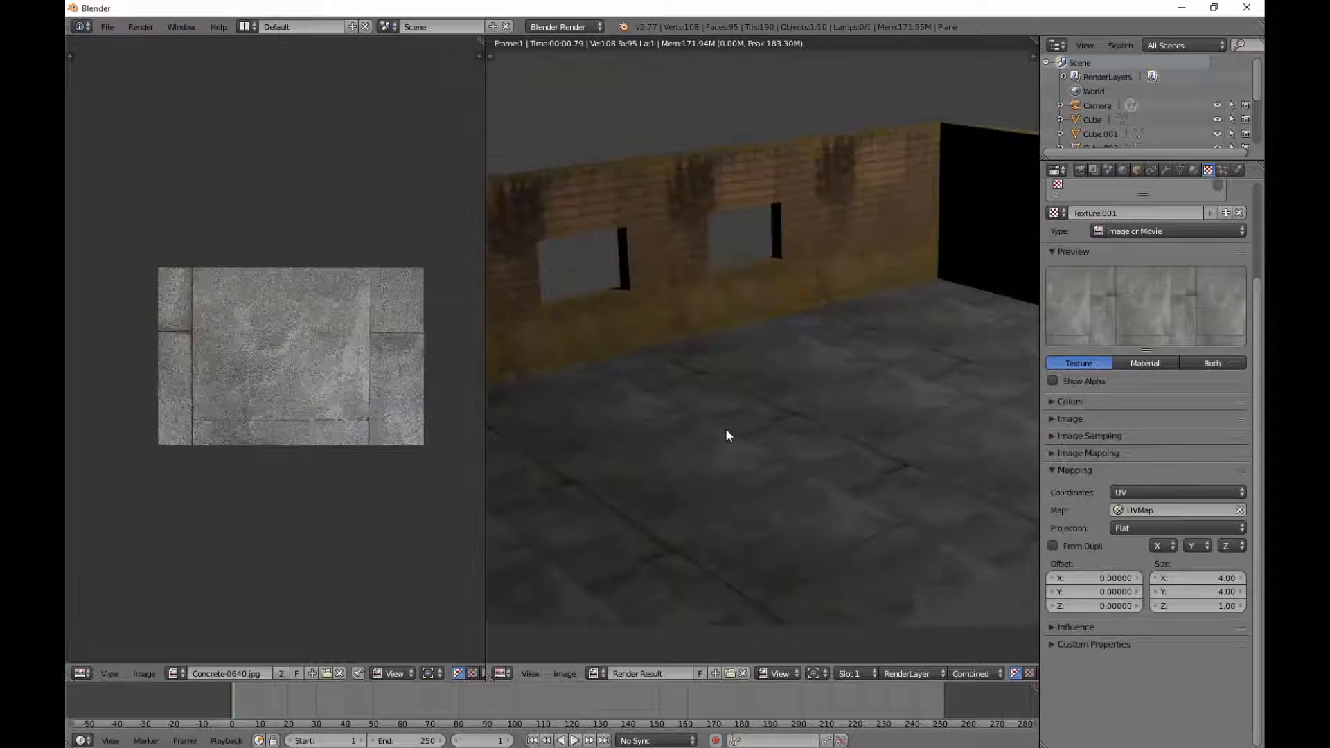
key("Escape")
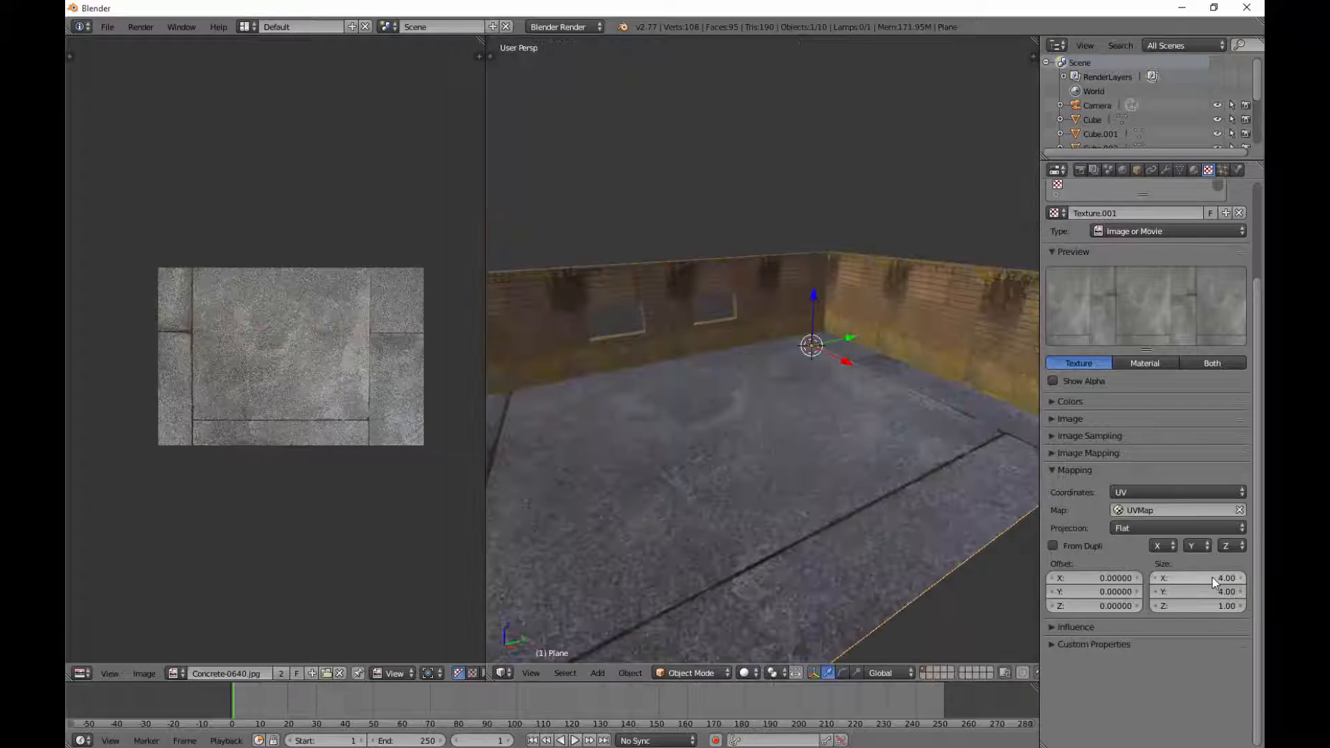
Set the floor texture's mapping size to 5 in both X and Y
left_click(1171, 577)
type("5")
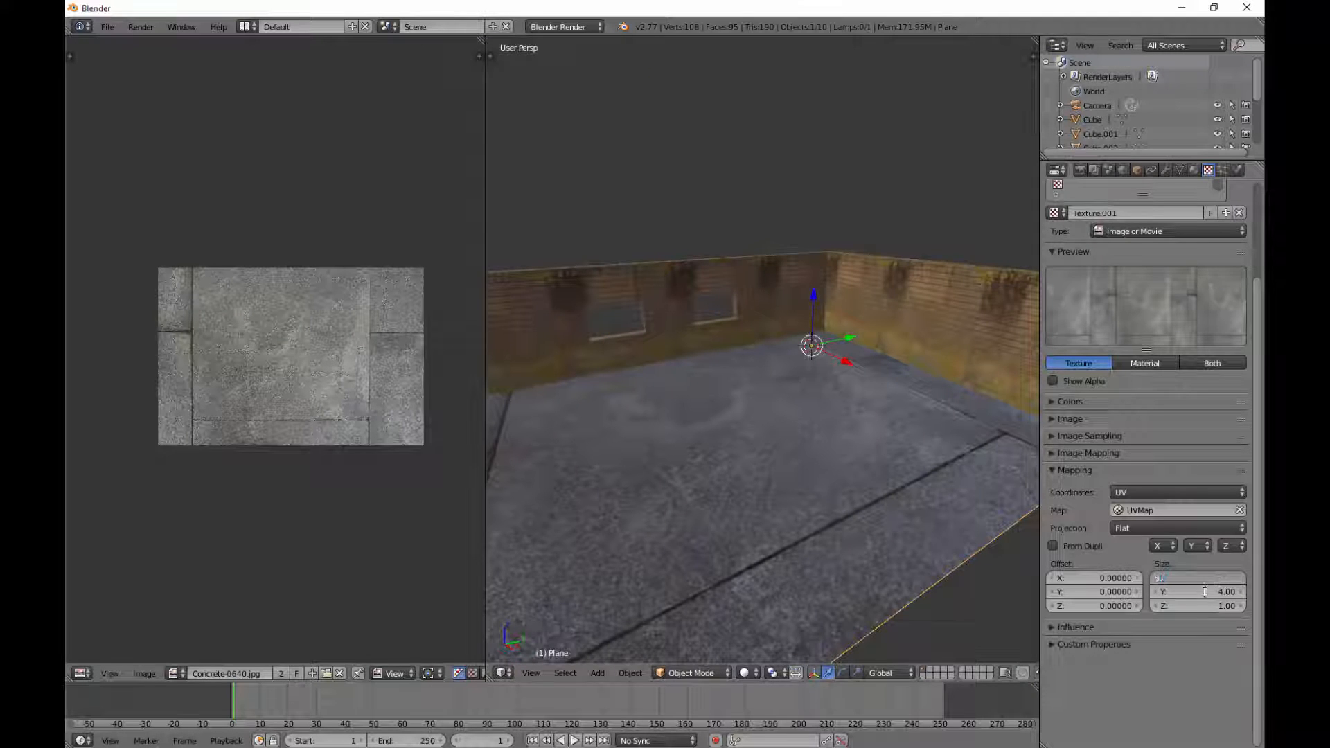
key("Return")
left_click(1204, 593)
type("5")
key("Return")
Render the scene again to check the denser tiling of the concrete floor
key("F12")
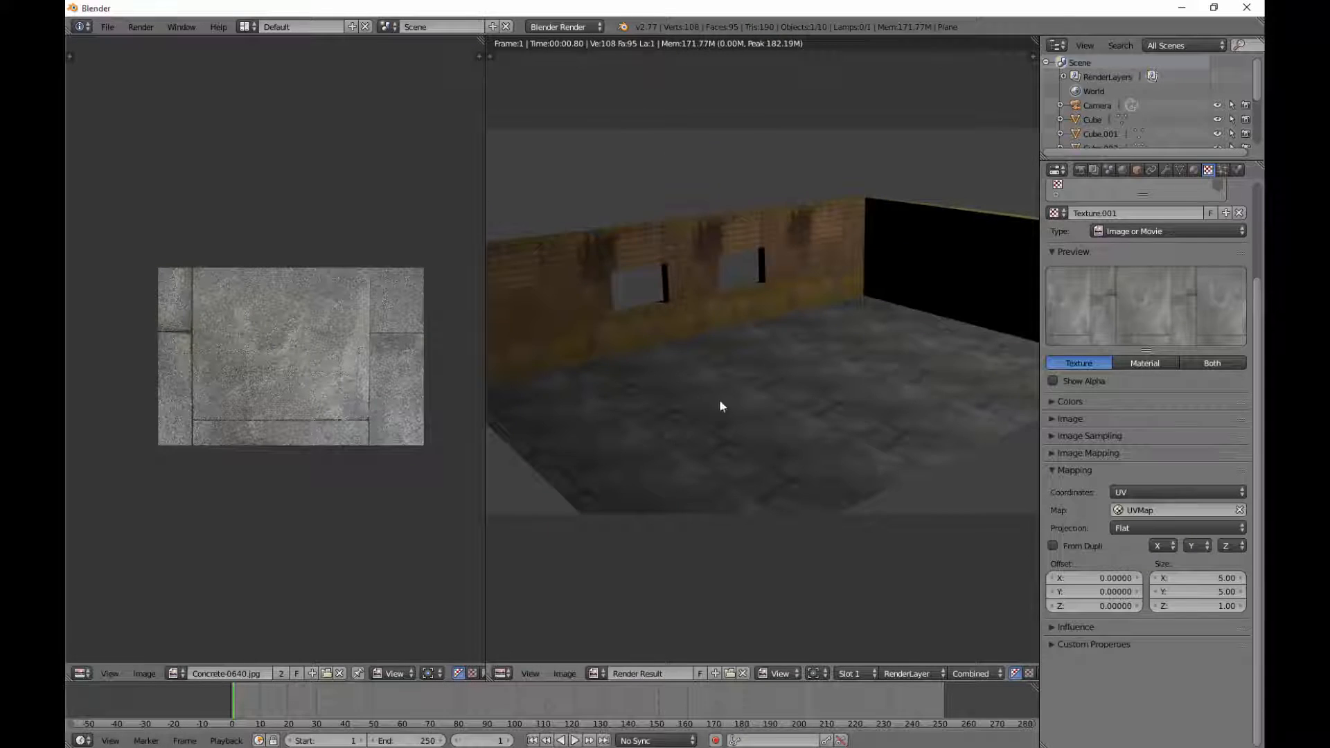
scroll(719, 399, "down", 2)
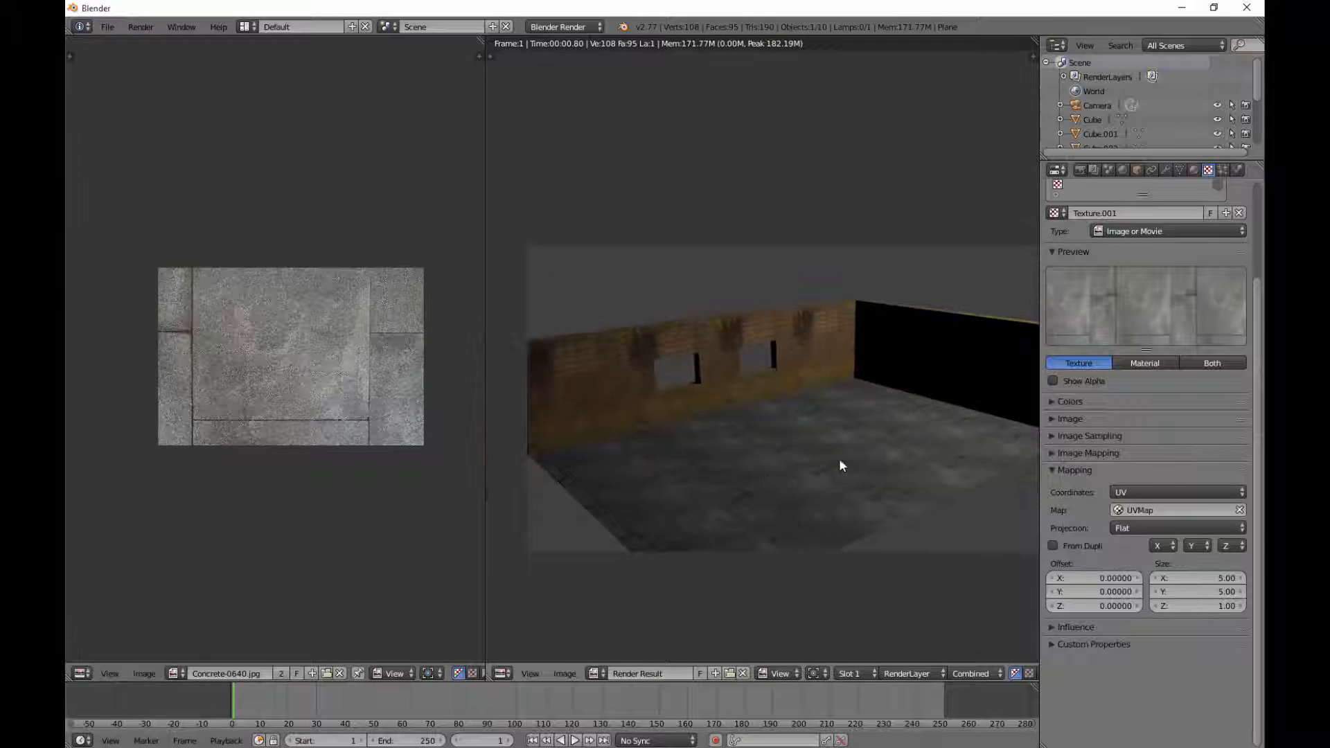
key("Escape")
Save the project as level-low.blend in the New Folder(2) directory
key("ctrl+s")
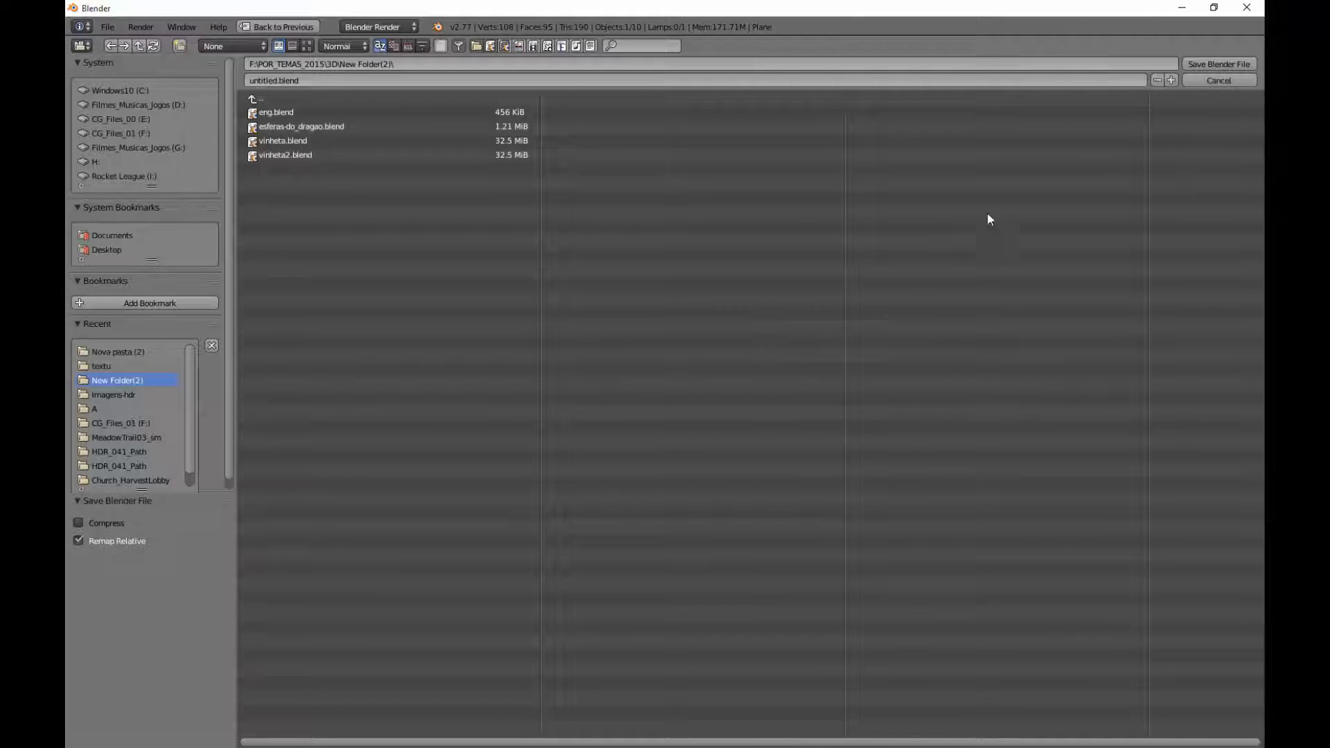
left_click(339, 79)
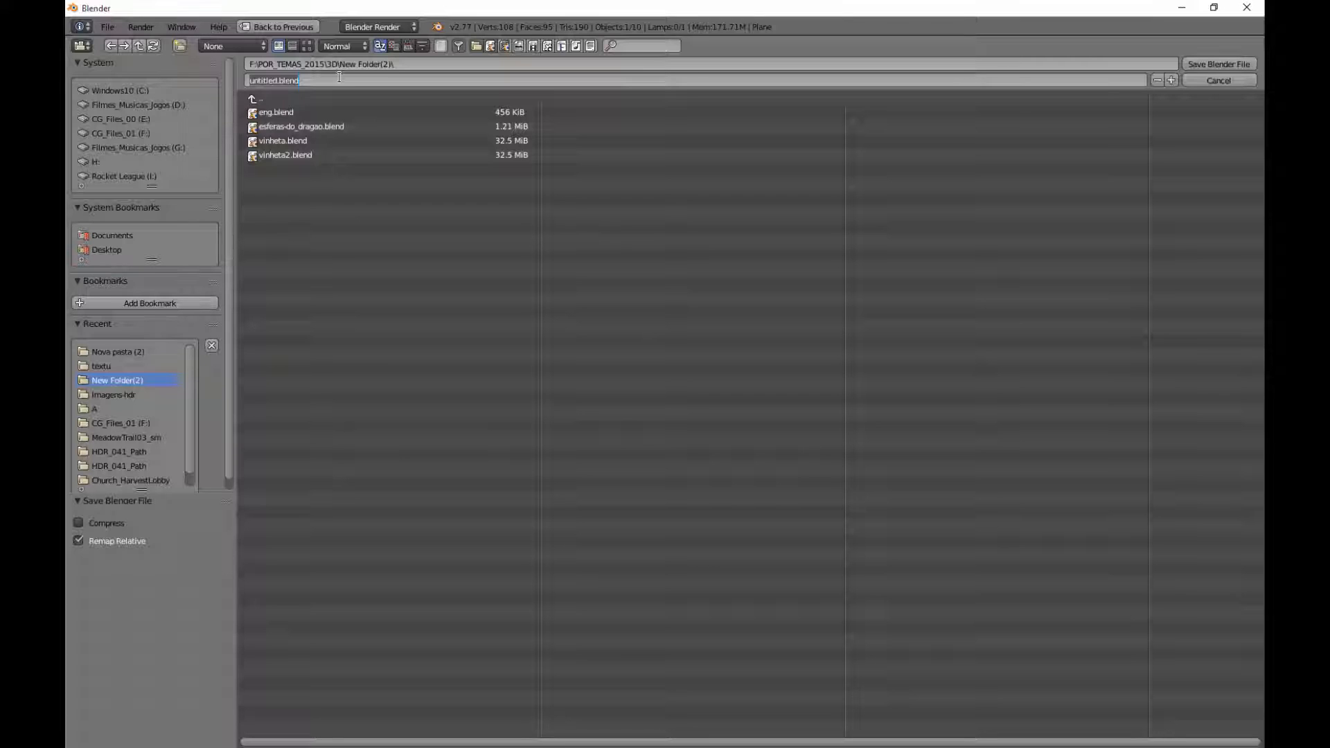
key("BackSpace")
type("level-low")
key("Return")
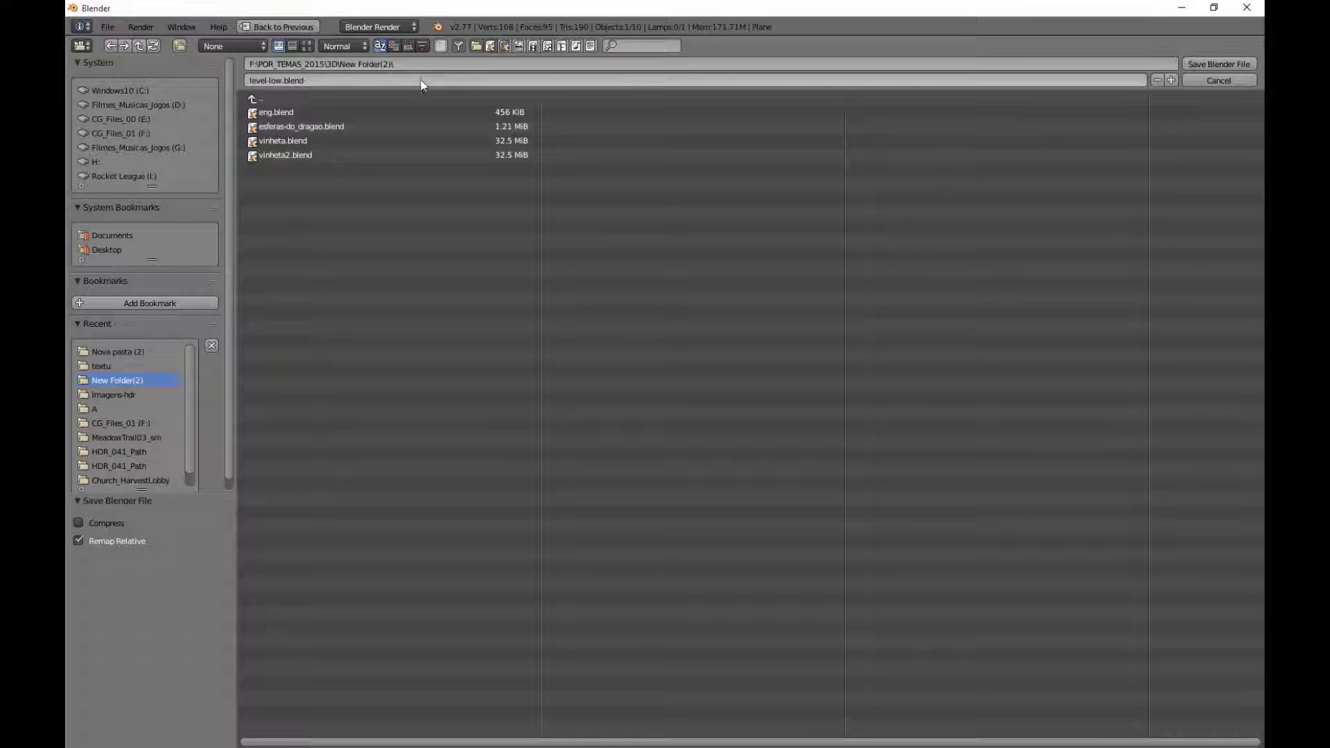
left_click(1223, 61)
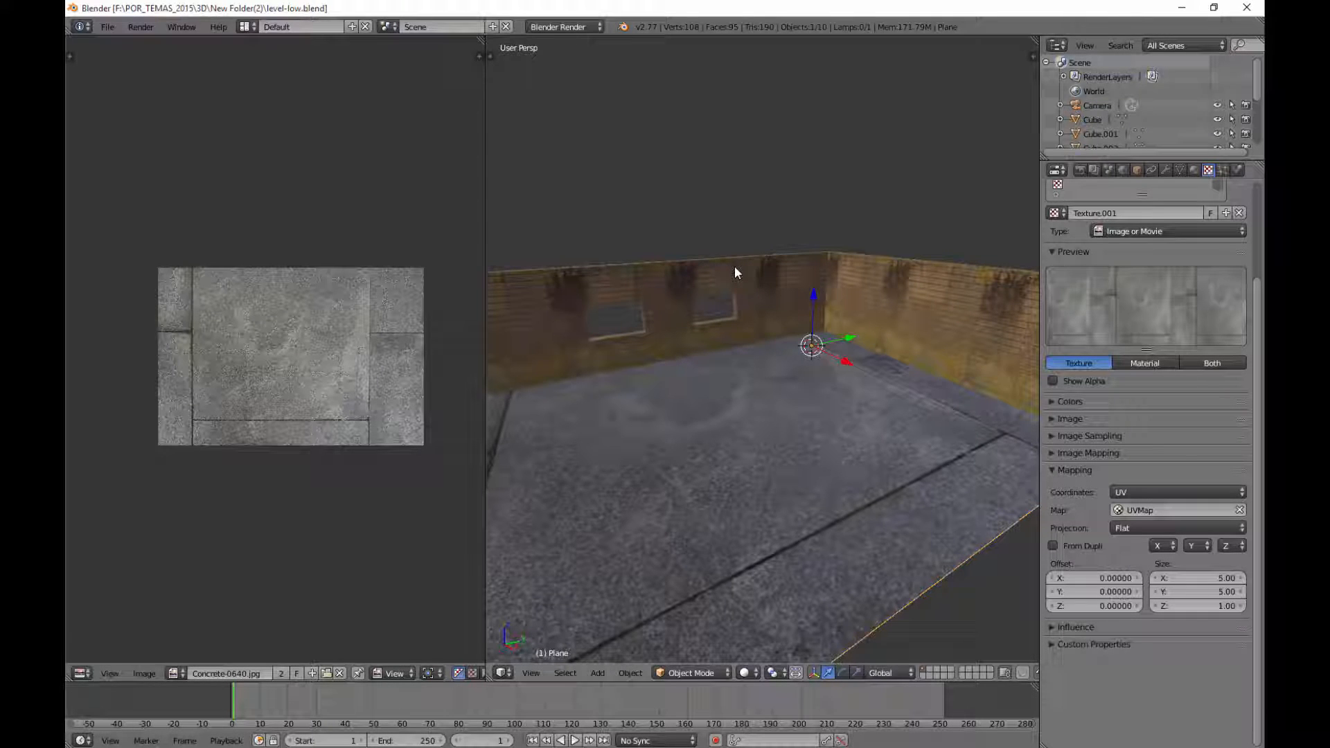
key("ctrl+s")
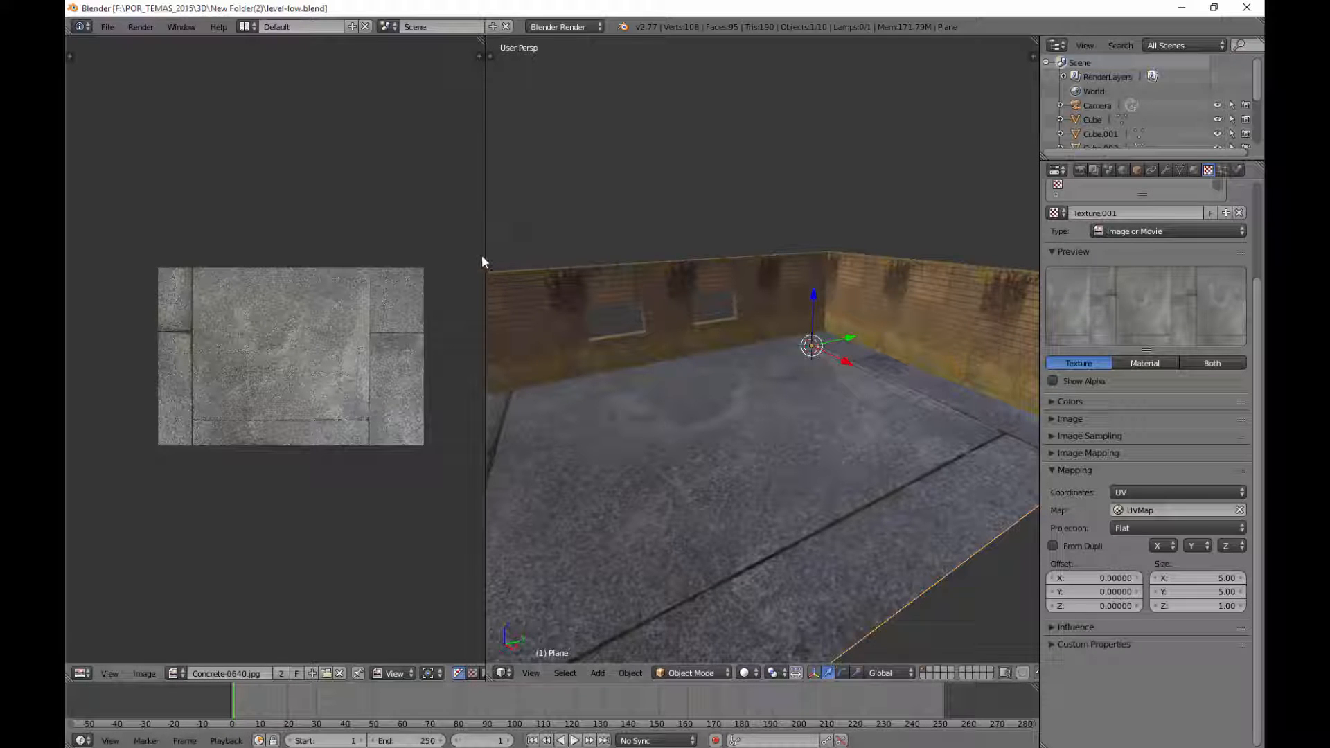
Enlarge the 3D view by narrowing the image editor beside it to roughly half its width
left_click_drag(483, 252, 288, 268)
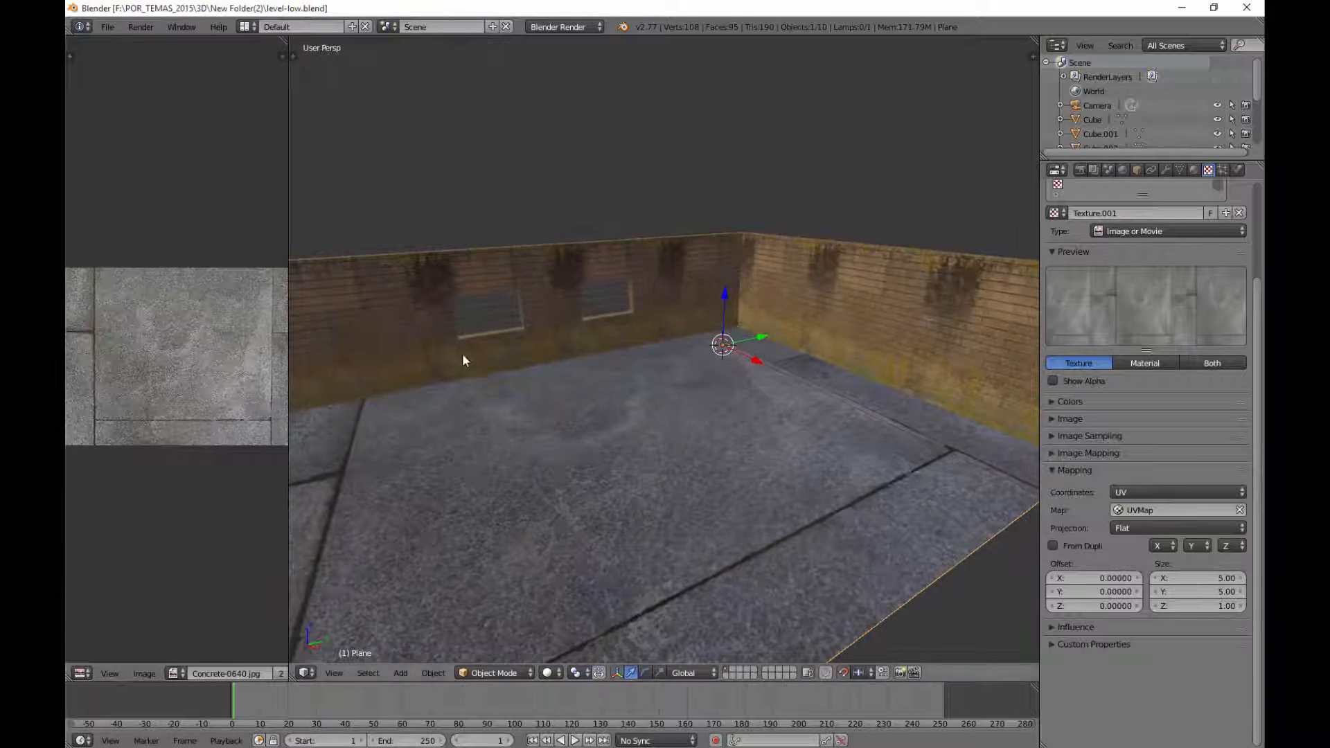
middle_click_drag(463, 353, 745, 410)
key("t")
key("t")
key("n")
key("n")
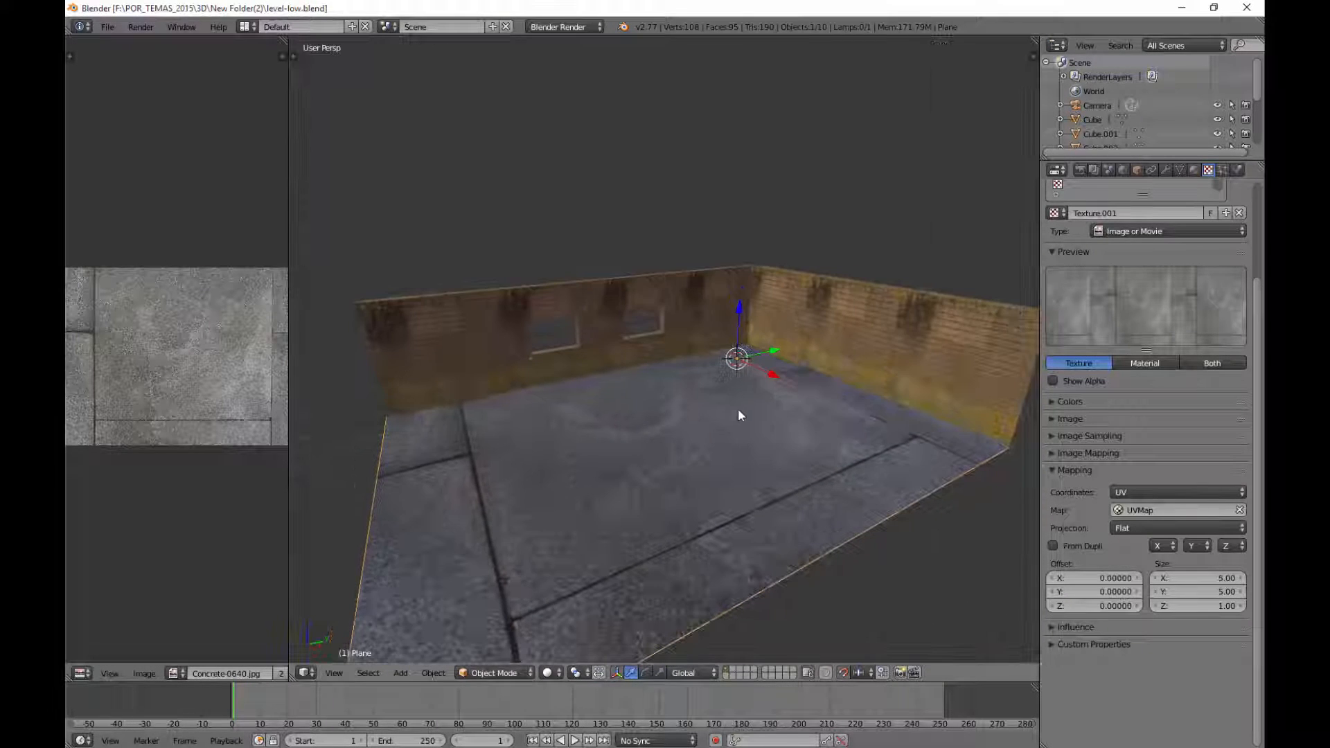
Switch the 3D view to Rendered shading and examine the room's floor and walls from several angles
left_click(547, 672)
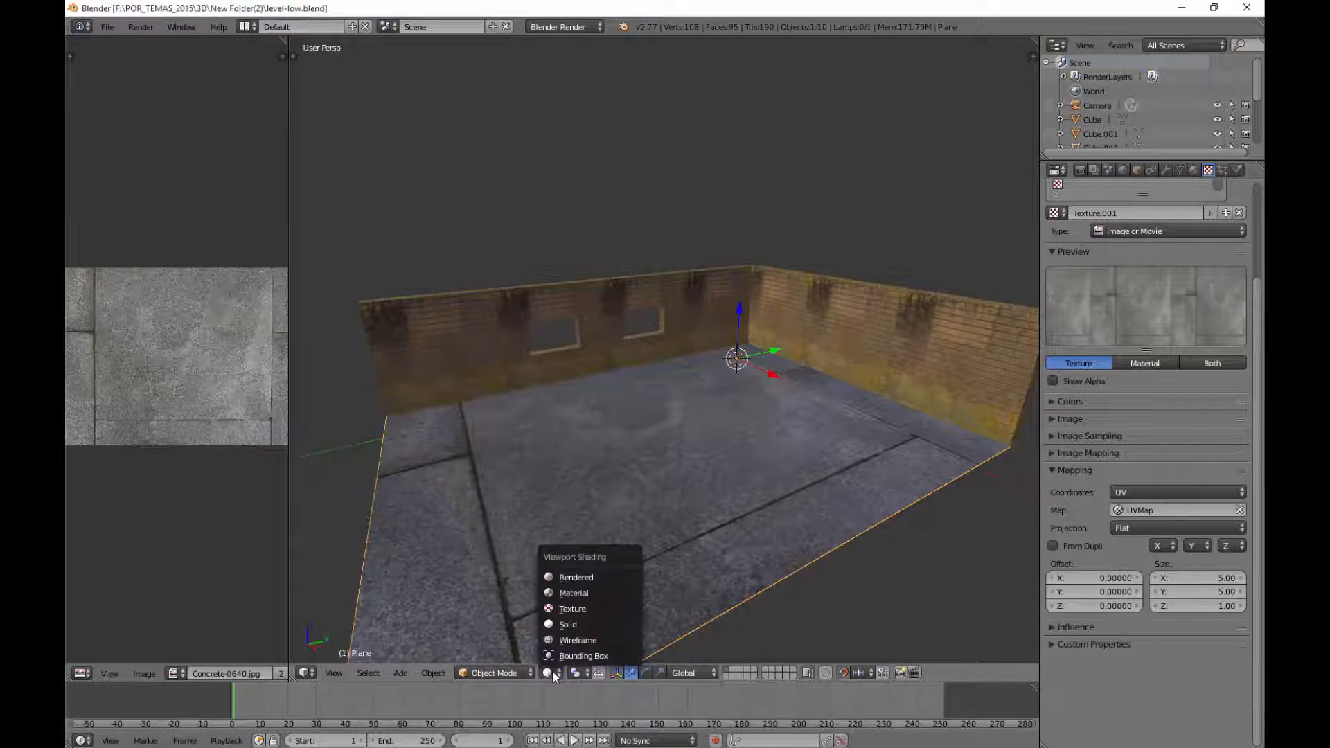
left_click(584, 578)
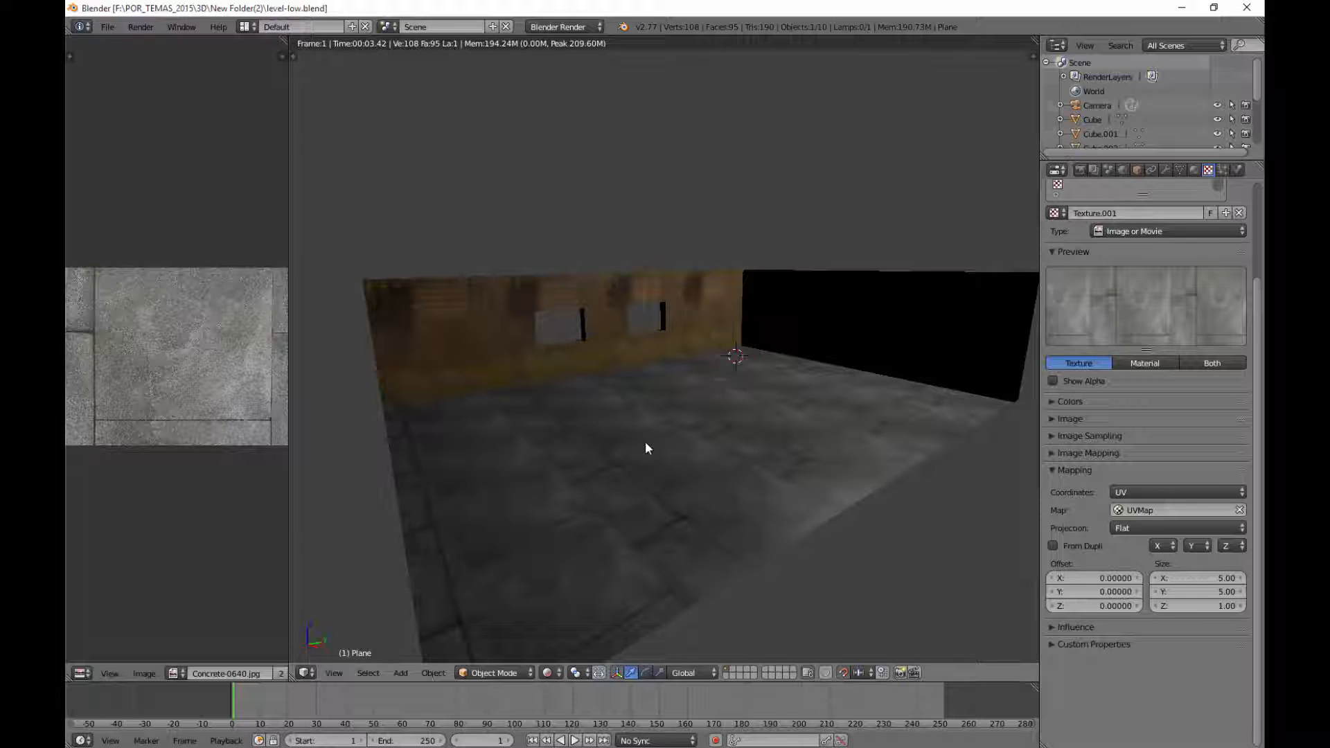
middle_click_drag(656, 369, 691, 397)
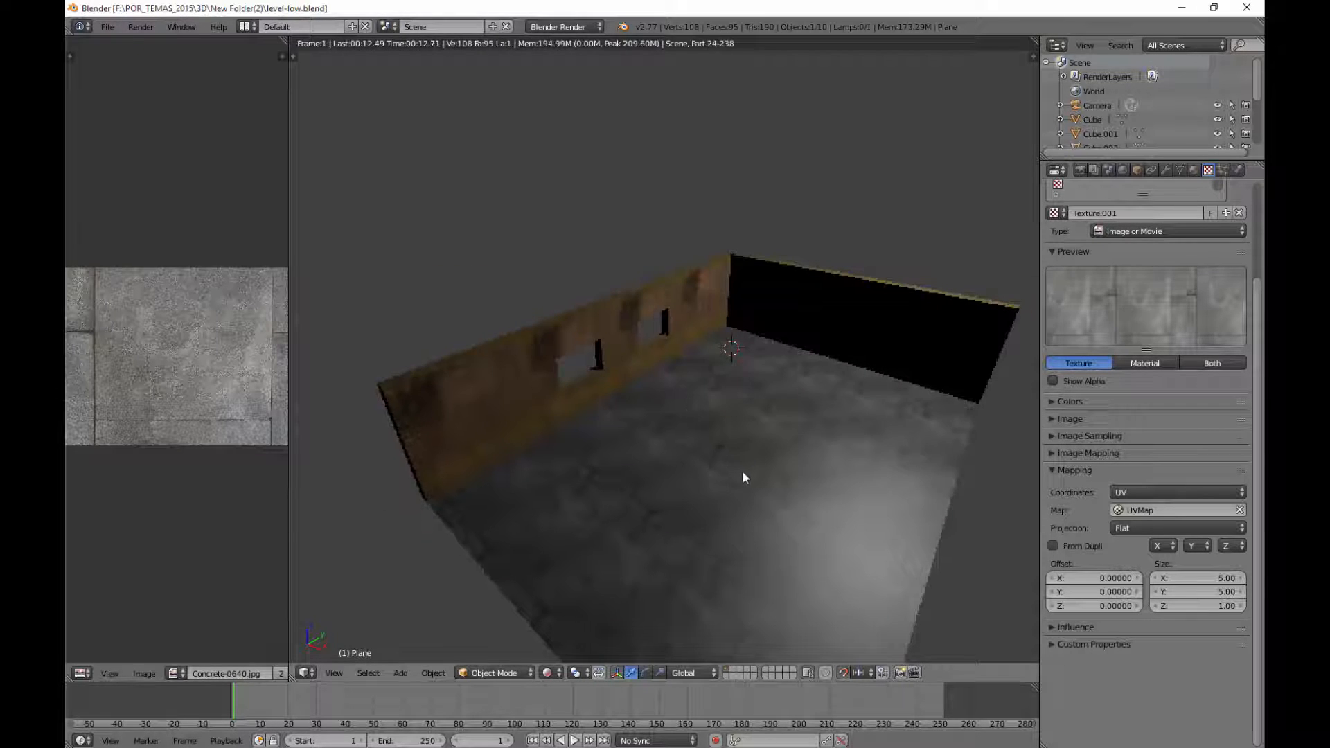
middle_click_drag(743, 474, 703, 460)
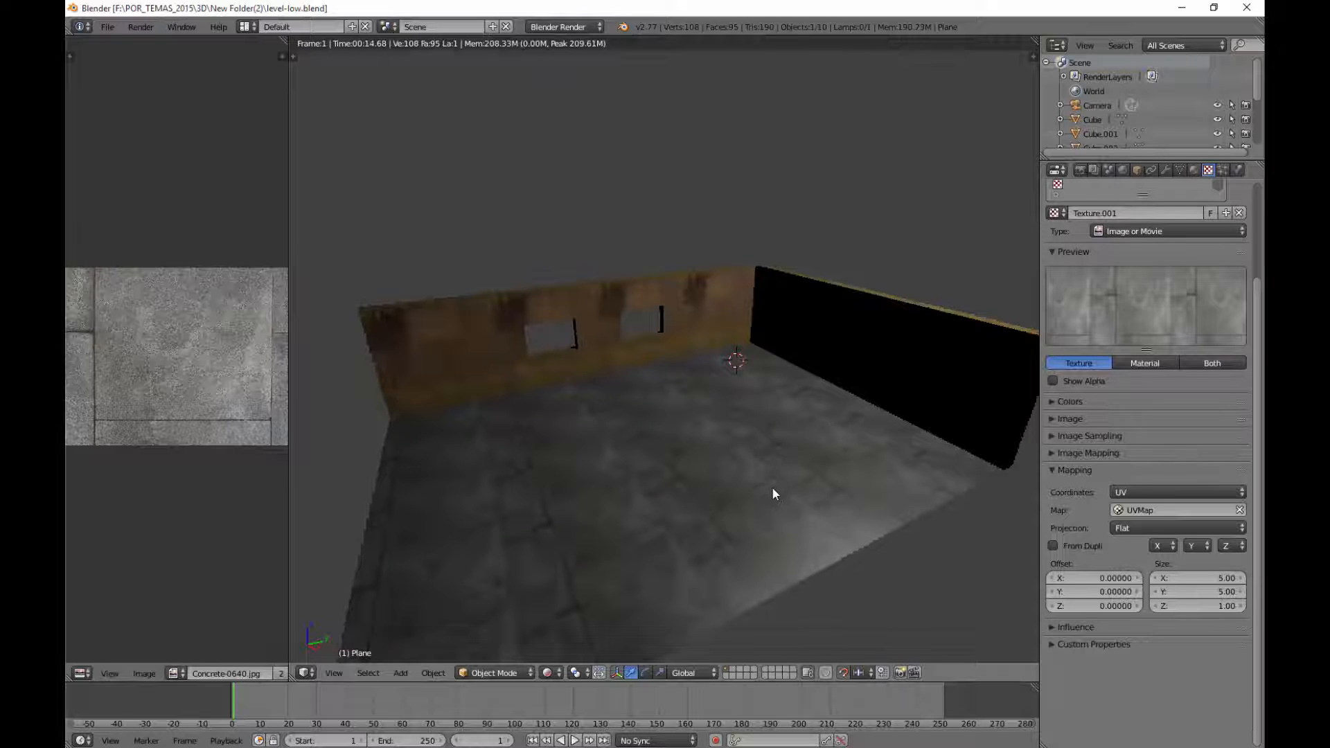
middle_click_drag(774, 493, 749, 435)
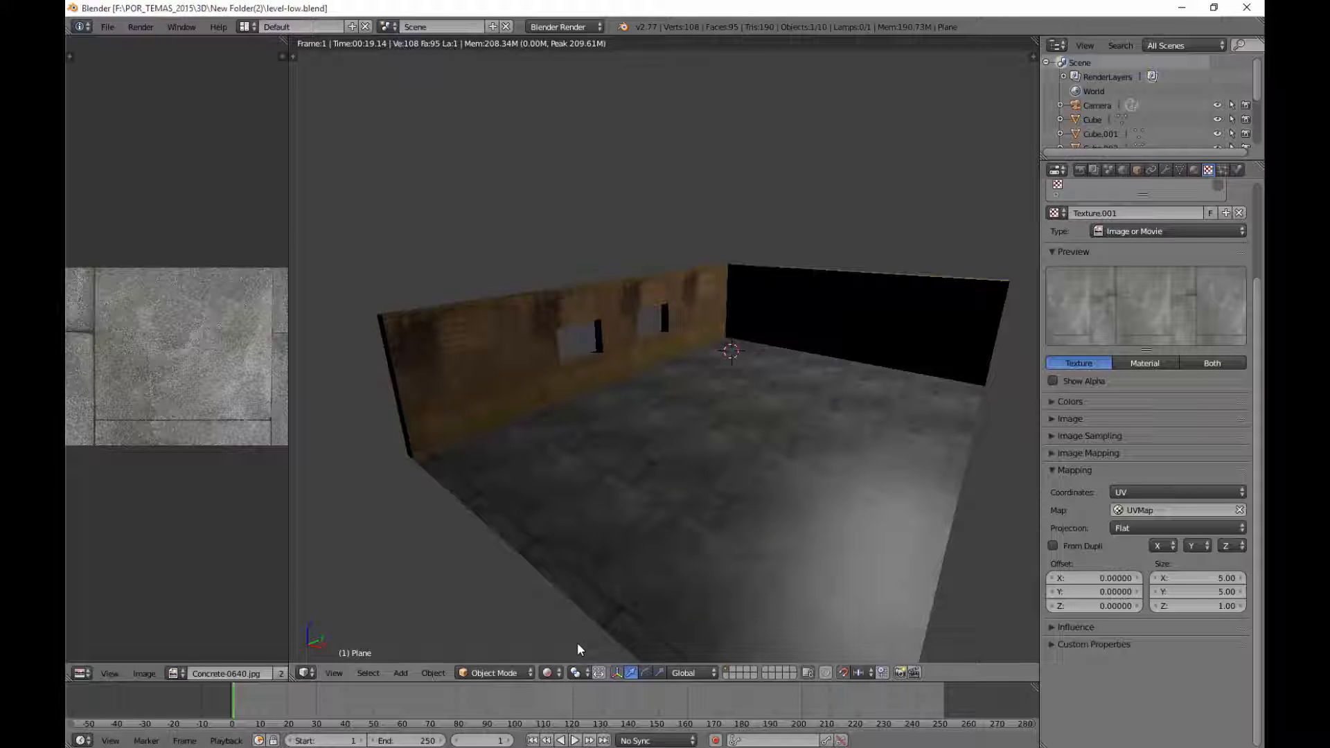
Set the 3D view's shading to Material and view the whole room
left_click(550, 670)
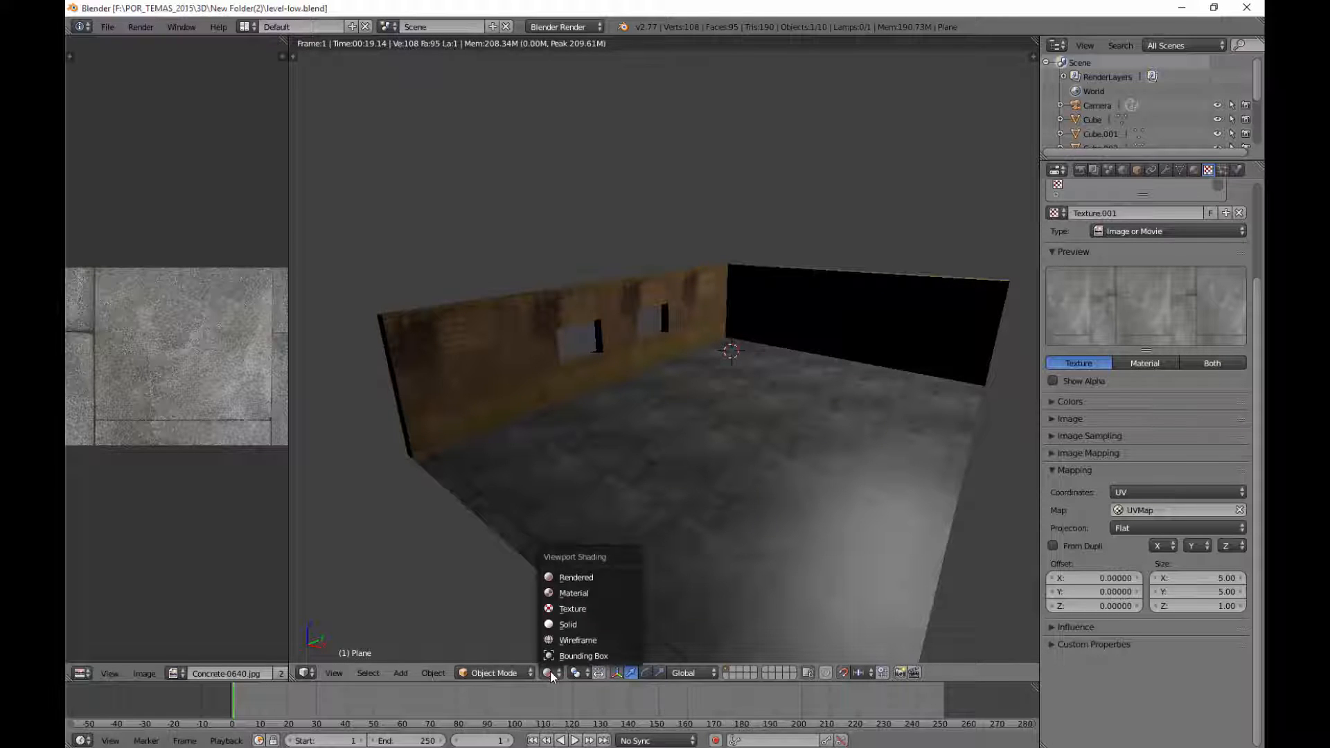
left_click(597, 592)
mouse_move(733, 543)
middle_mouse_down()
mouse_move(716, 544)
mouse_move(724, 577)
mouse_move(715, 539)
mouse_move(726, 545)
middle_mouse_up()
scroll(825, 417, "down", 2)
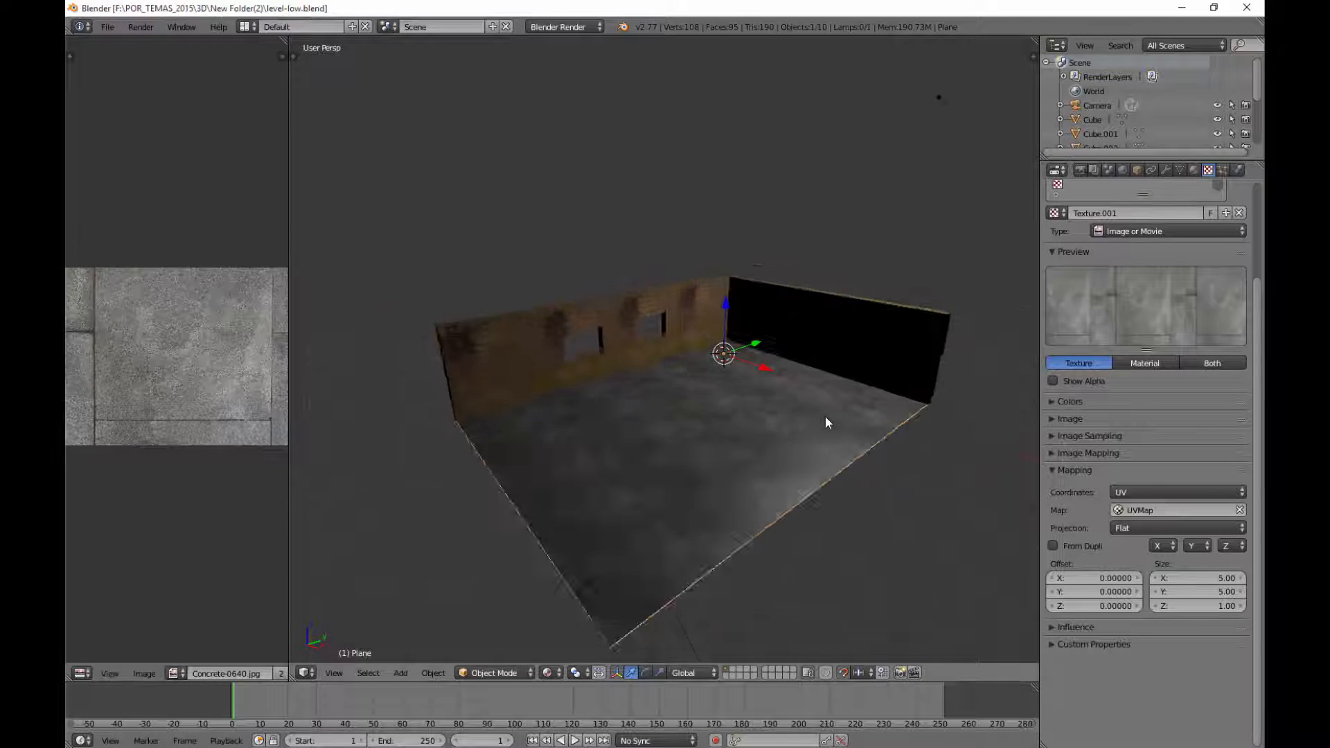
Inspect the room's floor and walls in Material shading, and switch the 3D view to Texture shading for comparison
scroll(823, 417, "up", 4)
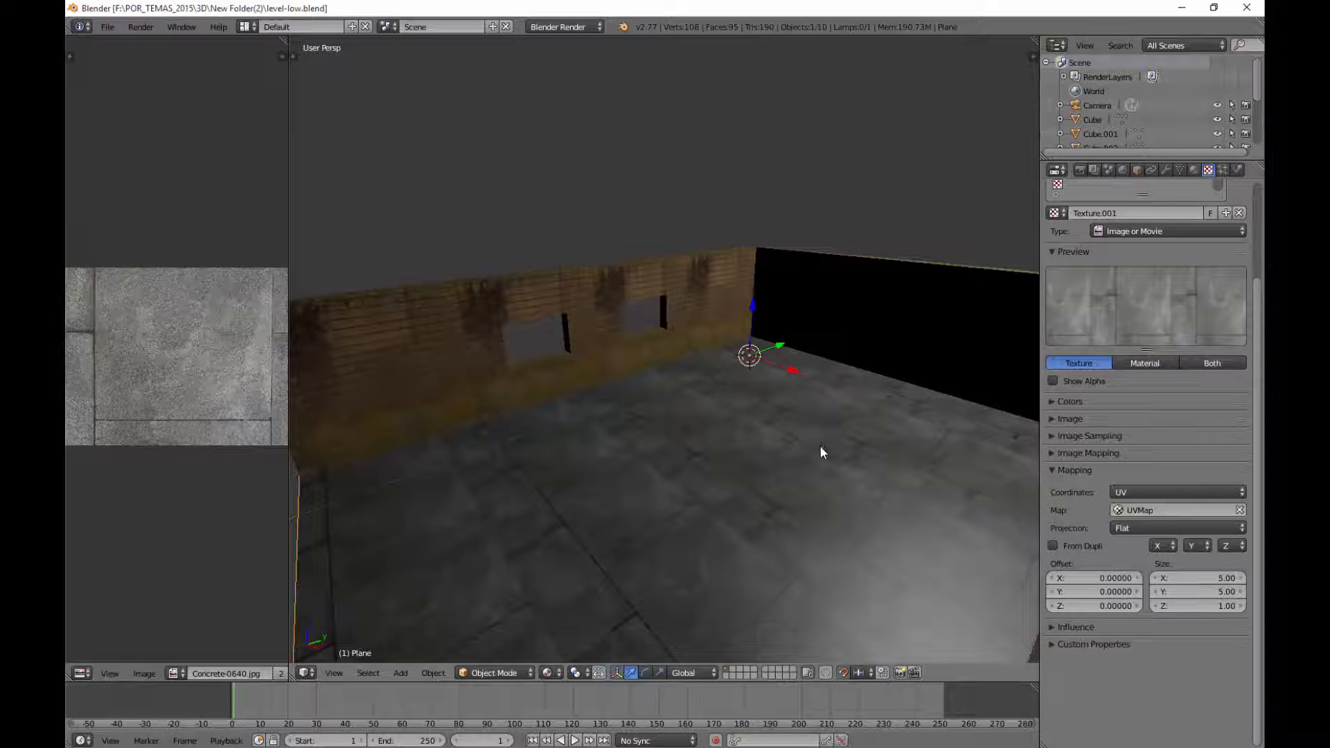
middle_click_drag(820, 449, 913, 470)
middle_click_drag(750, 508, 702, 448)
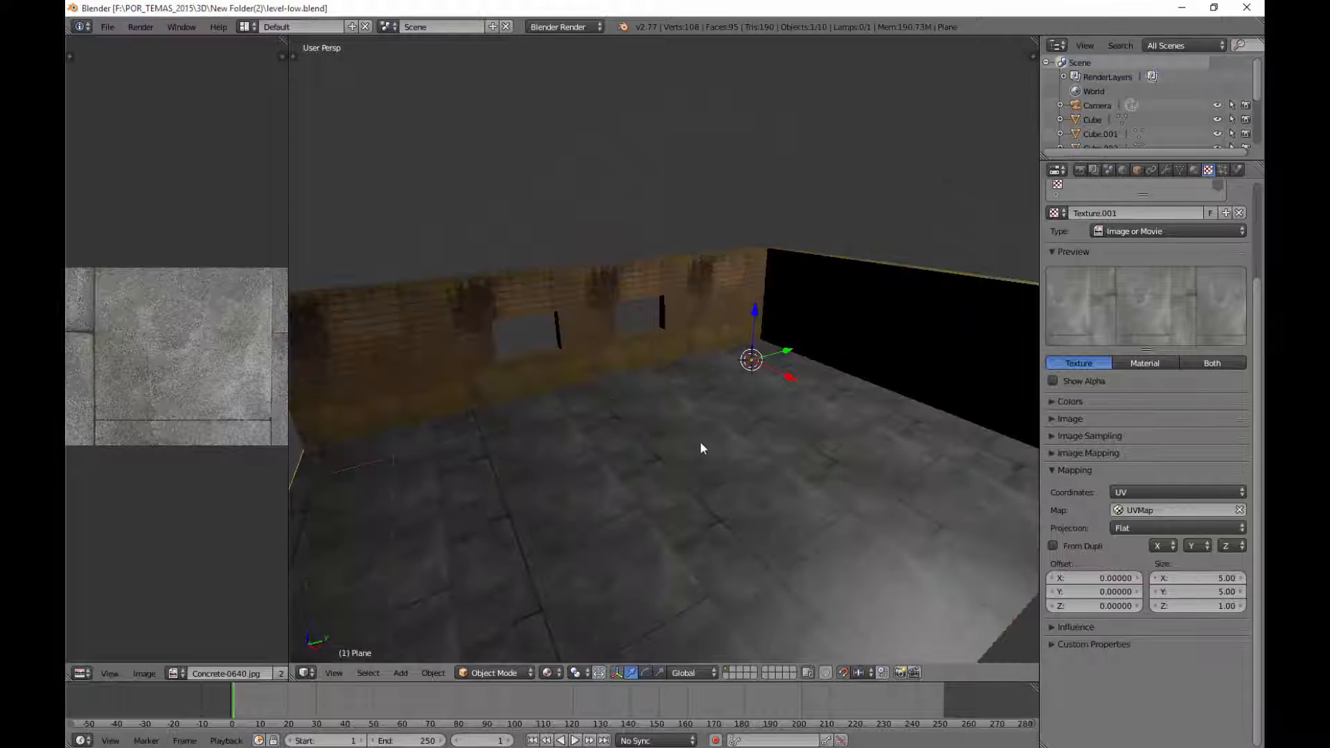
left_click(547, 672)
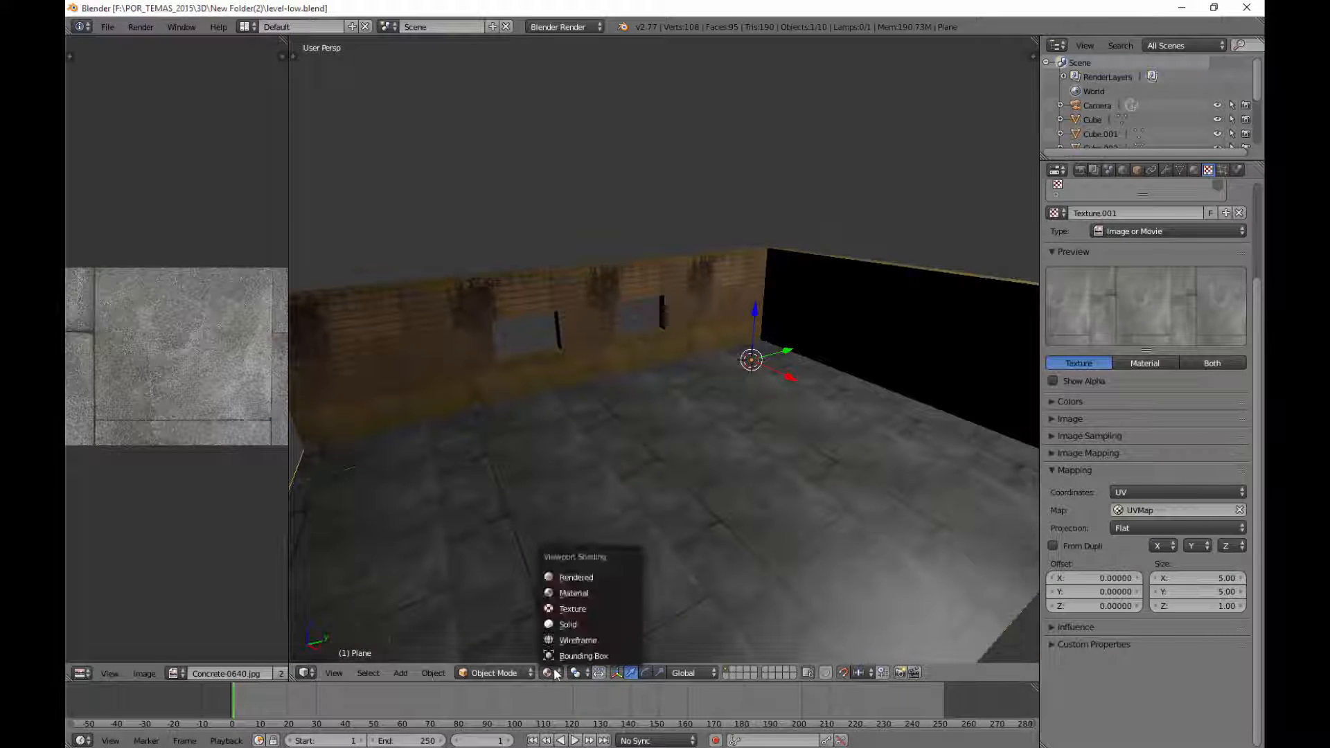
left_click(583, 611)
mouse_move(657, 496)
middle_mouse_down()
mouse_move(665, 551)
mouse_move(718, 519)
mouse_move(713, 485)
mouse_move(603, 499)
mouse_move(621, 528)
mouse_move(686, 500)
mouse_move(655, 505)
middle_mouse_up()
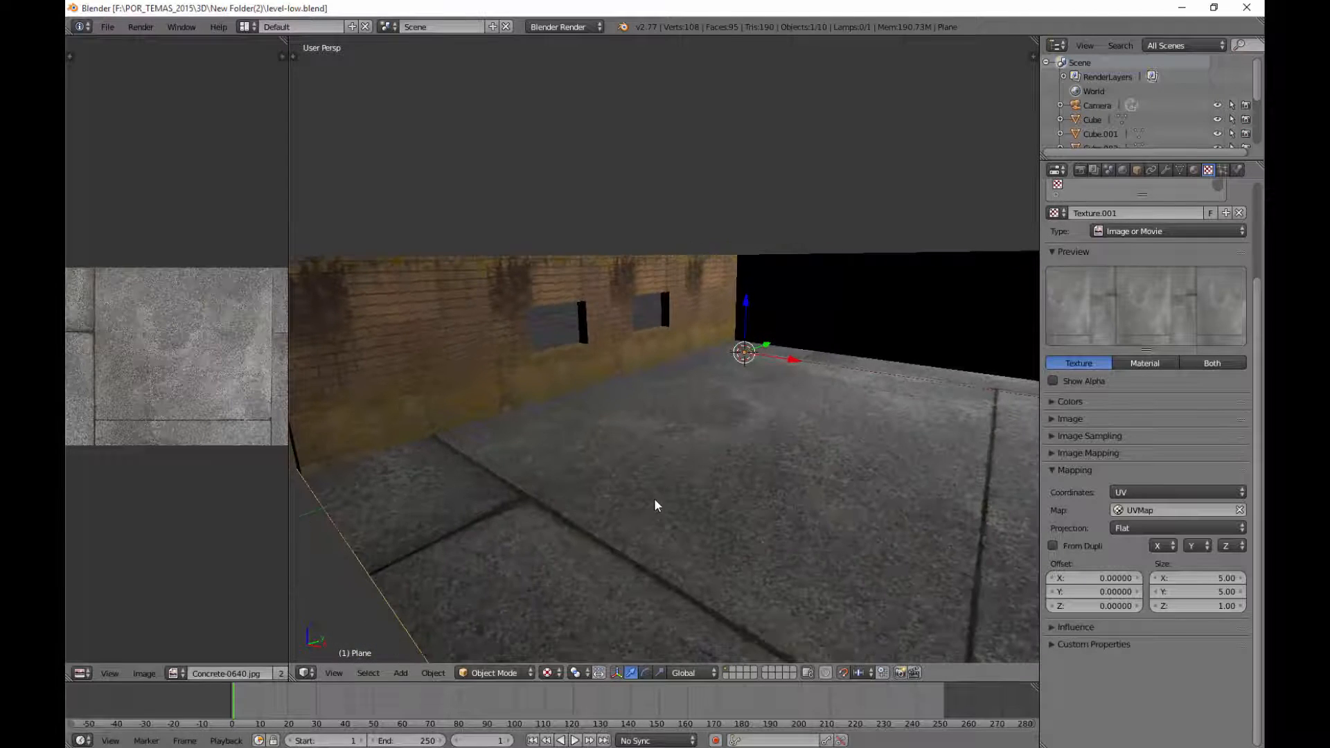
View the room from another angle and set the 3D view's shading to Solid
left_click(559, 672)
middle_click_drag(804, 455, 745, 481)
left_click(554, 672)
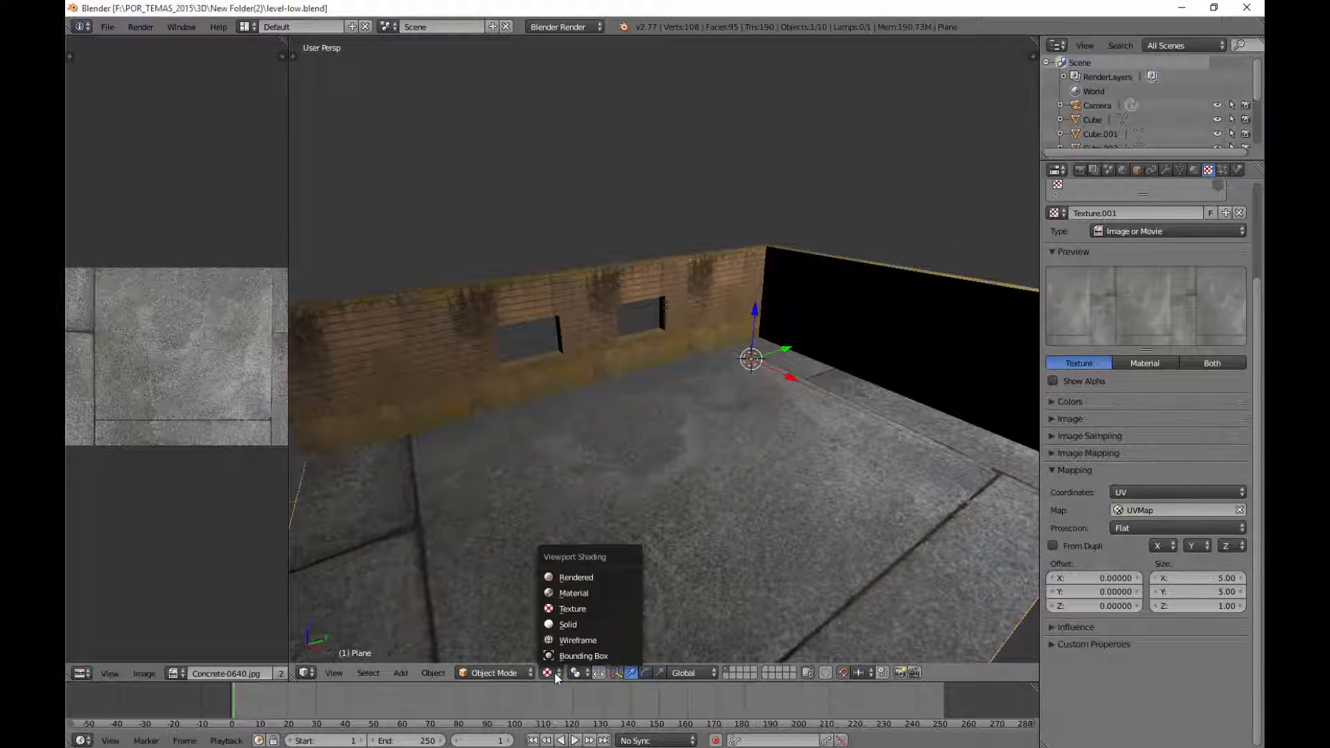
left_click(575, 616)
middle_click_drag(575, 614, 639, 548)
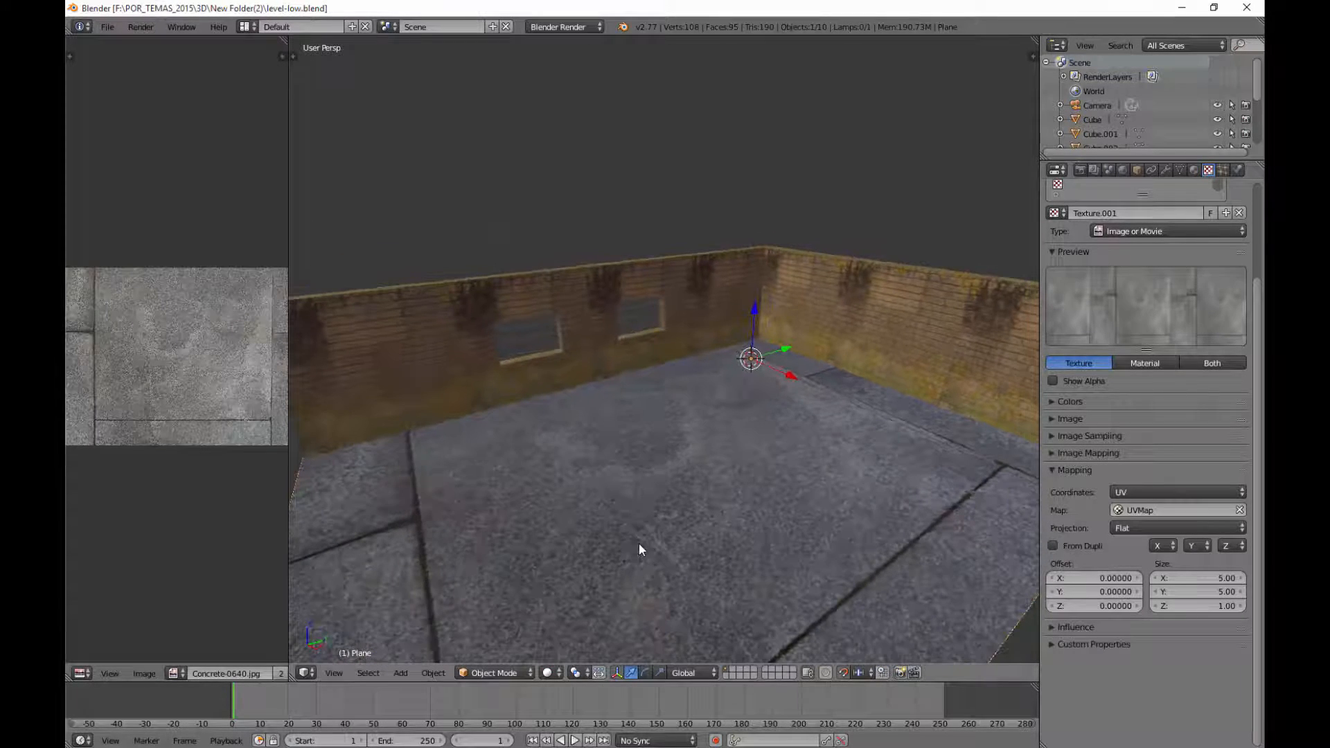
Toggle Textured Solid off and on again in the 3D view's shading options to compare the plain and textured room
key("n")
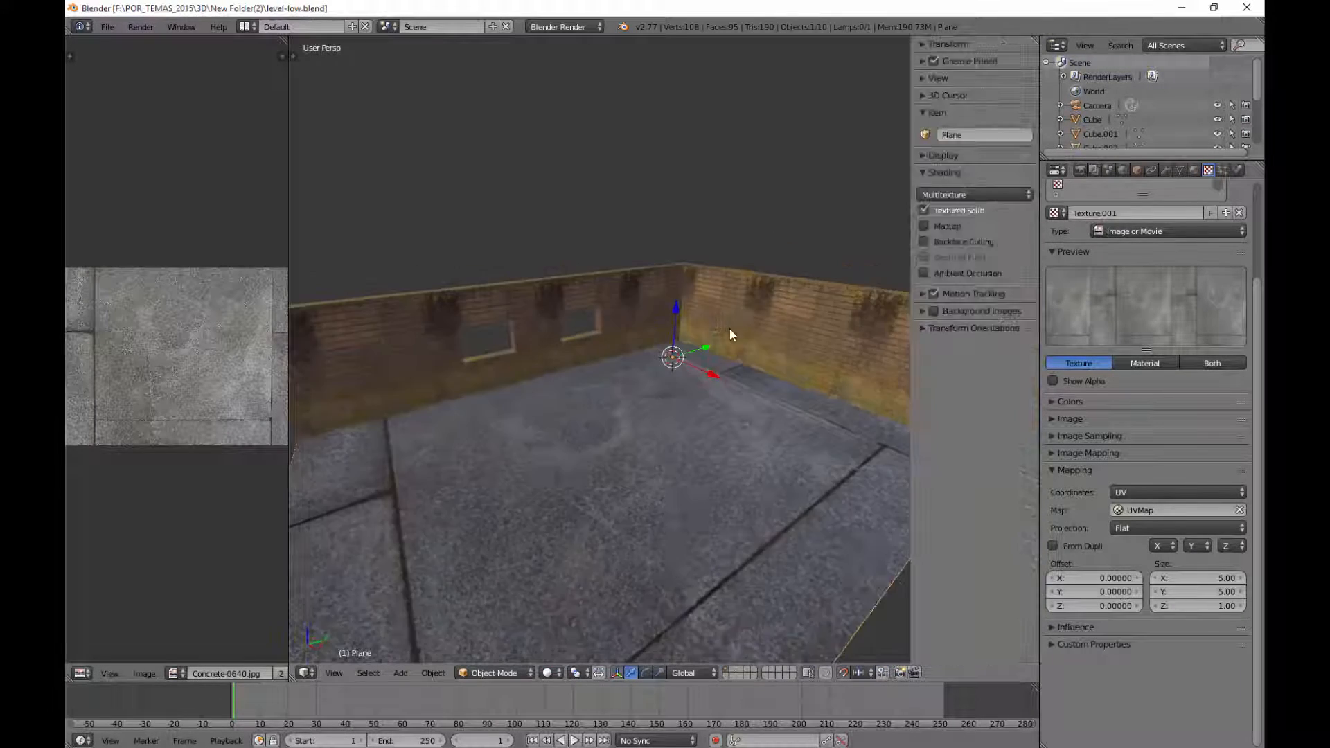
left_click(924, 210)
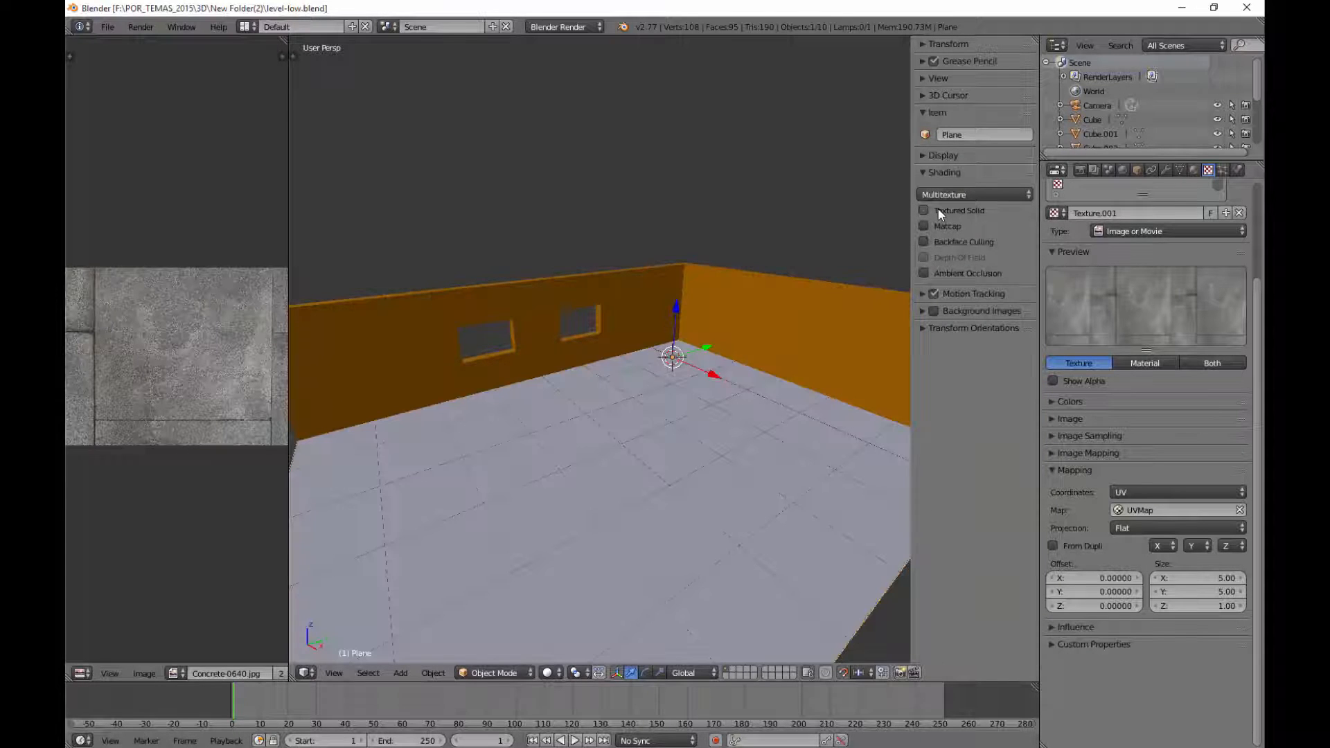
middle_click_drag(645, 276, 866, 257)
left_click(940, 212)
left_click(939, 212)
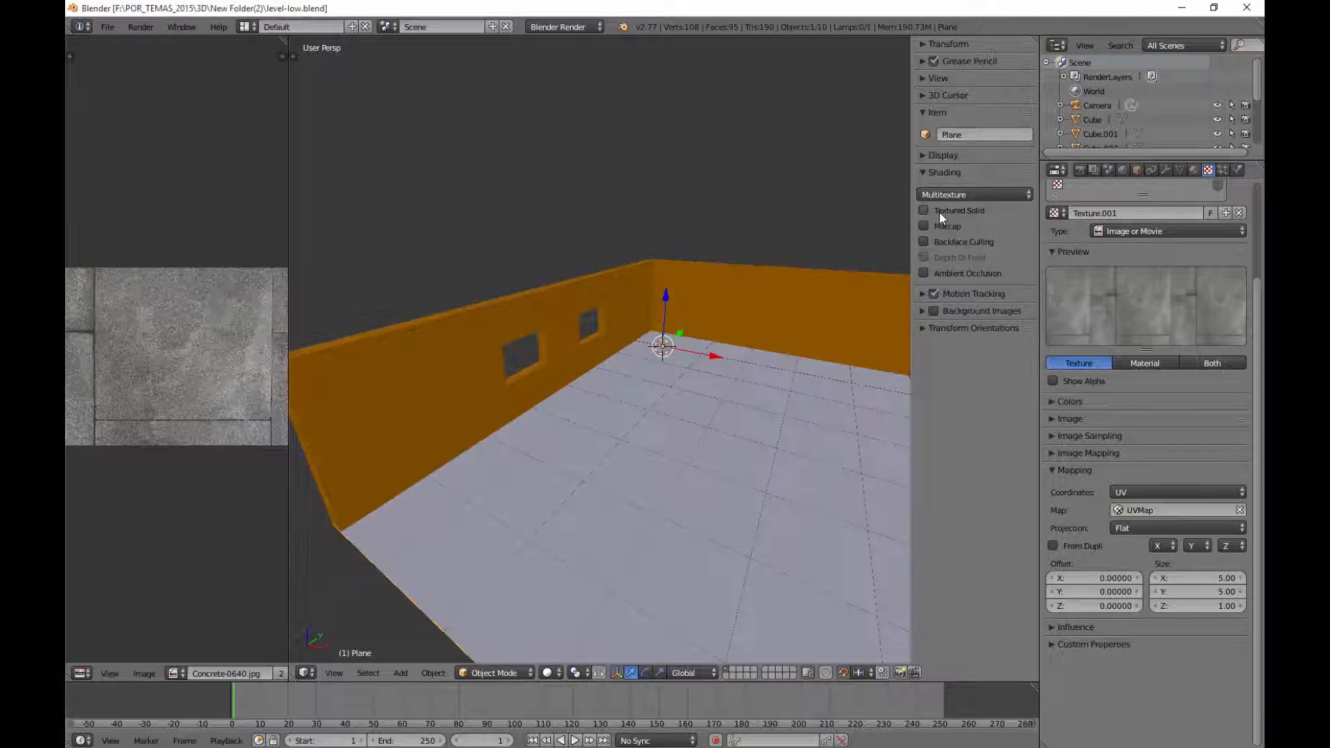
left_click(939, 212)
left_click(939, 212)
left_click(939, 212)
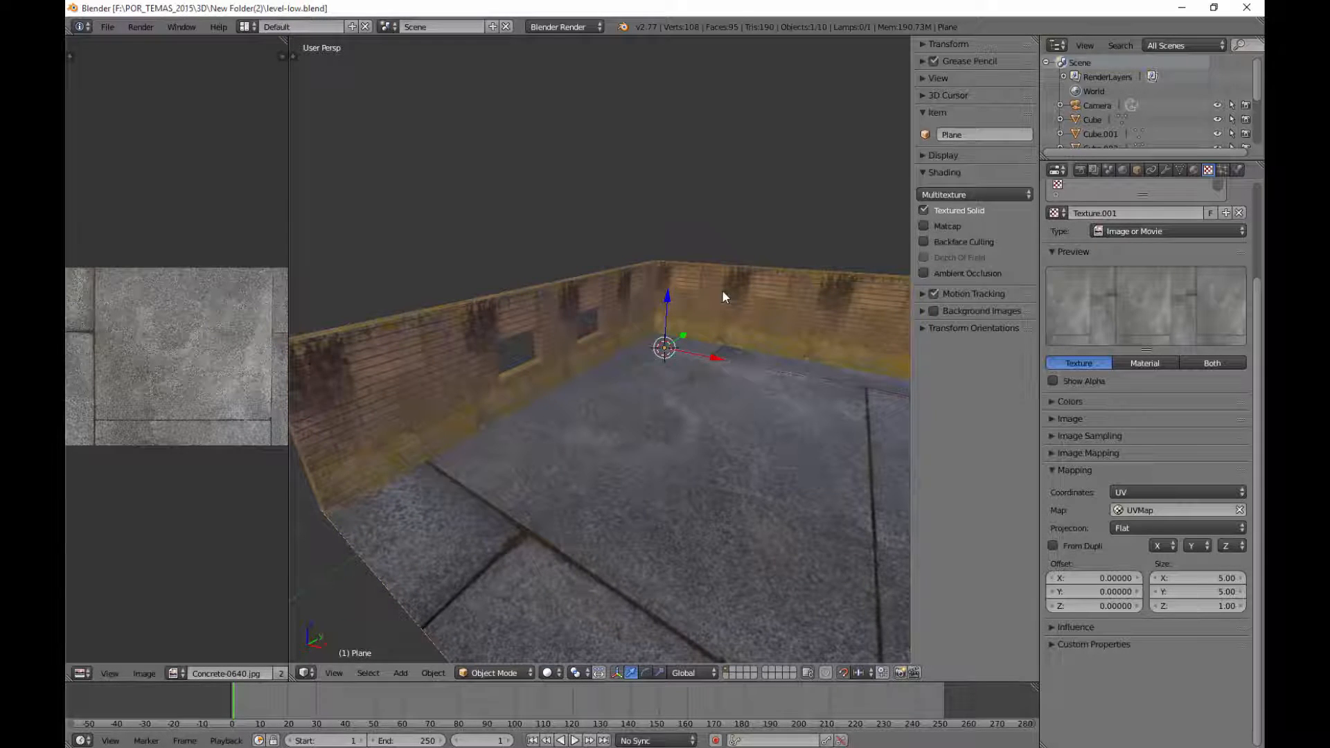
key("n")
middle_click_drag(797, 368, 692, 388)
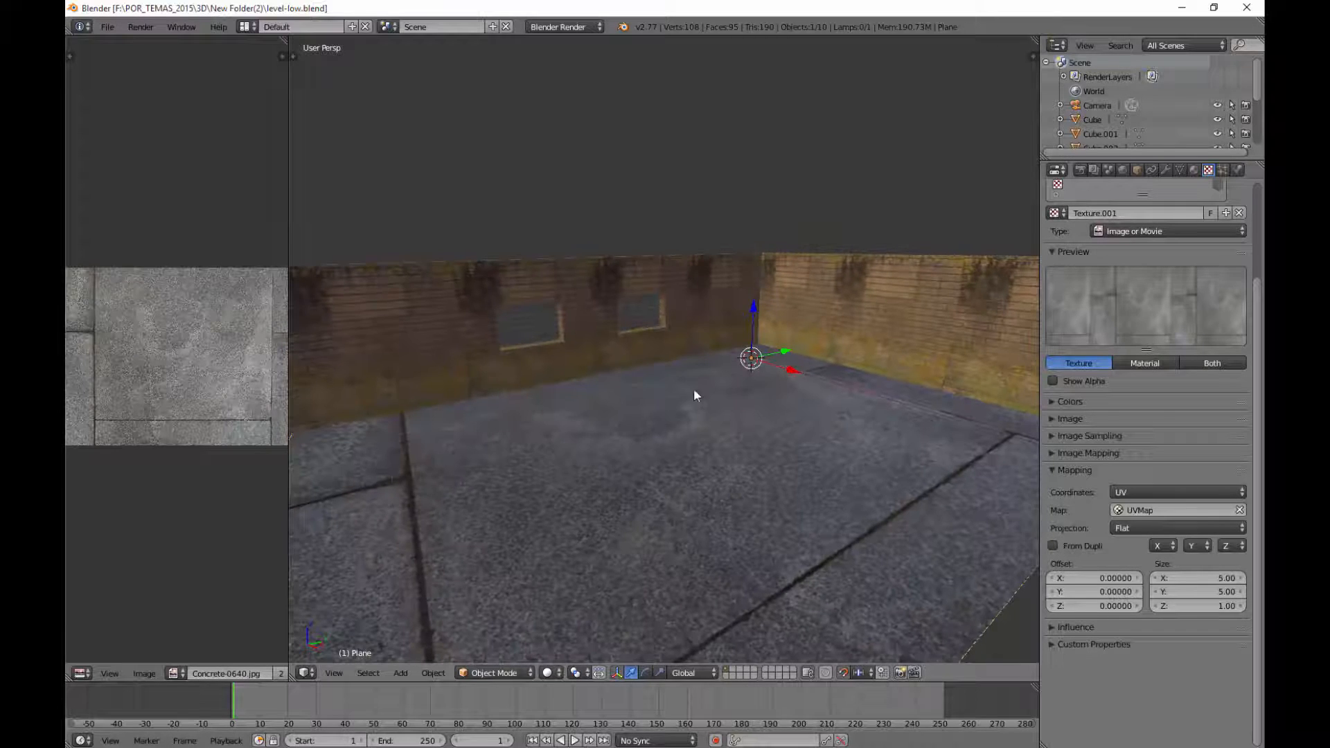
Show the room in Wireframe shading, examine its structure, and return to the textured Solid display
left_click(554, 672)
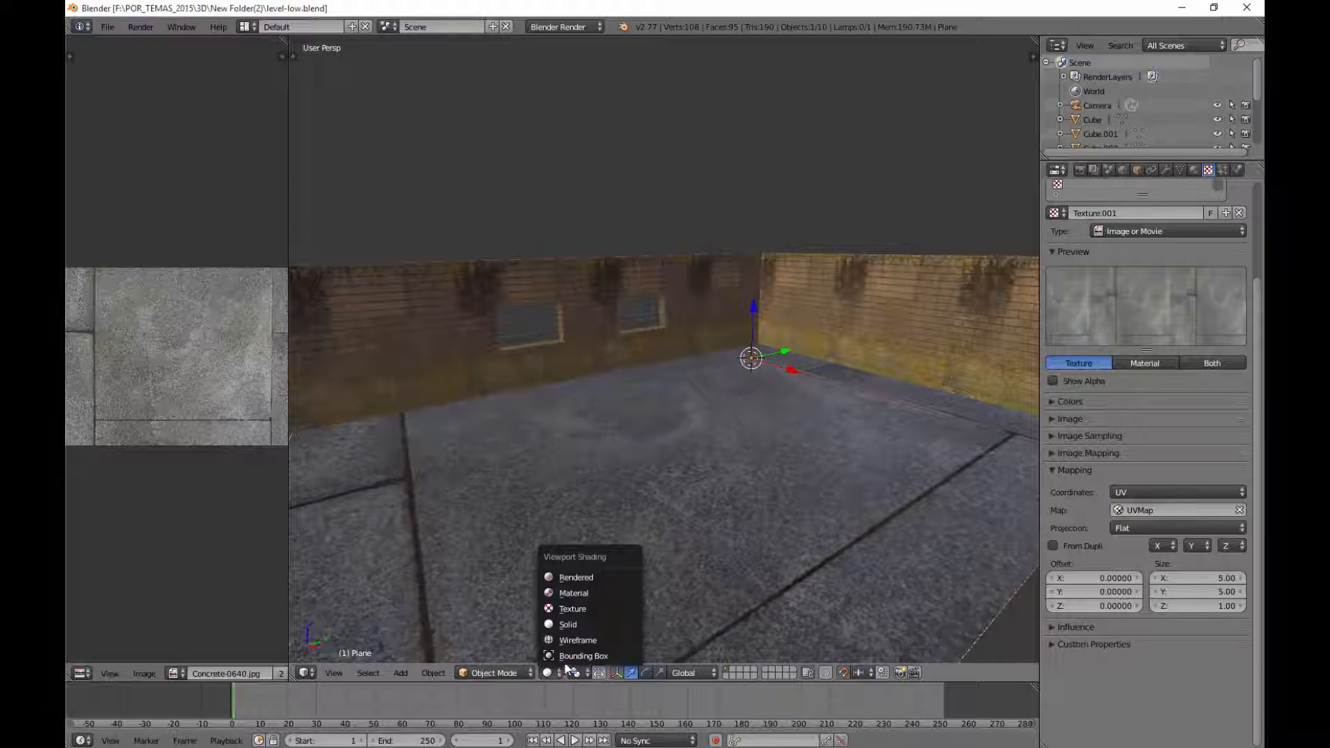
left_click(614, 641)
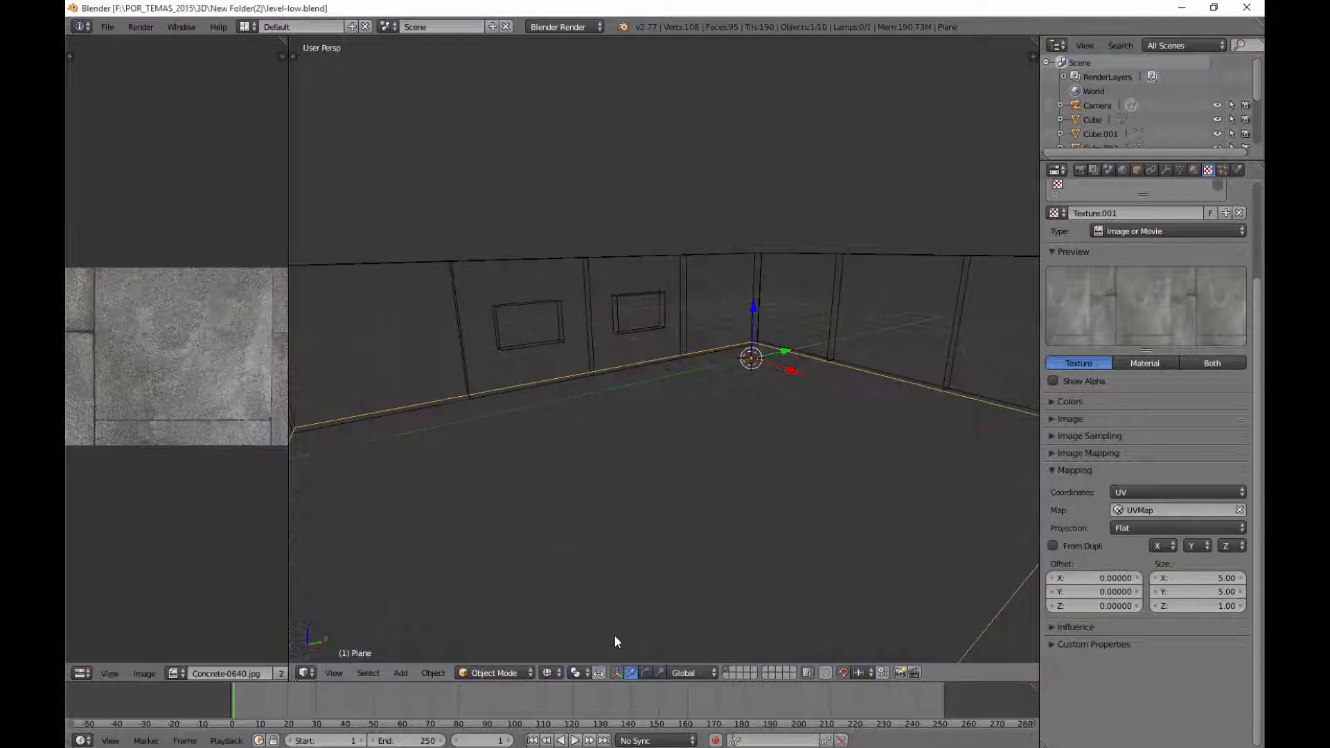
middle_click_drag(673, 336, 669, 380)
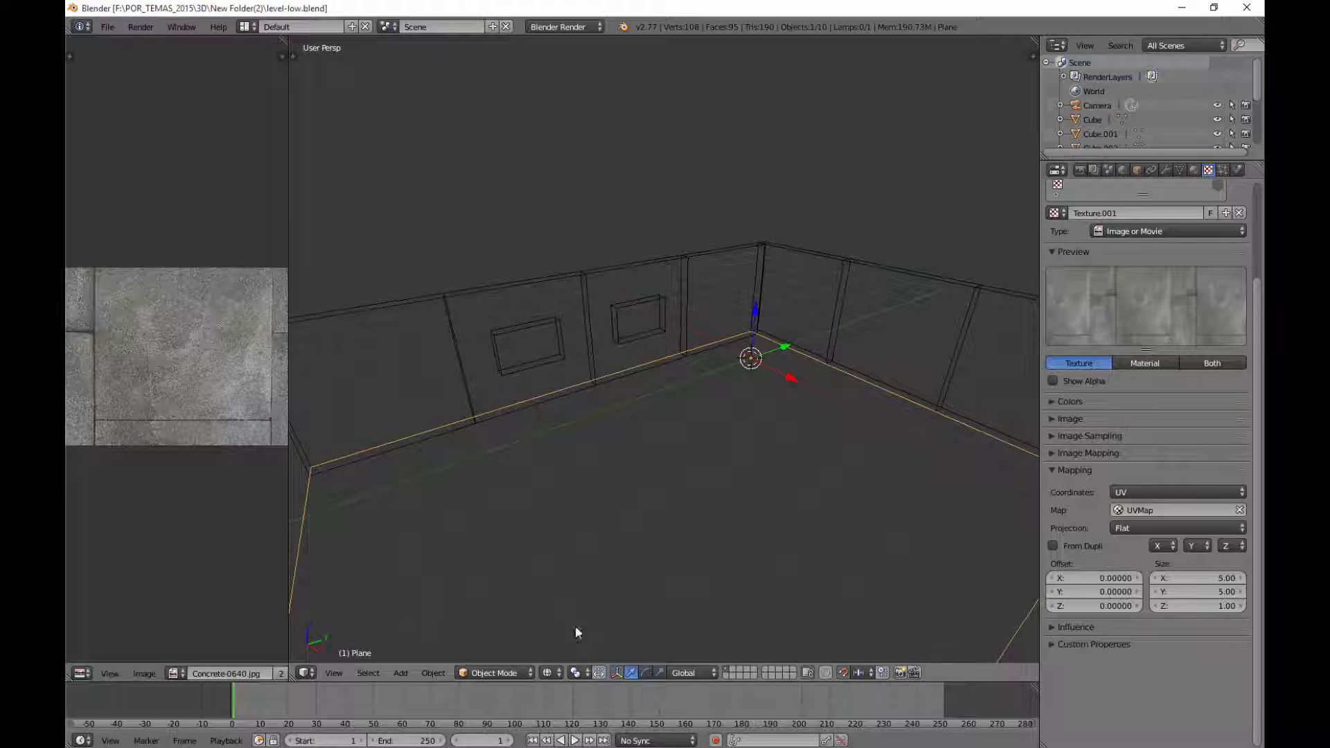
left_click(547, 666)
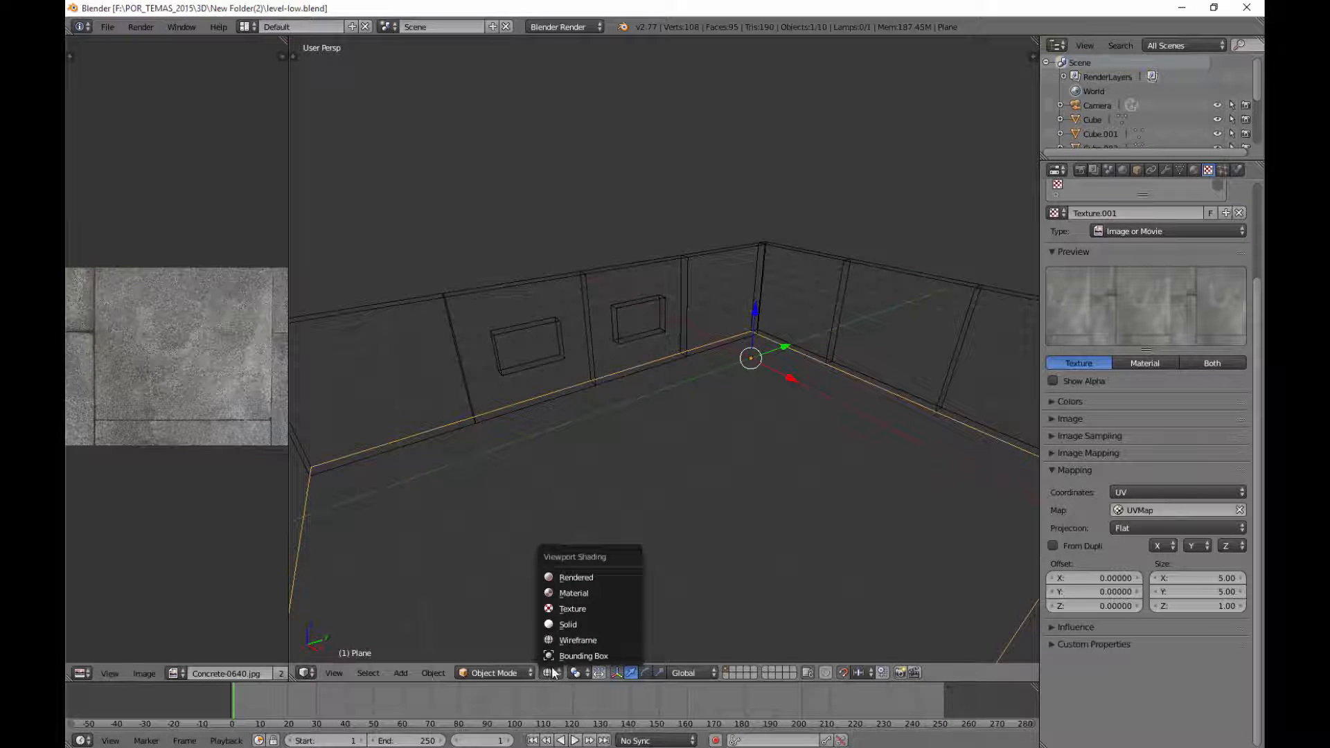
left_click(611, 653)
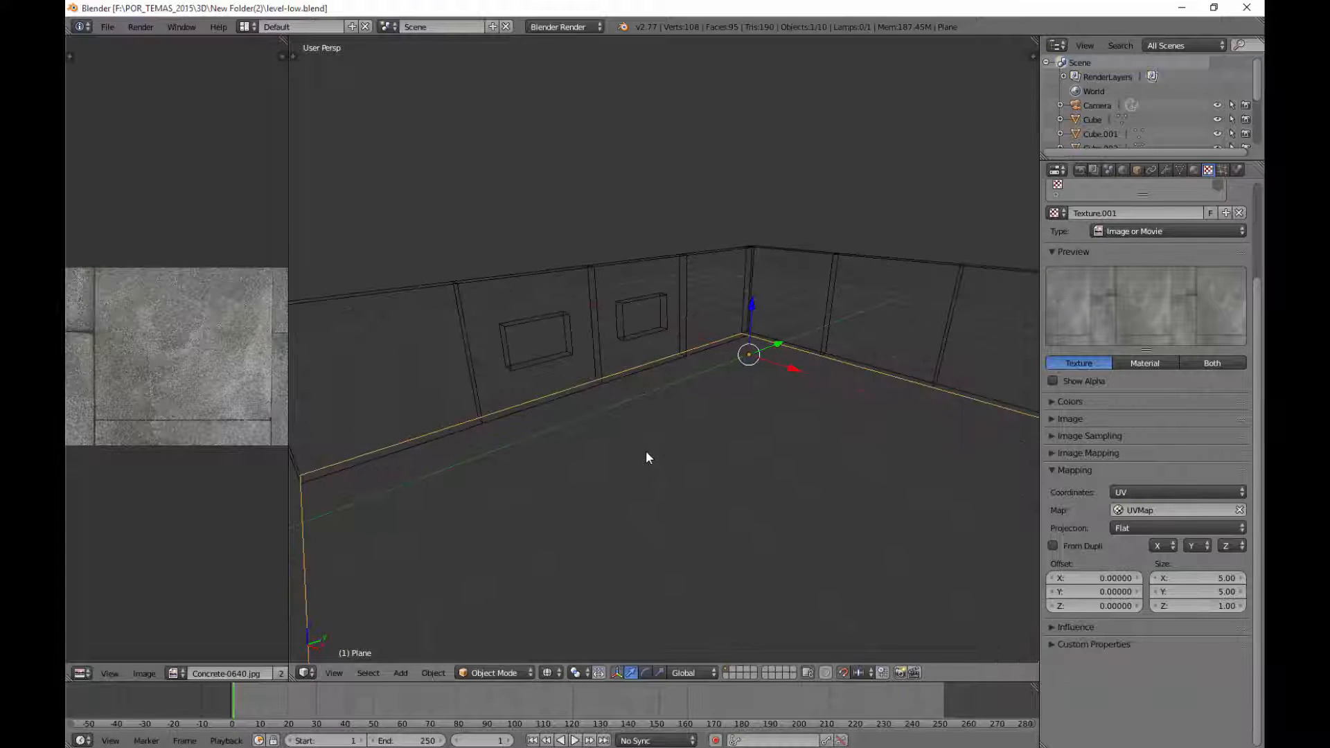
key("alt+z")
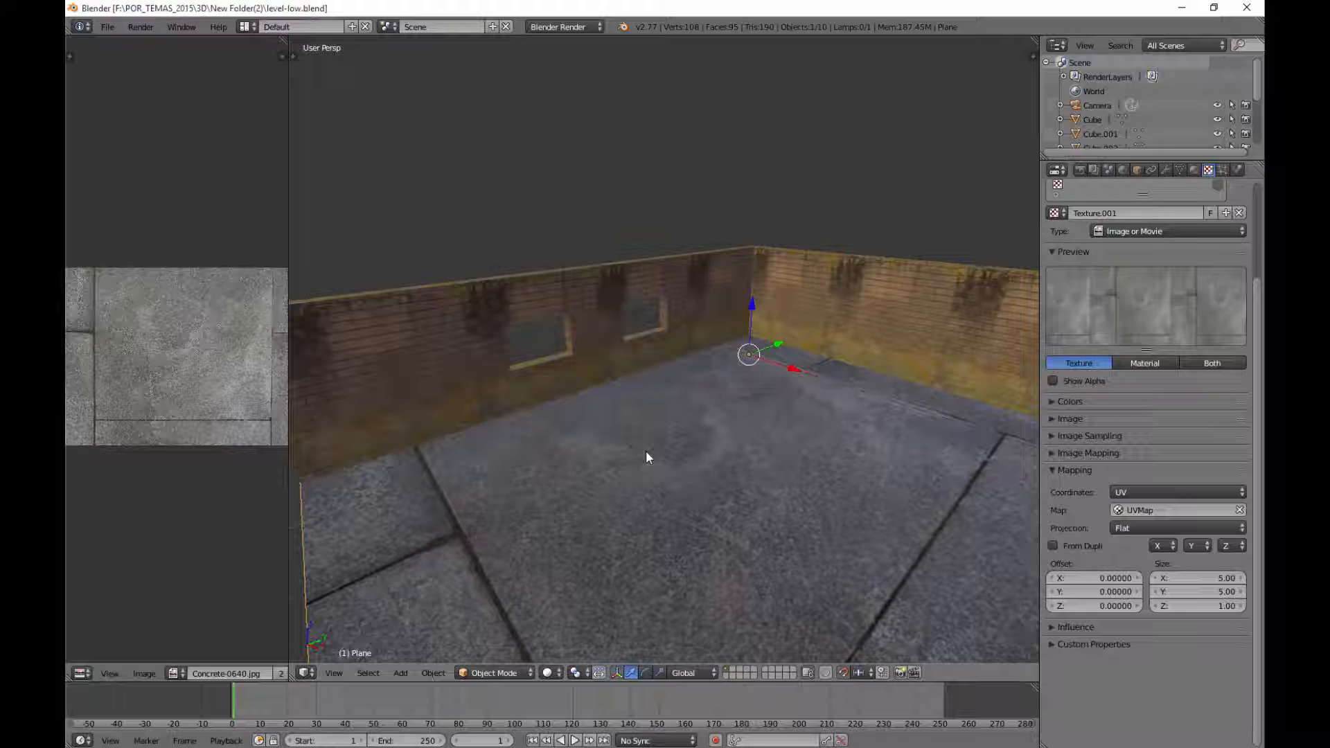
Set the 3D view's shading to Material and view the whole room together with the lamp above it
left_click(562, 672)
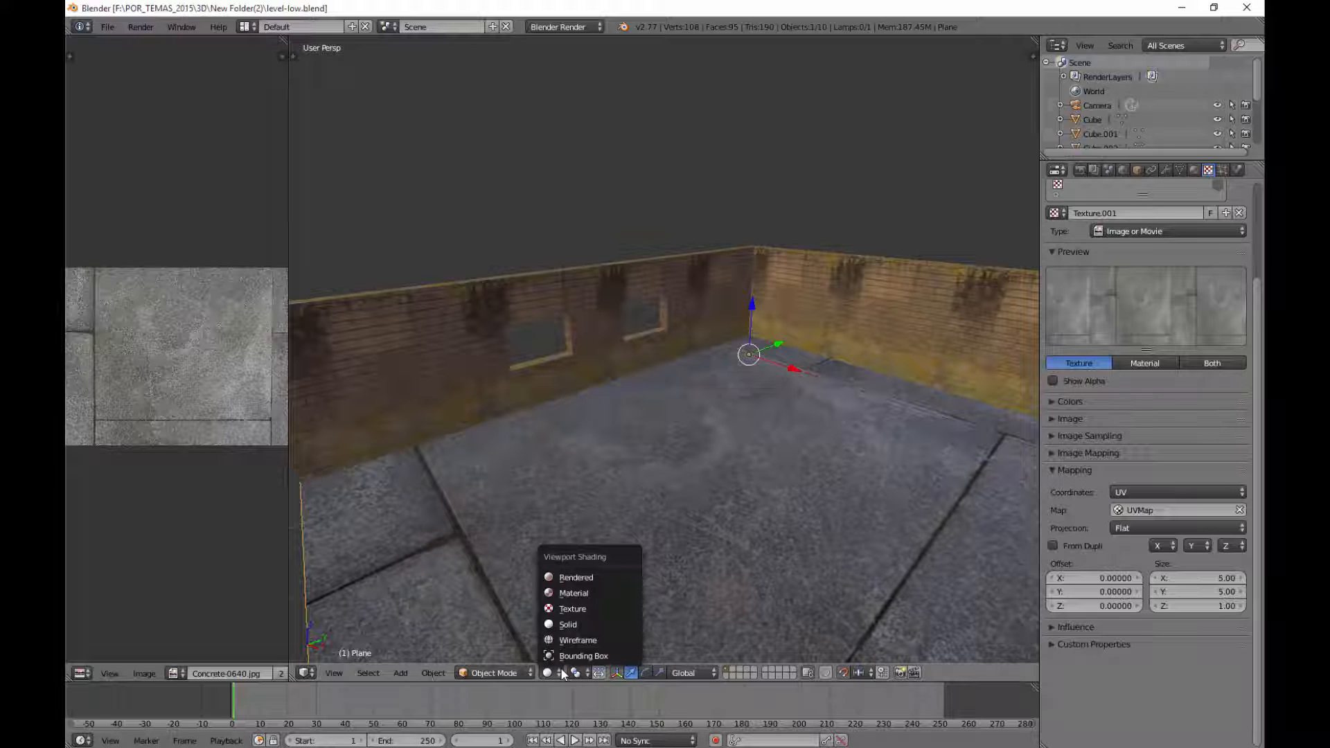
left_click(596, 594)
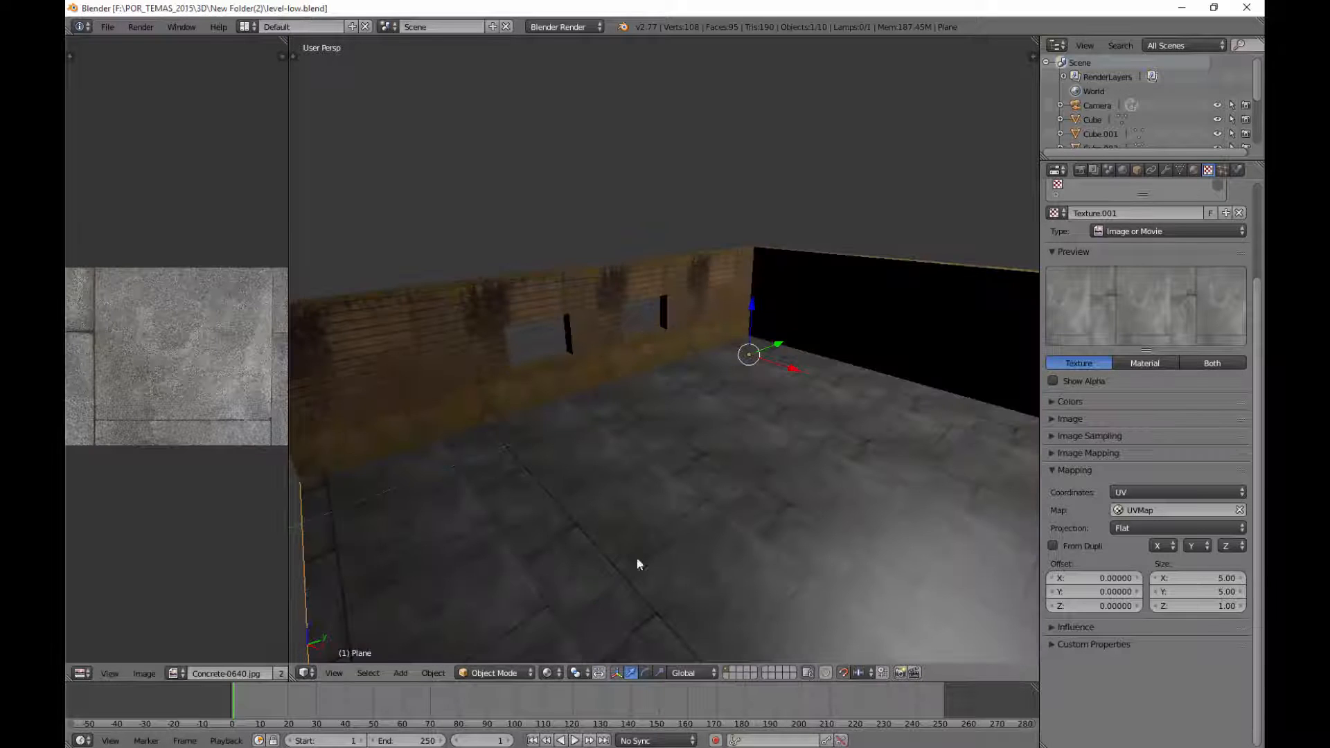
mouse_move(637, 557)
middle_mouse_down()
mouse_move(720, 452)
mouse_move(749, 521)
mouse_move(760, 482)
middle_mouse_up()
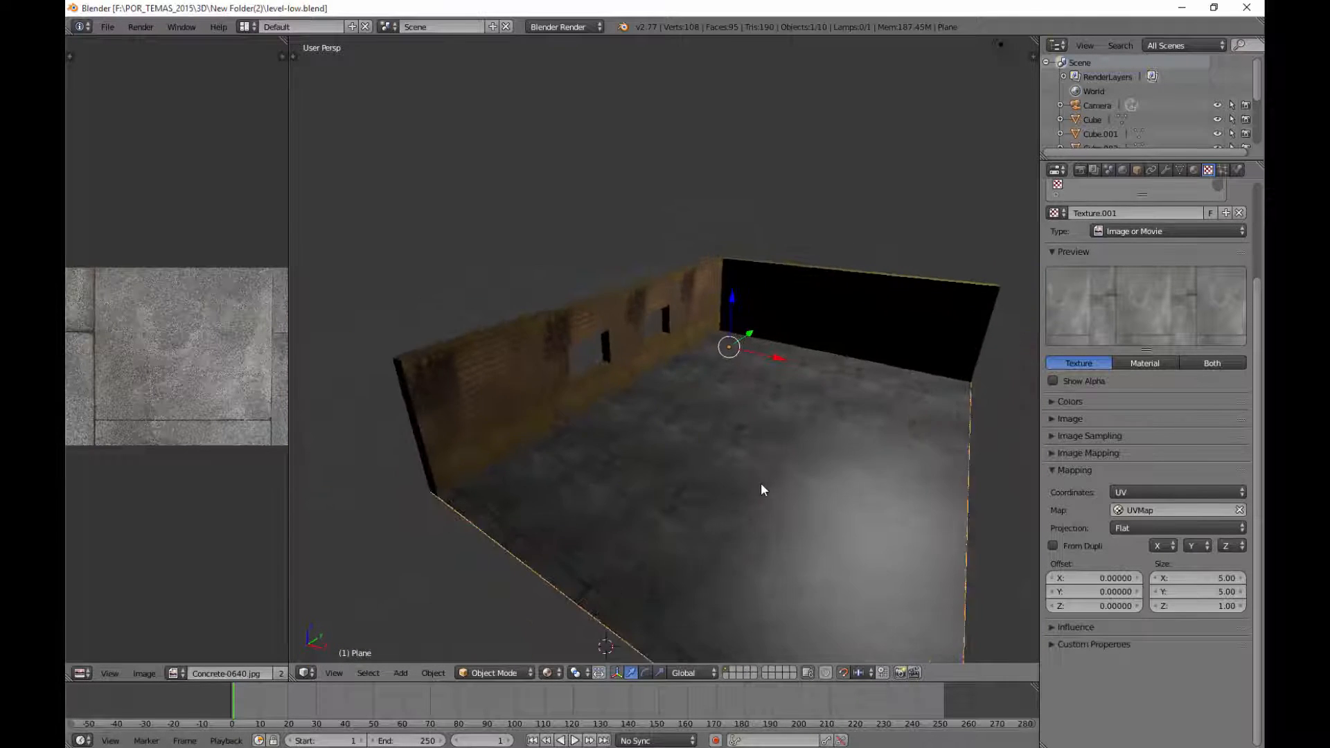
scroll(757, 478, "down", 2)
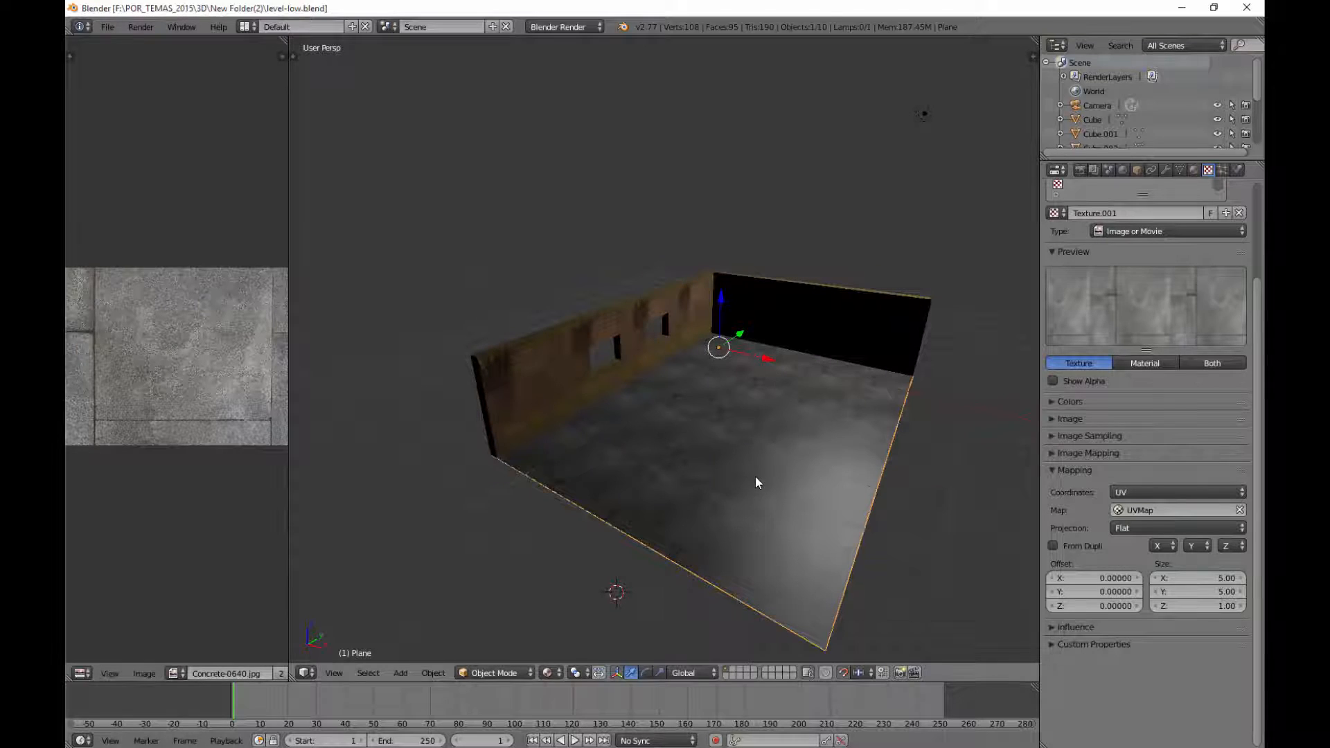
Select the lamp and move it over the room towards the outer end of the windowed wall
right_click(919, 120)
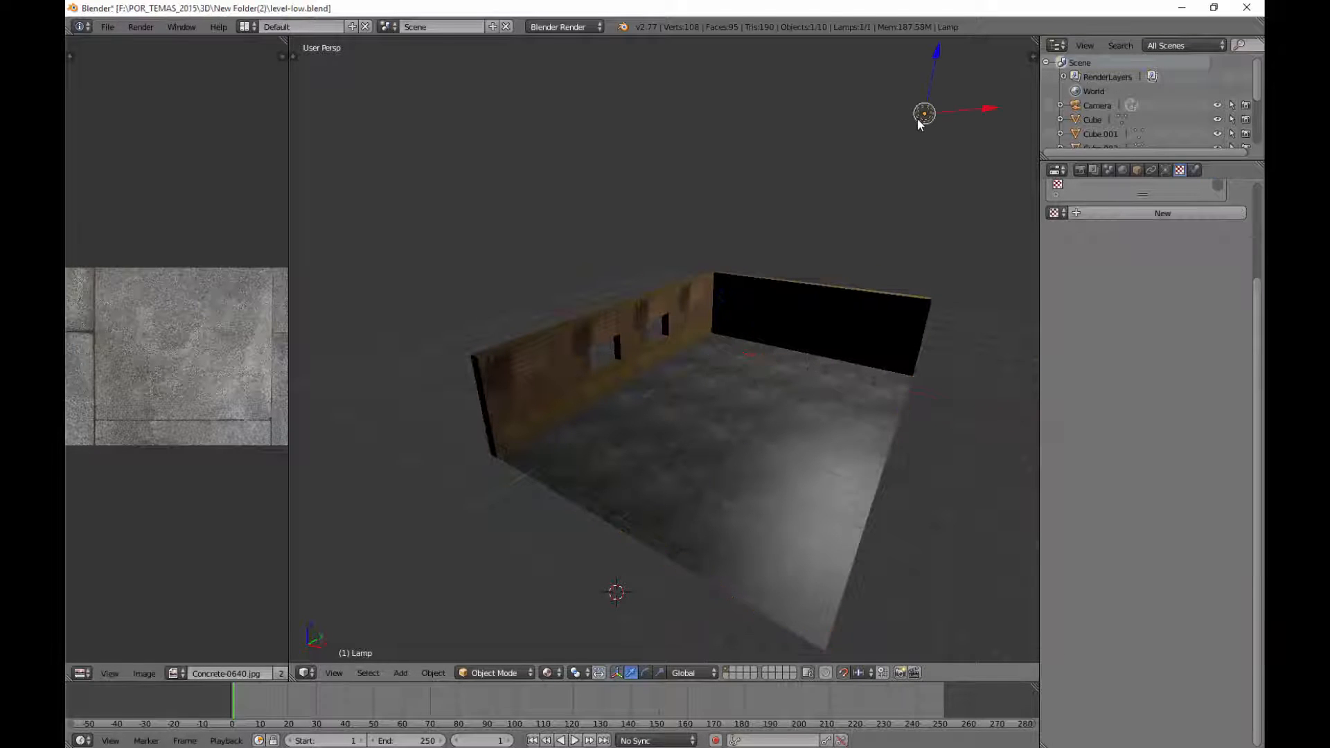
middle_click_drag(905, 178, 861, 184)
scroll(866, 177, "down", 4)
key("g")
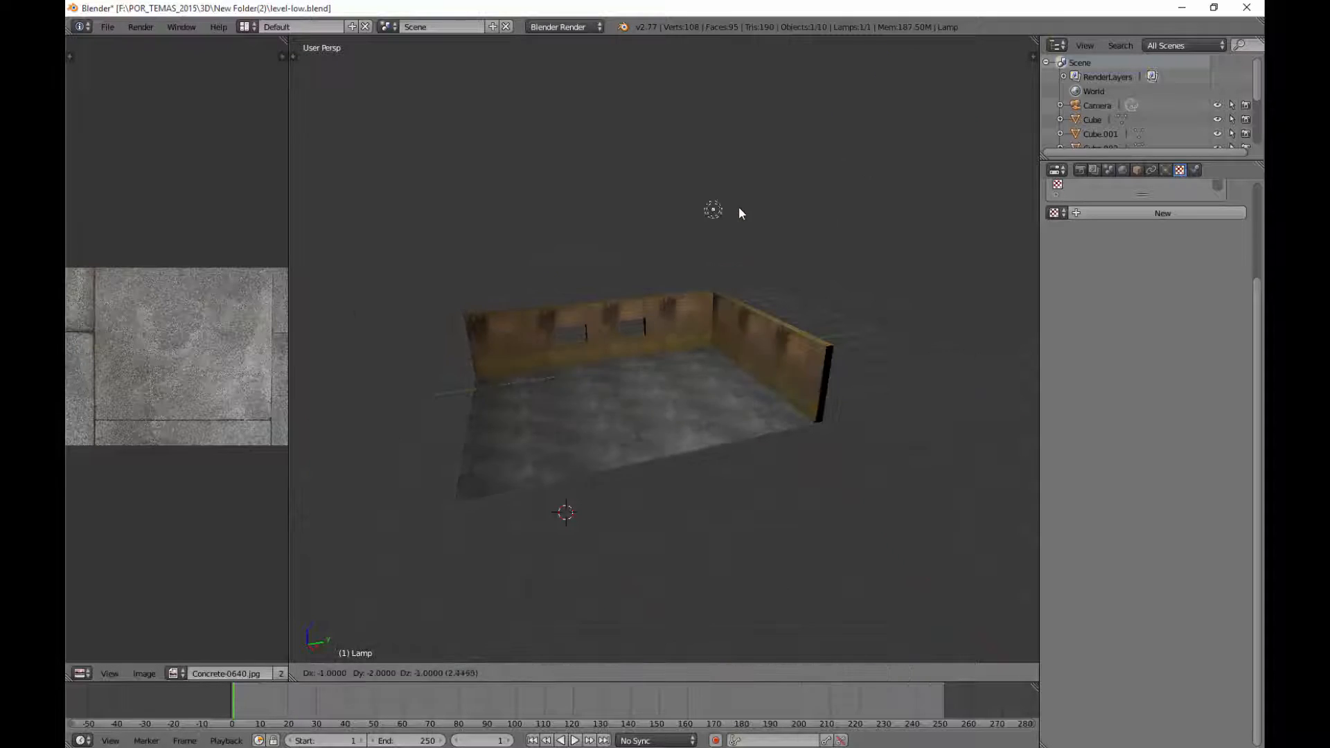
left_click(685, 218)
scroll(681, 215, "up", 3)
middle_click_drag(674, 211, 721, 190)
scroll(721, 189, "down", 3)
key("g")
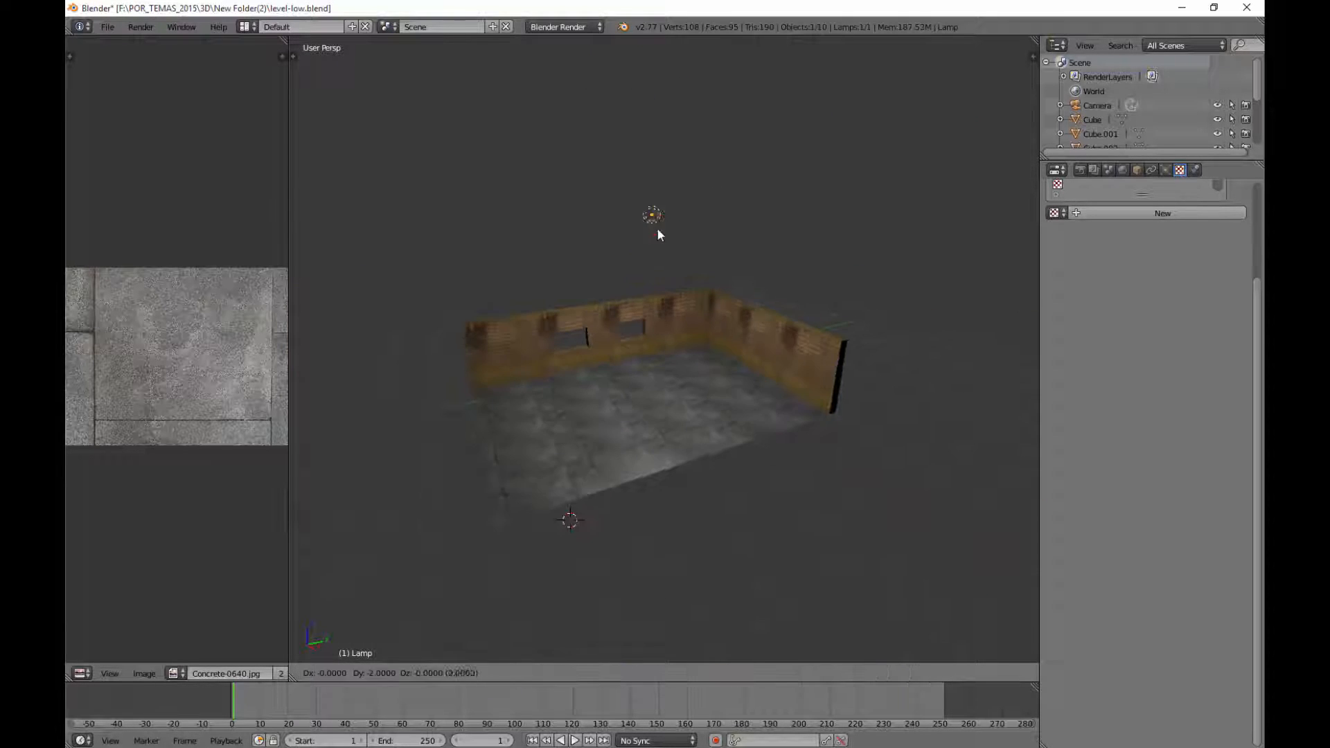
left_click(588, 293)
Reposition the lamp over the room, including along the X axis, to try different lighting of the floor and walls
scroll(590, 300, "up", 2)
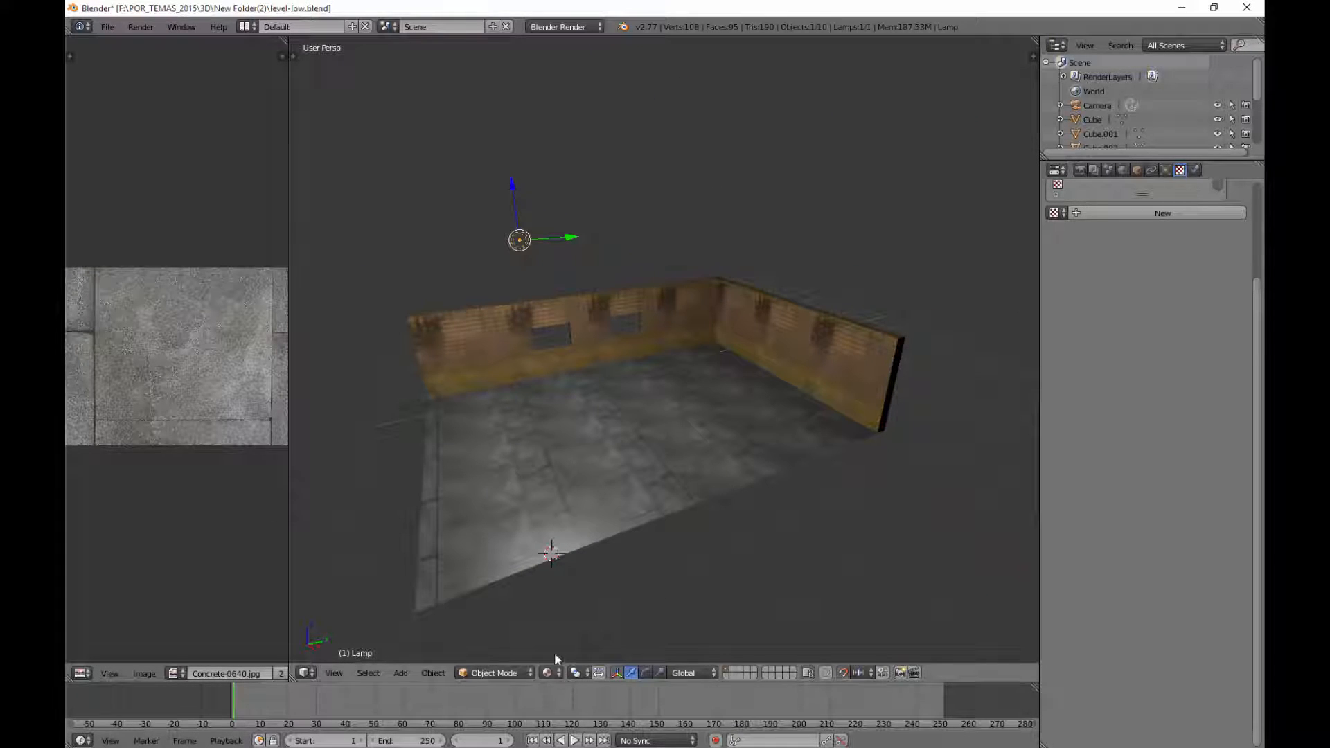
key("g")
left_click(718, 388)
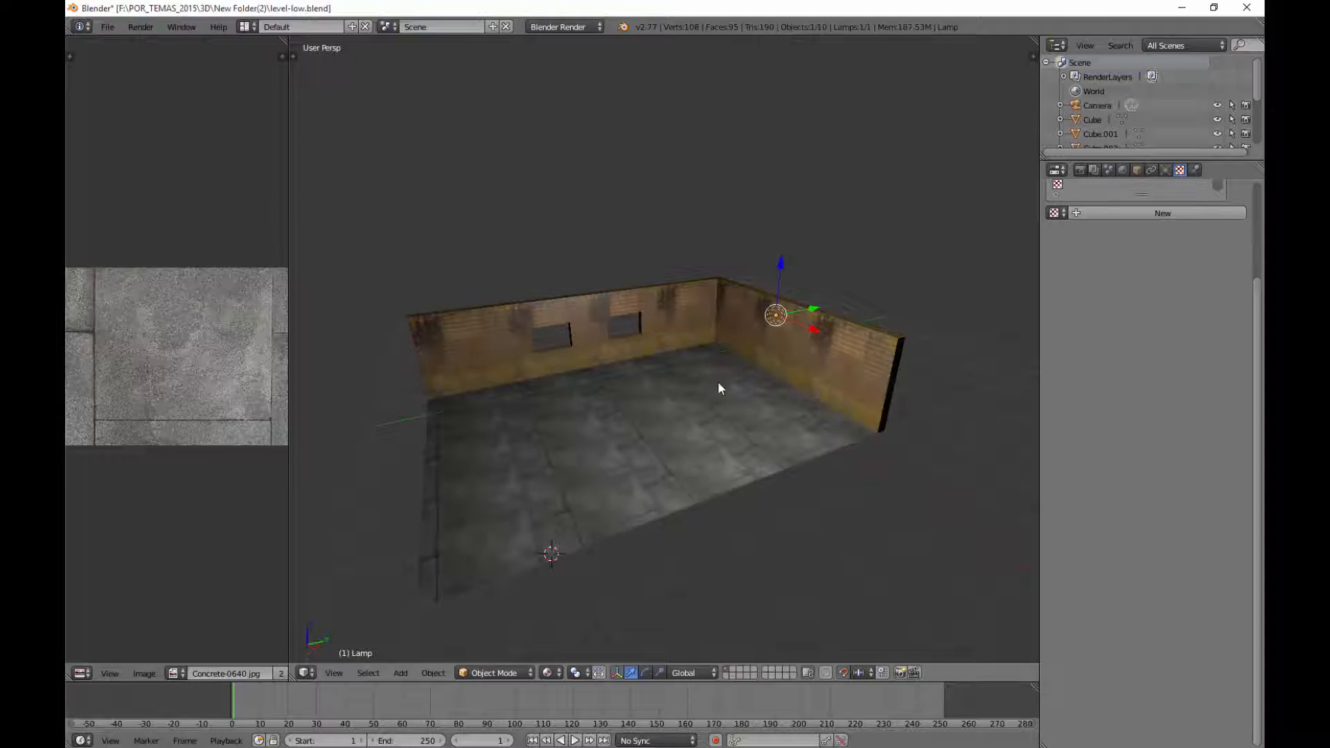
key("g")
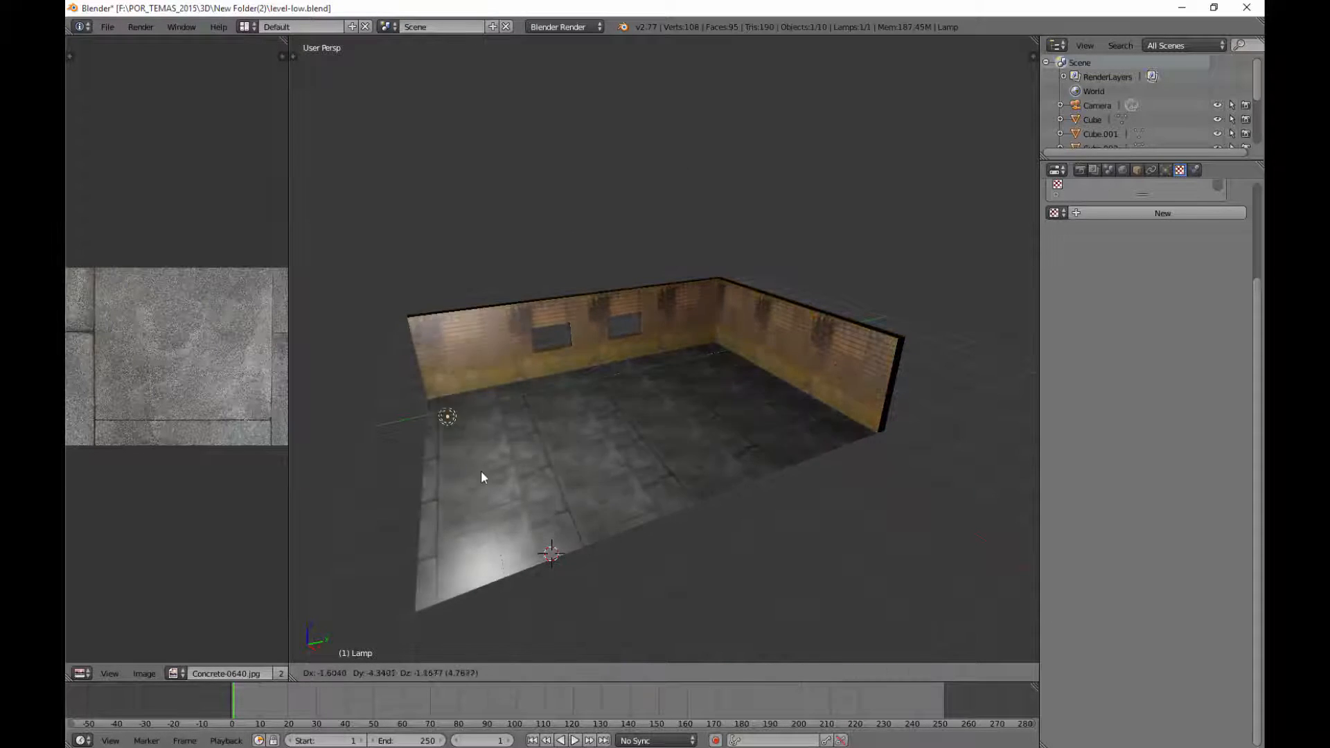
key("x")
key("Escape")
mouse_move(534, 300)
middle_mouse_down()
mouse_move(627, 291)
mouse_move(703, 332)
mouse_move(540, 374)
mouse_move(645, 344)
mouse_move(543, 302)
middle_mouse_up()
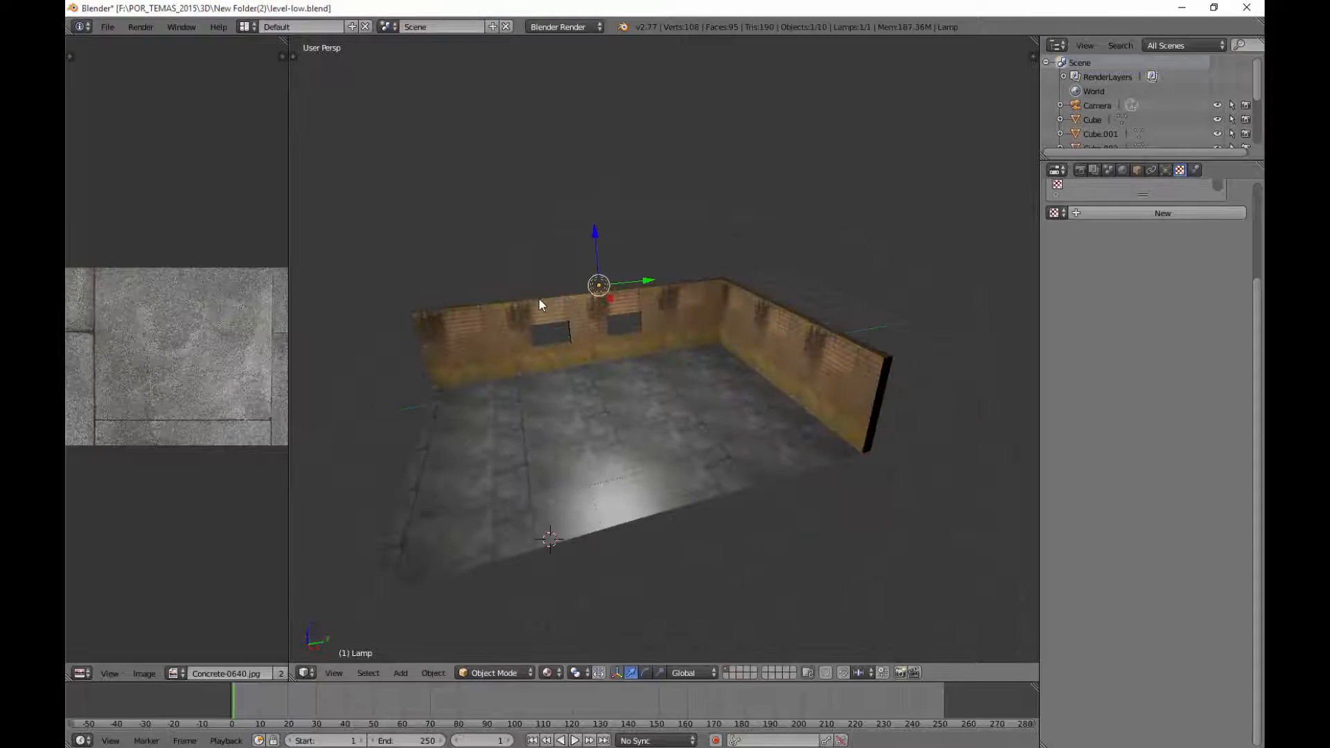
Lower the lamp along the Z axis and shift it along the Y axis towards the outer end of the windowed wall
key("g")
key("z")
left_click(542, 339)
key("g")
key("y")
left_click(472, 351)
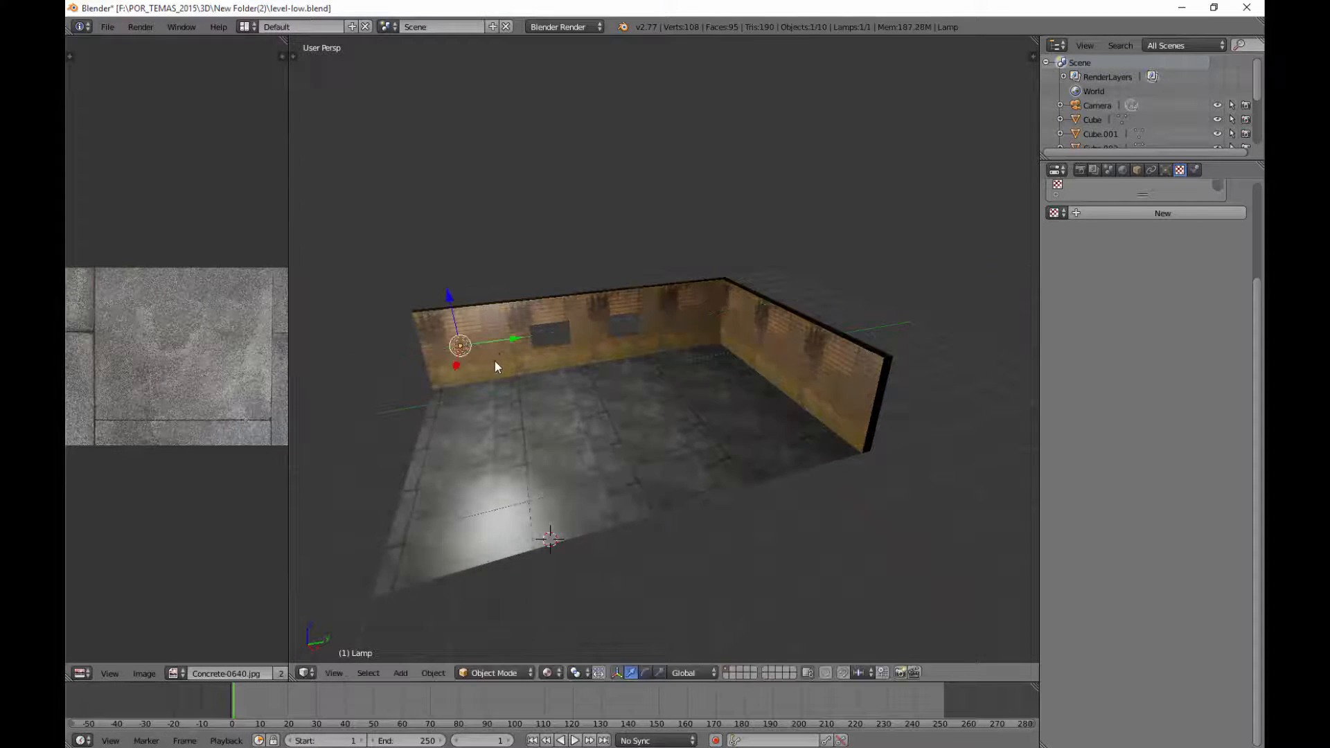
Duplicate the lamp twice along the Y axis so that three lamps light the room
key("shift+d")
key("z")
key("y")
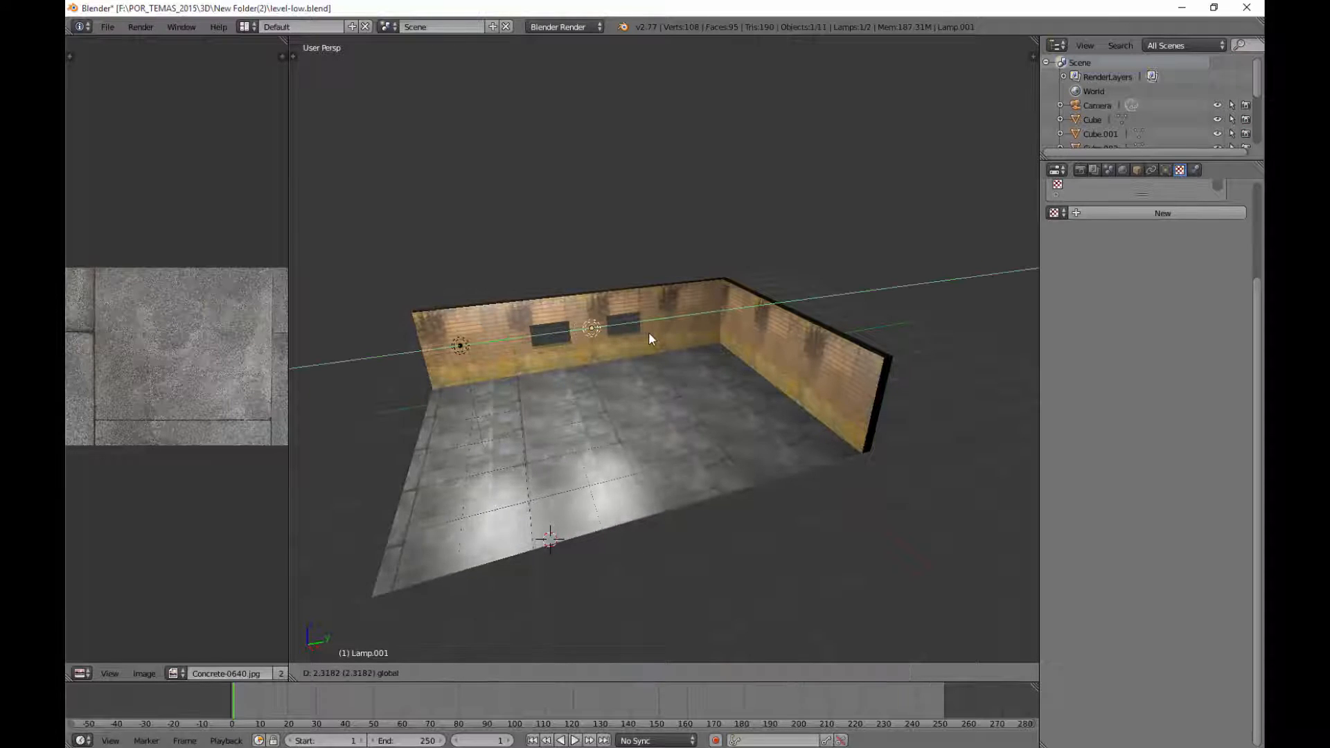
left_click(658, 332)
key("shift+d")
key("y")
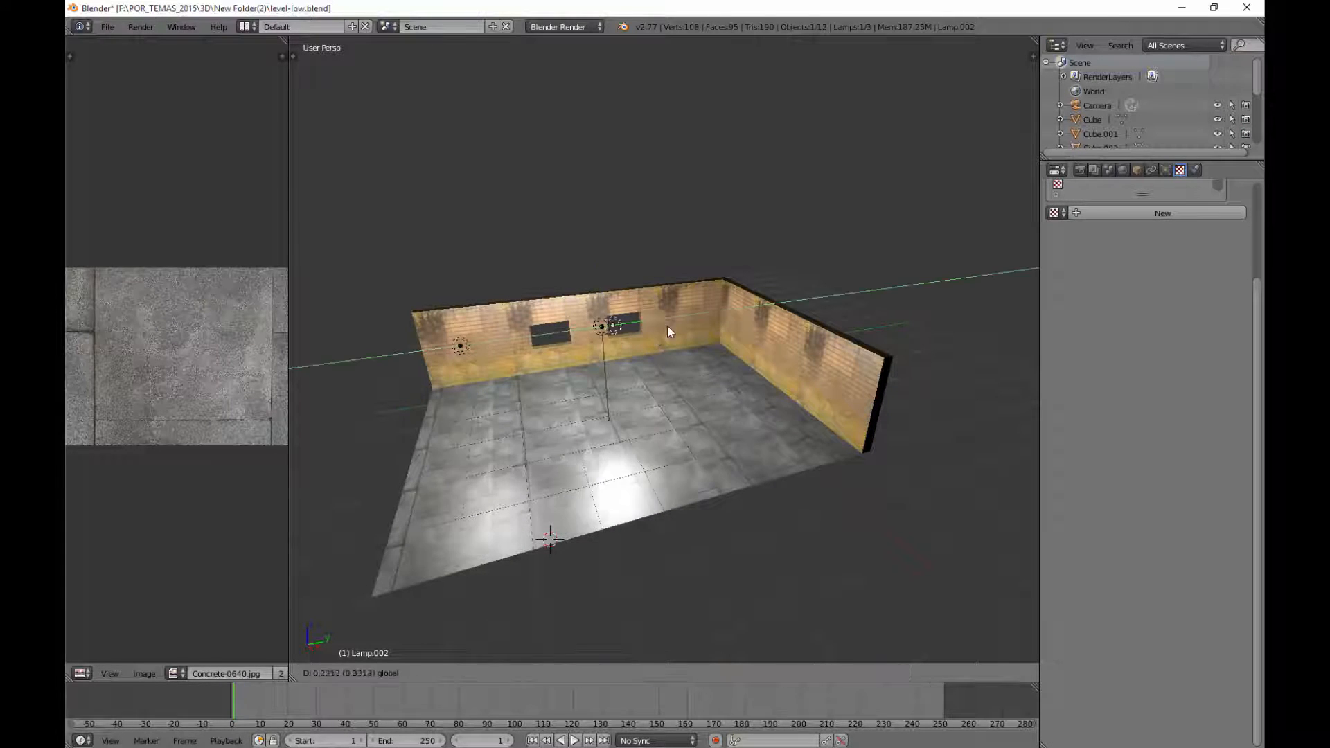
left_click(723, 363)
middle_click_drag(723, 363, 786, 380)
scroll(770, 380, "up", 2)
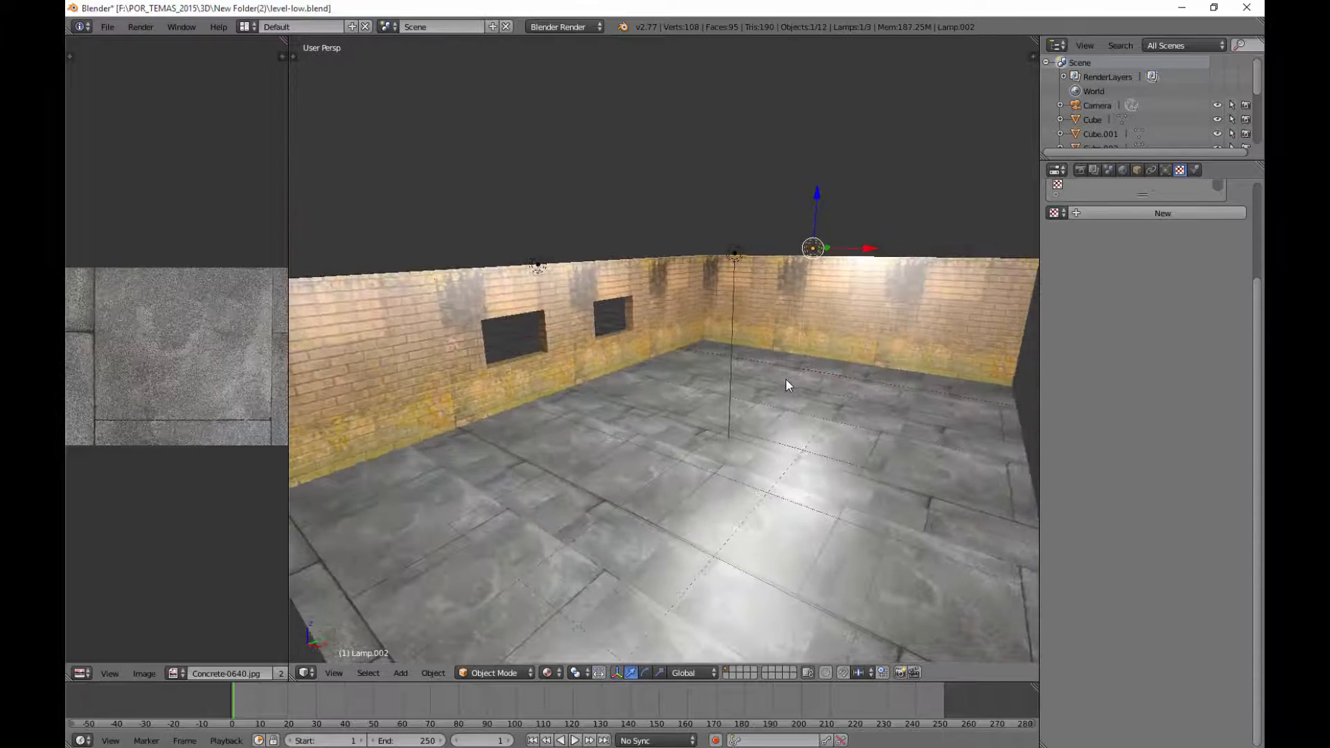
Select the end segment of the windowed wall and examine its brick texture up close and from a distance
right_click(438, 320)
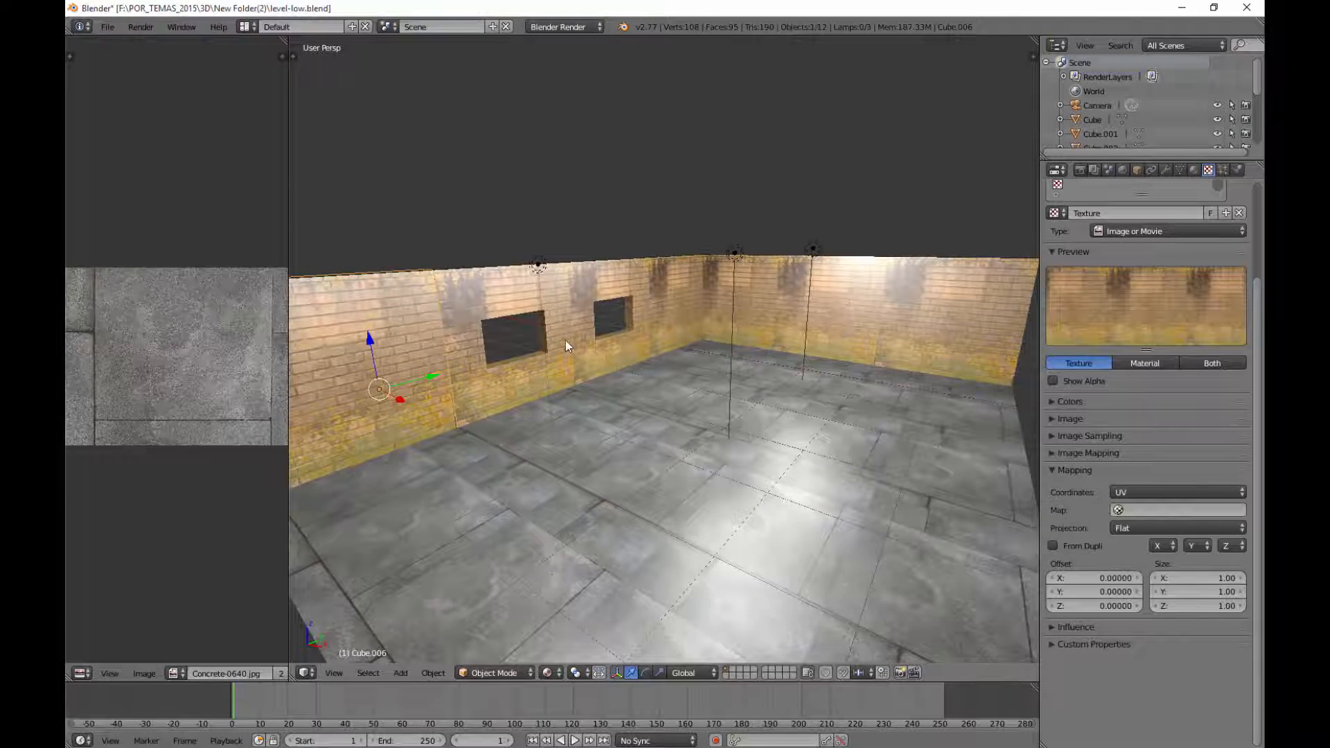
middle_click_drag(566, 340, 707, 367)
scroll(627, 276, "up", 6)
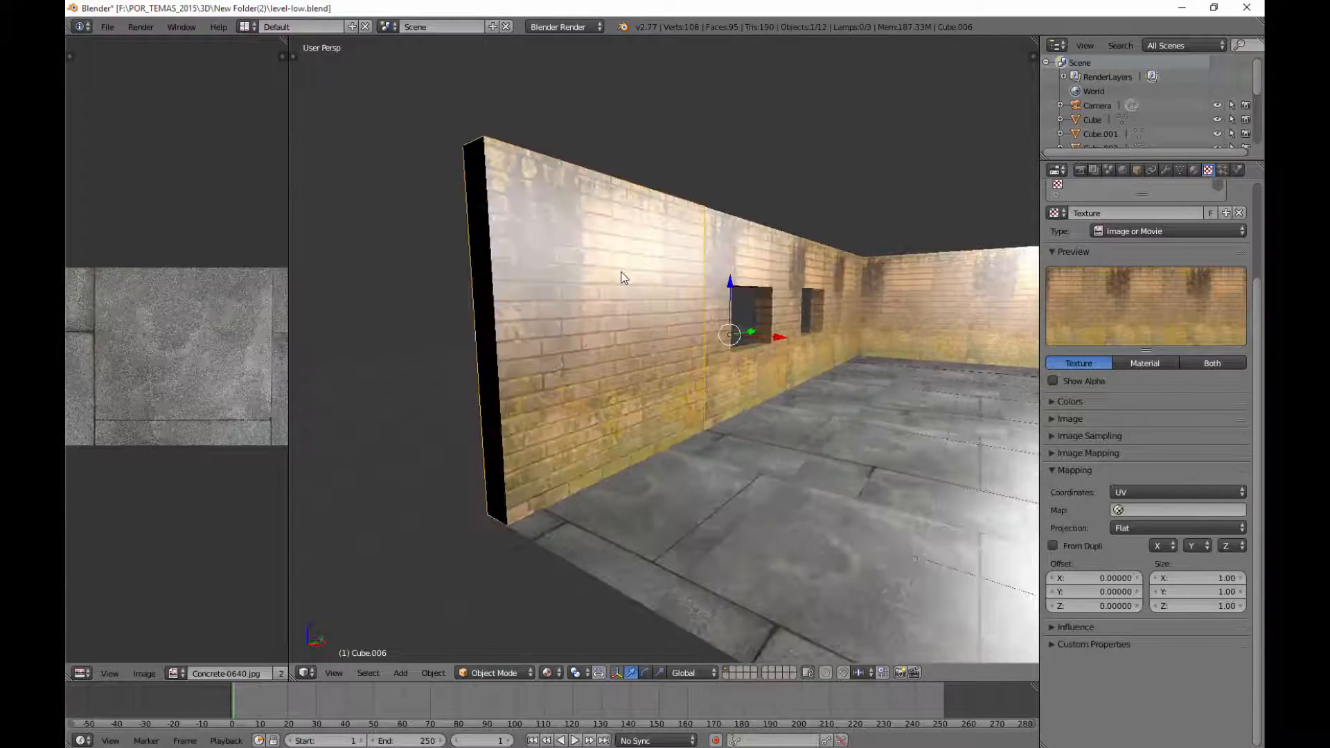
scroll(719, 327, "down", 9)
scroll(762, 360, "up", 2)
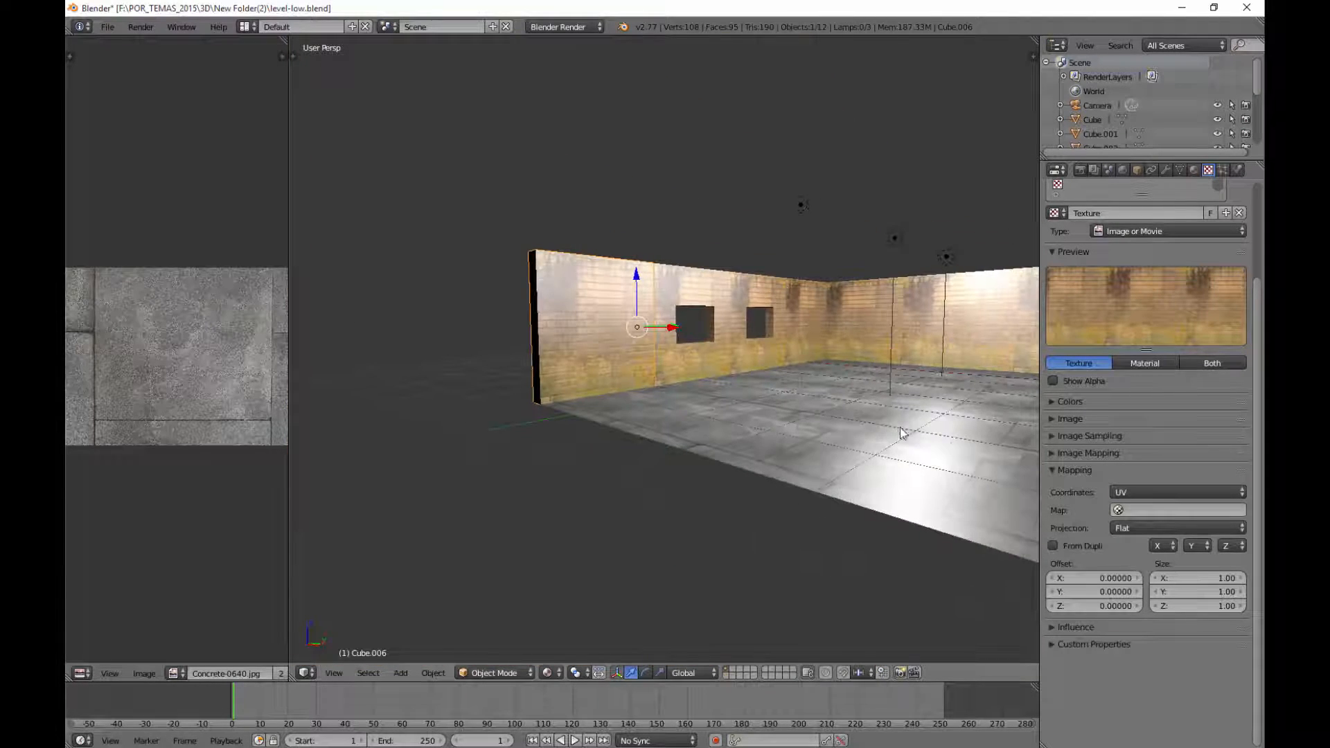
Lower the specular intensity of the brick wall material to about 0.039 and check the wall up close
scroll(883, 449, "up", 3)
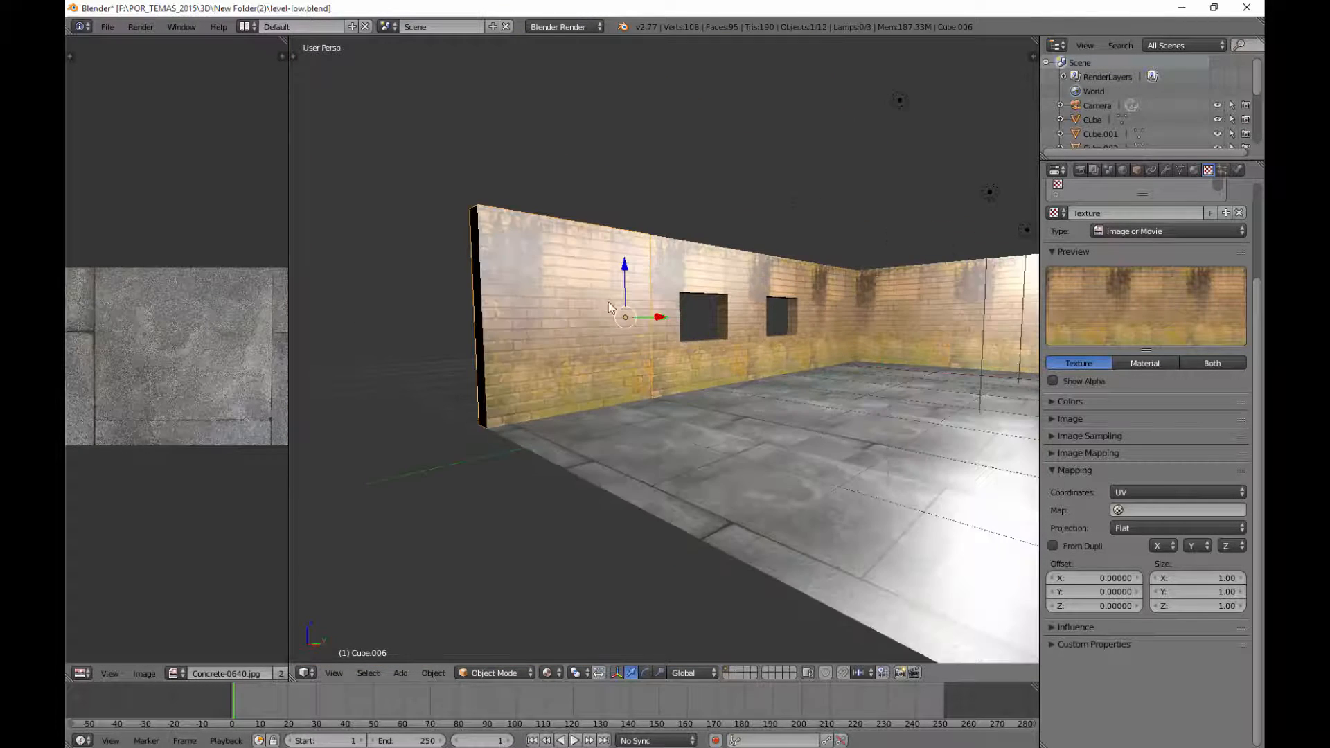
middle_click_drag(882, 452, 724, 296)
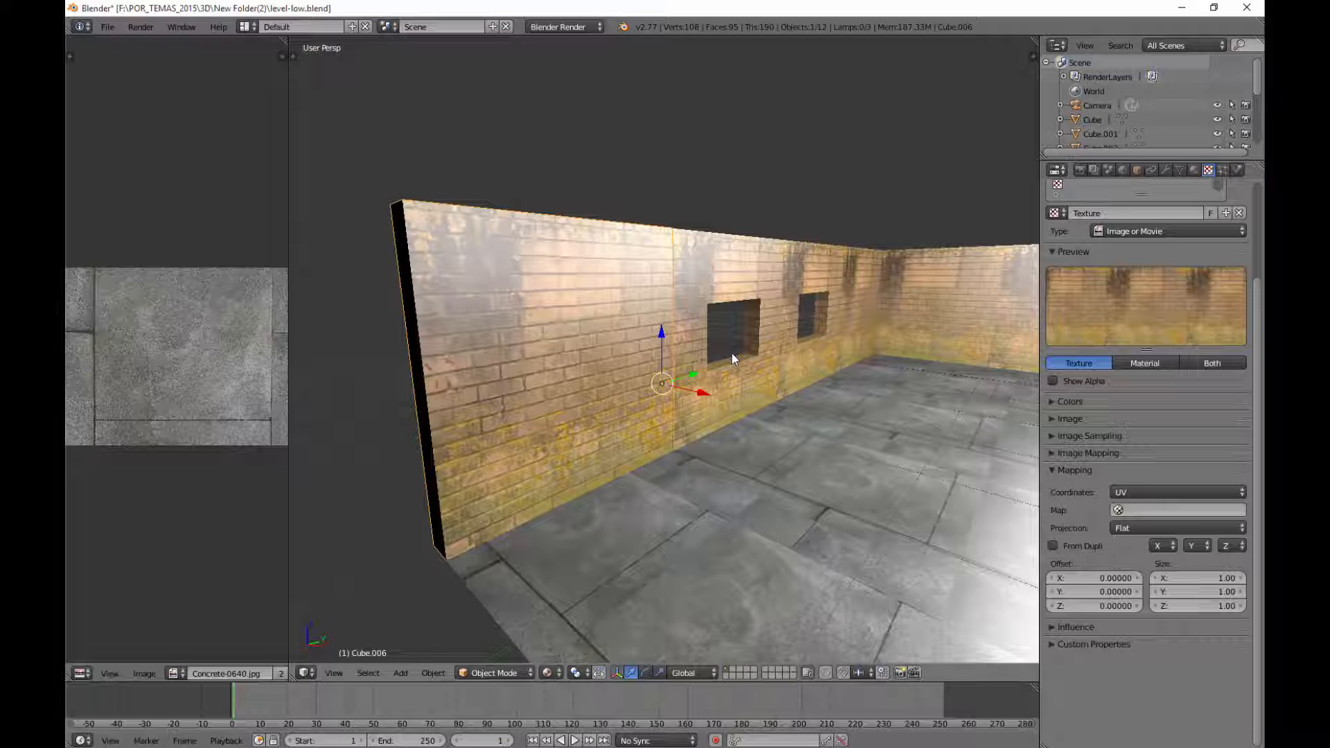
left_click(1193, 170)
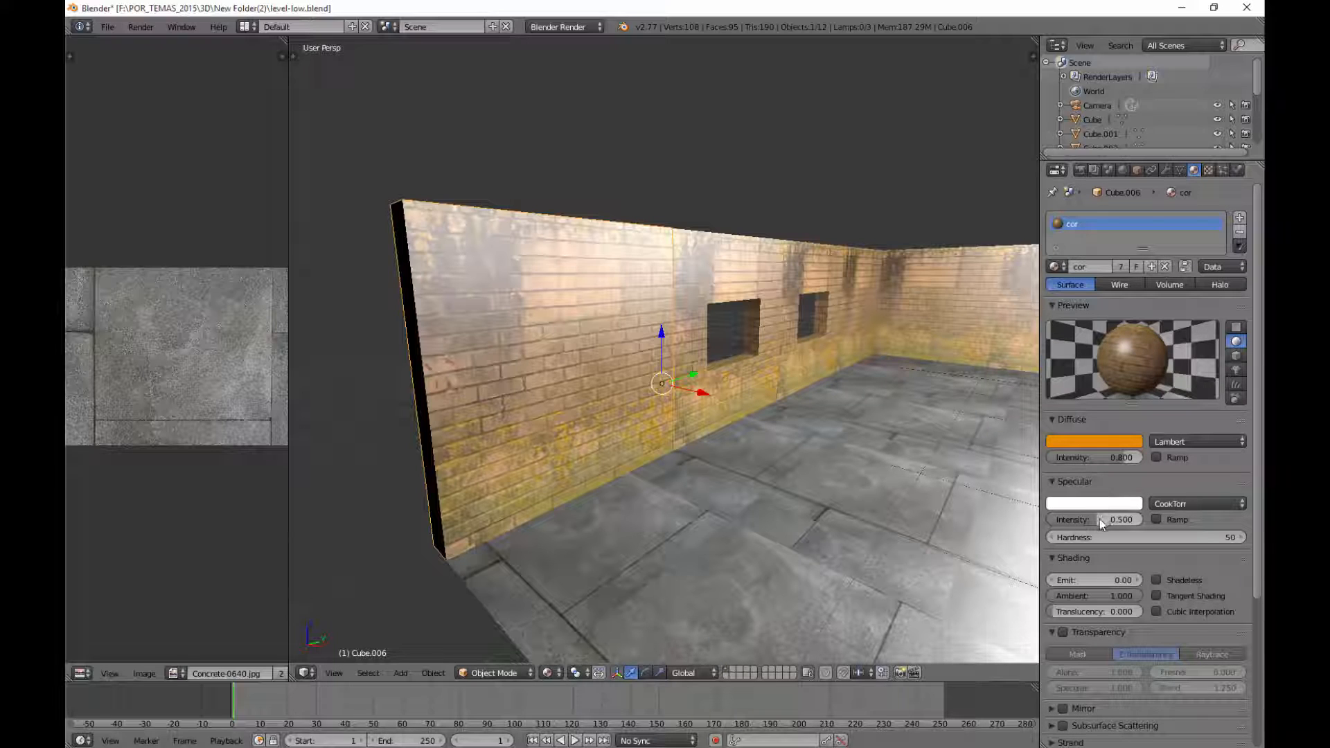
left_click_drag(1085, 521, 1025, 525)
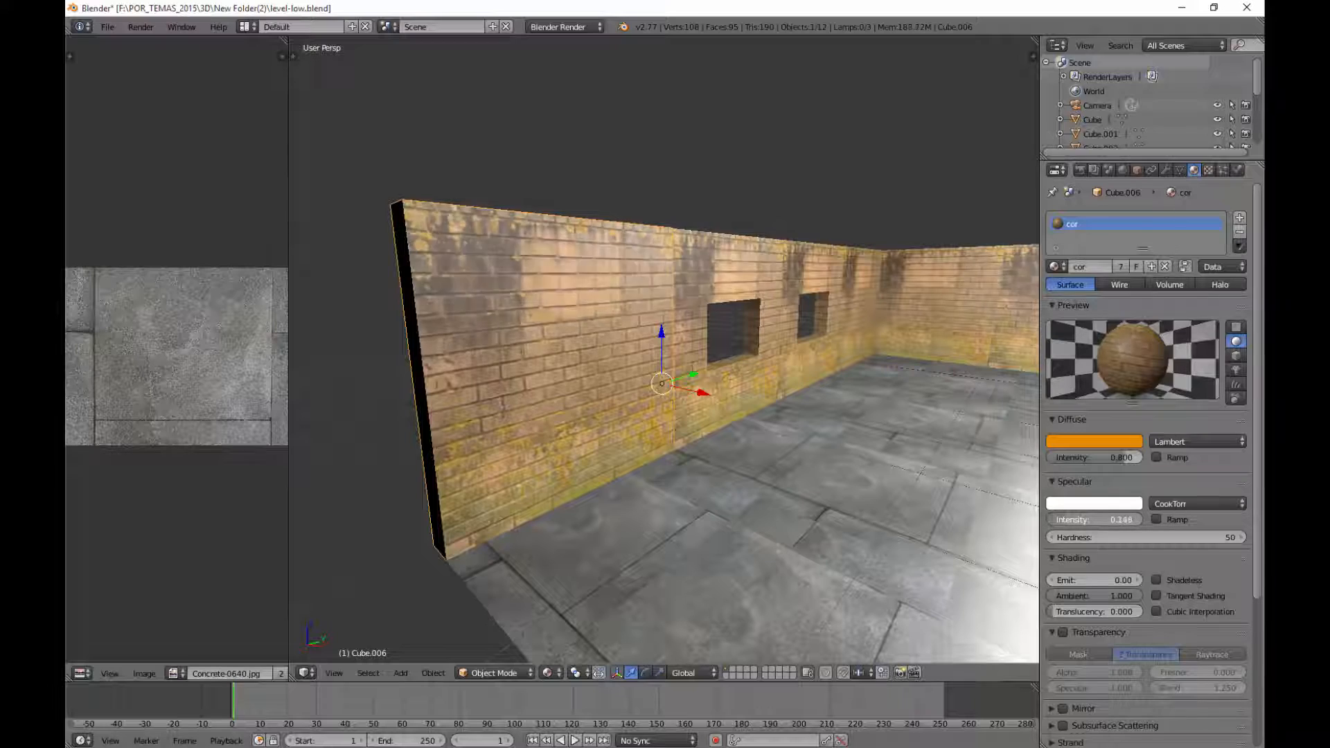
mouse_move(830, 492)
middle_mouse_down()
mouse_move(849, 471)
mouse_move(846, 489)
middle_mouse_up()
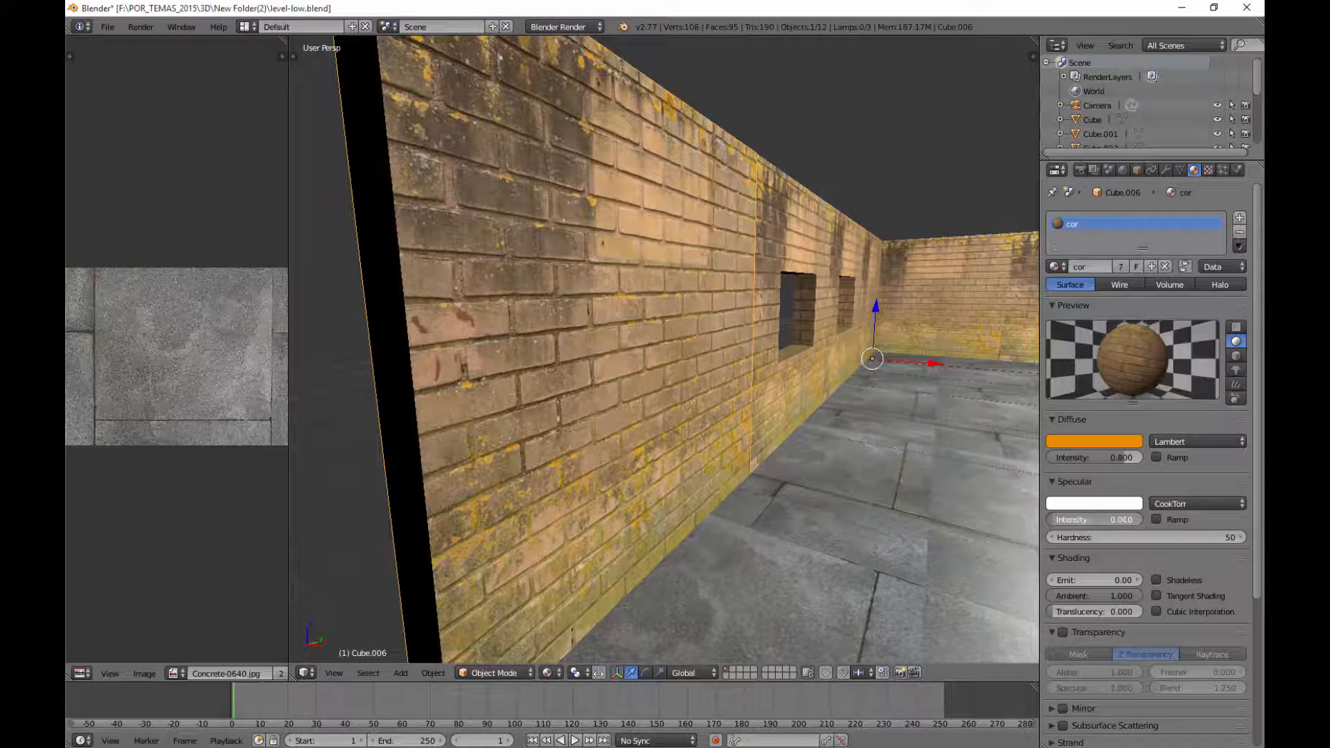
left_click_drag(1102, 520, 1094, 519)
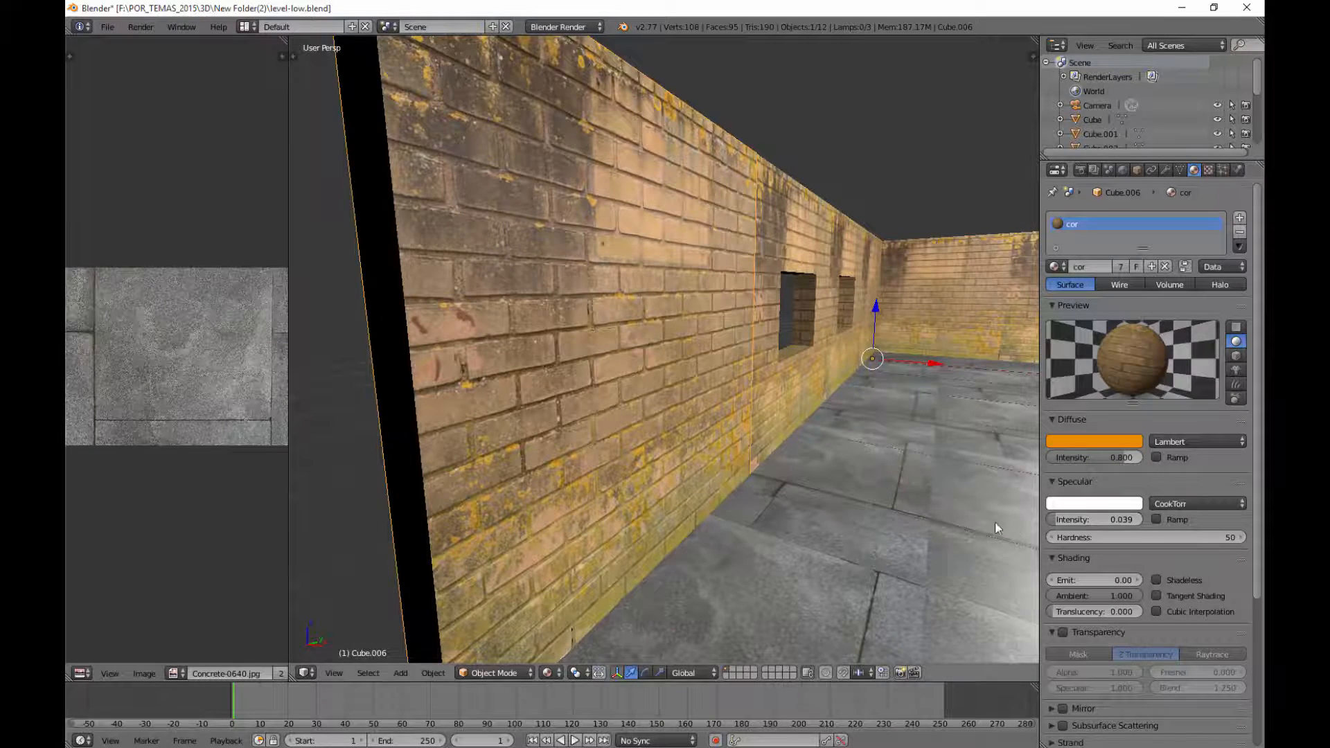
middle_click_drag(993, 523, 945, 492)
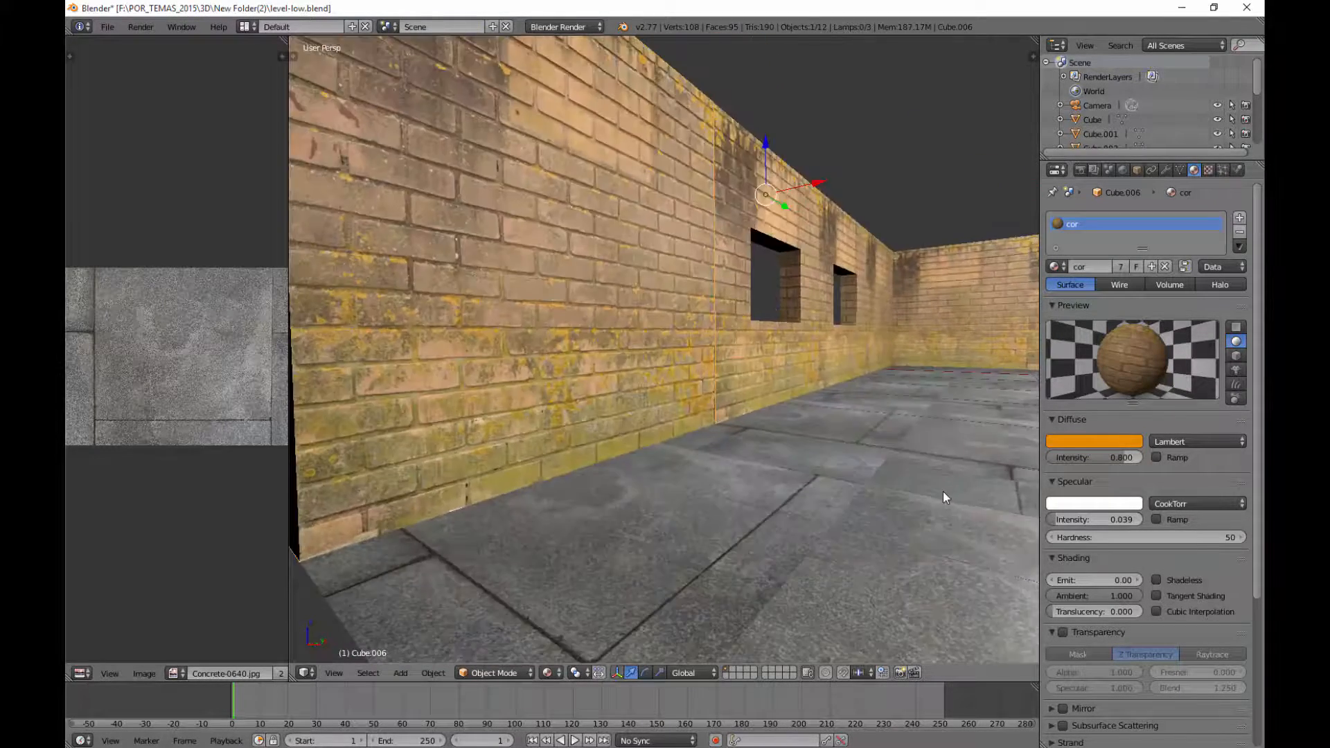
Select the floor and try lowering its material's specular intensity to about 0.028
scroll(936, 499, "down", 4)
right_click(930, 469)
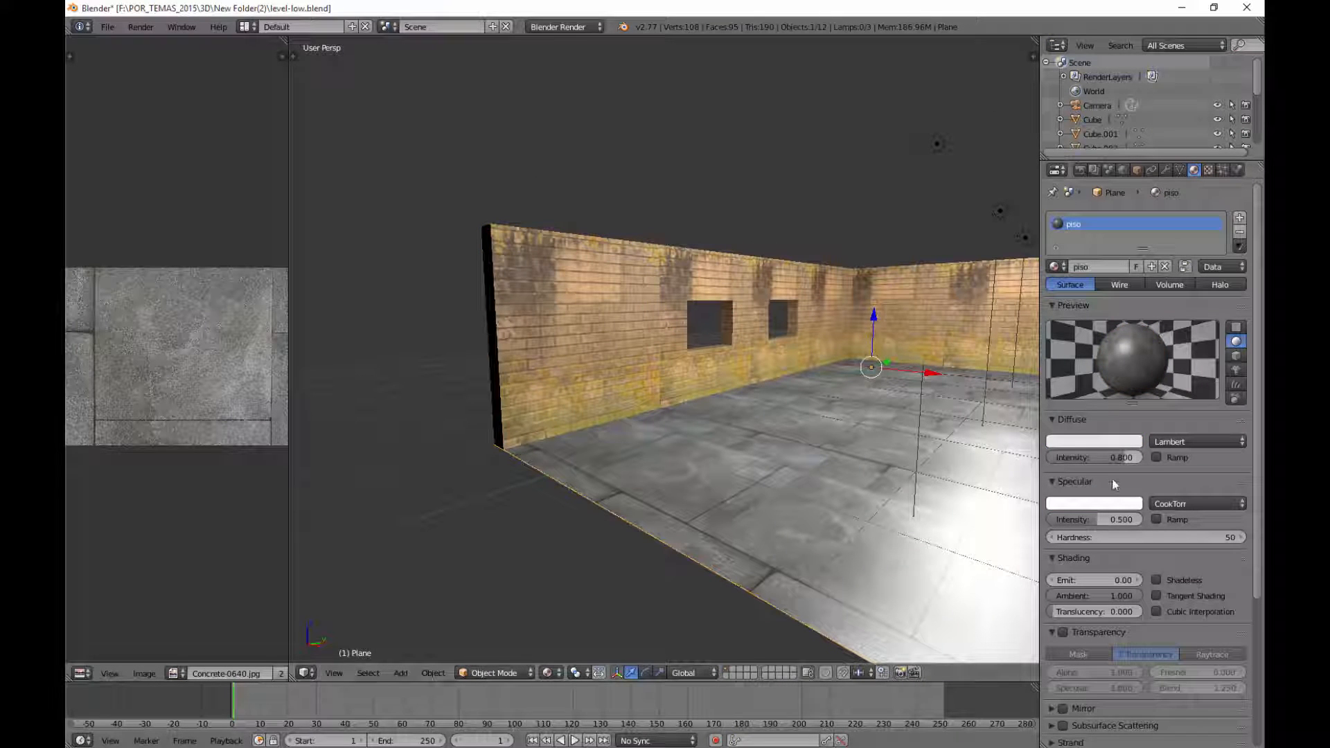
left_click_drag(1107, 519, 1067, 520)
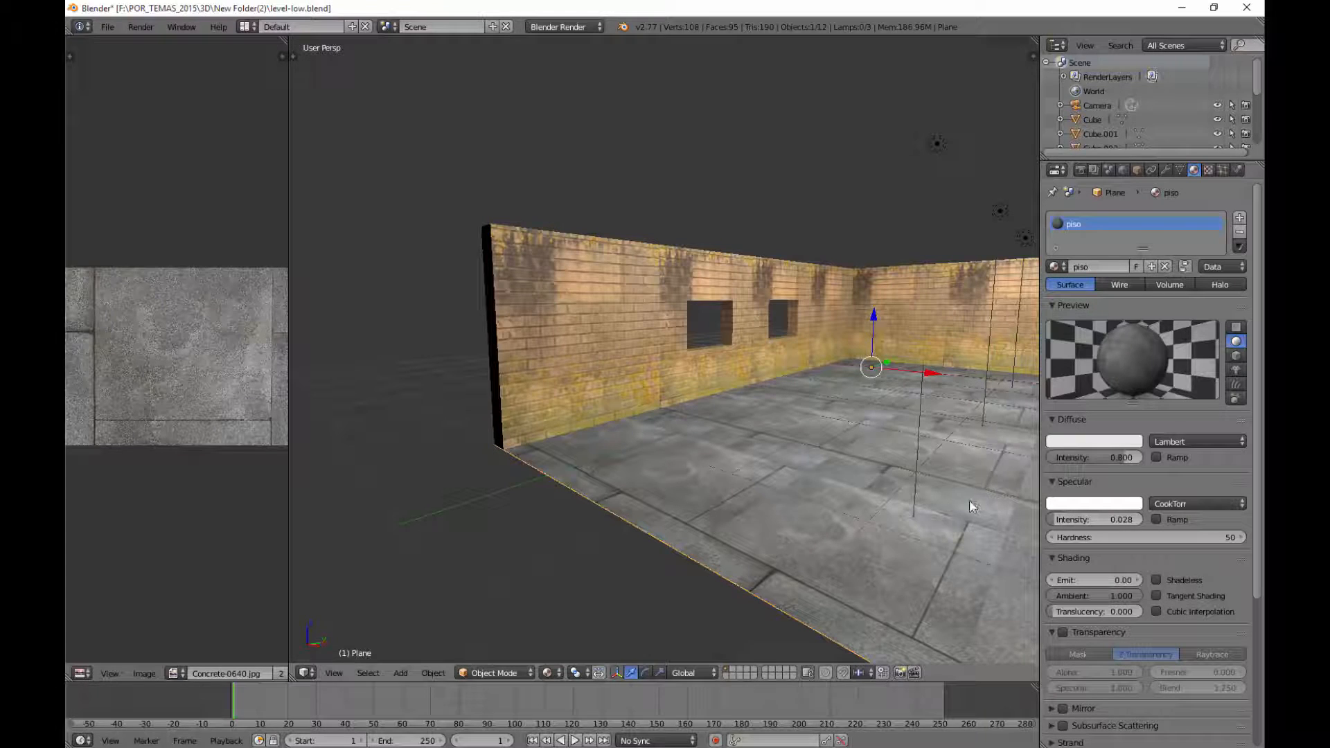
middle_click_drag(967, 500, 909, 487)
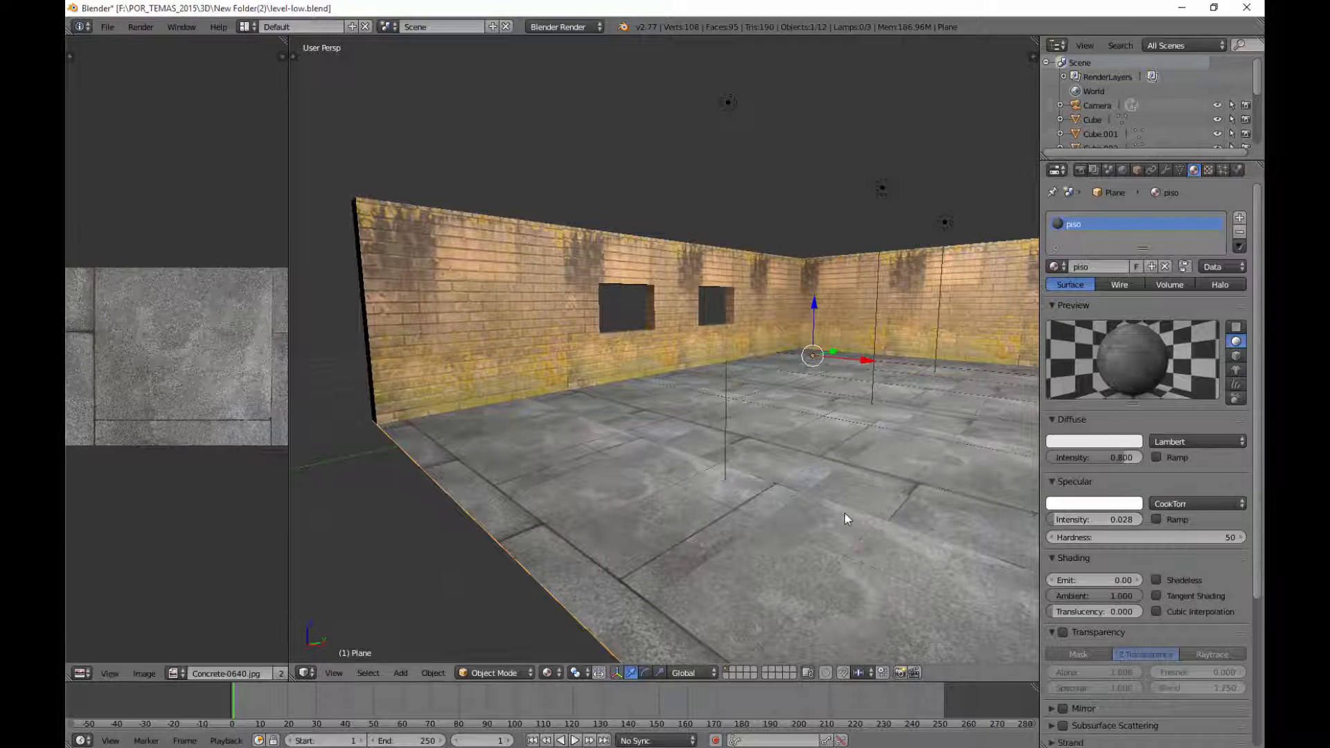
scroll(139, 418, "up", 4)
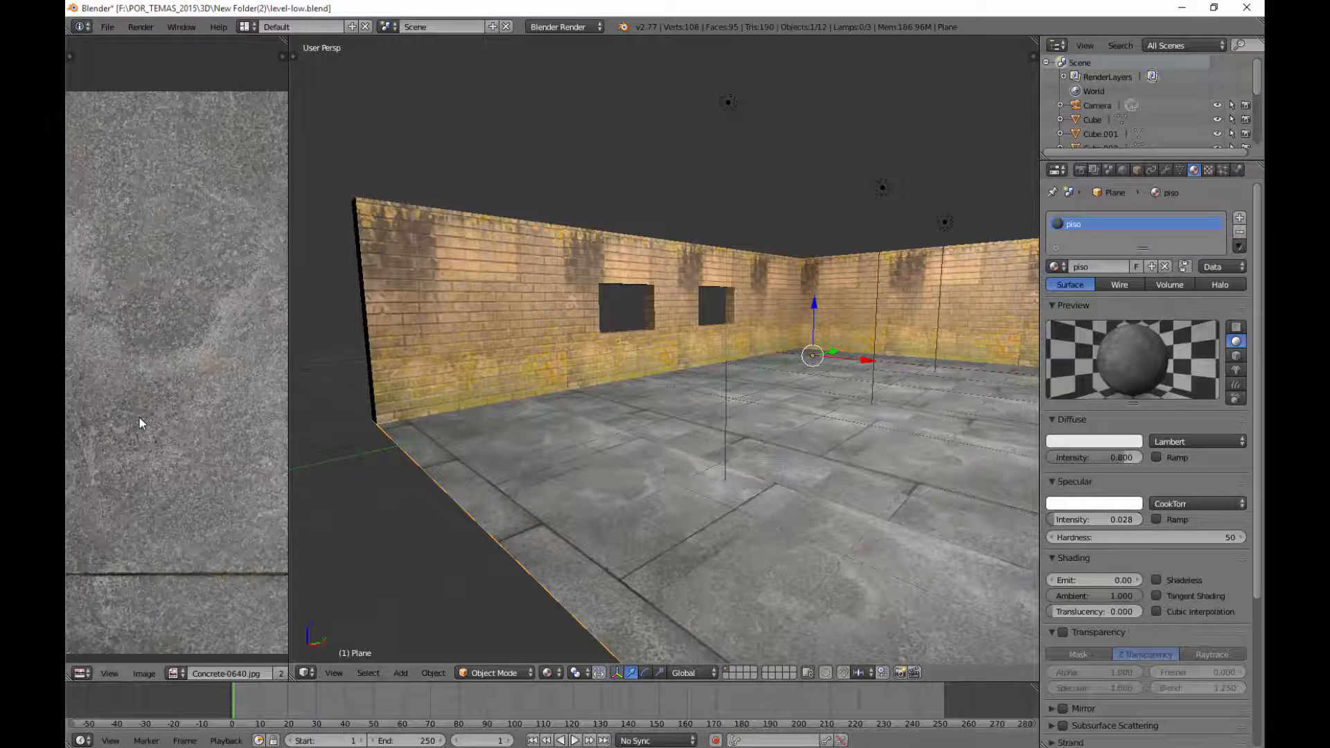
Set the floor material's specular intensity to 1 and its specular hardness to about 238
left_click(1095, 519)
type("1")
key("Return")
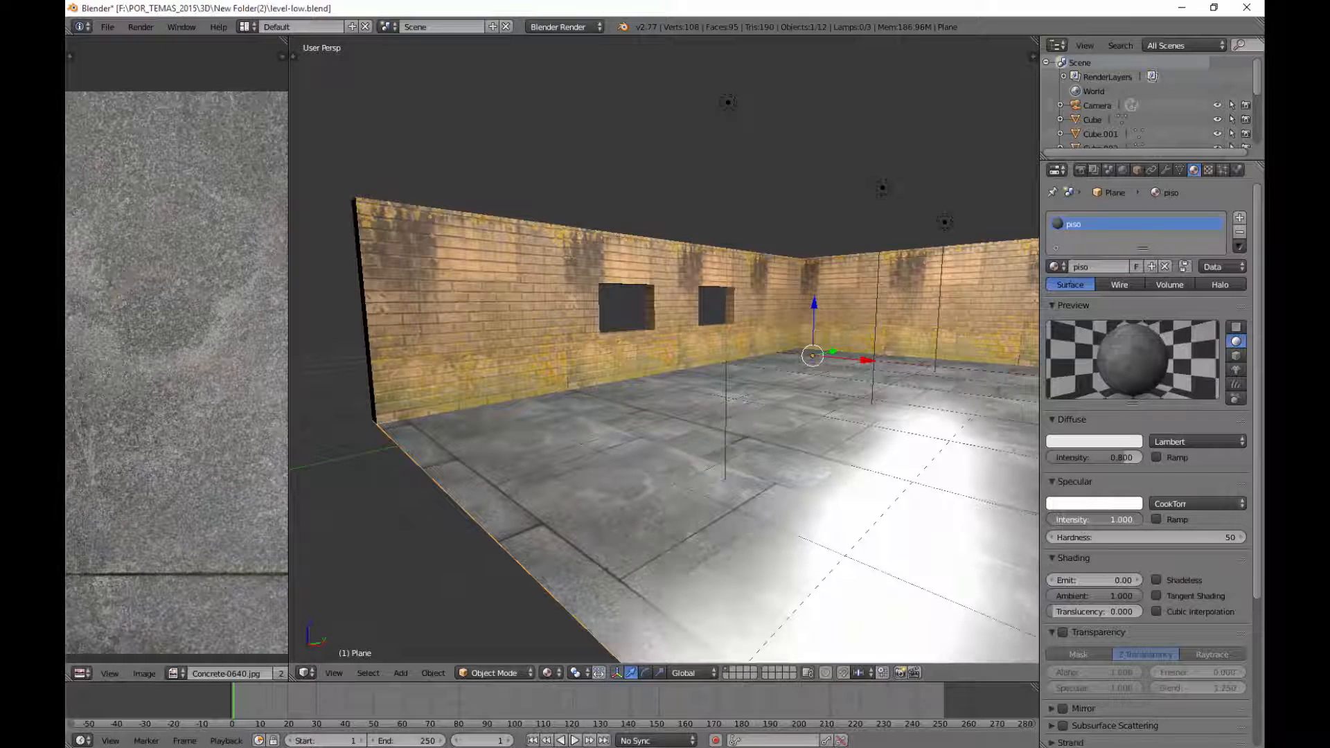
left_click_drag(1078, 539, 1210, 538)
middle_click_drag(634, 451, 770, 459)
scroll(751, 439, "down", 4)
scroll(762, 443, "up", 4)
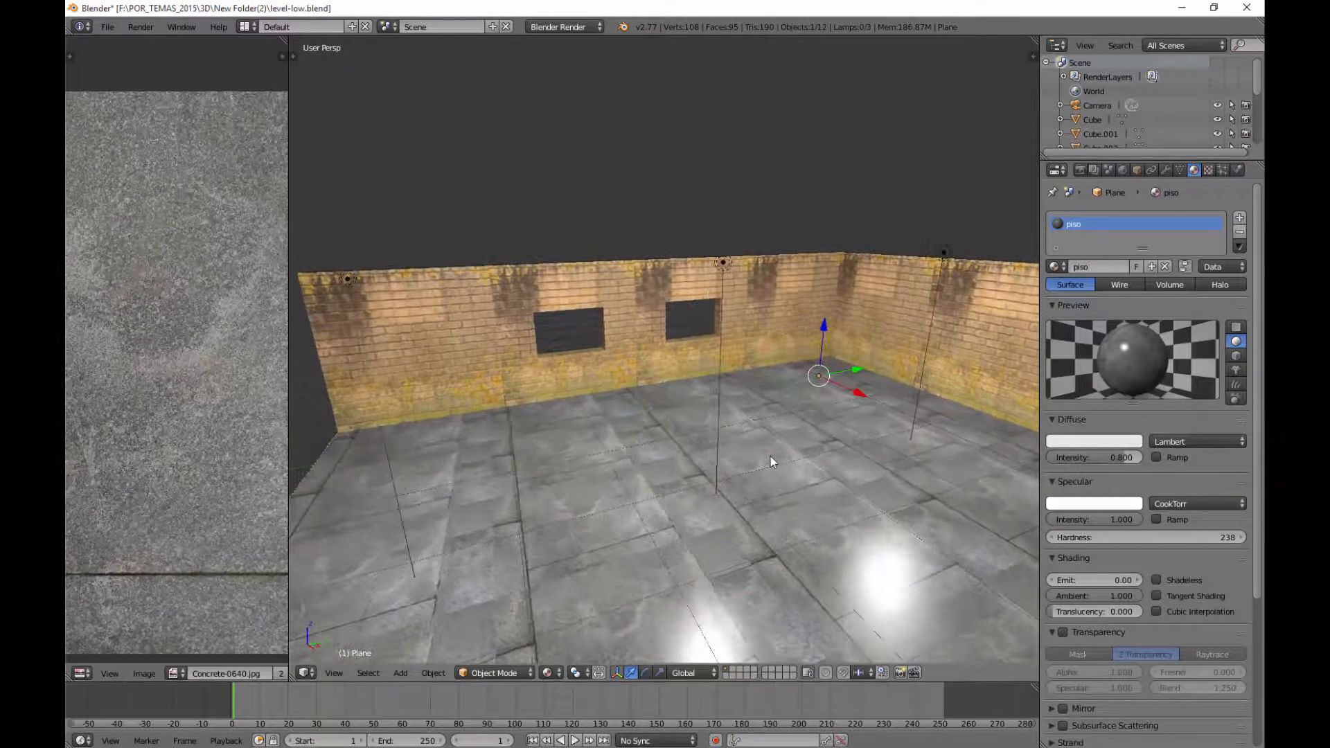
Select the middle lamp and change its light color to a salmon red
right_click(722, 266)
middle_click_drag(748, 353, 812, 476)
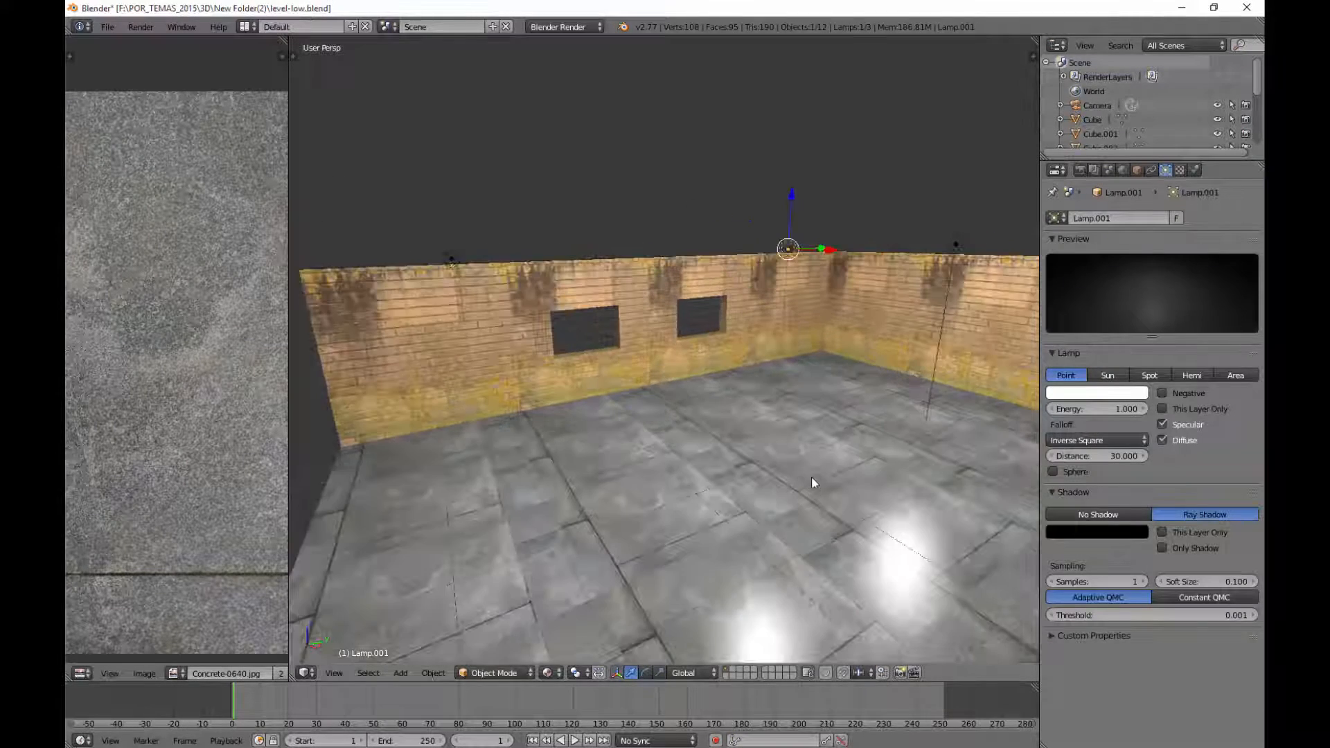
right_click(829, 470)
right_click(788, 249)
left_click(1102, 393)
left_click(1067, 285)
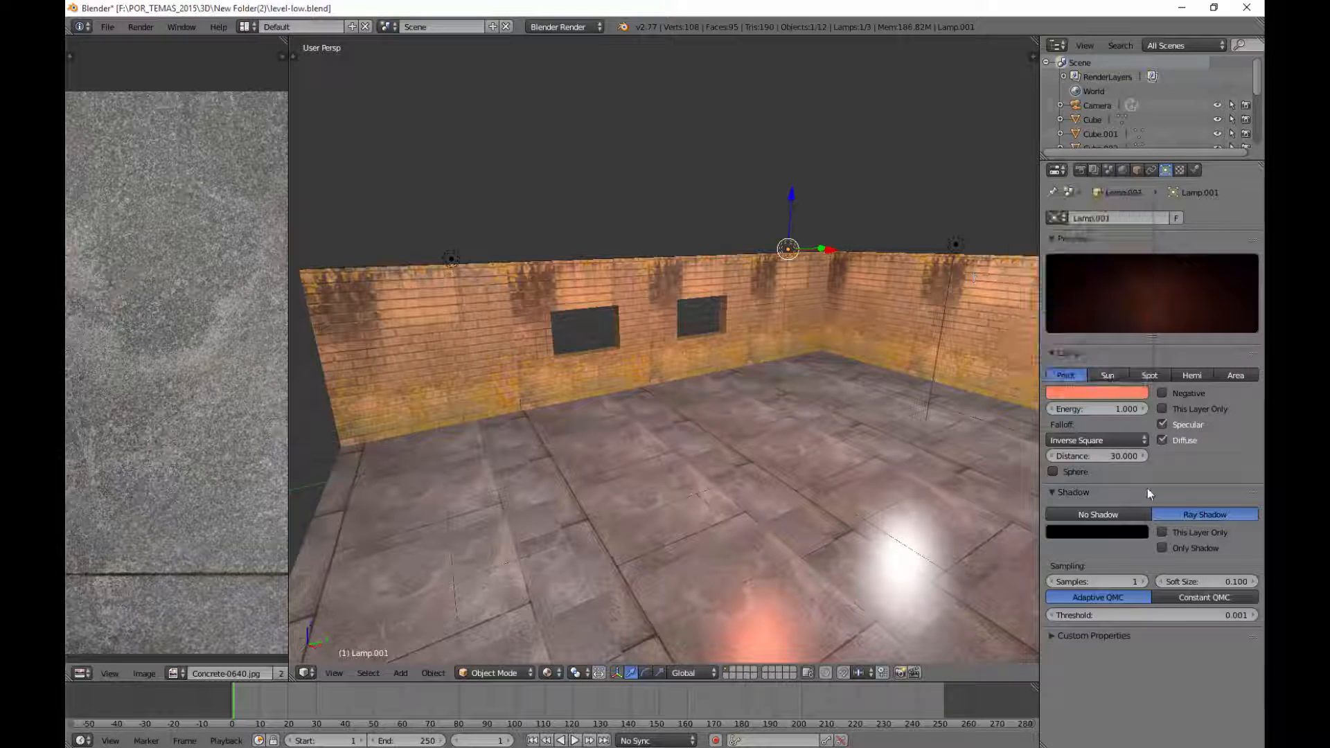
Enable the Sphere option on the middle lamp and set its falloff distance to 5
scroll(873, 447, "down", 4)
scroll(891, 455, "down", 3)
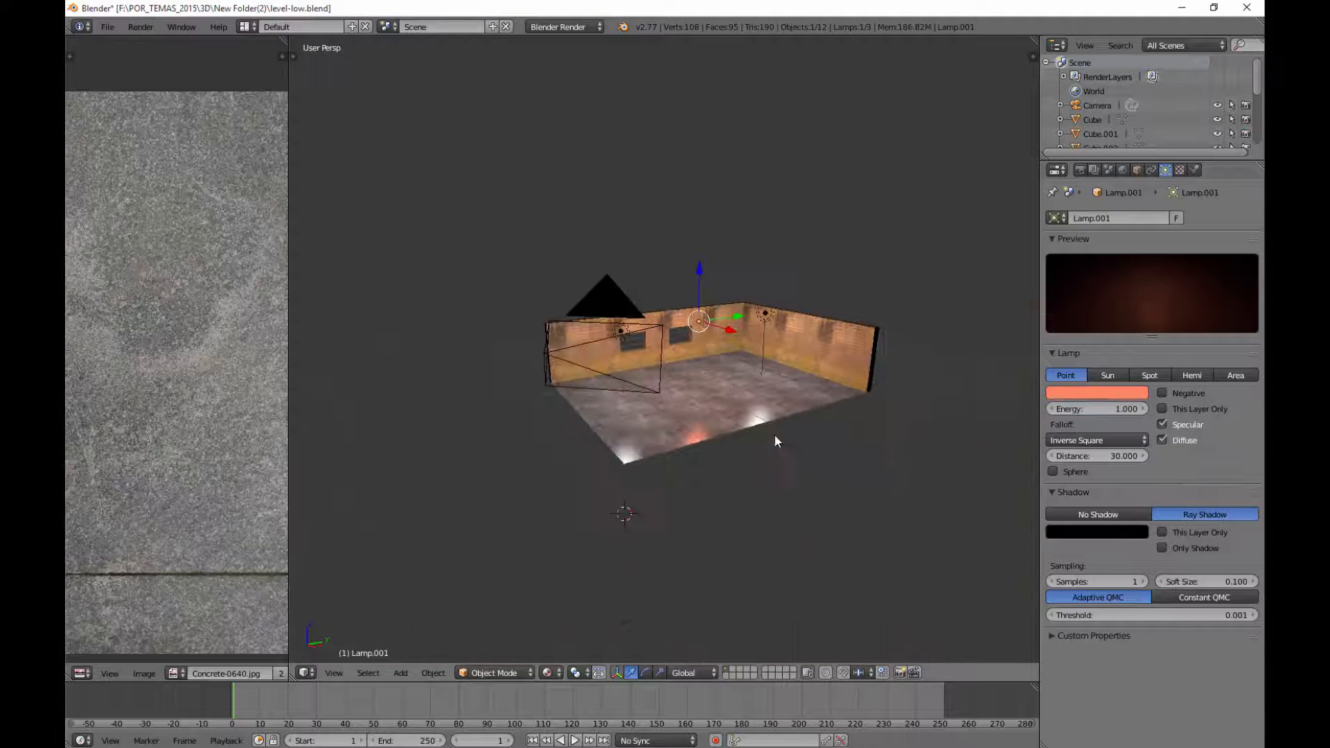
left_click(1055, 472)
scroll(760, 416, "down", 8)
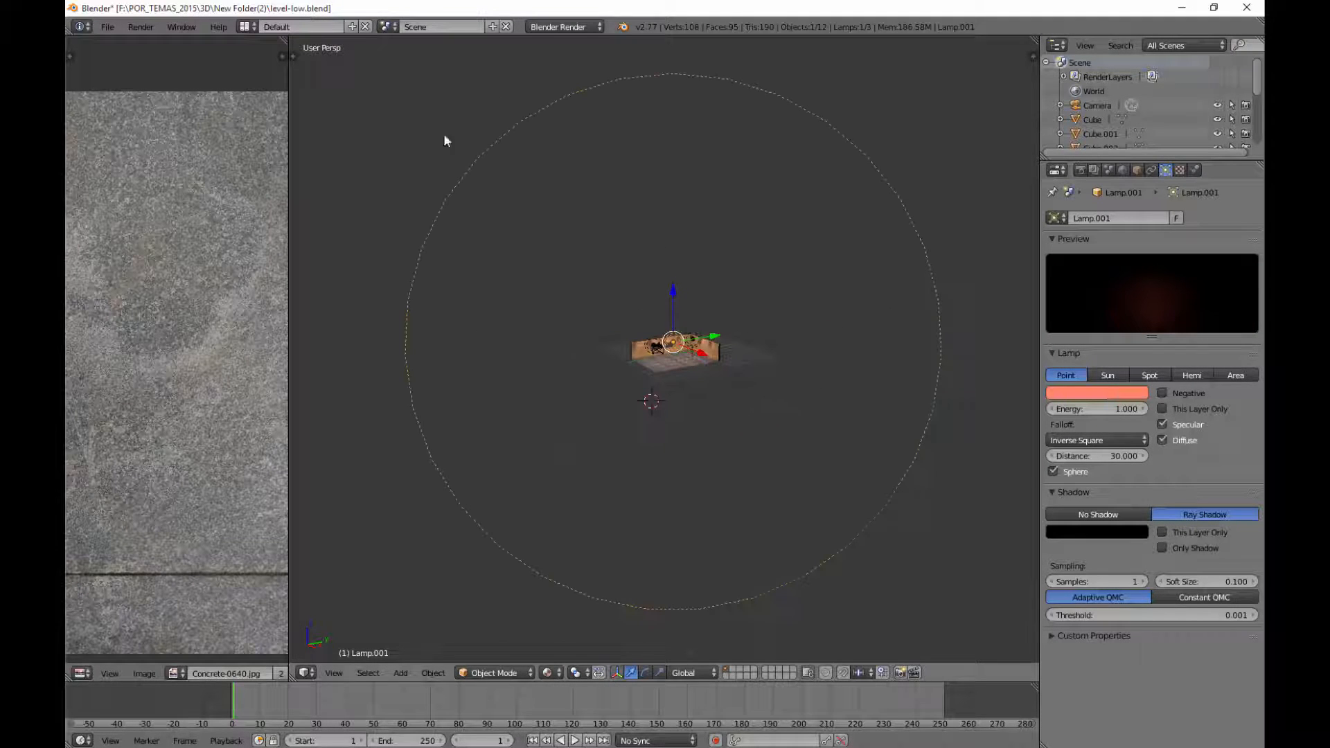
scroll(555, 384, "up", 10)
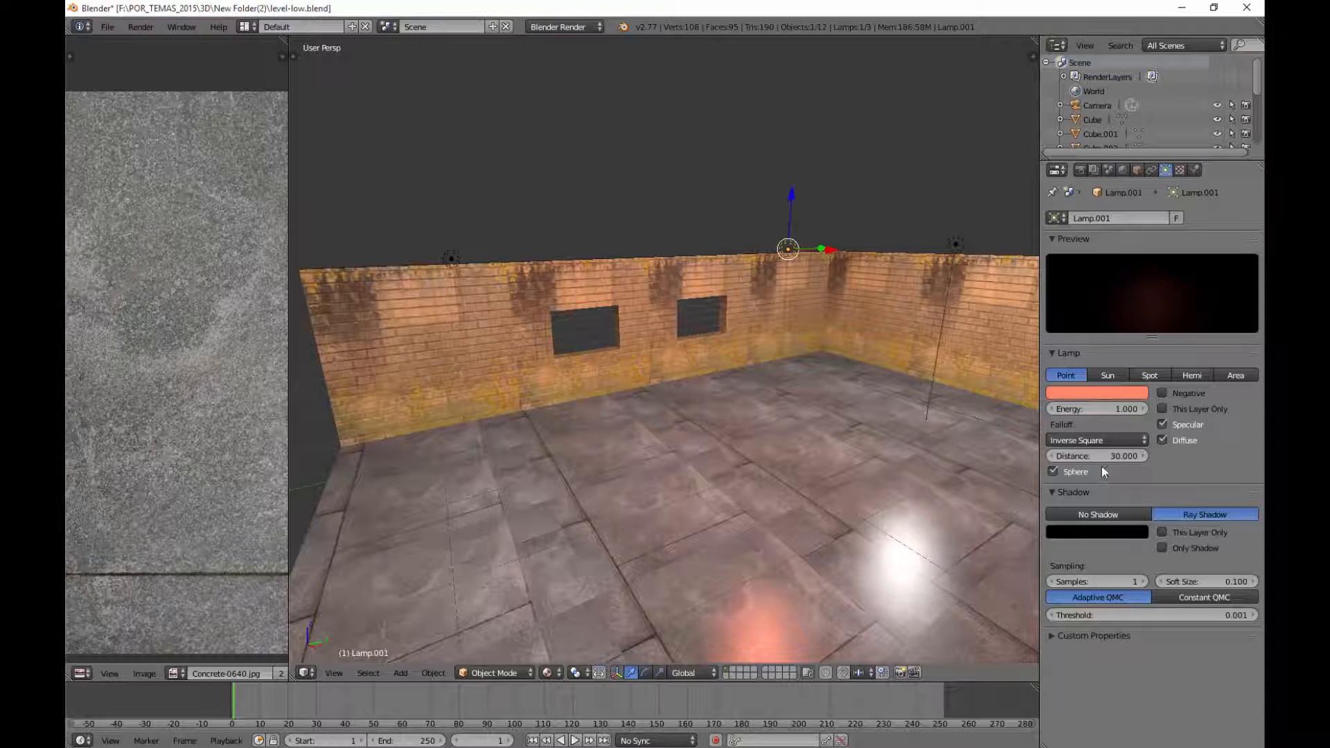
left_click(1100, 456)
type("5")
key("Return")
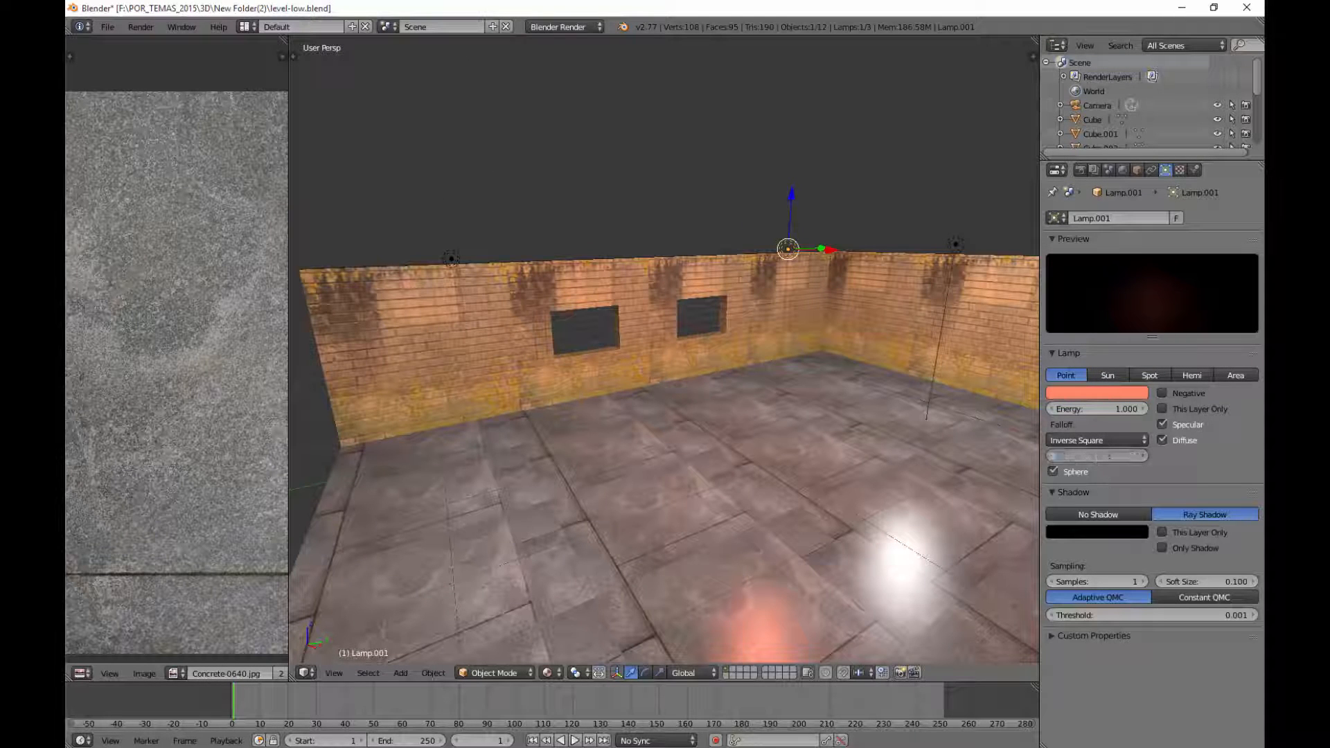
Reduce the middle lamp's falloff distance to 4 so its light sphere fits the room more closely
scroll(733, 450, "down", 6)
middle_click_drag(730, 448, 729, 459)
scroll(730, 459, "up", 3)
left_click(1091, 457)
type("4")
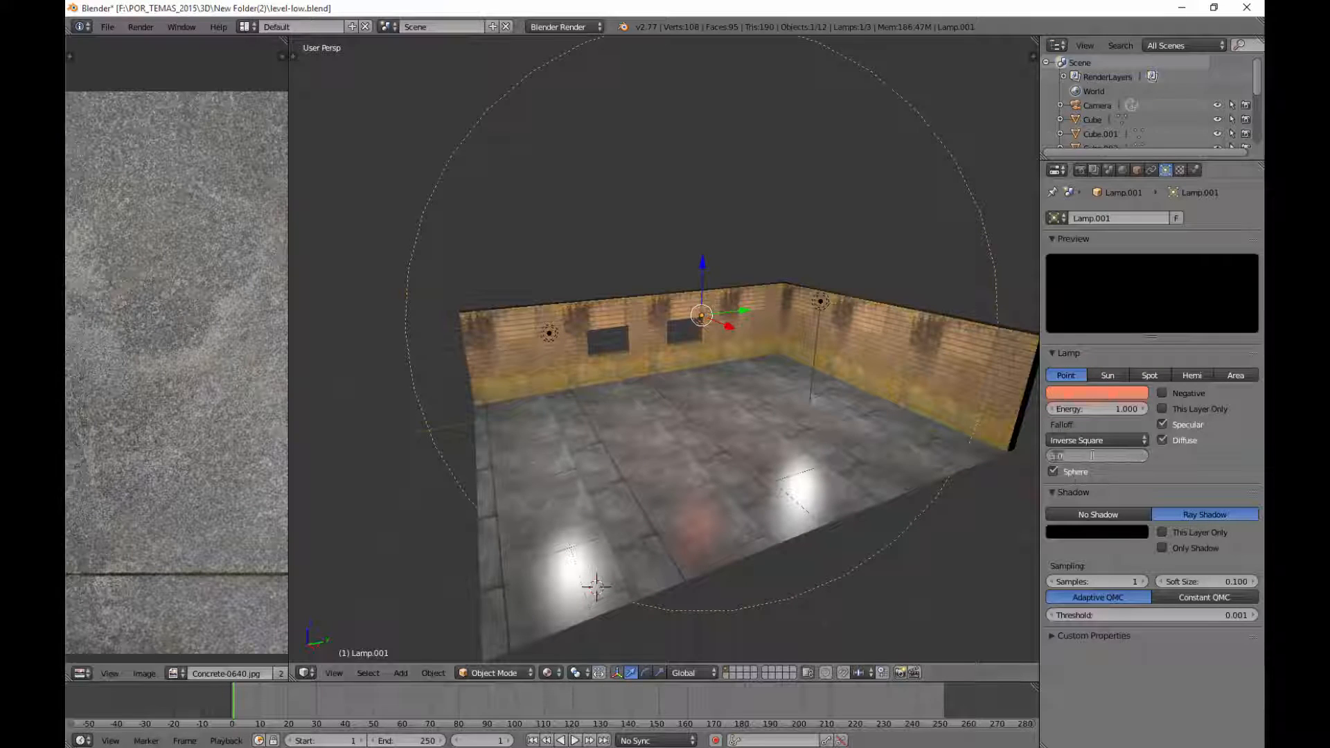
key("Return")
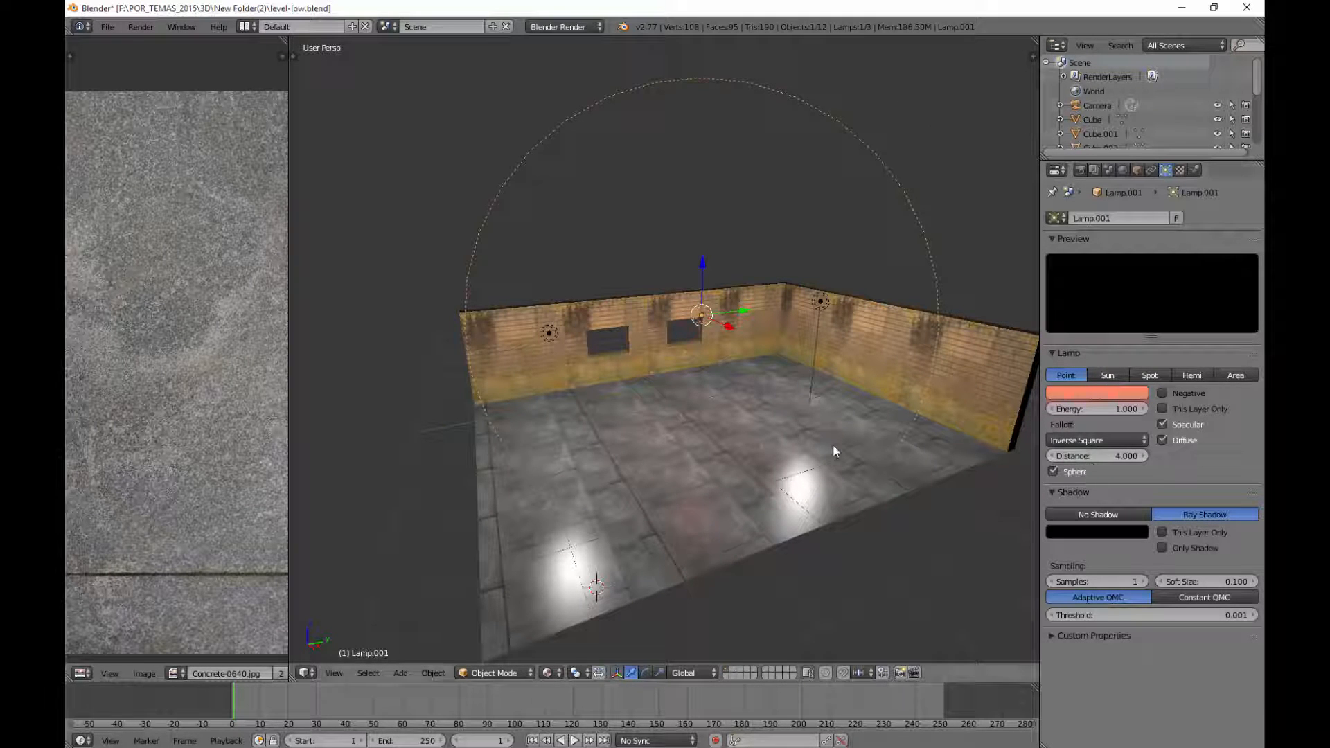
Set the falloff distance of the two outer lamps to 4 as well
right_click(818, 304)
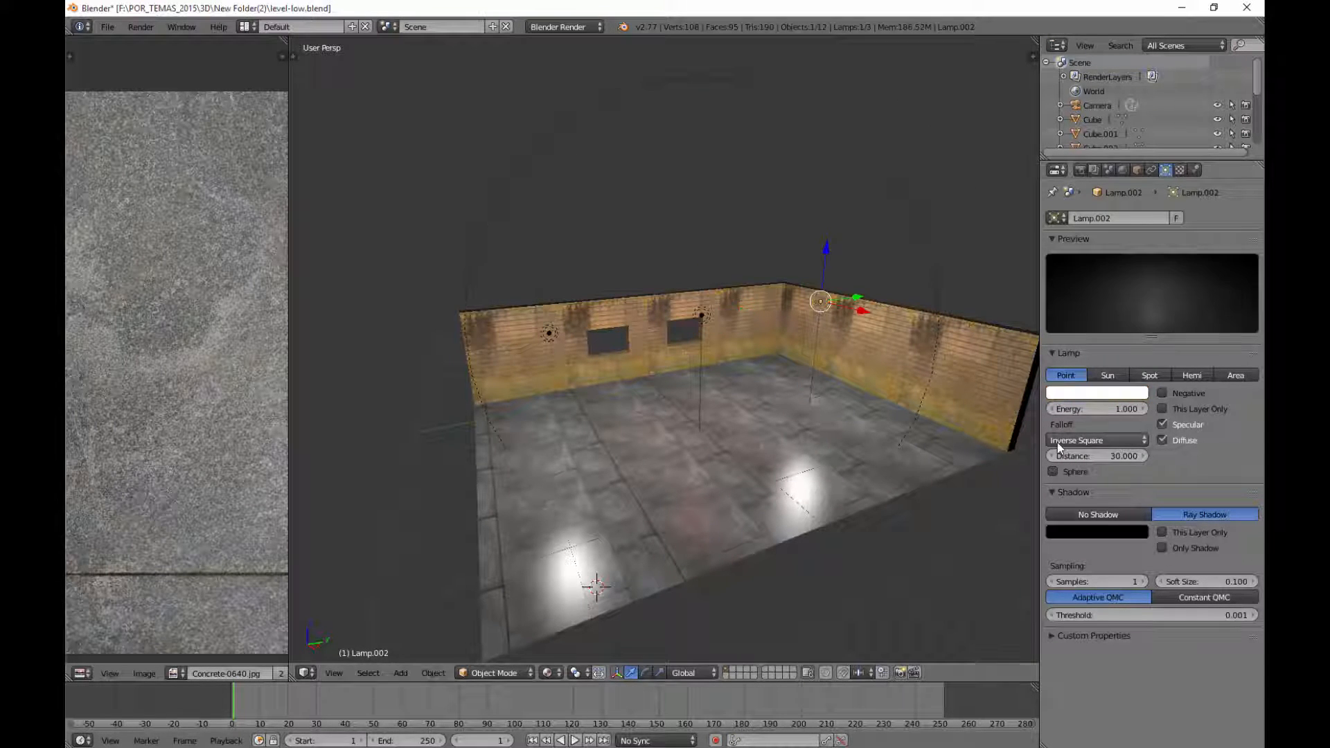
left_click(1098, 458)
type("4")
key("Return")
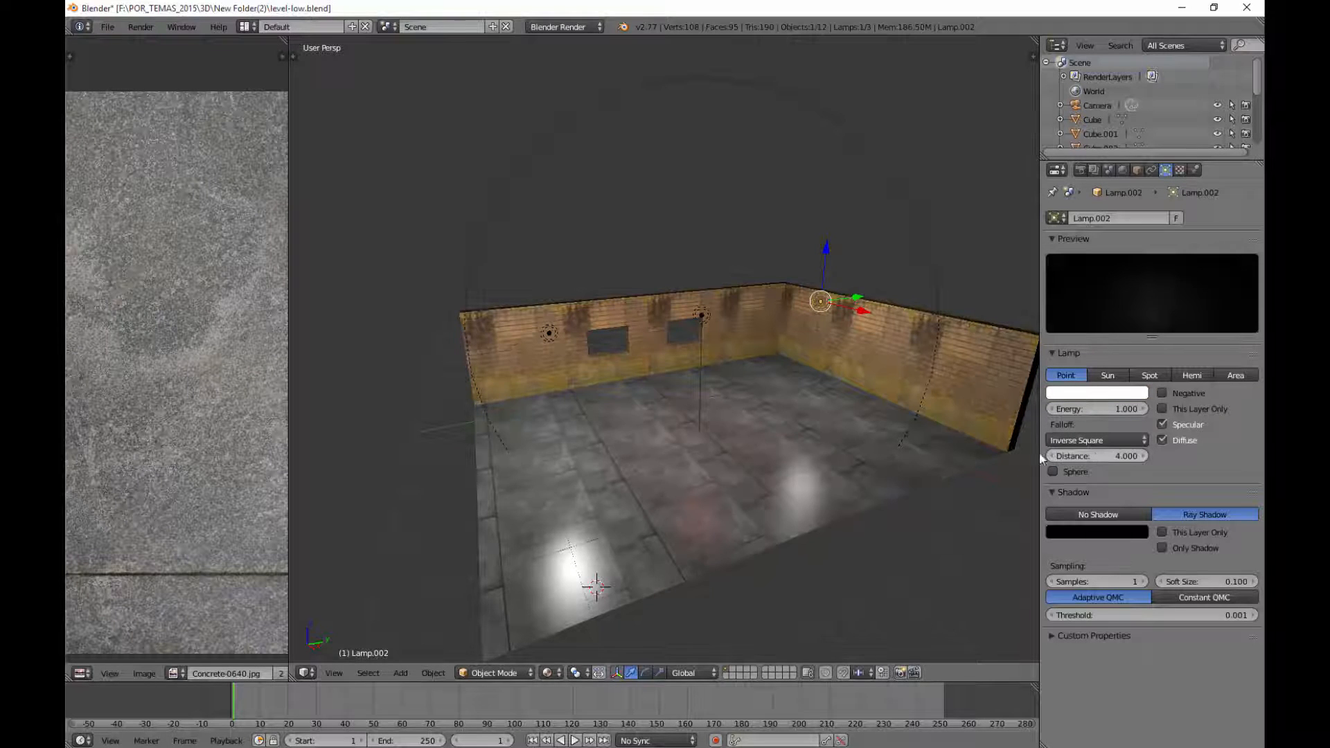
right_click(543, 341)
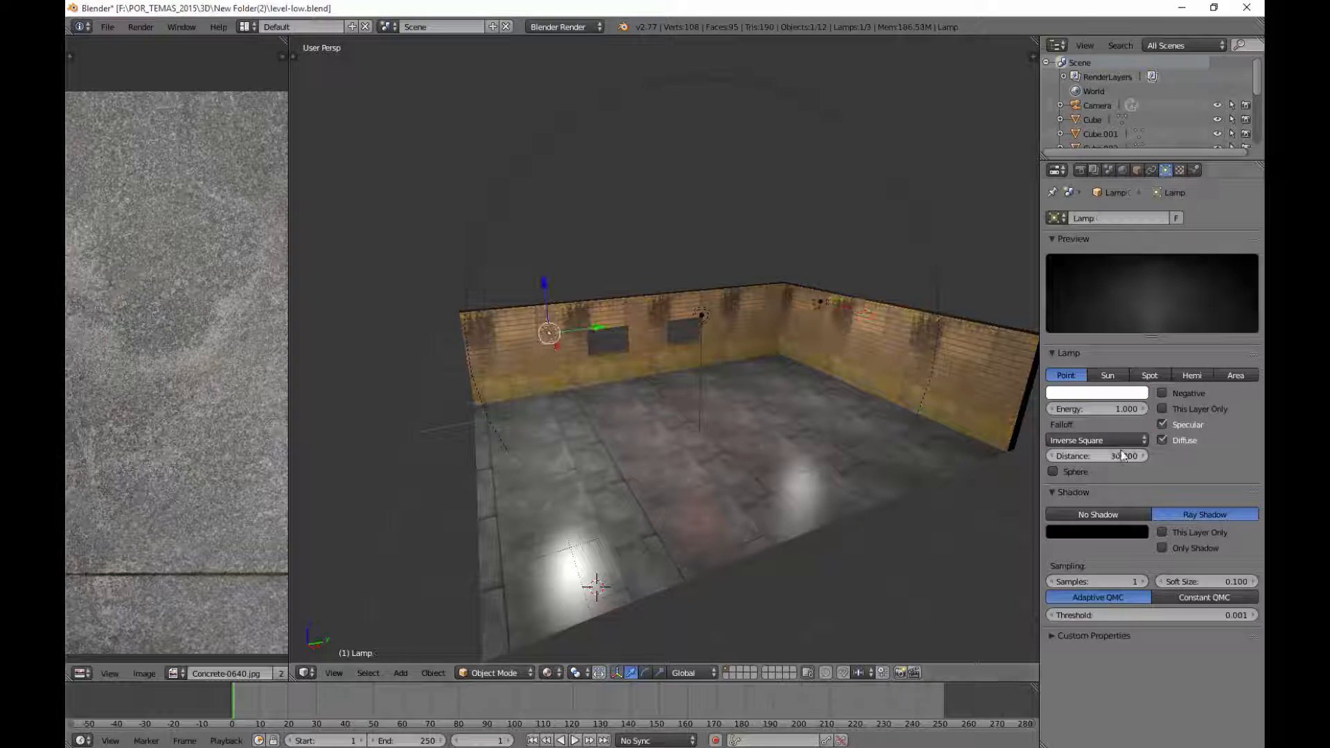
type("4")
key("Return")
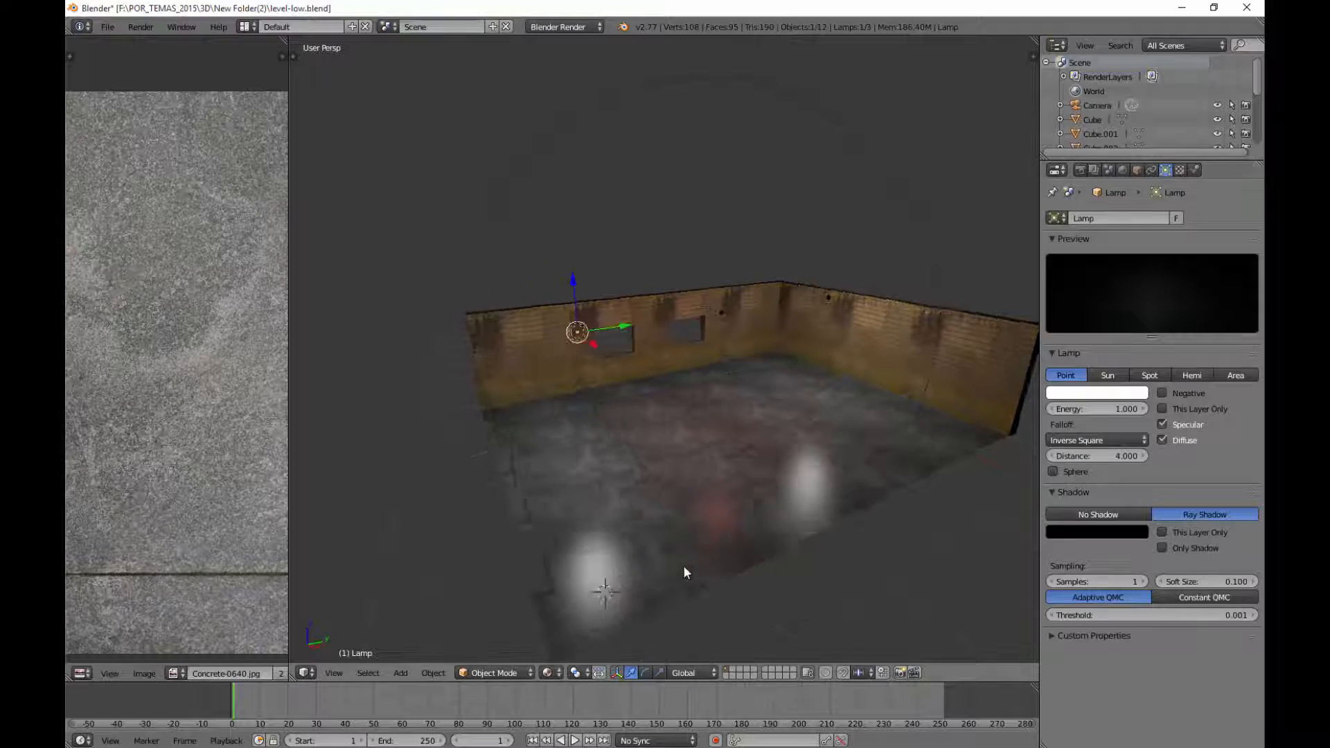
Tint the lamp nearest the open end of the windowed wall a warm cream color
middle_click_drag(683, 565, 825, 537)
left_click(1078, 393)
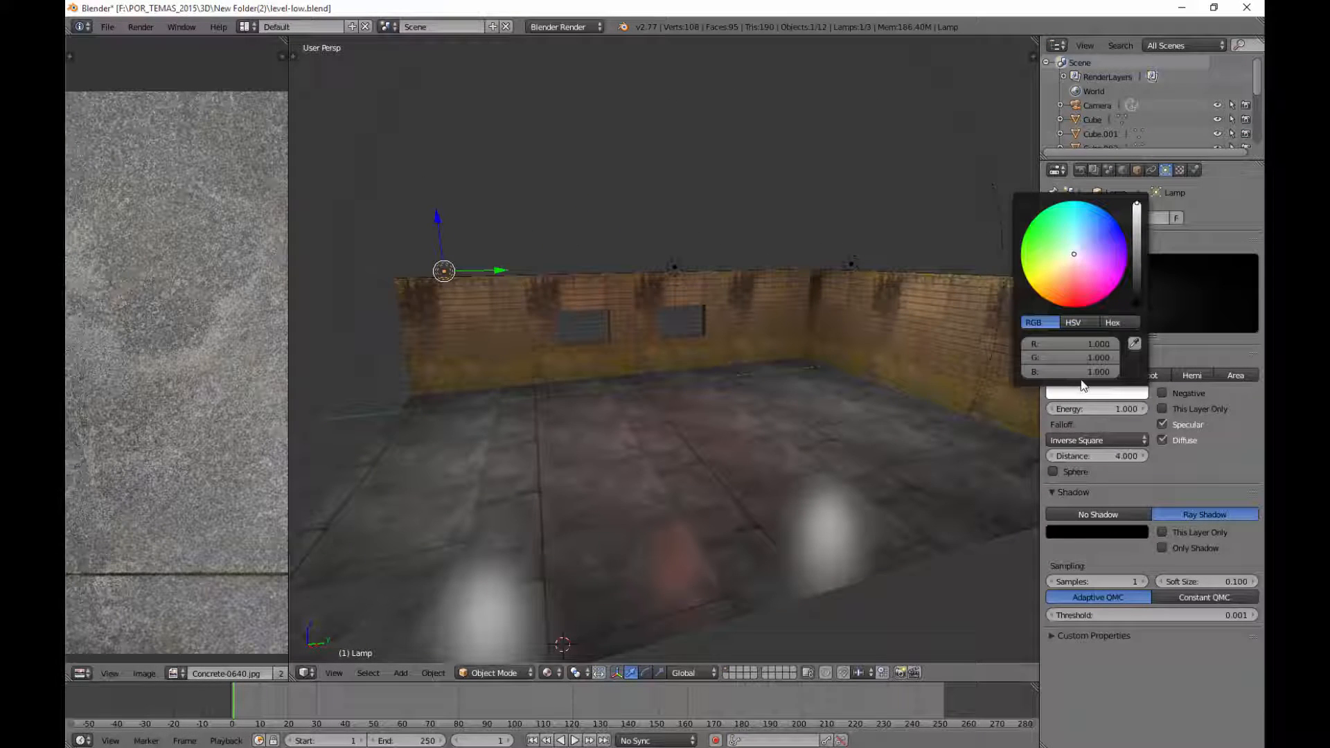
left_click(1068, 261)
left_click_drag(1066, 268, 1067, 264)
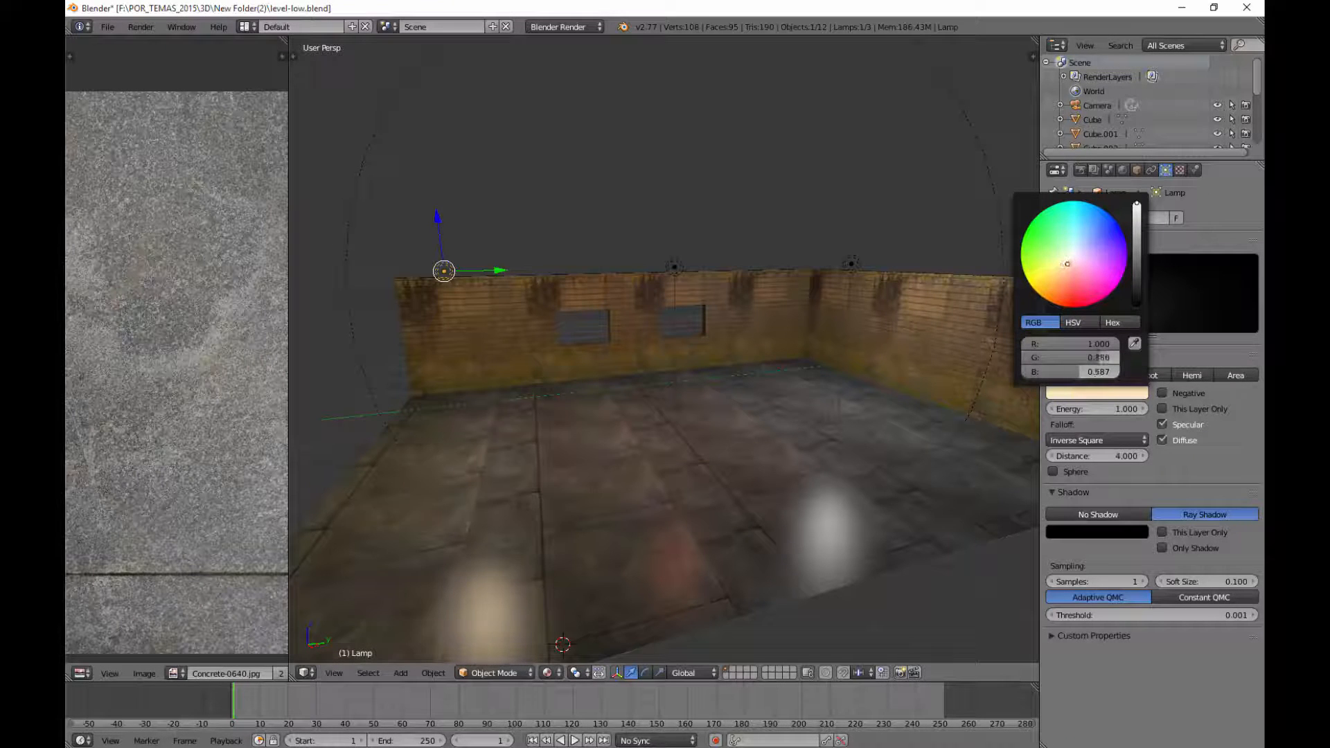
Tint the lamp nearest the windowless wall pale blue, about R 0.68, G 0.80, B 1.00
right_click(851, 264)
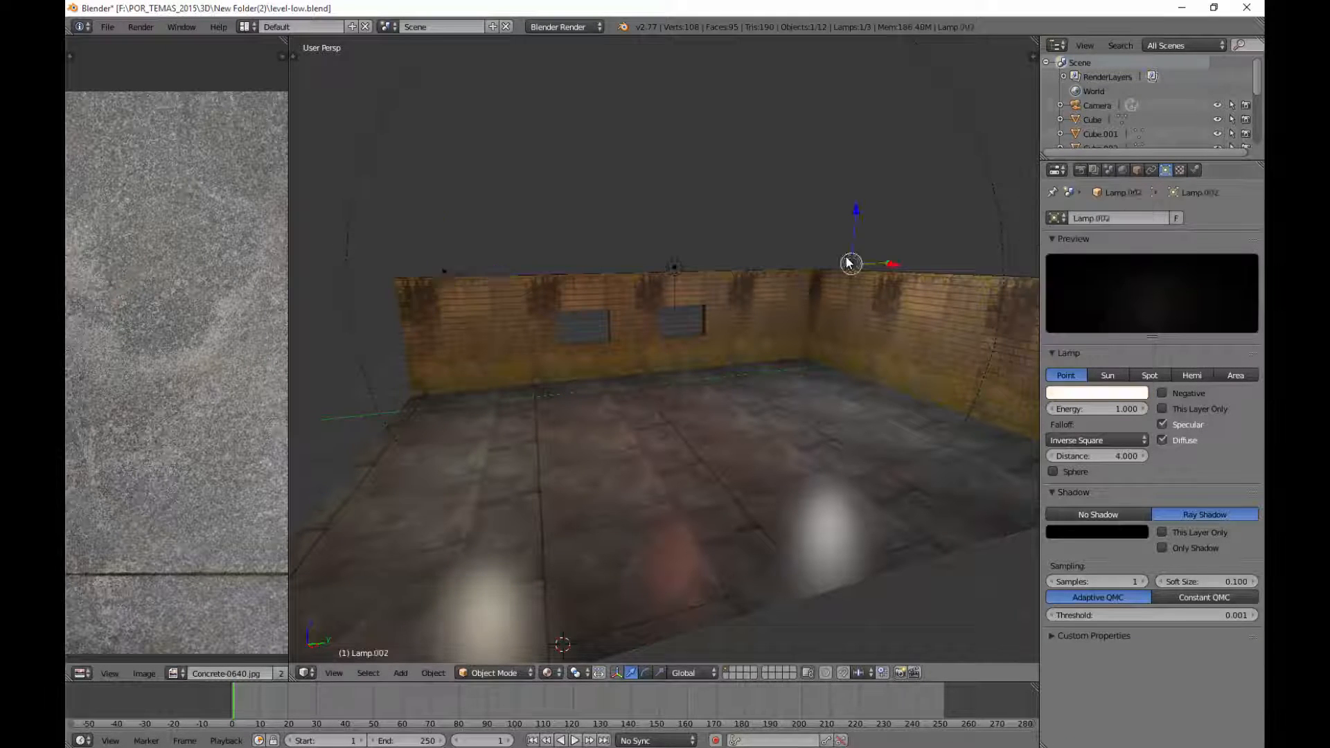
left_click(1122, 393)
left_click_drag(1086, 270, 1079, 248)
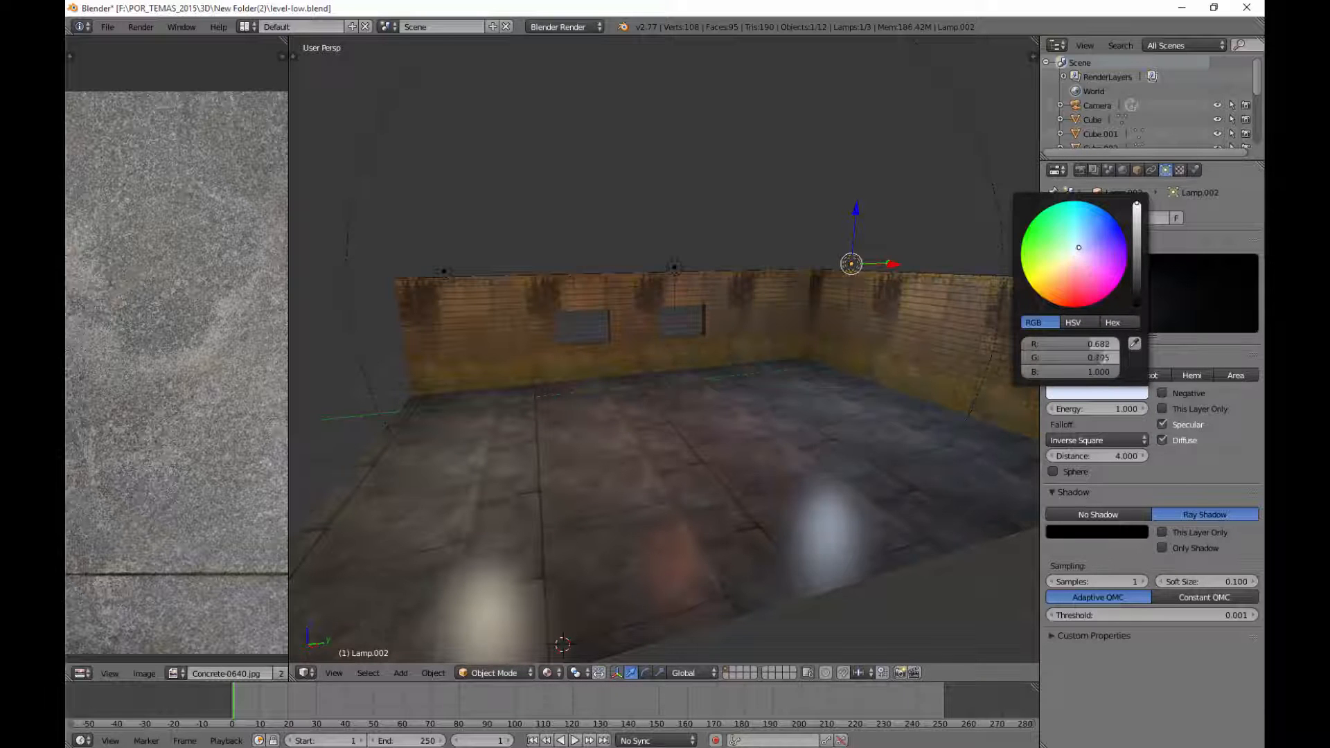
Examine the colored lighting on the walls and floor from several angles and through the camera, and select the floor
middle_click_drag(956, 326, 890, 441)
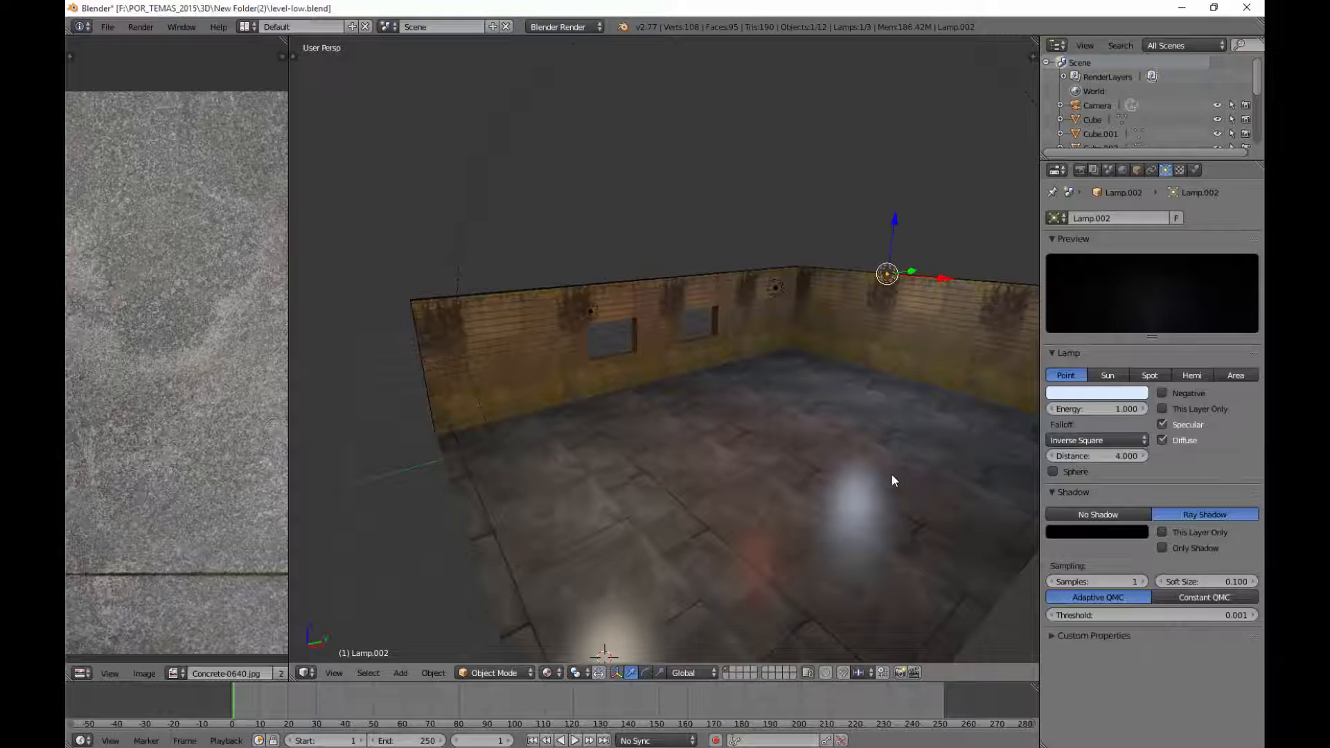
middle_click_drag(889, 499, 833, 530)
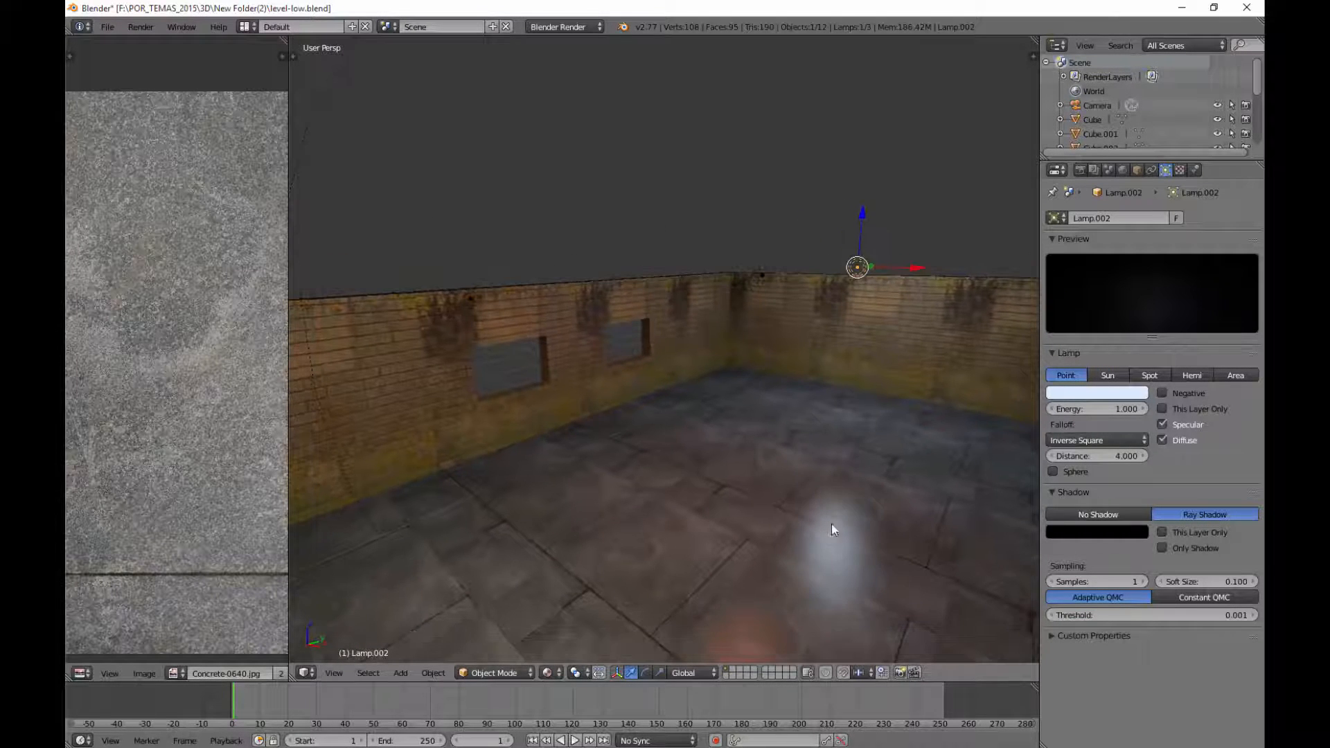
scroll(843, 493, "down", 4)
scroll(853, 500, "up", 2)
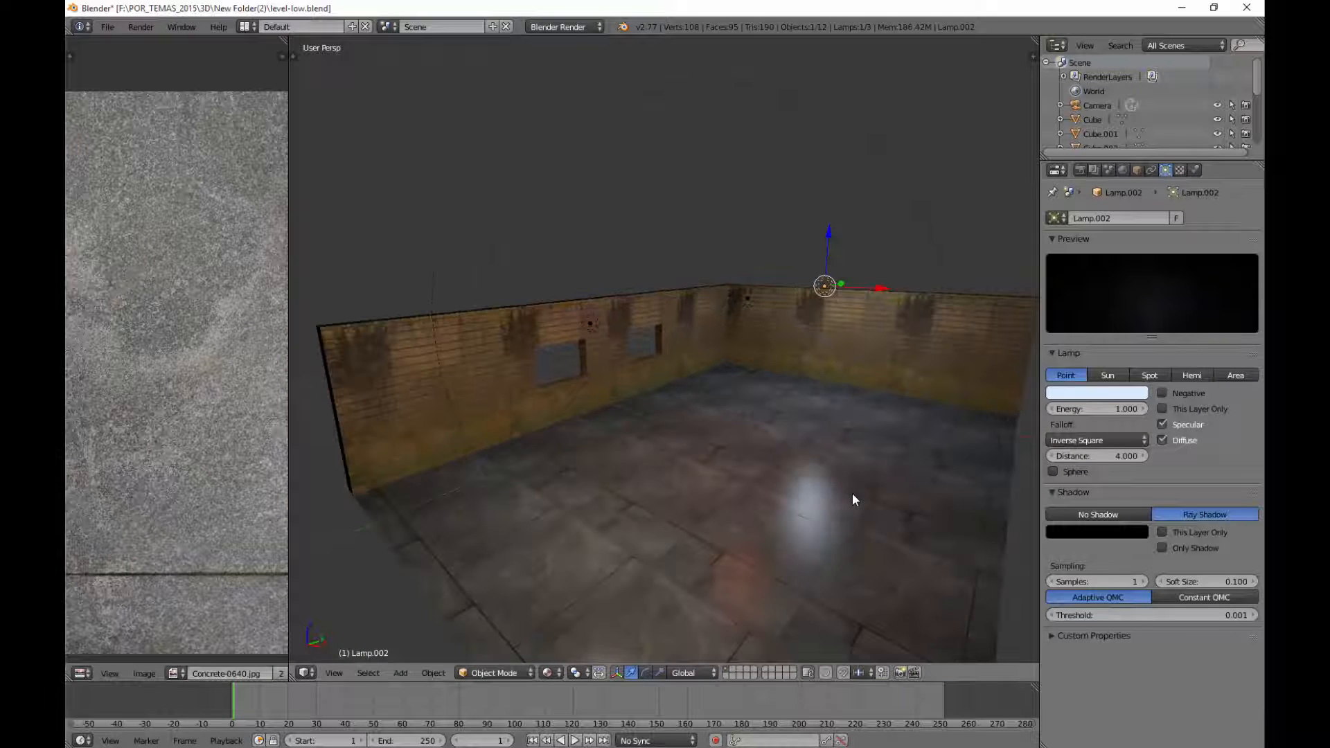
key("KP_0")
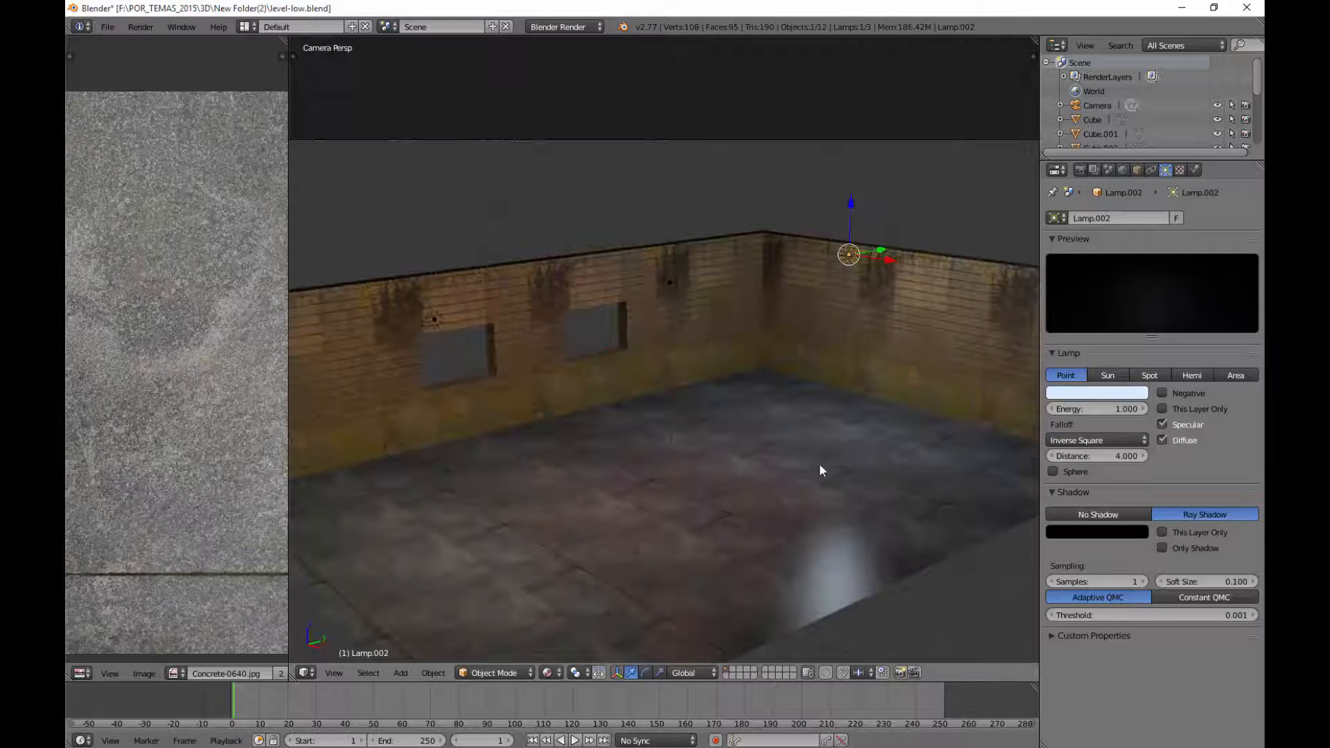
key("KP_0")
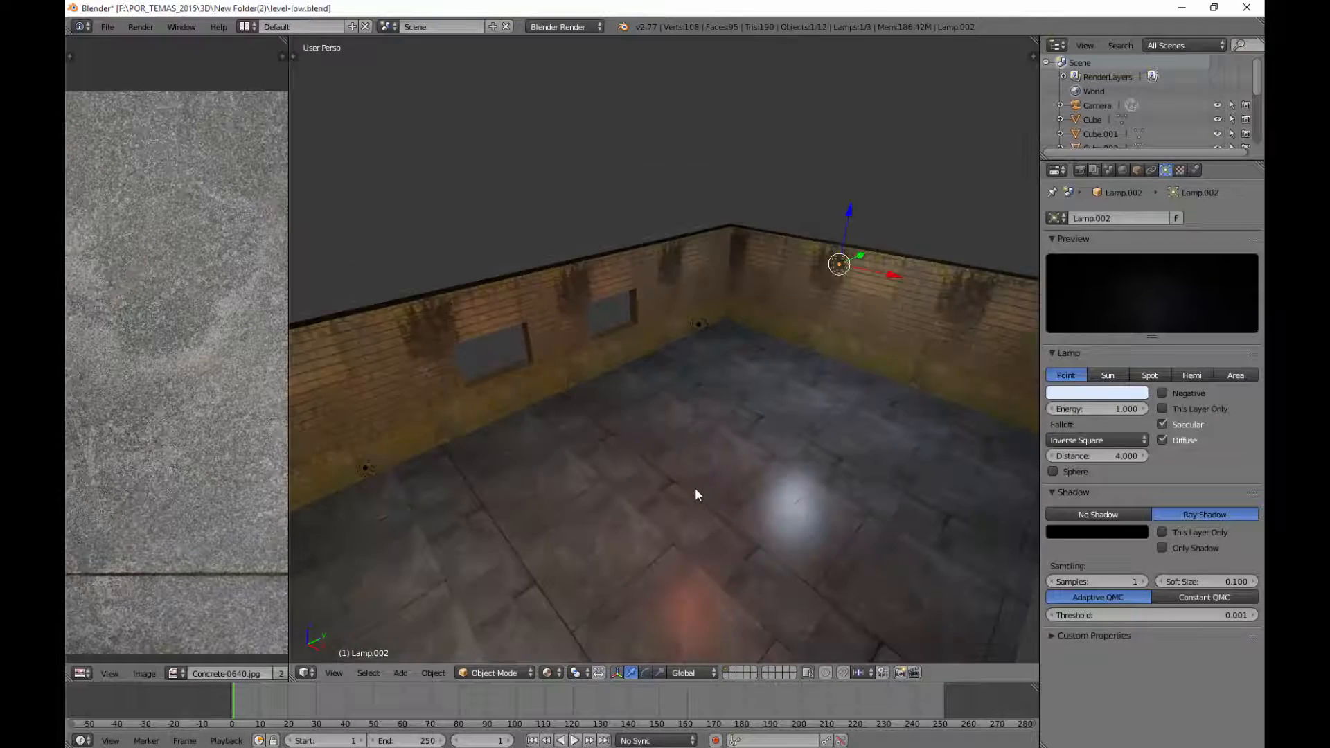
right_click(737, 550)
scroll(737, 552, "down", 4)
scroll(737, 552, "up", 2)
middle_click_drag(737, 552, 812, 583, "shift")
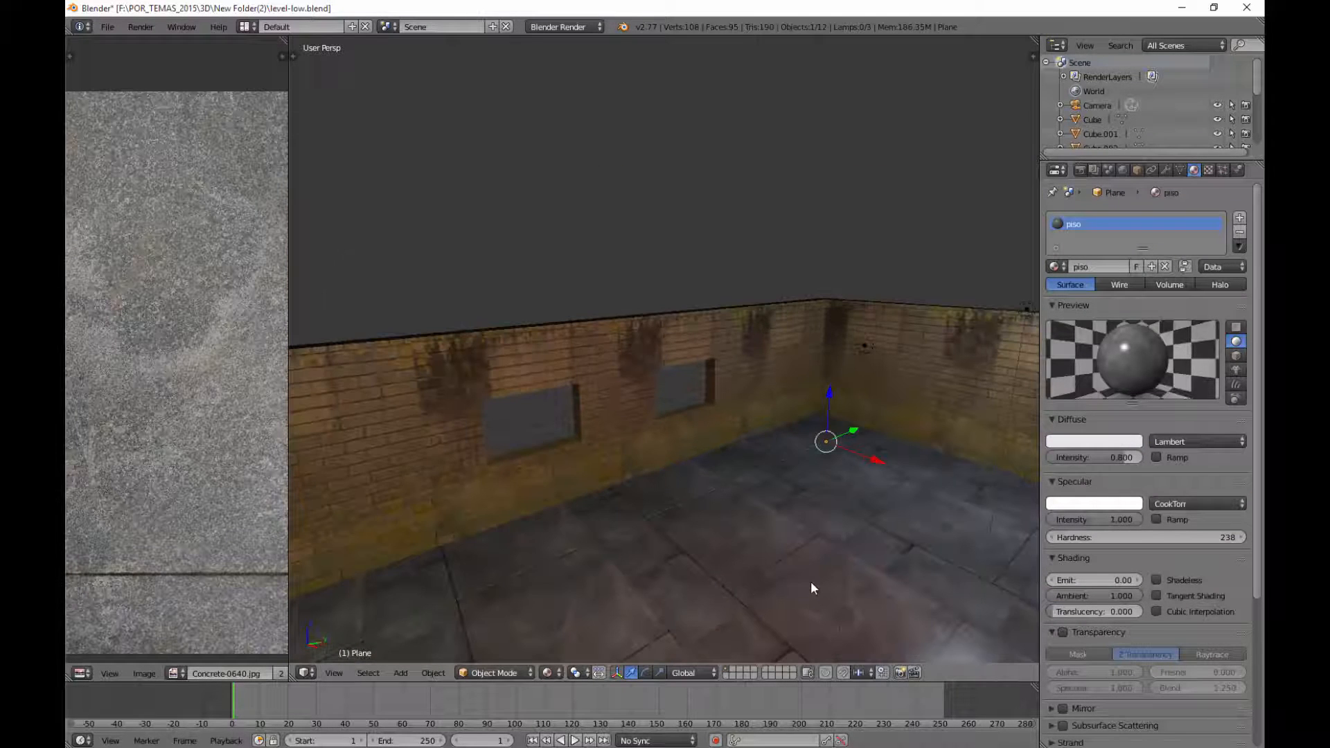
Walk through the room and orbit around it to examine the lamps' reflections on the floor and walls
key("shift+f")
key("Tab")
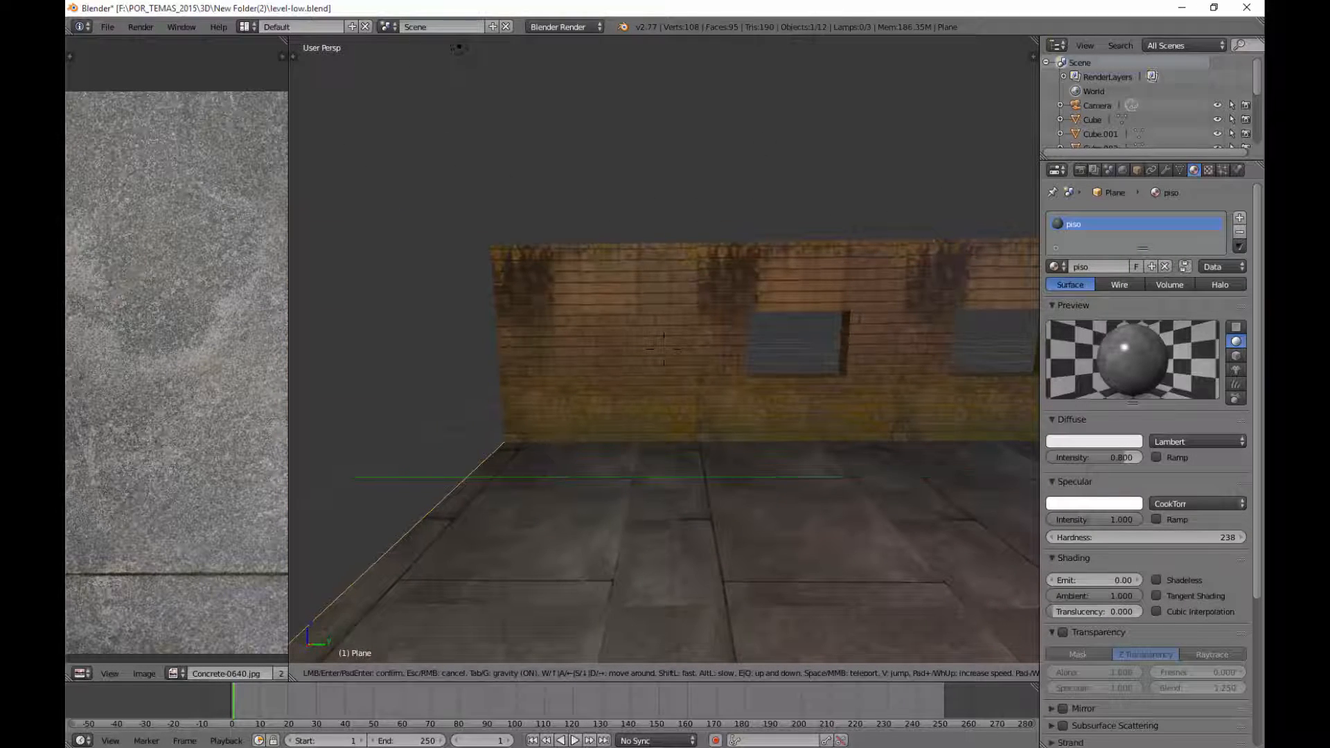
key("w")
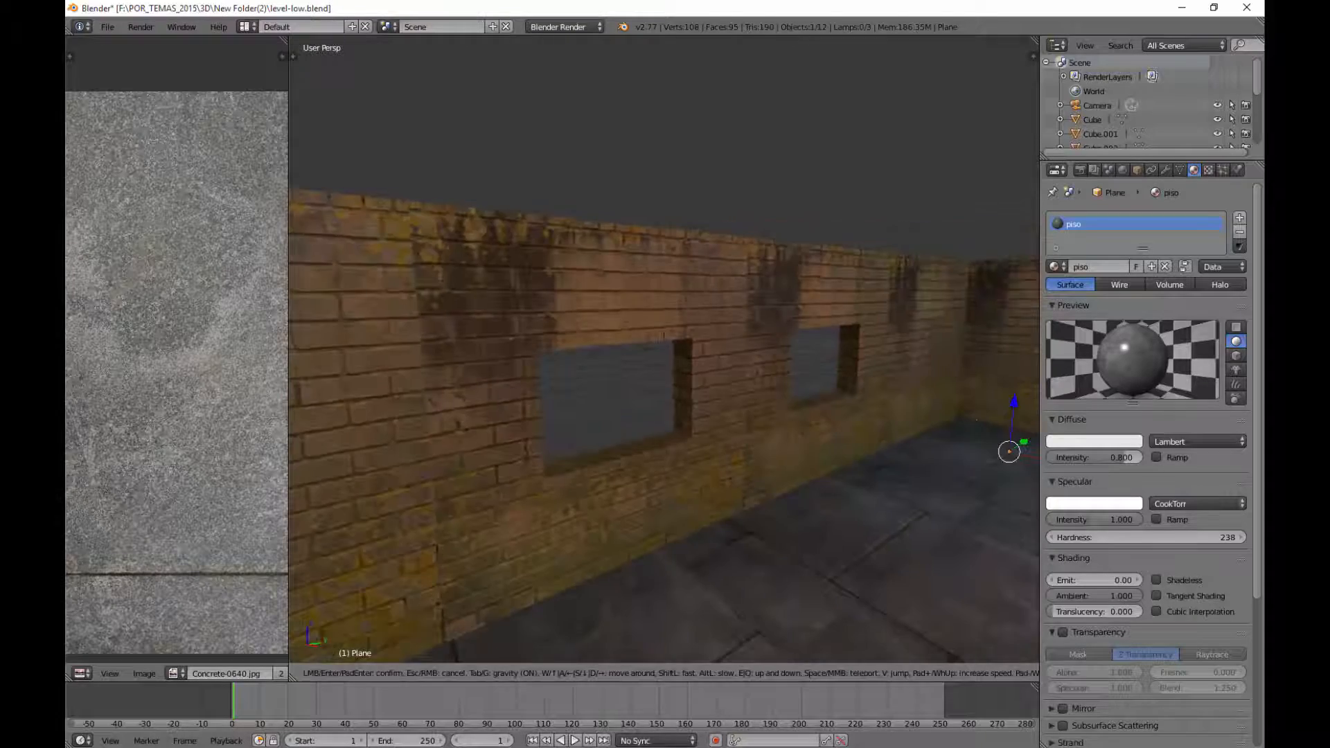
key("d")
key("w")
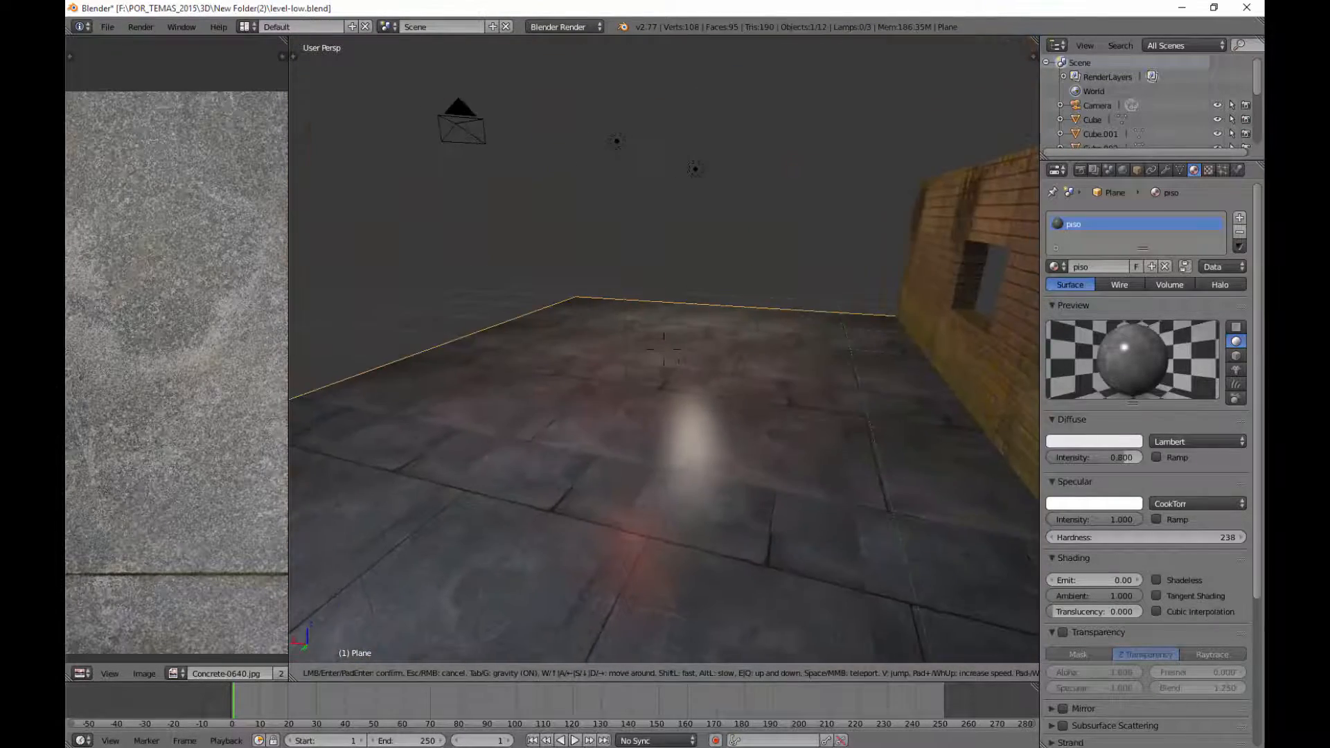
key("w")
key("w")
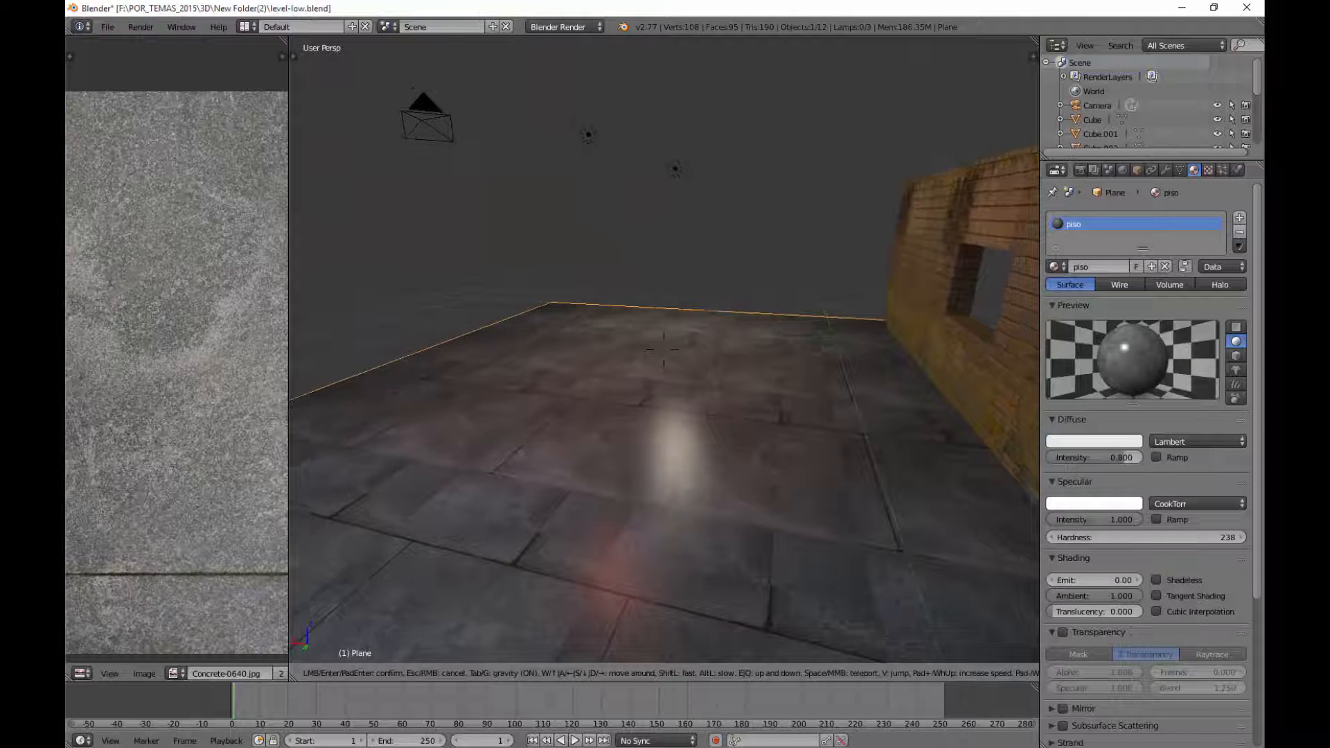
key("a")
key("d")
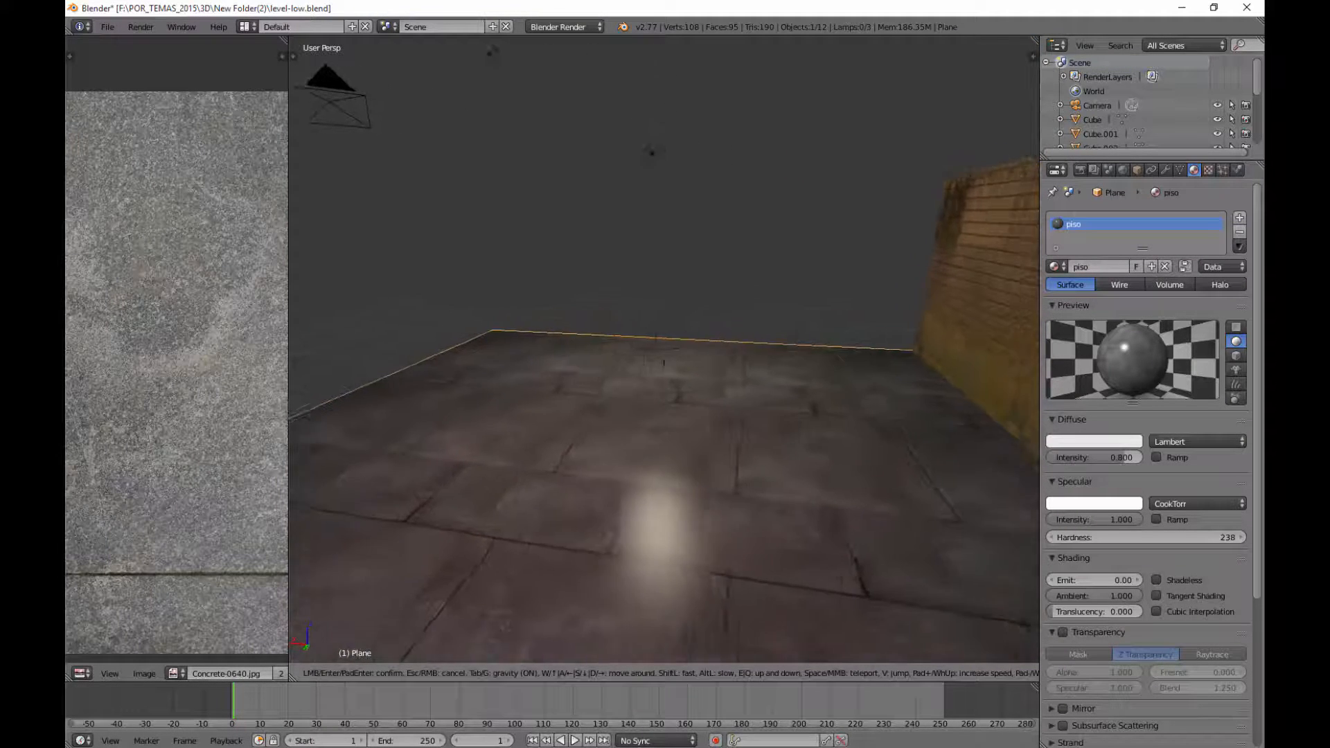
key("s")
key("w")
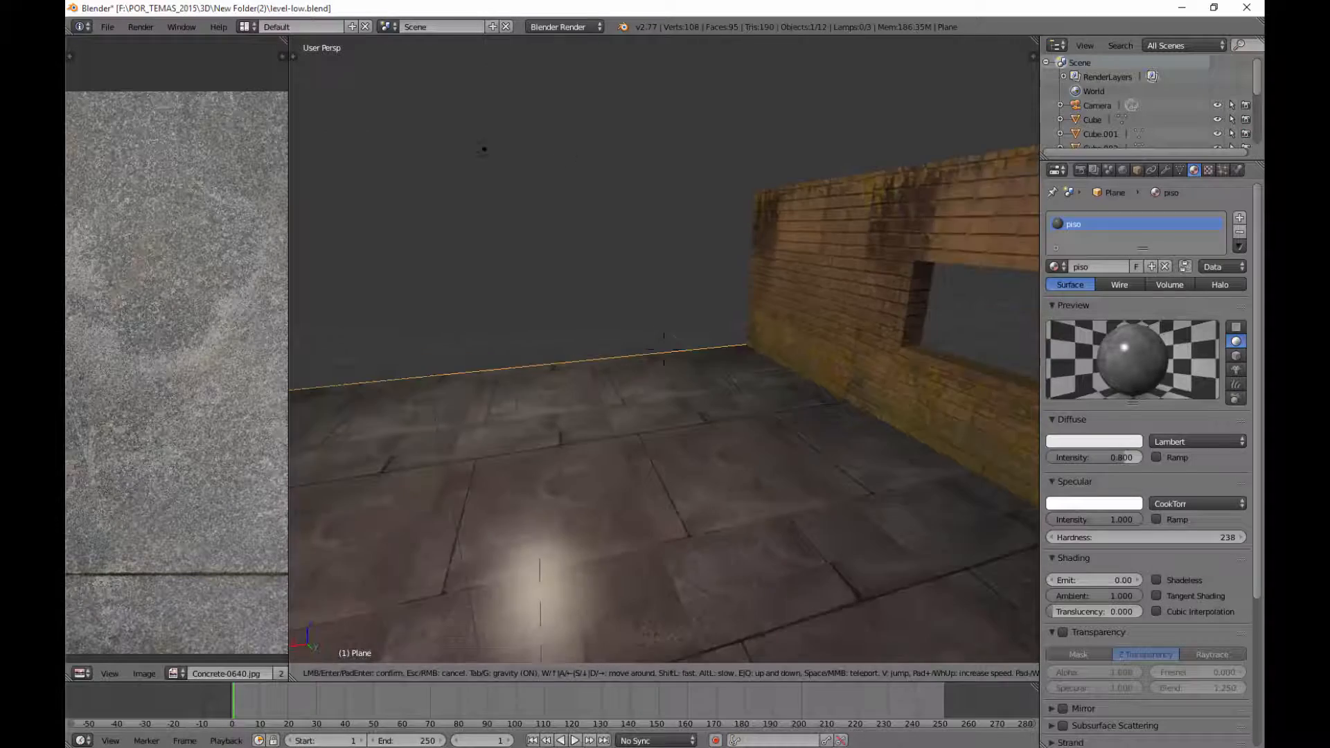
key("w")
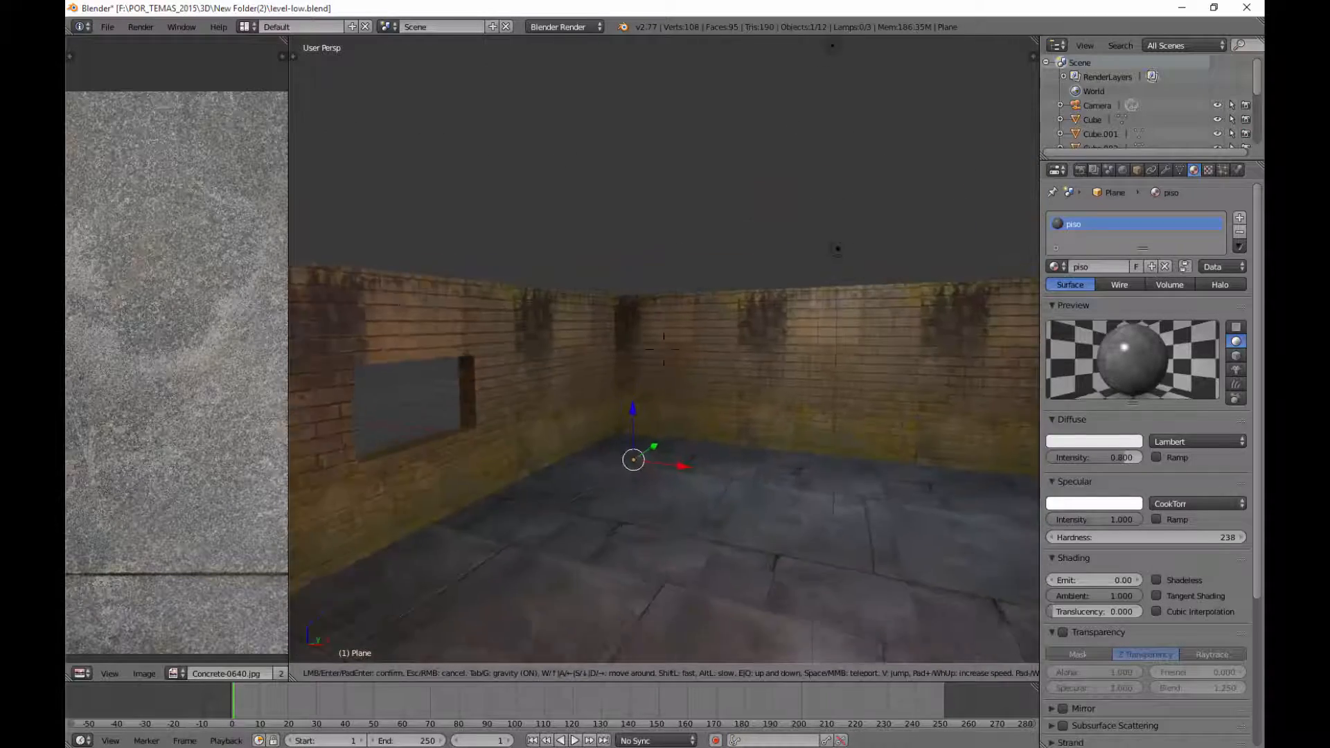
key("s")
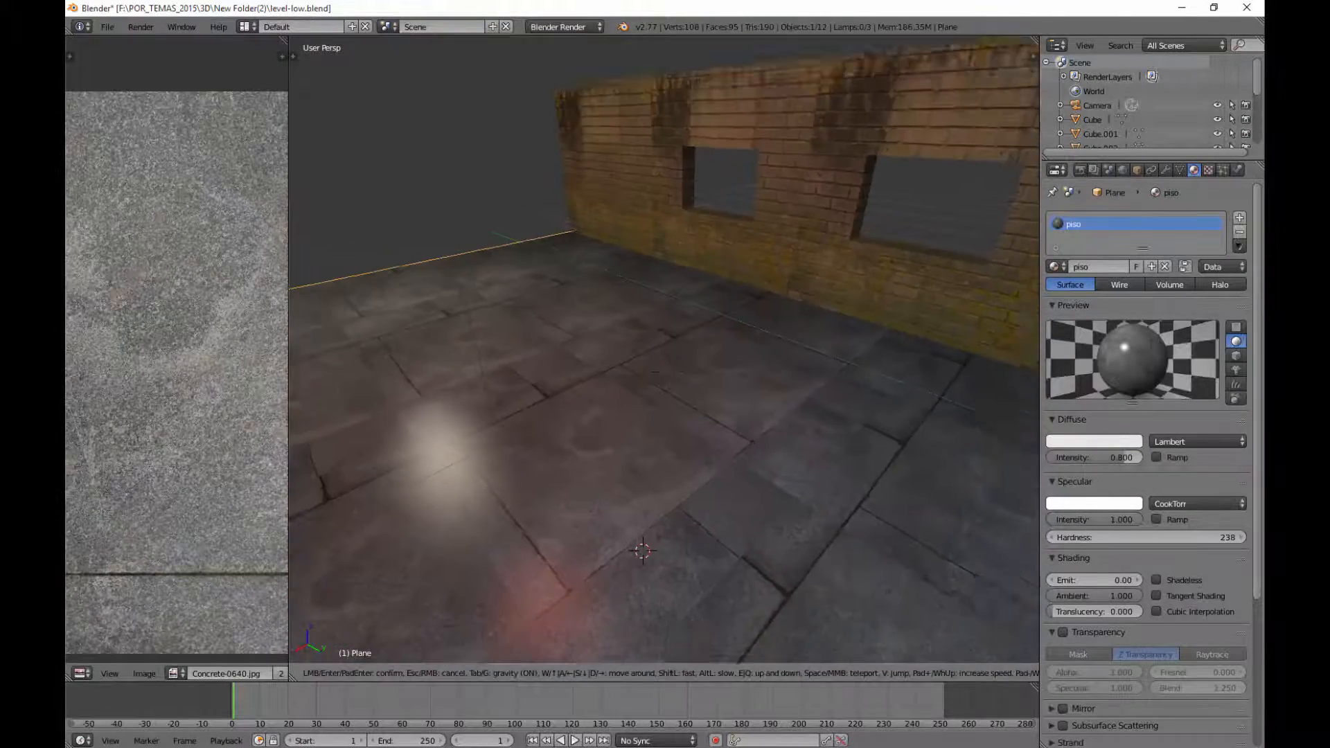
key("w")
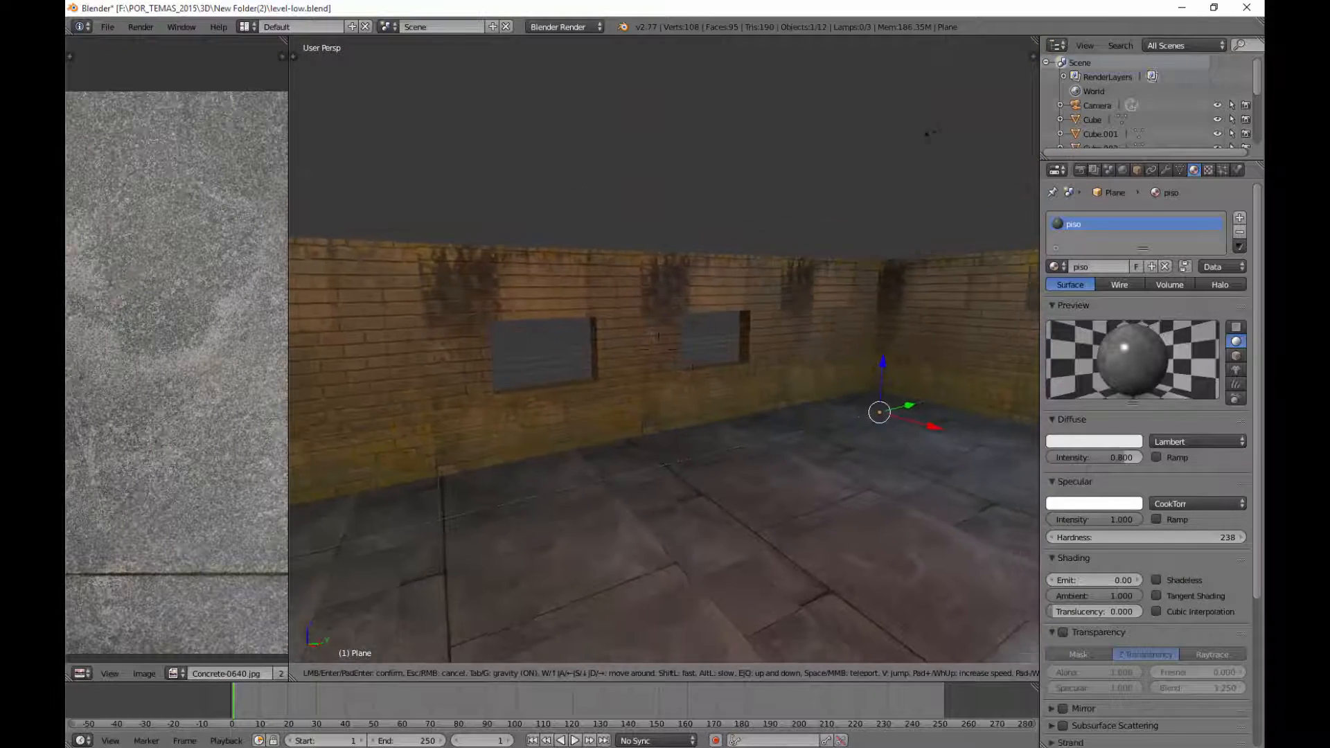
key("s")
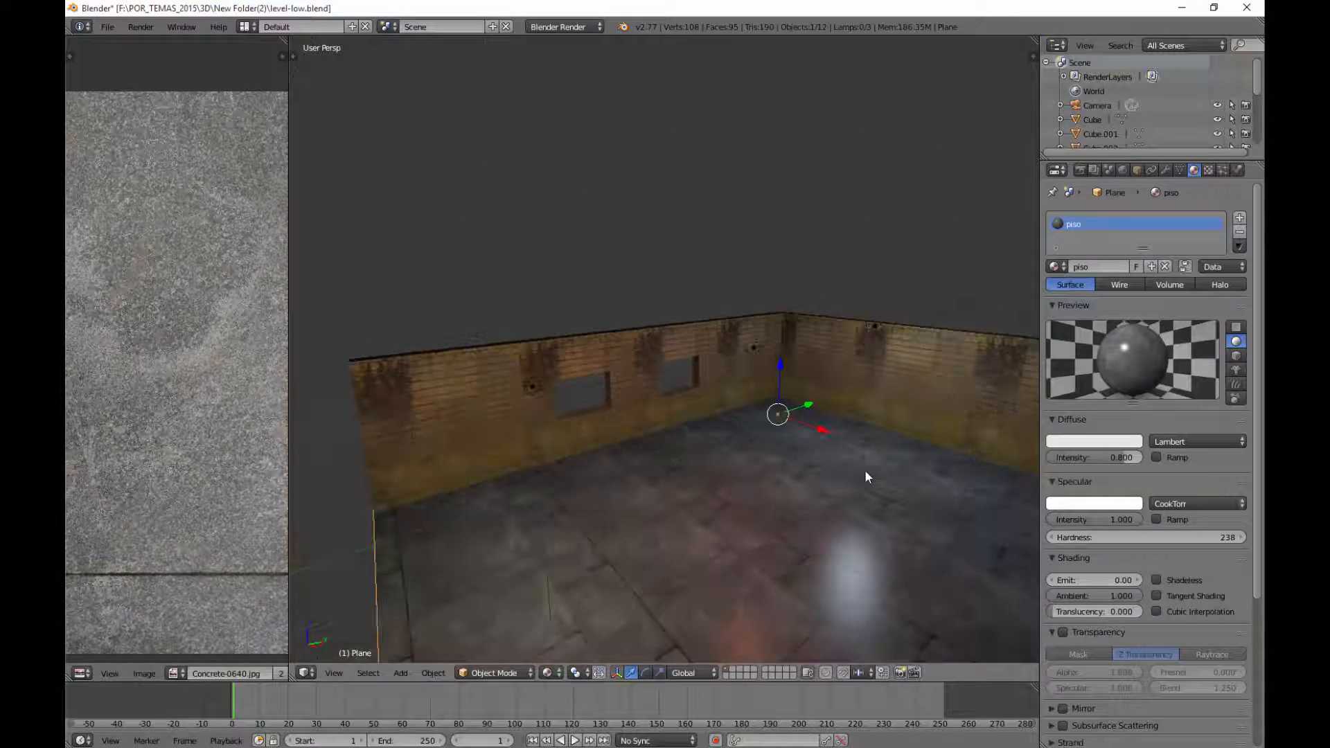
left_click(818, 442)
mouse_move(820, 439)
middle_mouse_down()
mouse_move(810, 432)
mouse_move(822, 445)
middle_mouse_up()
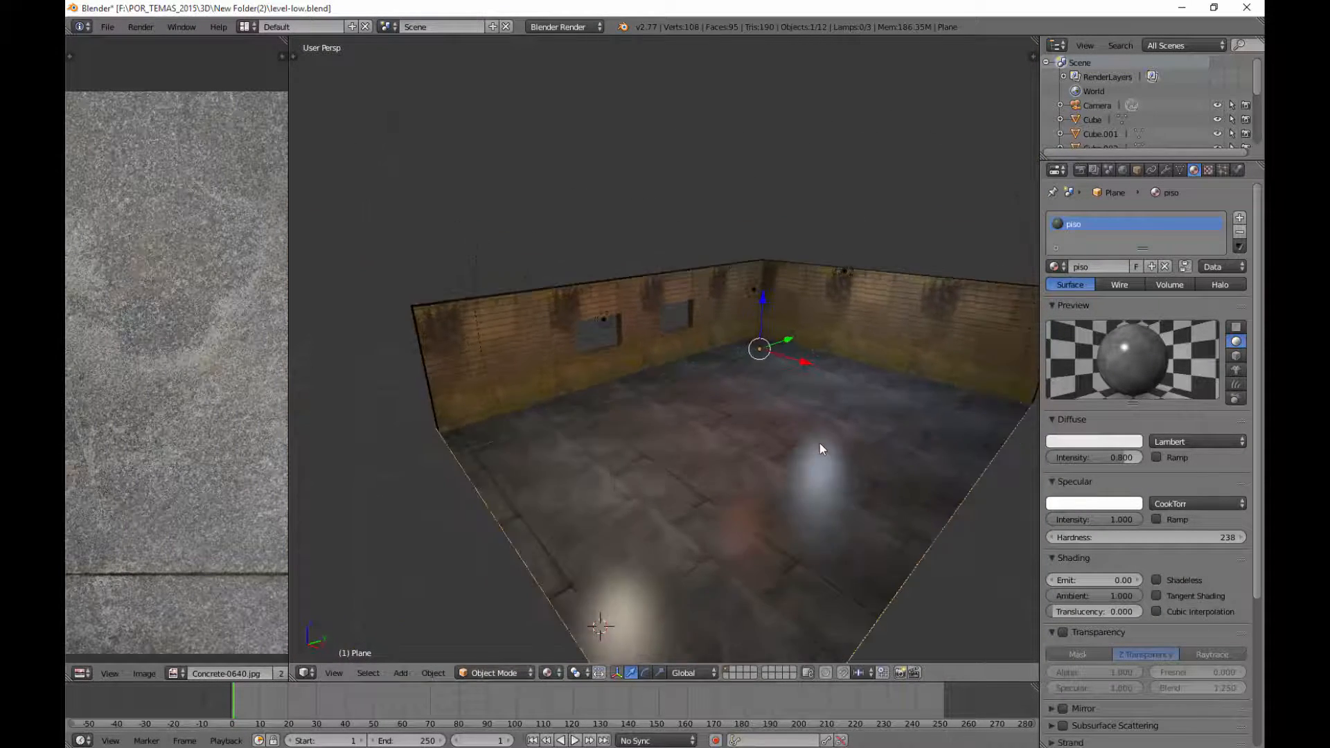
mouse_move(916, 483)
middle_mouse_down()
mouse_move(934, 496)
mouse_move(906, 477)
middle_mouse_up()
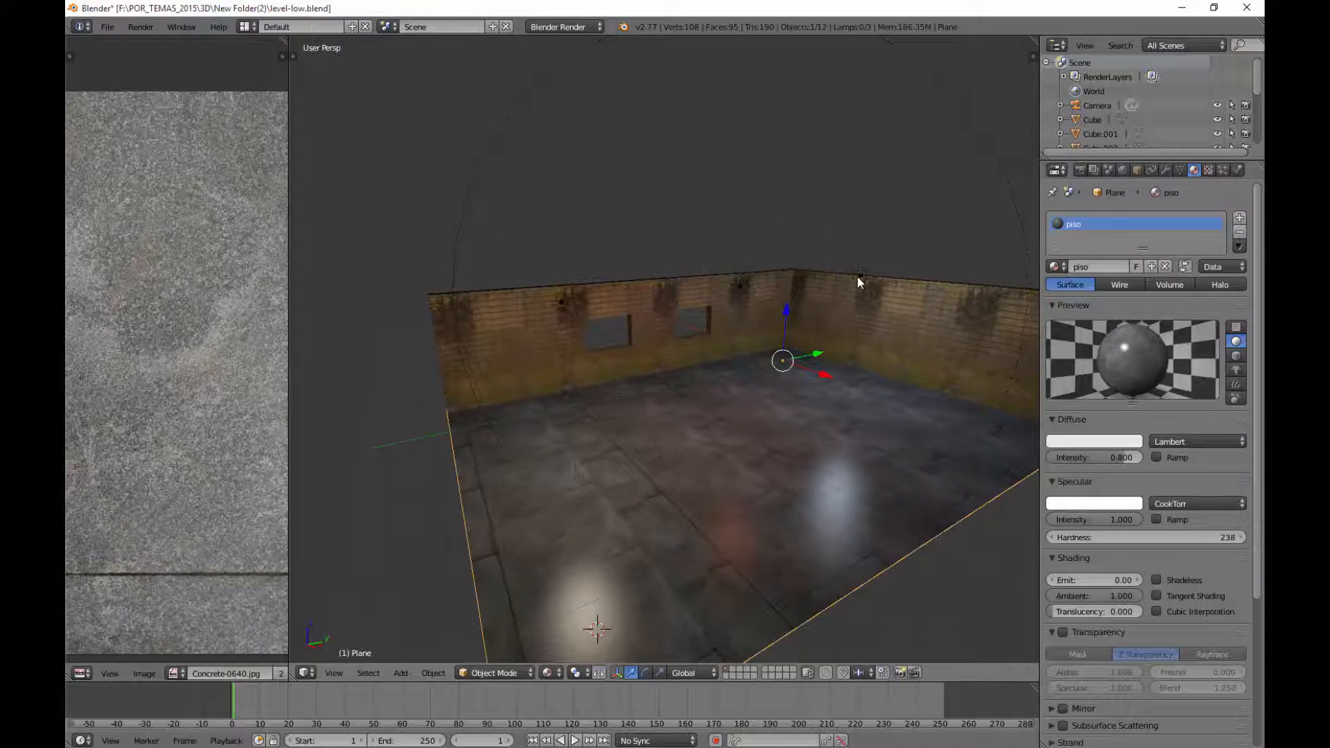
Select the lamps above the room one after another to check where each light comes from
right_click(858, 276)
right_click(752, 294)
right_click(751, 294)
middle_click_drag(721, 315, 674, 376)
right_click(617, 309)
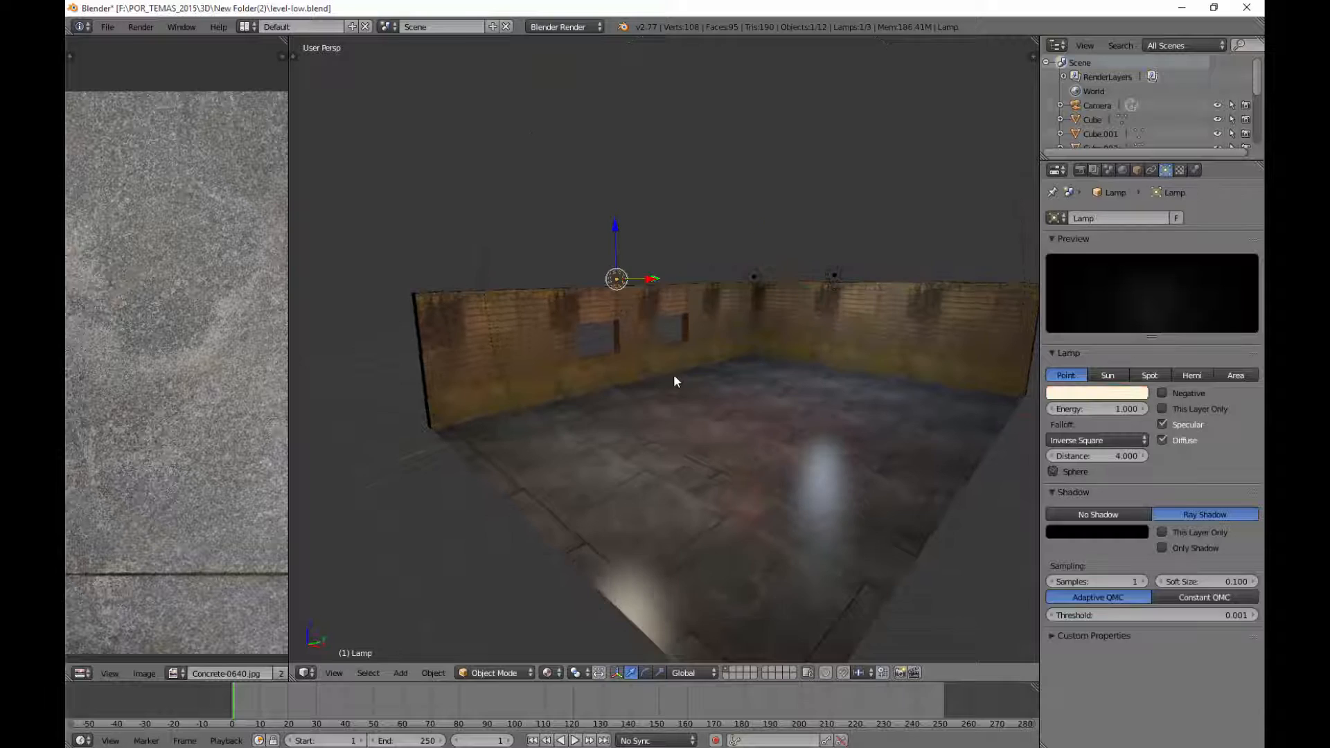
Raise the brick wall material's specular intensity to 0.173 and check the highlights on the end wall segment up close
right_click(516, 341)
key("KP_Decimal")
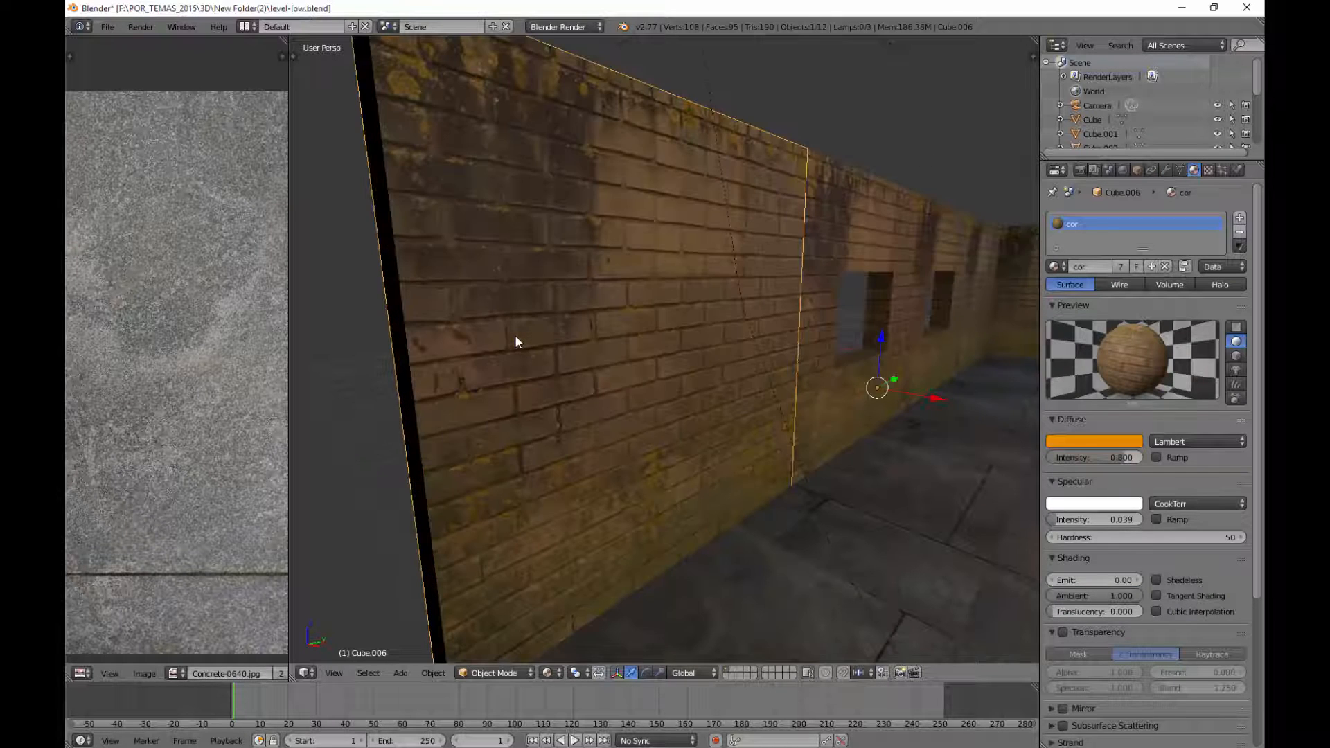
left_click_drag(1058, 522, 1084, 520)
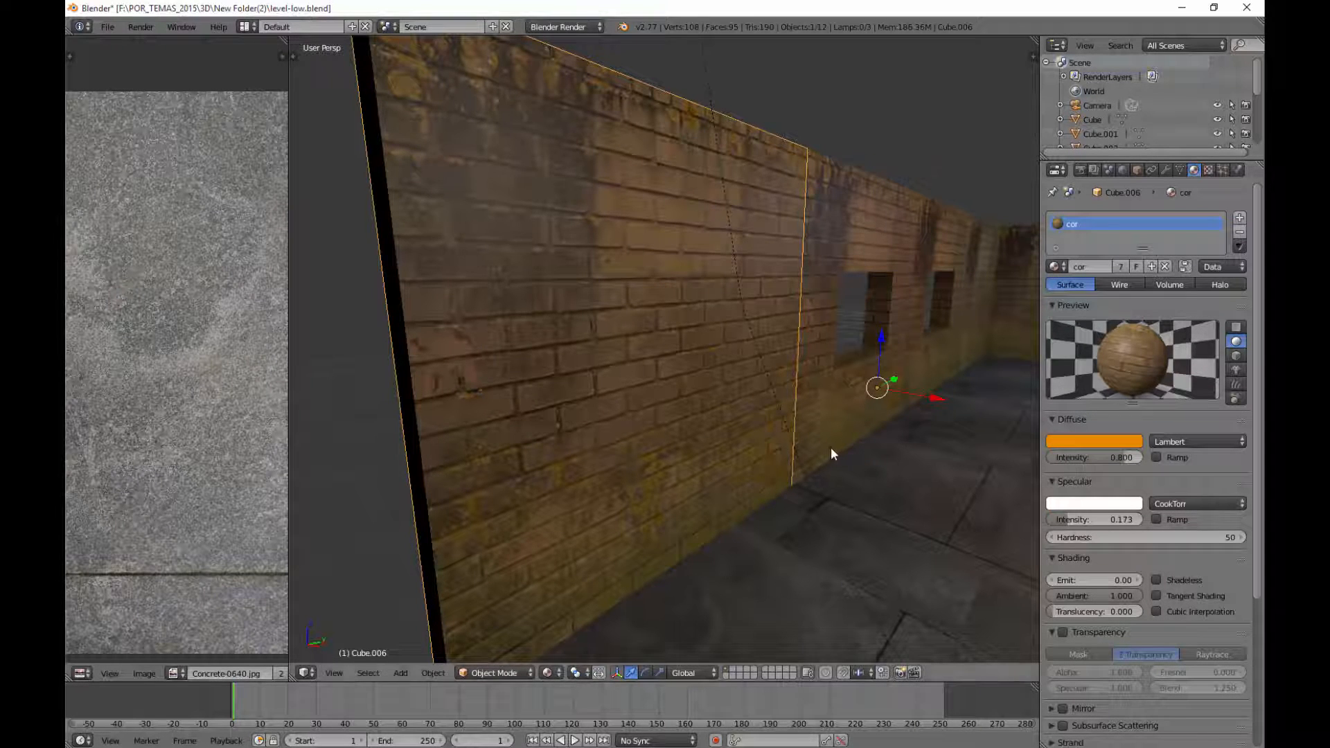
middle_click_drag(830, 447, 865, 421)
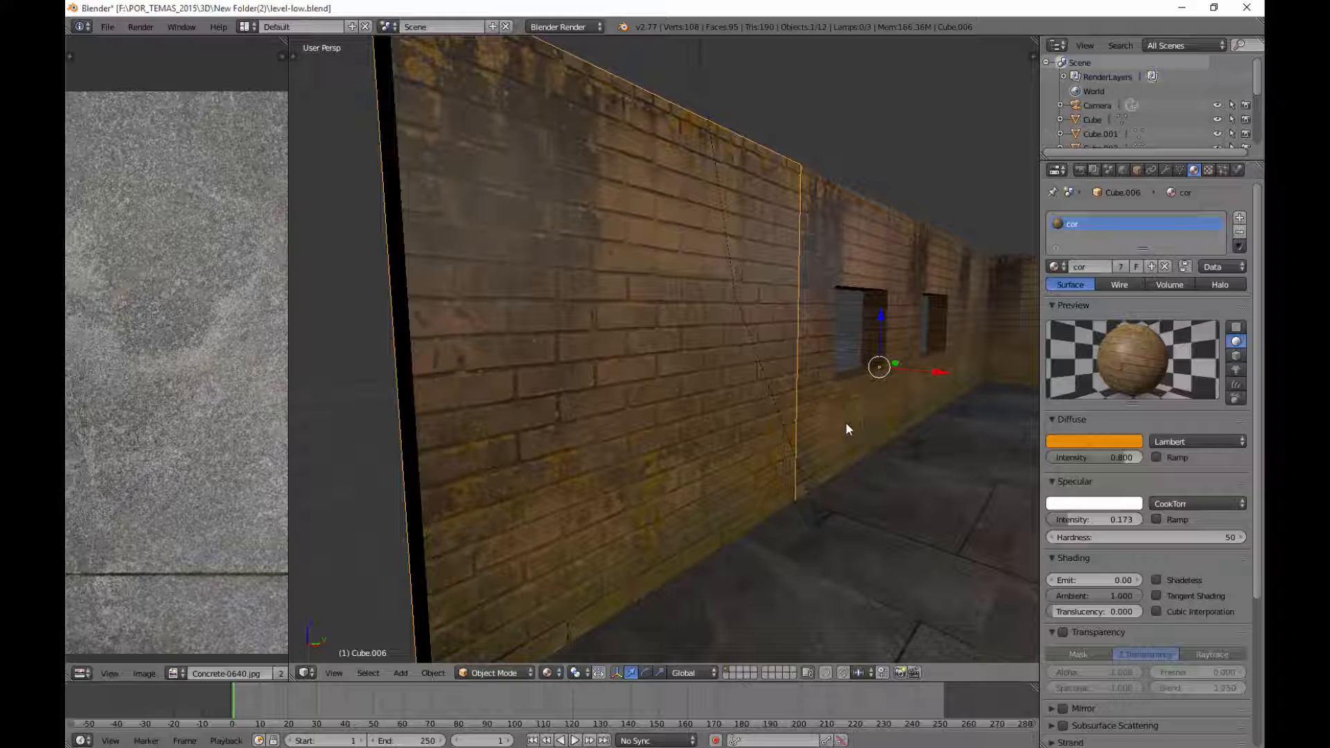
mouse_move(636, 431)
middle_mouse_down()
mouse_move(593, 451)
mouse_move(612, 435)
middle_mouse_up()
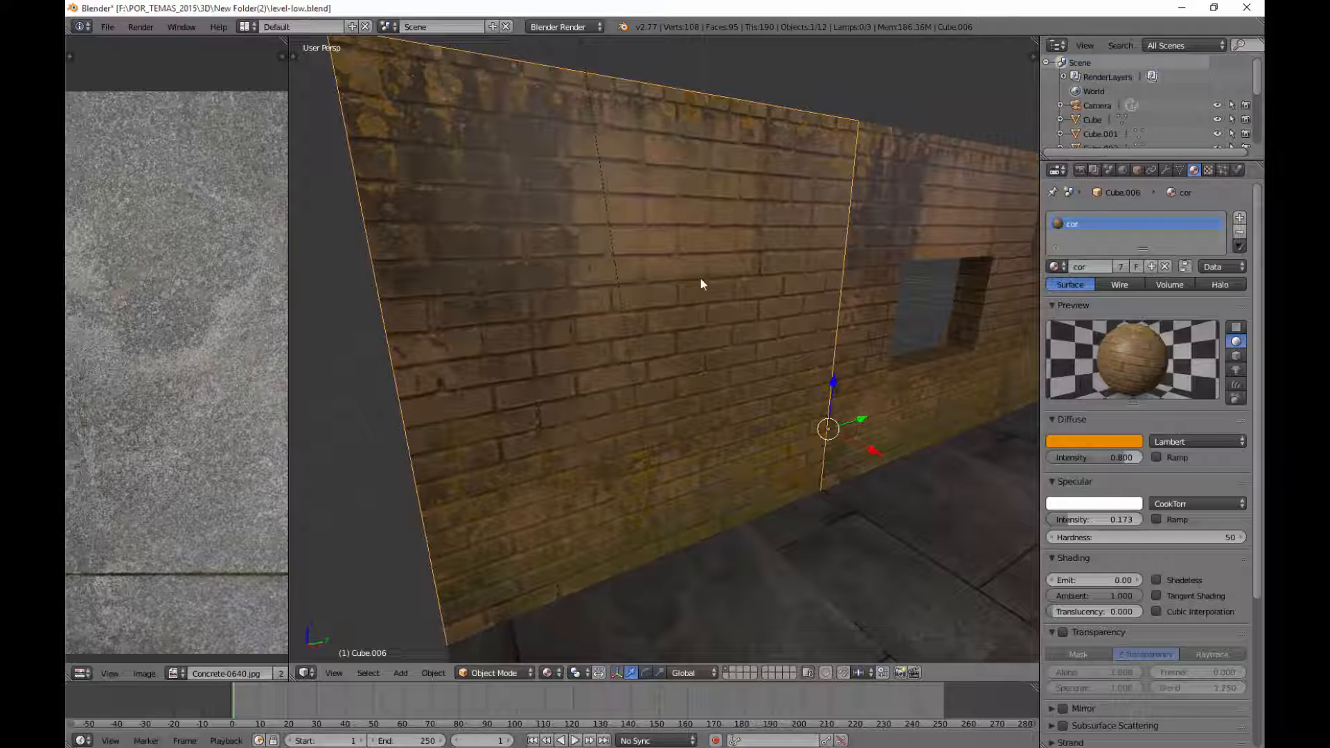
middle_click_drag(699, 277, 712, 274)
Compare the texture settings of the brick wall and the floor, ending on the end wall segment
left_click(1207, 170)
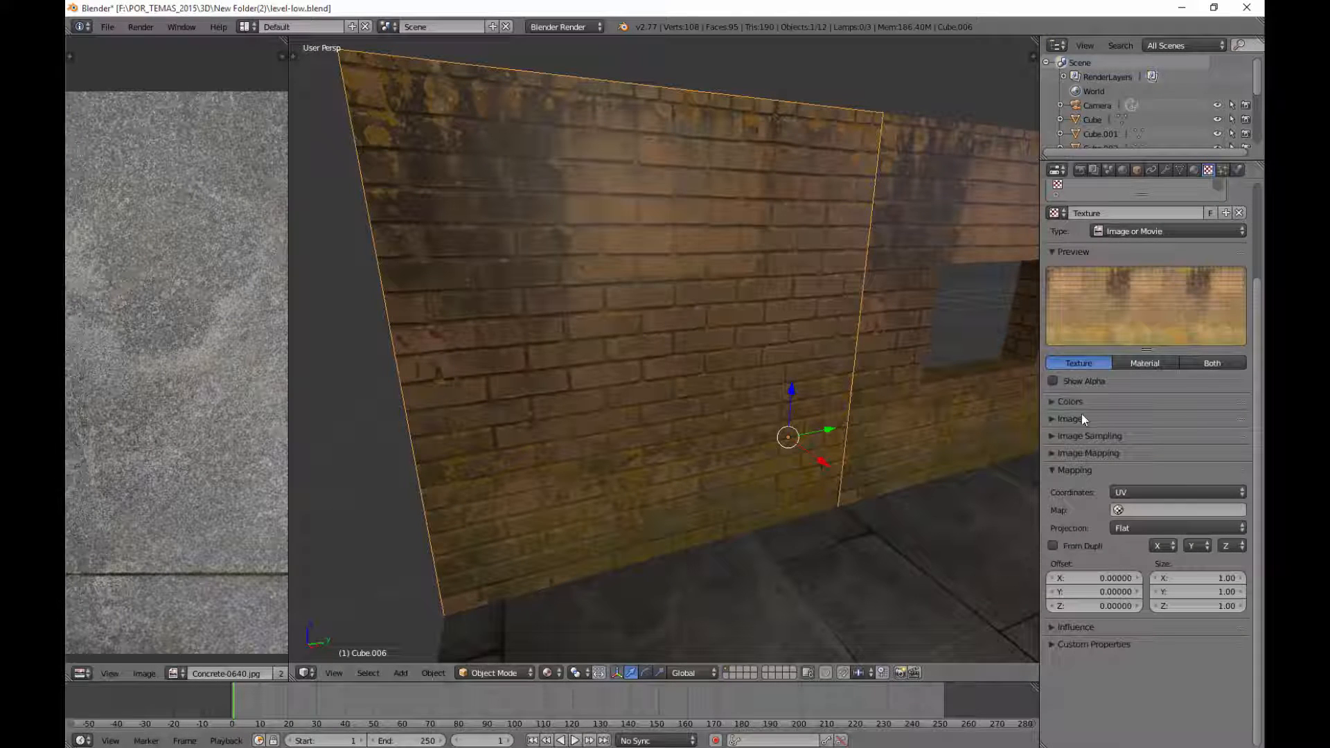
middle_click_drag(694, 397, 570, 357)
scroll(913, 463, "down", 5)
right_click(913, 463)
scroll(604, 426, "up", 6)
middle_click_drag(501, 400, 632, 419)
scroll(632, 420, "up", 1)
right_click(439, 294)
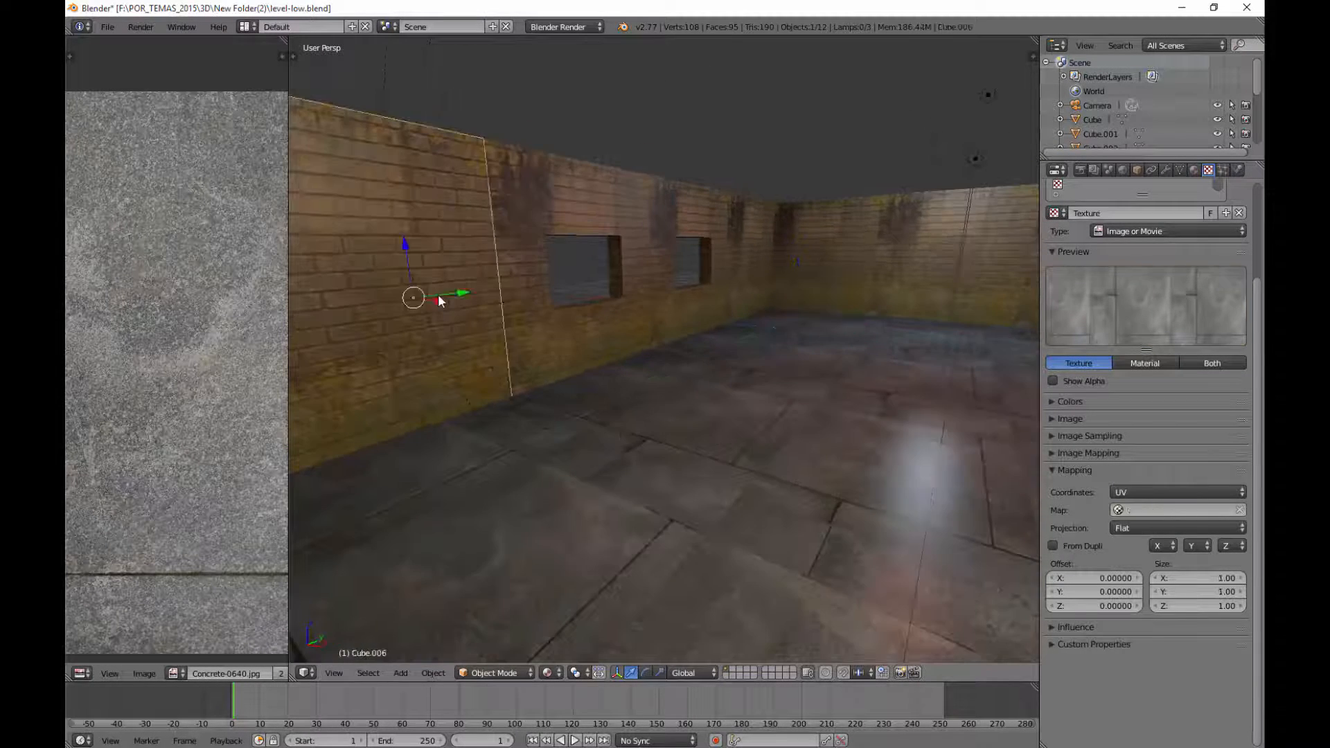
key("KP_Decimal")
middle_click_drag(452, 293, 797, 458)
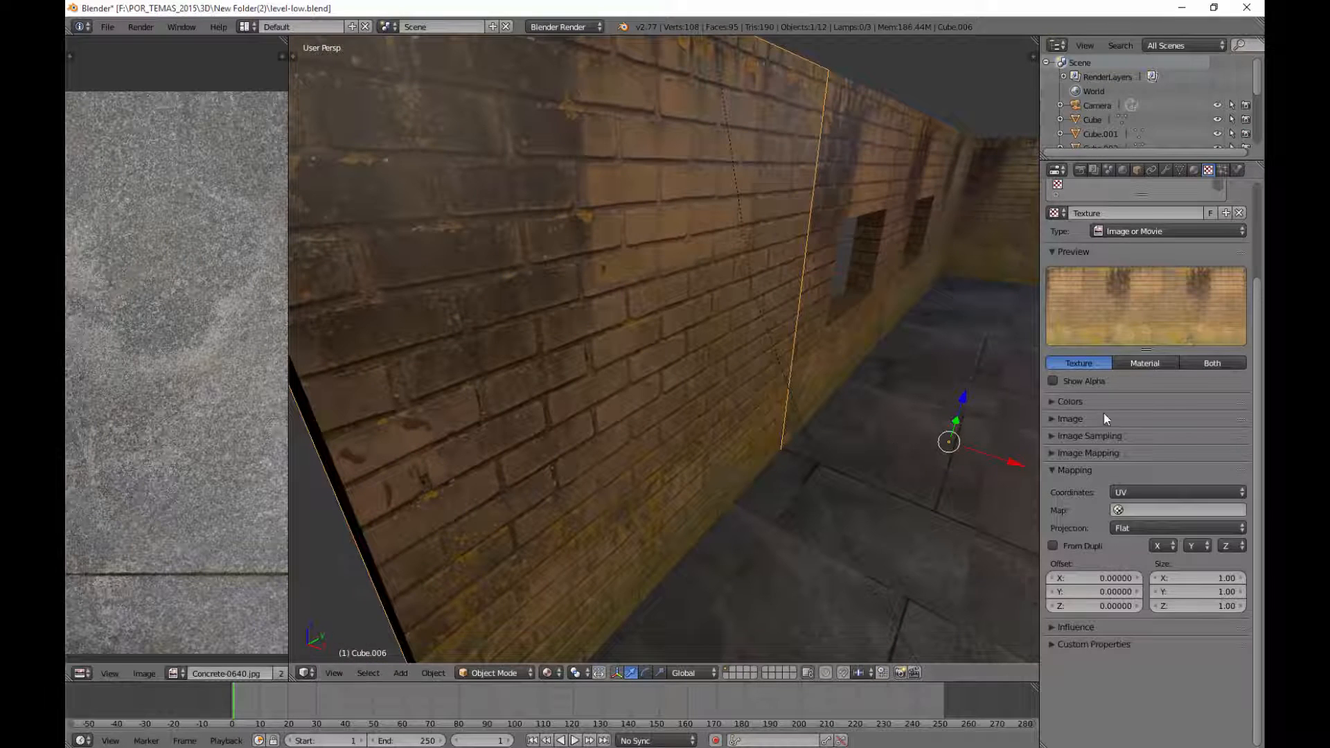
Examine the brick texture's image and color settings and the flat look of the wall surface from several angles
left_click(1083, 419)
left_click(1083, 420)
left_click(1074, 402)
left_click(1074, 401)
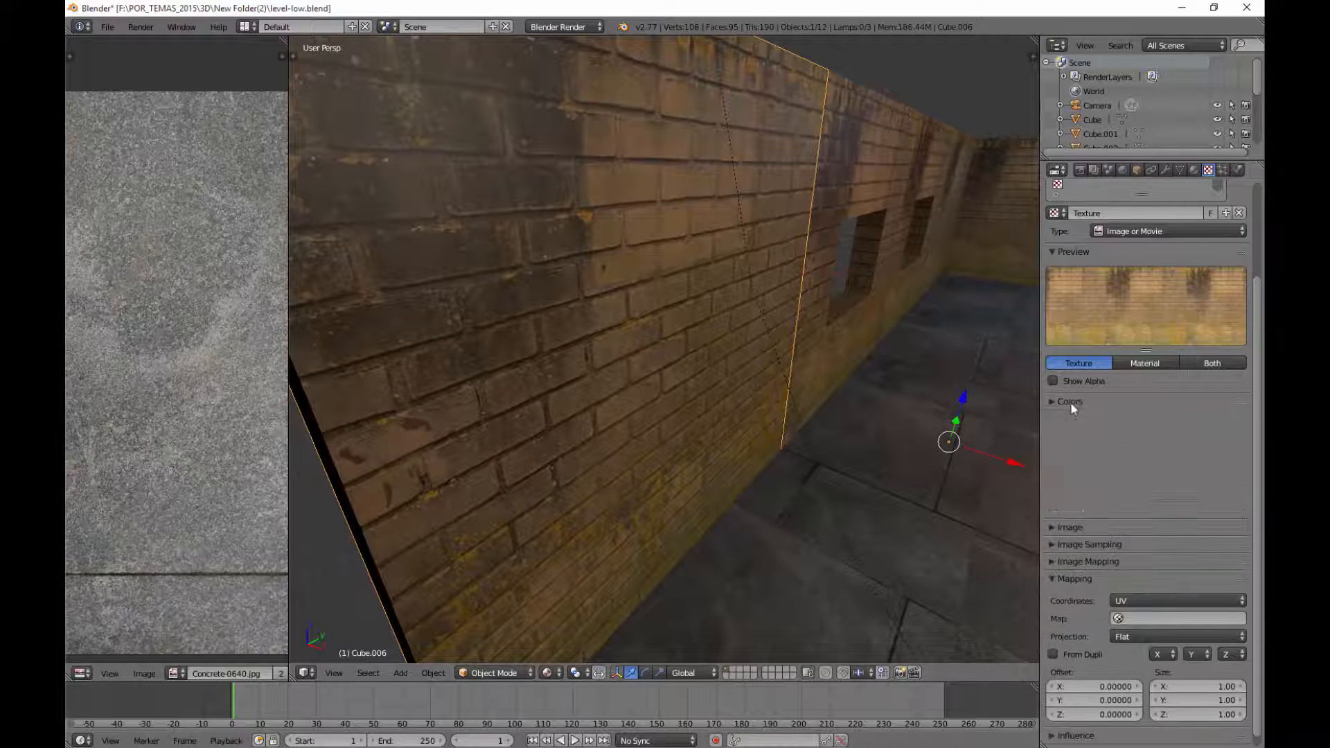
left_click(1080, 419)
left_click(1080, 419)
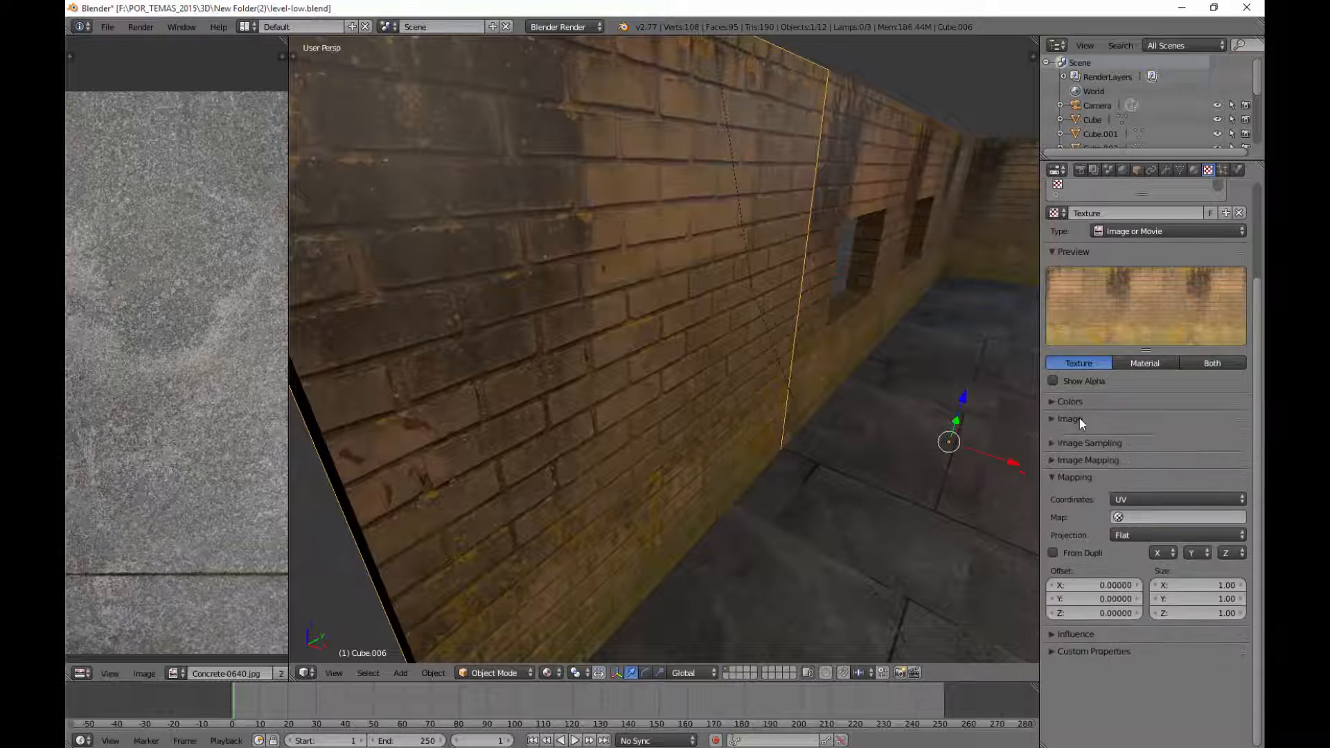
mouse_move(862, 430)
middle_mouse_down()
mouse_move(834, 438)
mouse_move(845, 410)
middle_mouse_up()
scroll(1116, 395, "up", 2)
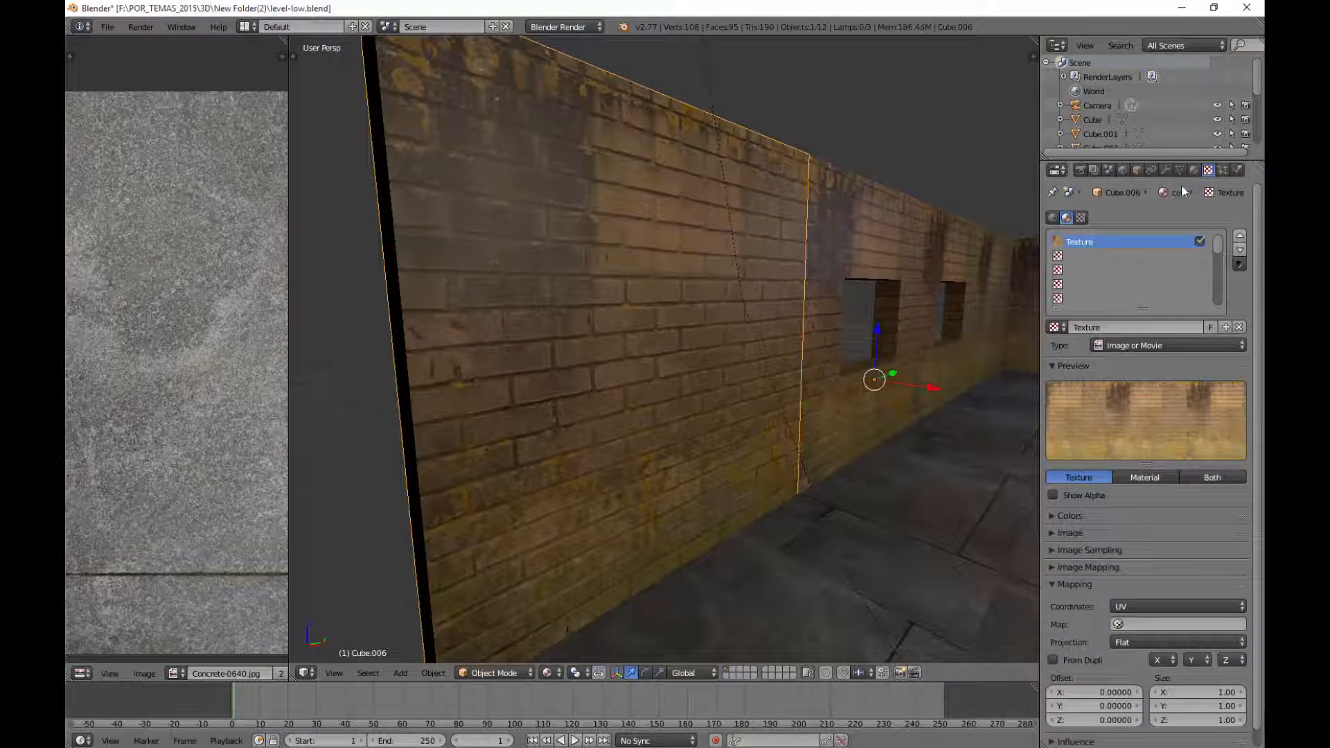
scroll(791, 255, "down", 2)
middle_click_drag(955, 271, 732, 303)
scroll(804, 291, "up", 1)
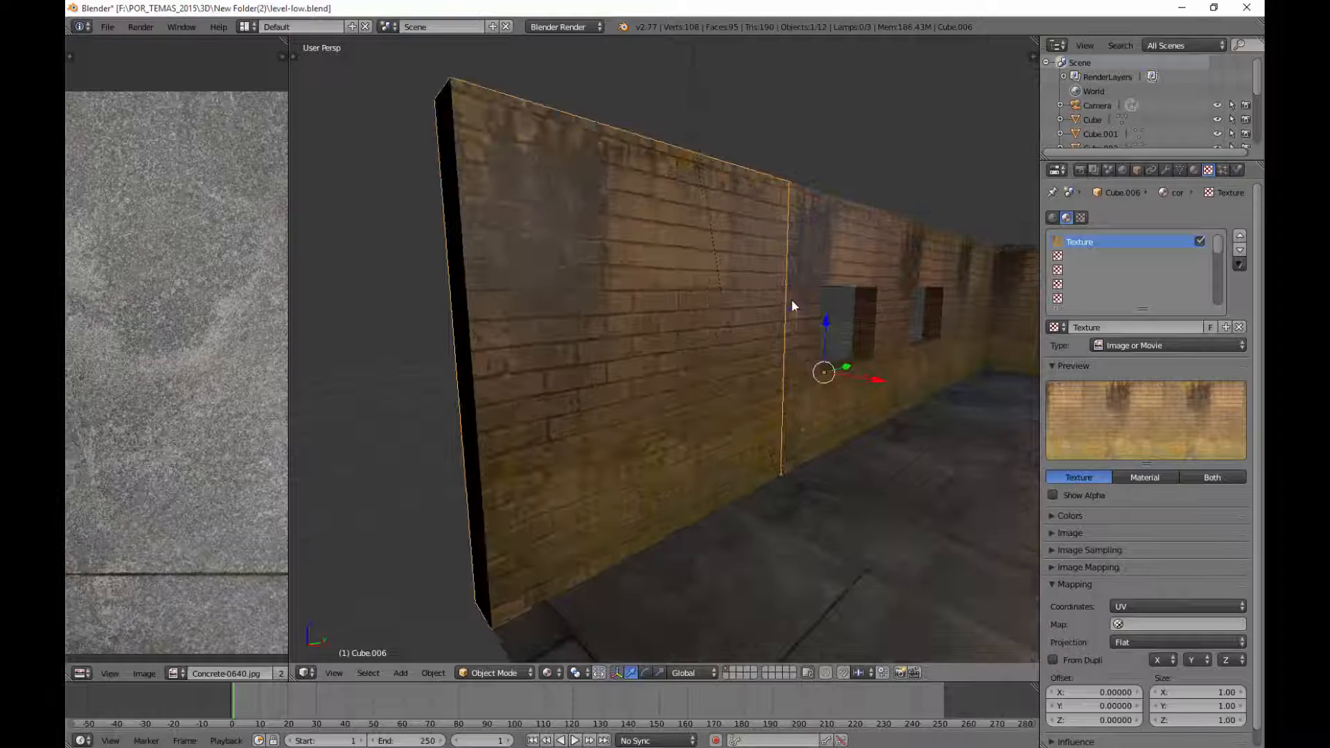
Rename the existing brick texture of the wall material to Difuse
left_click(1194, 172)
left_click(1208, 170)
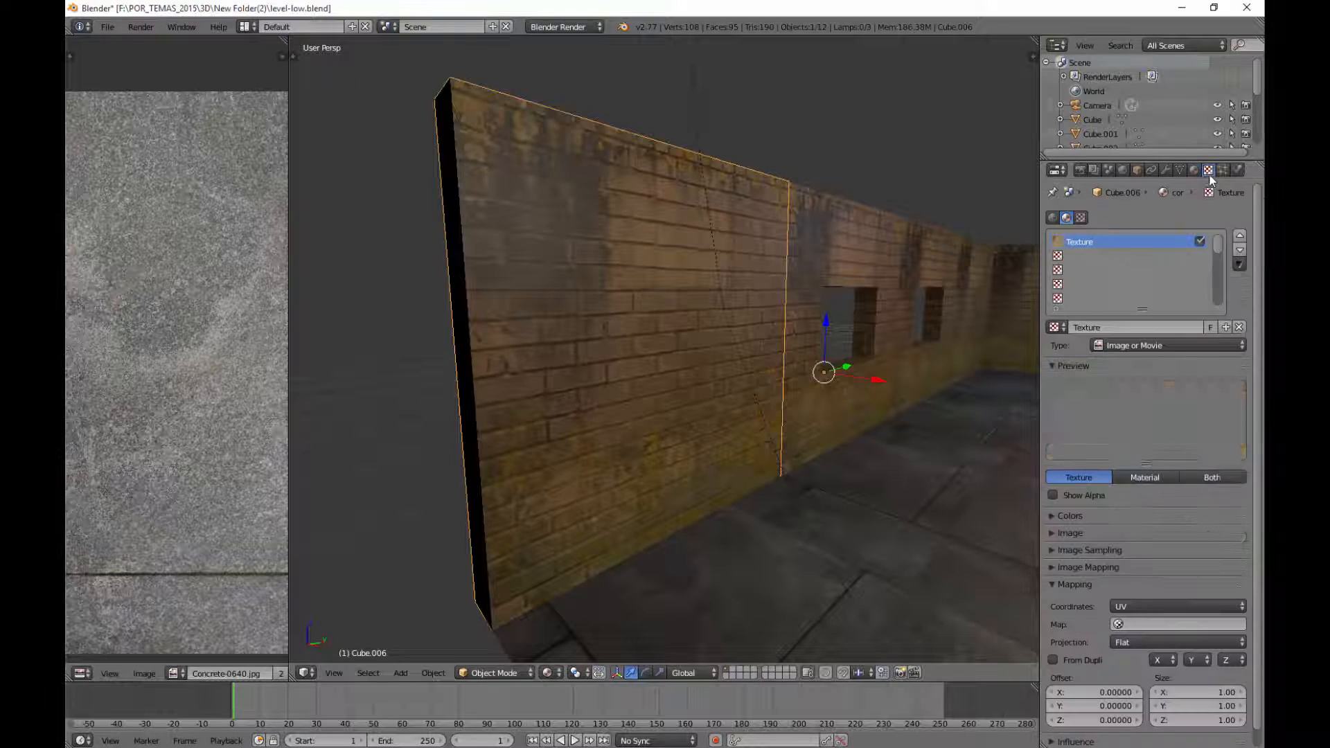
left_click(1070, 254)
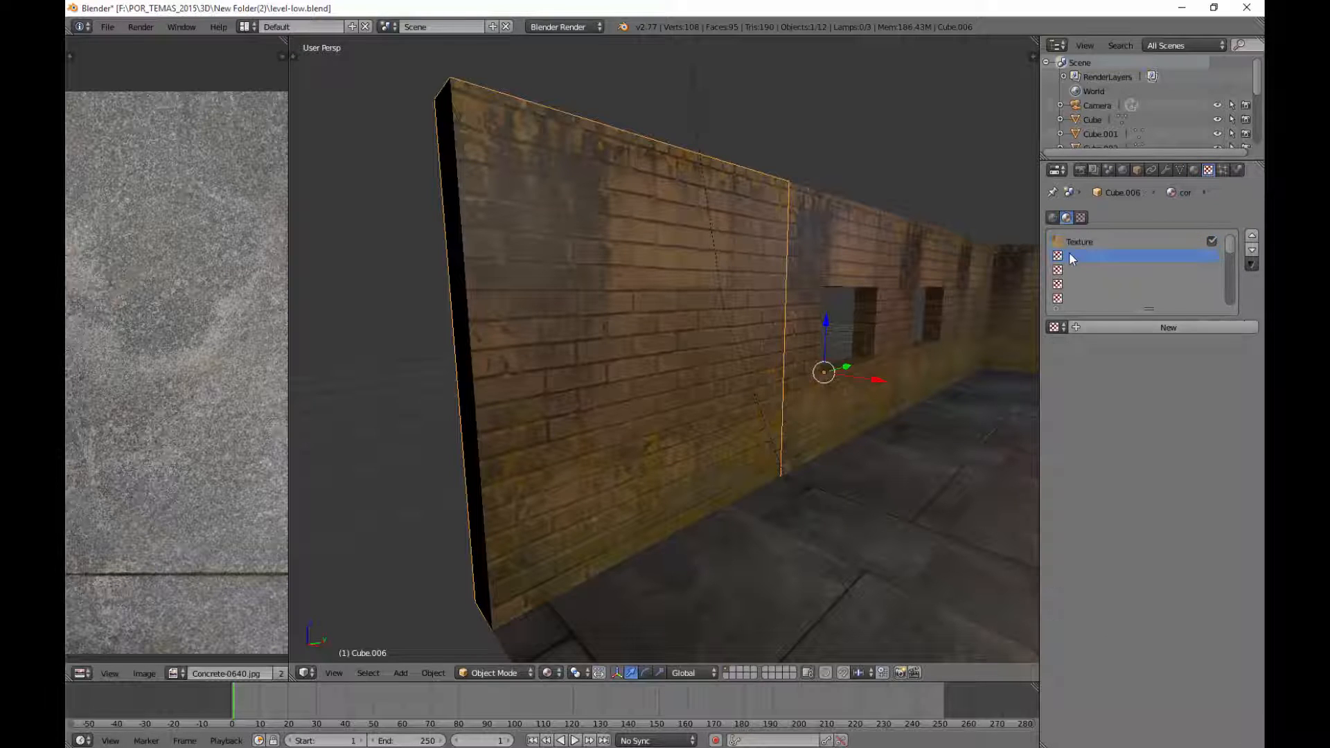
left_click(1091, 241)
double_click(1124, 327)
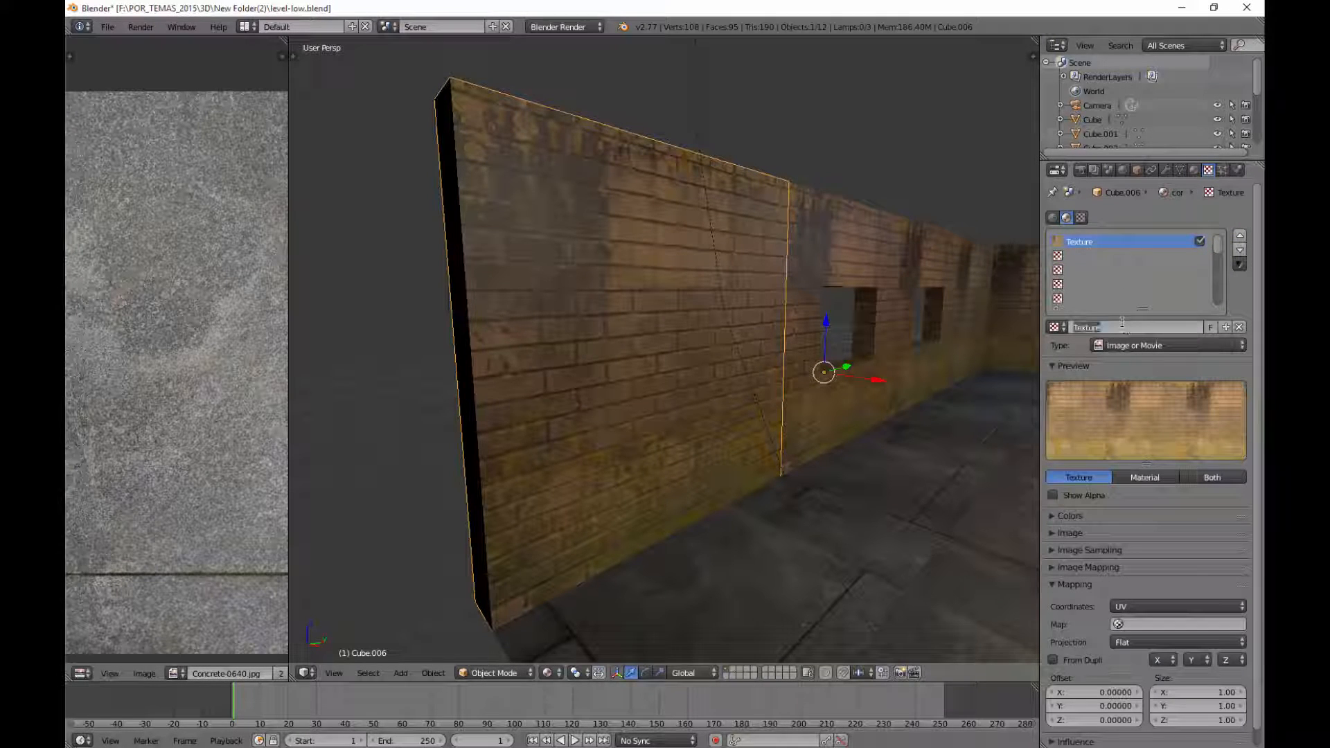
key("BackSpace")
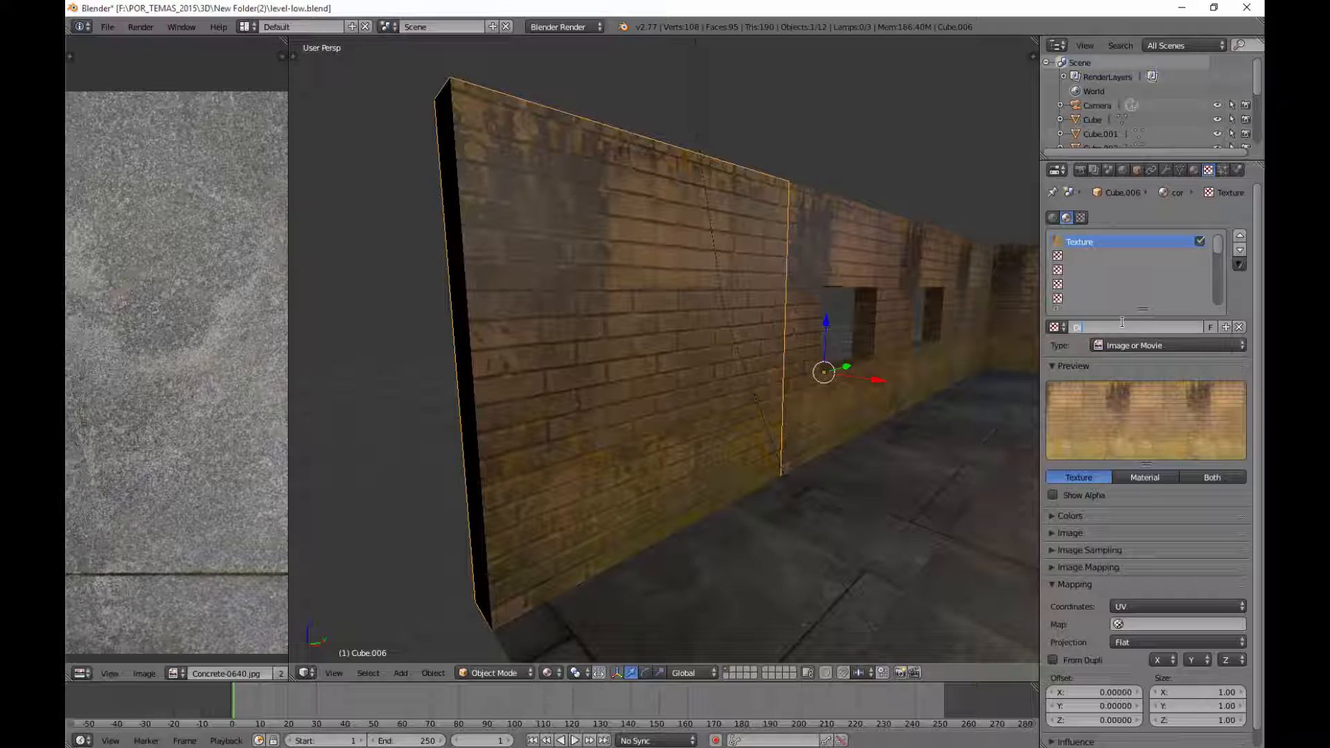
type("ffu")
left_click(1078, 261)
Add a new texture in the second slot of the wall material and name it normal_map
left_click(1077, 258)
left_click(1160, 328)
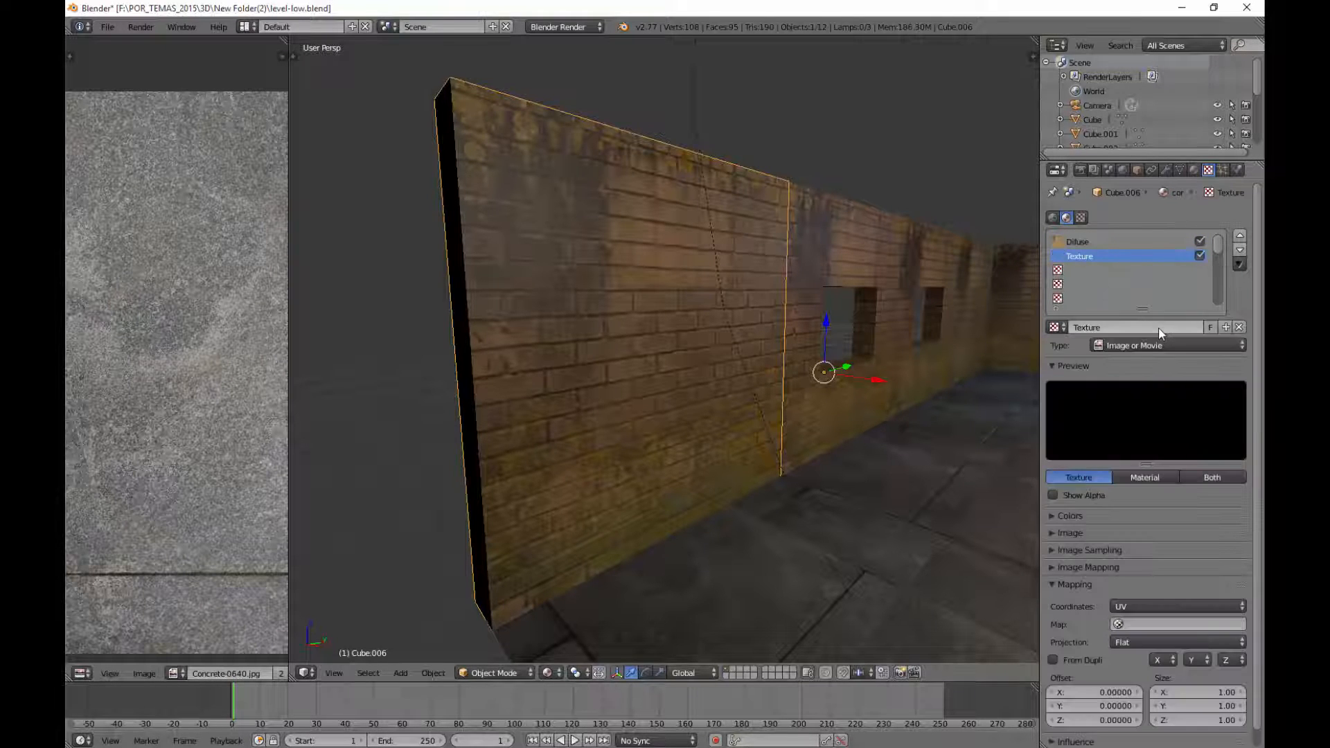
left_click(1138, 328)
type("norm")
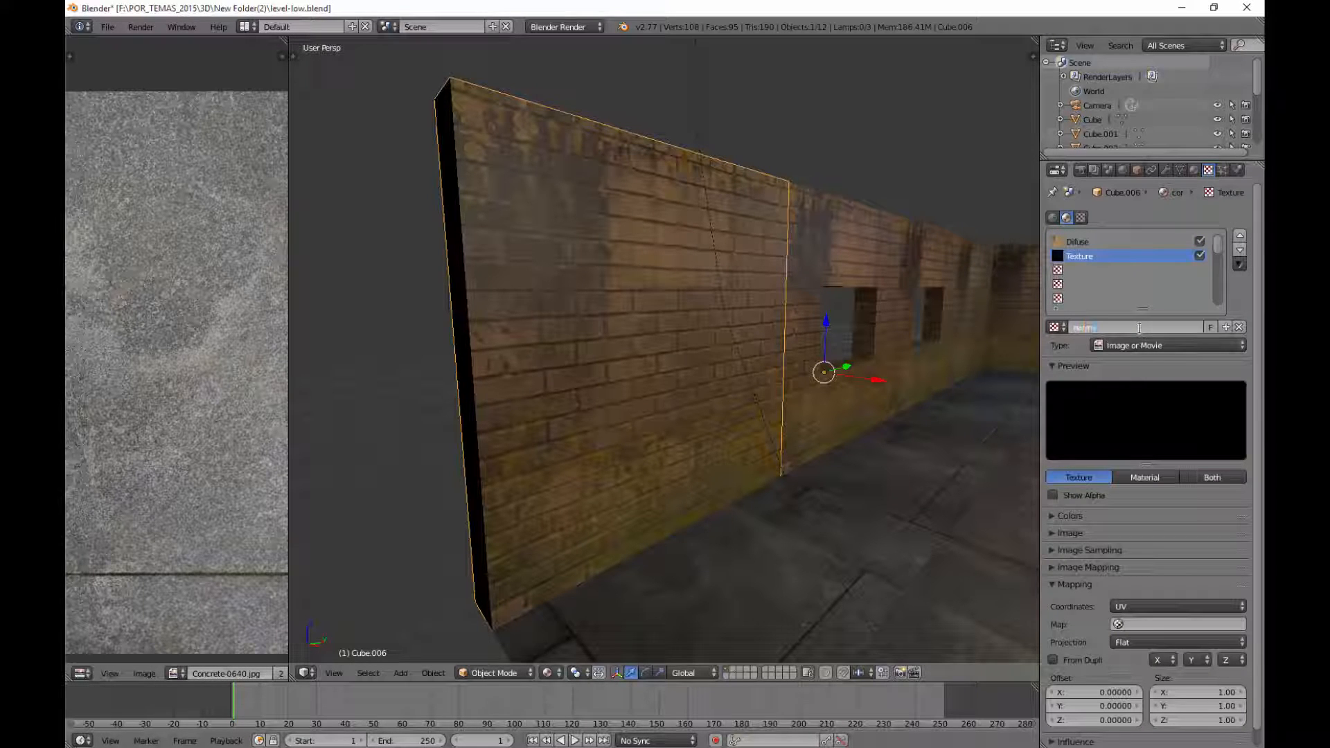
type("al")
key("BackSpace")
key("BackSpace")
key("BackSpace")
key("BackSpace")
type("rmal_map")
key("Return")
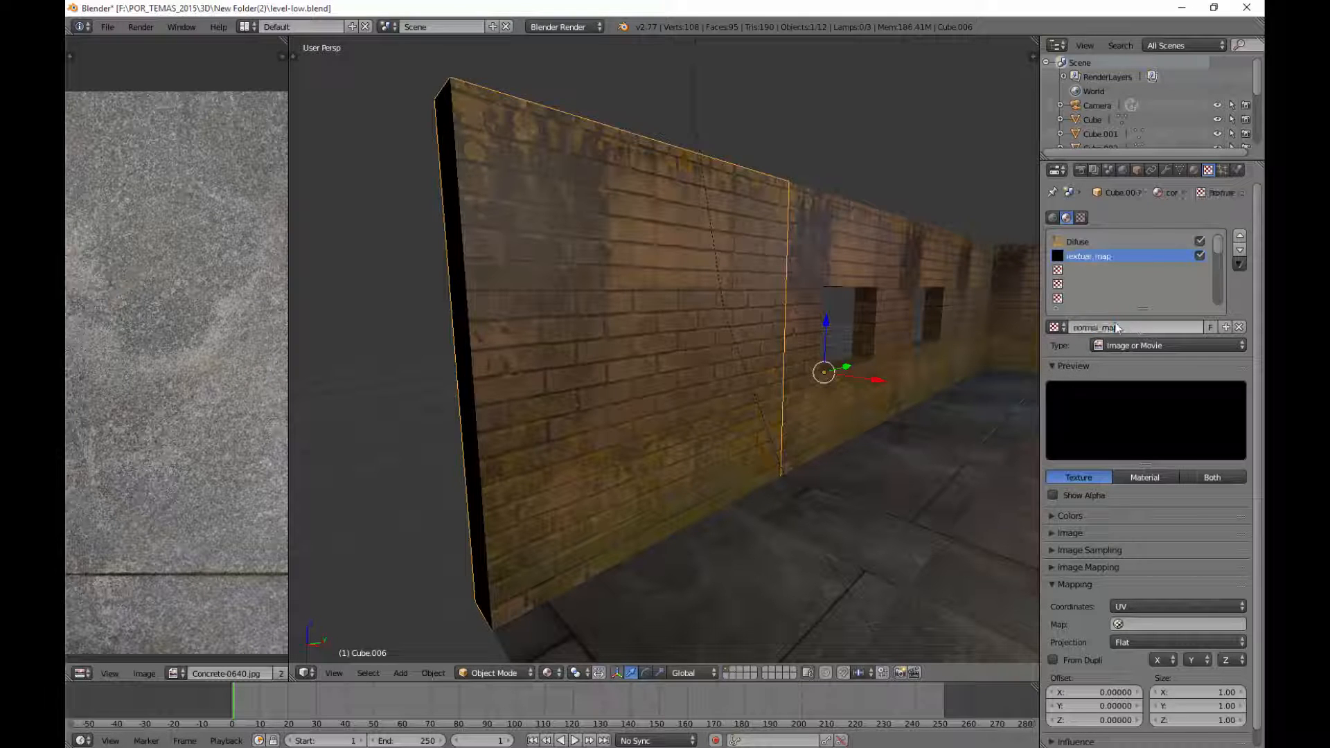
Load Brick-0192_NRM.png from the textu folder as the image of the normal_map texture
left_click(1068, 533)
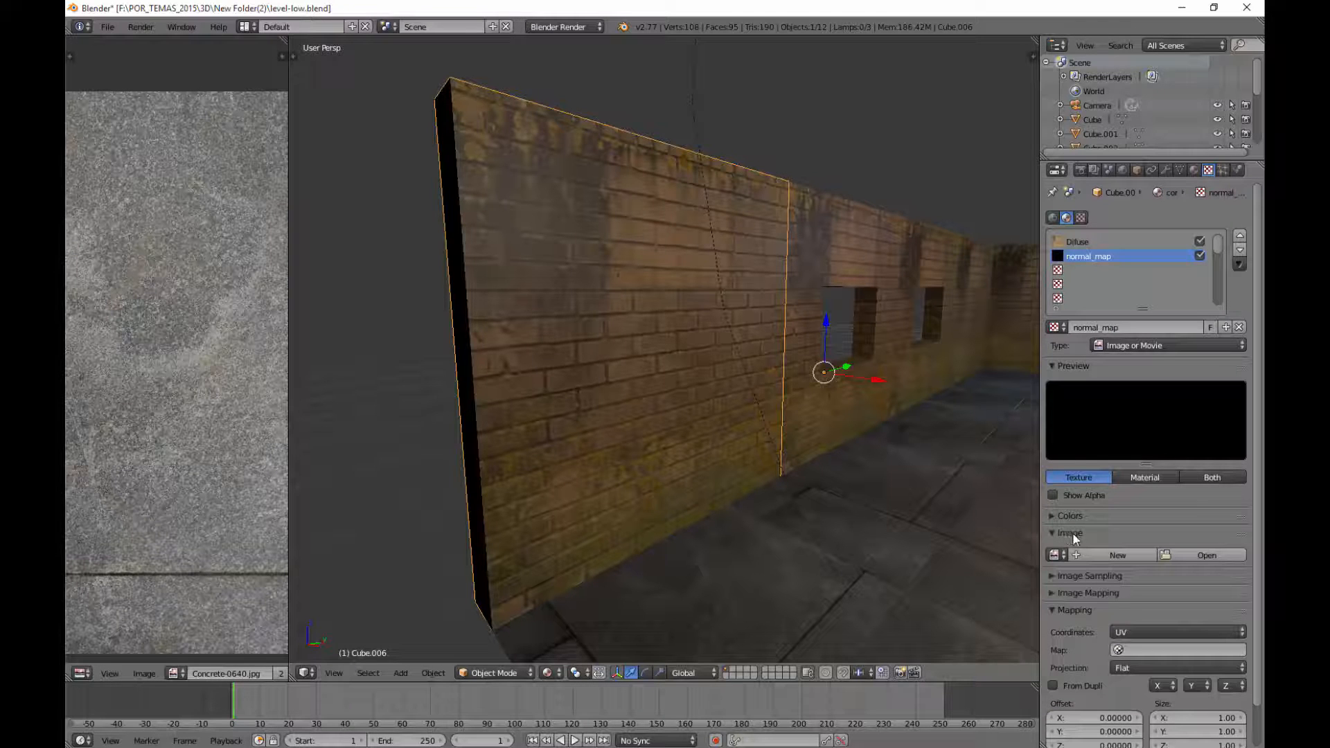
left_click(1183, 557)
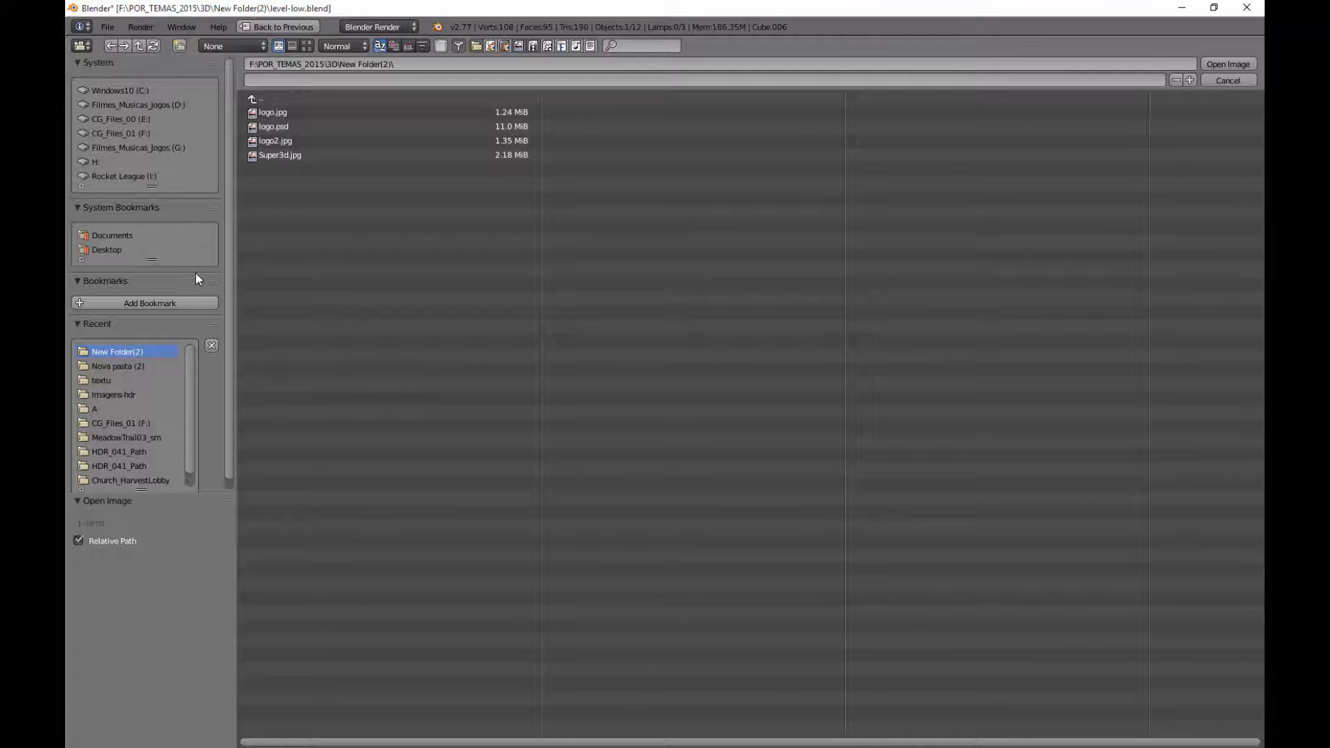
left_click(306, 45)
left_click(119, 366)
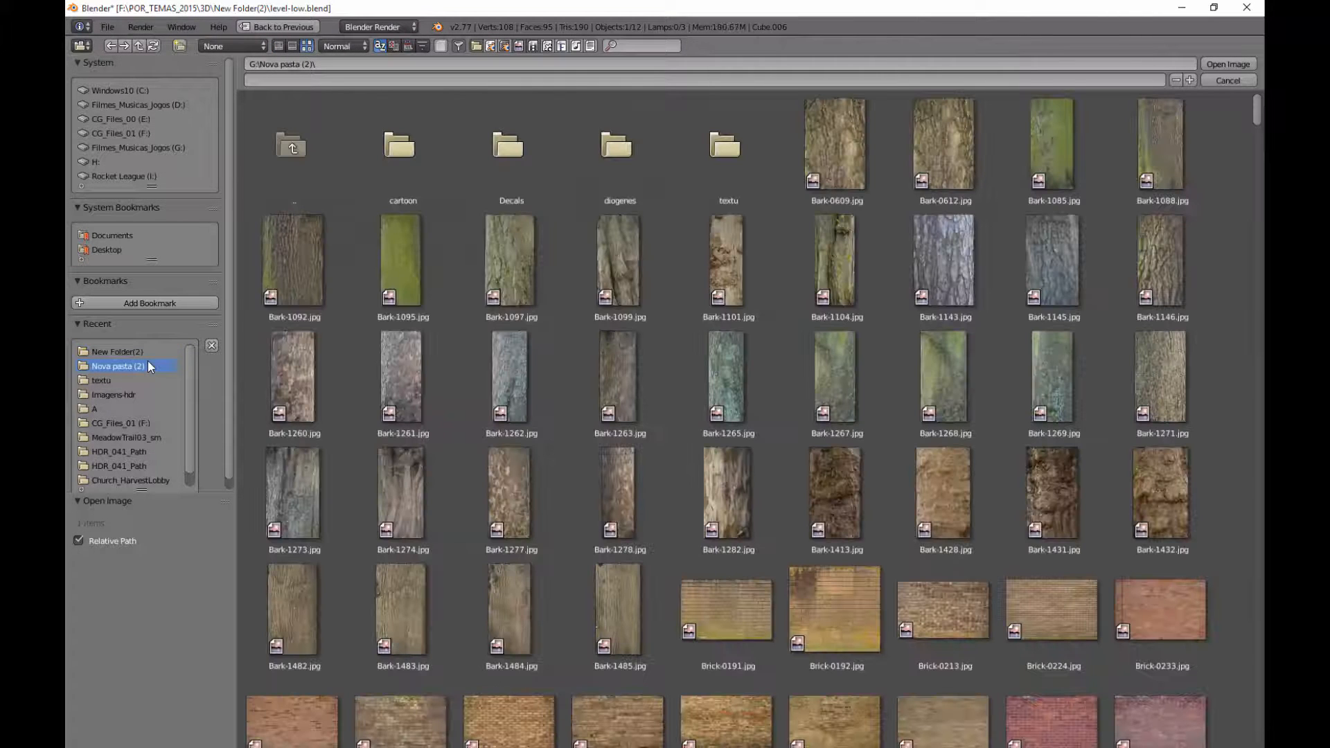
left_click(102, 380)
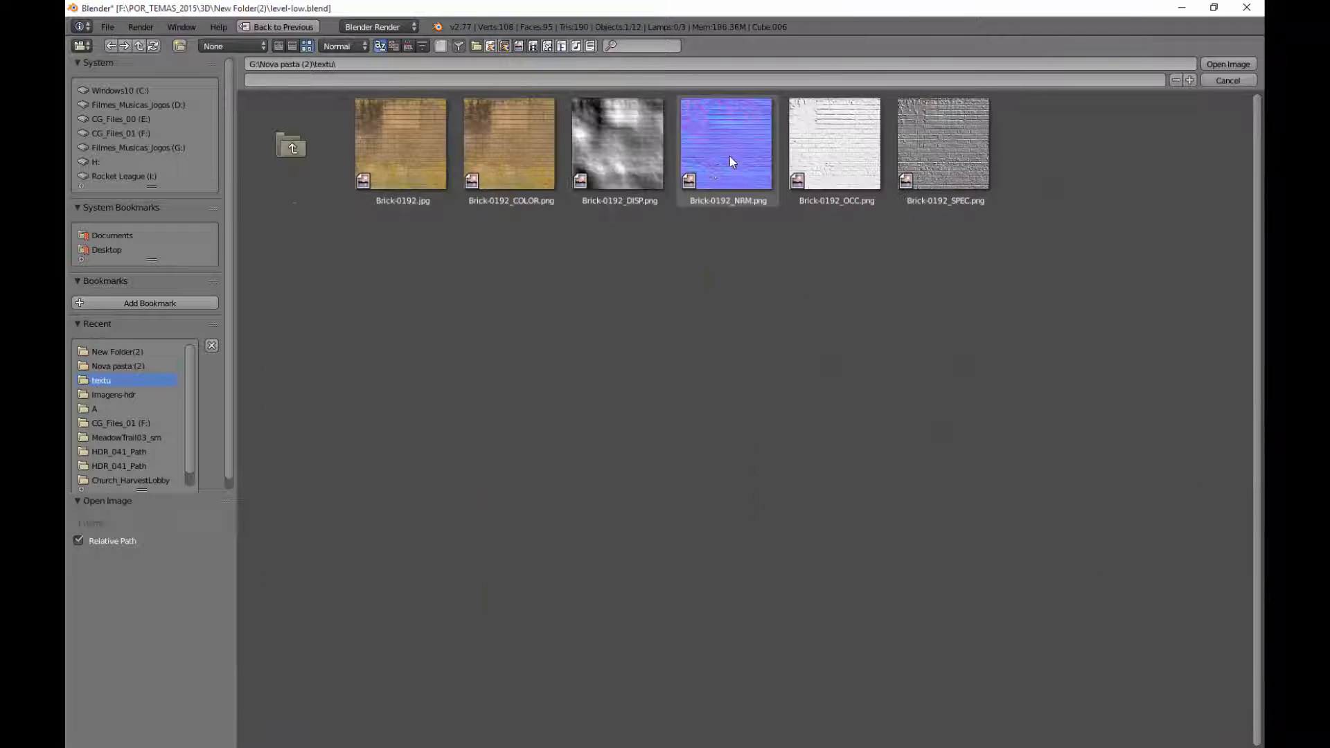
double_click(730, 149)
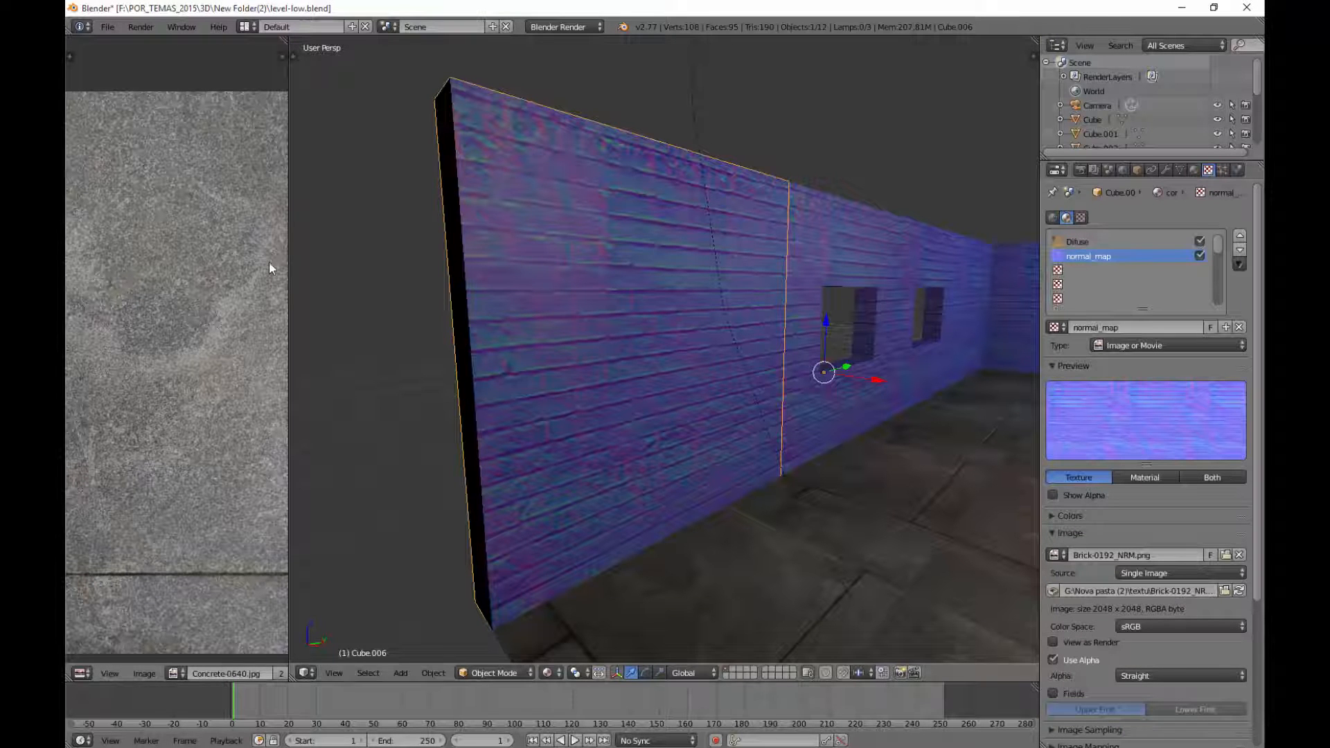
Widen the image editor area and display Brick-0192_NRM.png in it
left_click_drag(294, 231, 358, 230)
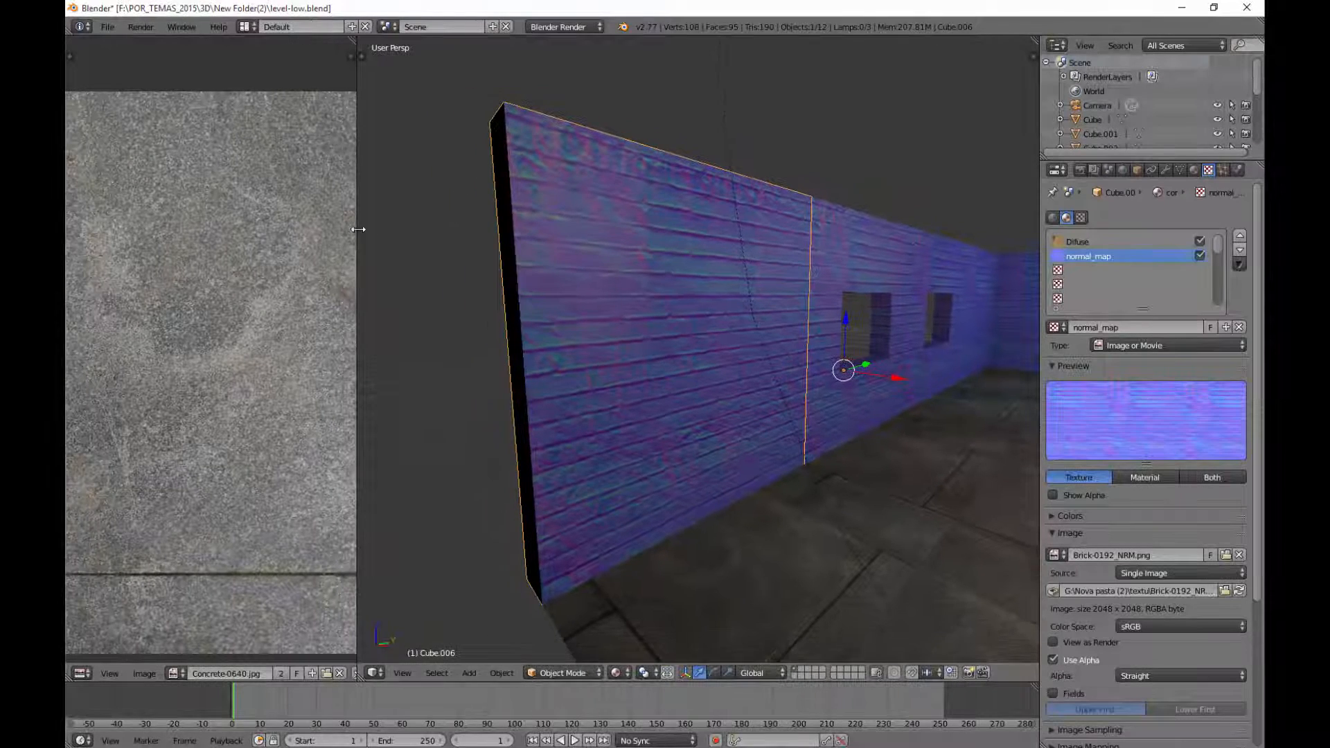
middle_click_drag(836, 297, 733, 287)
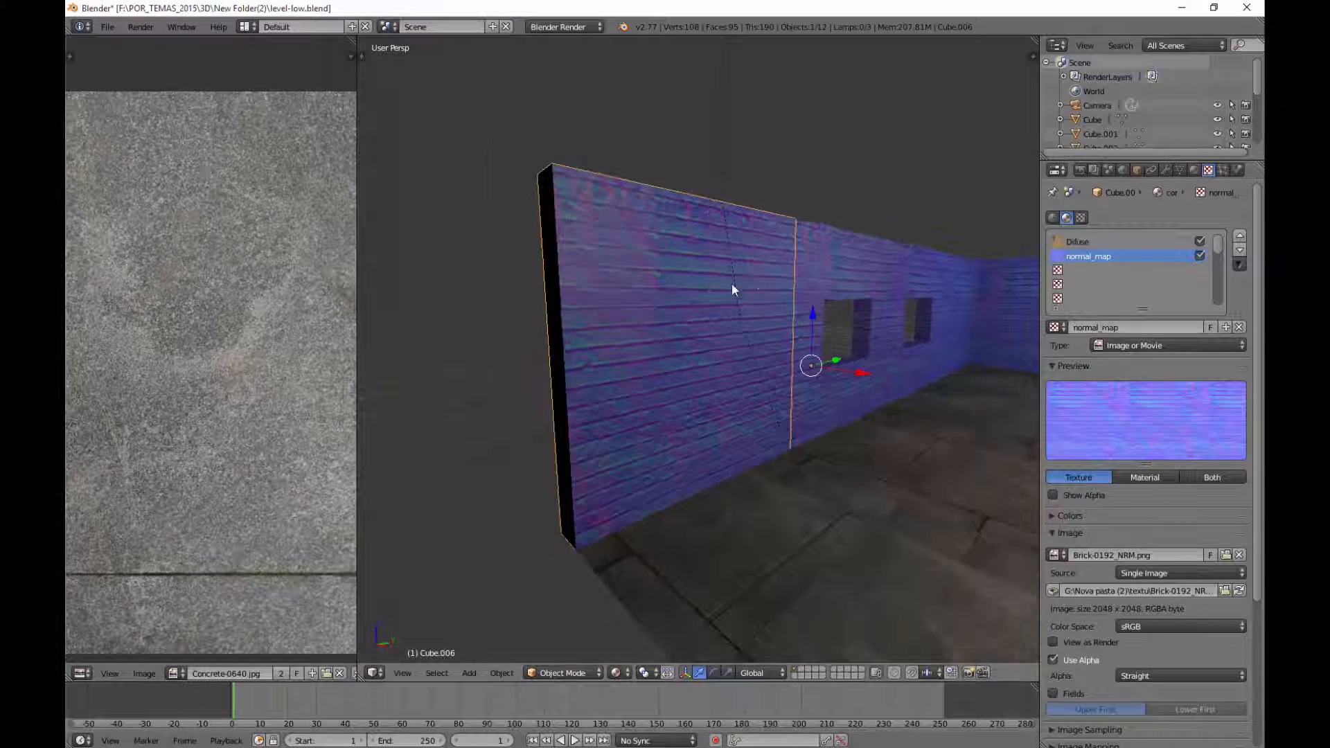
left_click_drag(356, 251, 505, 252)
left_click(144, 674)
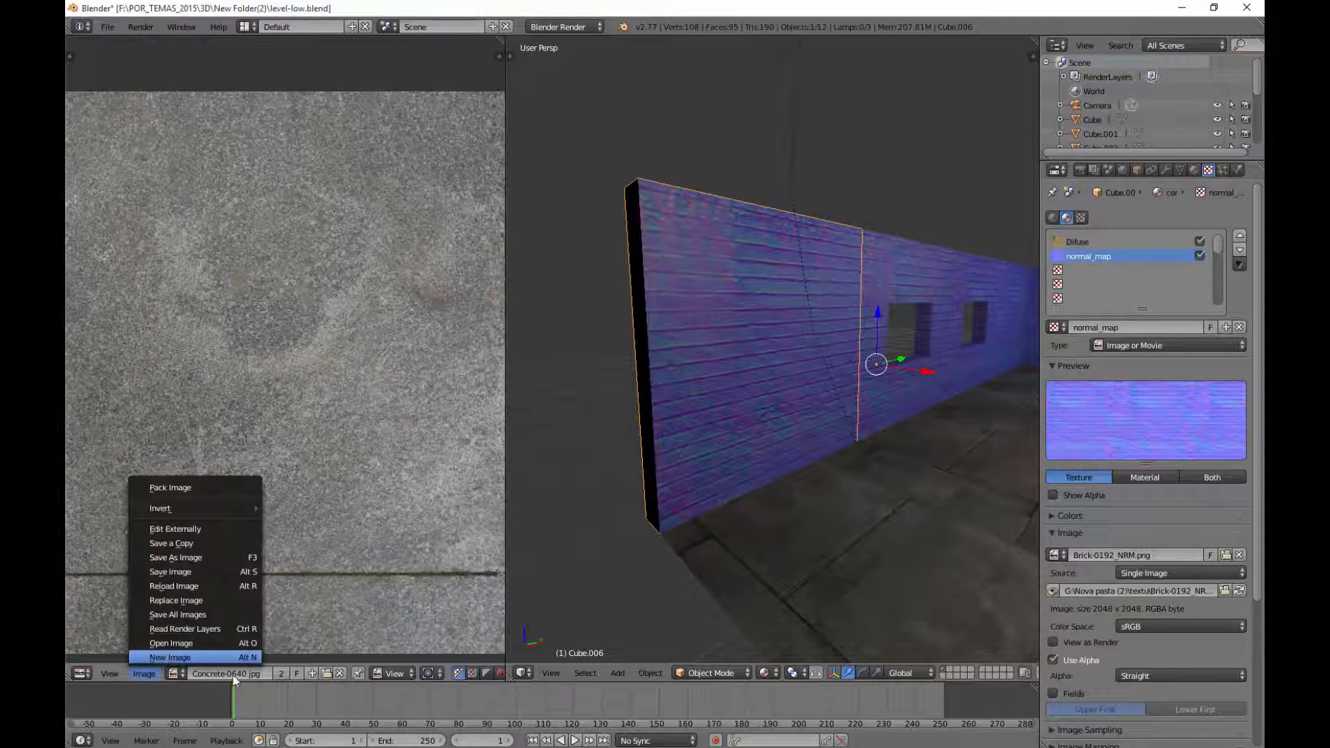
left_click(181, 672)
left_click(229, 543)
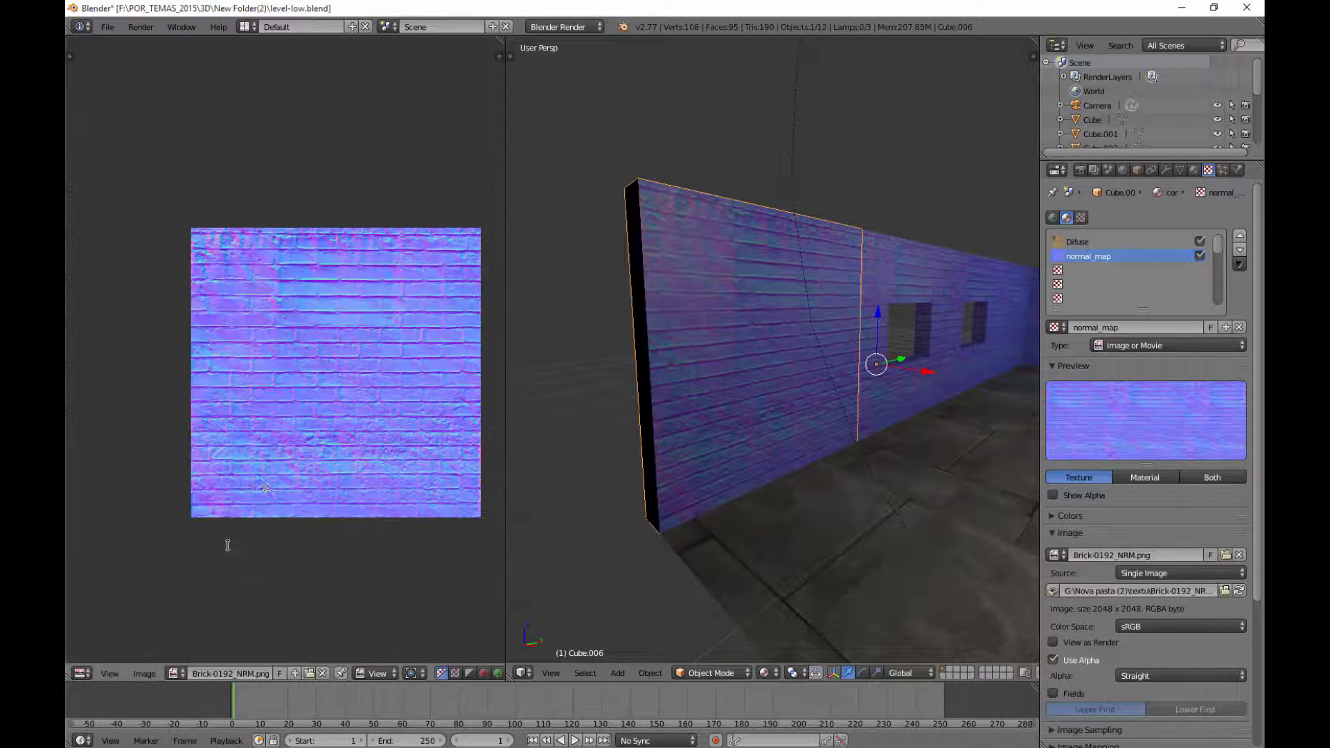
Examine the brick normal map full screen, from its upper edge to the lower rows, and return to the regular layout
scroll(300, 390, "up", 3)
middle_click_drag(307, 399, 286, 492)
scroll(286, 491, "up", 1)
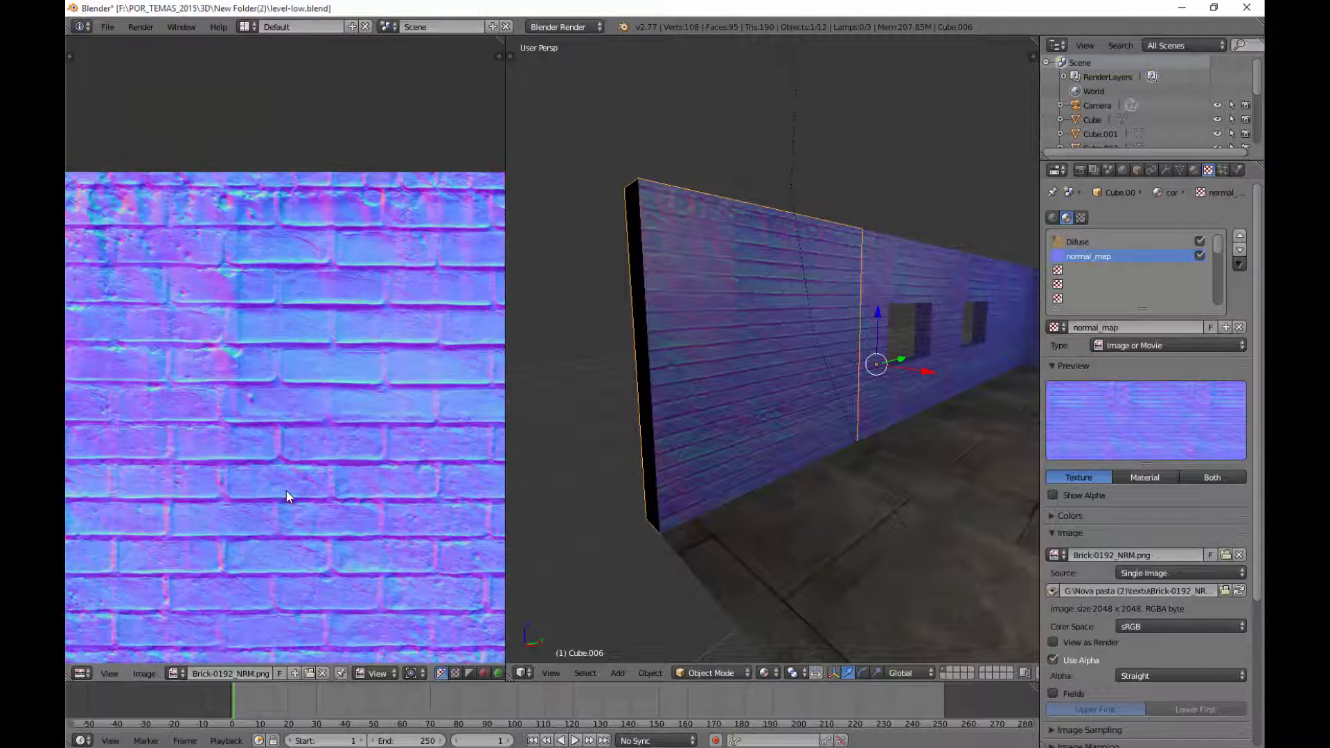
key("ctrl+Up")
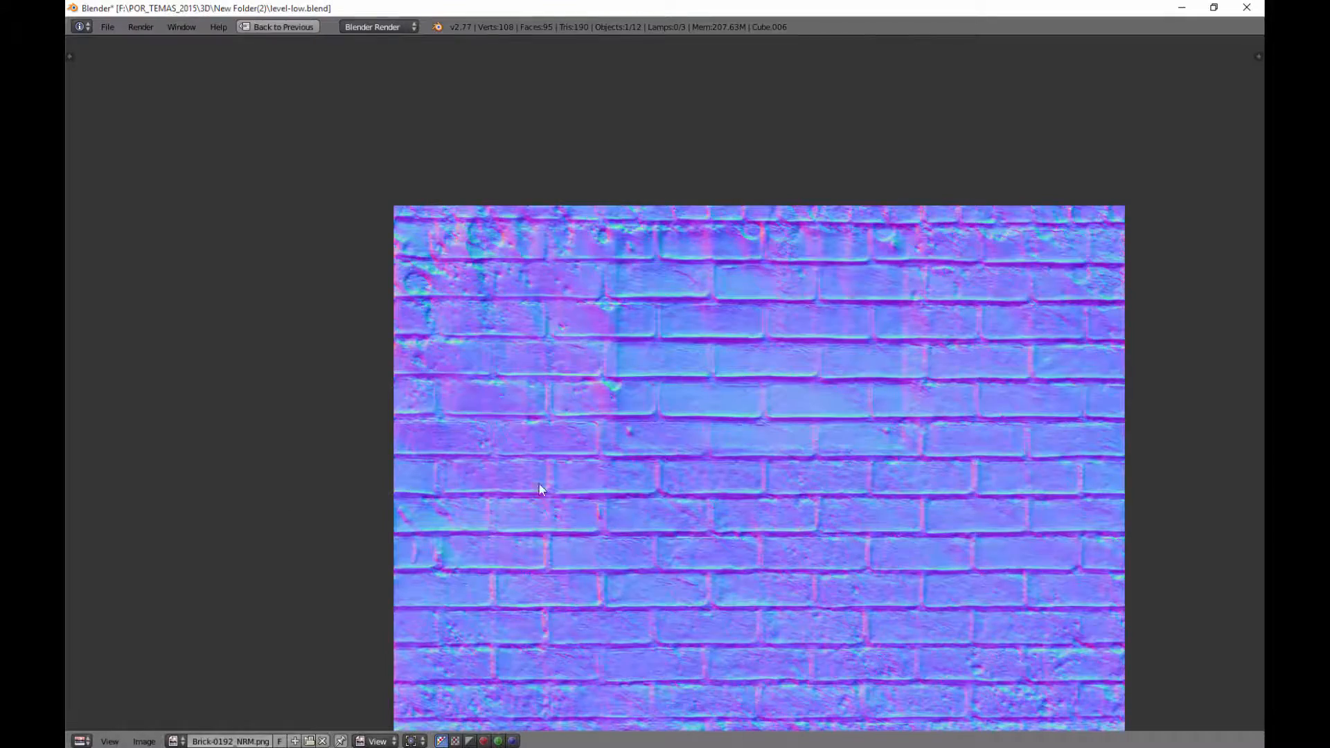
scroll(658, 399, "up", 1)
scroll(667, 398, "up", 2)
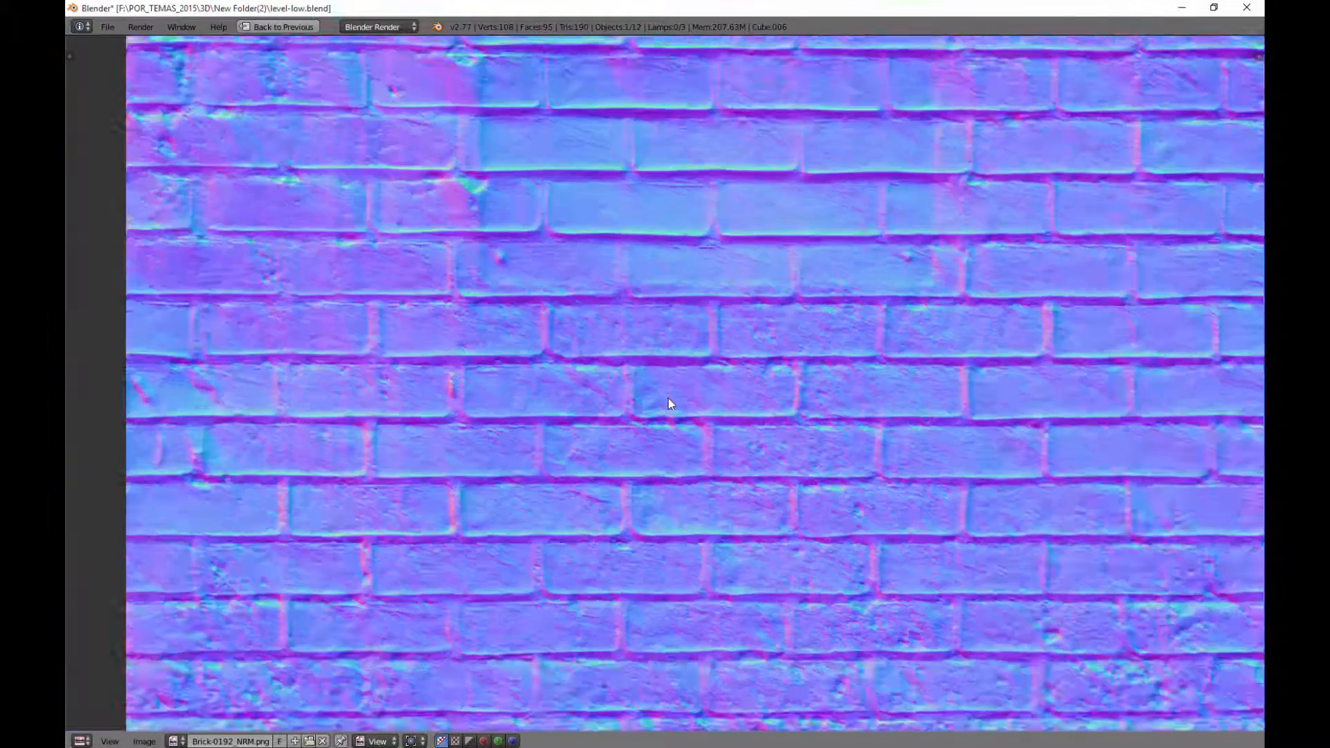
scroll(668, 397, "down", 2)
middle_click_drag(601, 245, 652, 399)
middle_click_drag(746, 413, 608, 252)
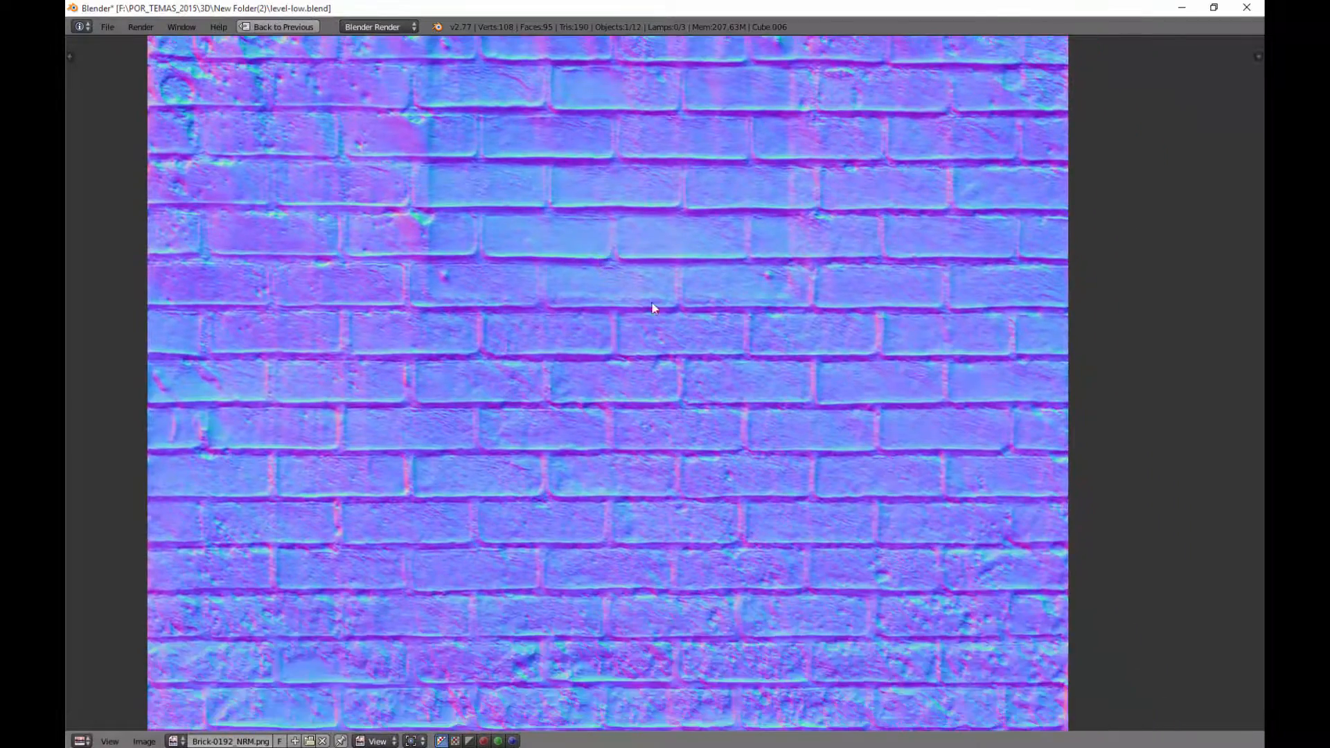
middle_click_drag(747, 407, 754, 466)
middle_click_drag(746, 313, 716, 393)
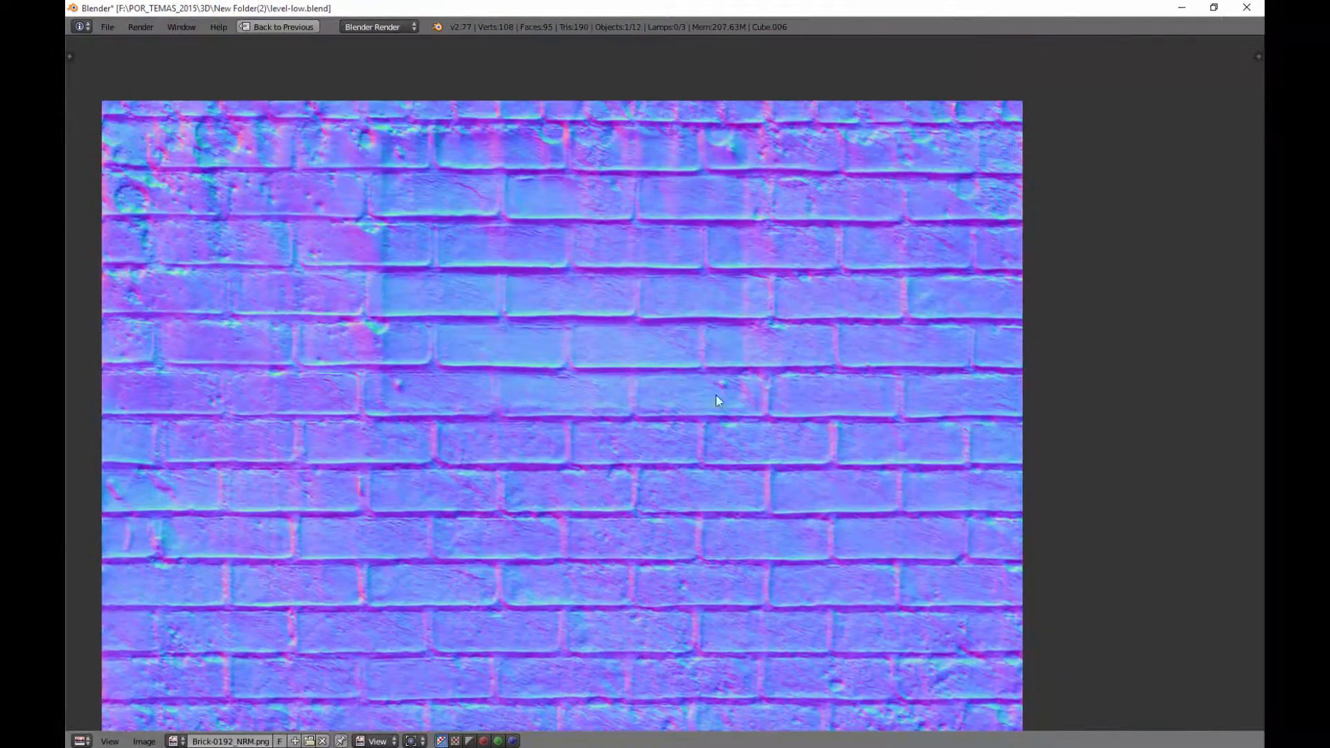
scroll(634, 277, "up", 1)
middle_click_drag(635, 282, 650, 390)
scroll(650, 391, "up", 1)
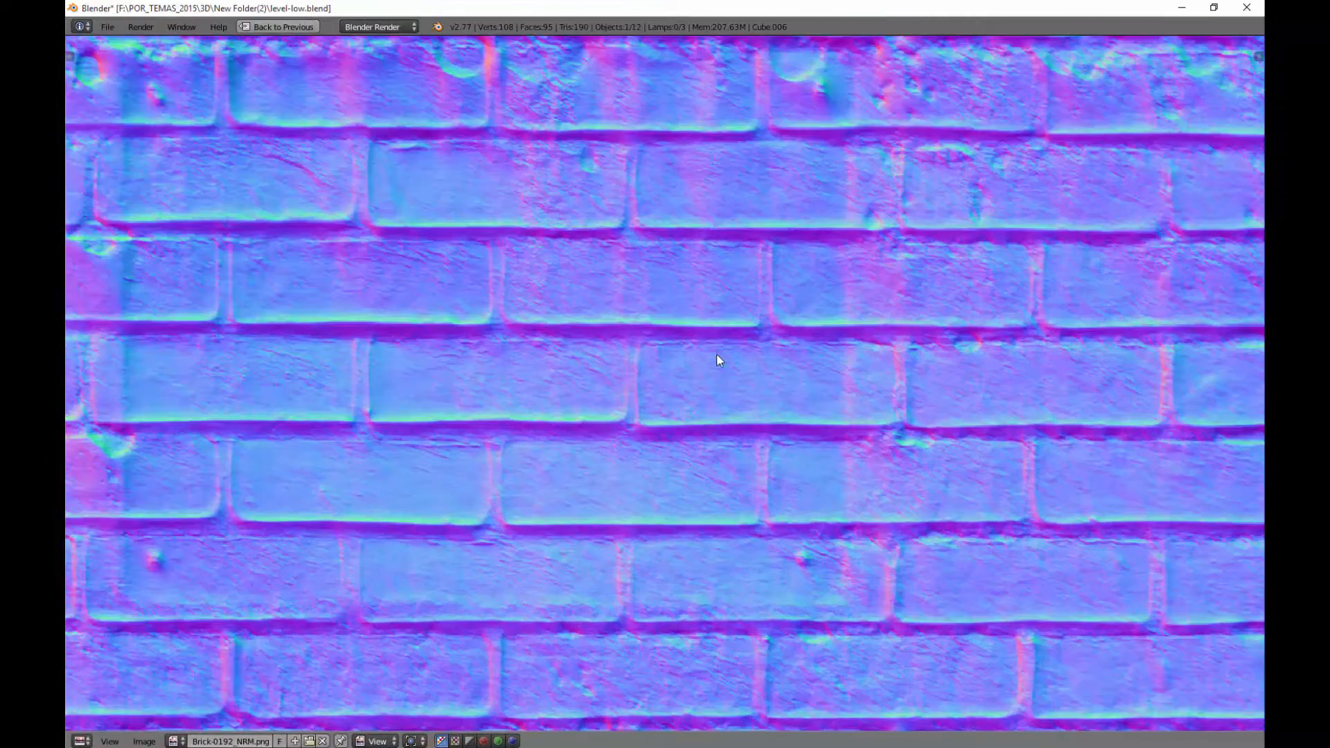
scroll(716, 353, "down", 3)
middle_click_drag(716, 354, 825, 455)
middle_click_drag(583, 227, 603, 455)
middle_click_drag(525, 235, 584, 356)
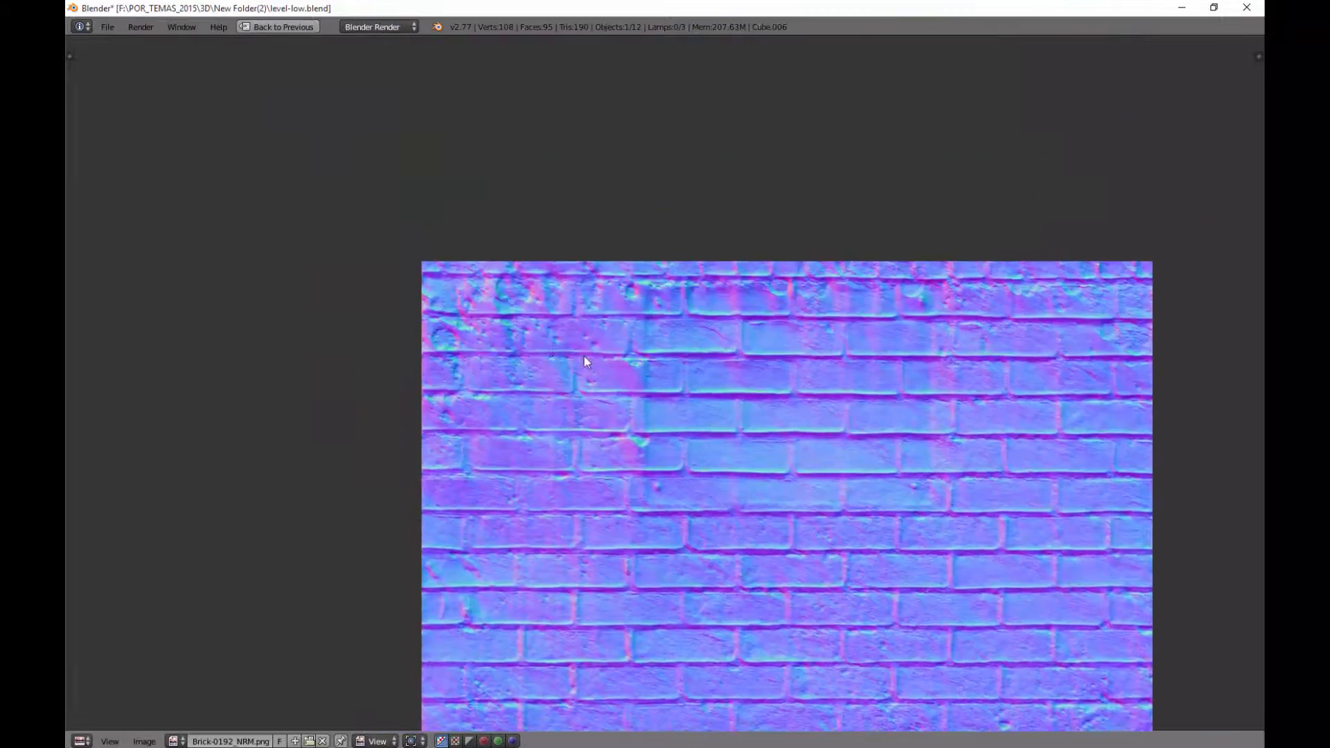
scroll(708, 347, "up", 1)
middle_click_drag(708, 347, 547, 291)
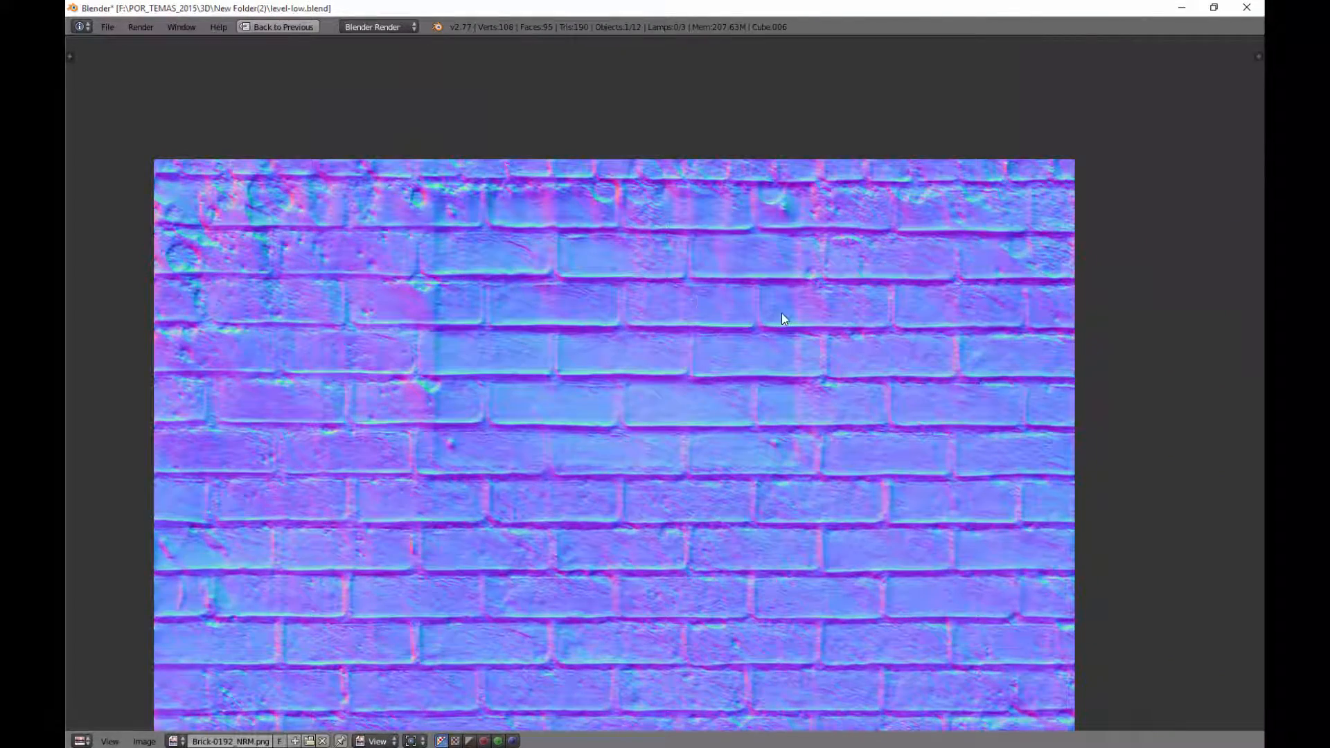
middle_click_drag(782, 318, 973, 336)
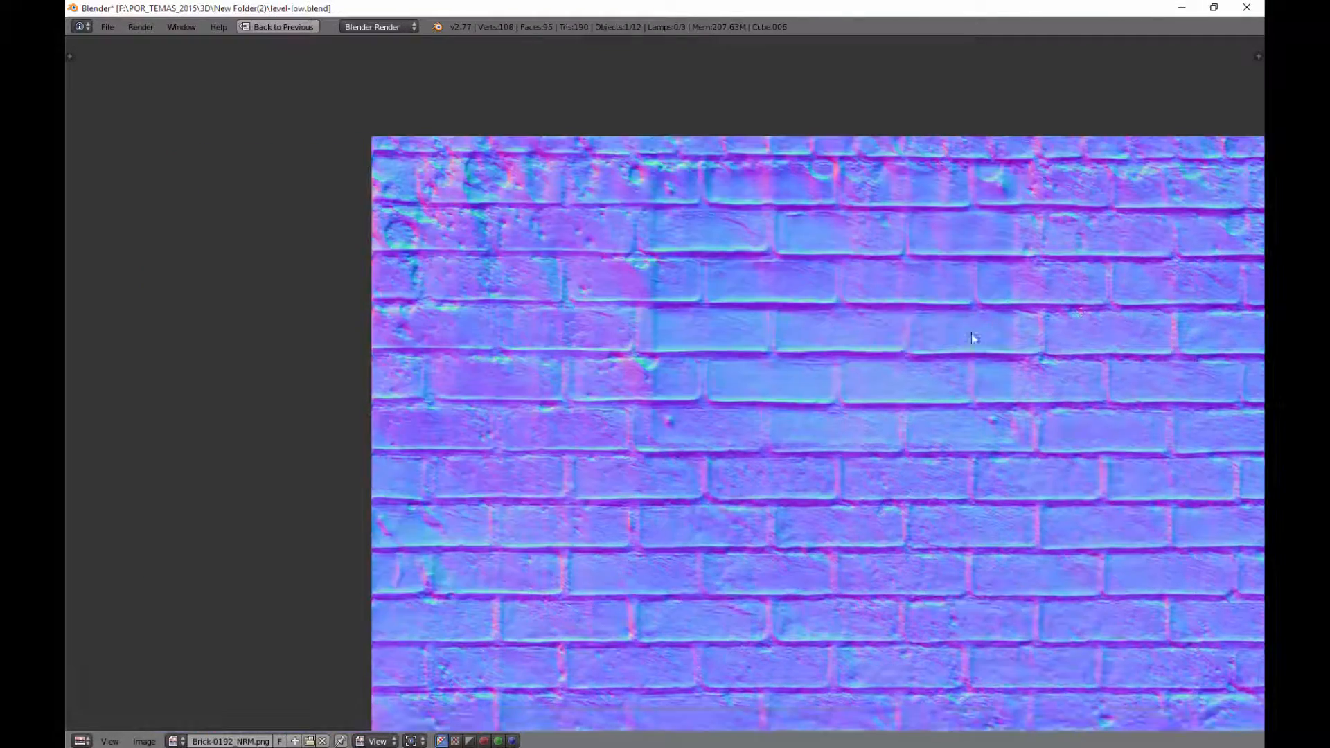
scroll(700, 383, "up", 3)
middle_click_drag(697, 378, 736, 507)
scroll(743, 466, "down", 3)
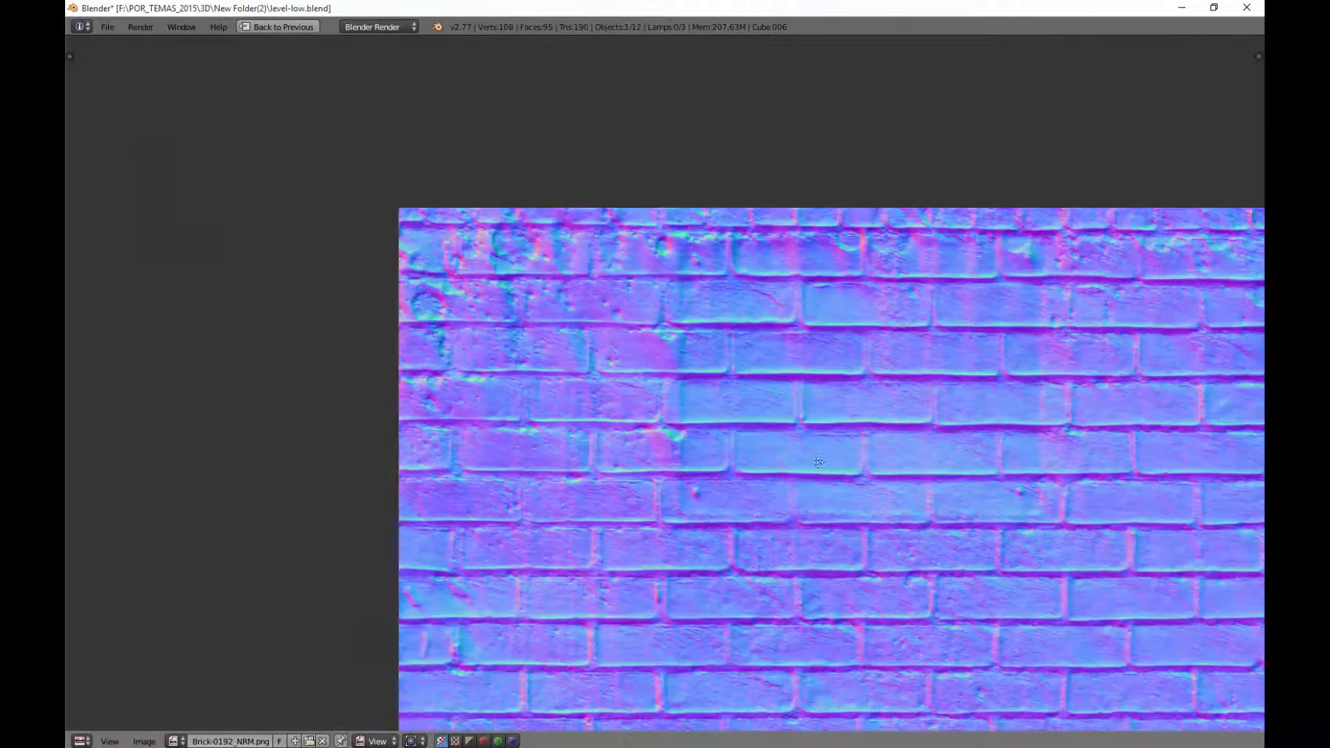
middle_click_drag(853, 541, 732, 137)
scroll(830, 368, "down", 1)
middle_click_drag(830, 368, 841, 475)
scroll(848, 478, "up", 1)
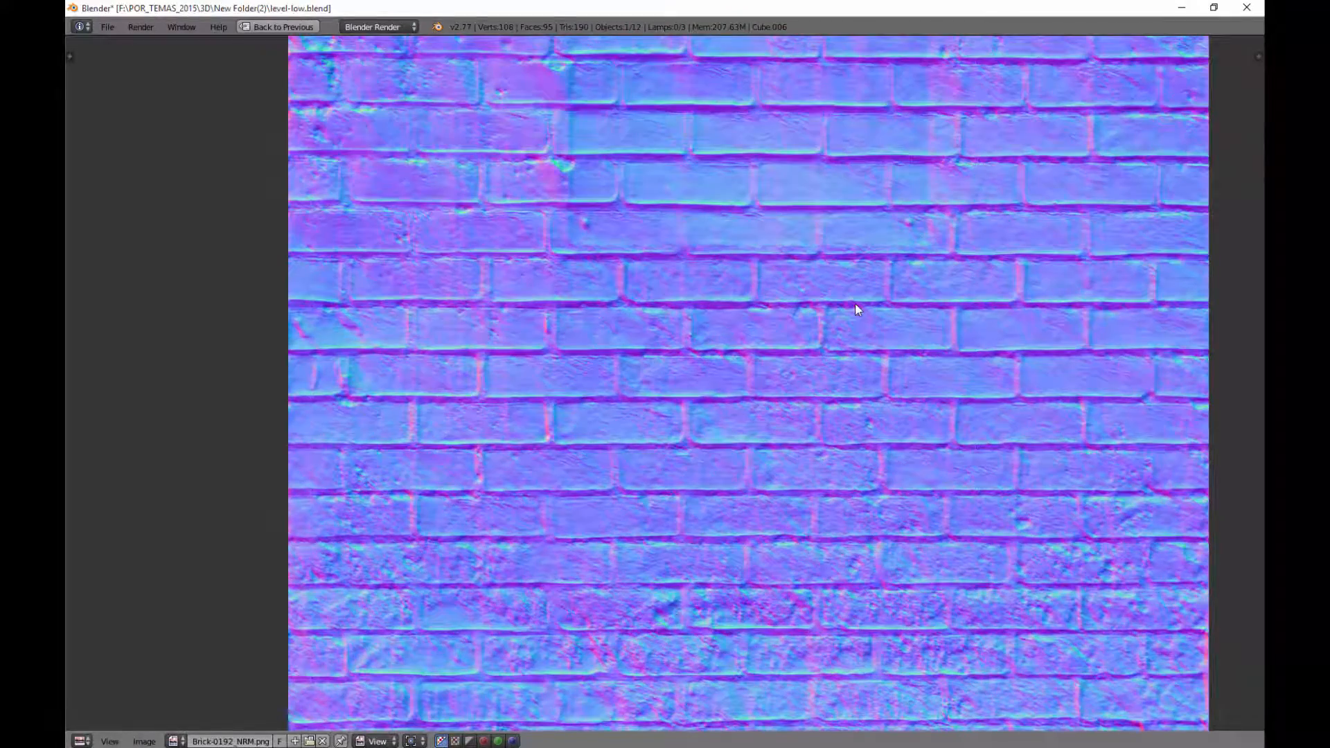
middle_click_drag(910, 218, 871, 327)
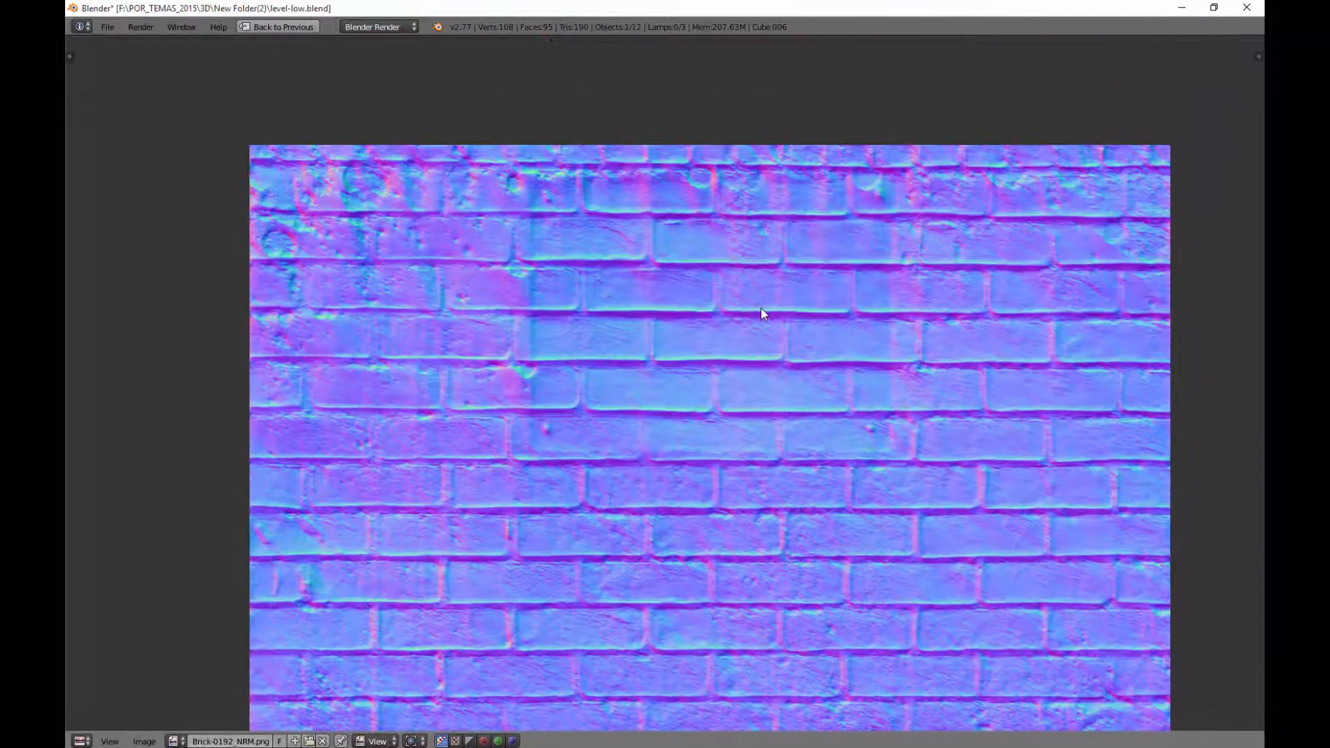
key("ctrl+Up")
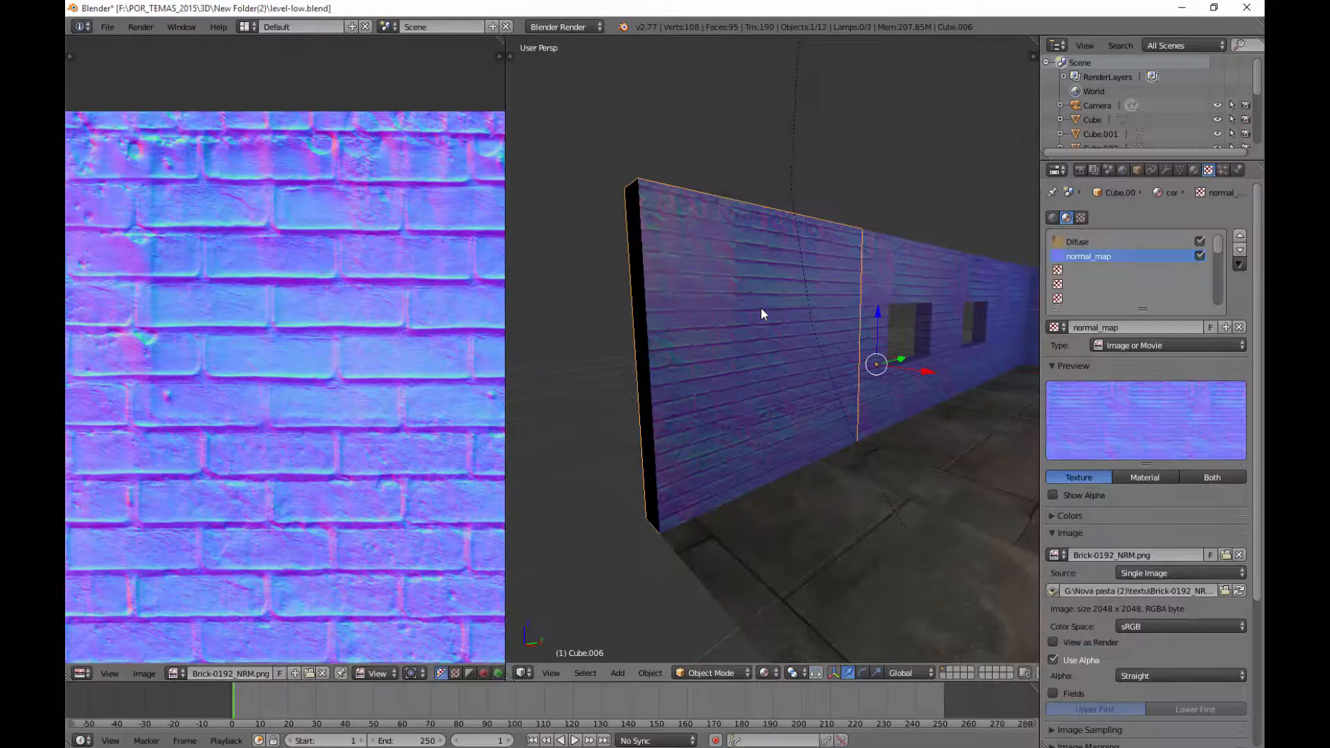
Collapse the preview, image and mapping settings of normal_map and turn off its diffuse color influence
middle_click_drag(842, 334, 820, 379)
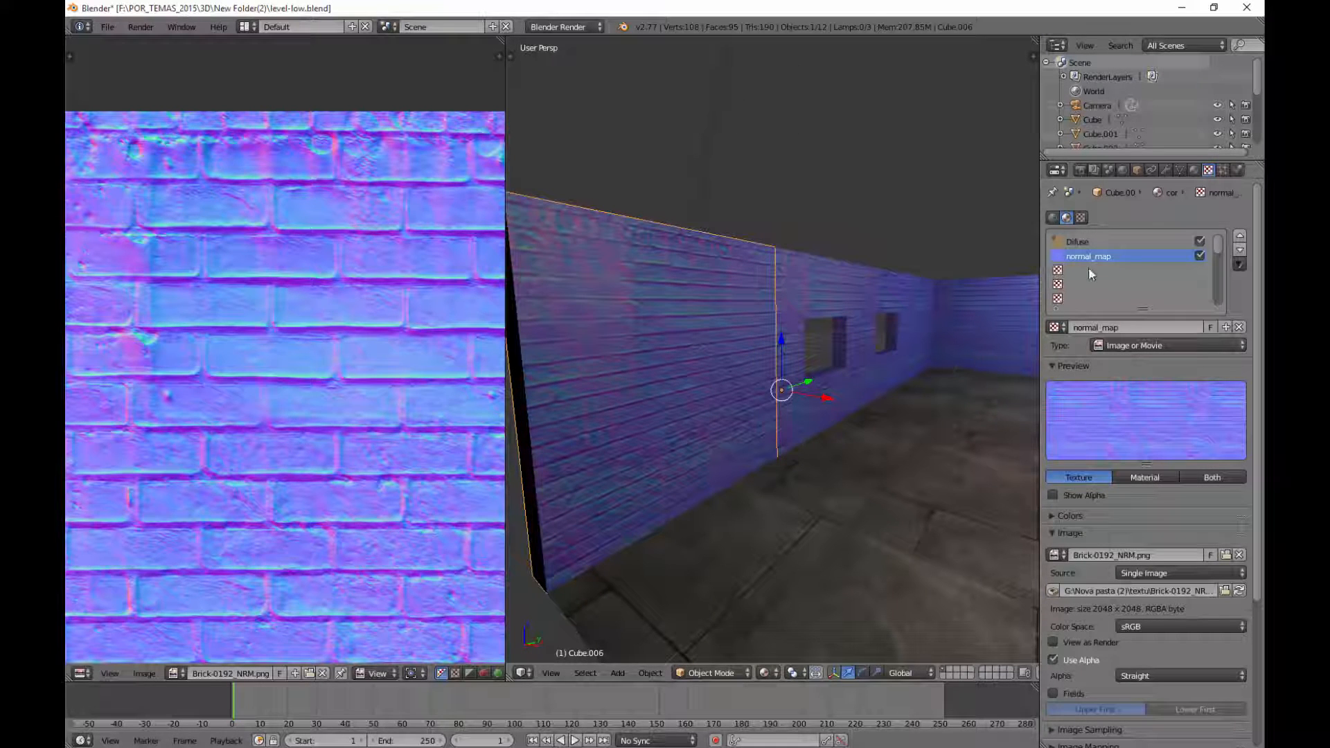
left_click(1075, 367)
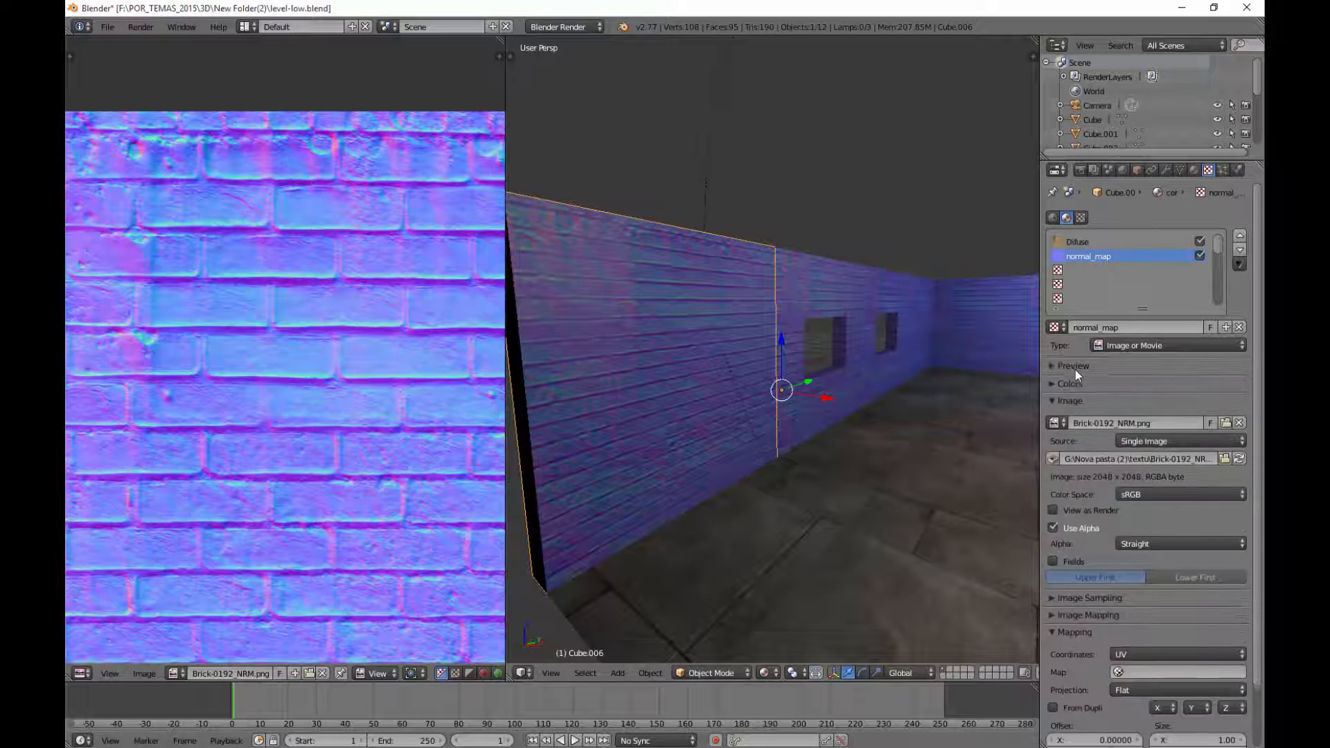
left_click(1067, 397)
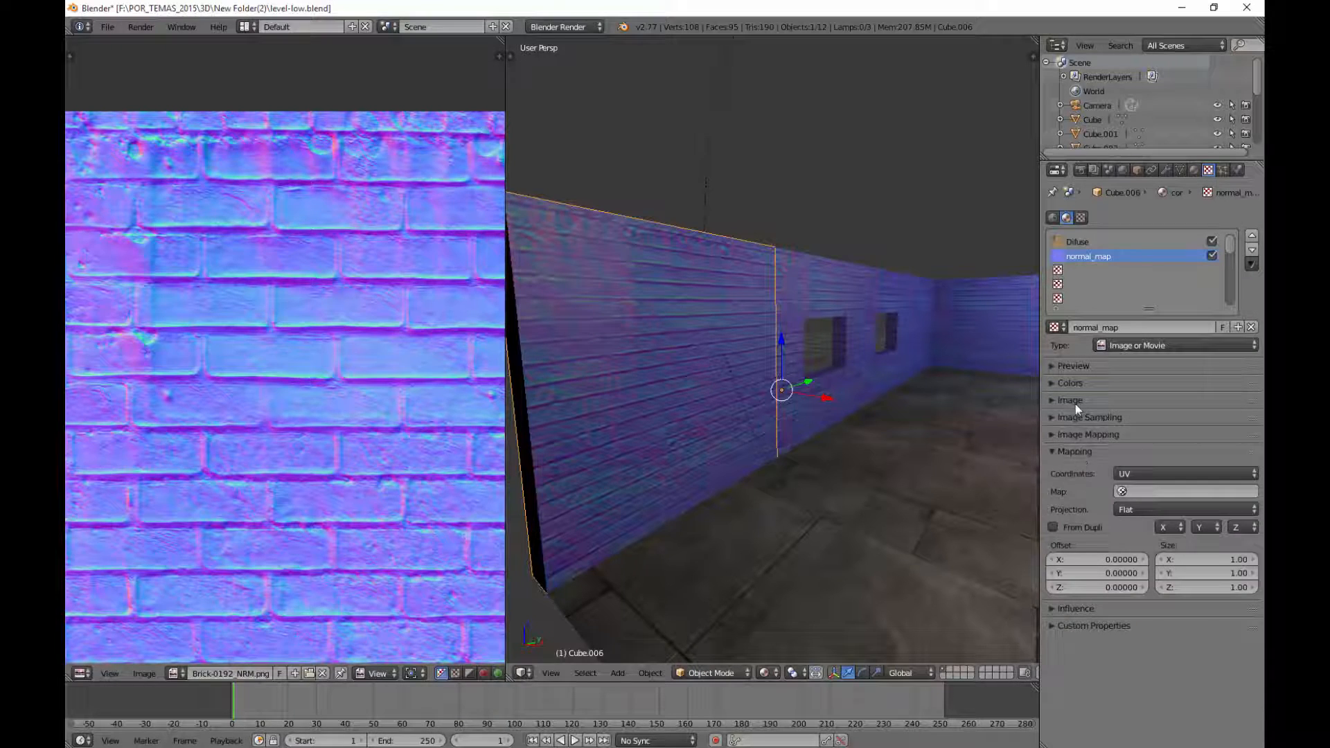
left_click(1074, 402)
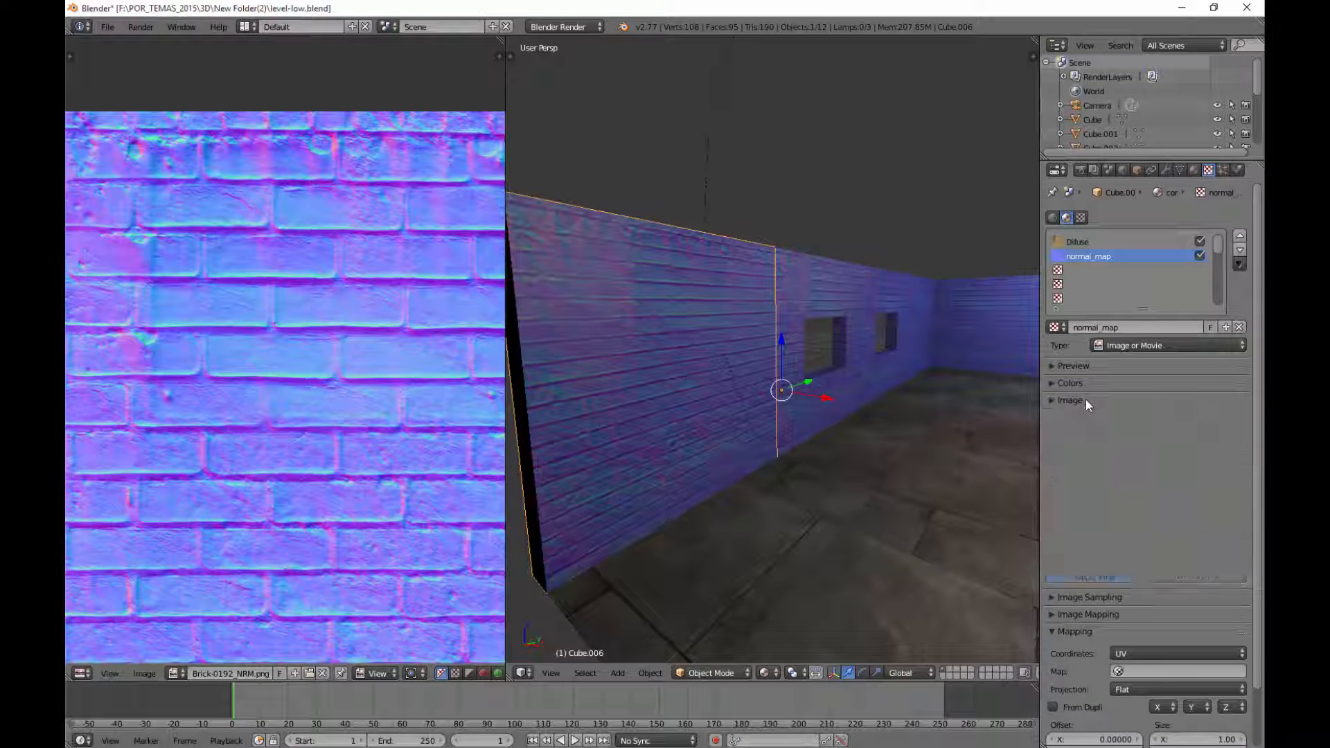
left_click(1086, 400)
left_click(1083, 451)
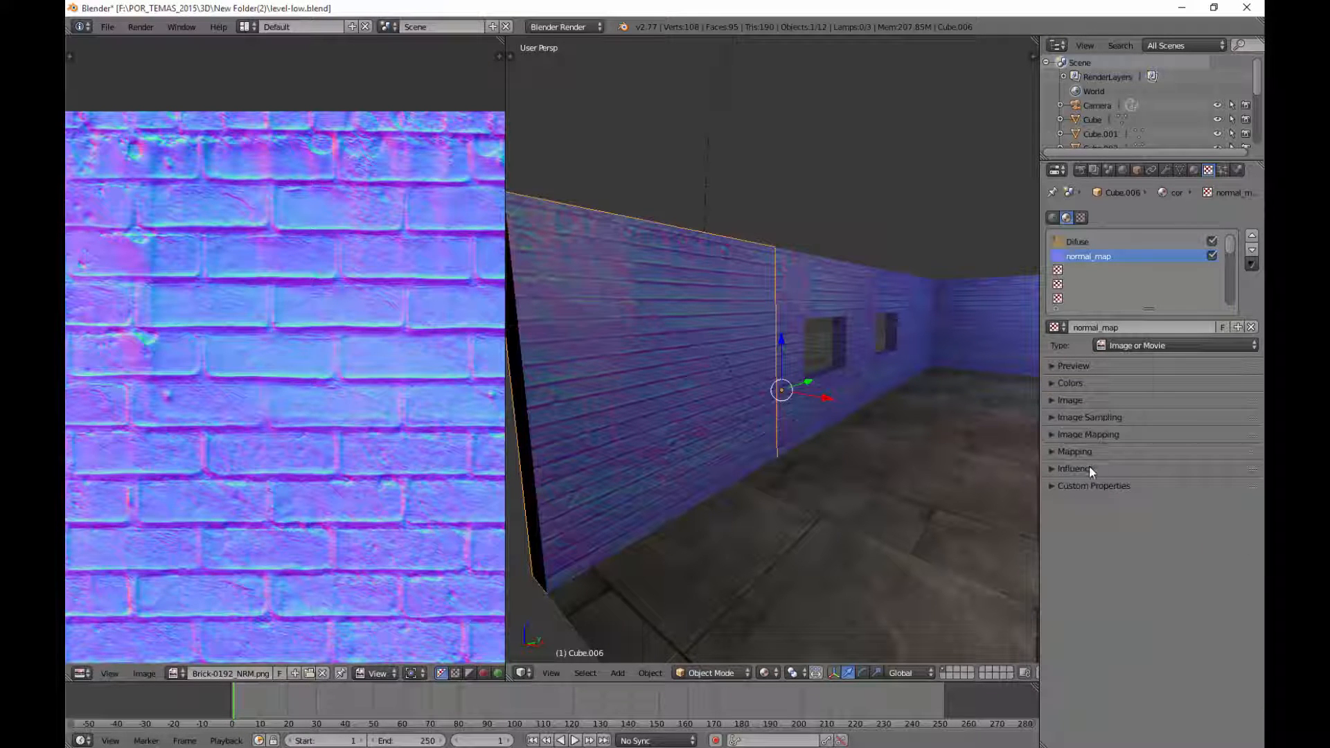
left_click(1089, 468)
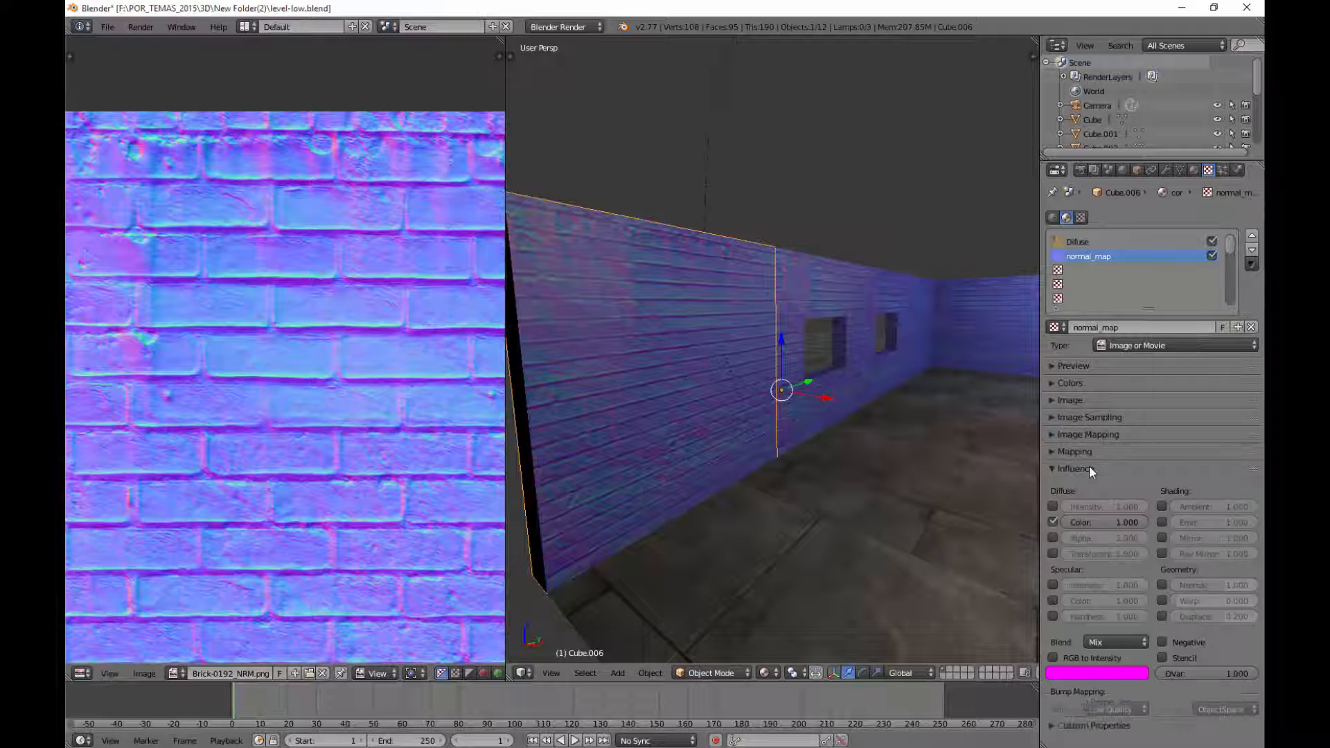
left_click(1052, 522)
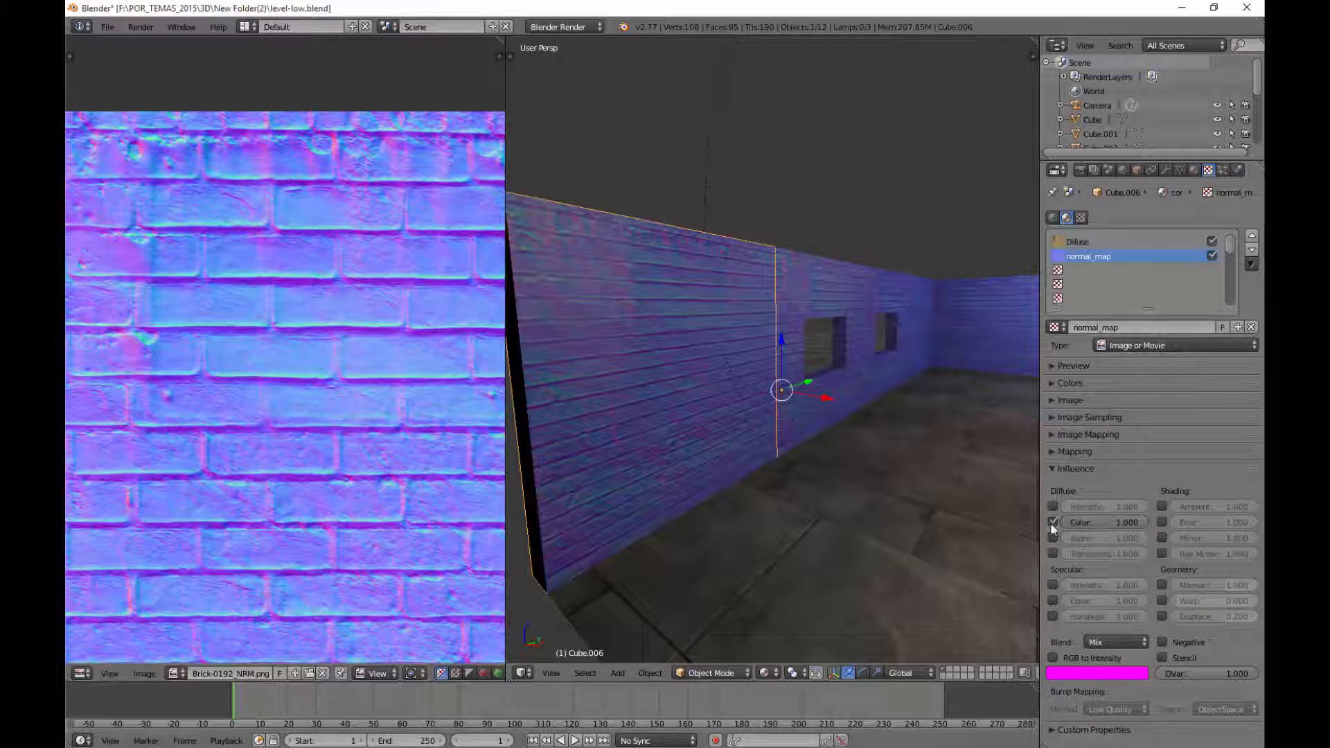
left_click(1053, 522)
left_click(1053, 522)
mouse_move(922, 484)
middle_mouse_down()
mouse_move(880, 454)
mouse_move(937, 473)
middle_mouse_up()
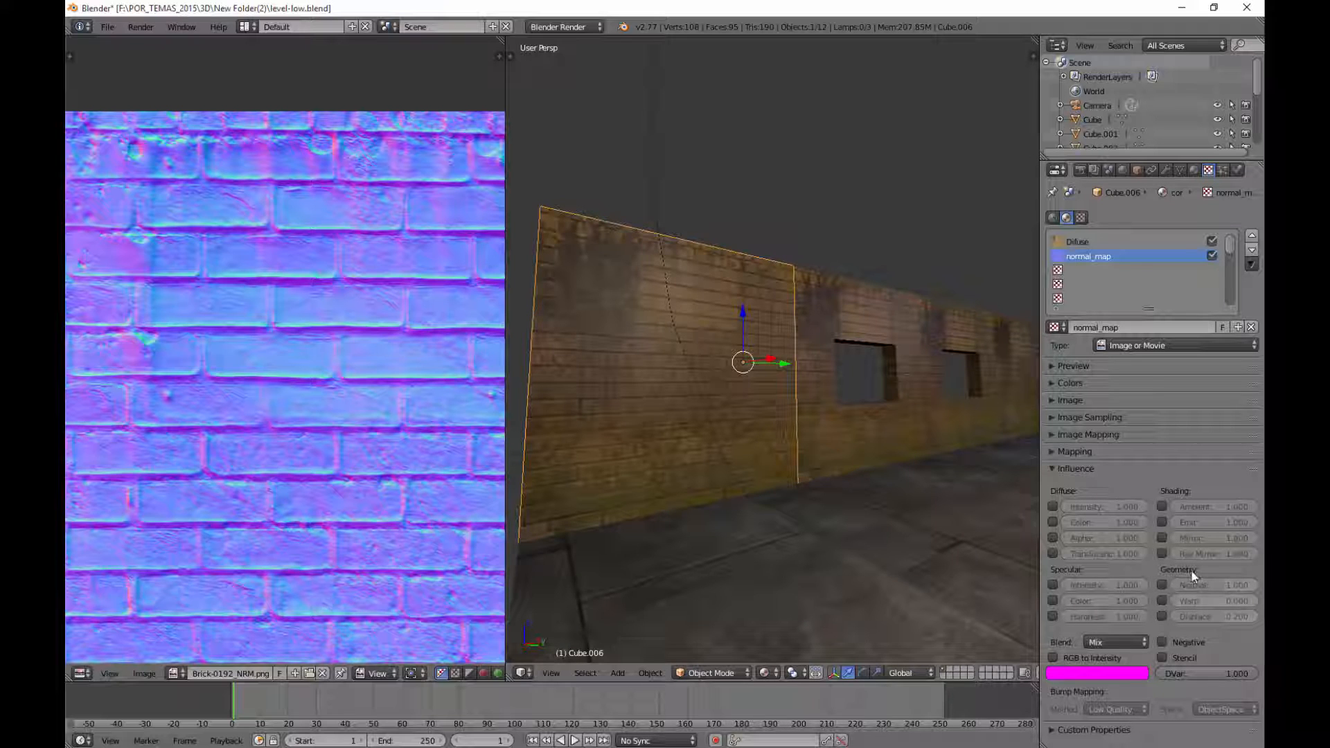
Enable the geometry Normal influence of normal_map and compare the brick relief with it off and on
left_click(1162, 584)
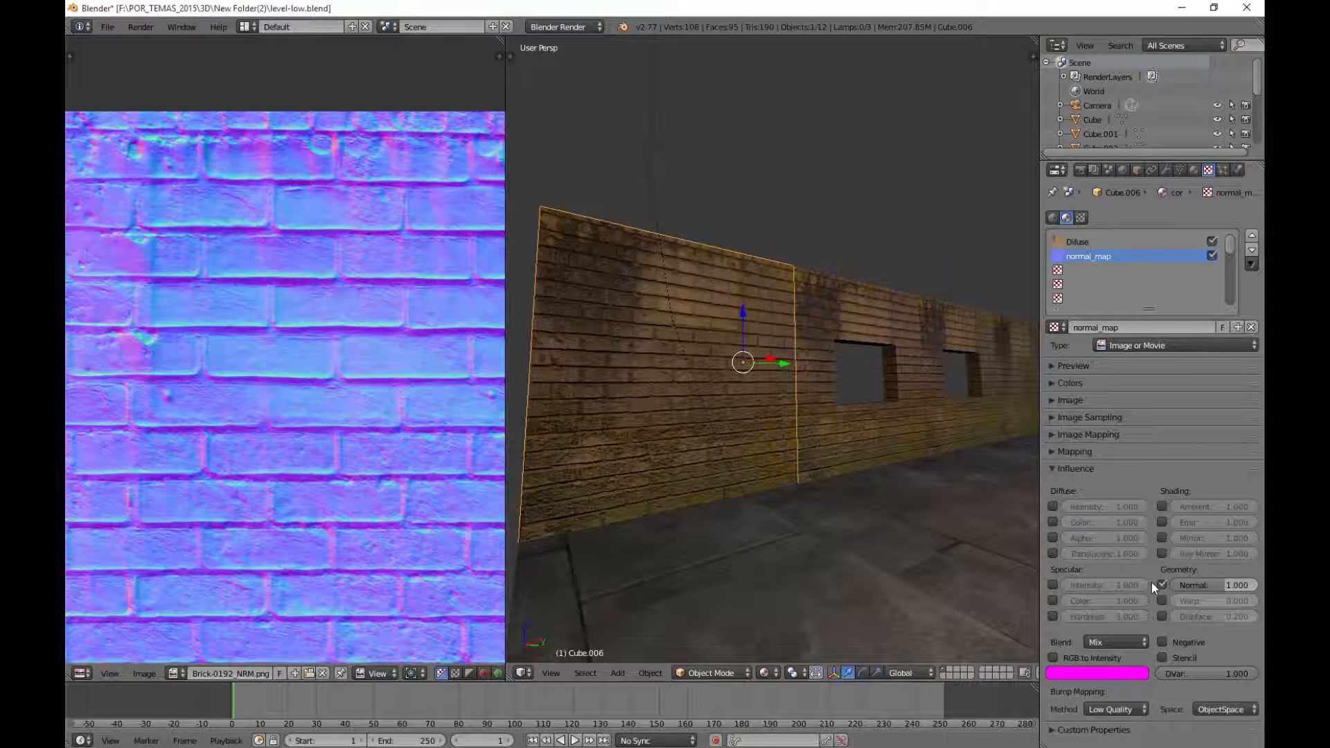
mouse_move(808, 463)
middle_mouse_down()
mouse_move(884, 503)
mouse_move(846, 458)
mouse_move(778, 460)
mouse_move(800, 468)
mouse_move(792, 459)
middle_mouse_up()
scroll(800, 469, "up", 2)
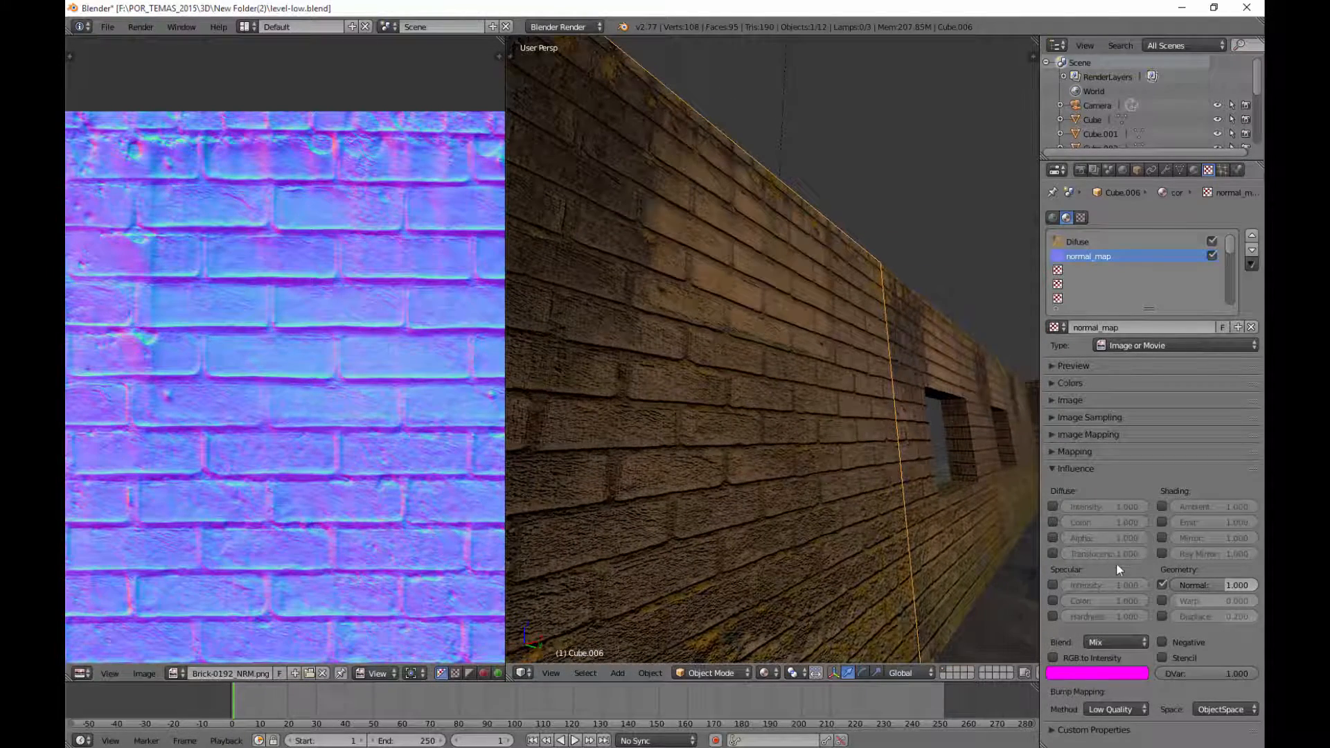
left_click(1162, 585)
left_click(1162, 584)
middle_click_drag(759, 460, 794, 472)
middle_click_drag(695, 448, 767, 424)
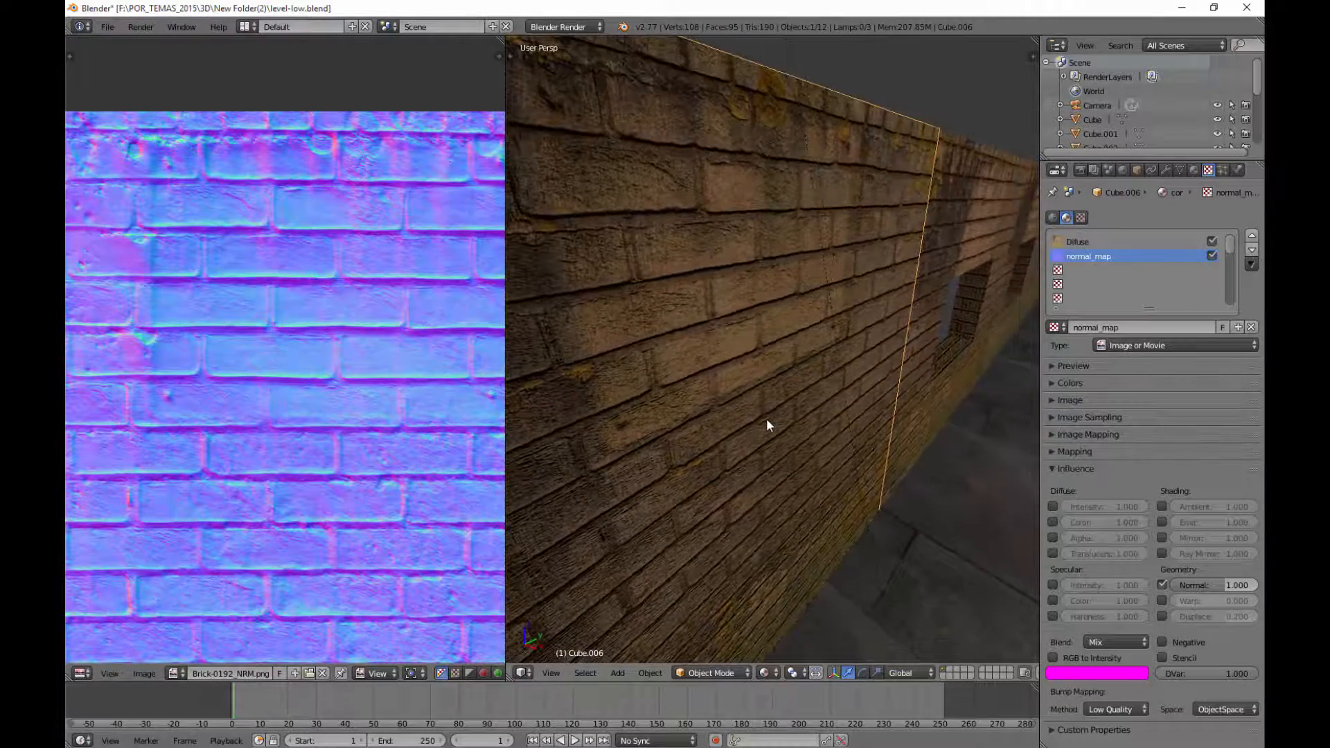
Raise the Normal influence of normal_map to 5.000 while viewing the end wall segment from the front
middle_click_drag(802, 466, 890, 440)
middle_click_drag(936, 500, 788, 466)
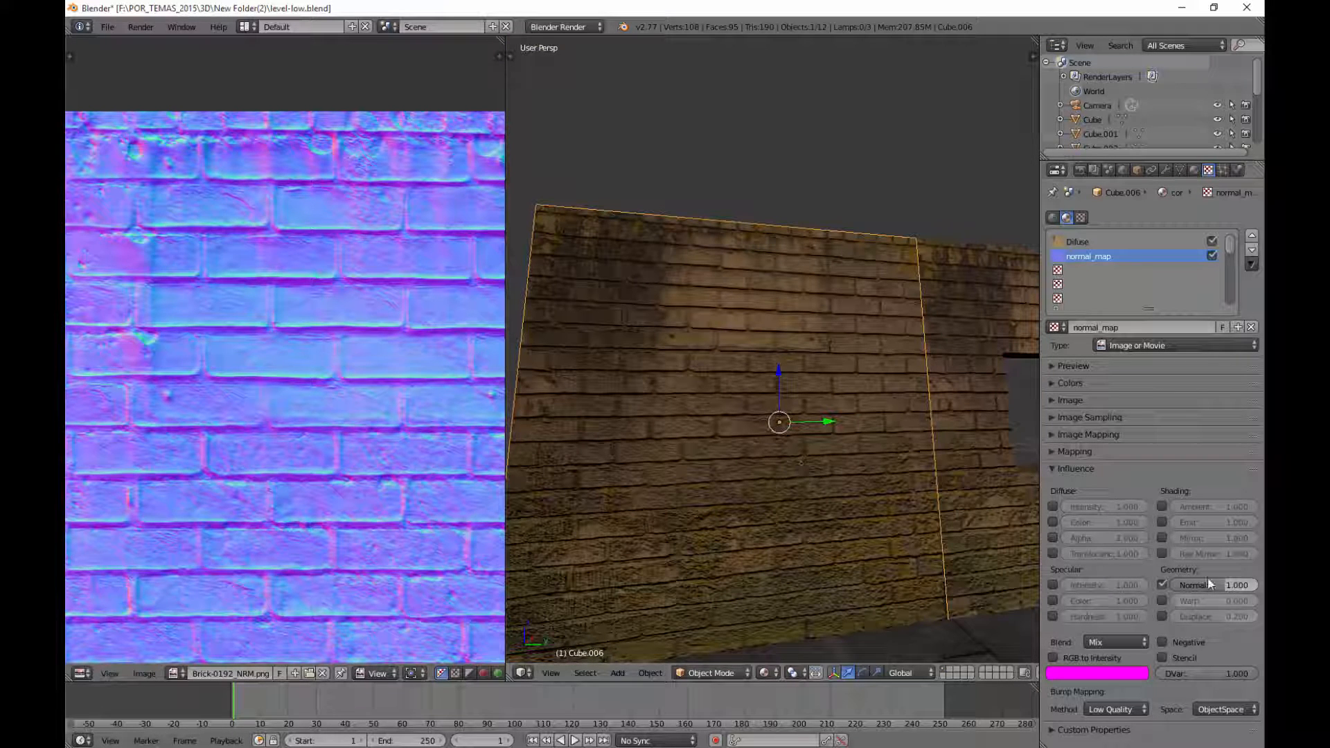
mouse_move(1240, 585)
left_mouse_down()
mouse_move(1195, 586)
mouse_move(1258, 585)
left_mouse_up()
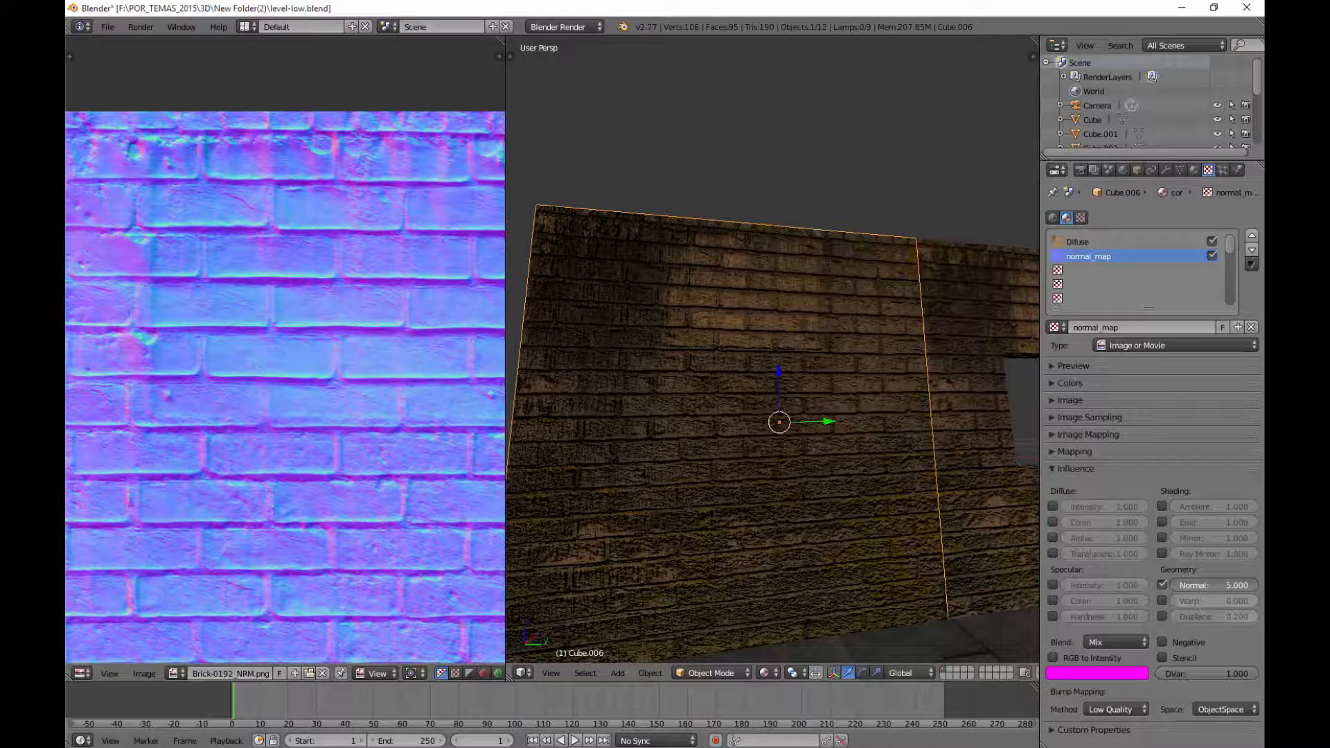
Lower the Normal influence of normal_map to 0.224 and deselect the end wall segment, checking the brick relief at an oblique angle
mouse_move(1257, 586)
left_mouse_down()
mouse_move(1172, 586)
mouse_move(1215, 586)
left_mouse_up()
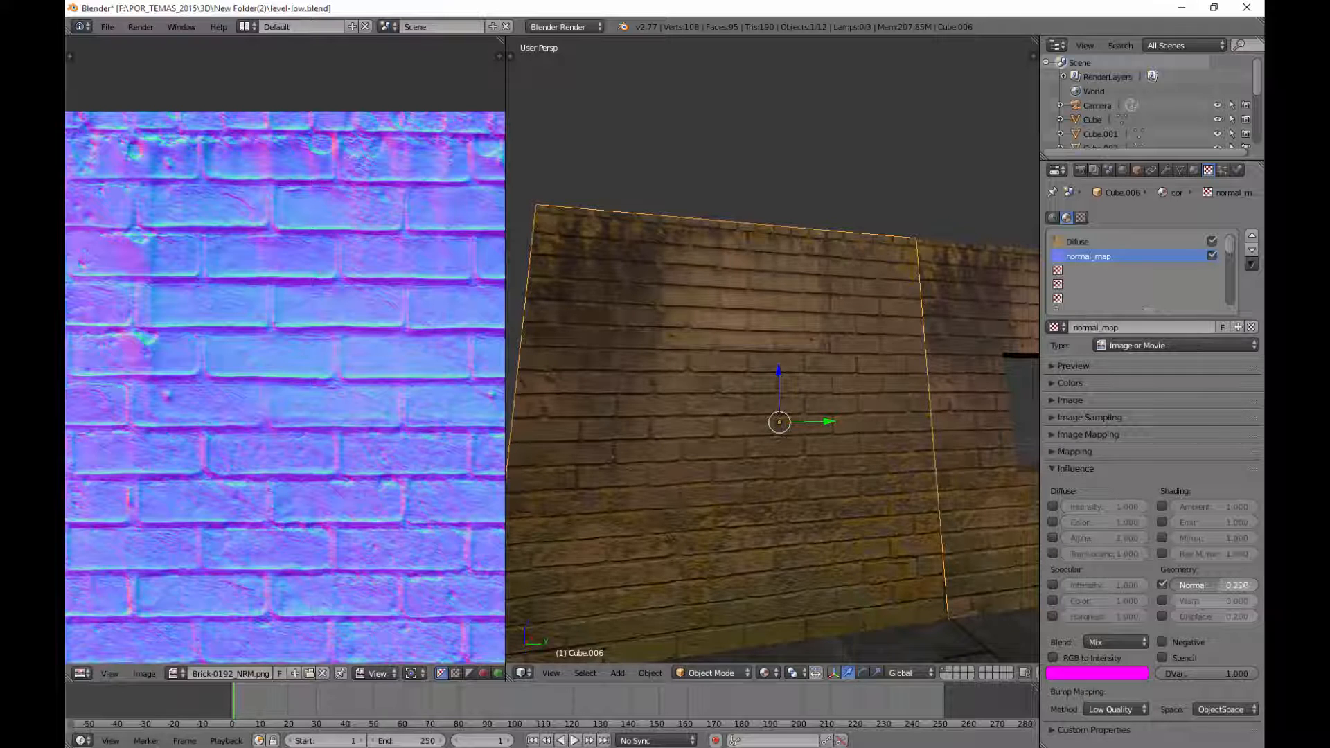
left_click_drag(1237, 585, 1250, 586)
middle_click_drag(685, 458, 846, 443)
key("a")
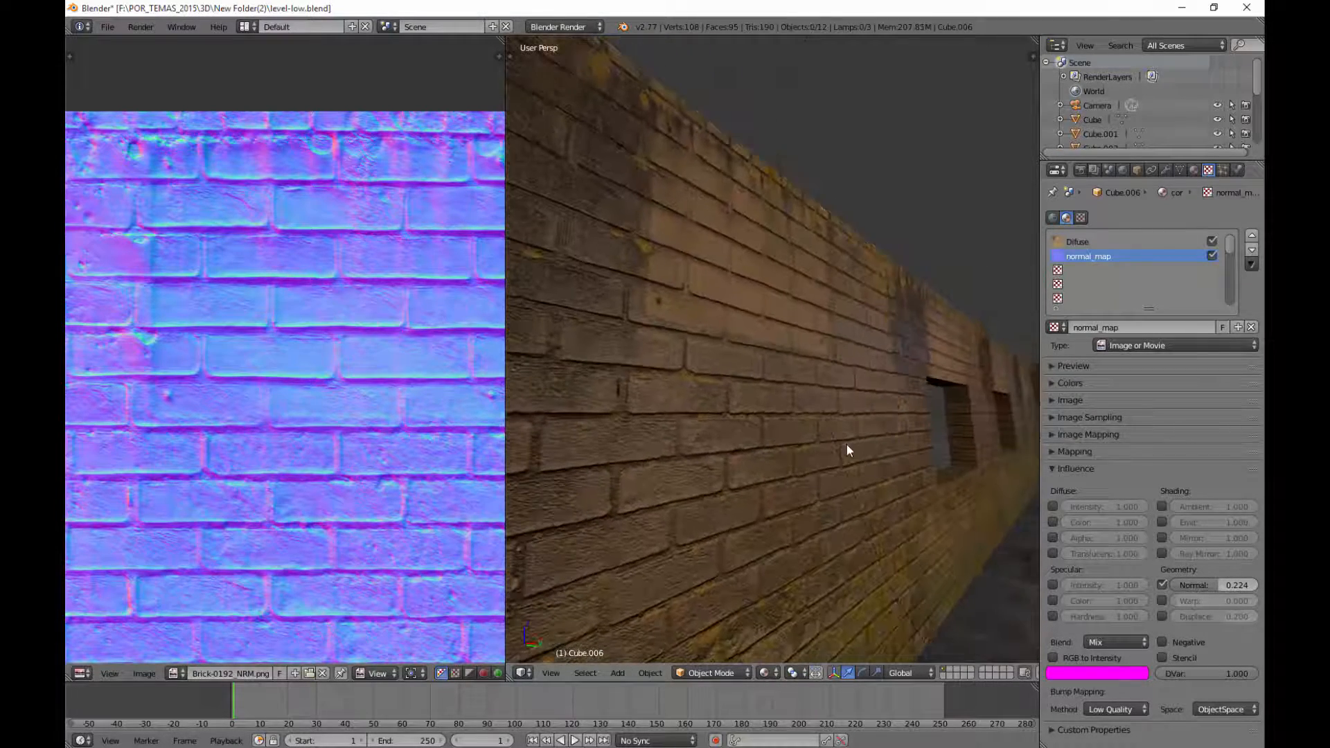
middle_click_drag(843, 510, 755, 514)
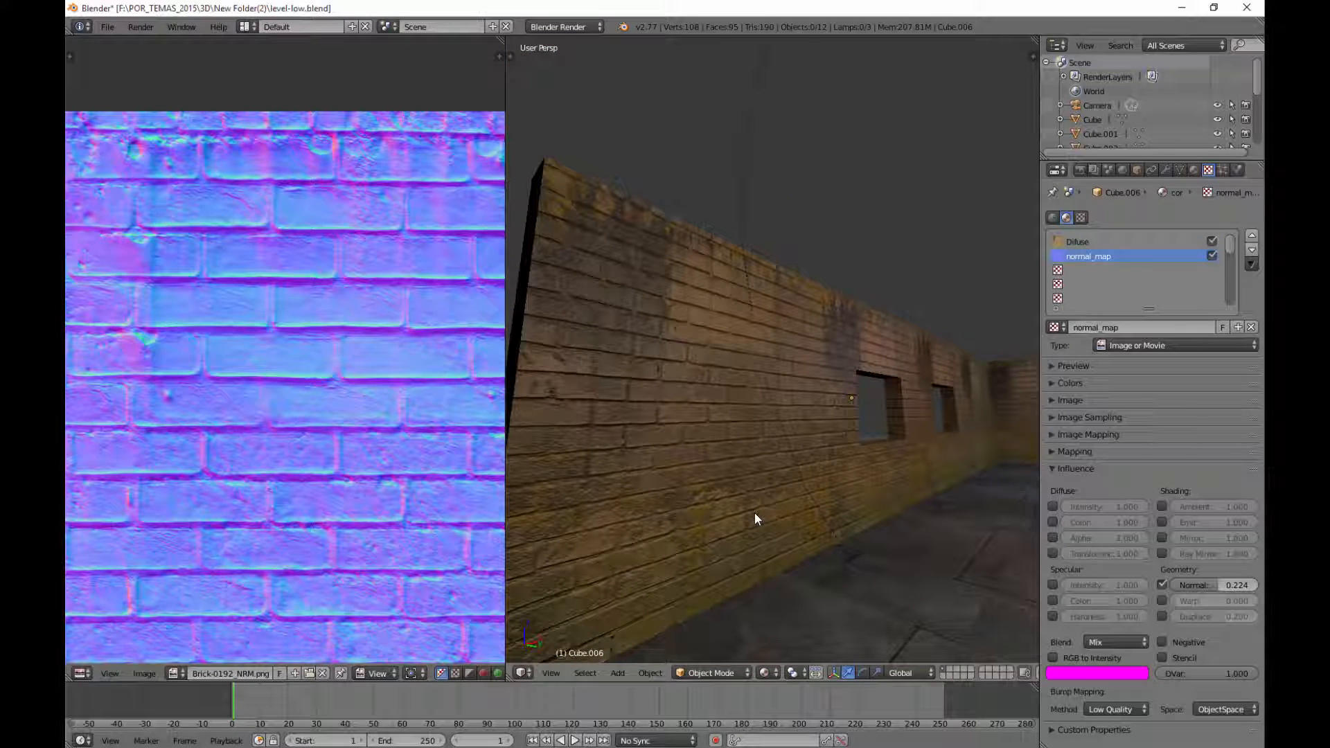
Render the room from the camera to check the brick relief on the walls
key("KP_0")
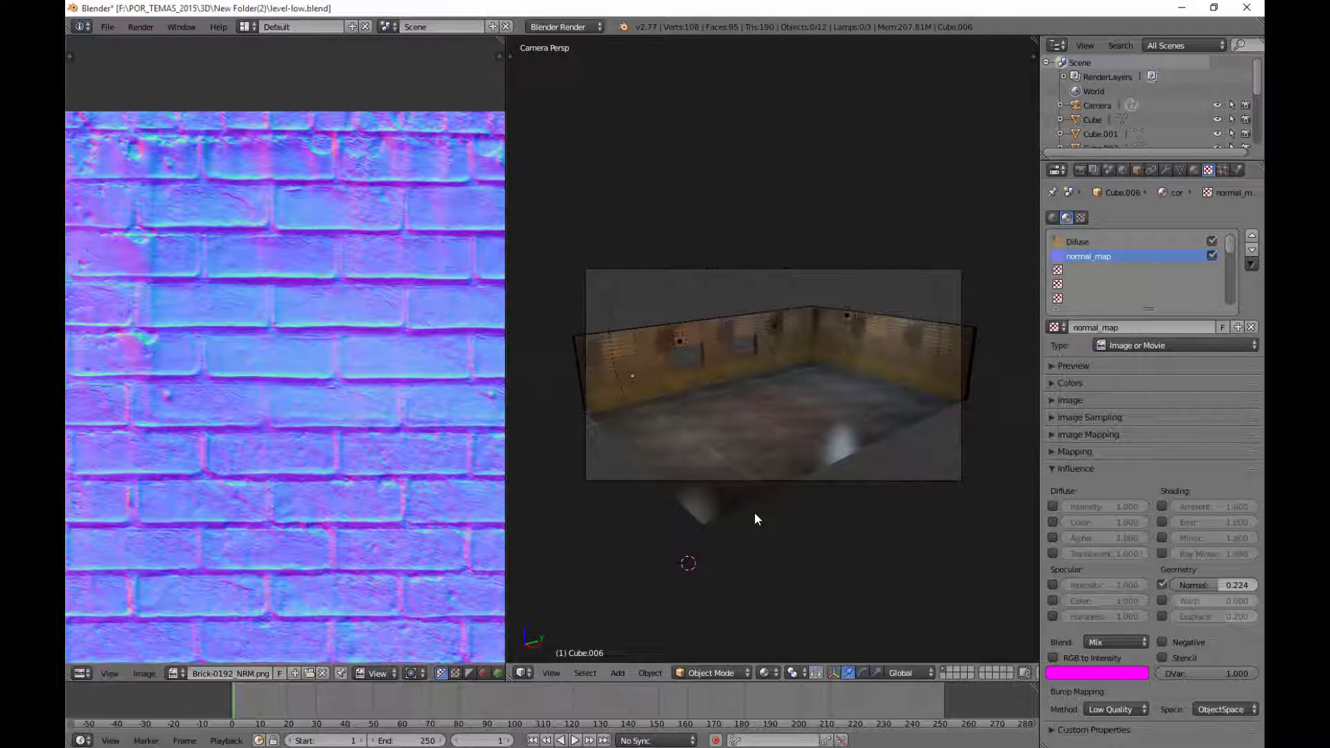
key("F12")
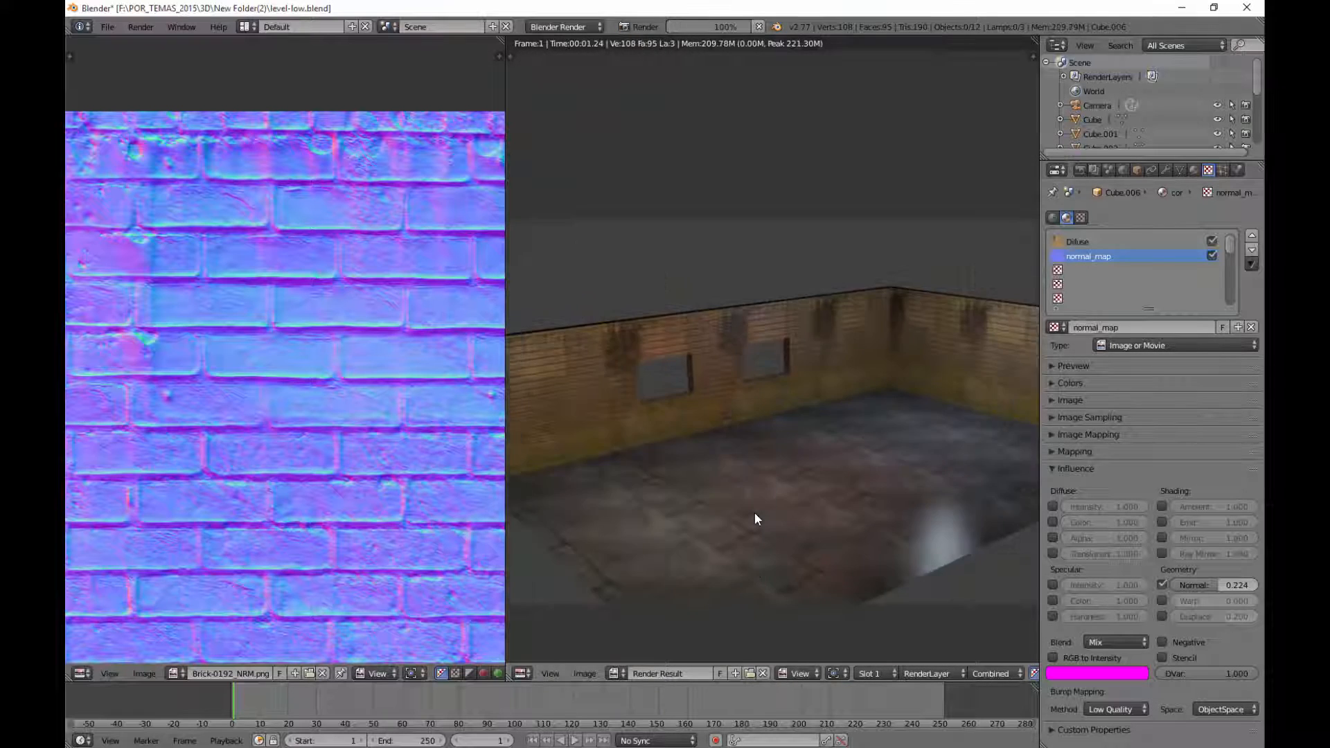
scroll(754, 349, "down", 3)
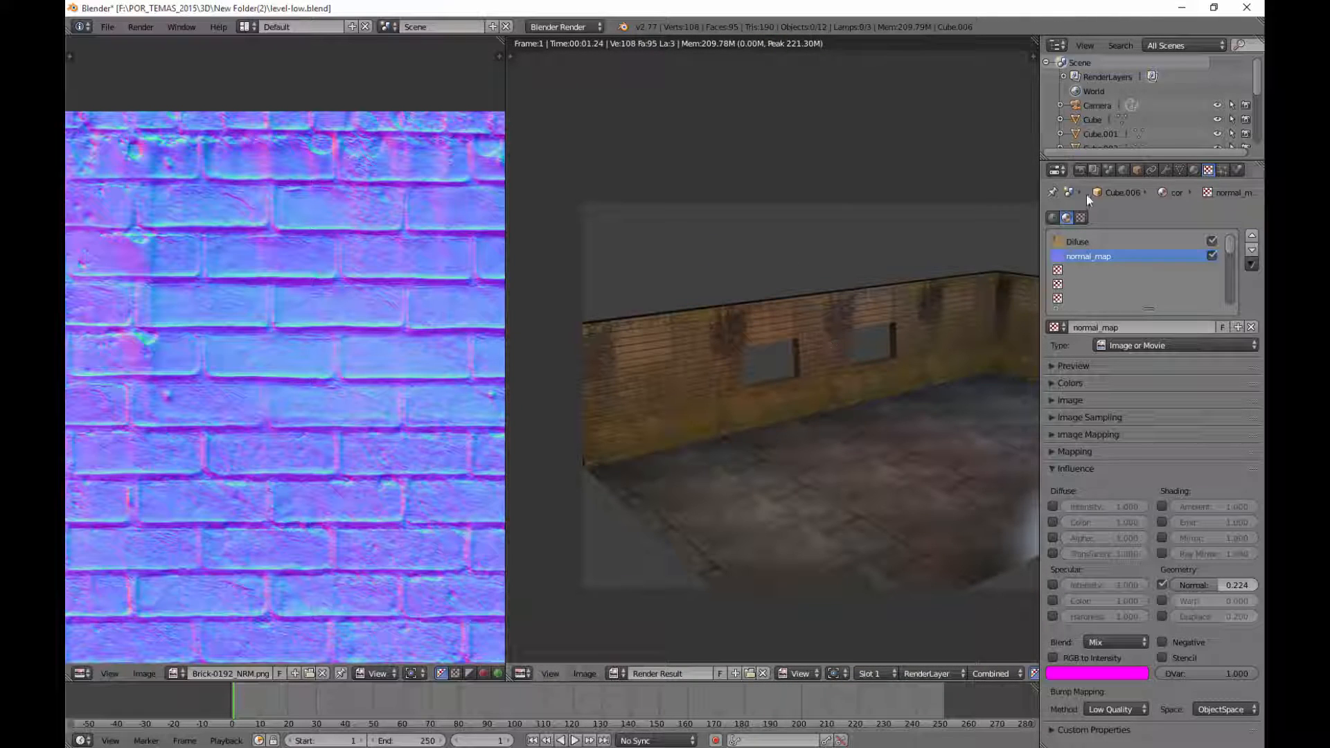
Set the render resolution scale to 100%, render the room again, and inspect the result full screen before closing it
left_click(1078, 171)
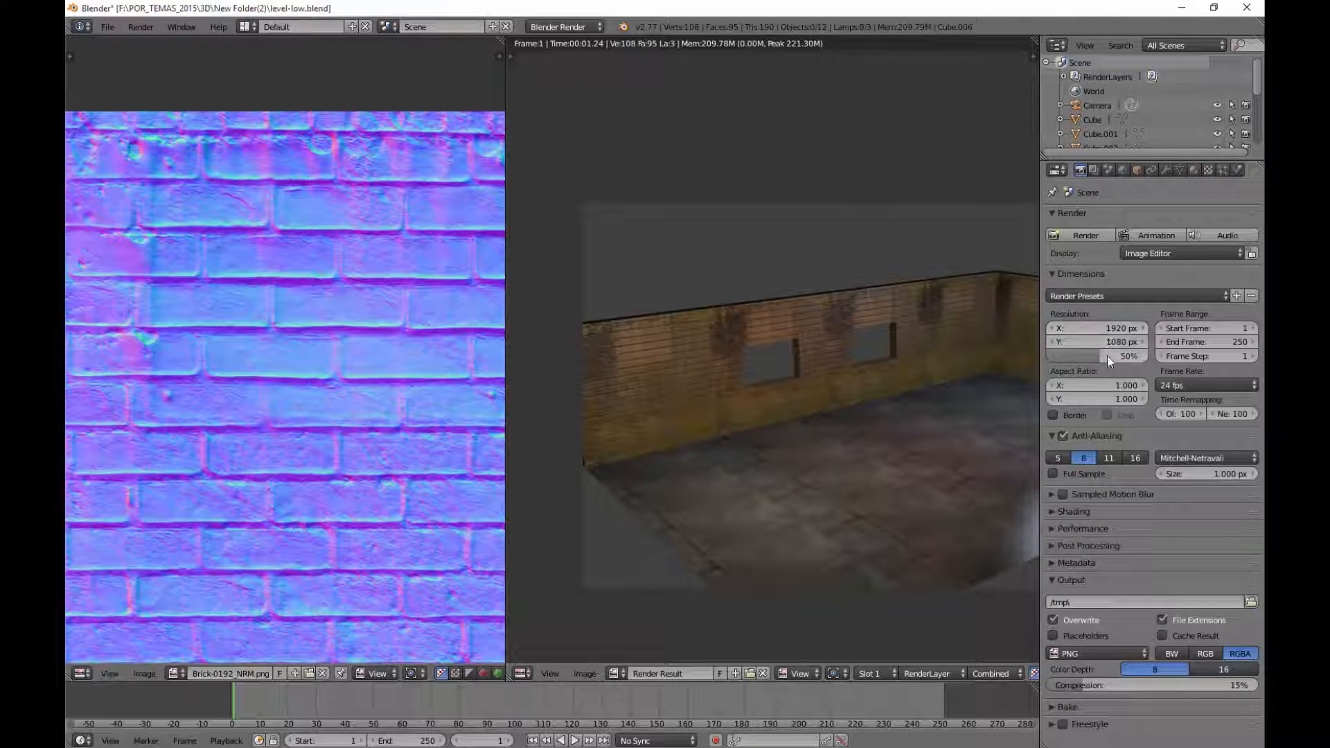
left_click_drag(1107, 356, 1150, 356)
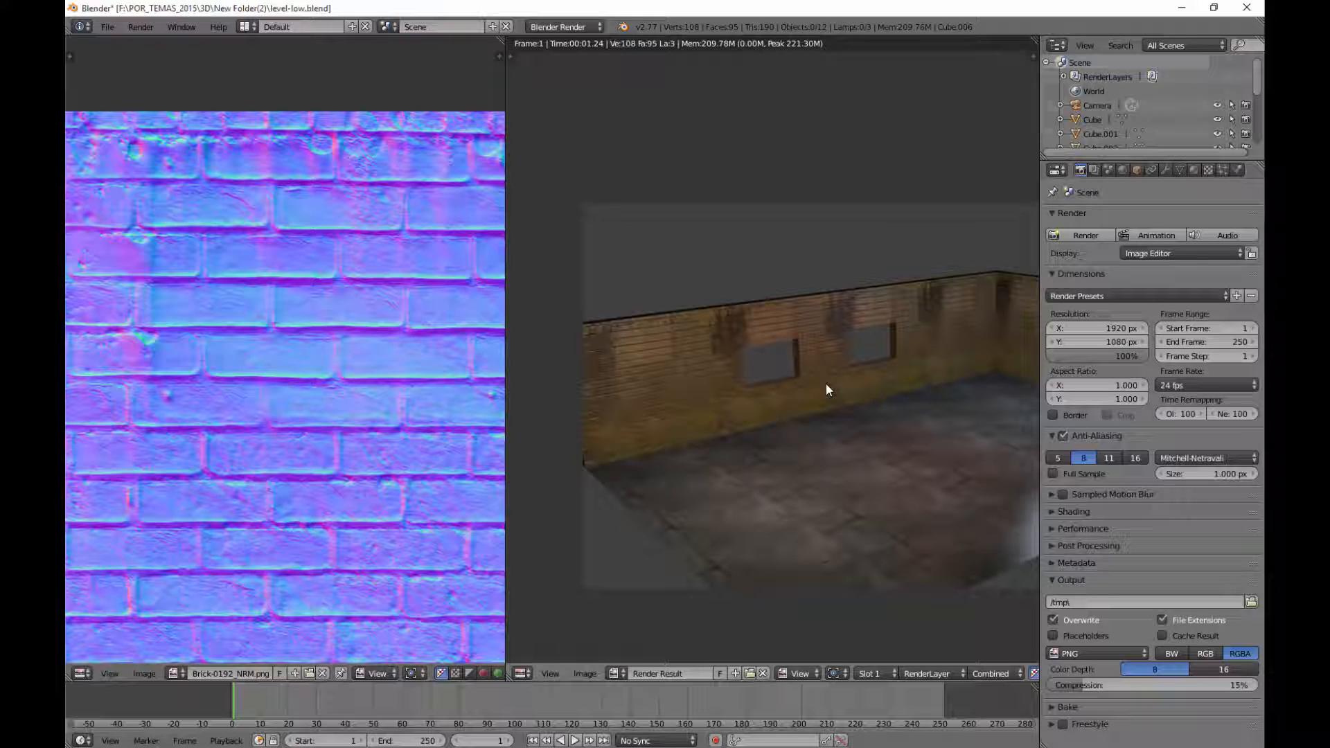
key("F12")
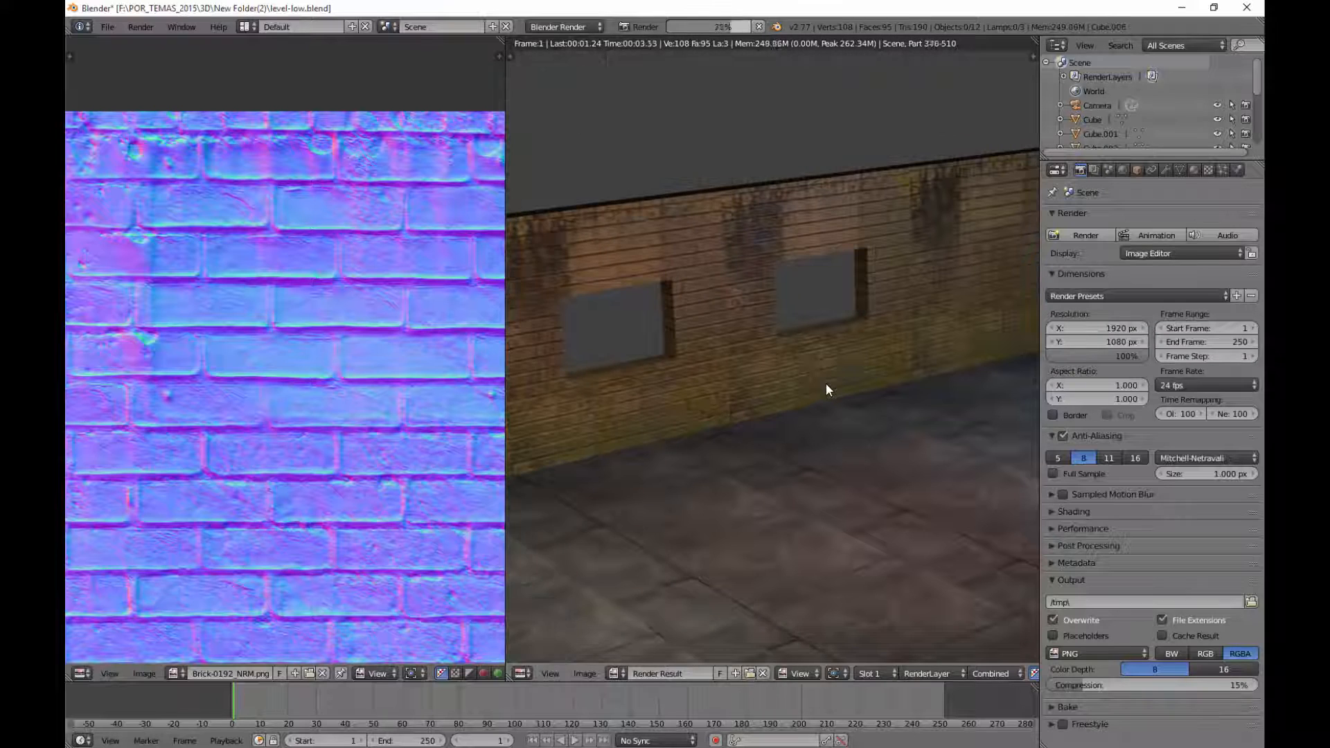
key("ctrl+Up")
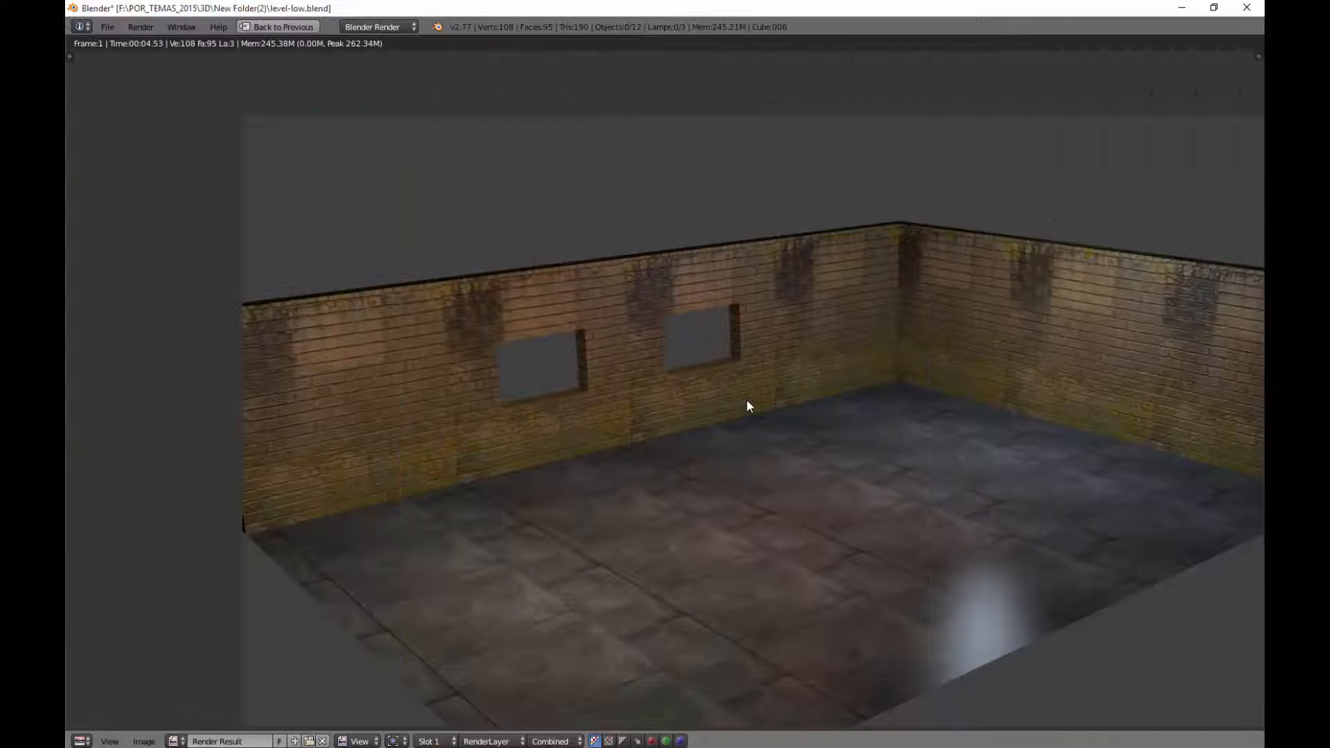
middle_click_drag(934, 389, 870, 357)
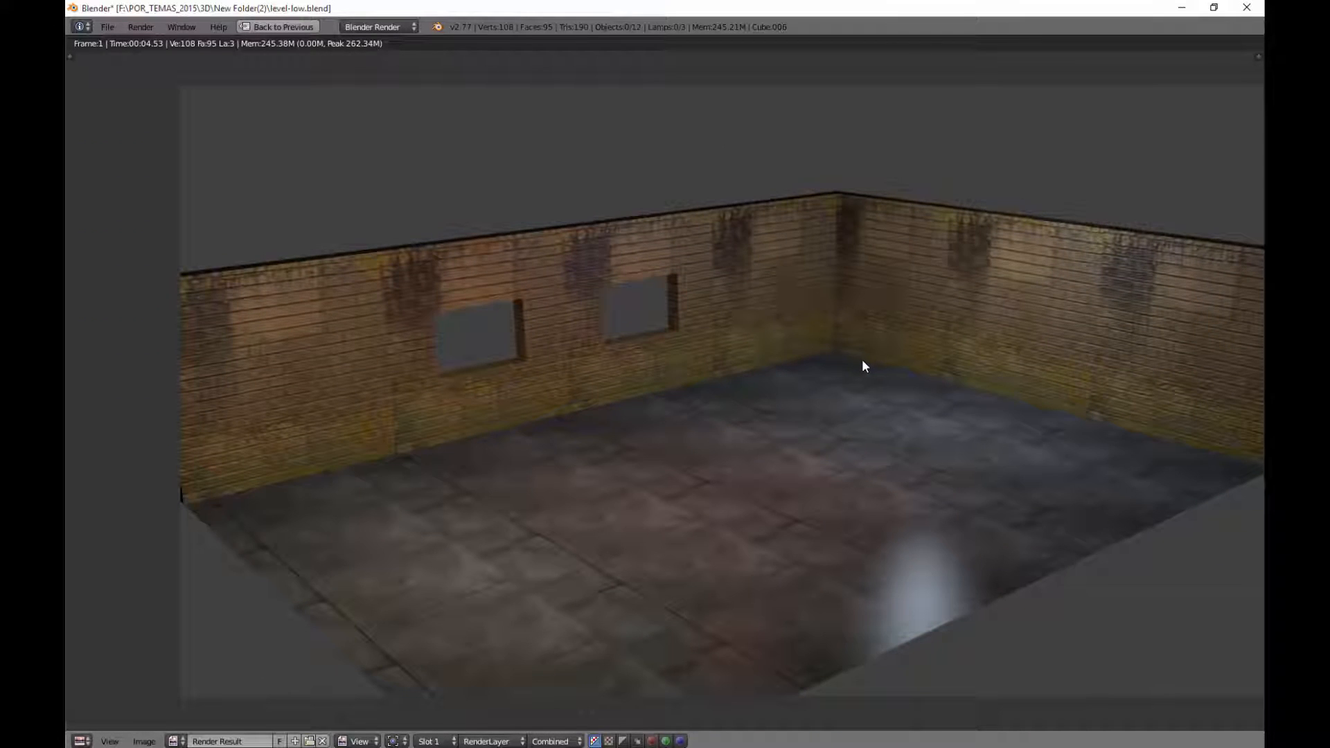
key("Escape")
key("ctrl+Up")
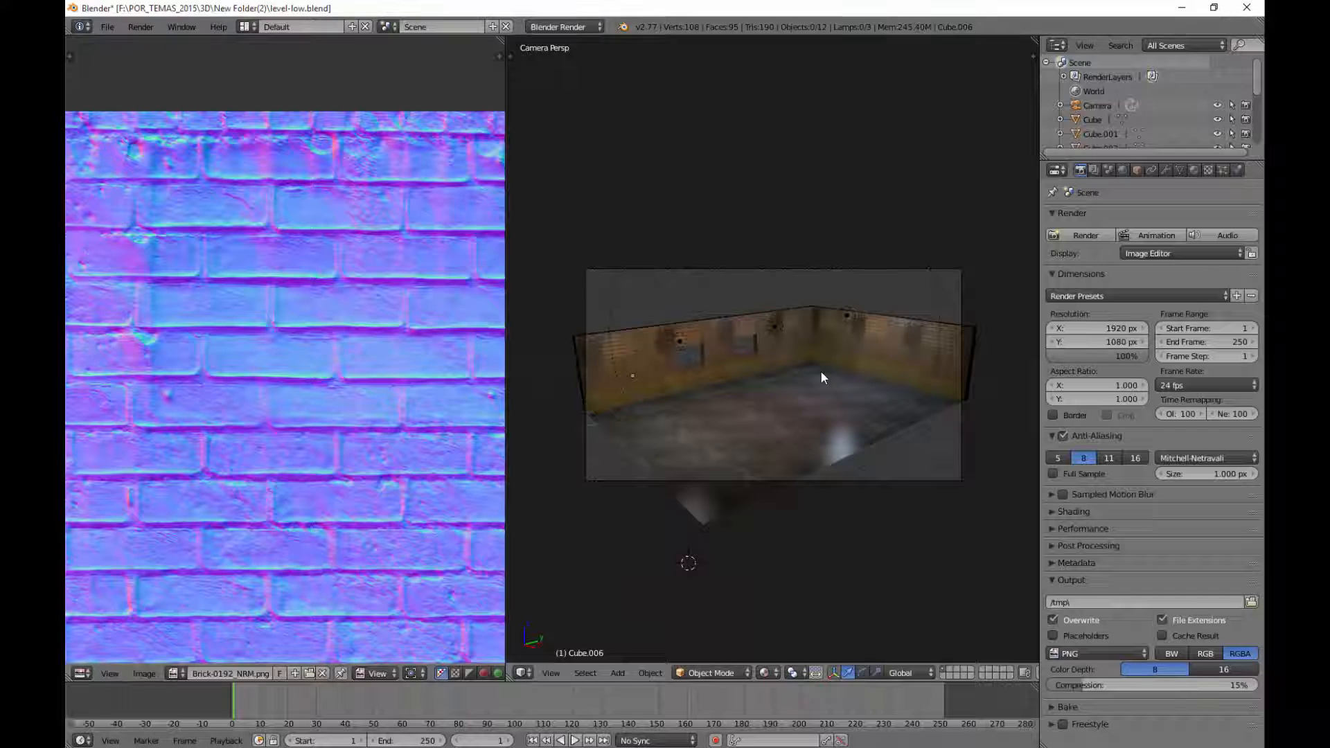
Focus on the wall segment farthest from the room corner and examine its brick relief from several close angles
scroll(821, 371, "up", 3)
middle_click_drag(601, 389, 779, 384, "shift")
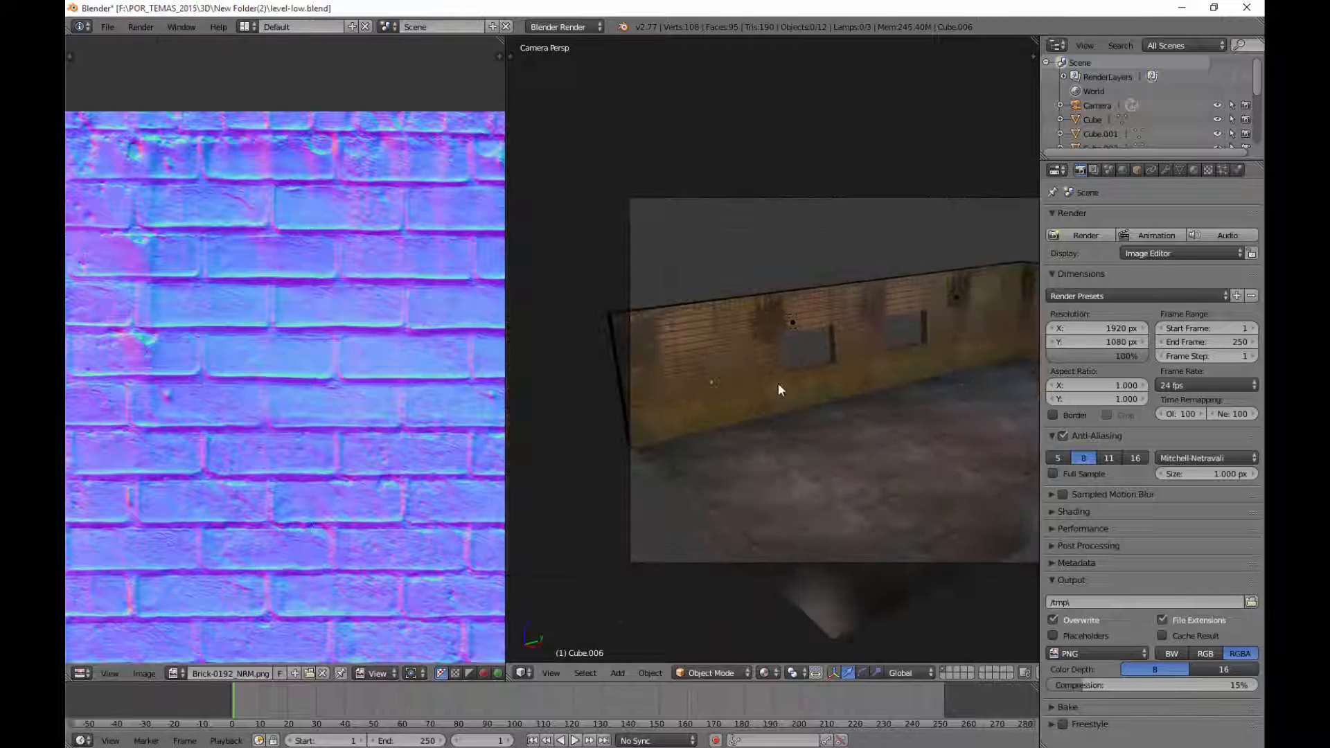
right_click(725, 348)
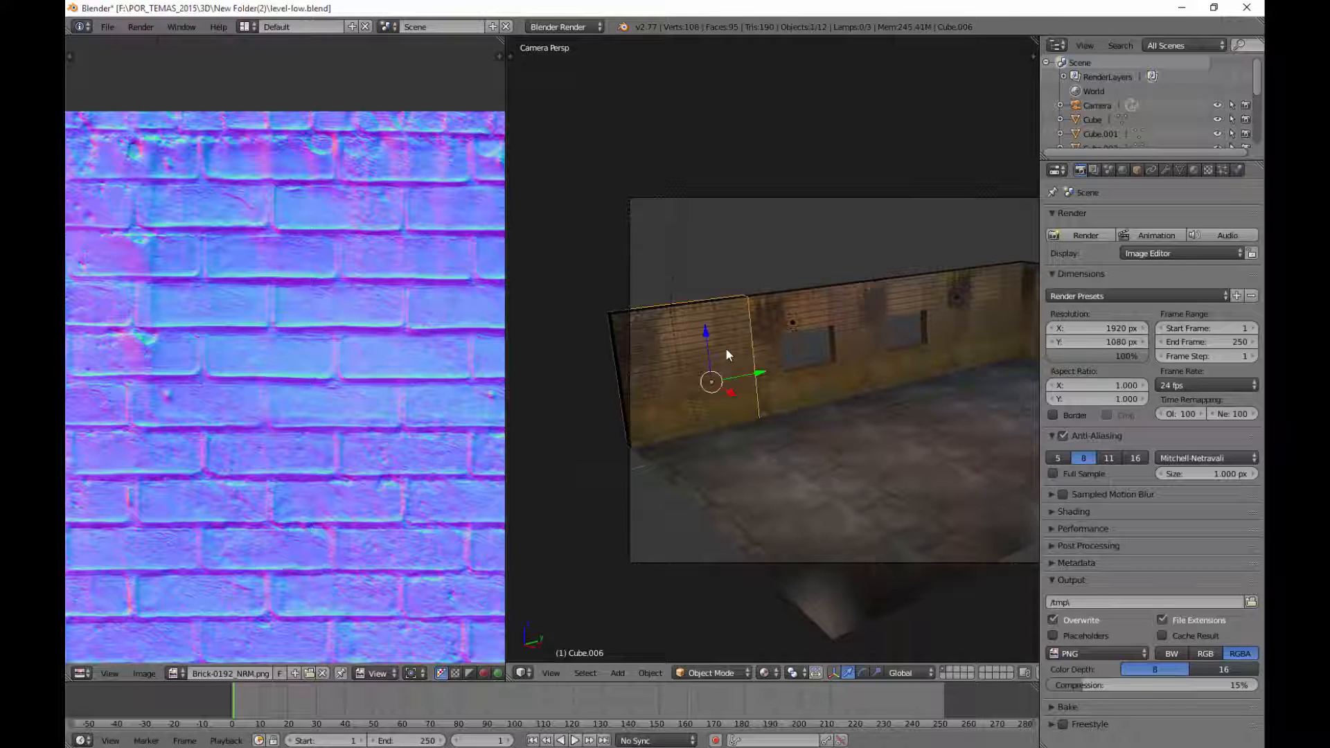
key("KP_Decimal")
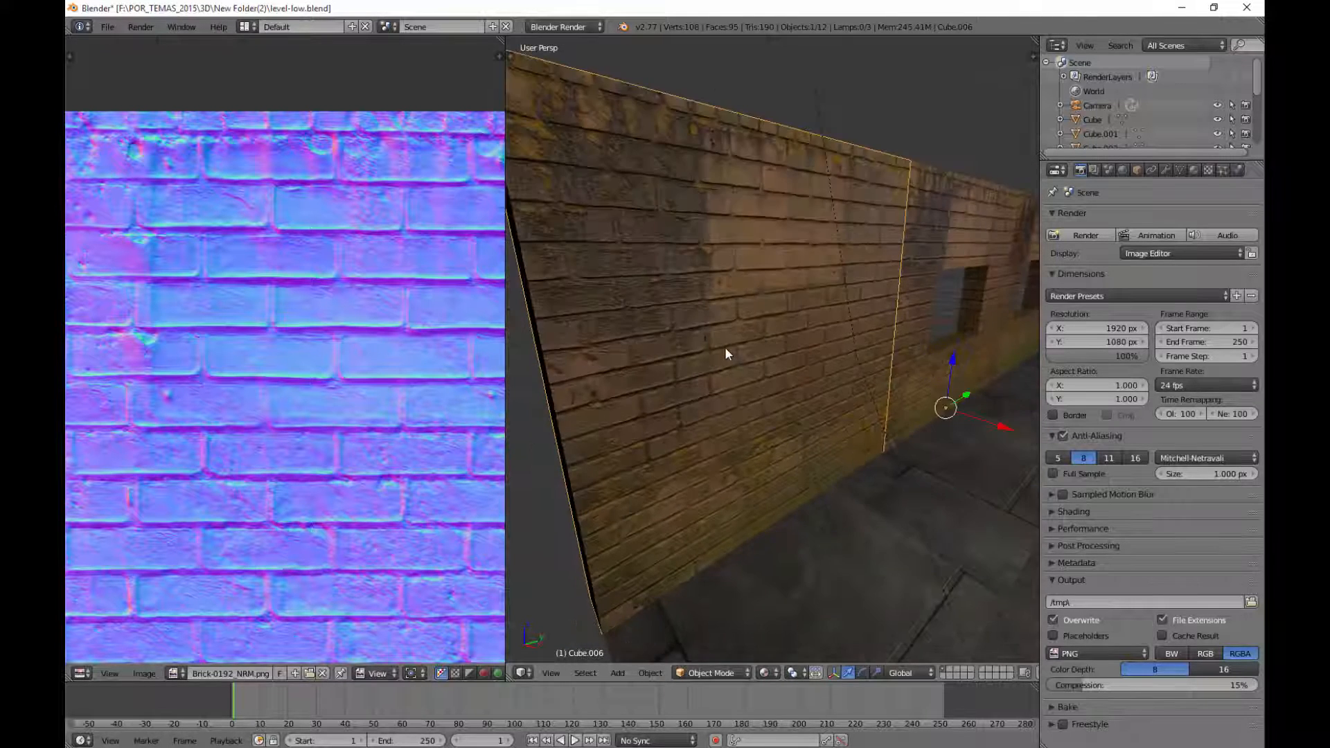
middle_click_drag(725, 348, 811, 377)
middle_click_drag(733, 339, 790, 413)
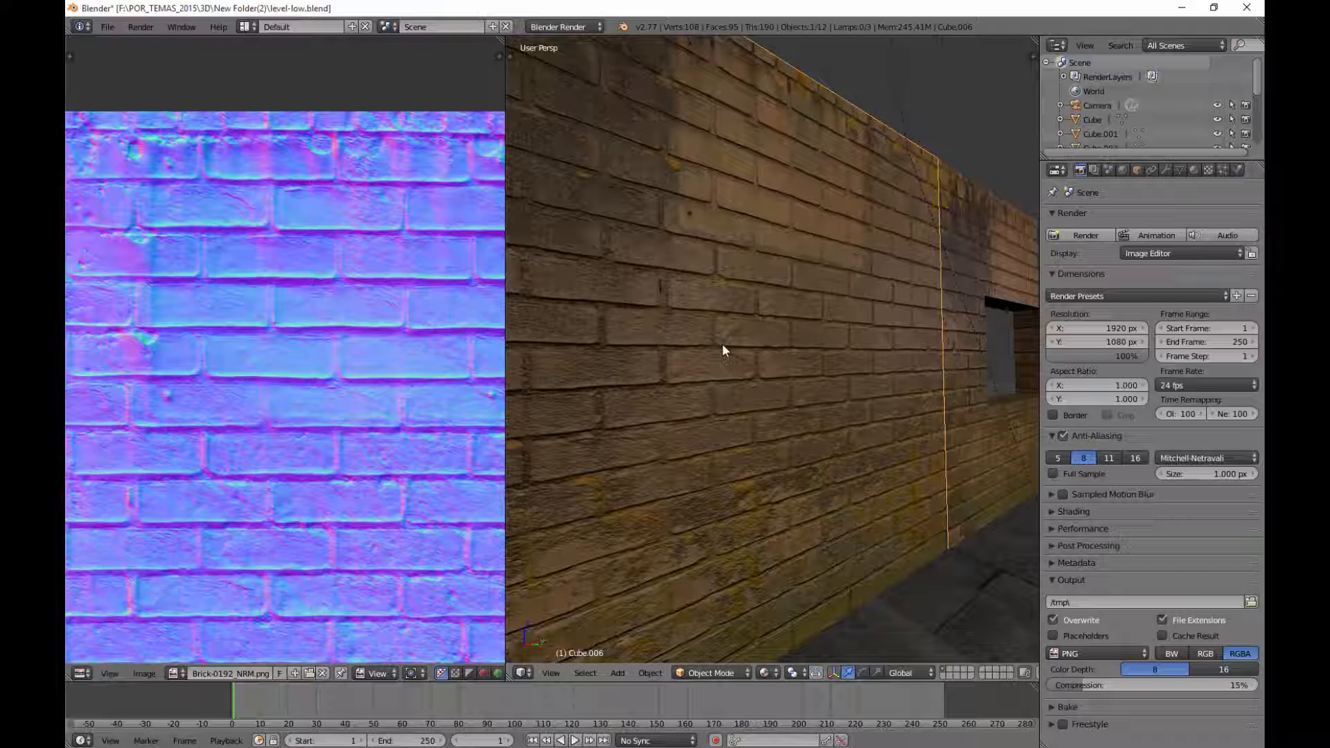
middle_click_drag(744, 335, 852, 371)
Duplicate the outermost segment of the back wall and rotate the copy about the global Z axis until it stands perpendicular to it
middle_click_drag(915, 421, 683, 460)
right_click(892, 294)
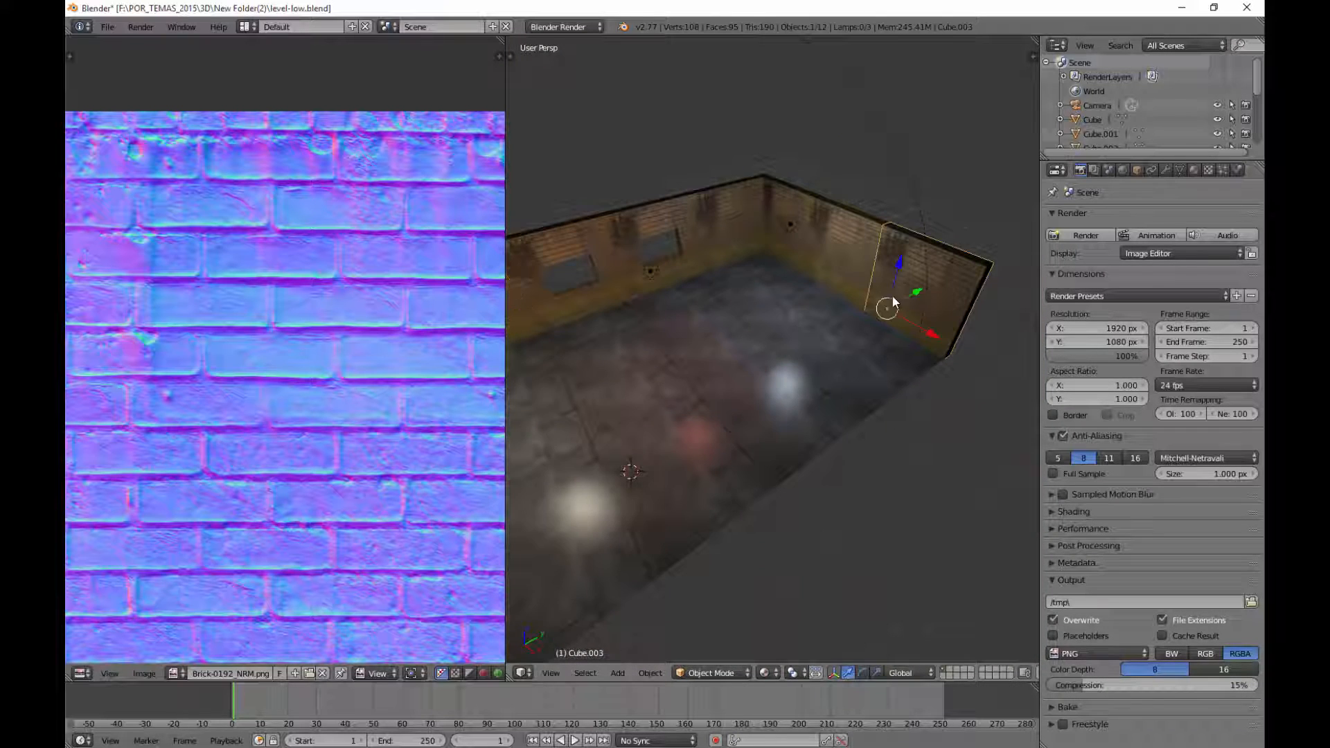
middle_click_drag(892, 294, 914, 475)
key("shift+d")
key("r")
key("z")
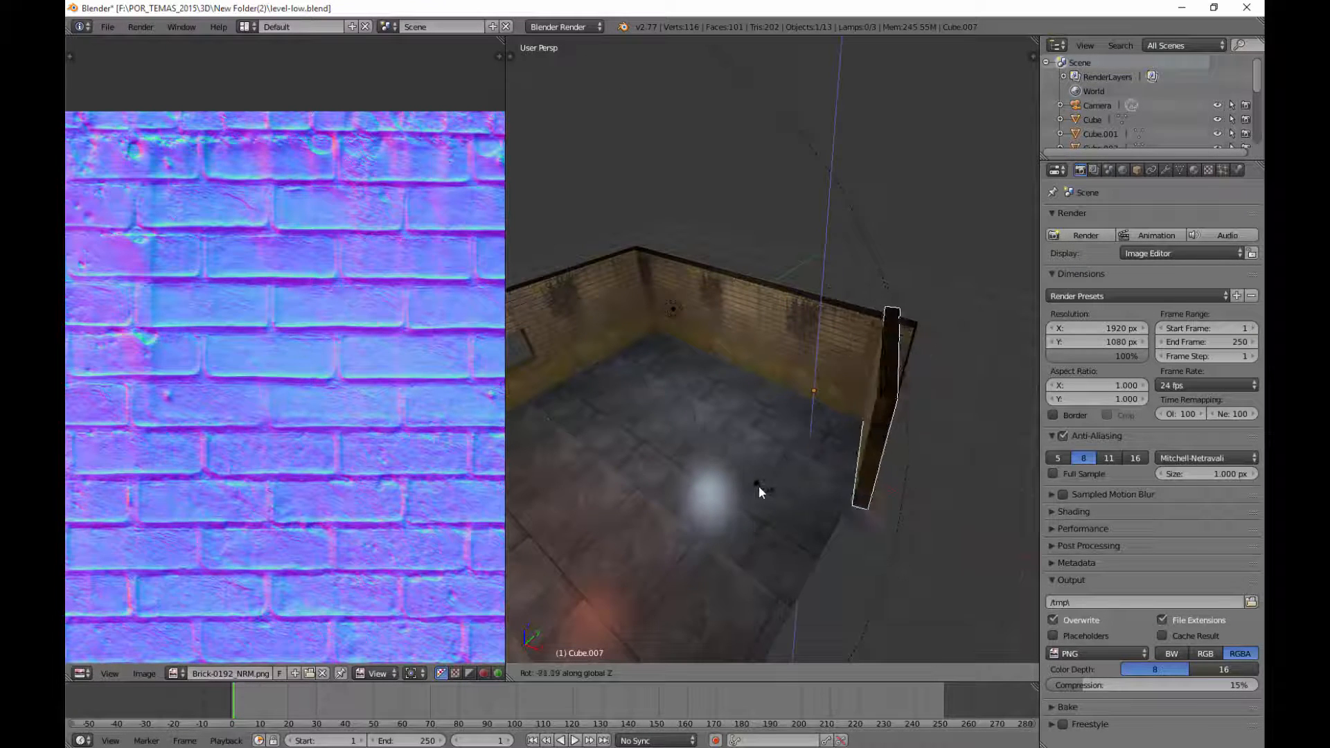
left_click(730, 480)
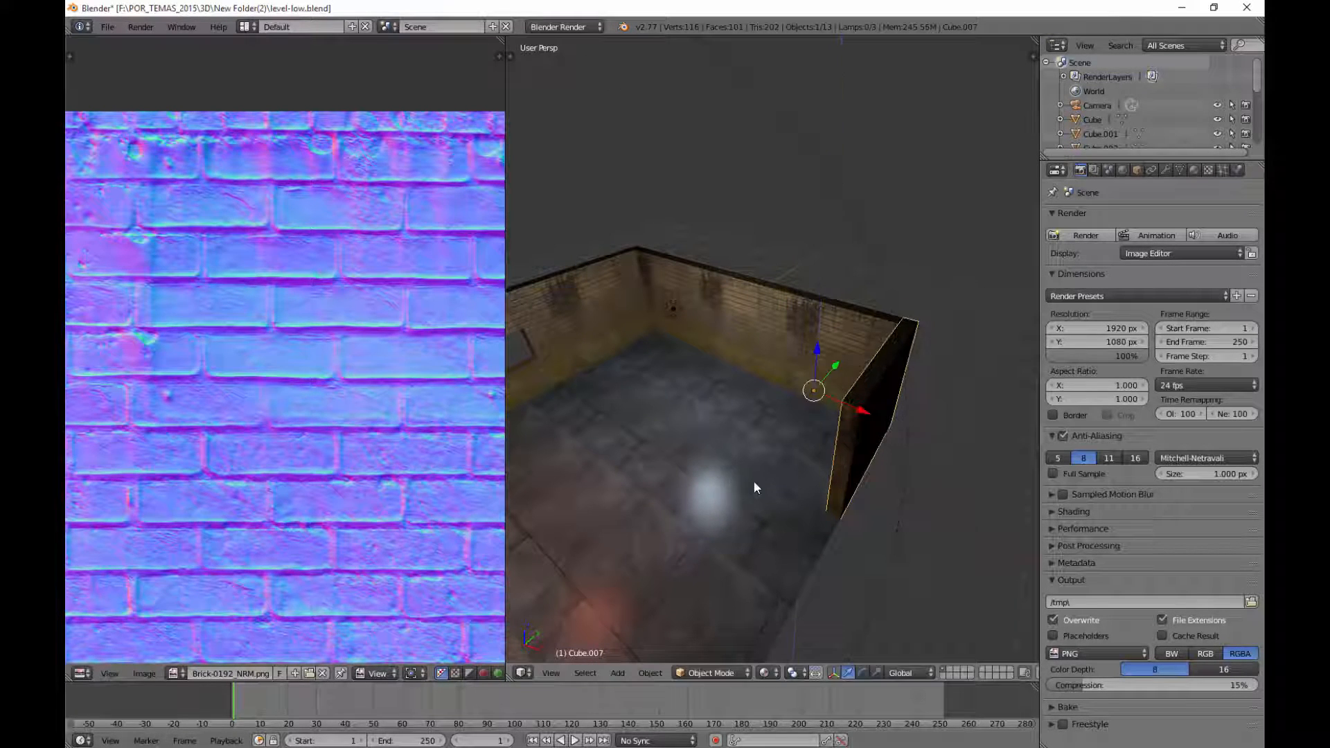
Align the rotated wall copy flush with the outer end of the back wall in the orthographic top view
middle_click_drag(753, 480, 769, 597)
key("KP_7")
key("KP_5")
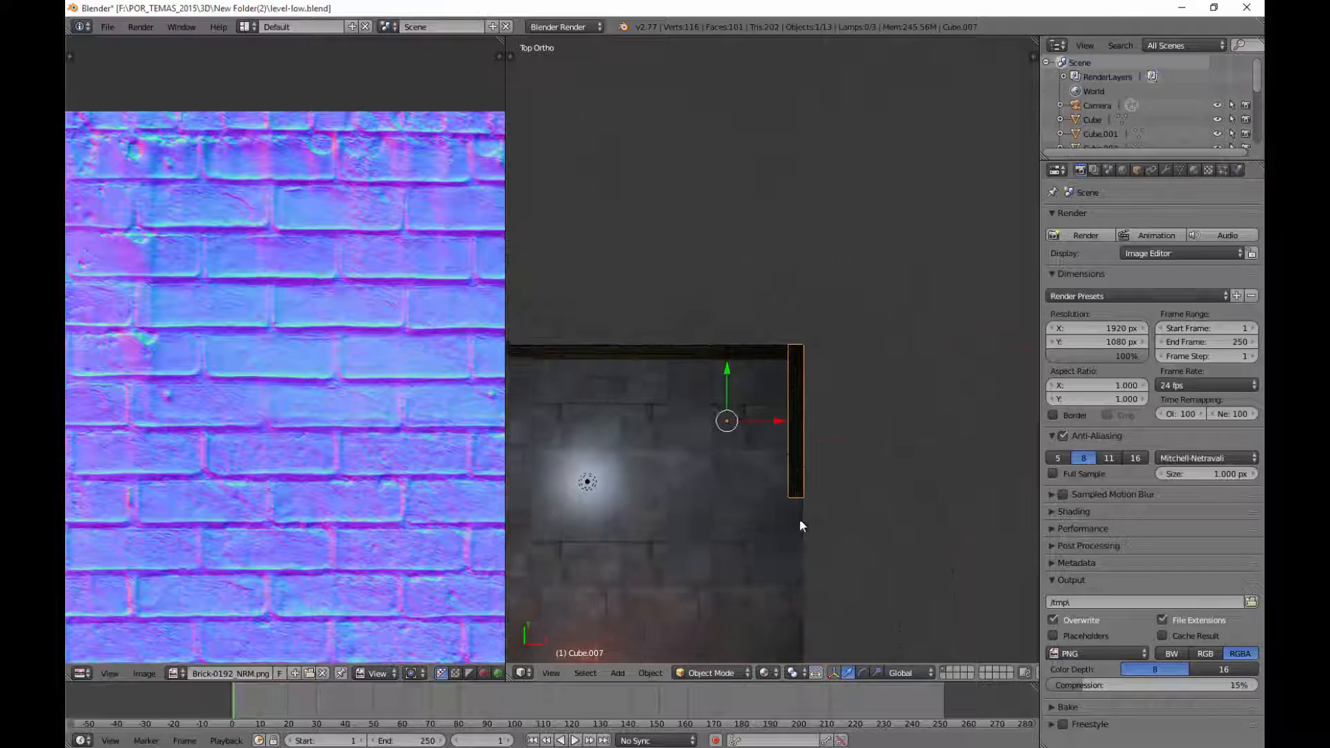
scroll(842, 458, "up", 8)
key("g")
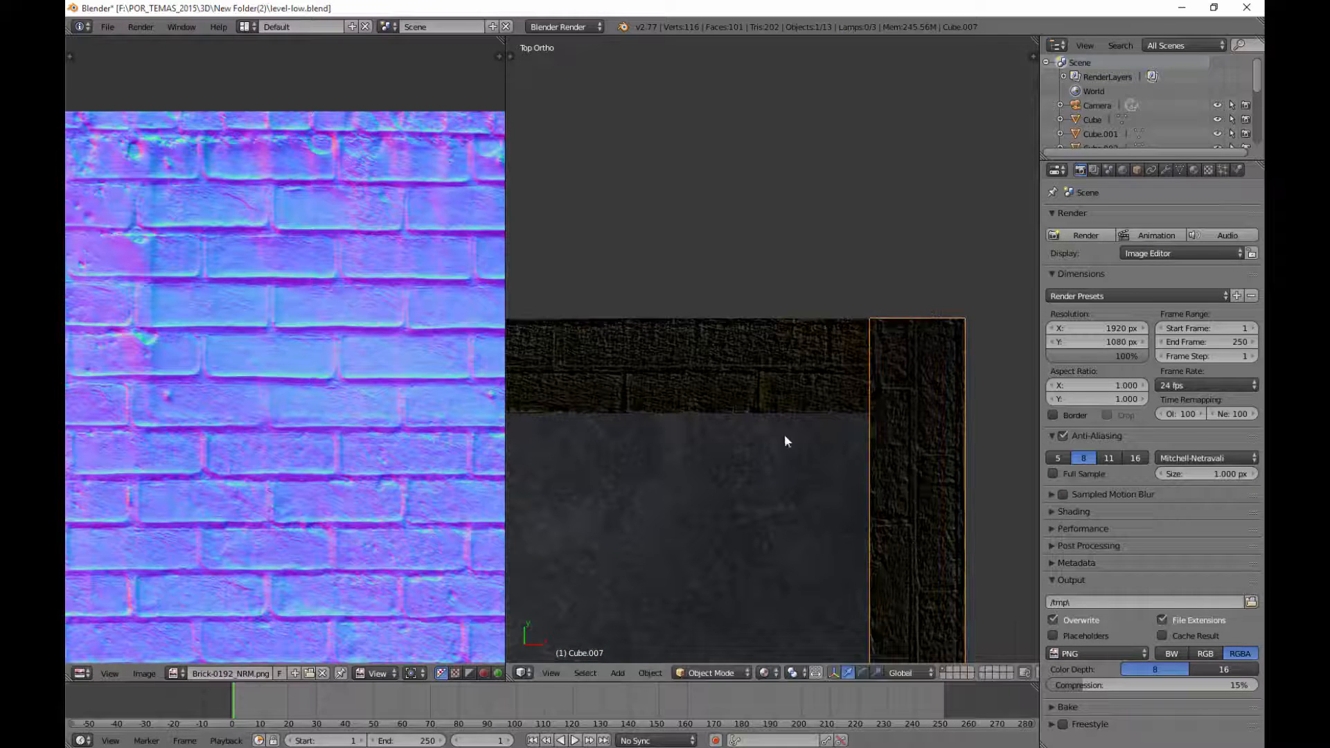
left_click(887, 533)
Duplicate the floor plane in place and rotate the copy in the front view until it lies flat and upside down
middle_click_drag(888, 534, 817, 518)
scroll(663, 513, "down", 3)
right_click(845, 393)
scroll(845, 393, "up", 3)
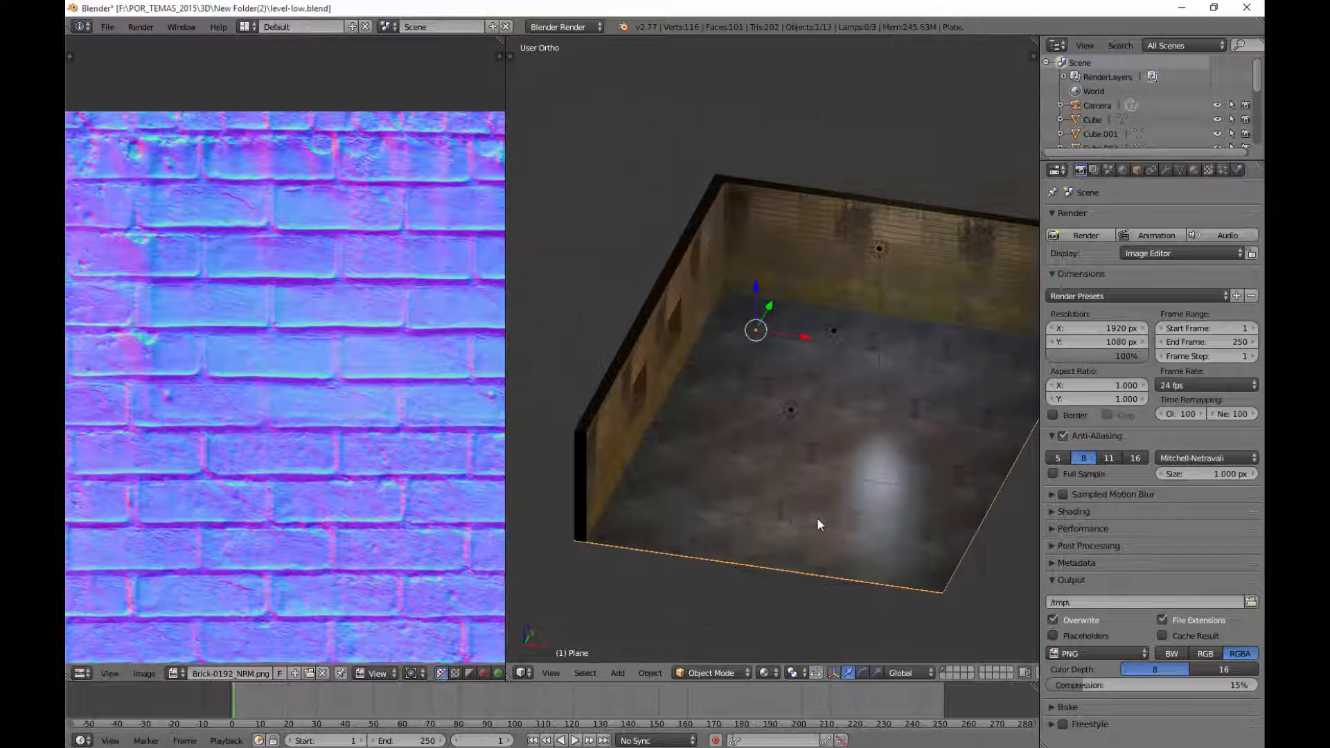
key("shift+d")
right_click(816, 518)
key("KP_1")
key("r")
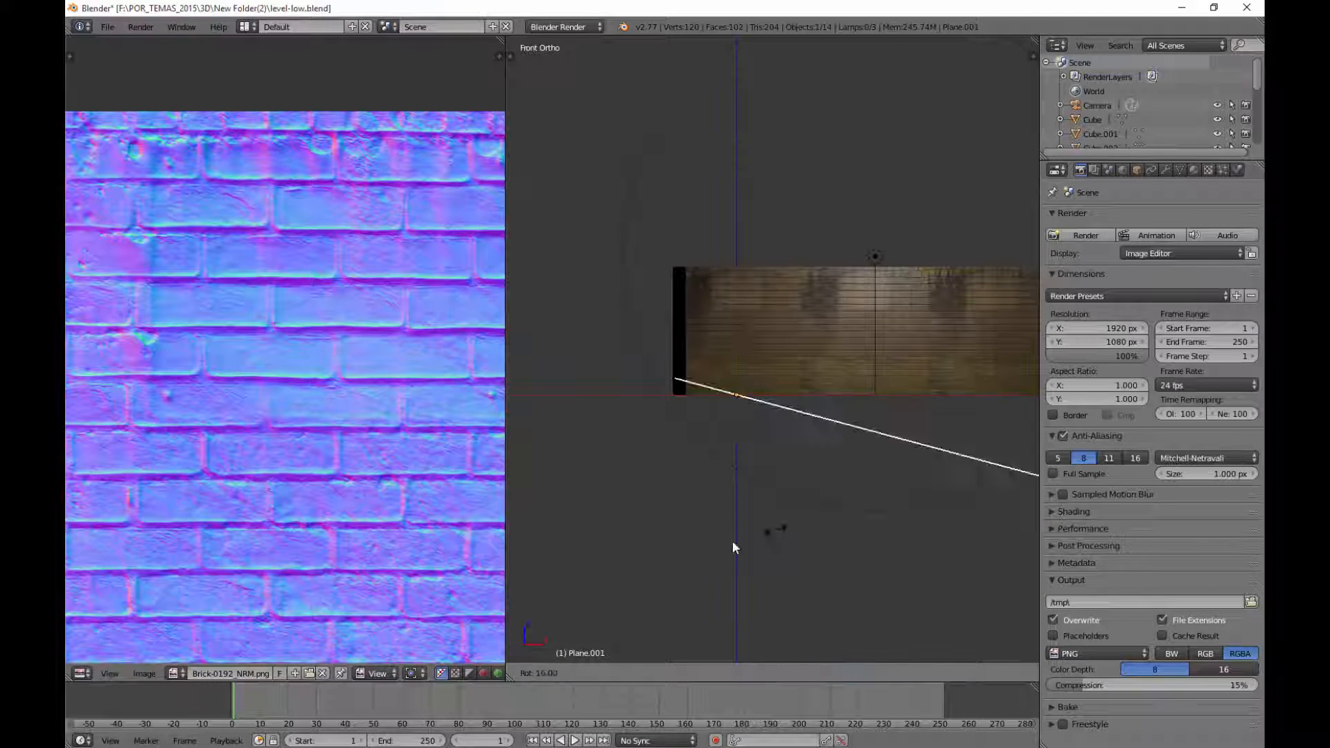
left_click(622, 222)
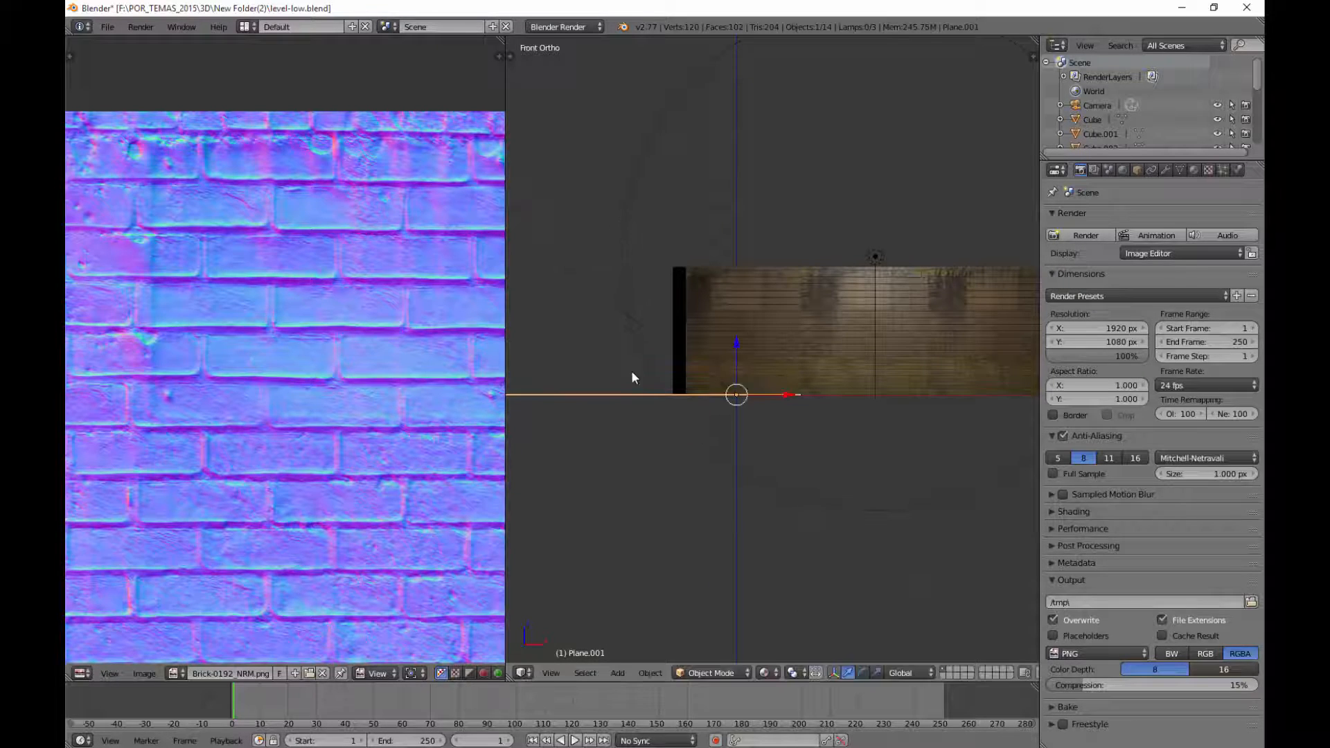
Move the flipped plane by 4.2 in X and 2.0 in Z so it covers the room as a ceiling
key("g")
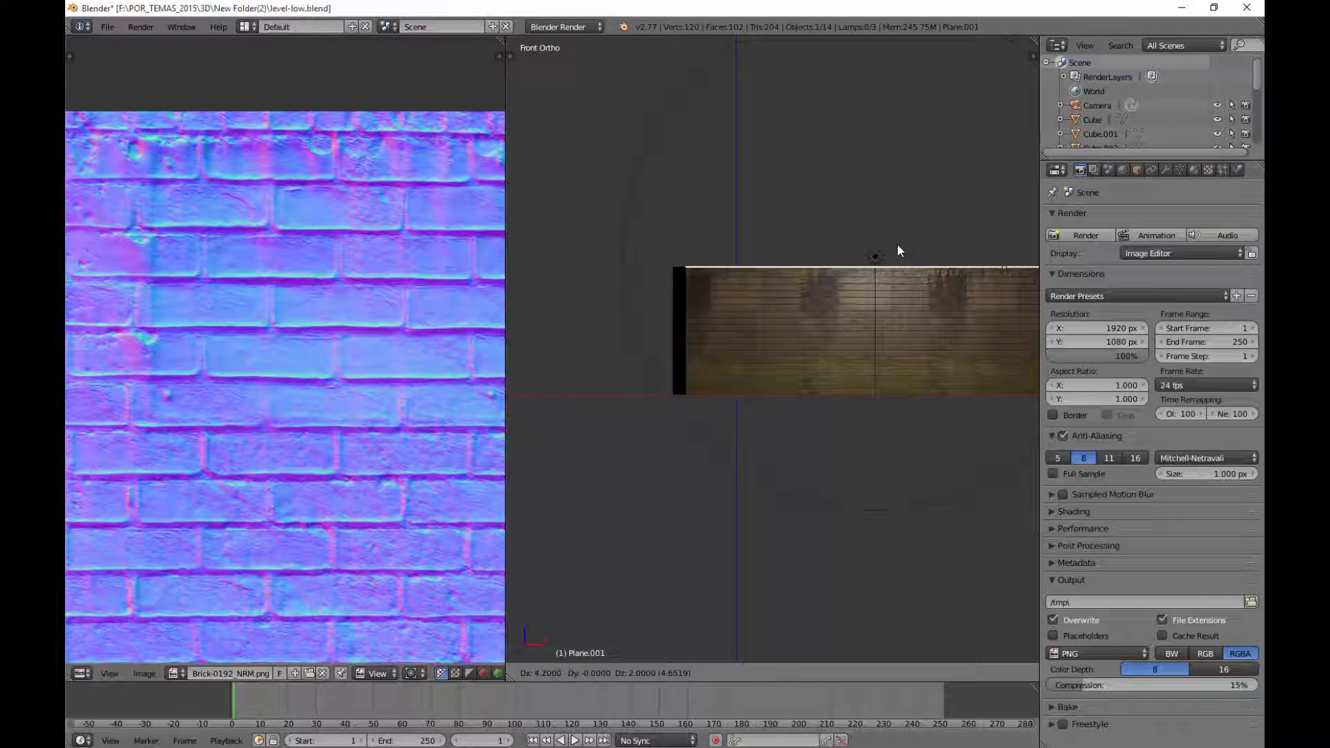
left_click(900, 247)
middle_click_drag(899, 246, 830, 293)
scroll(845, 266, "up", 3)
scroll(829, 293, "down", 3)
Select all three lamps and lower them together along the Z axis to hang beneath the ceiling
right_click(610, 368)
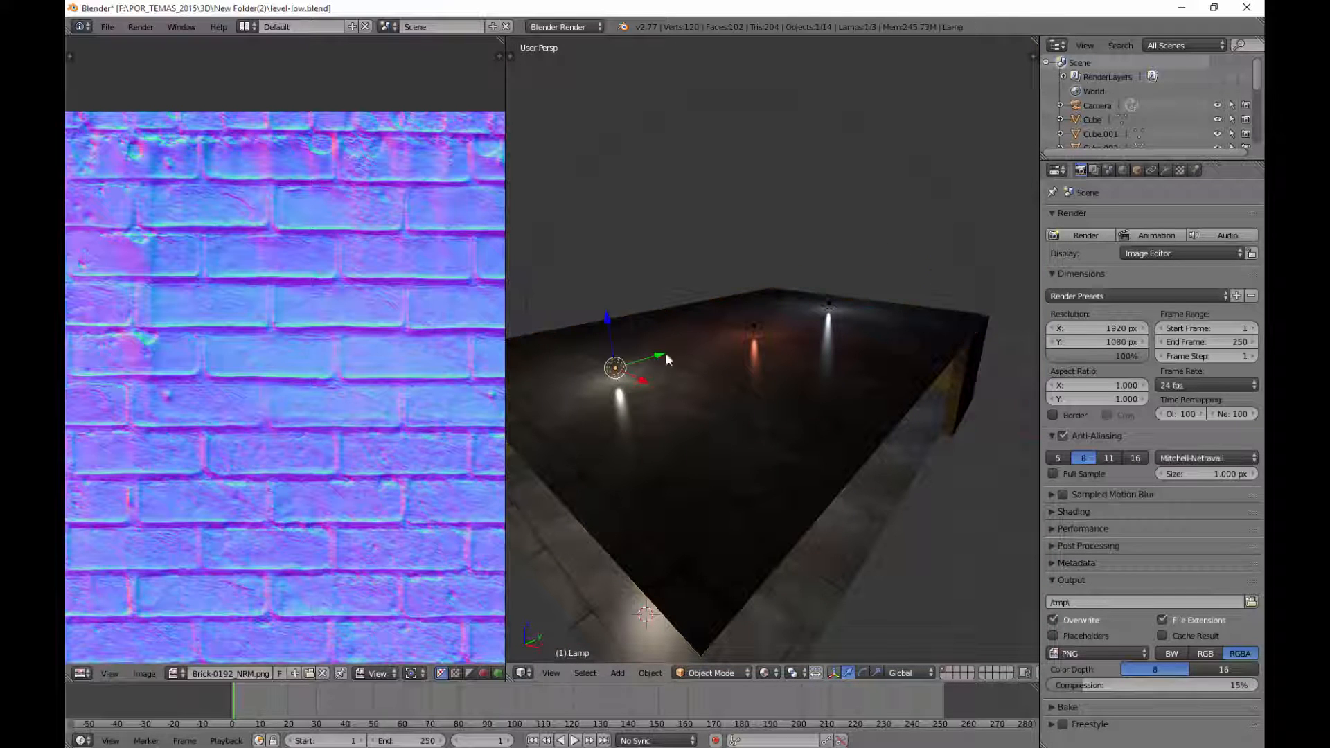
right_click(760, 329, "shift")
right_click(829, 299, "shift")
key("KP_1")
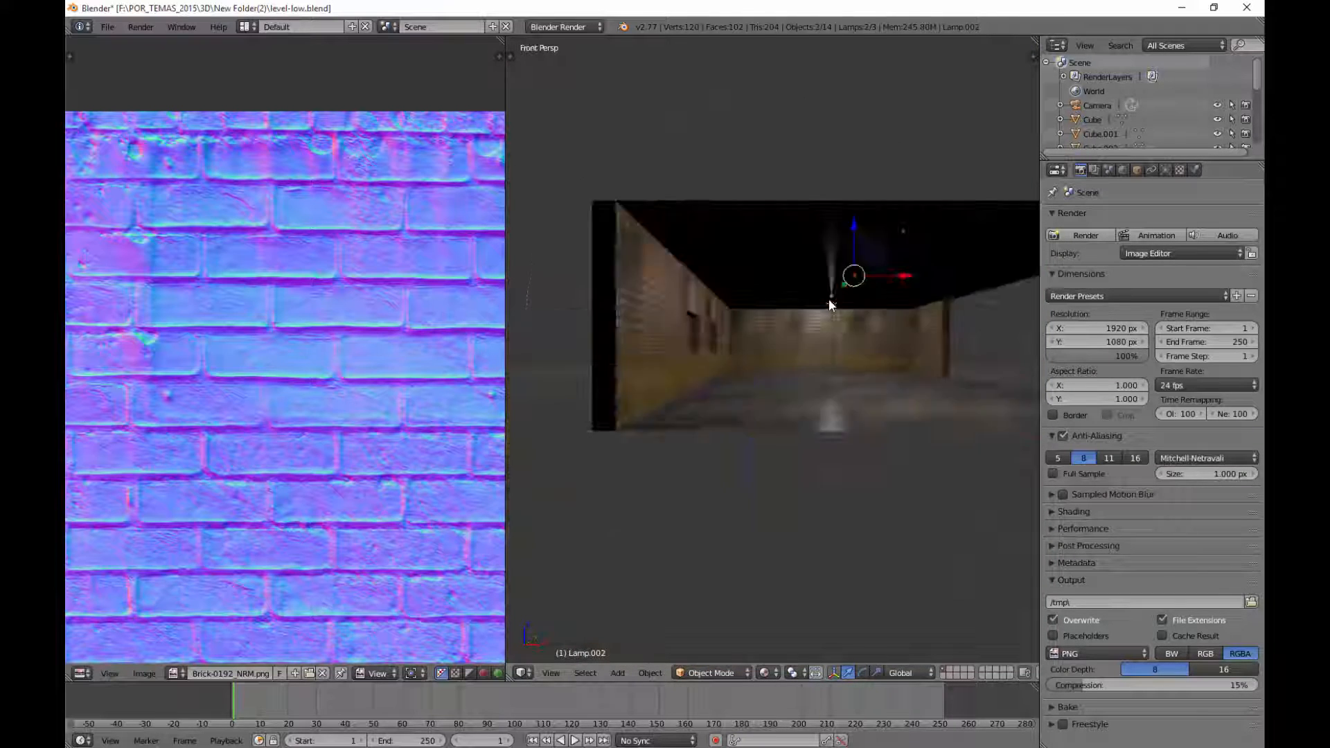
key("KP_5")
scroll(830, 303, "up", 6)
key("g")
key("z")
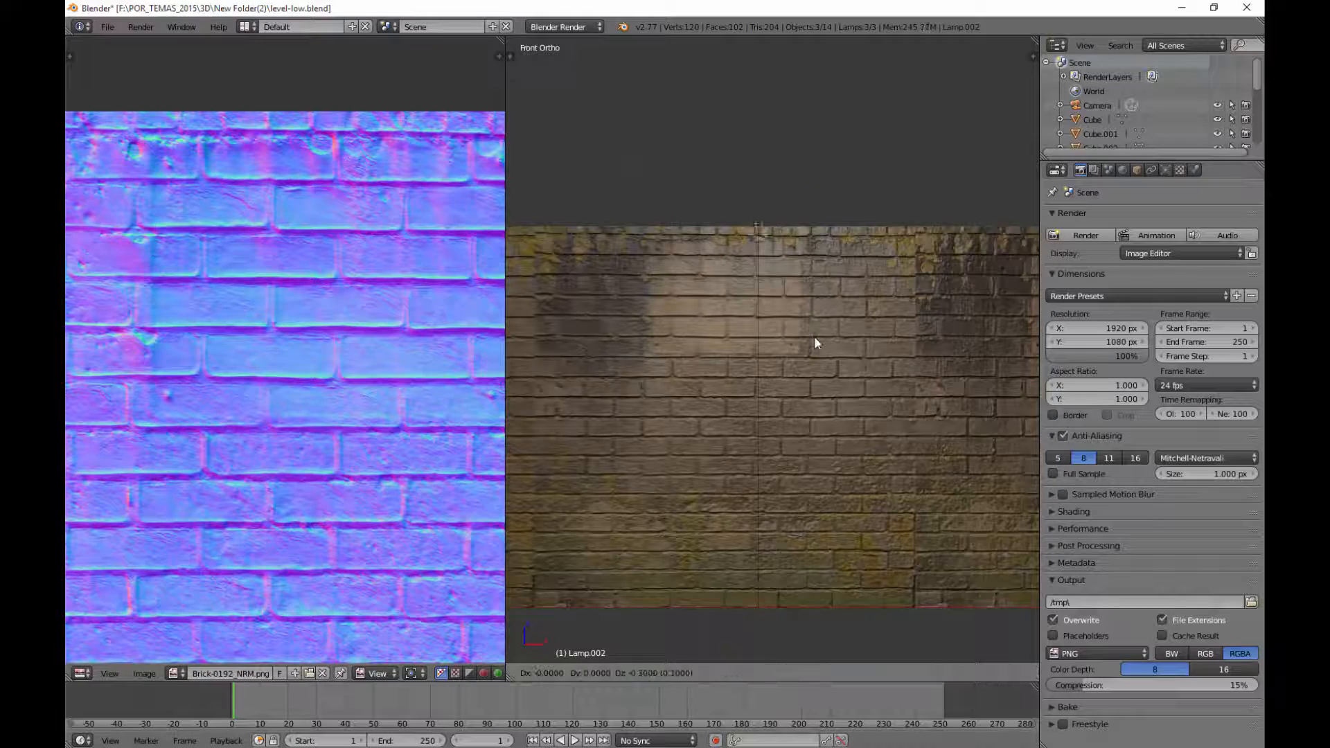
left_click(814, 385)
Select the ceiling plane and examine how the lamps light the ceiling, walls and floor from inside the room
middle_click_drag(756, 412, 785, 409, "shift")
key("KP_5")
scroll(834, 346, "down", 3)
scroll(755, 374, "down", 2)
scroll(785, 396, "down", 3)
right_click(791, 409)
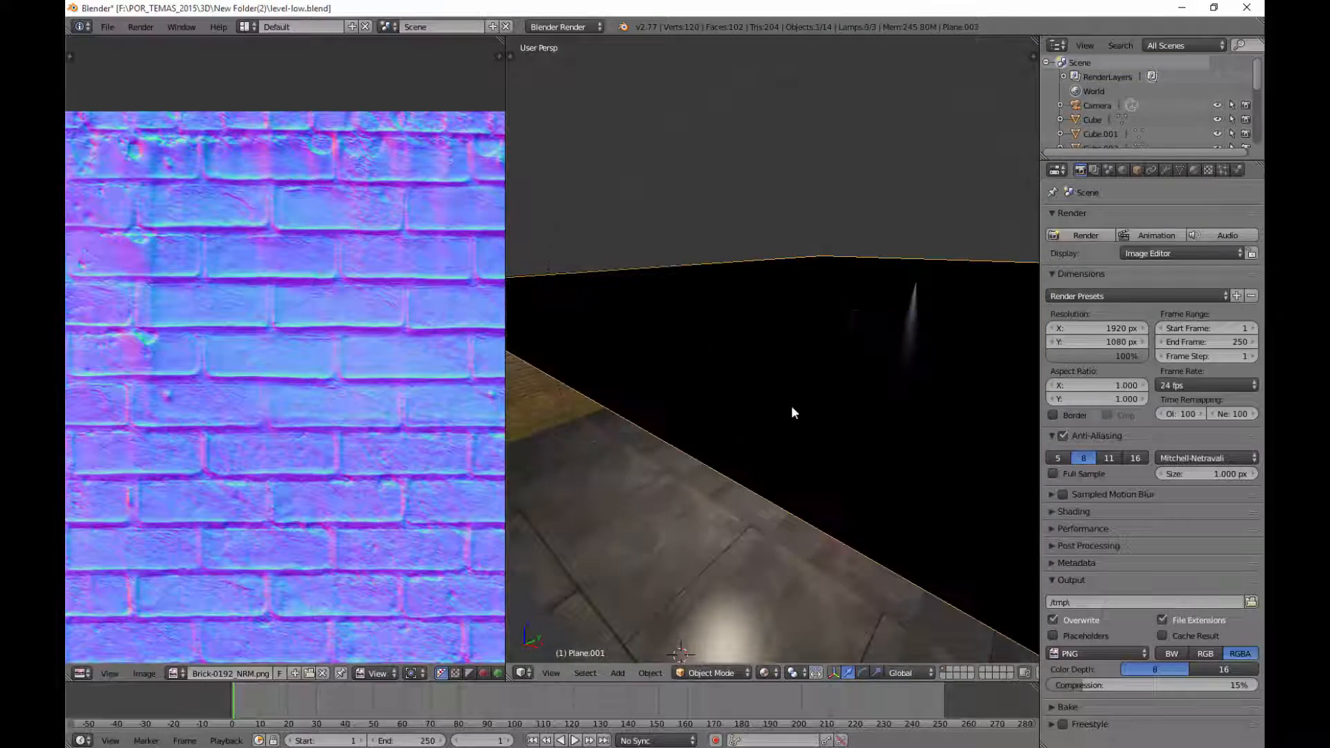
middle_click_drag(875, 392, 845, 393)
scroll(859, 381, "up", 2)
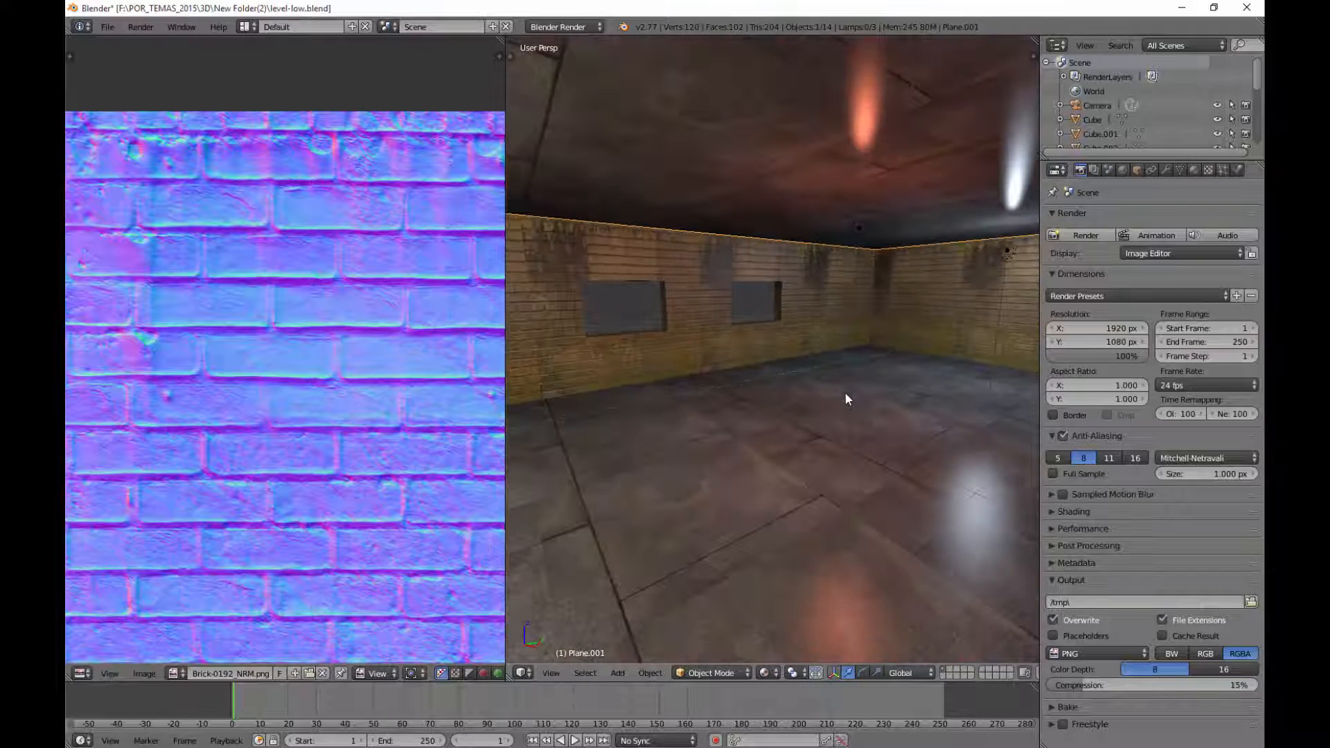